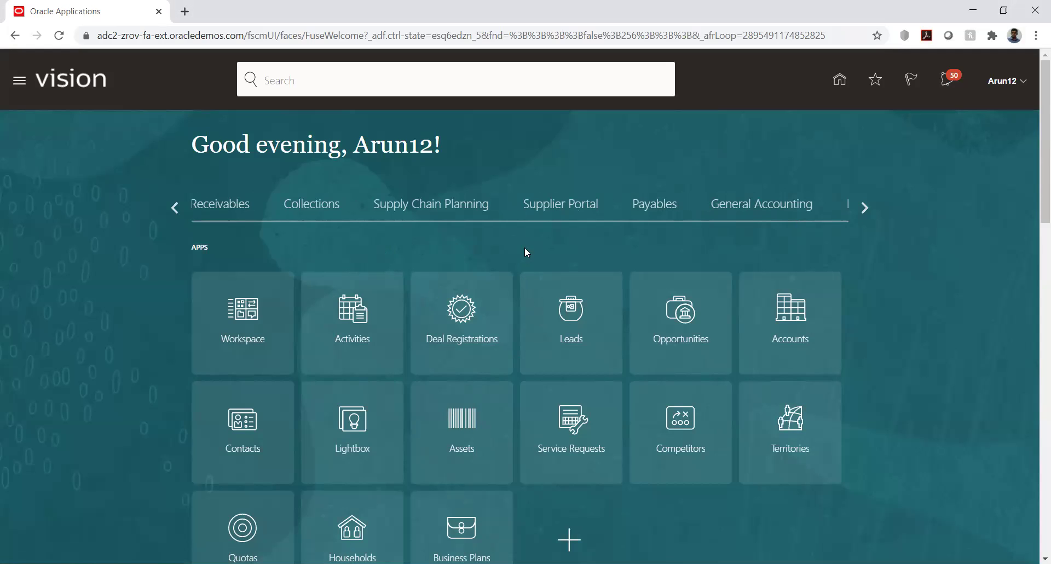
Step: Start a new invoice in the Payables Invoices work area
click(647, 207)
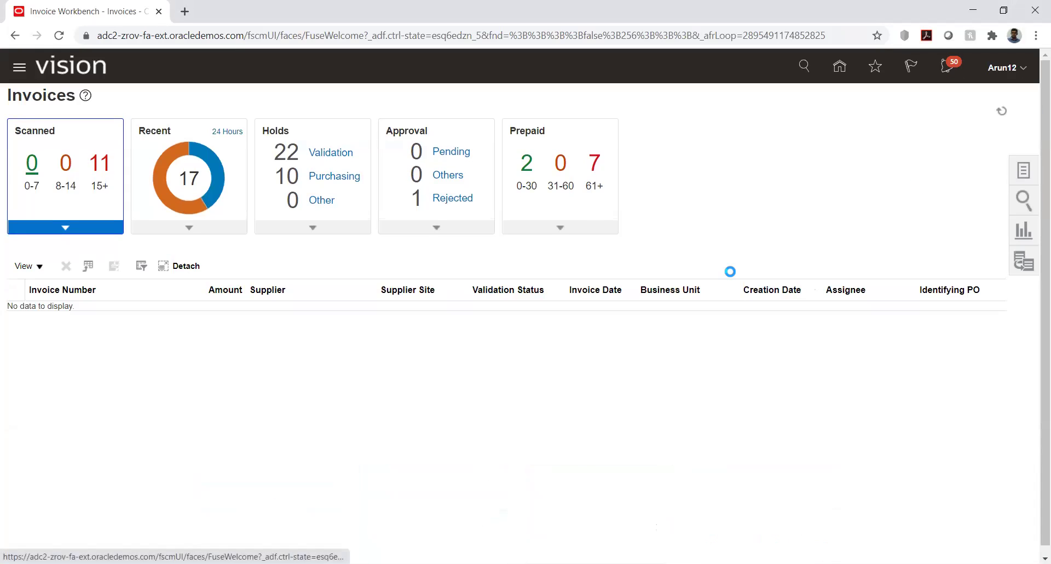
click(1021, 171)
click(925, 113)
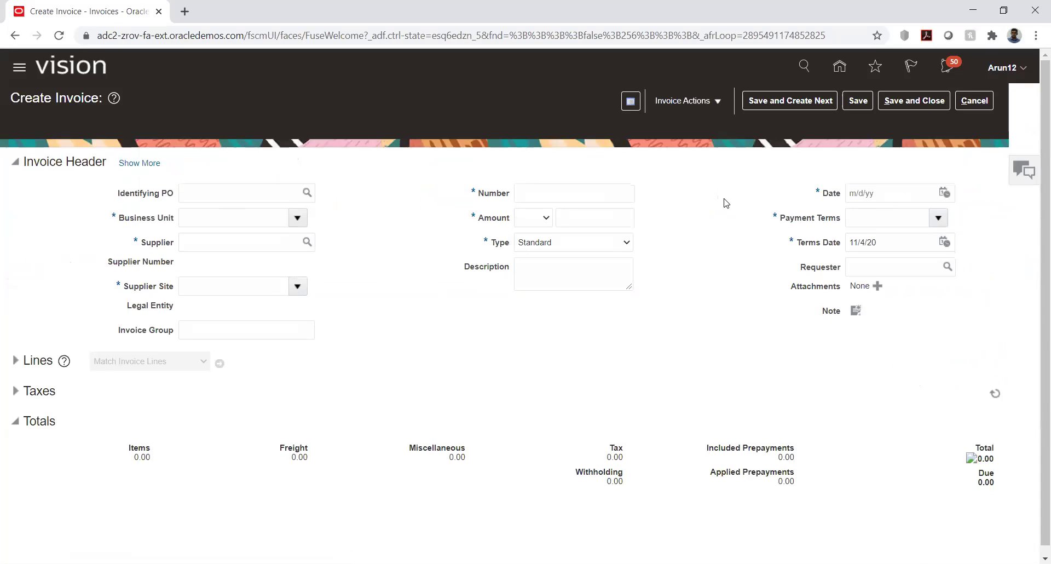
Step: Set the invoice's business unit to TATA_AUTO_03_BU and its supplier to TATA_AUTO_03_VENDOR
click(234, 221)
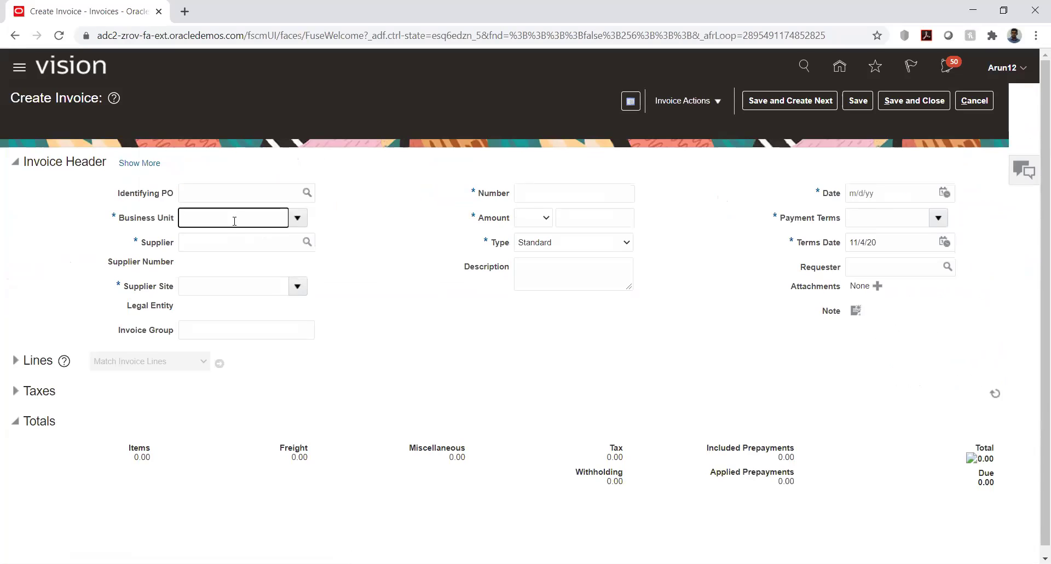
text(tata)
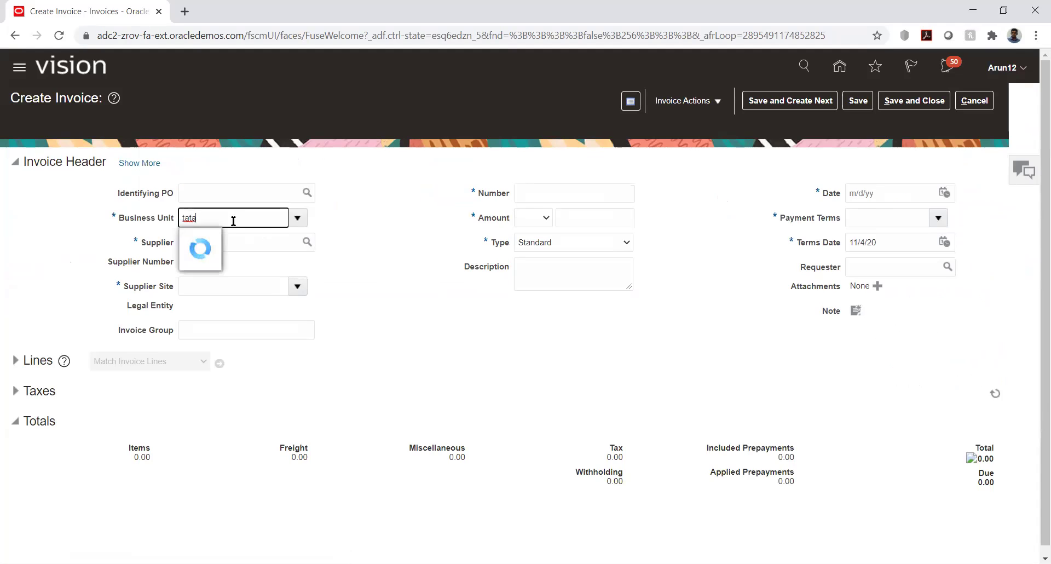
click(243, 326)
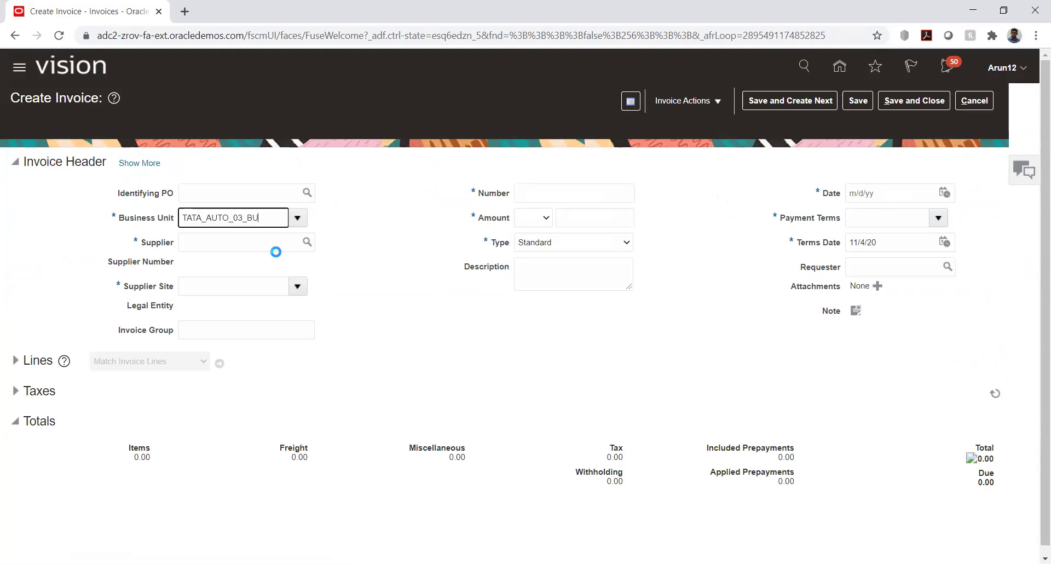
click(231, 245)
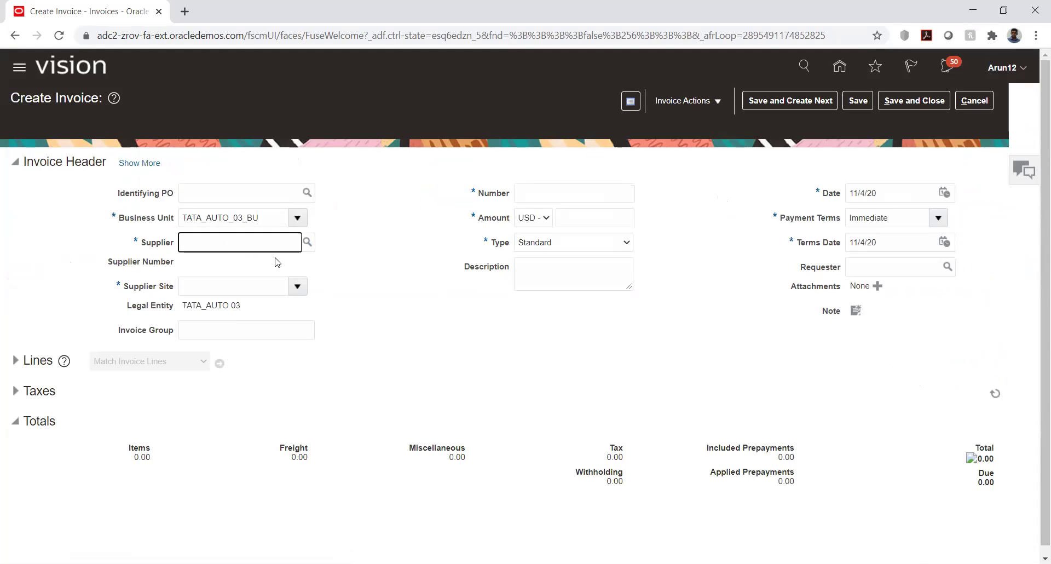
text(tata)
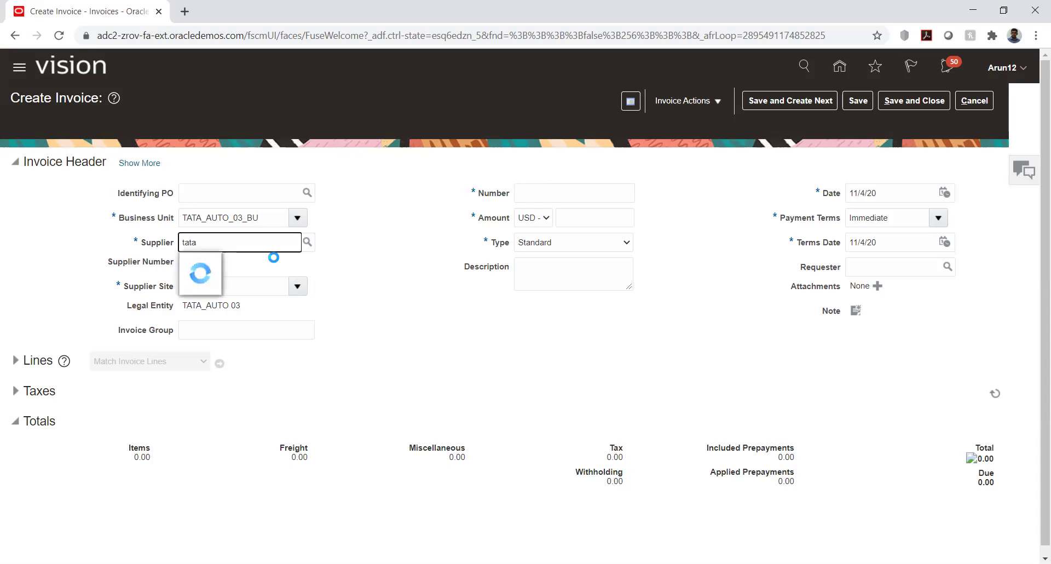
click(236, 264)
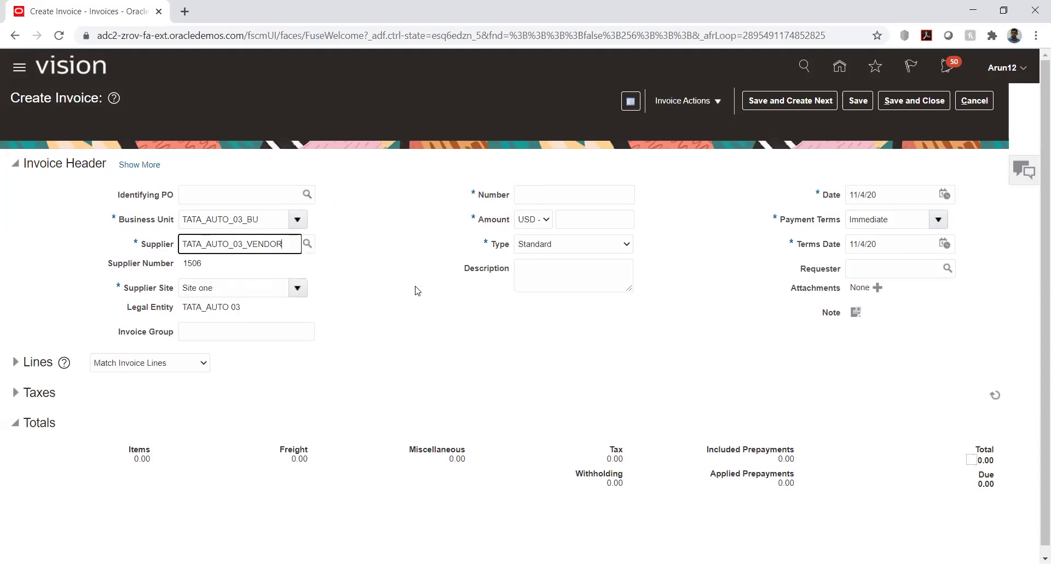
Step: Enter FC-901 as the invoice number and 1,000.00 USD as the header amount
click(534, 193)
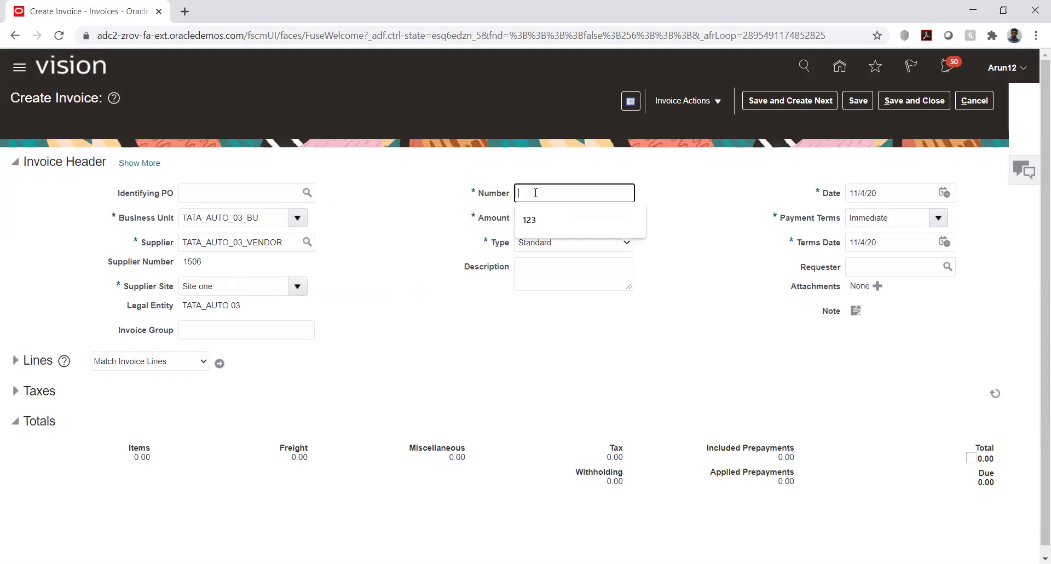
text(FC)
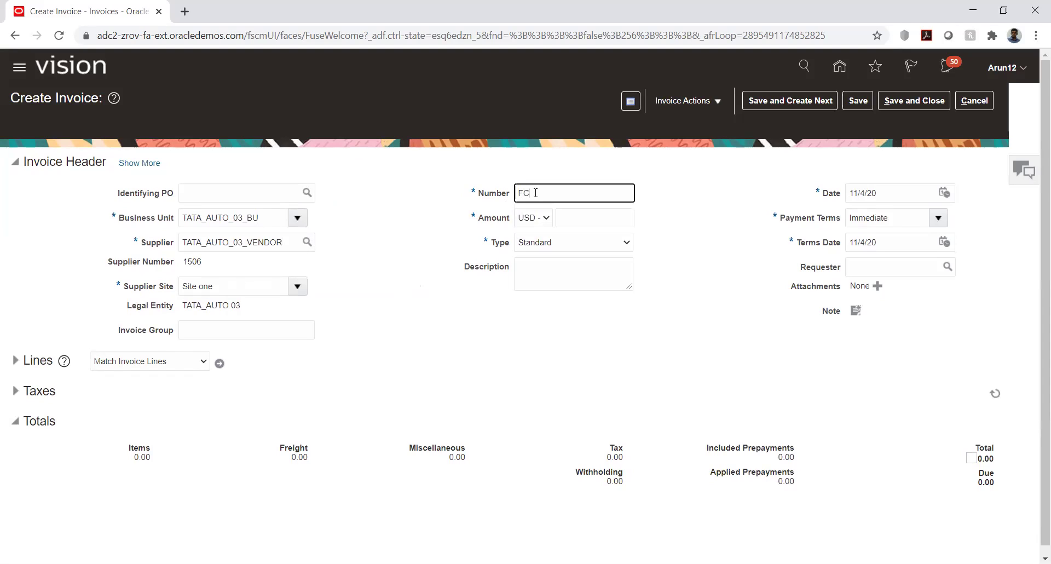
text(-001)
key(Tab)
key(Tab)
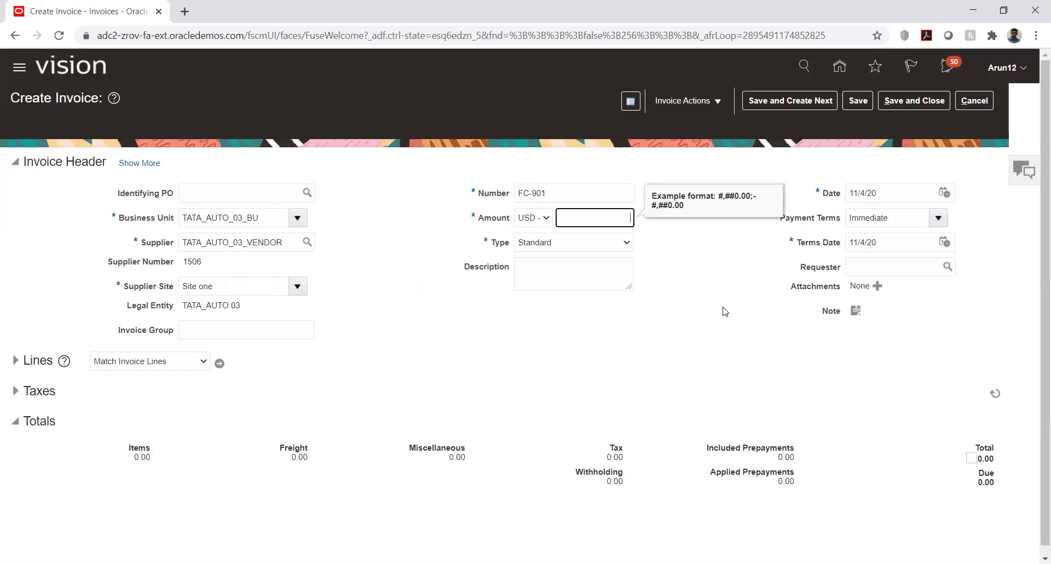
text(1,00)
text(00)
key(Tab)
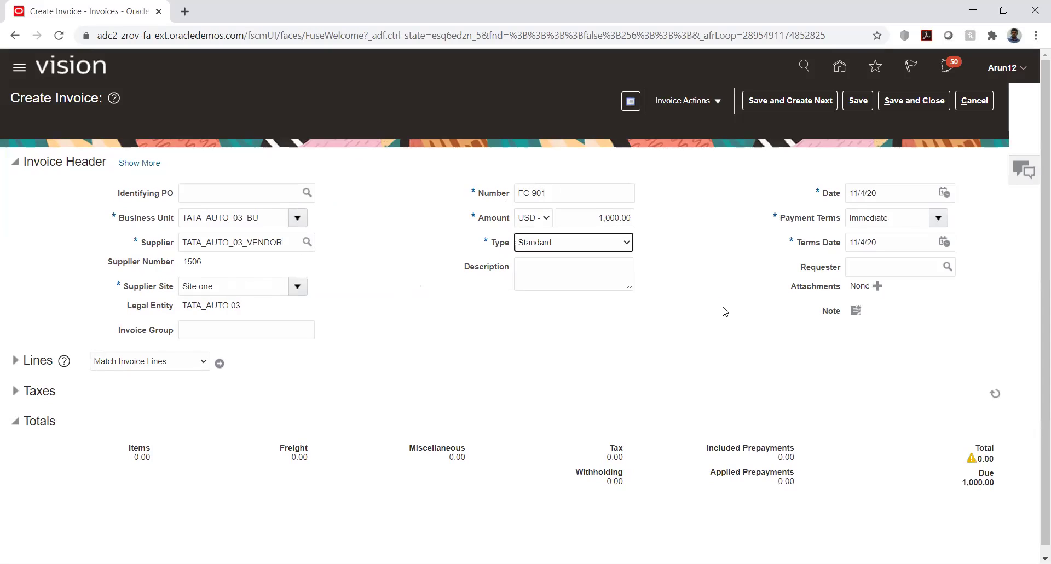
Step: Expand the invoice lines and enter an amount of 1,000.00 for item line 1
click(15, 361)
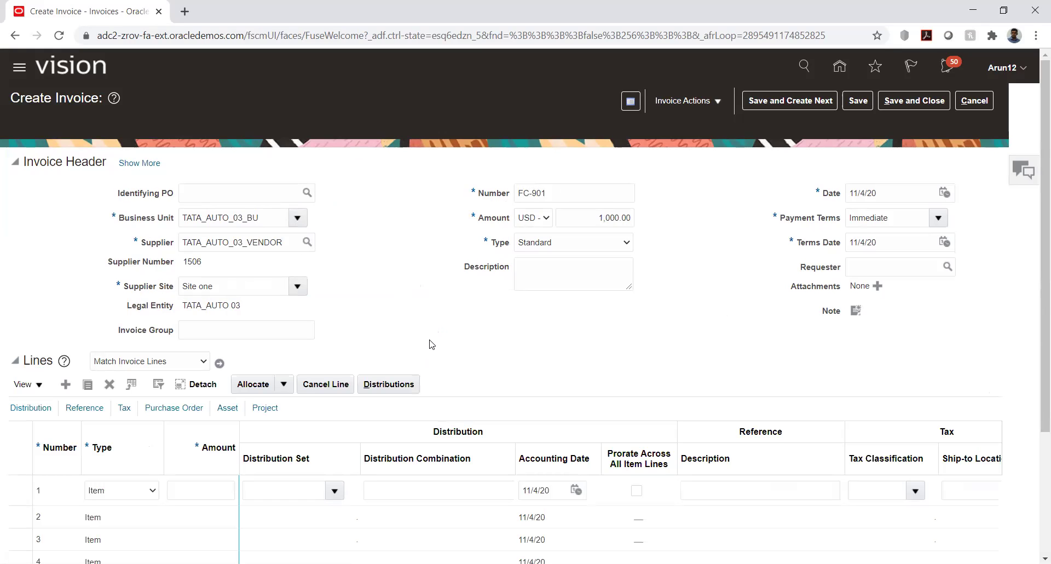
click(192, 488)
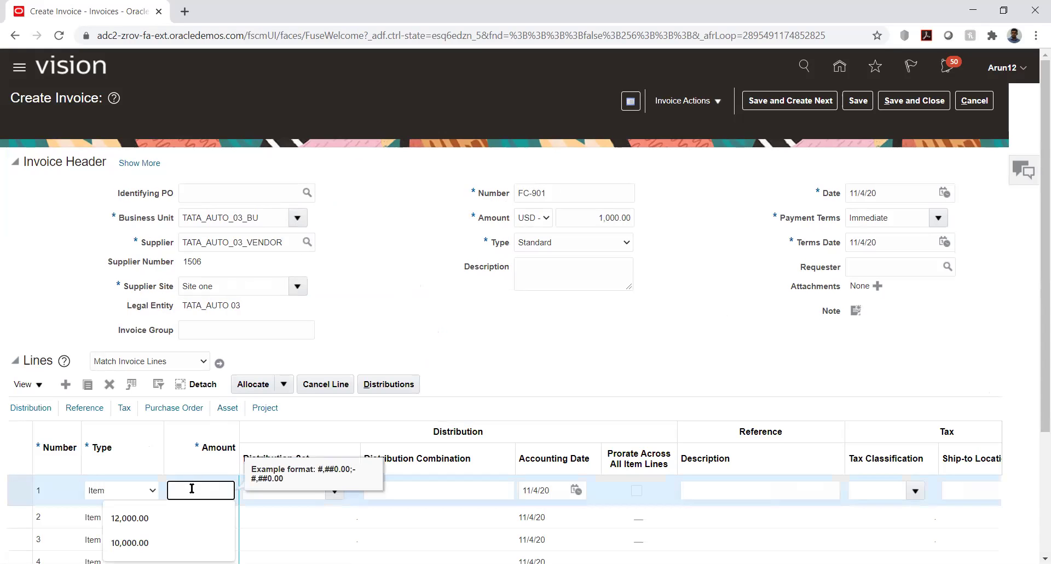
text(1000)
key(Tab)
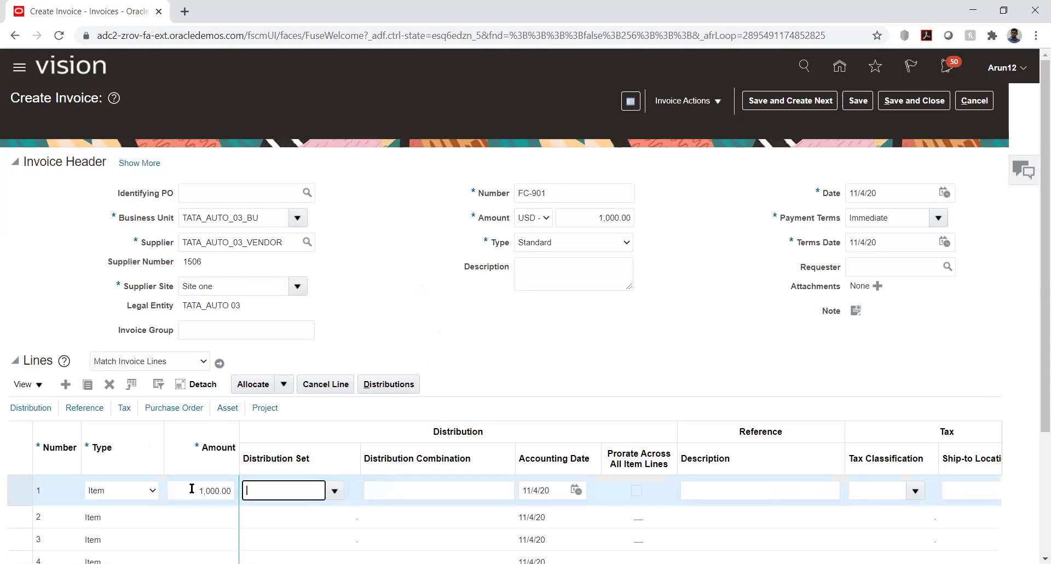
Step: In line 1's distribution combination, set TATA_COMP to 03 and TATA_LOC to 10, Default Location
click(381, 488)
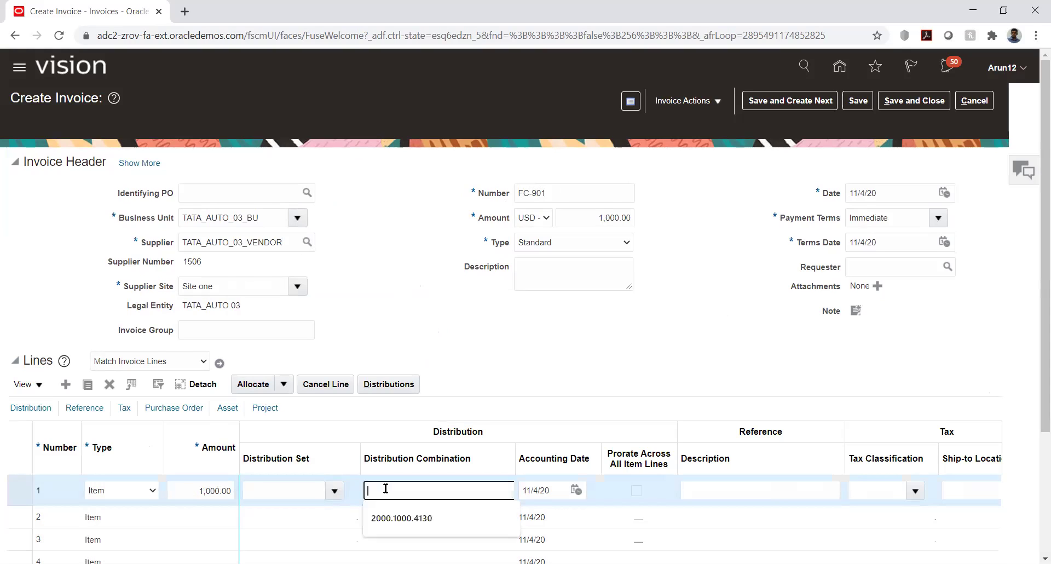
click(504, 483)
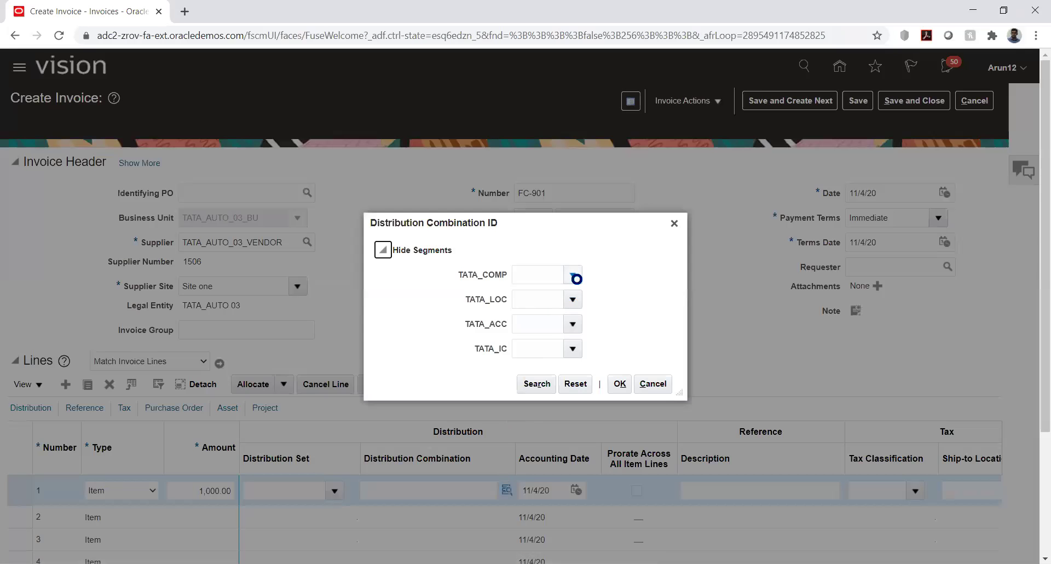
click(573, 275)
click(574, 299)
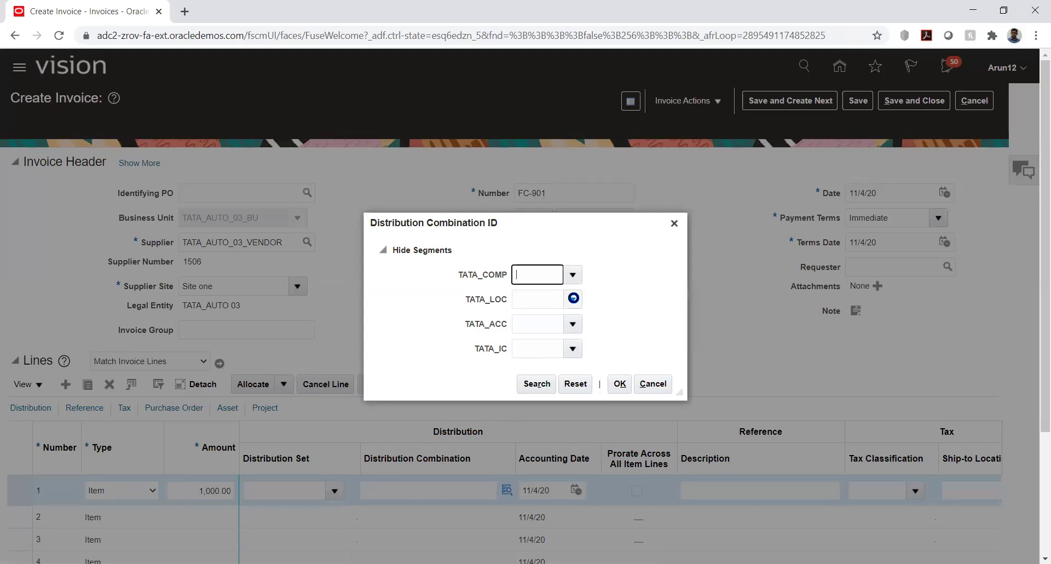
click(574, 298)
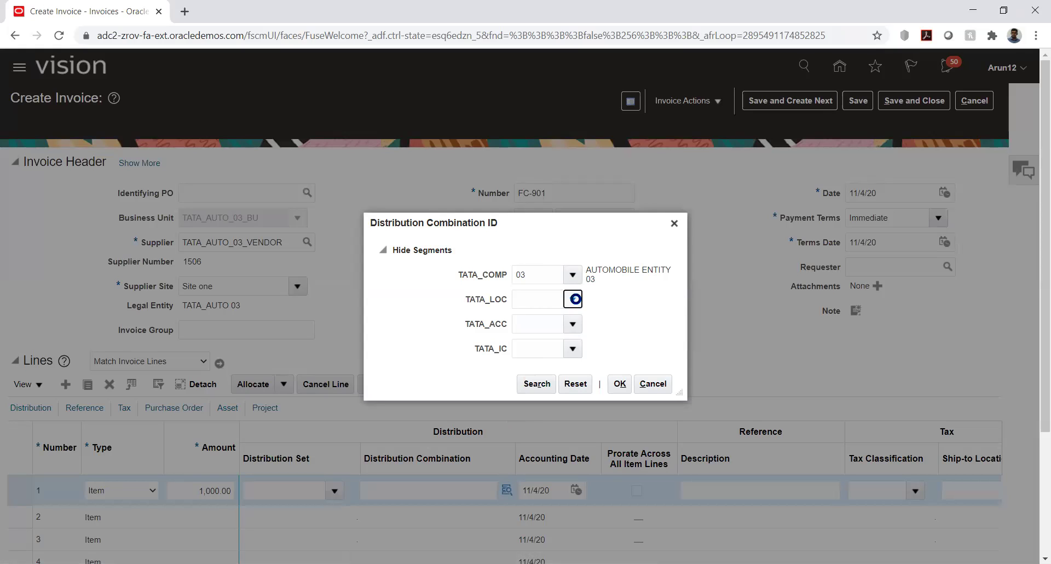
click(571, 320)
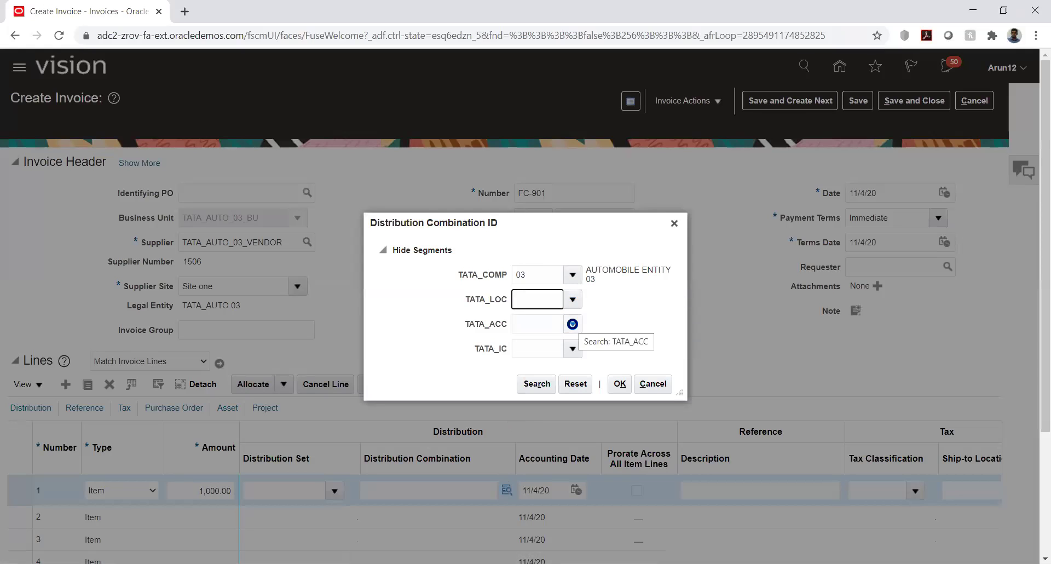
Step: Find TATA_ACC 4130, Rent in Advance, by searching descriptions for %rent%, and complete the distribution combination with TATA_IC 03
click(572, 323)
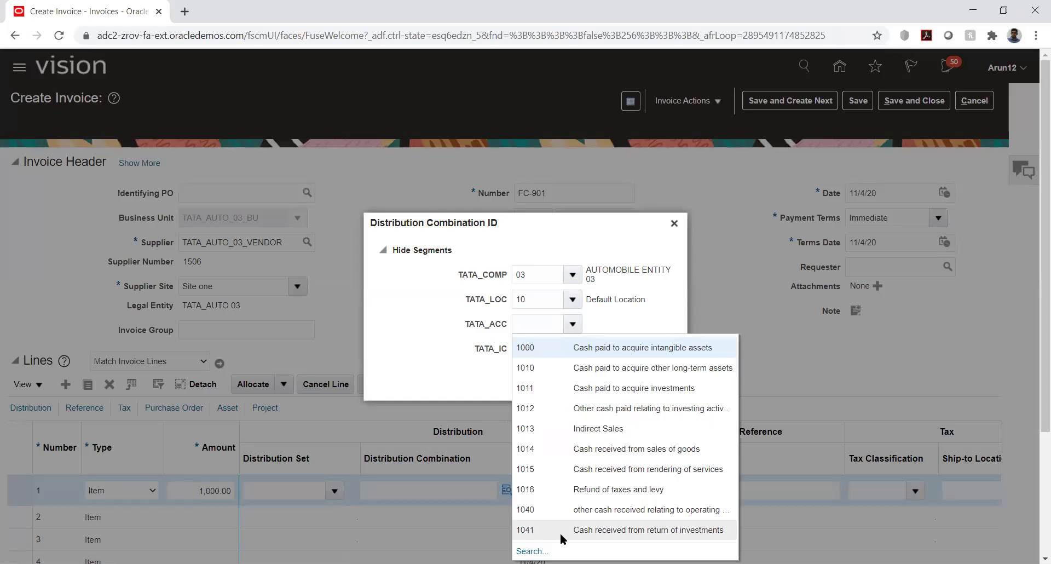
click(530, 551)
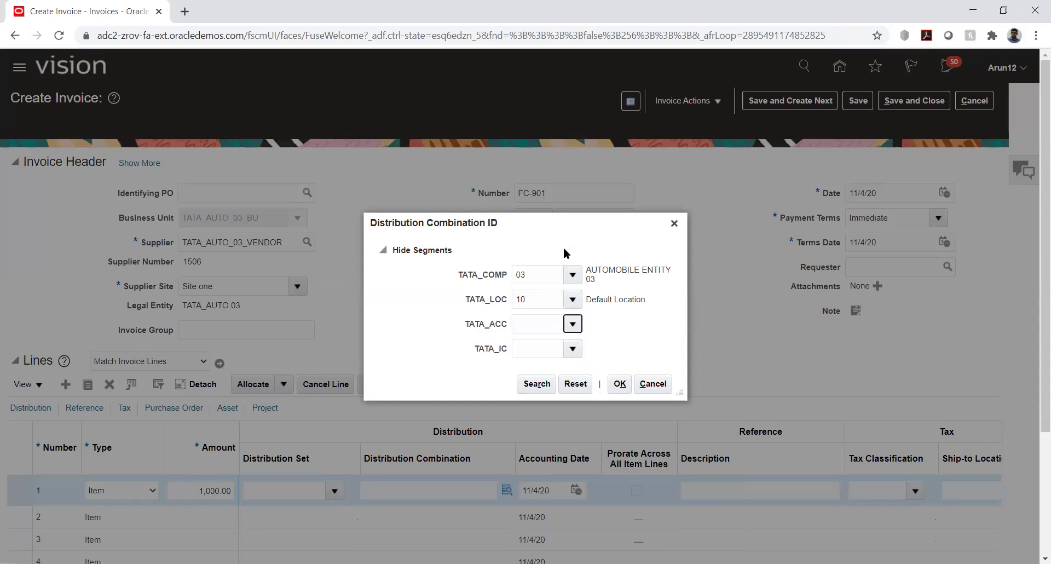
click(520, 311)
text(%rent%)
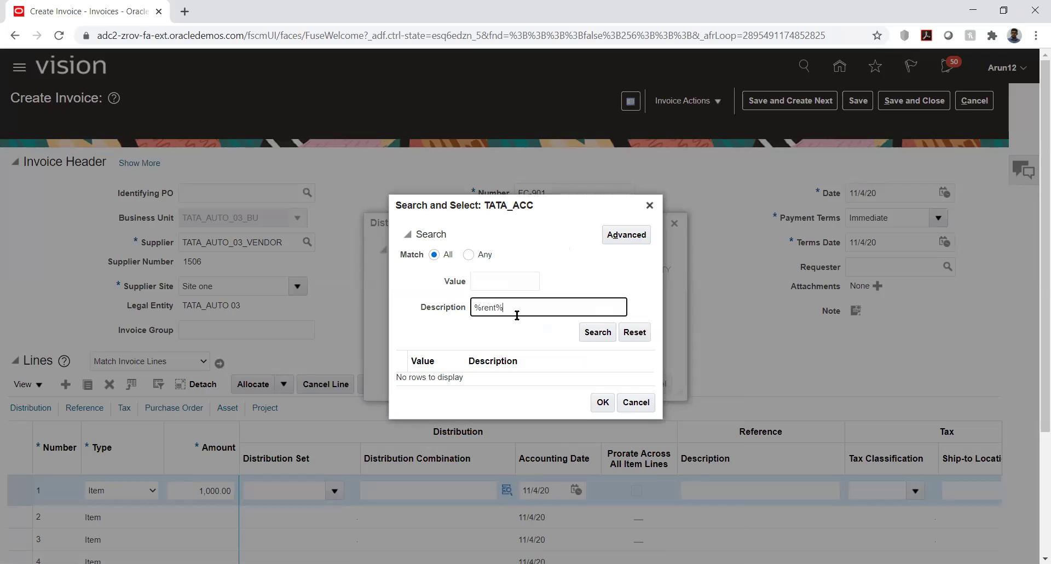
key(Return)
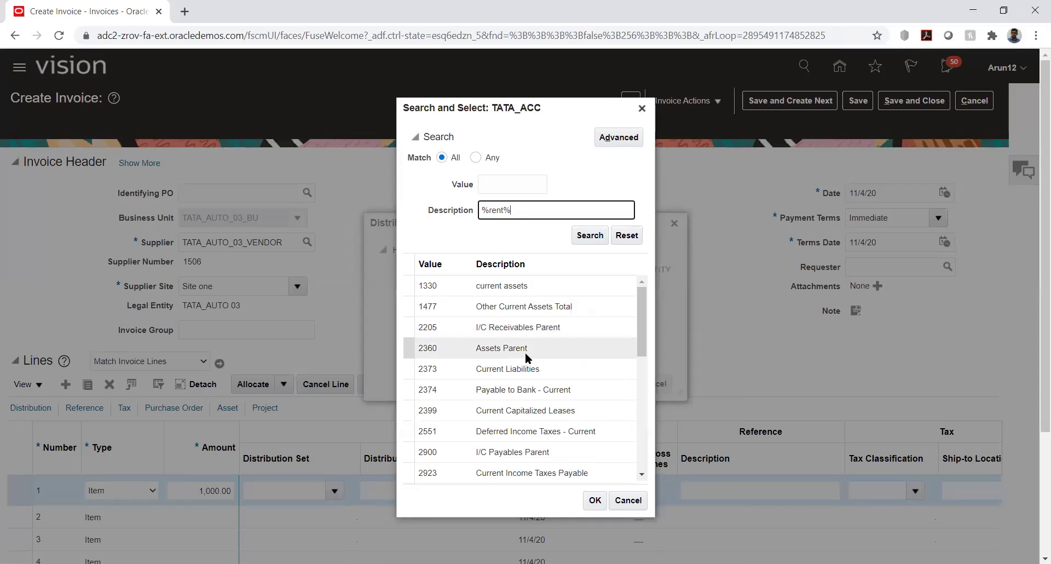
scroll(540, 303, down, 3)
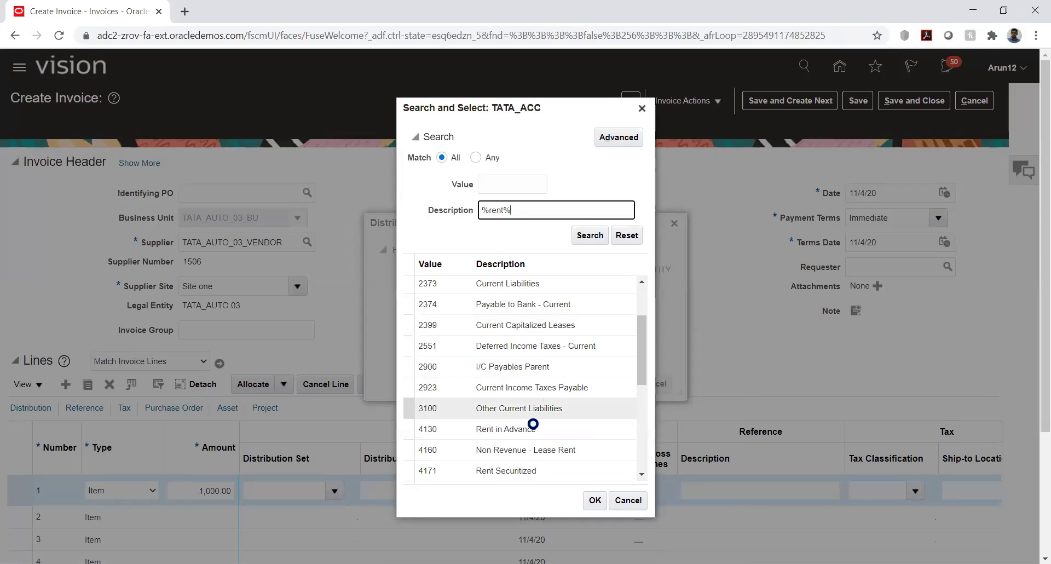
click(509, 343)
click(595, 500)
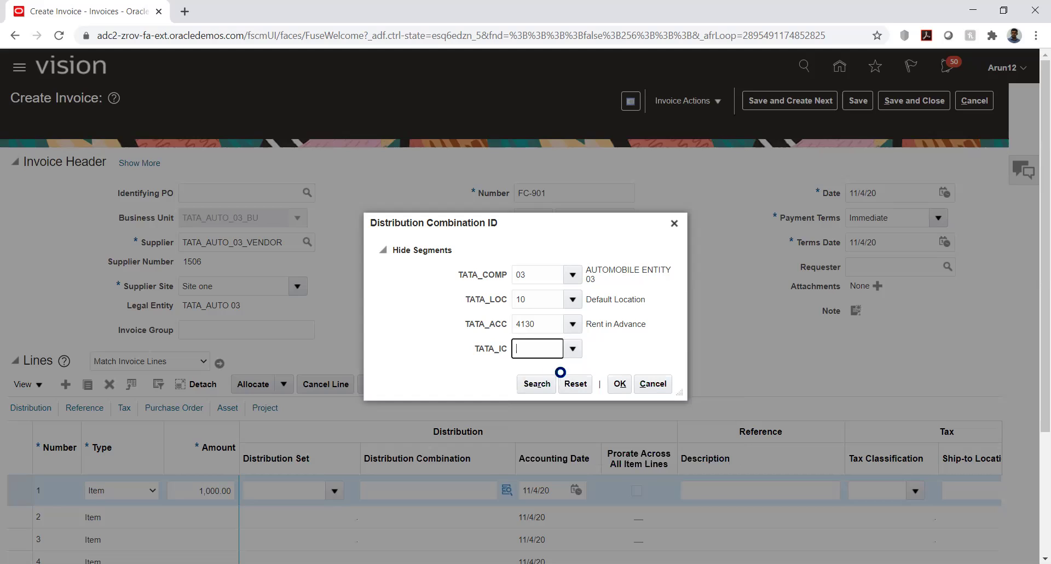
text(03)
click(620, 383)
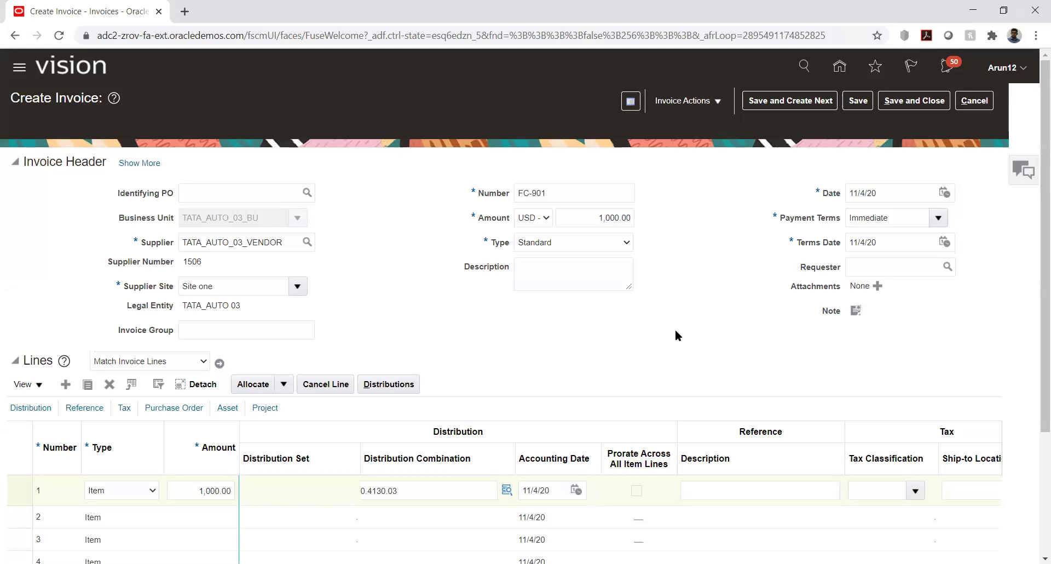
Step: Save and validate invoice FC-901, and close it
click(857, 102)
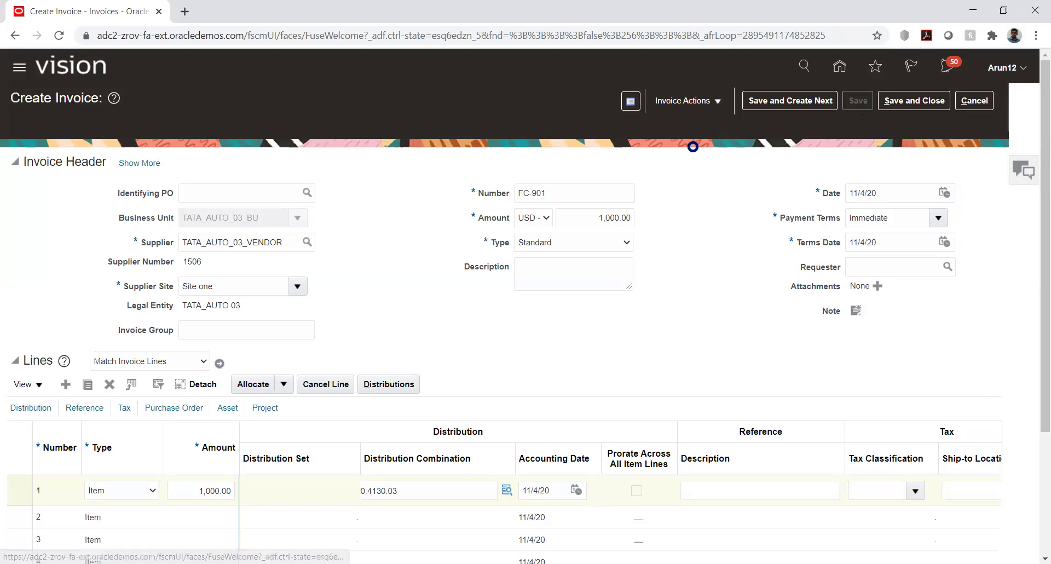
click(695, 103)
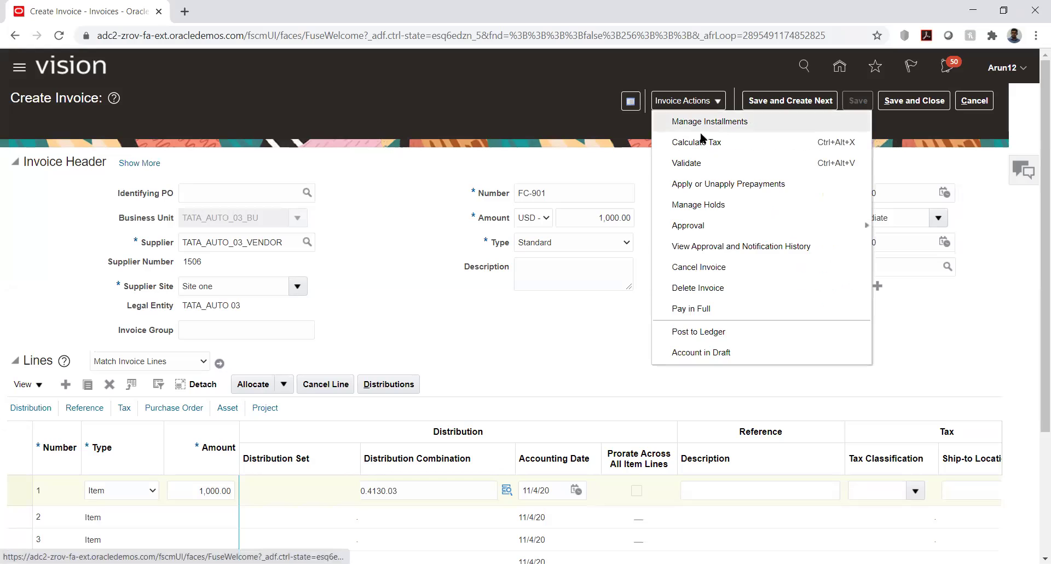
click(697, 163)
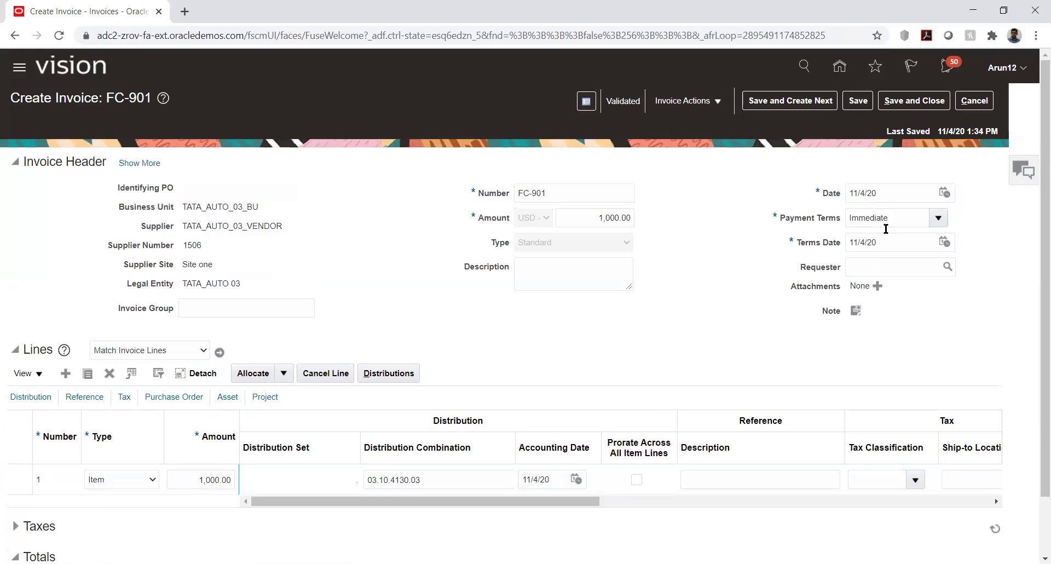
click(914, 100)
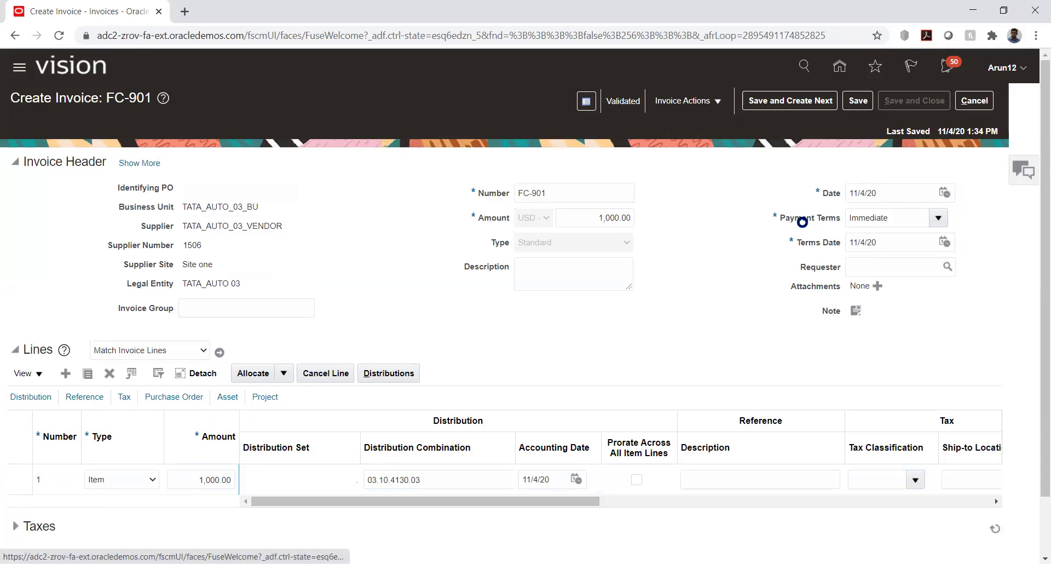
Step: Start a new payment in the Payments work area
click(1030, 207)
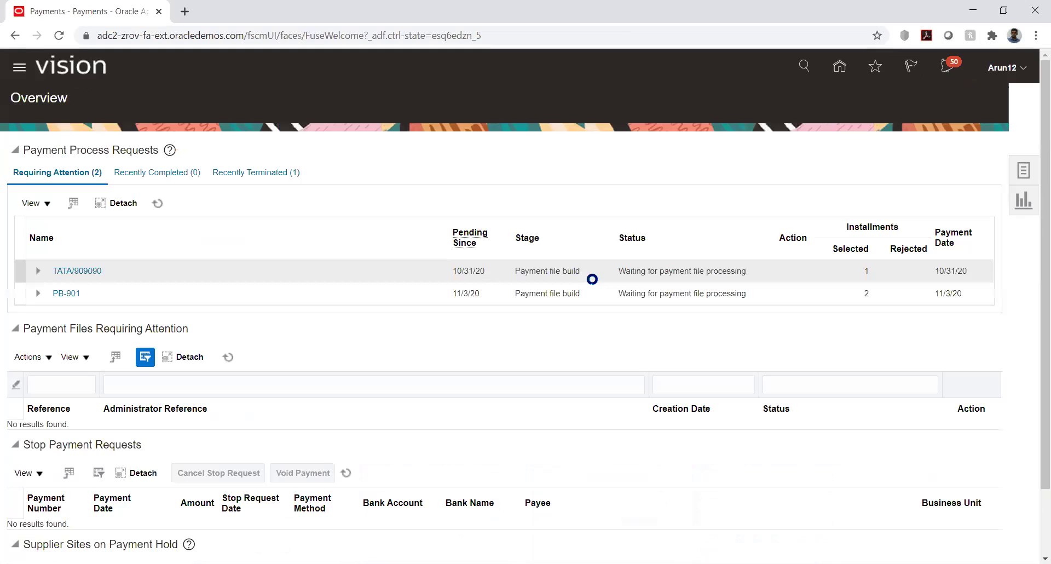
click(1022, 172)
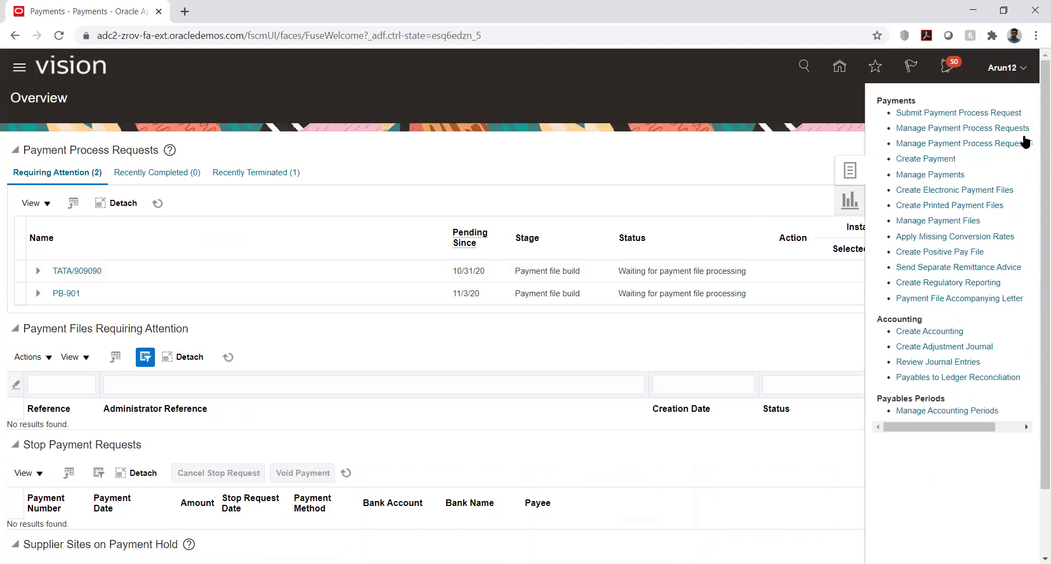
click(926, 159)
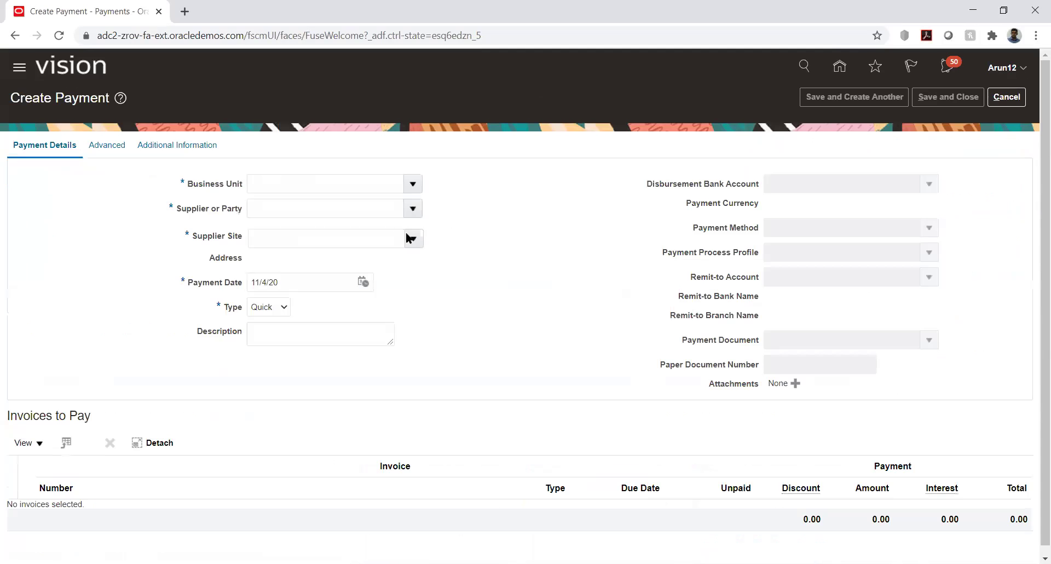
Step: Set the payment's business unit to TATA_AUTO_03_BU and its supplier to TATA_AUTO_03_VENDOR
click(343, 186)
text(tata)
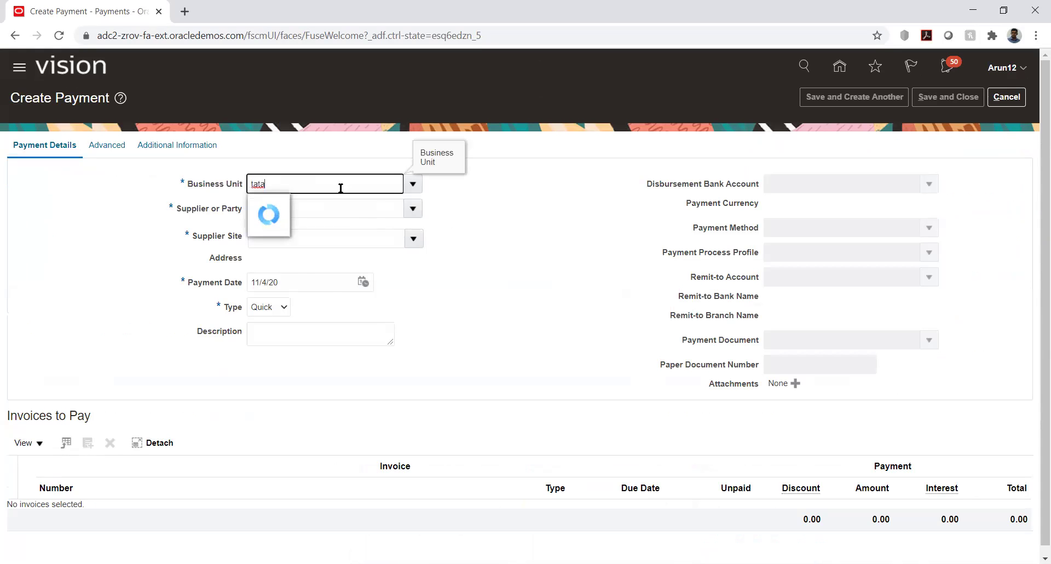
click(290, 284)
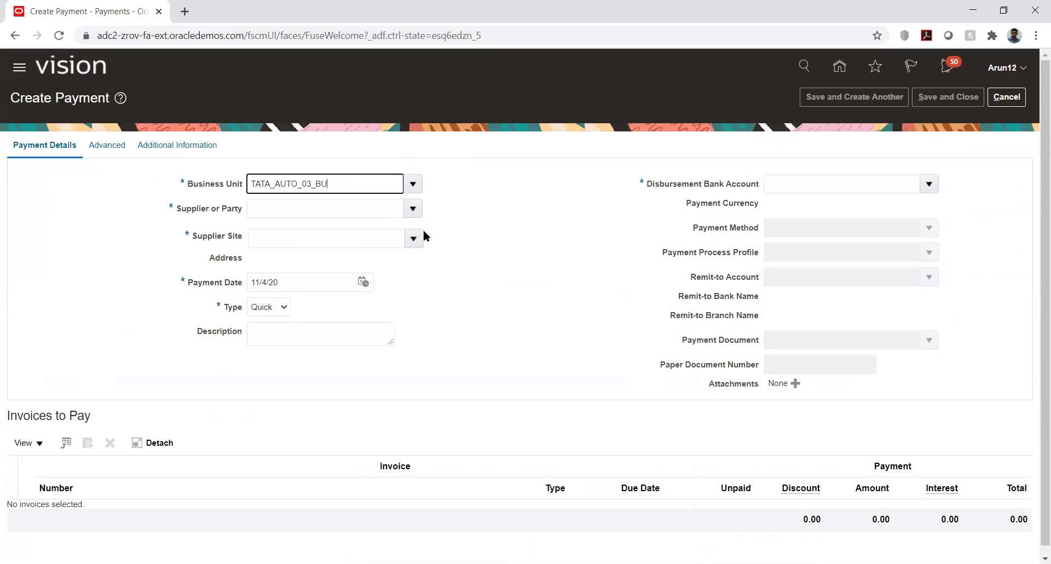
click(359, 208)
text(tata)
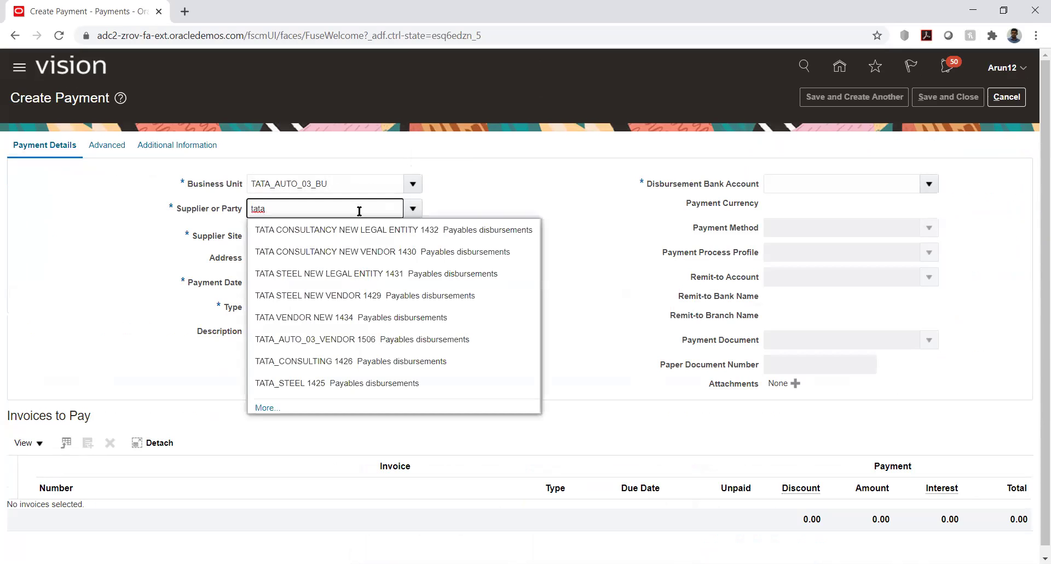
click(301, 340)
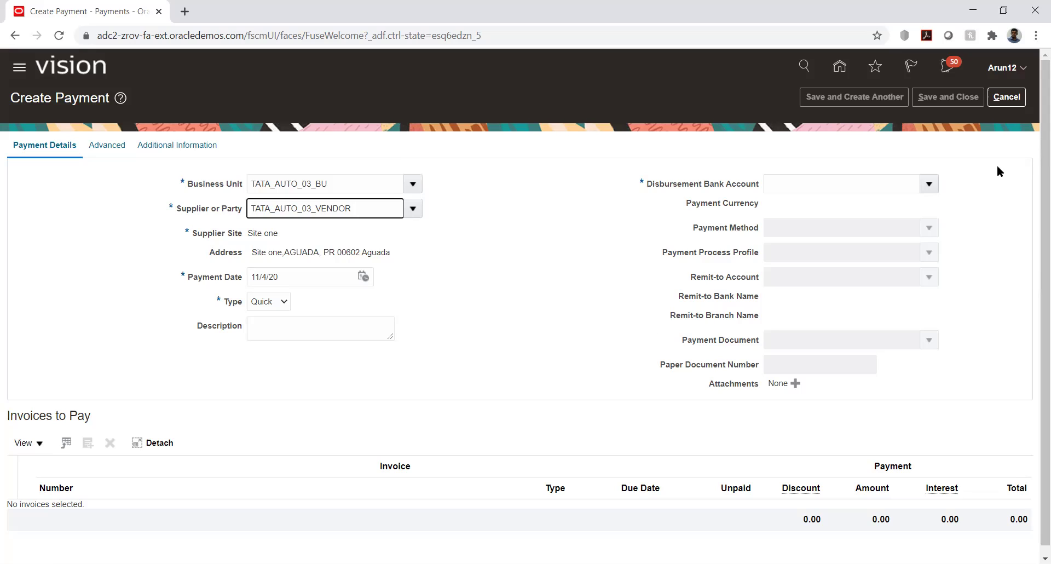
Step: Set the disbursement bank account to TATA_AUTO_03_ACC, the payment currency to EUR - Euro and the payment process profile to TATA_PAY
click(925, 184)
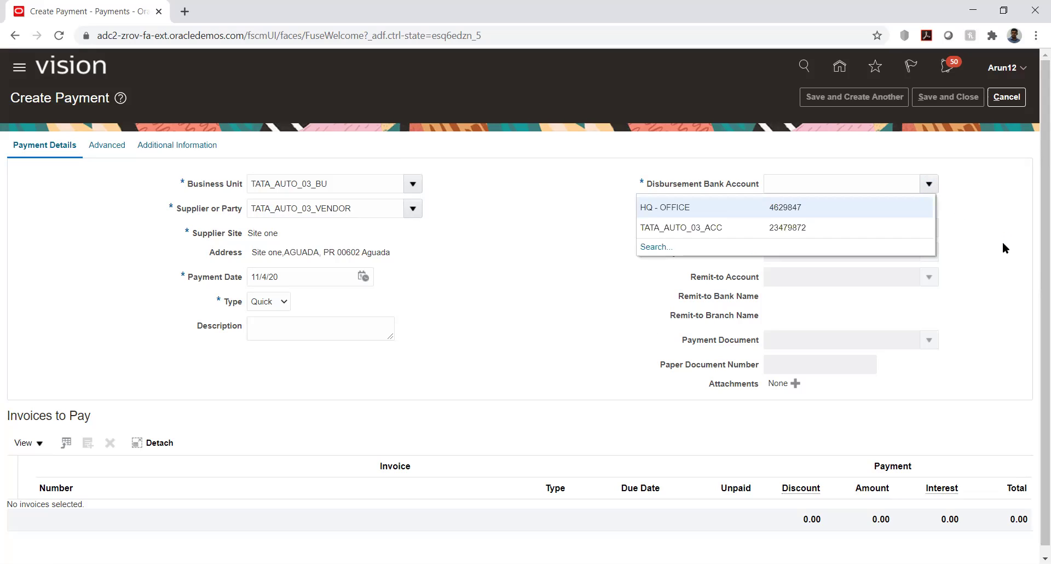
click(765, 228)
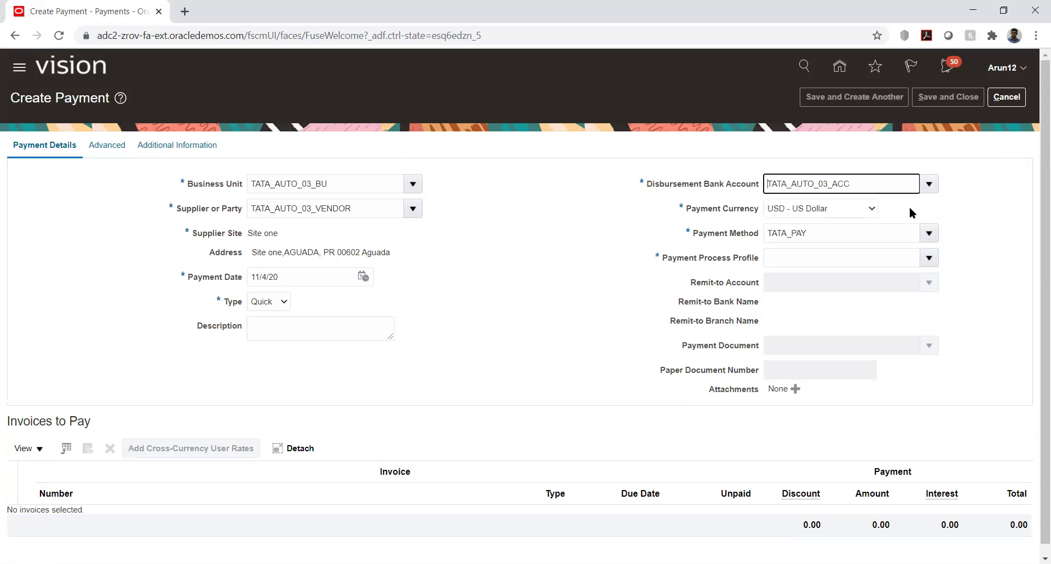
click(856, 208)
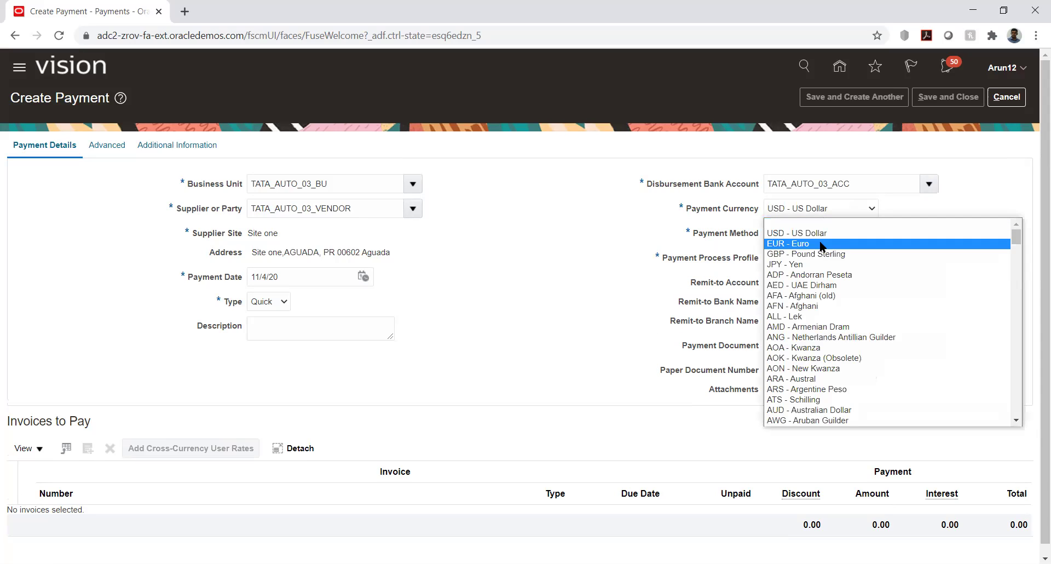
click(854, 243)
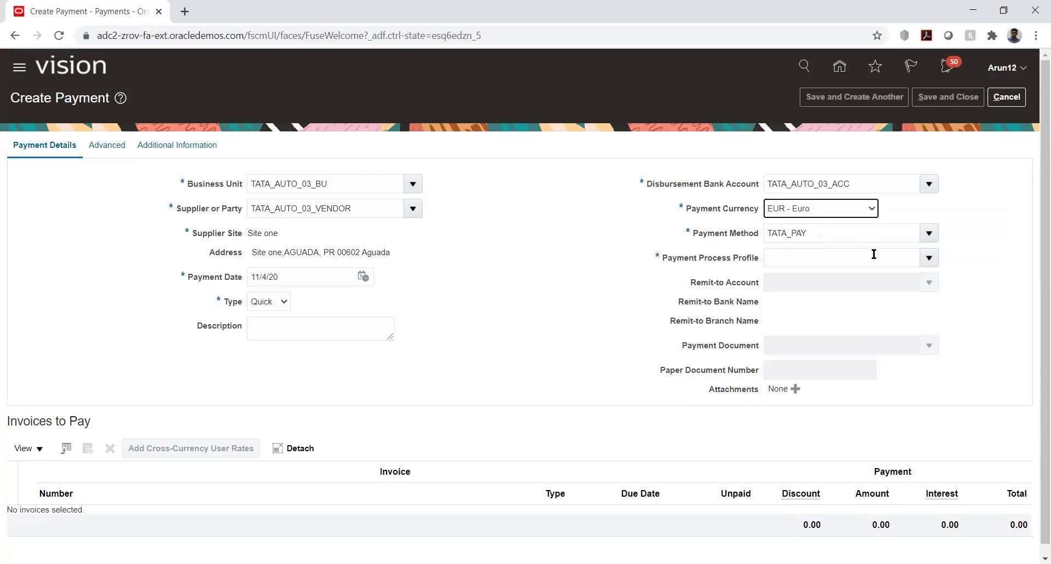
click(928, 258)
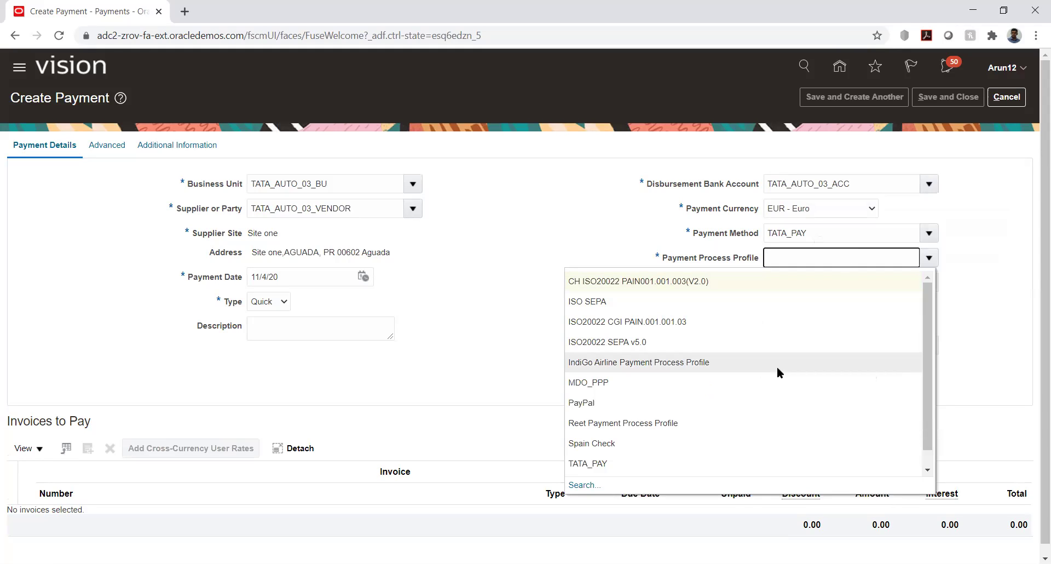
click(595, 465)
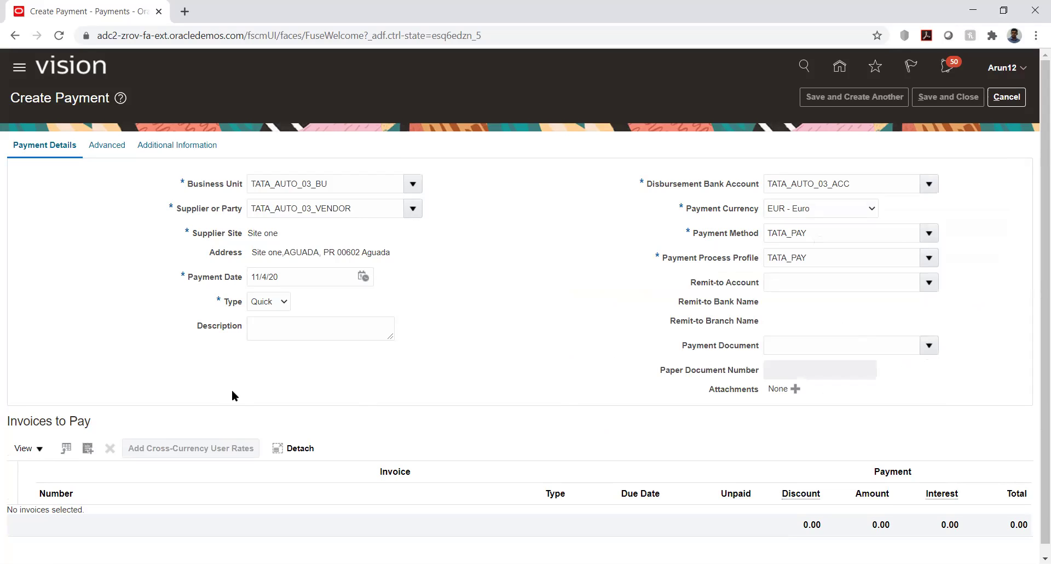
Step: Search the invoices available to pay for FC-901, and discard the unsaved payment
click(86, 448)
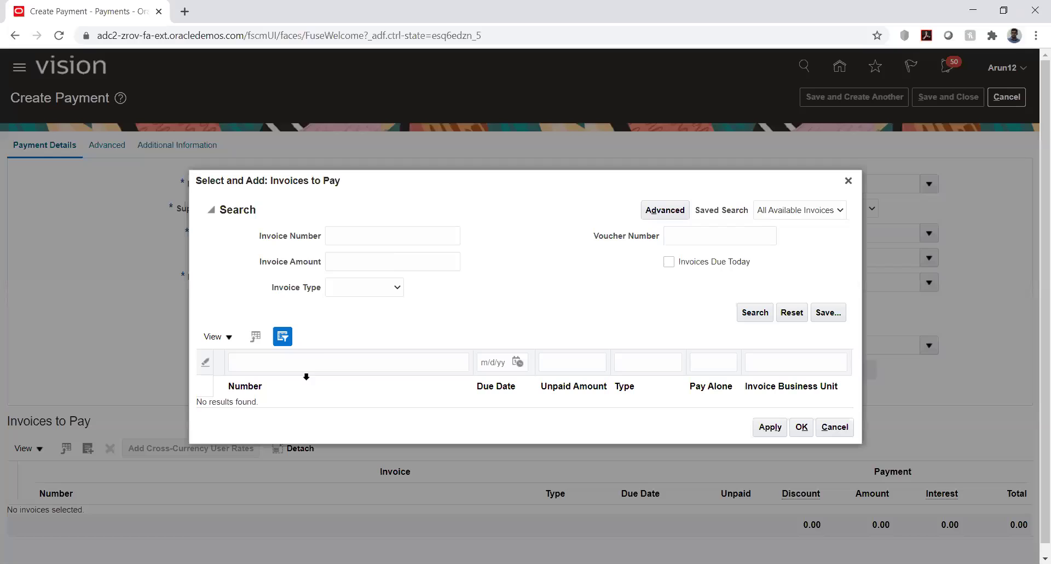
click(370, 236)
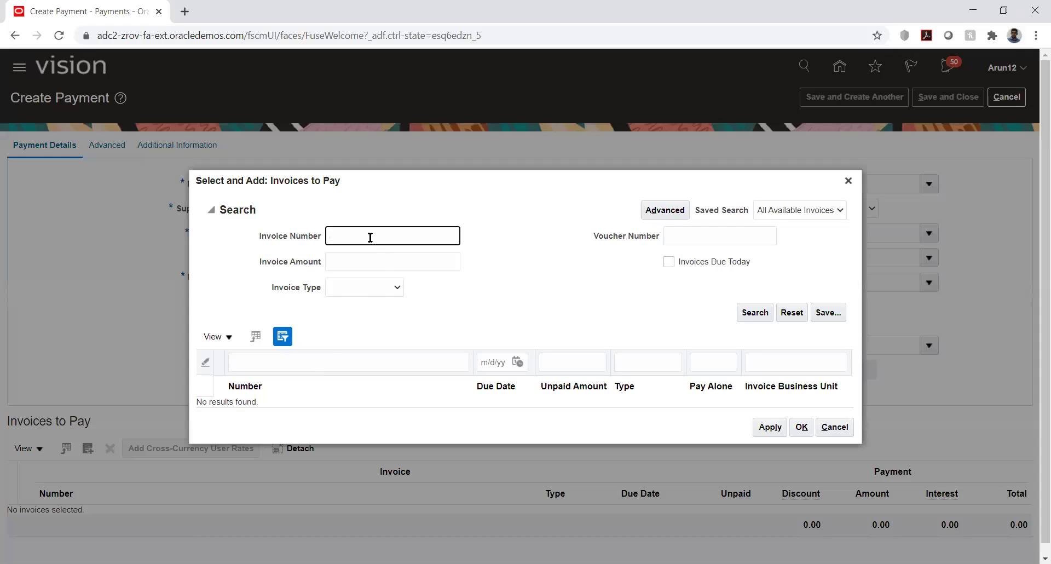
text(FC-901)
click(750, 316)
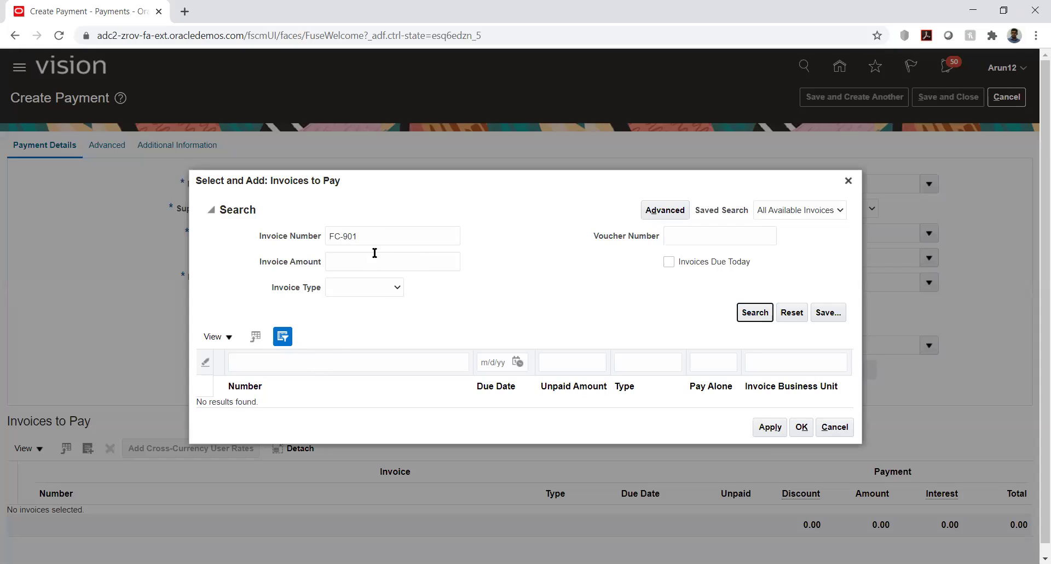
double_click(365, 235)
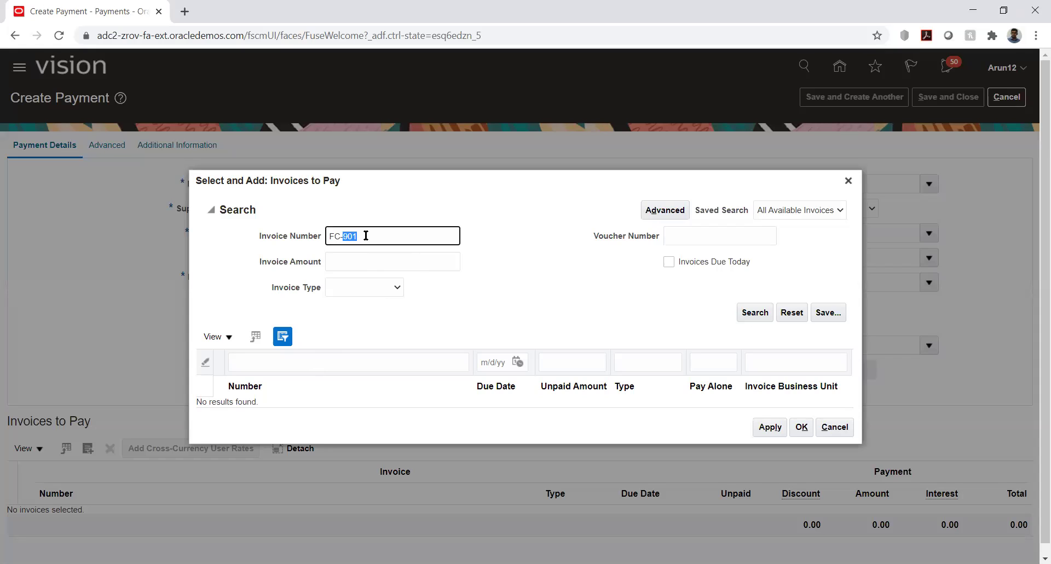
click(826, 427)
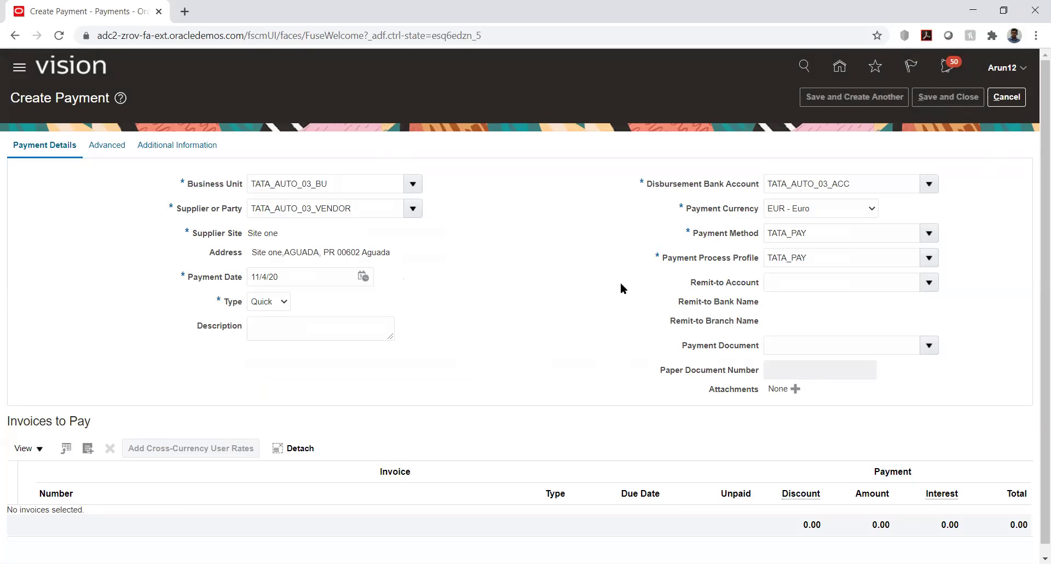
click(1004, 99)
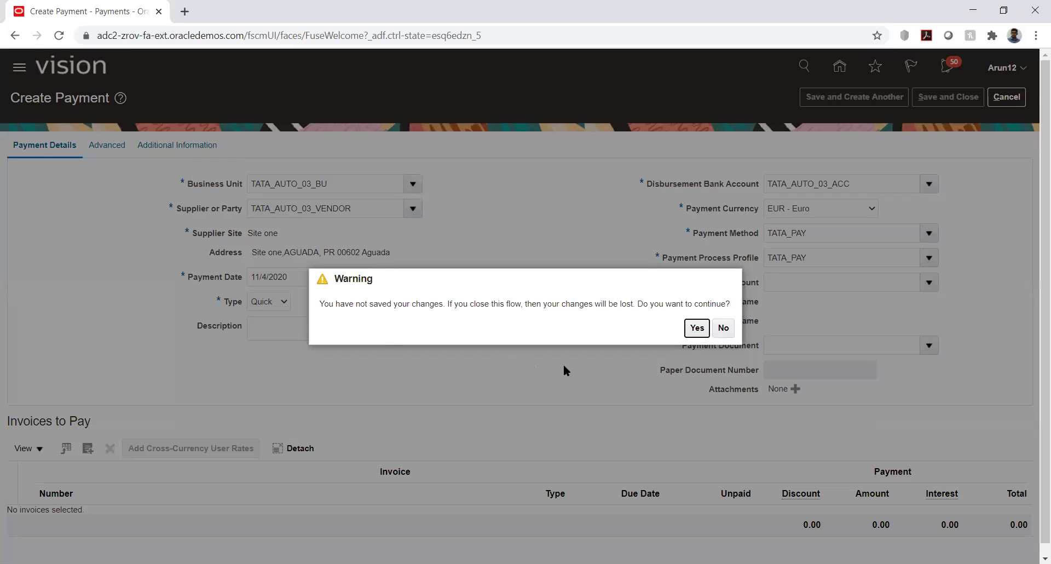
click(697, 327)
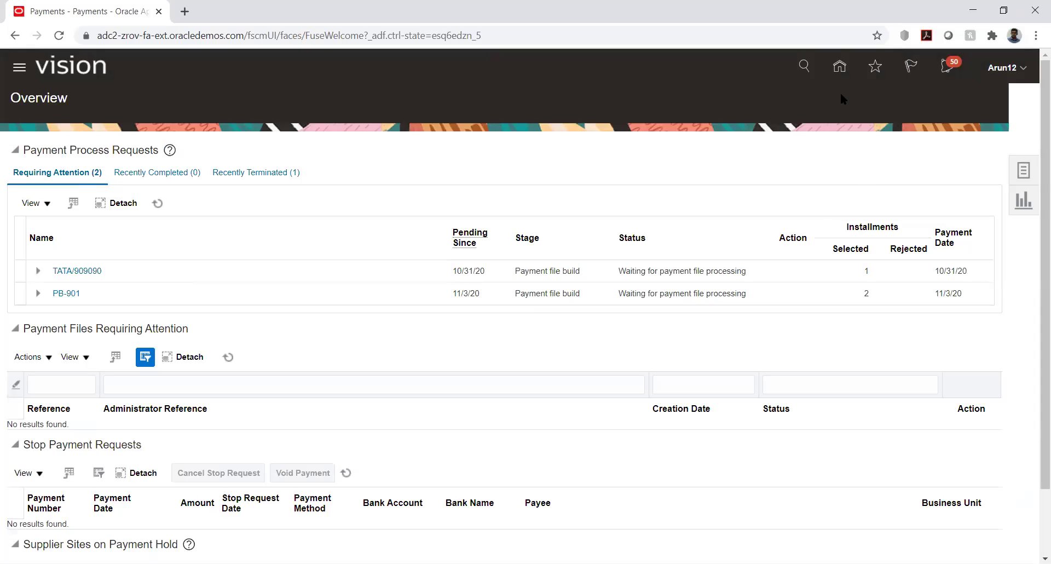
Step: Open the implementation project TATA PROJECT in Setup and Maintenance
click(837, 70)
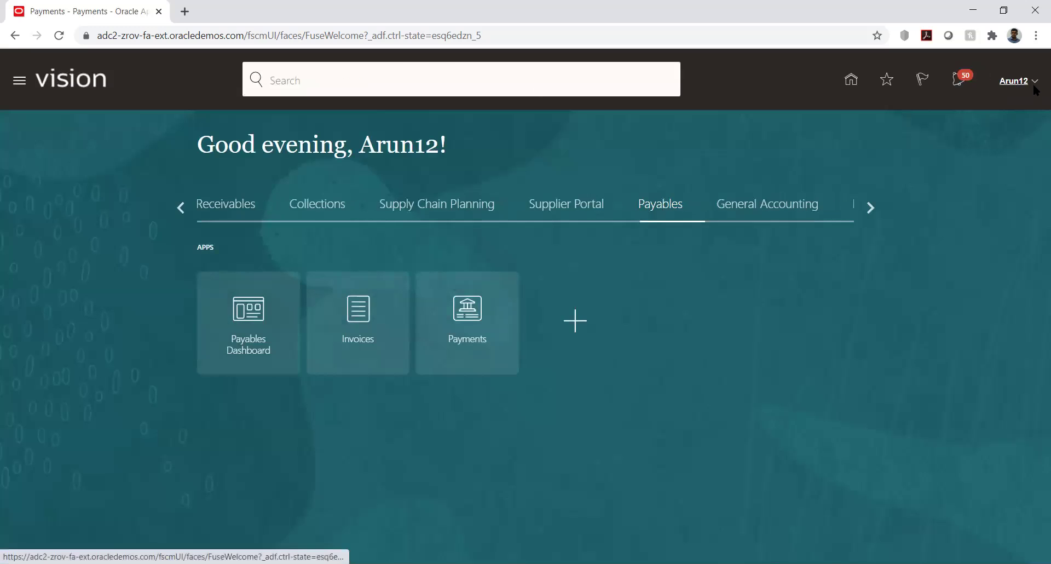
click(1021, 84)
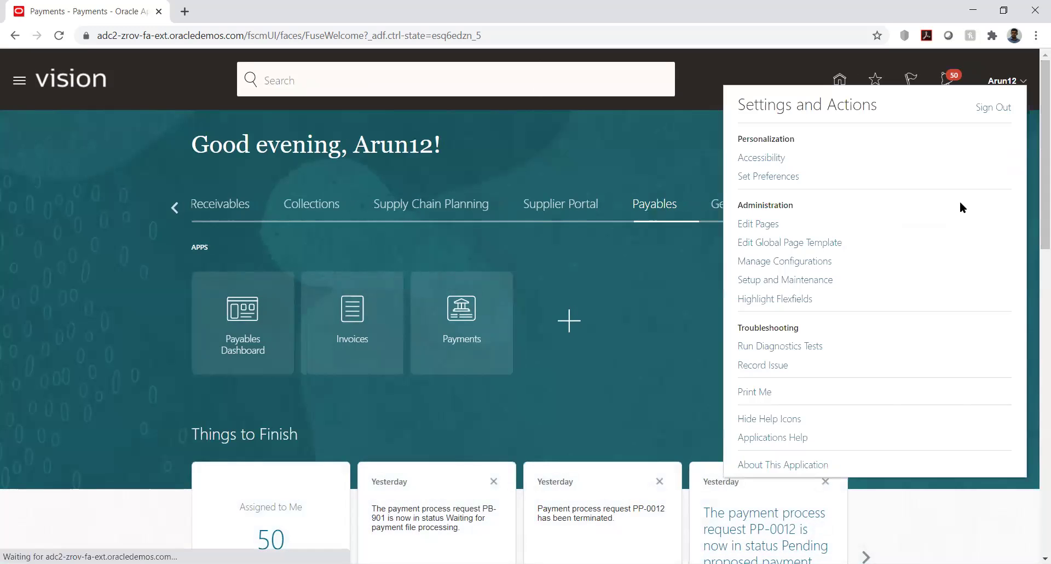
click(817, 277)
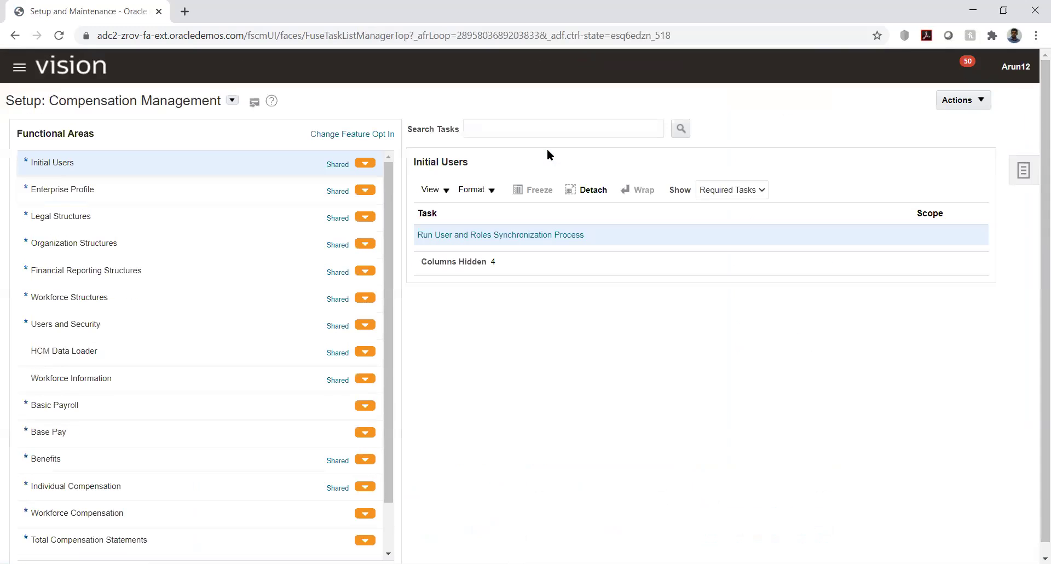
click(1022, 170)
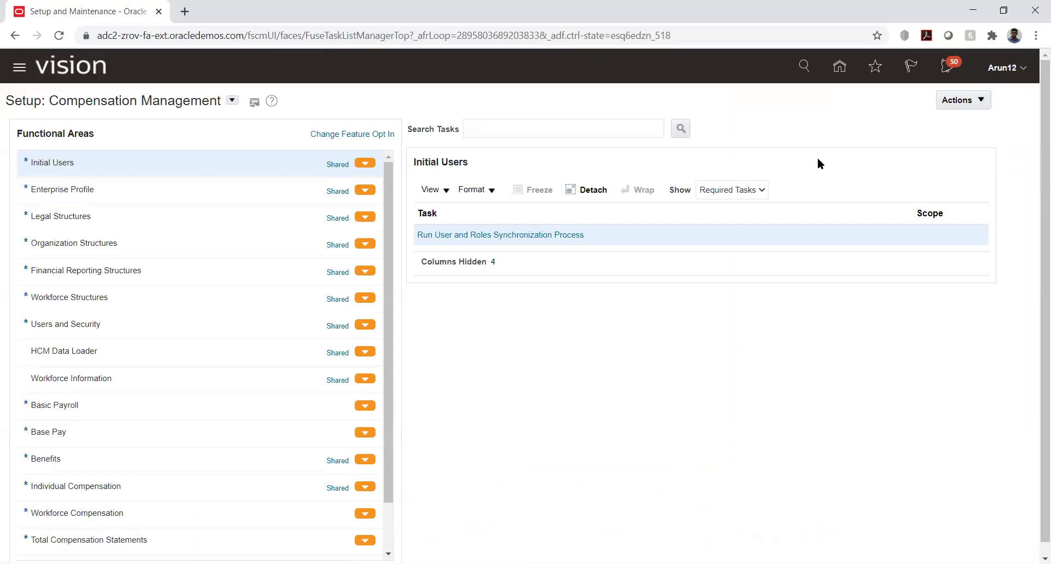
click(931, 100)
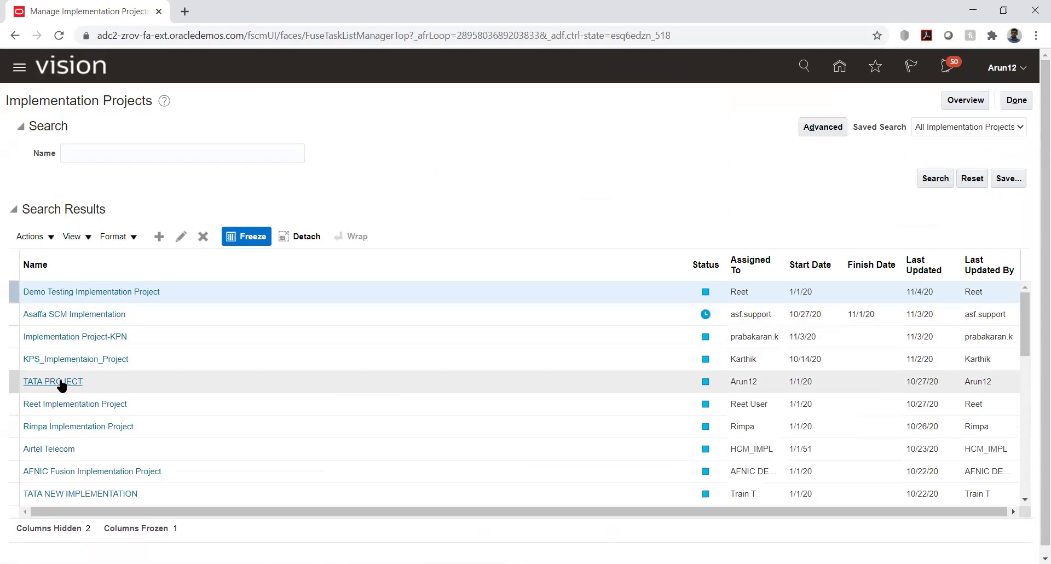
click(60, 380)
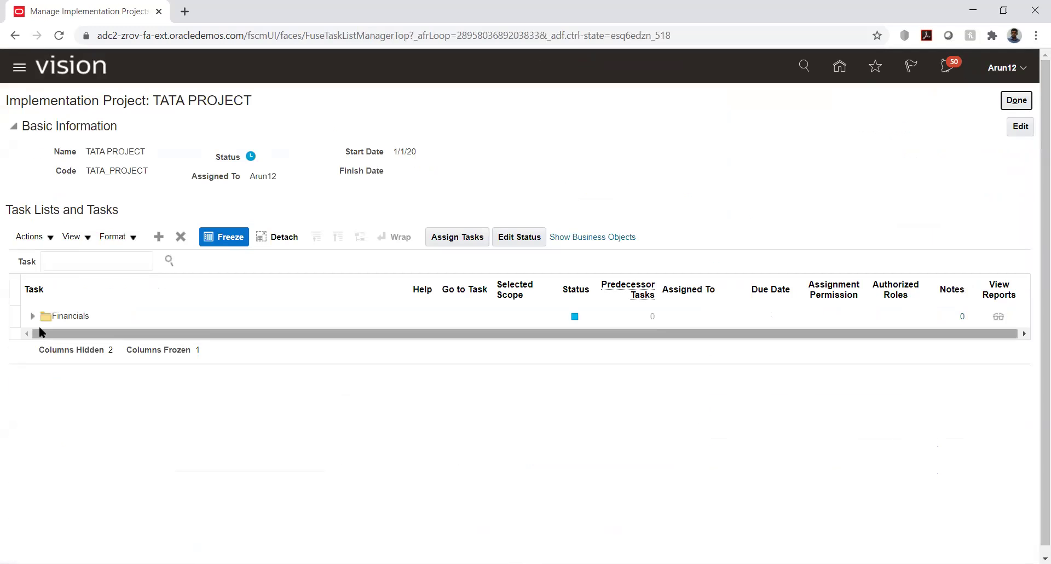
Step: Open the Manage Bank Accounts task within Define Invoicing and Payments Configuration, Define Cash Management and Banking Configuration, Set Up Banks, Branches, and Accounts
click(32, 316)
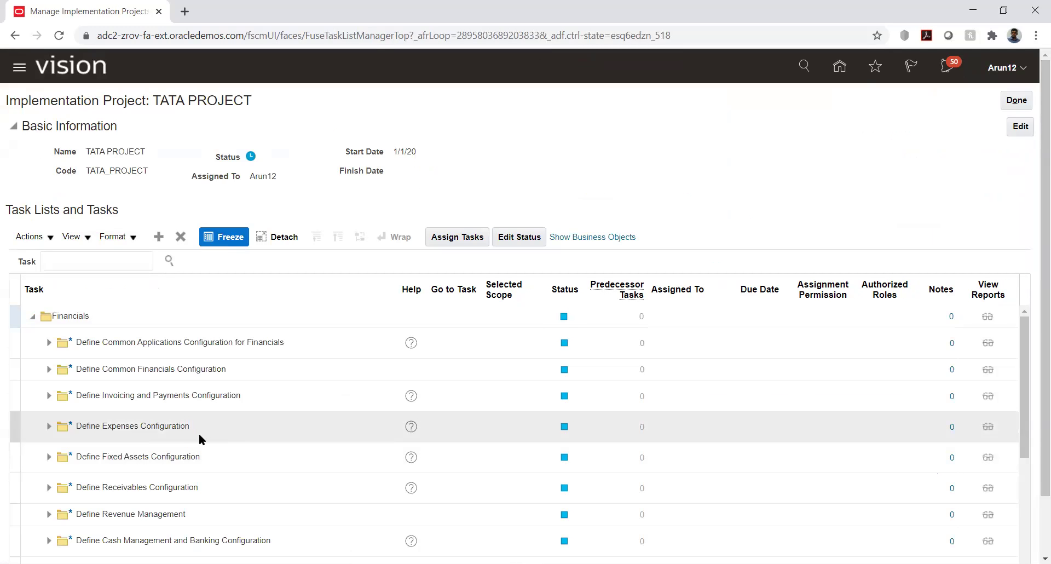
click(50, 396)
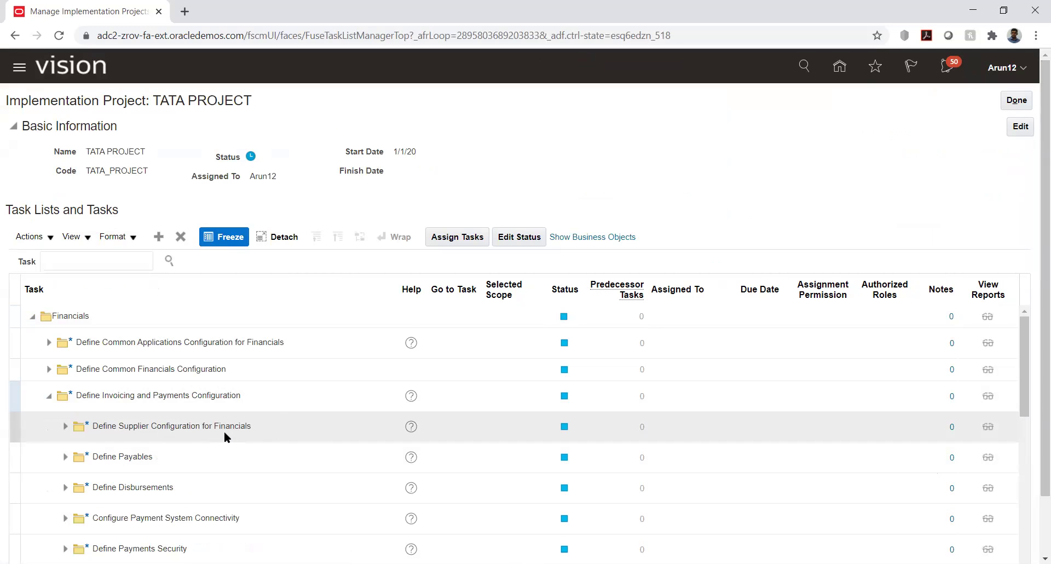
scroll(224, 431, down, 3)
click(64, 516)
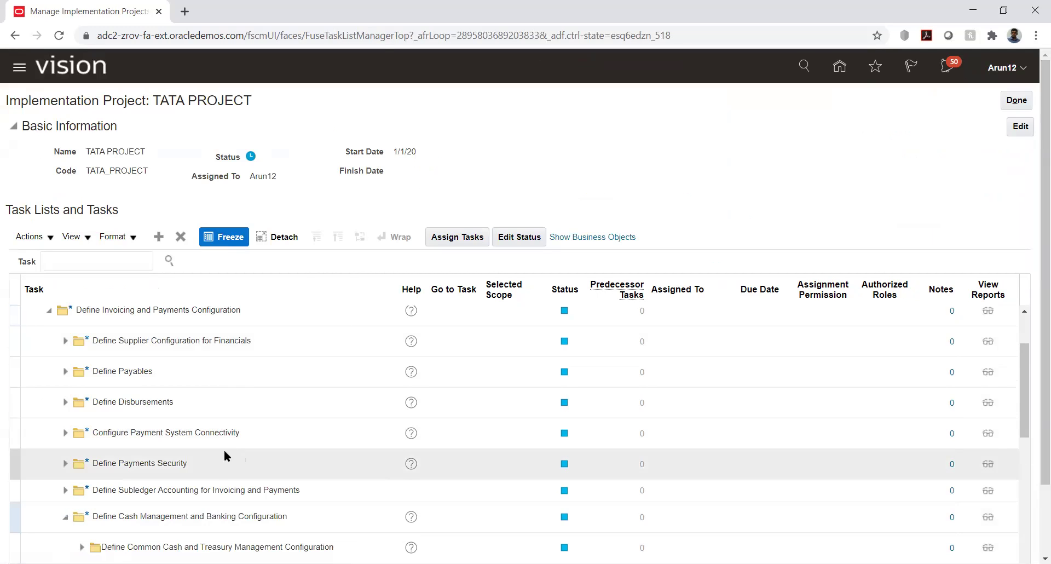
scroll(212, 434, down, 2)
scroll(209, 438, down, 2)
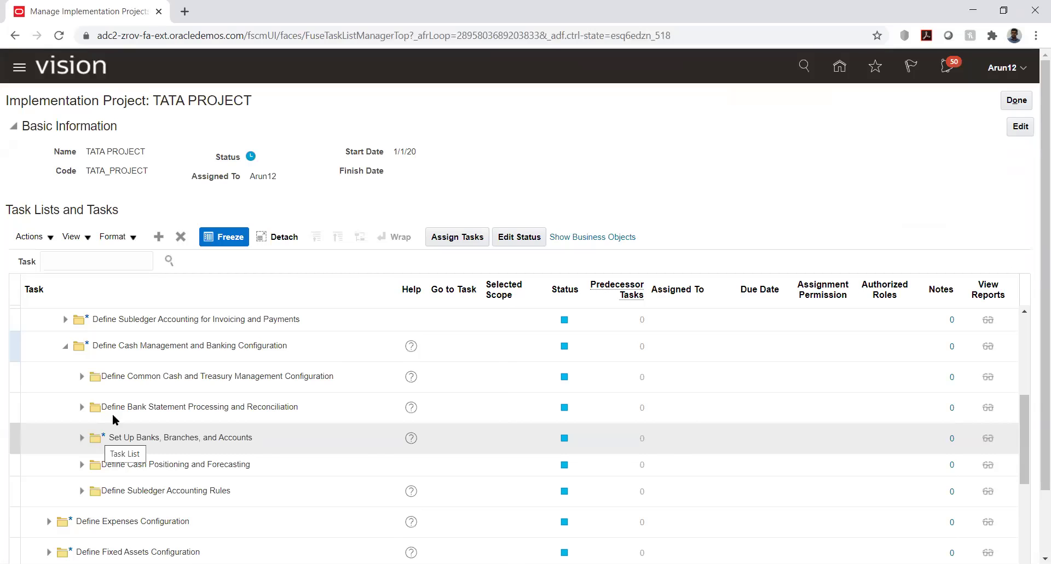
click(81, 437)
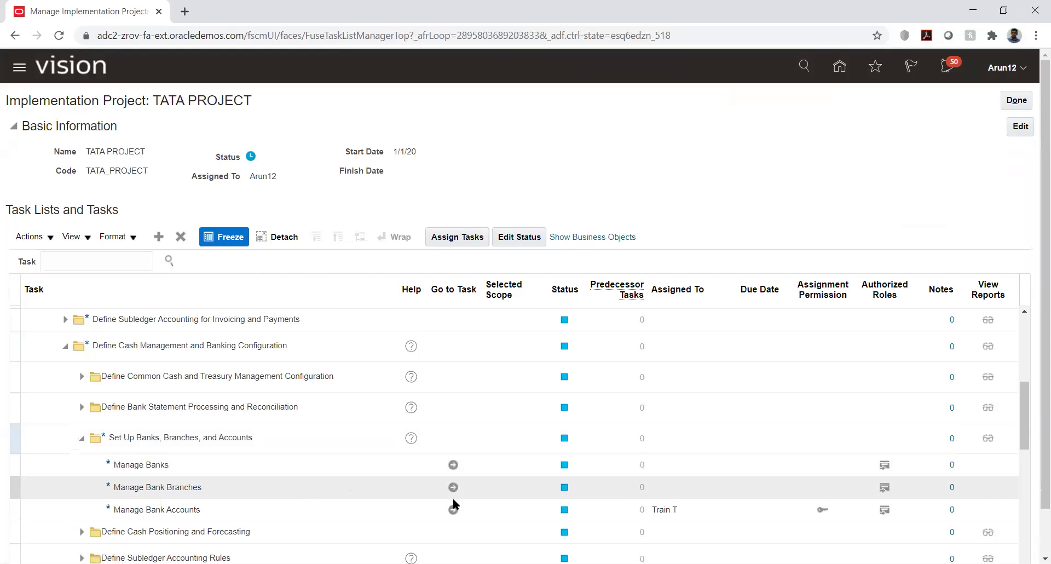
click(453, 509)
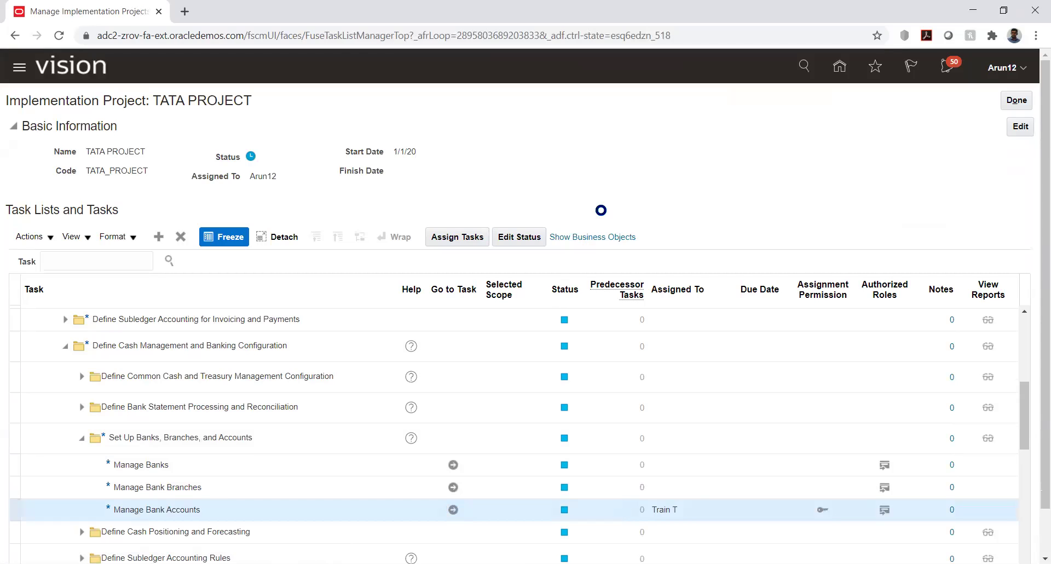
Step: Search for bank accounts named TATA_AUTO and open the account TATA_AUTO_03_ACC
click(158, 182)
text(TATA)
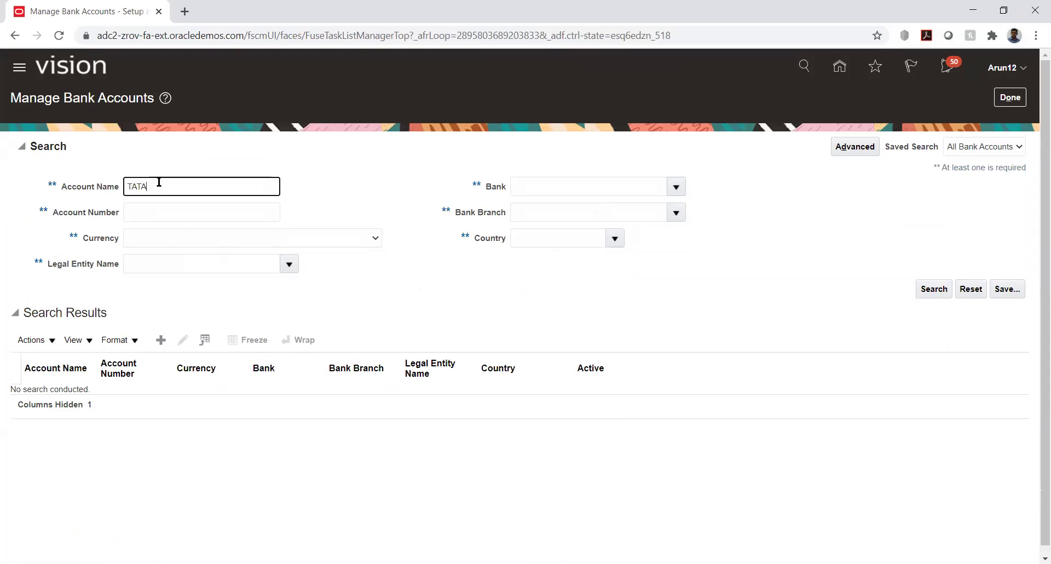
text(_AUTO)
key(Return)
click(50, 396)
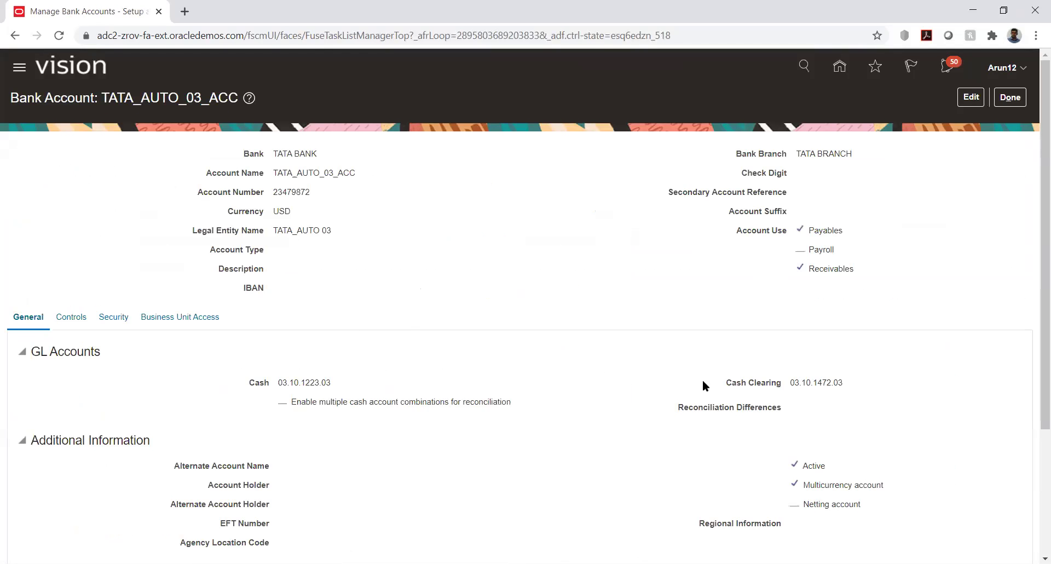
Step: Examine the bank account's currency, multicurrency and payment document settings, and return to the project's task list
scroll(618, 363, down, 3)
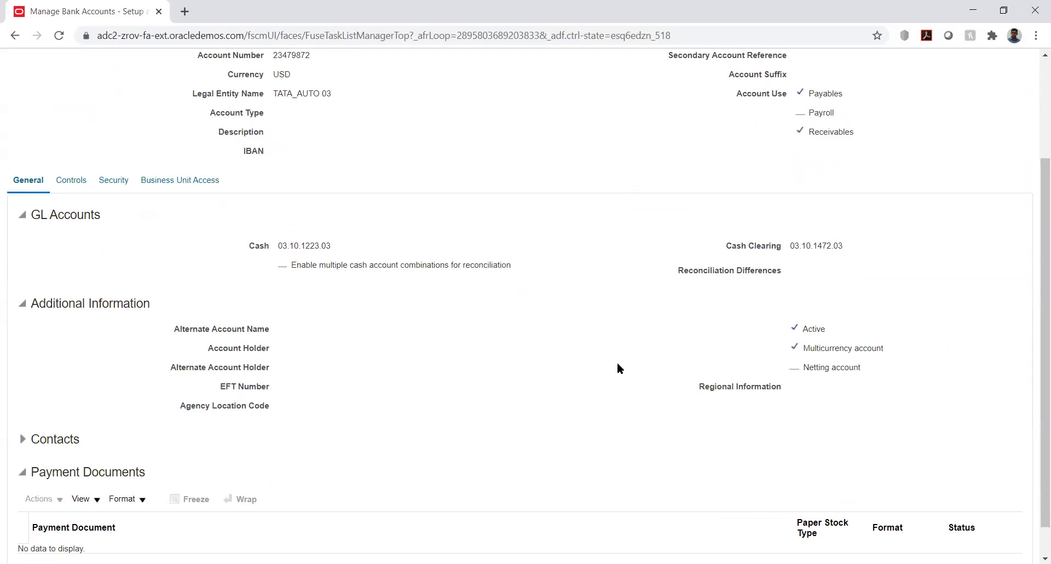
scroll(618, 364, down, 1)
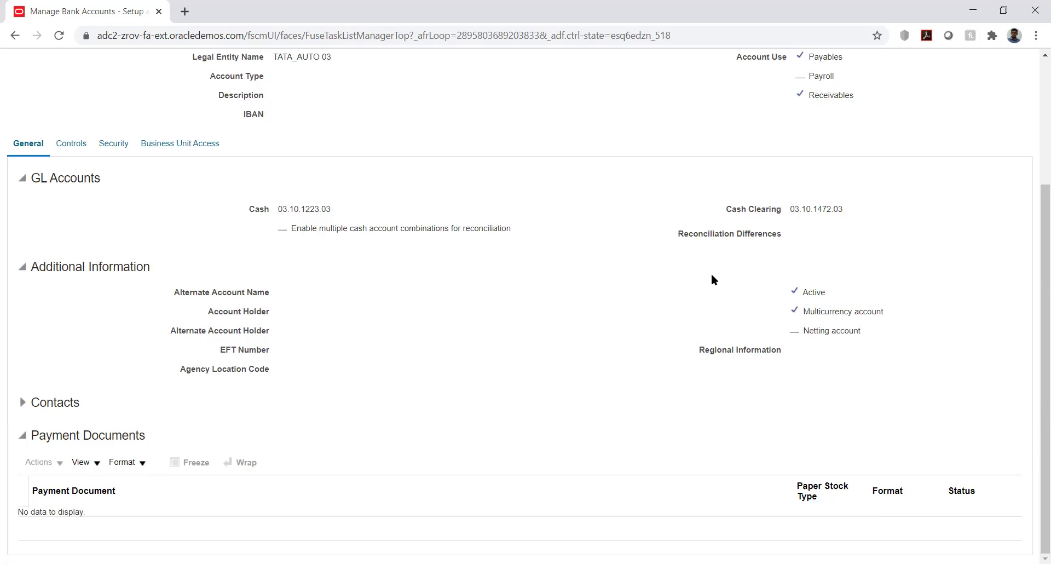
scroll(711, 273, up, 4)
click(1013, 97)
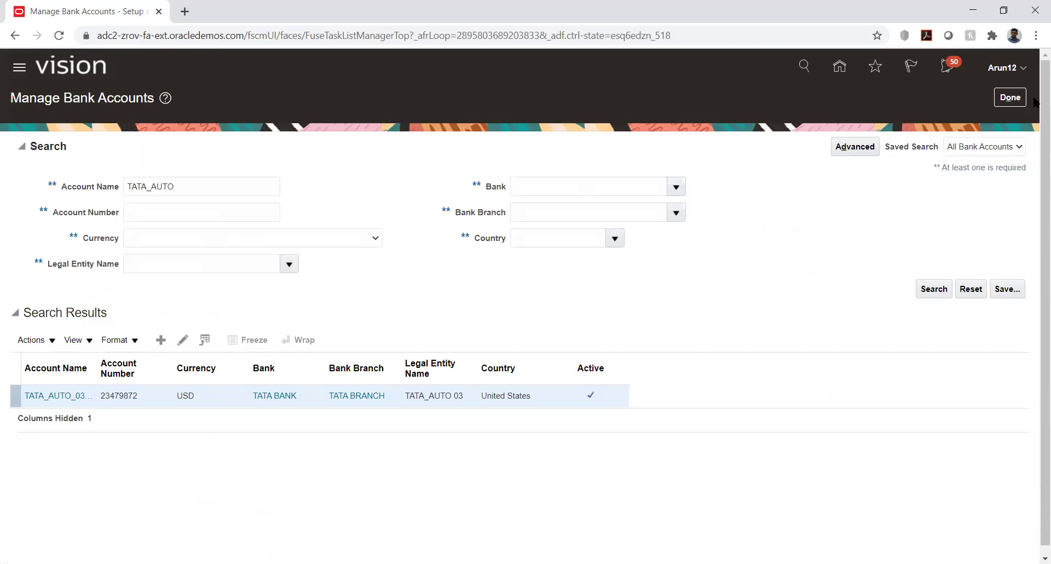
click(1009, 98)
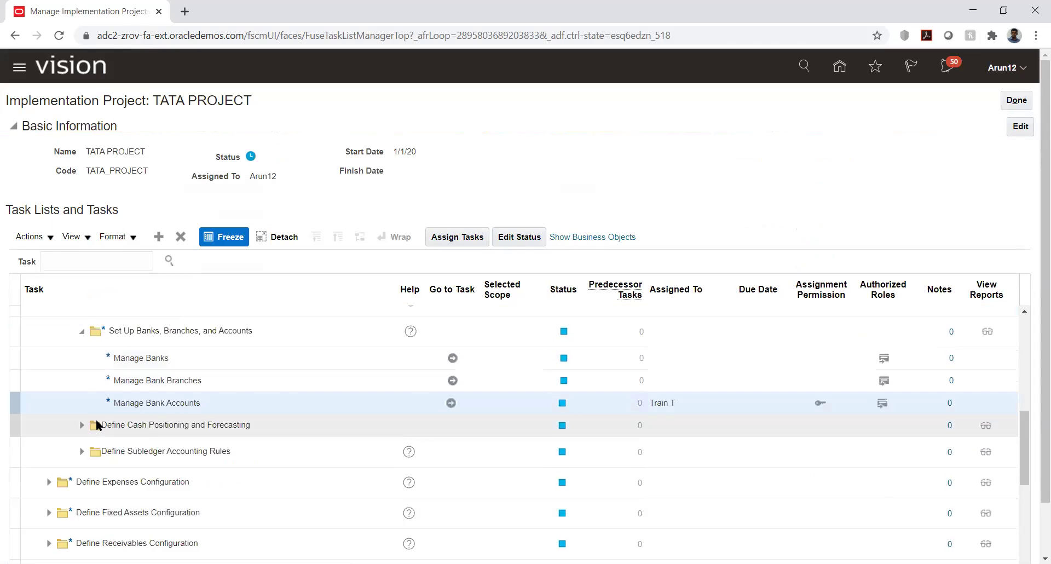
Step: Leave the TATA PROJECT task list and open the Suppliers work area from the home page
scroll(96, 421, up, 3)
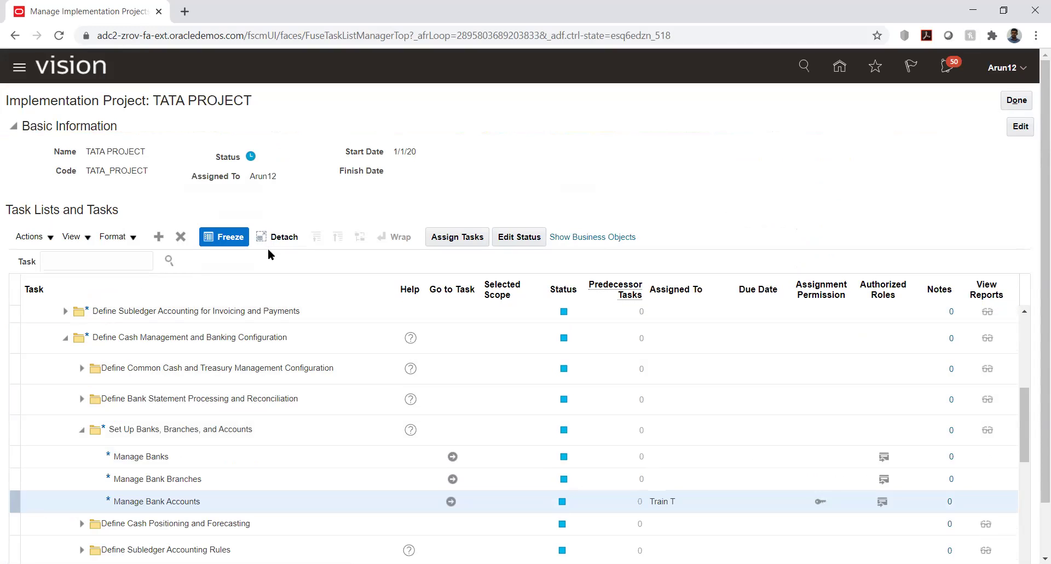
click(840, 67)
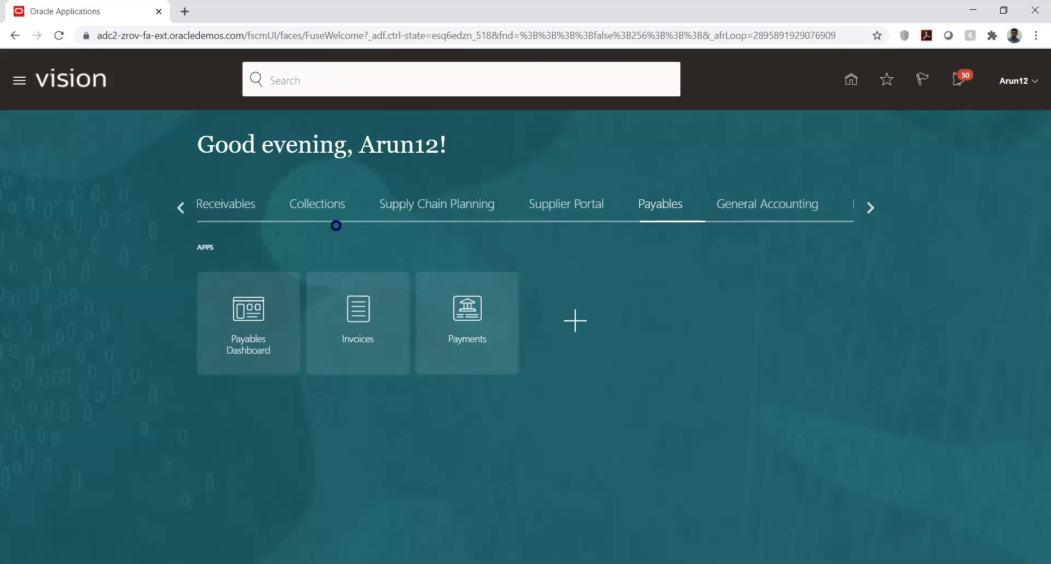
click(176, 207)
click(176, 207)
click(175, 207)
click(394, 210)
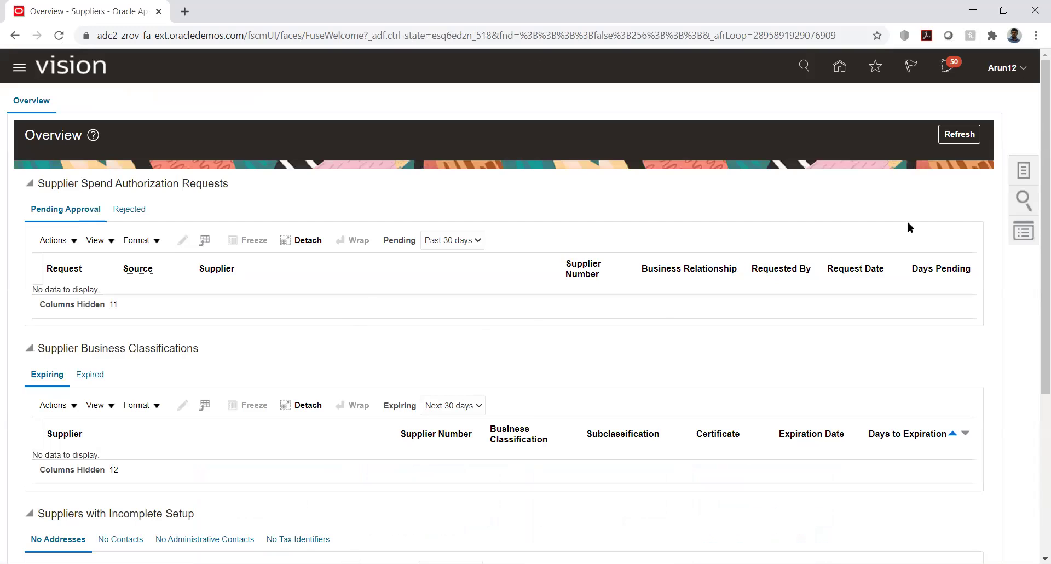
Step: Search the suppliers for TATA_AUTO and open the supplier TATA_AUTO_03_VENDOR
click(1023, 199)
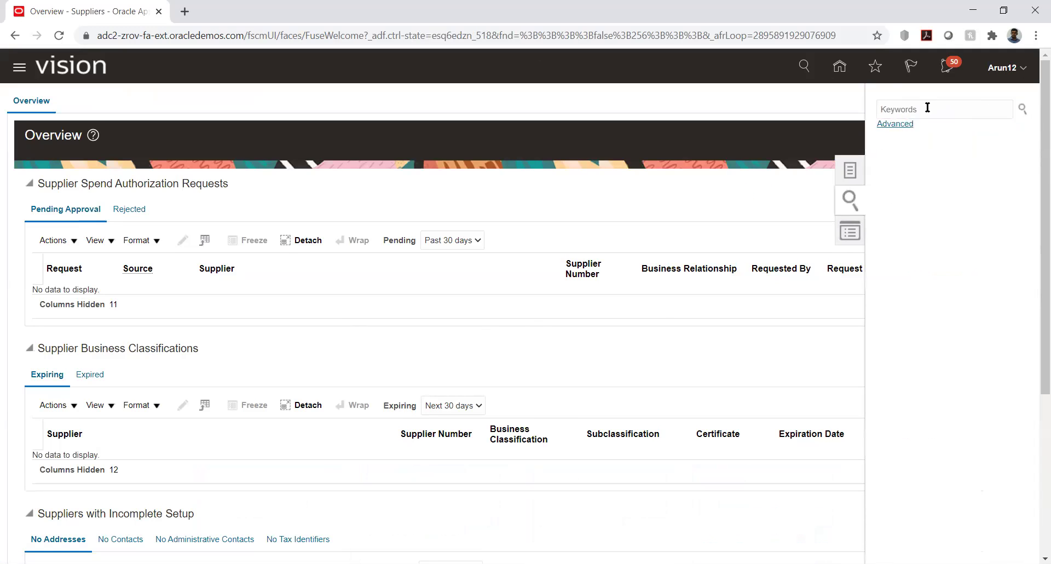
click(931, 105)
text(TA)
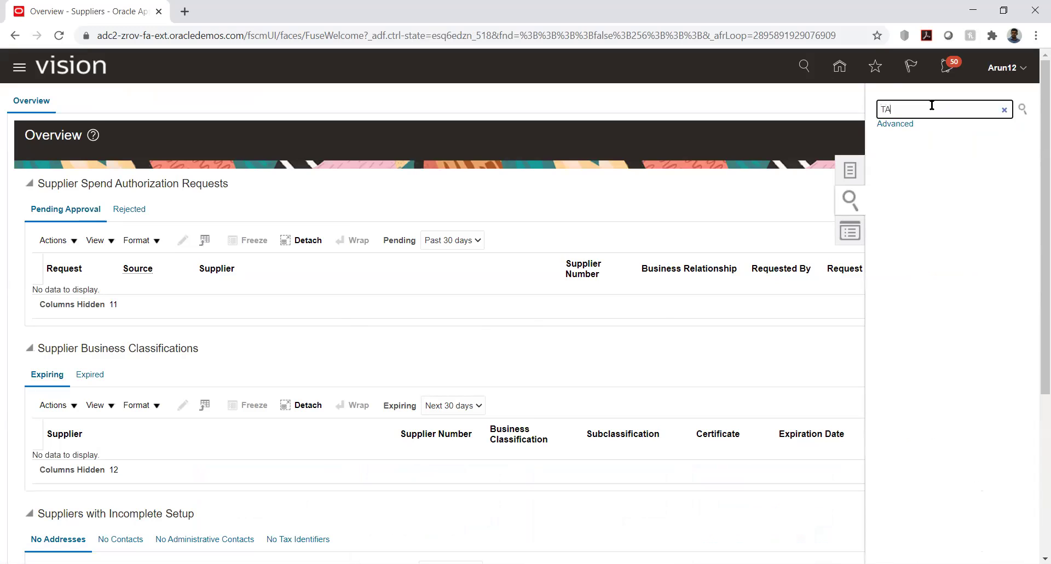
text(TA_AUTO)
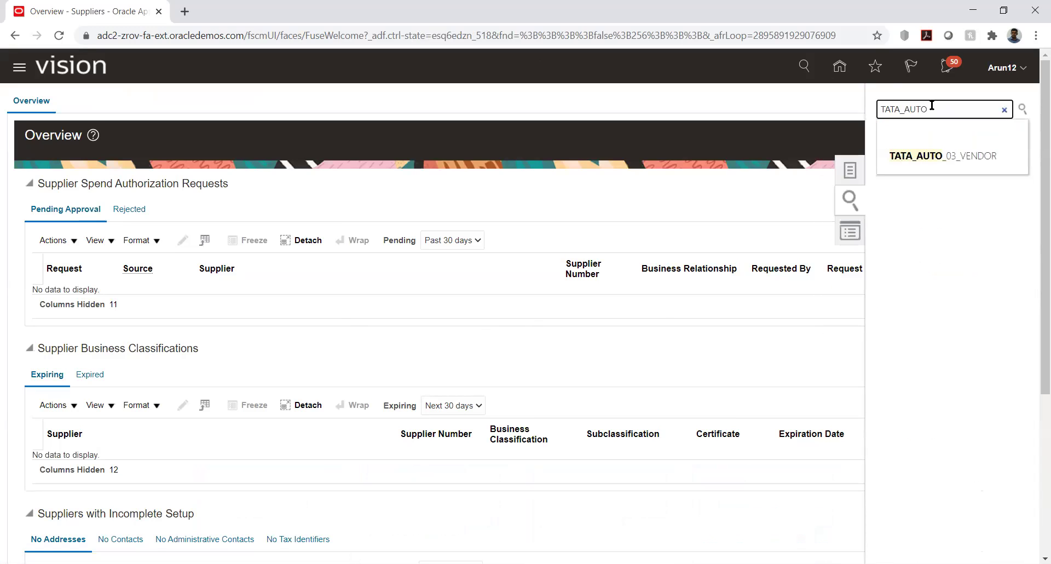
click(922, 158)
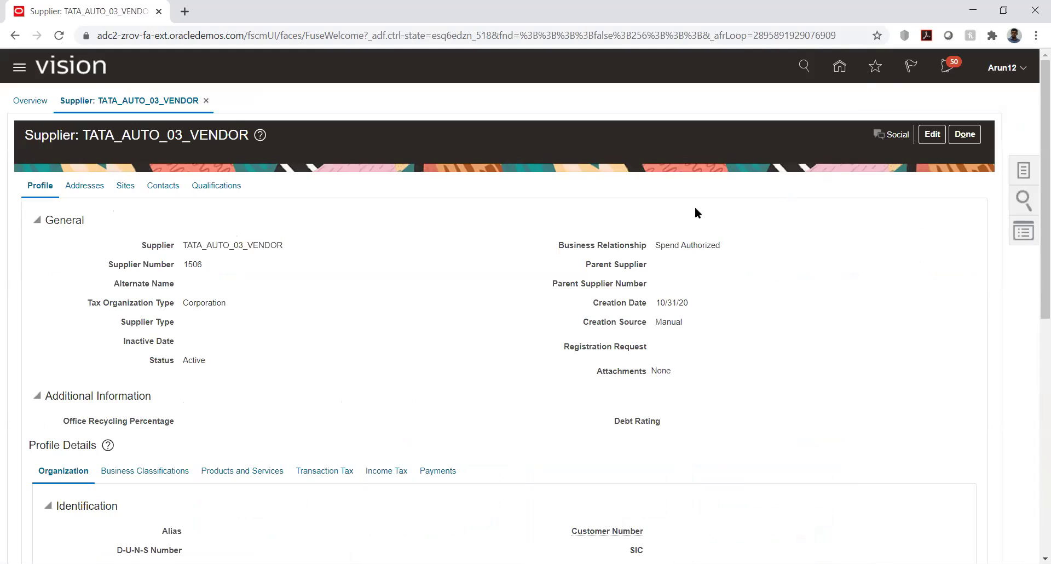
Step: Put the supplier into edit mode and open the invoicing settings of its site named Site one
click(933, 134)
click(126, 193)
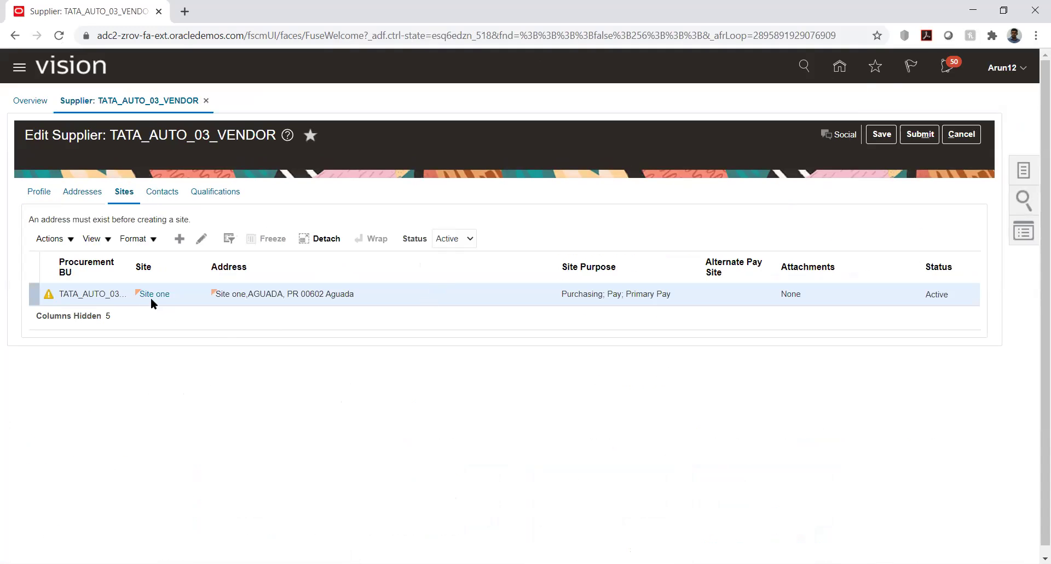
click(153, 295)
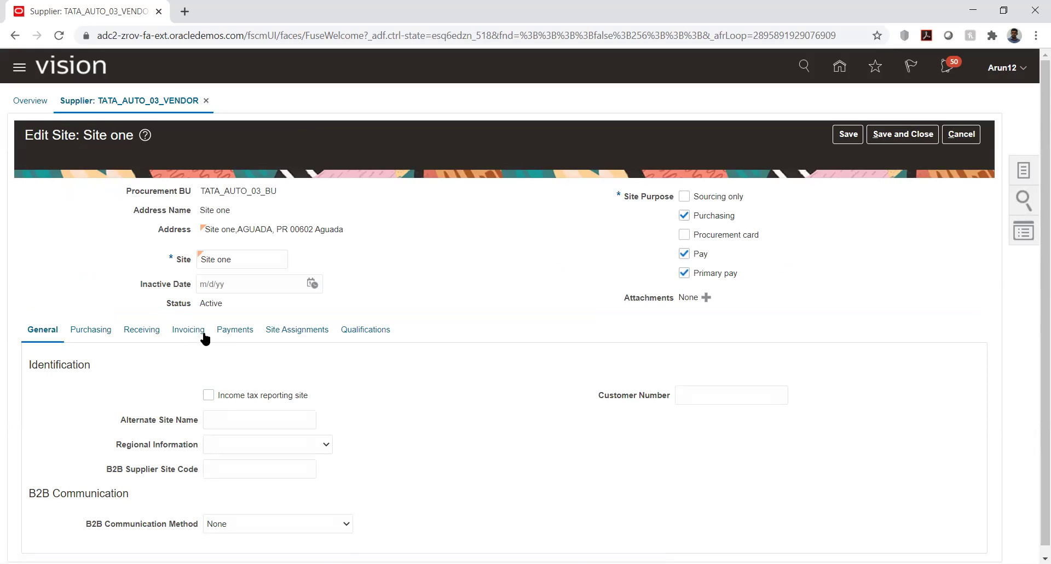
click(226, 331)
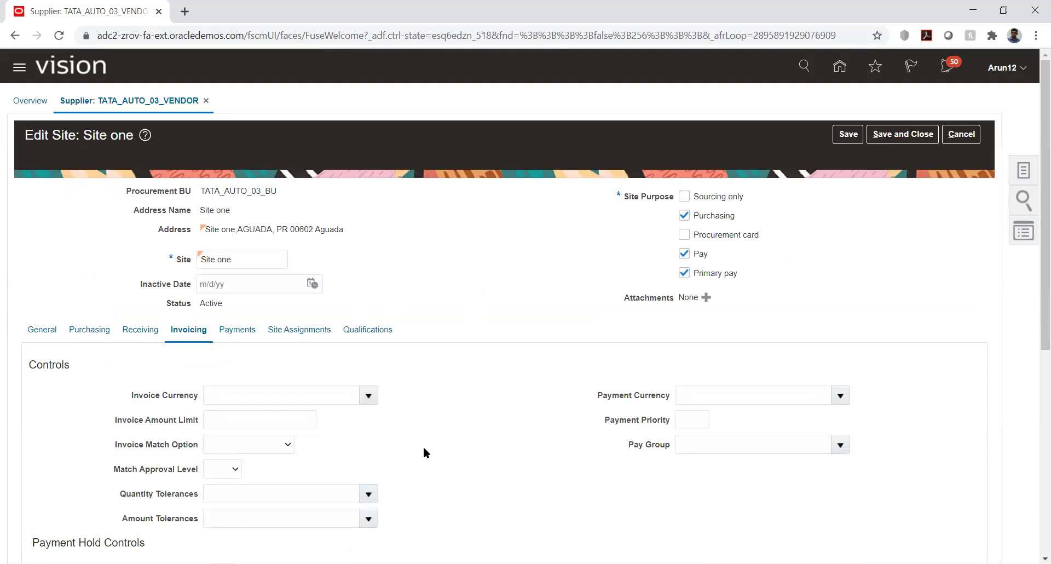
Step: Set the site's invoice currency to US Dollar and payment currency to Euro, and save the site
click(368, 396)
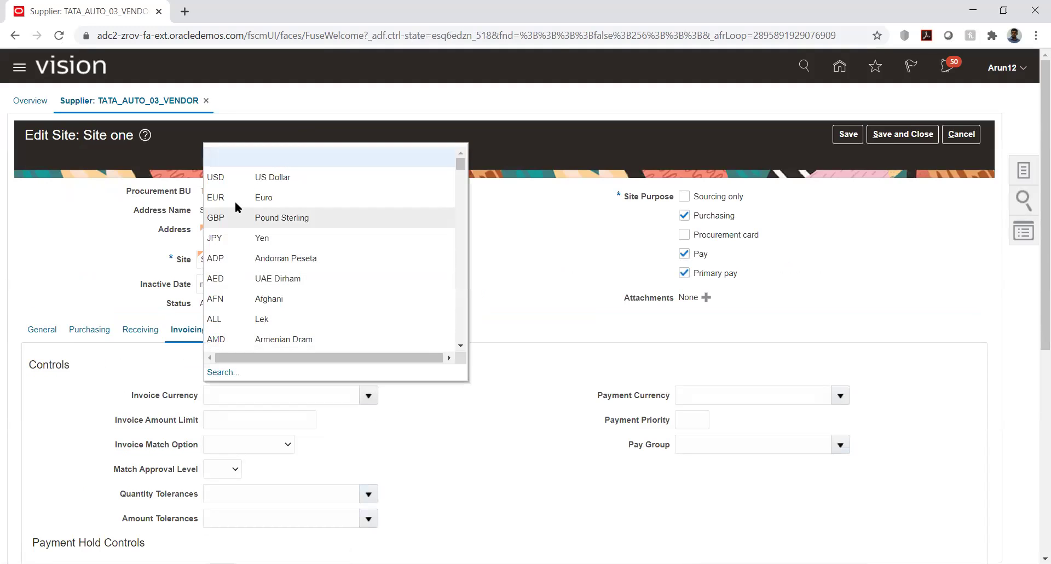
click(234, 177)
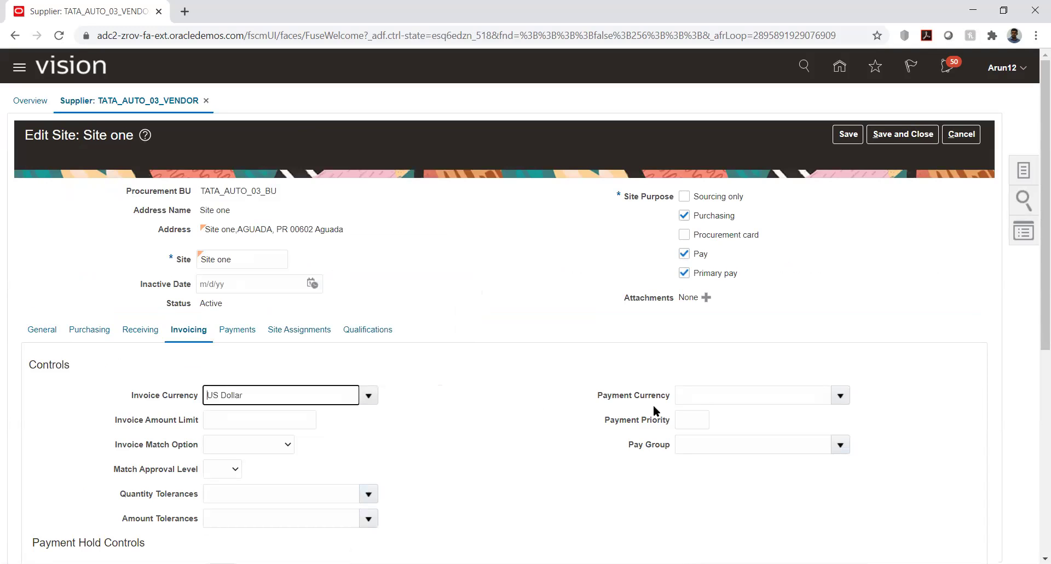
click(840, 395)
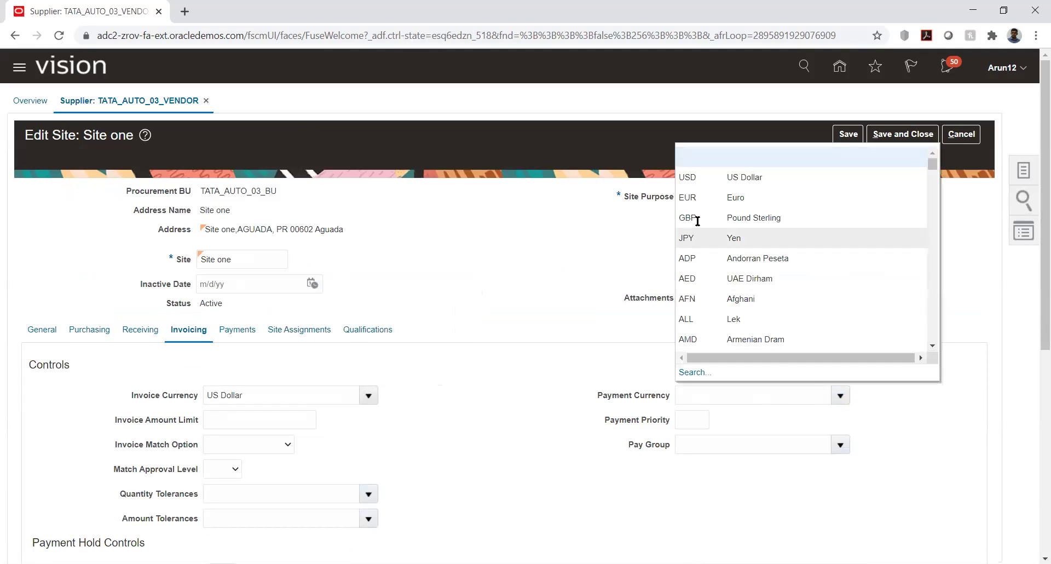
click(696, 197)
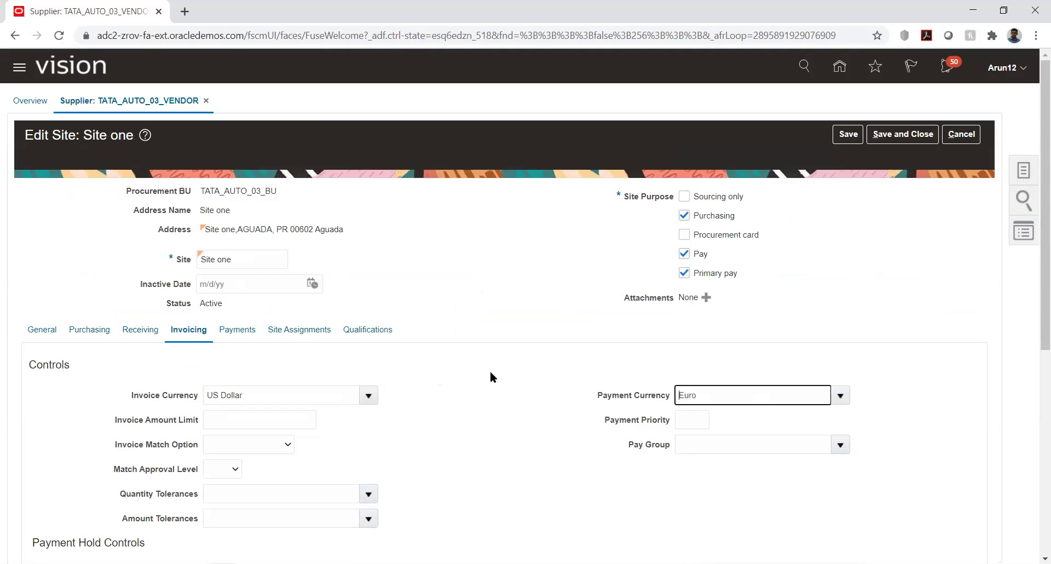
click(845, 133)
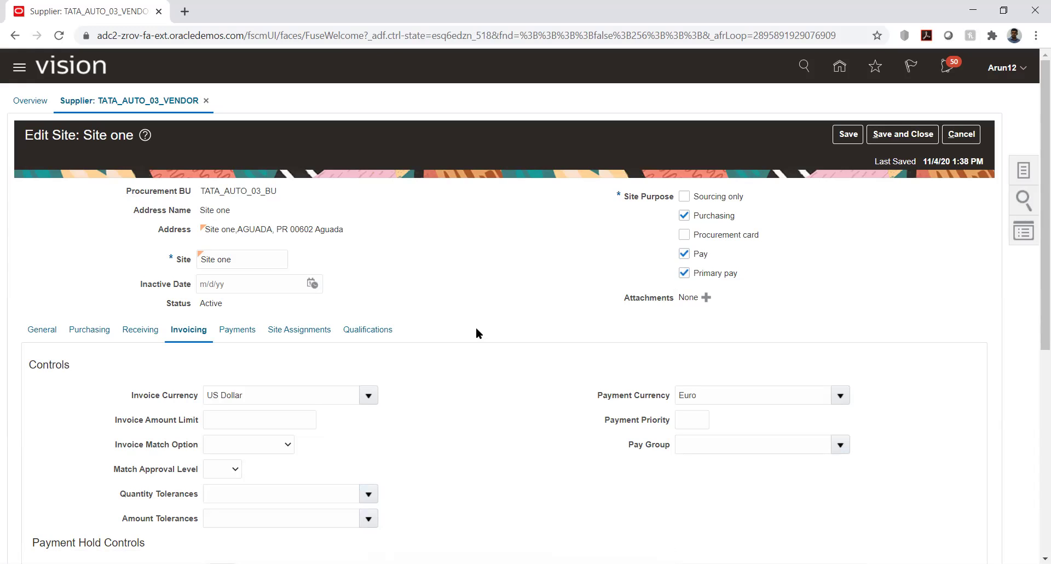
Step: Review the site's invoicing settings, save and close the site, and submit the supplier changes
scroll(477, 332, down, 3)
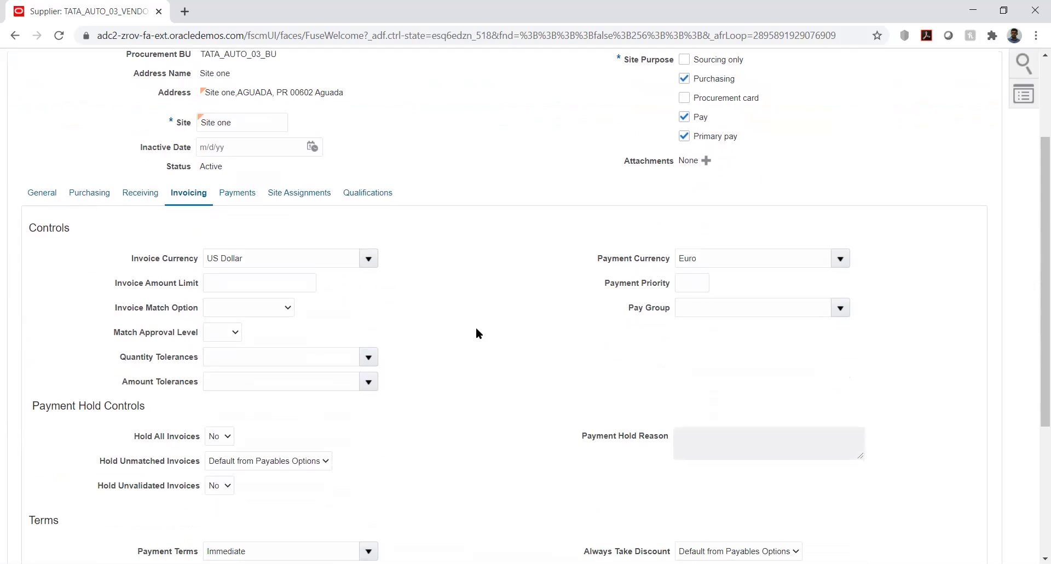
scroll(476, 333, up, 3)
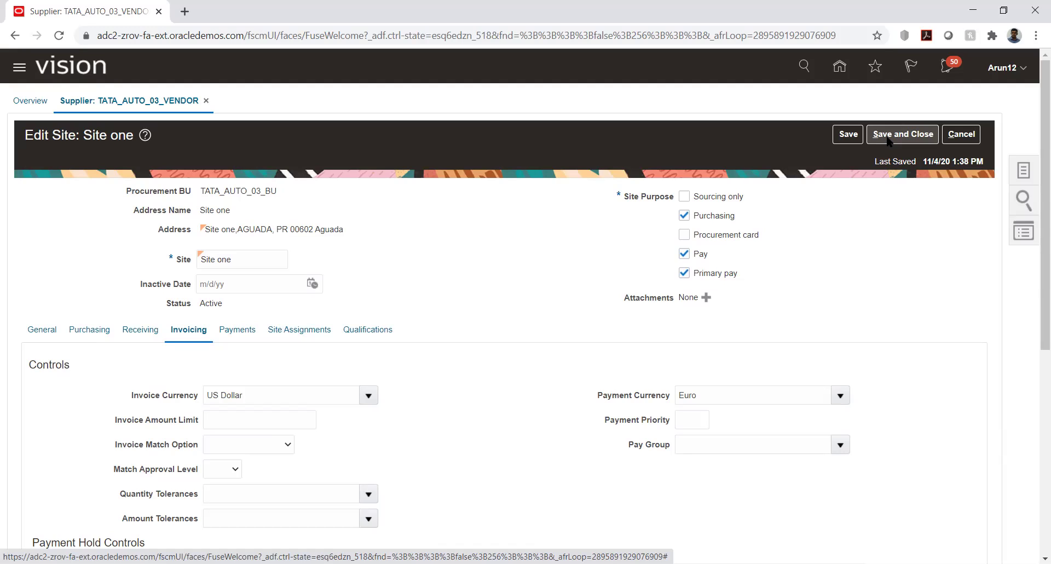
click(887, 142)
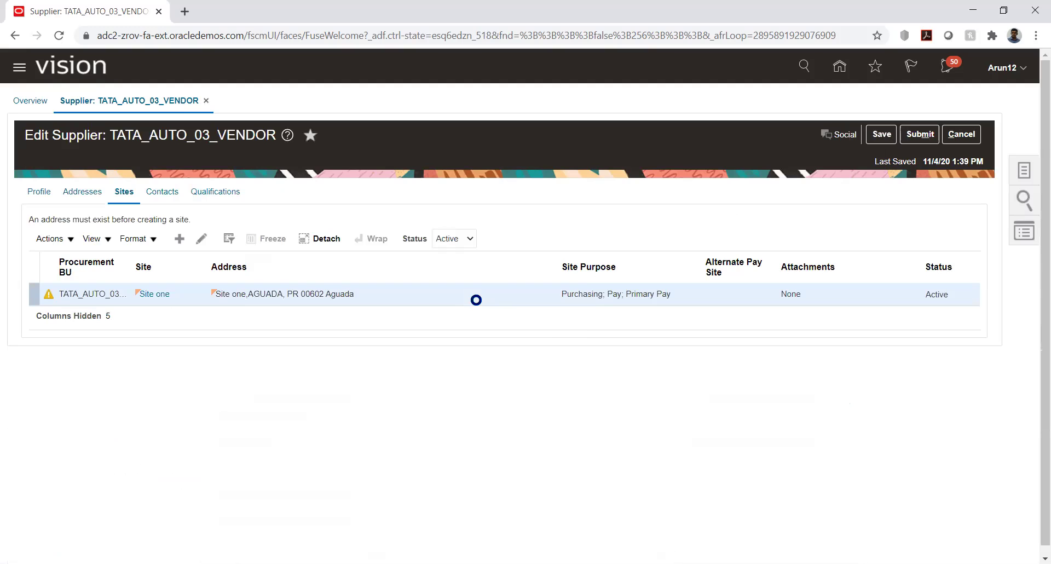
click(563, 330)
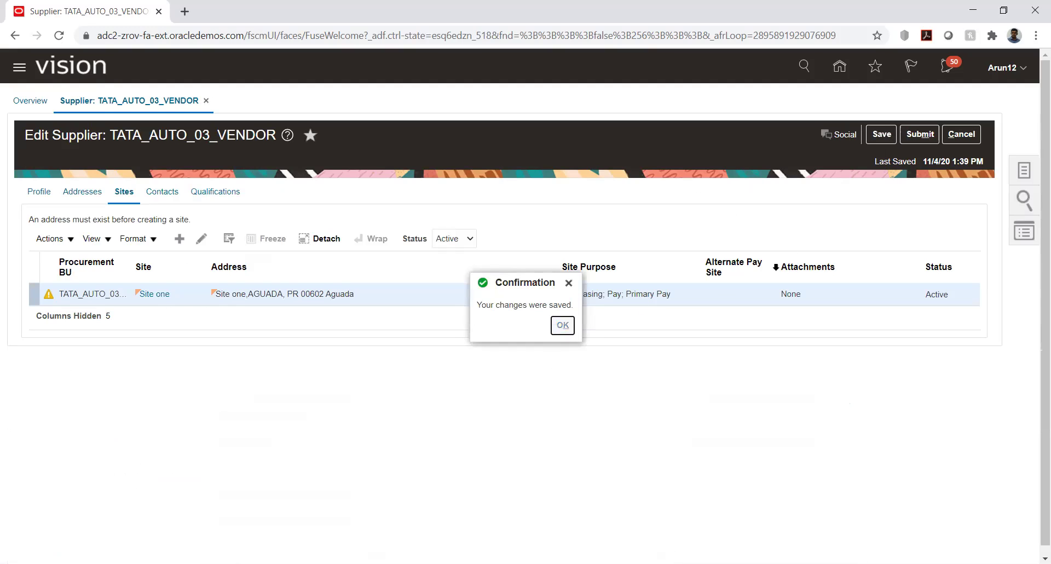
click(919, 138)
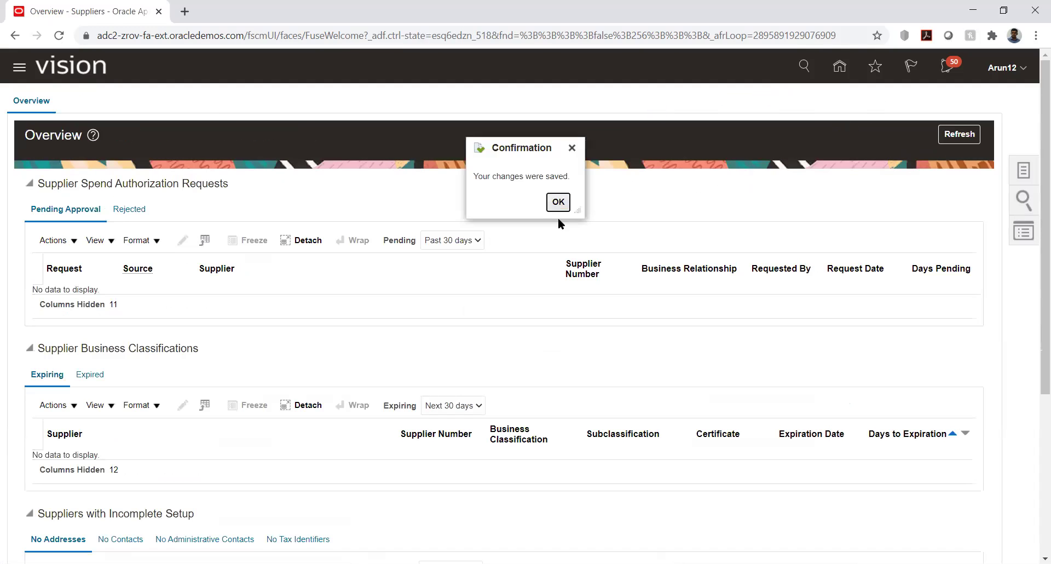
click(559, 202)
Step: Return to Setup and Maintenance and open the implementation project TATA PROJECT
click(1012, 83)
click(771, 269)
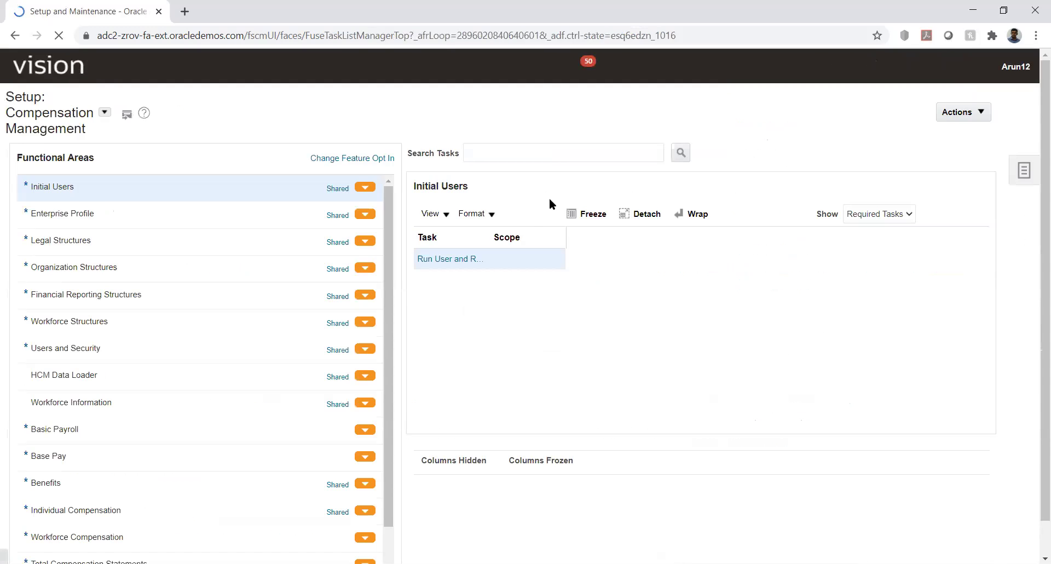
click(1023, 170)
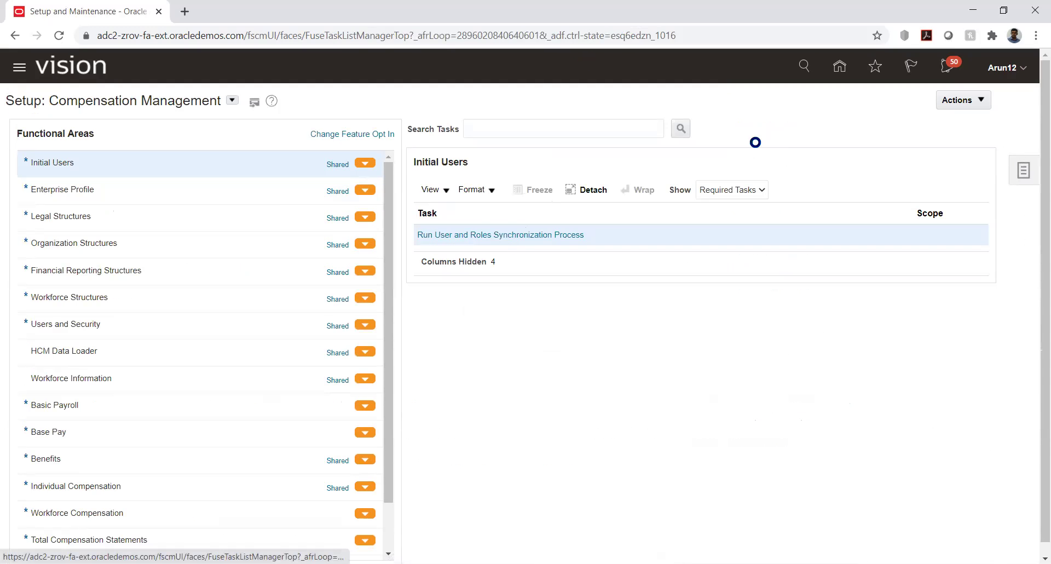
click(923, 98)
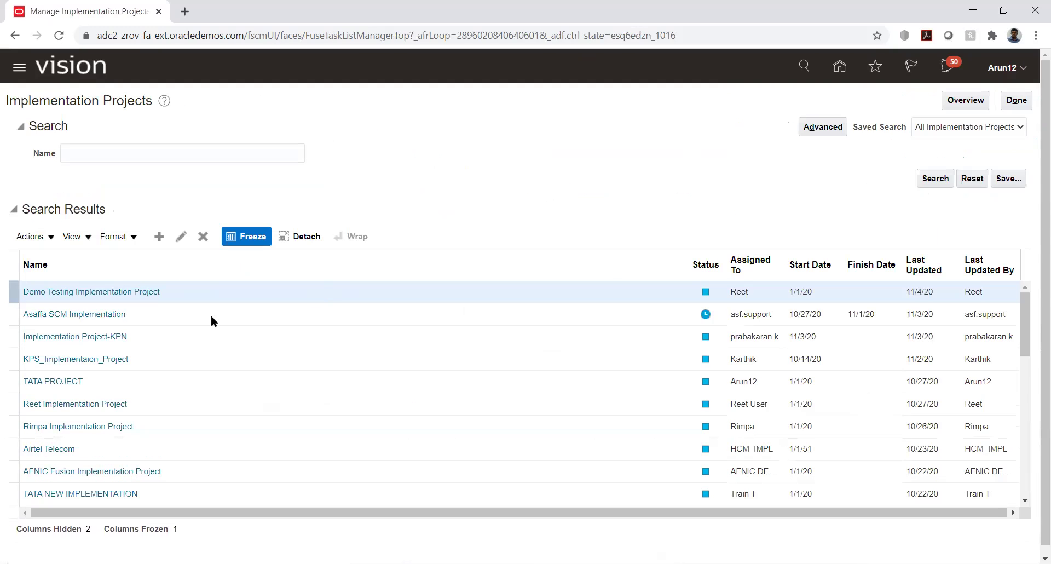
click(38, 378)
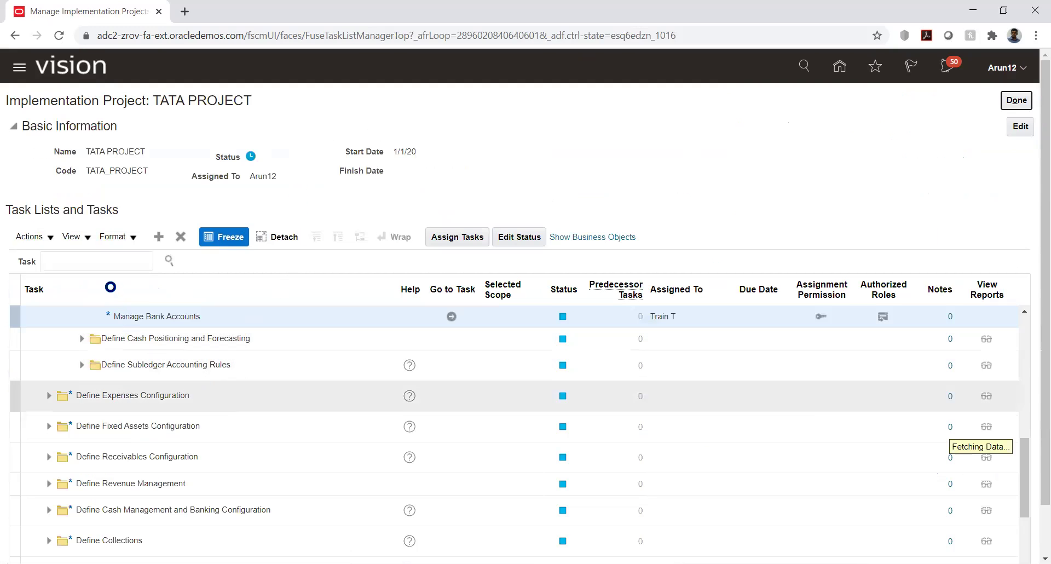
Step: Search the project's tasks for %daily% and open the Manage Daily Rates task under Define Currencies
click(104, 261)
text(%daily)
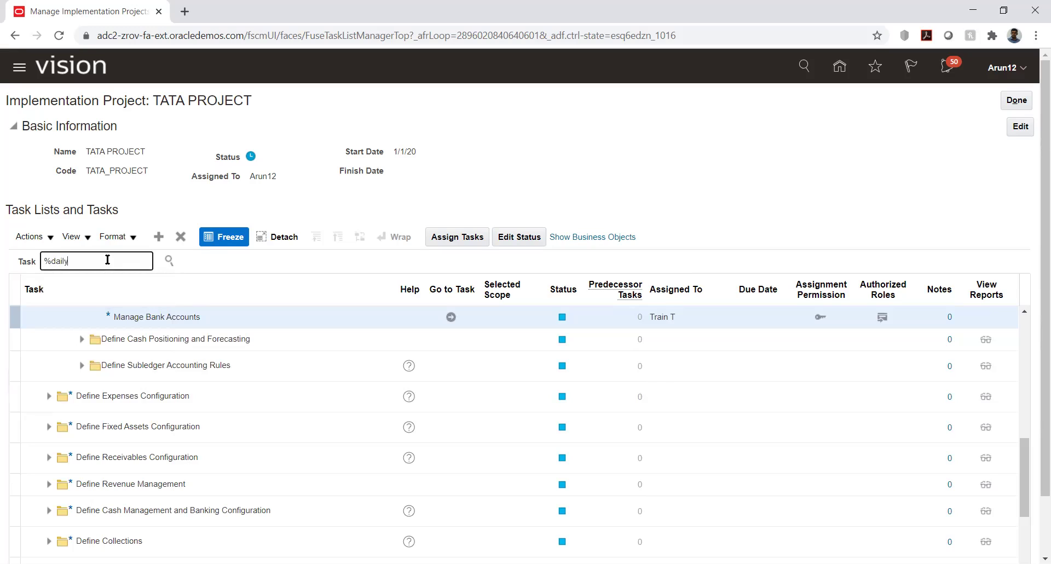
text(%)
click(169, 261)
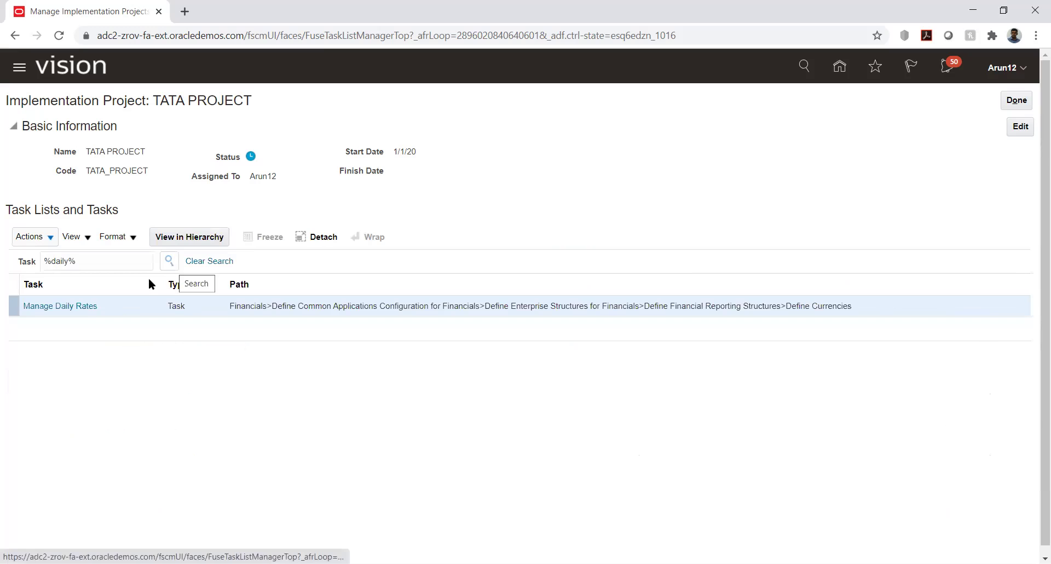
click(70, 310)
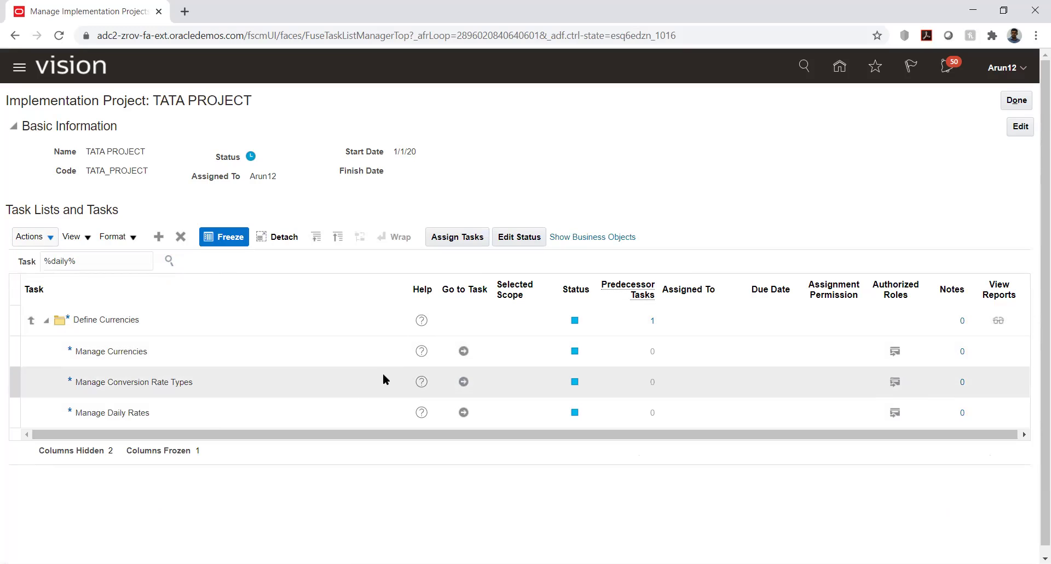
click(463, 411)
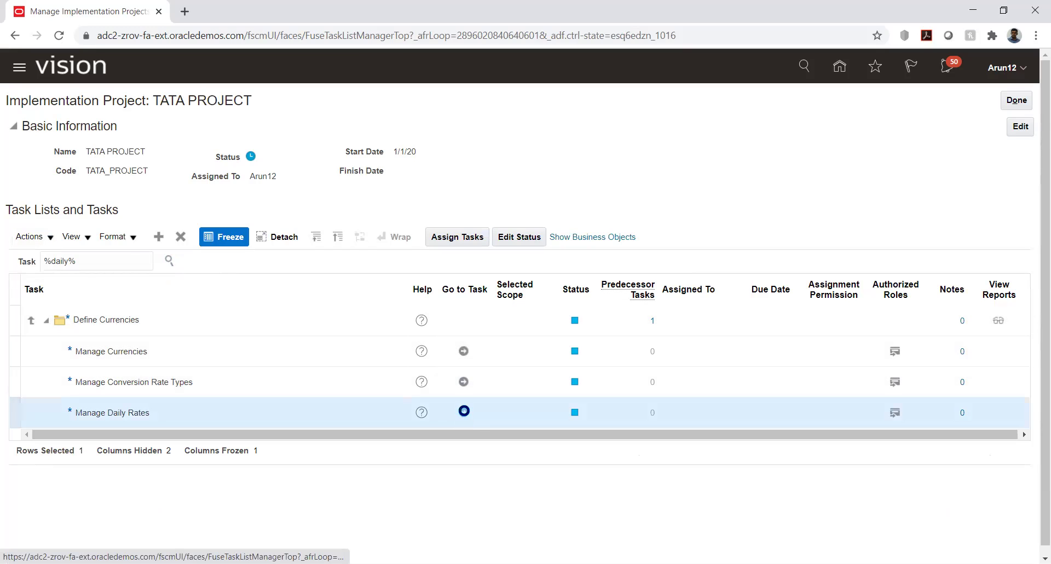
click(464, 412)
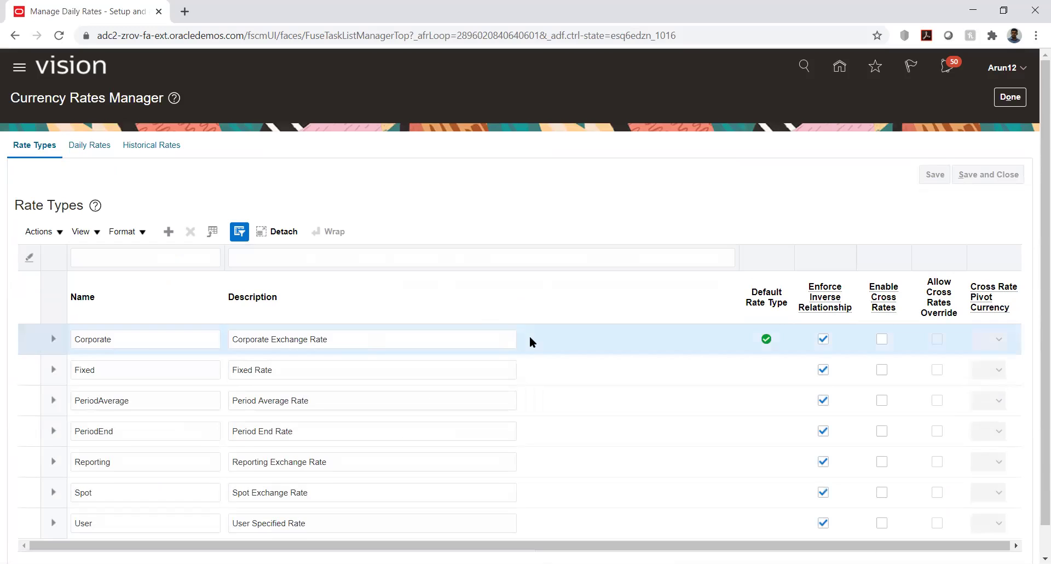
Step: Open the daily rates search and set From Currency to USD - US Dollar and To Currency to EUR - Euro
click(93, 145)
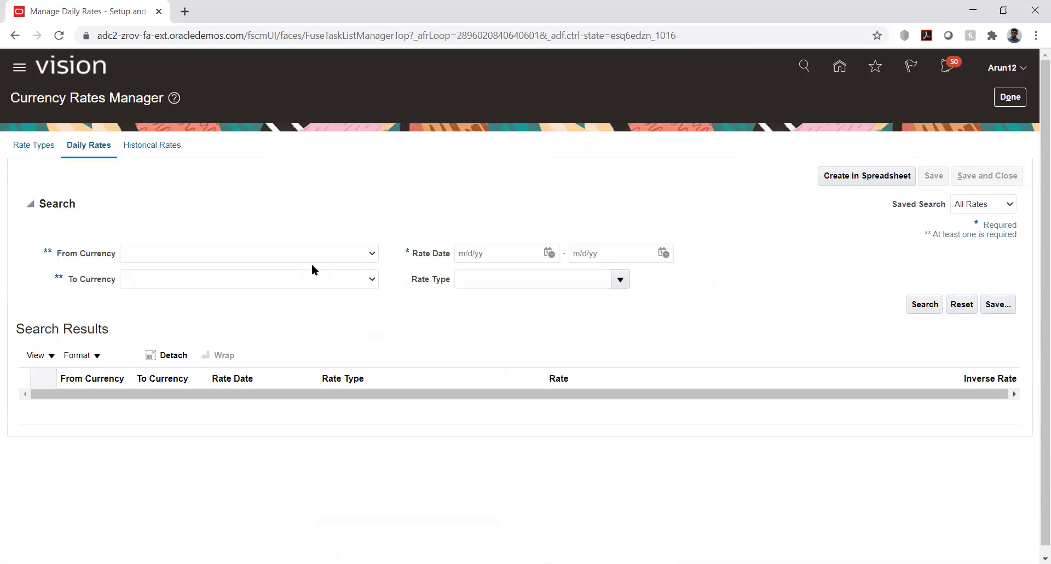
click(311, 251)
click(295, 280)
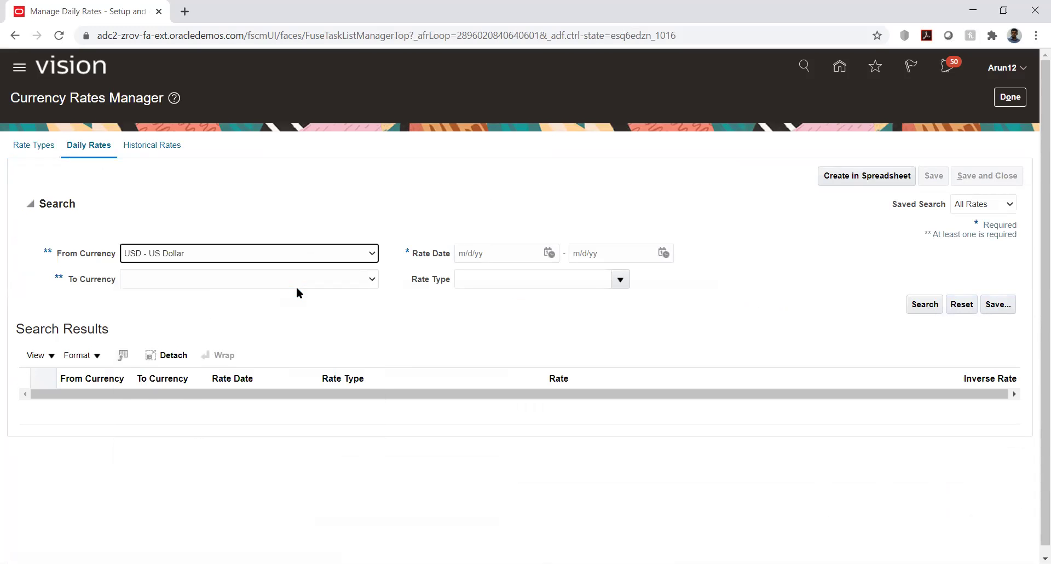
click(307, 279)
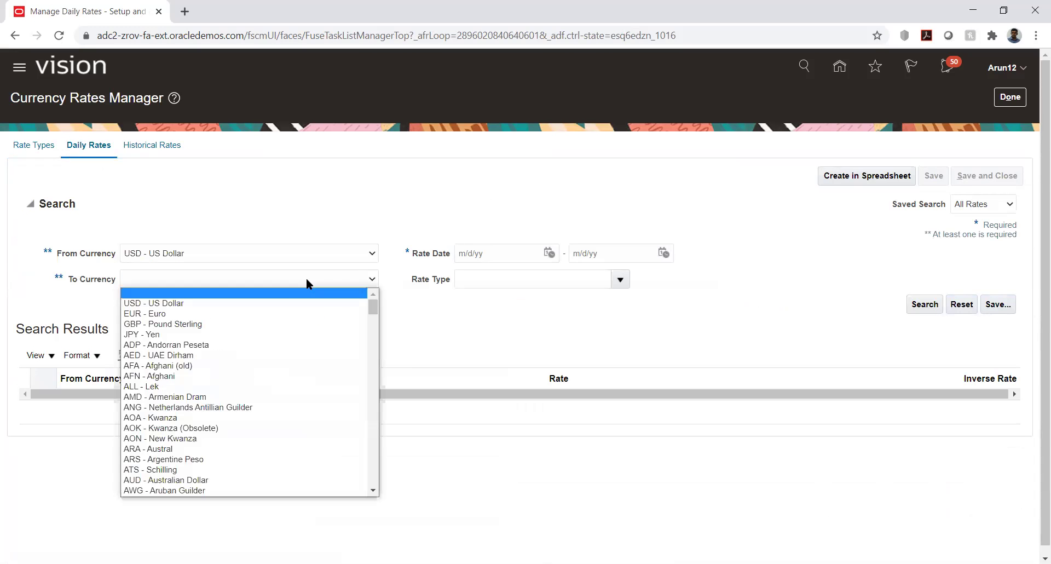
click(278, 310)
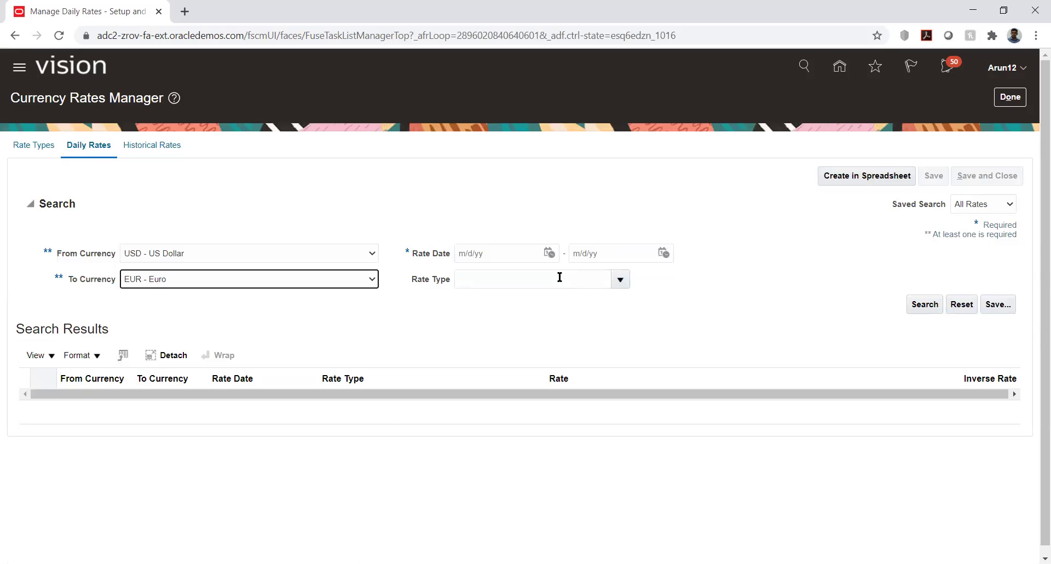
Step: Search the daily rates with rate dates from 11/1/20 to 11/30/20 and rate type Corporate
click(548, 253)
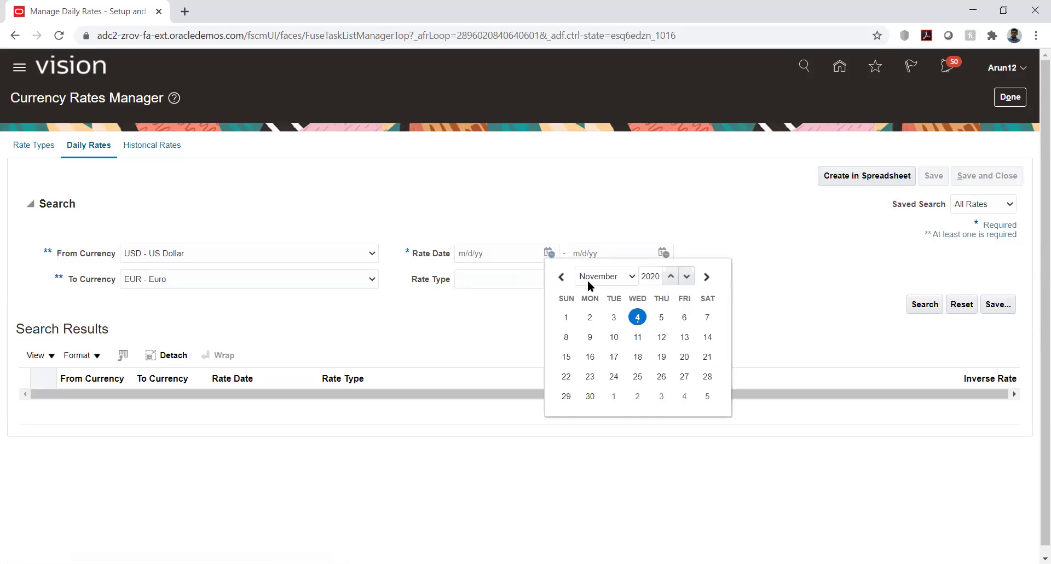
click(565, 317)
click(663, 253)
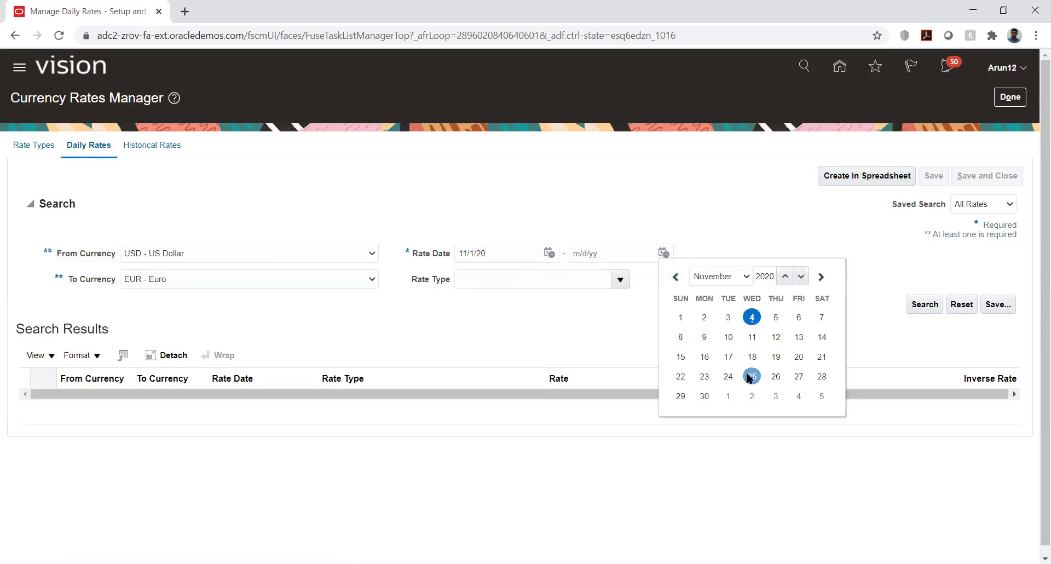
click(704, 396)
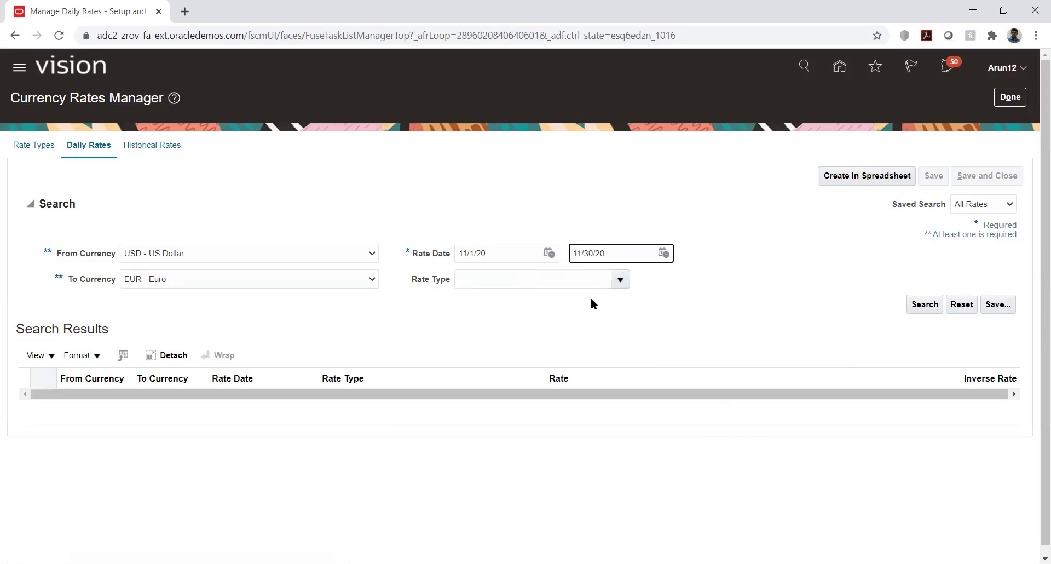
click(613, 278)
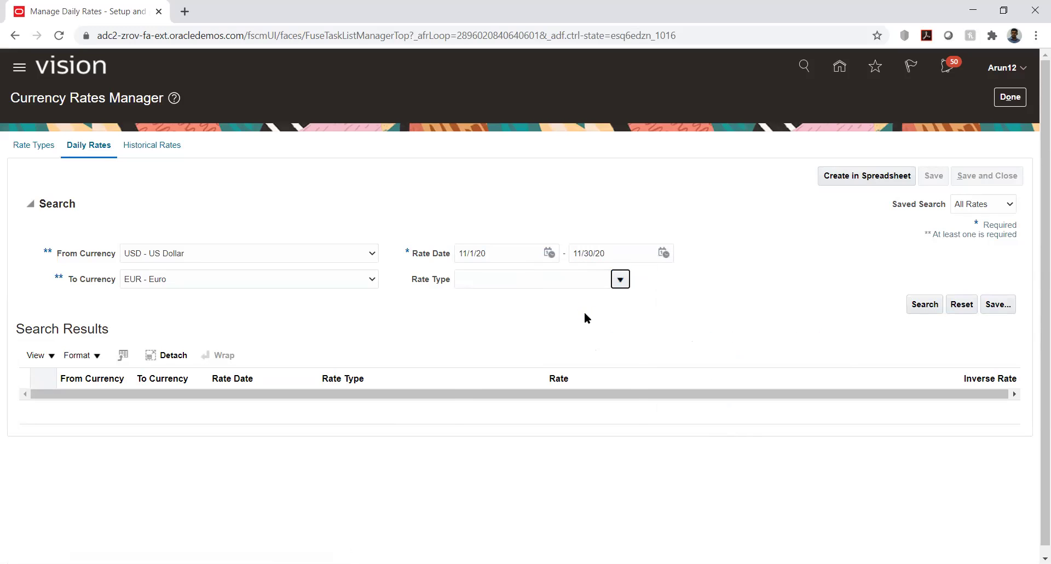
click(568, 302)
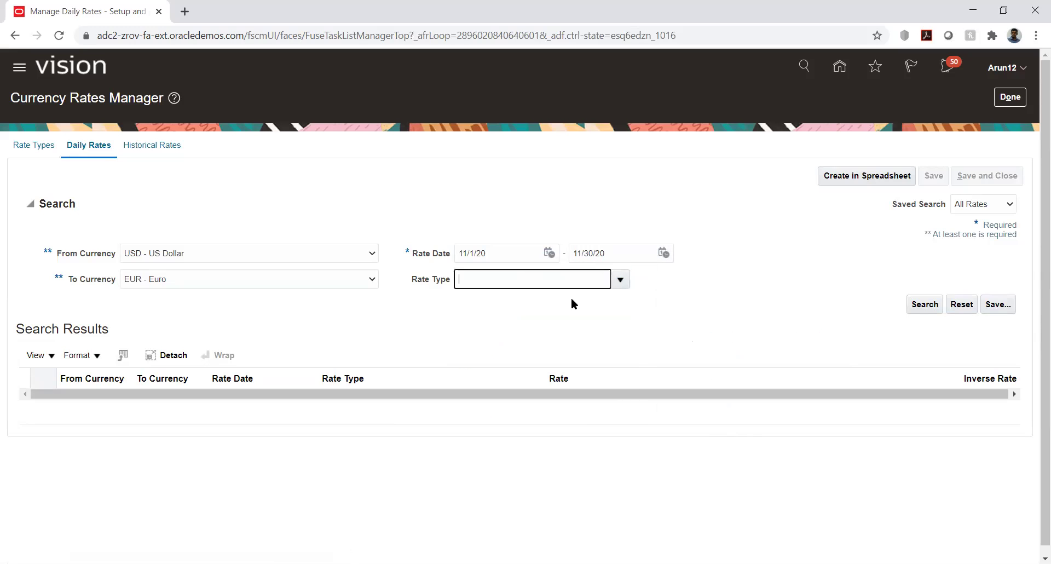
click(915, 307)
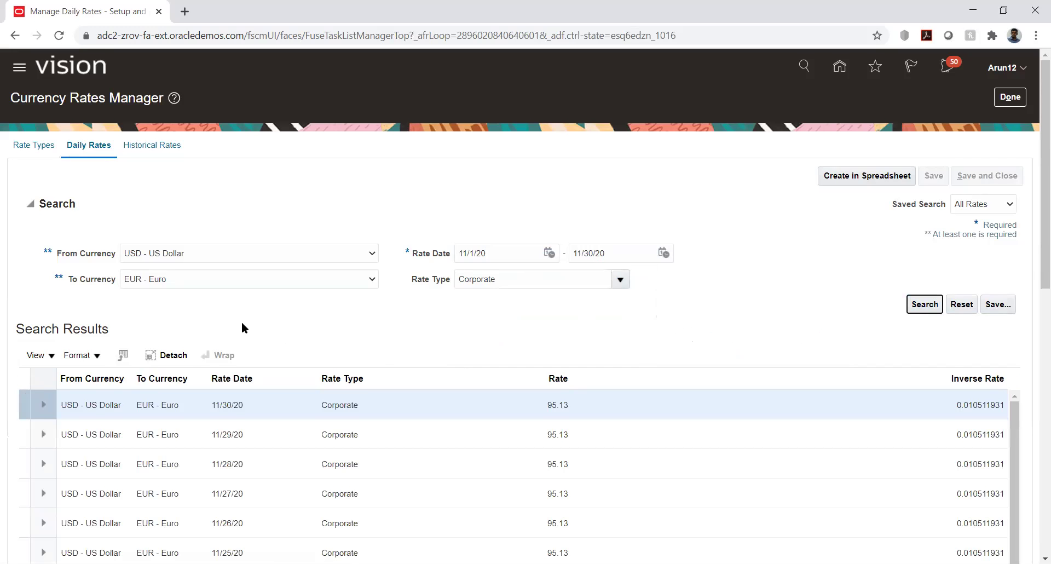
Step: Examine the listed USD to EUR Corporate rates, especially the rate for 11/4/20
scroll(205, 310, down, 2)
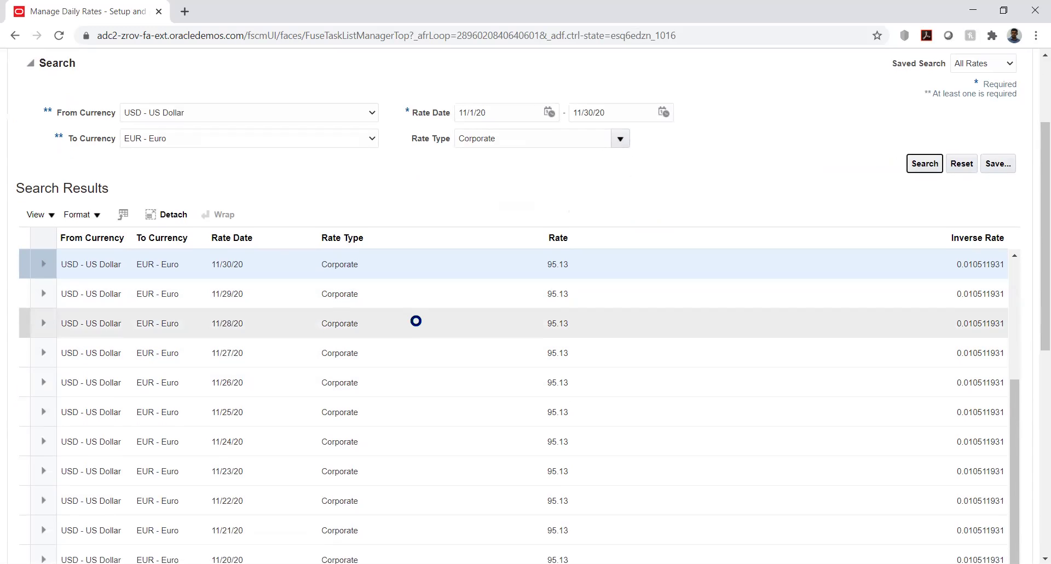
scroll(416, 317, down, 1)
scroll(414, 319, down, 7)
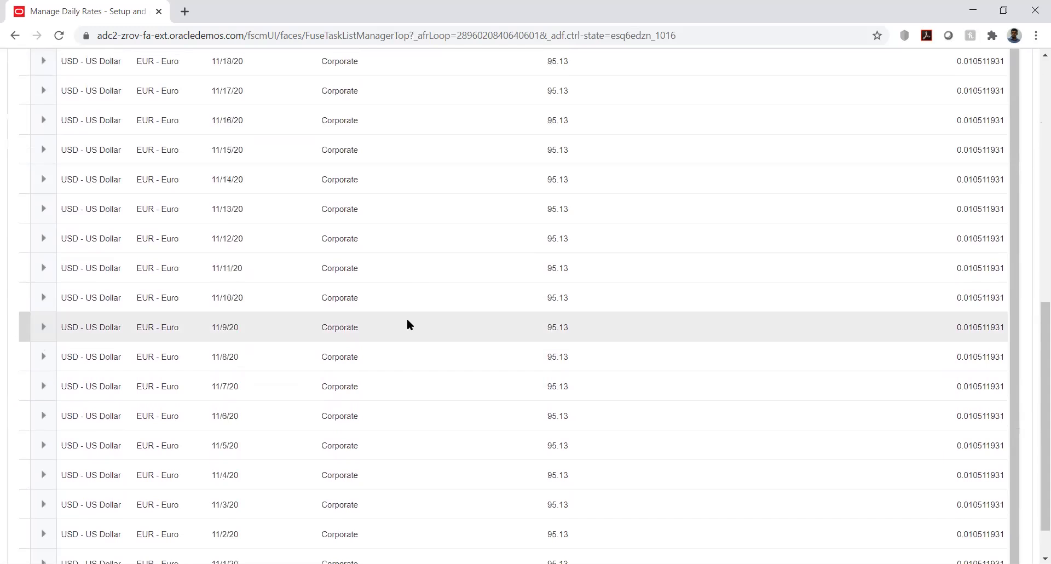
click(227, 473)
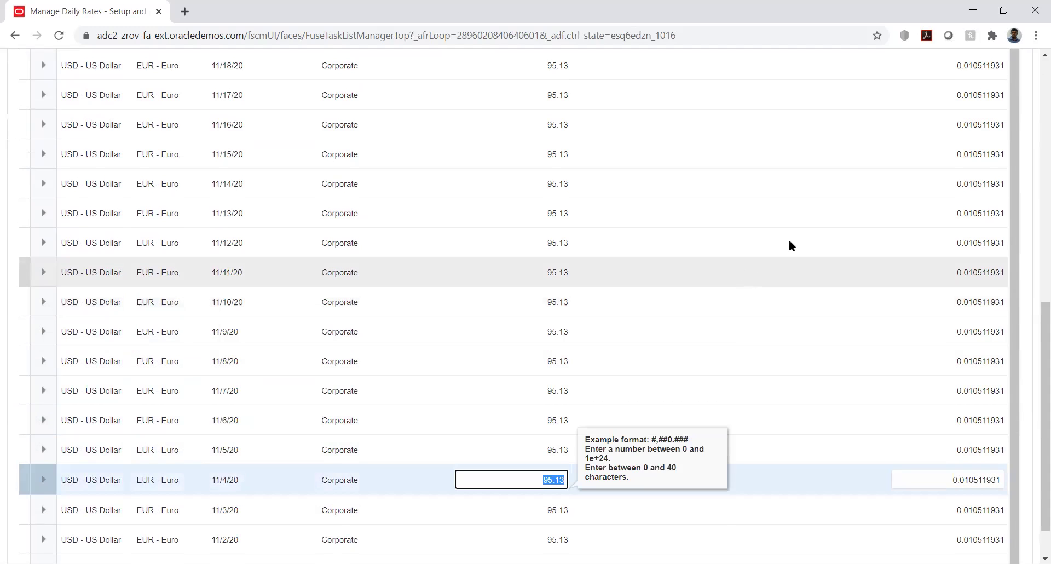
scroll(789, 245, up, 10)
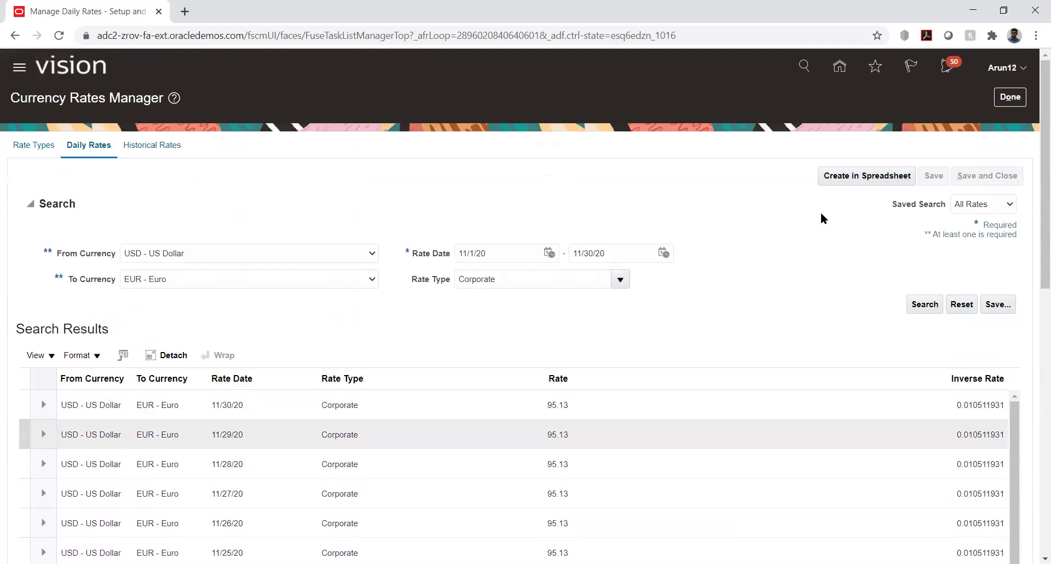
Step: Close the Currency Rates Manager and the implementation project, and open the Payments work area under Payables from the home page
click(1010, 97)
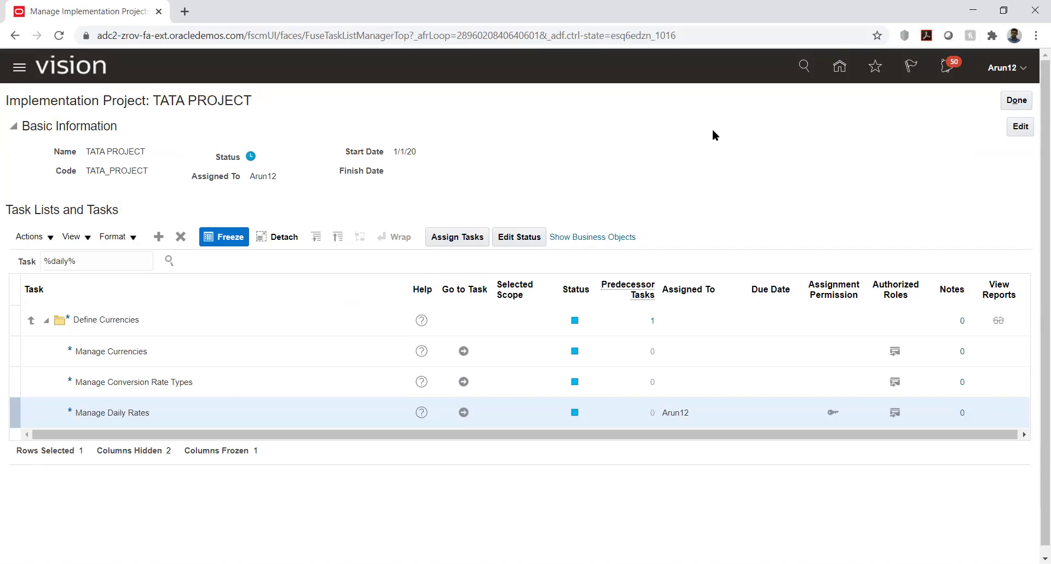
click(1013, 97)
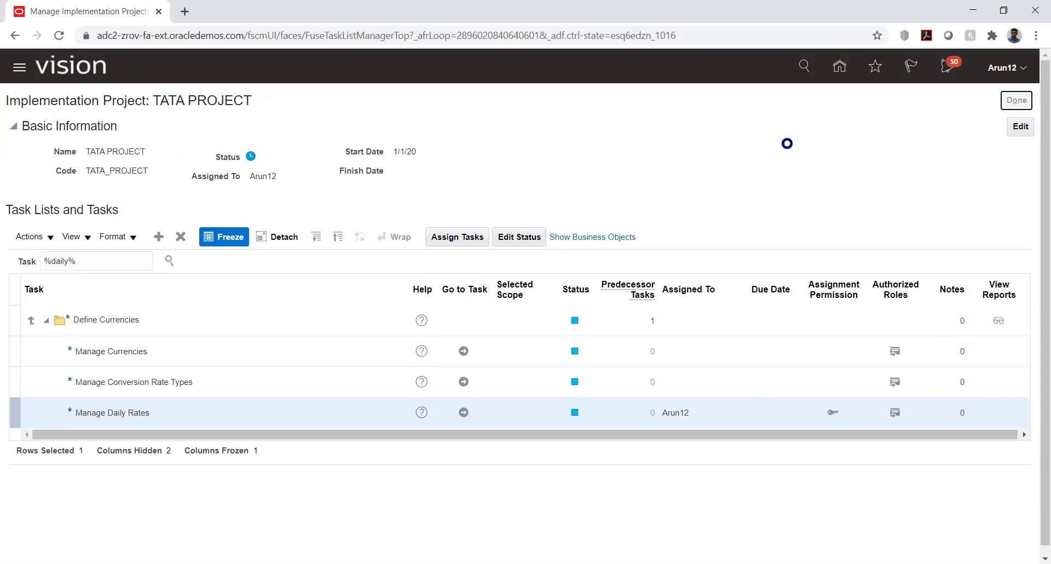
click(833, 69)
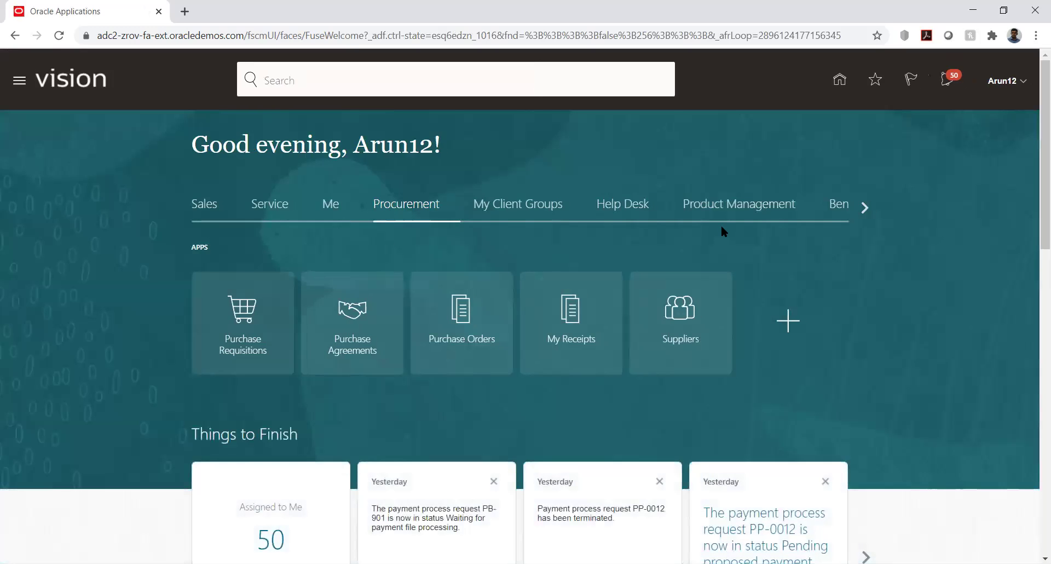
click(863, 208)
click(864, 208)
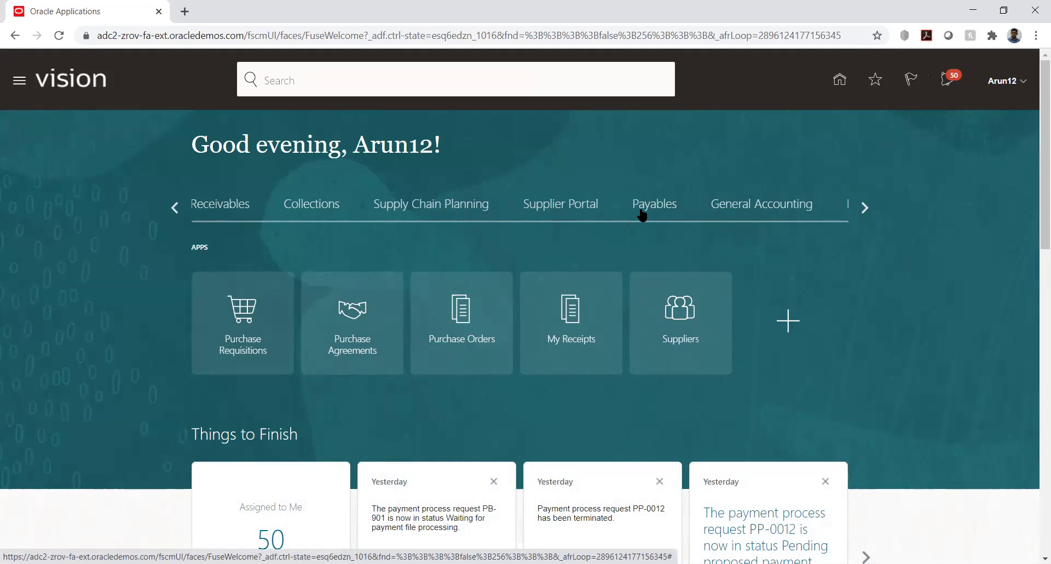
click(642, 214)
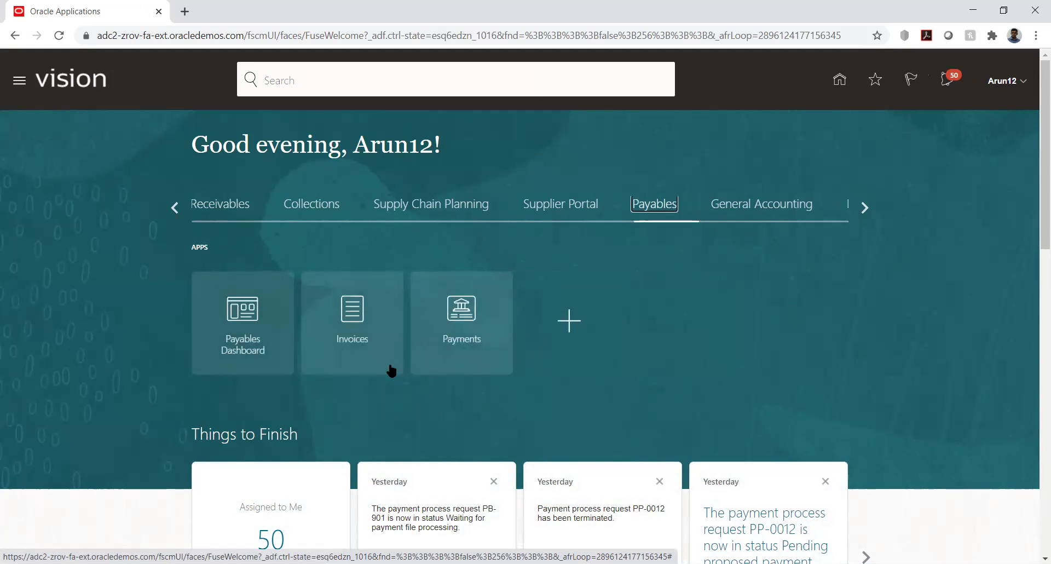
click(463, 311)
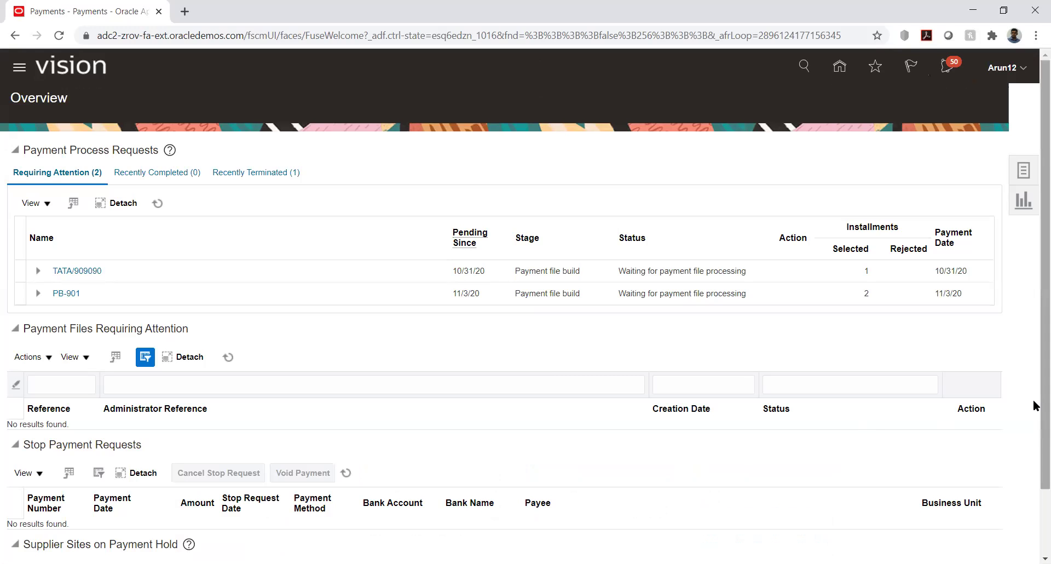
Step: Start creating a payment and set its business unit to TATA_AUTO_03_BU
click(1022, 171)
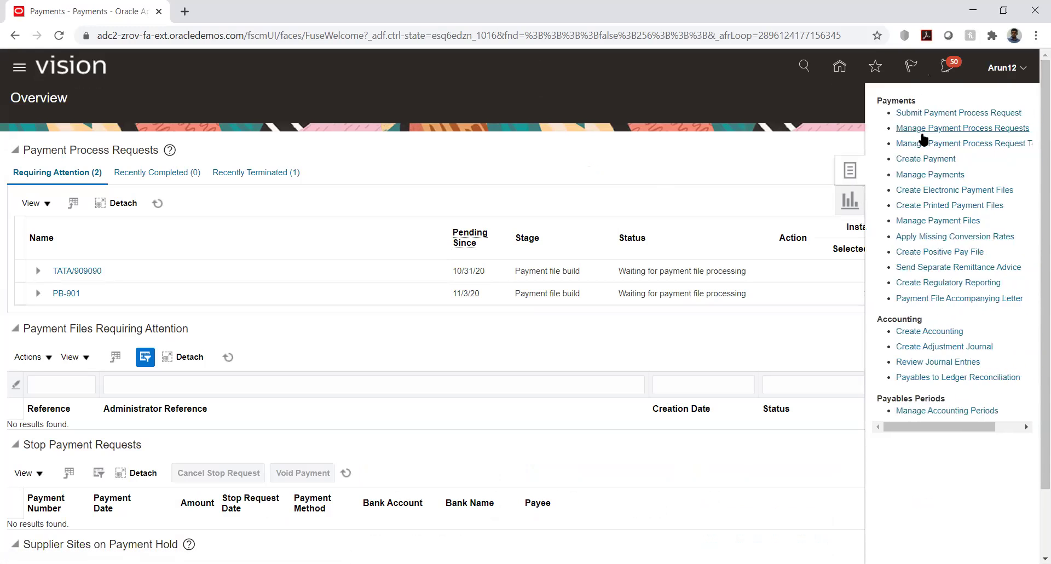
click(936, 161)
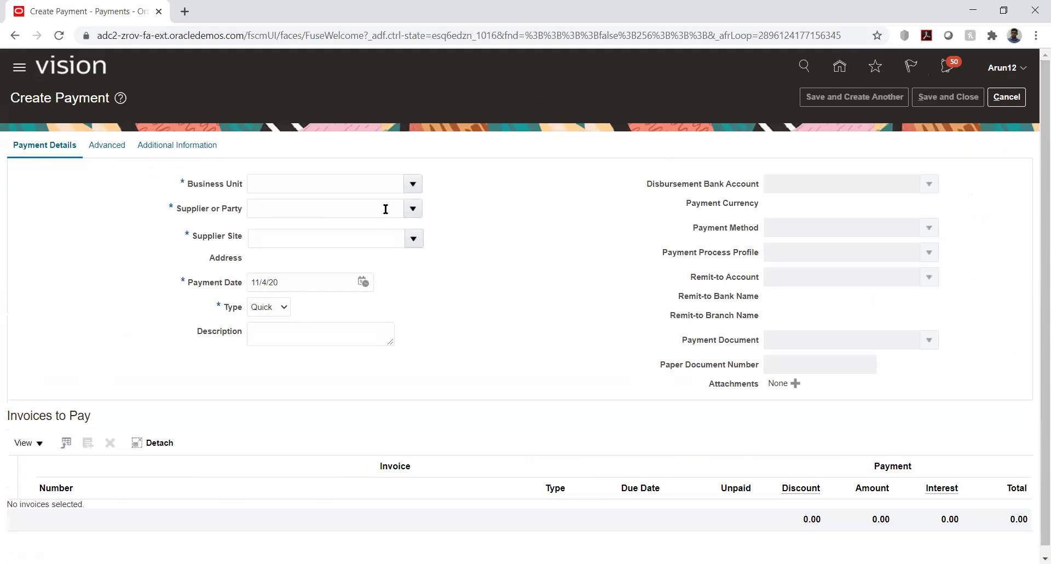
click(379, 185)
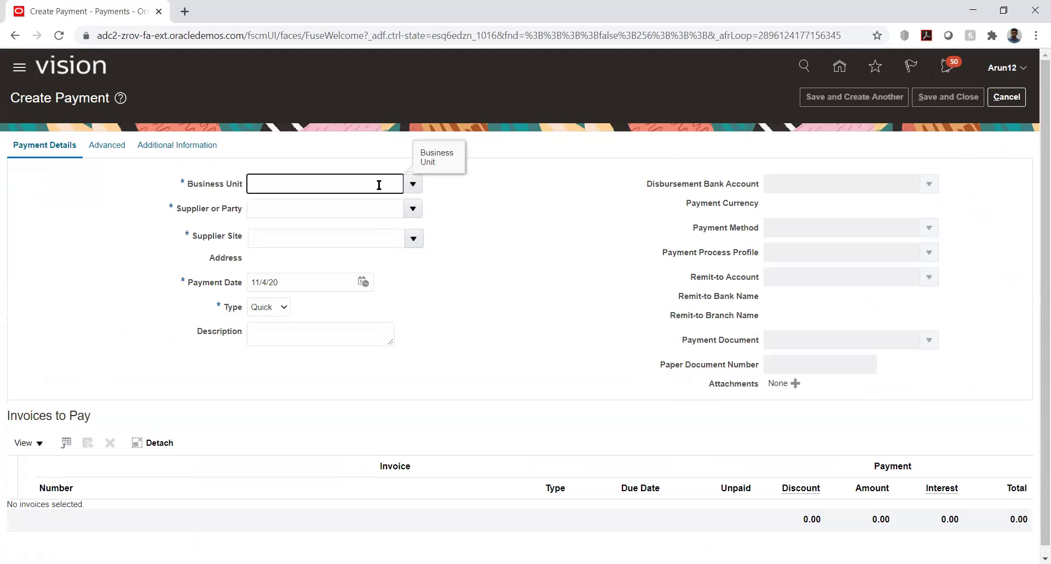
text(tata)
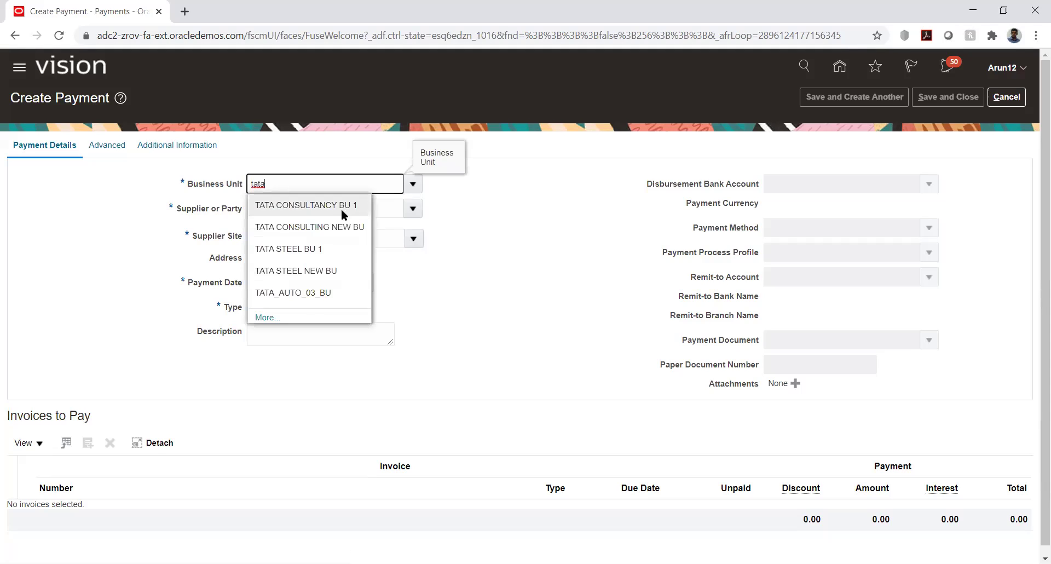
click(294, 290)
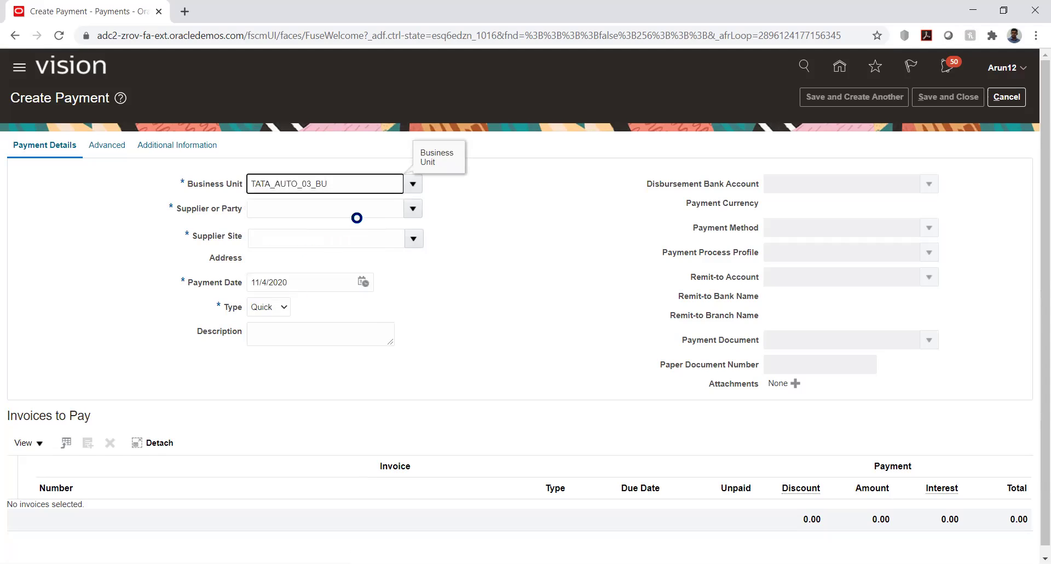
Step: Set the payment's supplier to TATA_AUTO_03_VENDOR and its disbursement bank account to TATA_AUTO_03_ACC
click(362, 207)
text(tata)
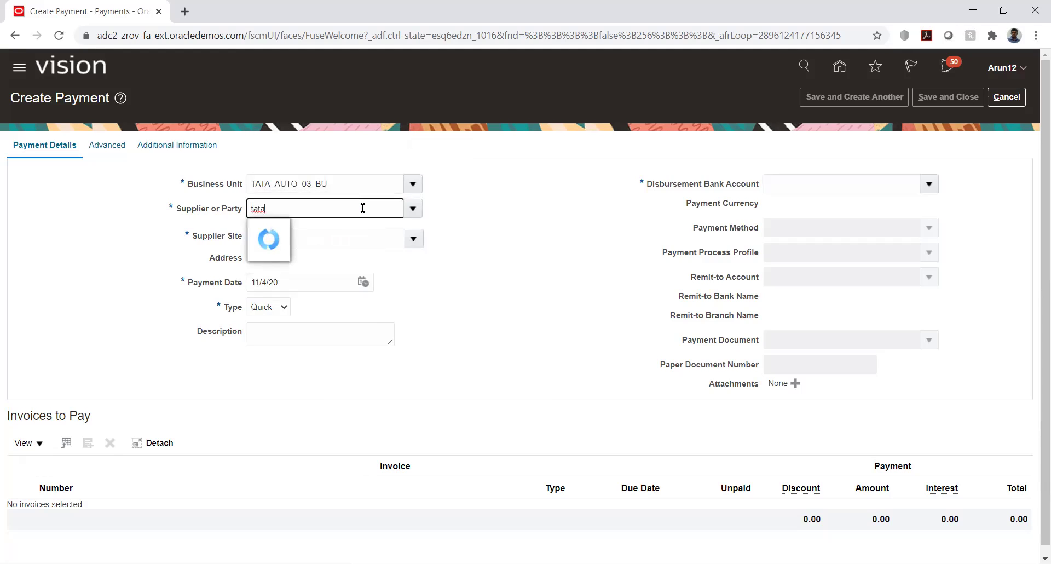
click(312, 337)
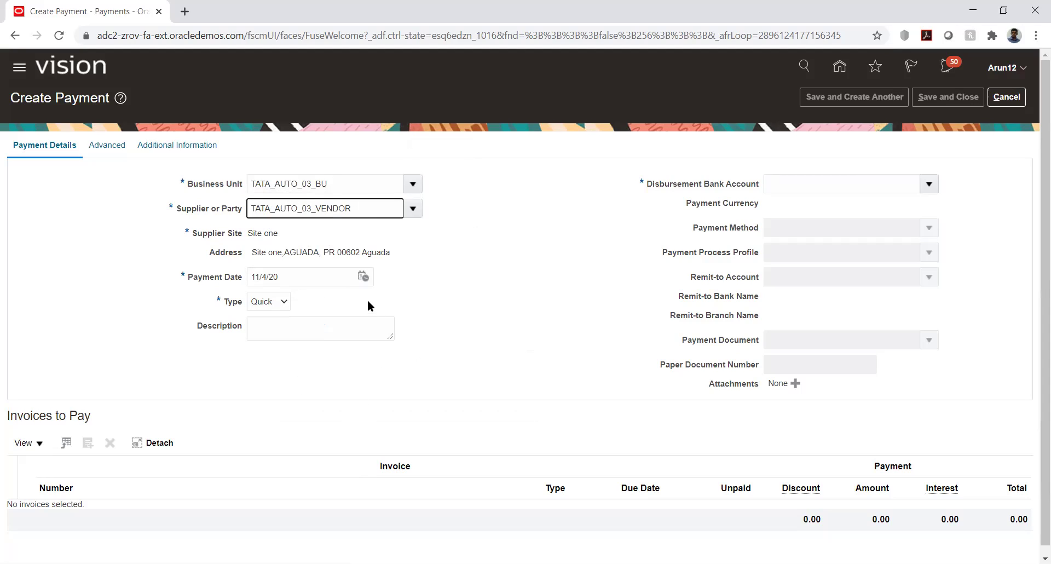
click(928, 184)
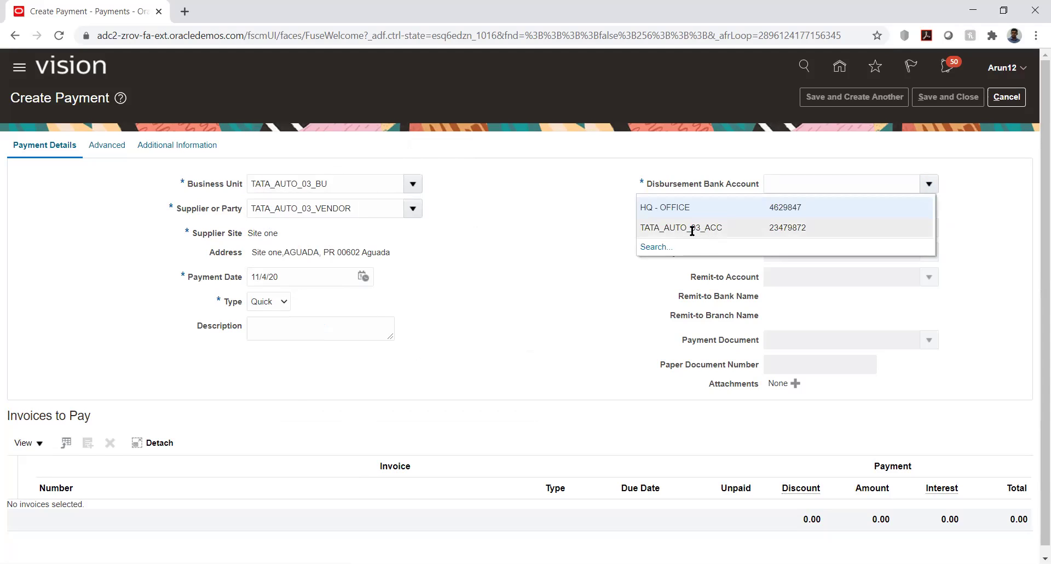
click(692, 228)
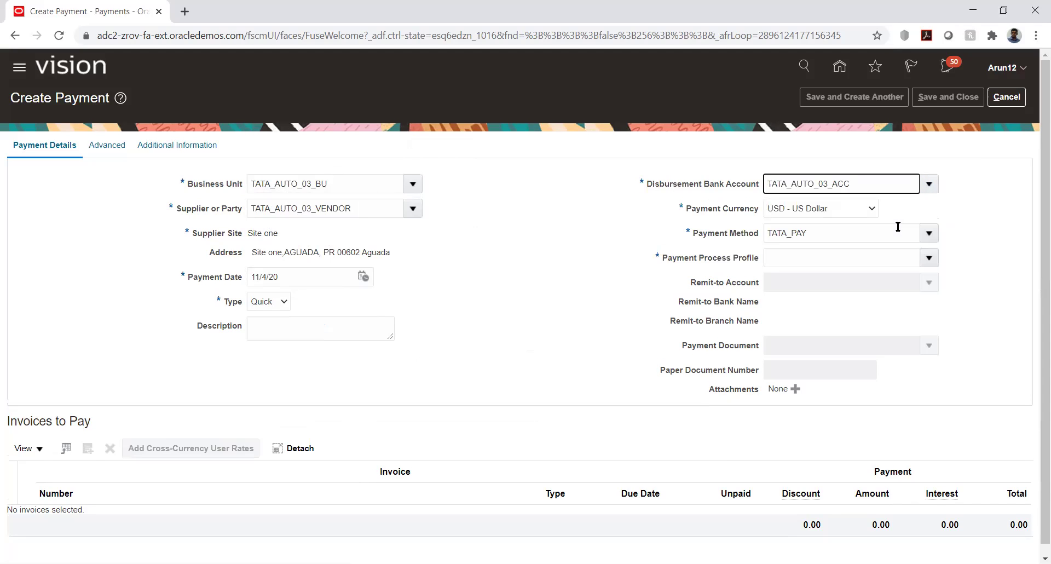
Step: Try to select invoices for payment in EUR - Euro with the TATA_PAY payment process profile
click(865, 212)
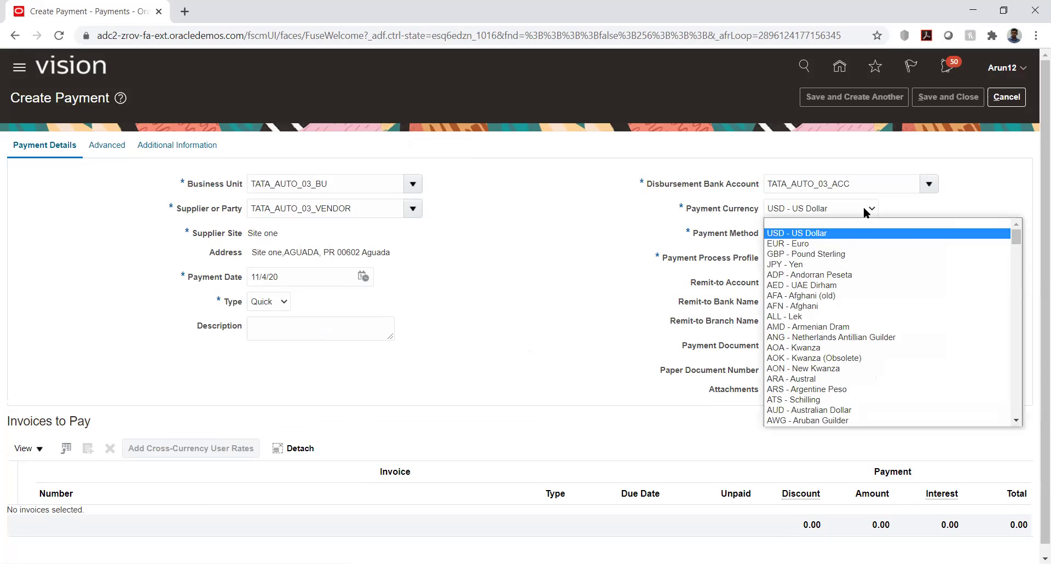
click(830, 244)
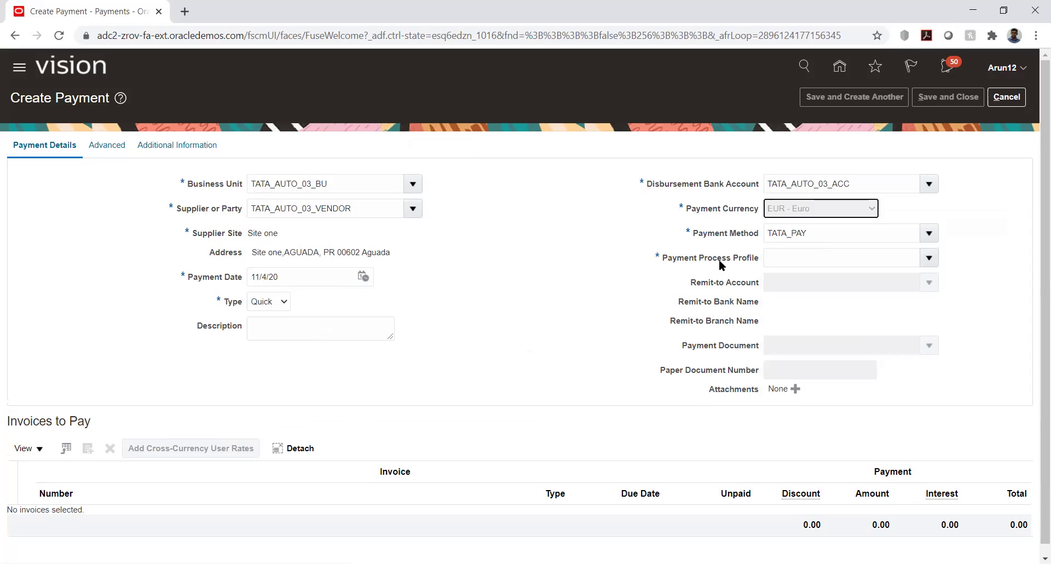
click(929, 257)
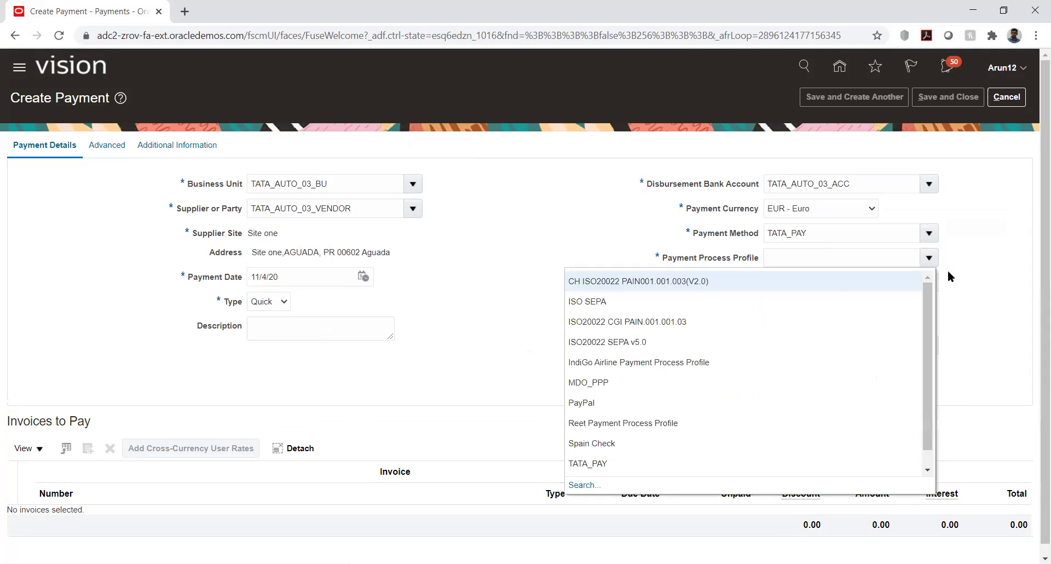
click(580, 463)
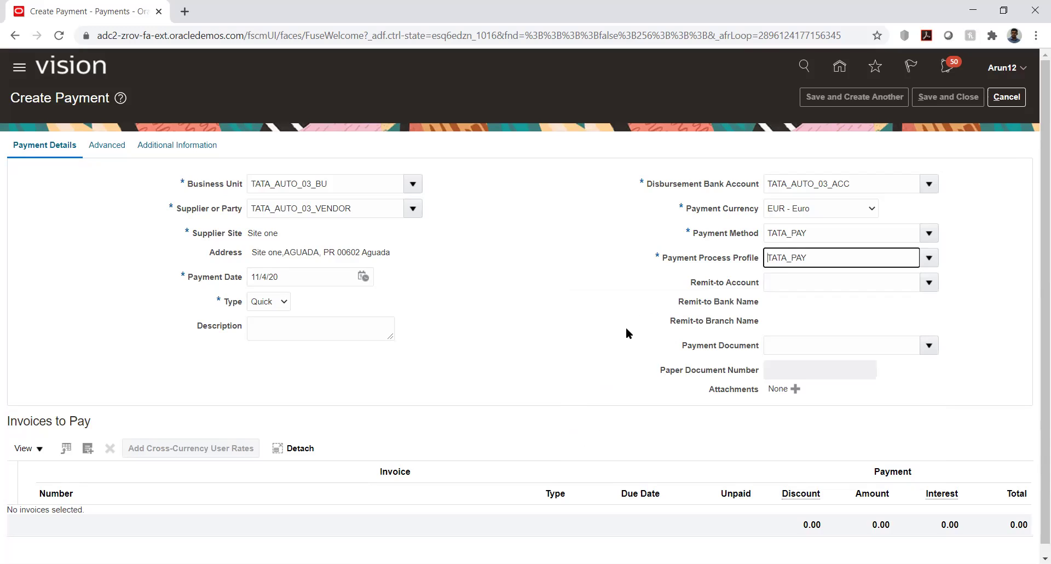
click(399, 365)
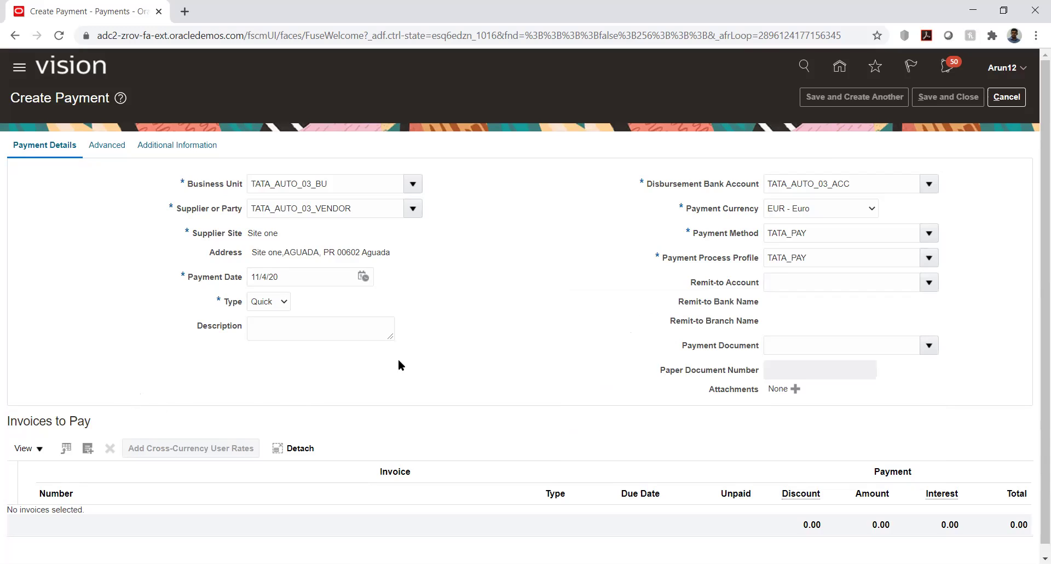
click(88, 447)
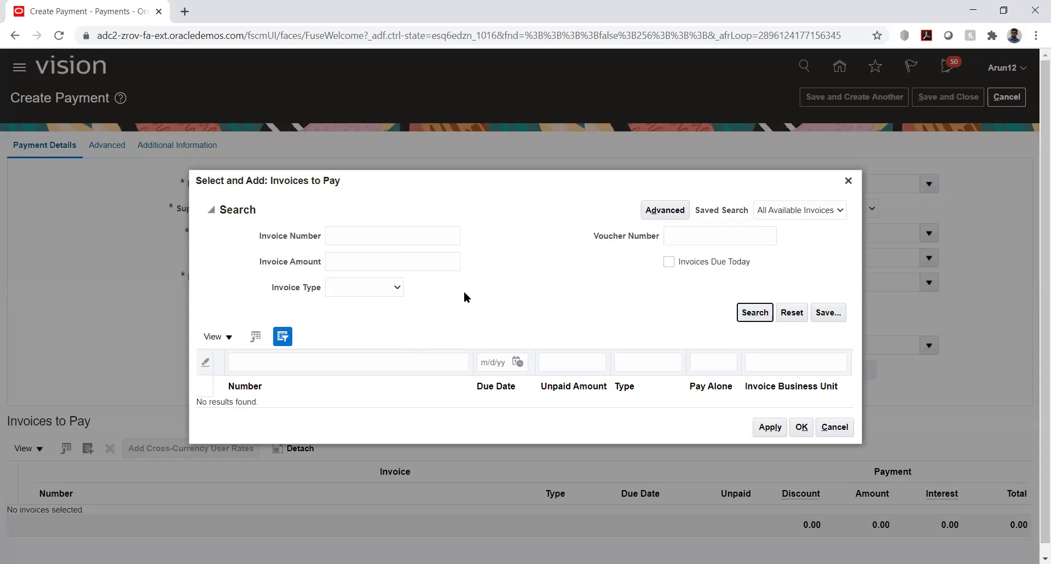
click(832, 426)
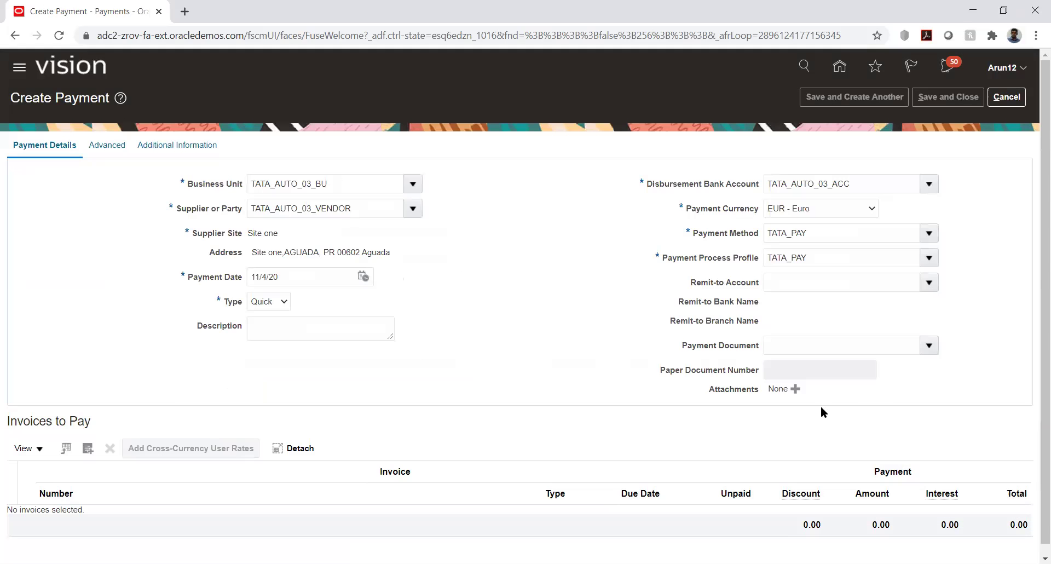
Step: Check which invoices are available for payment in USD - US Dollar with the TATA_PAY payment process profile
click(829, 209)
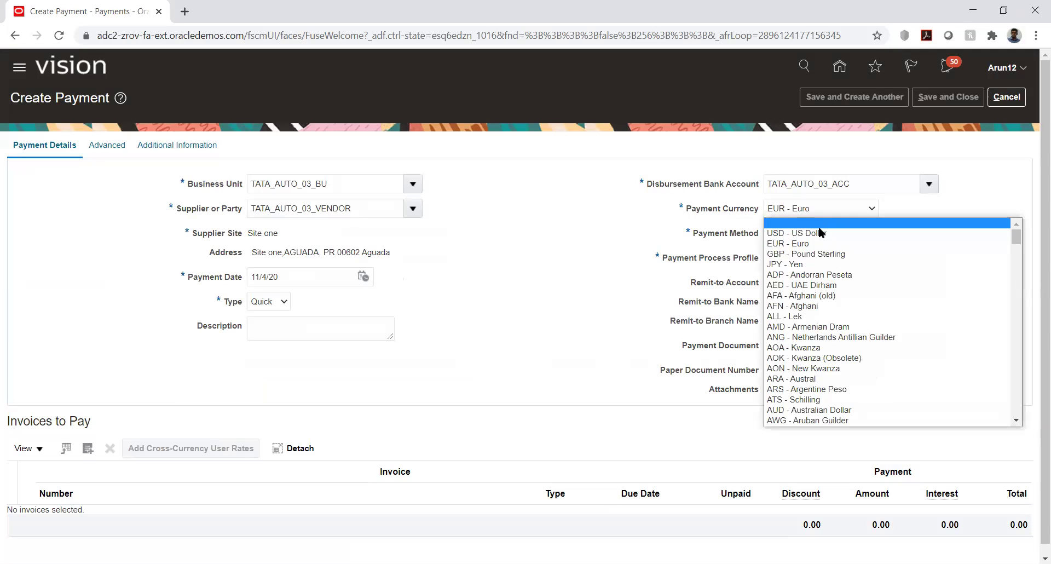
click(821, 230)
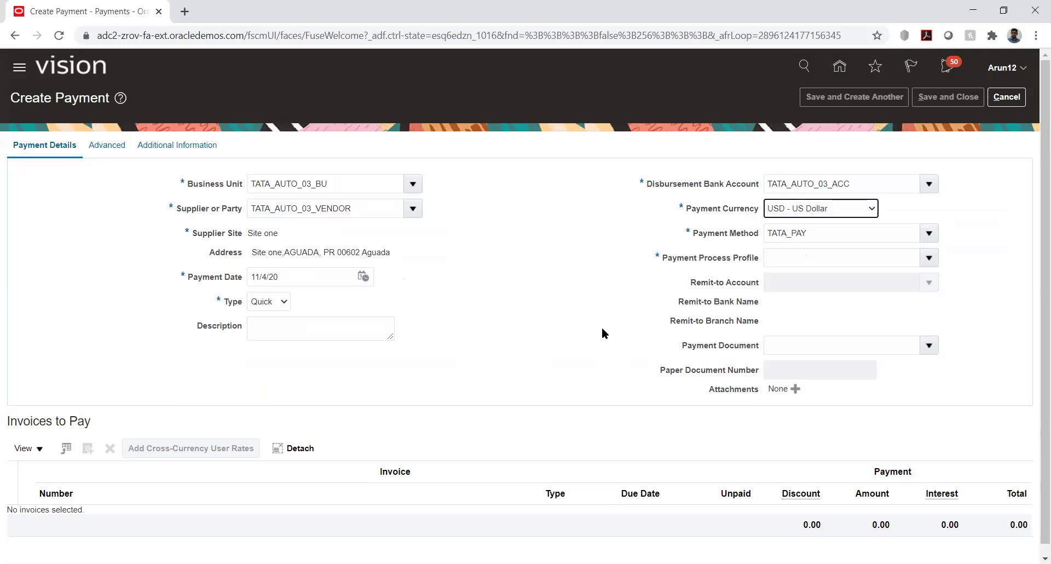
click(929, 257)
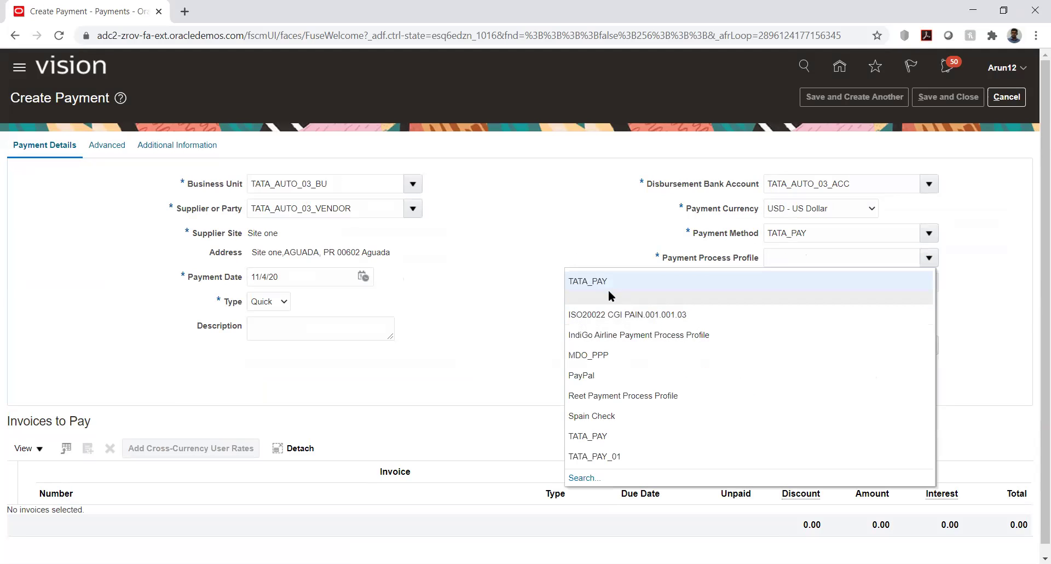
click(587, 276)
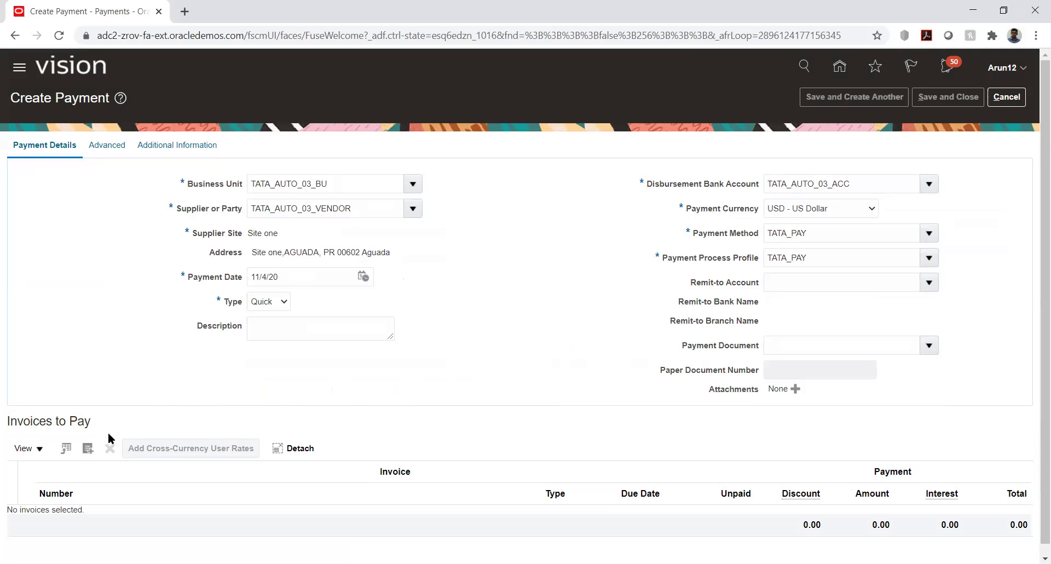
click(87, 449)
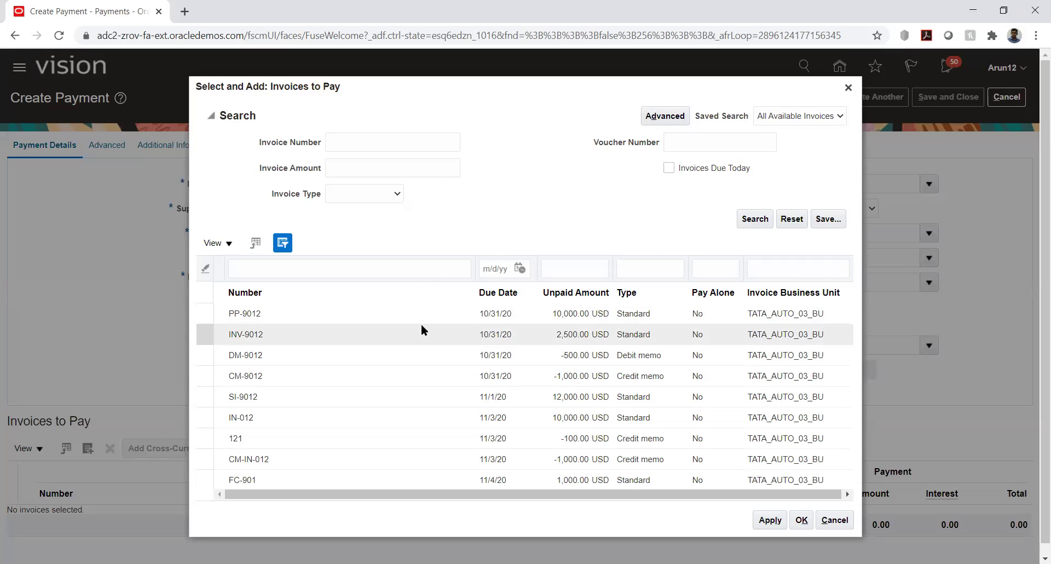
click(834, 519)
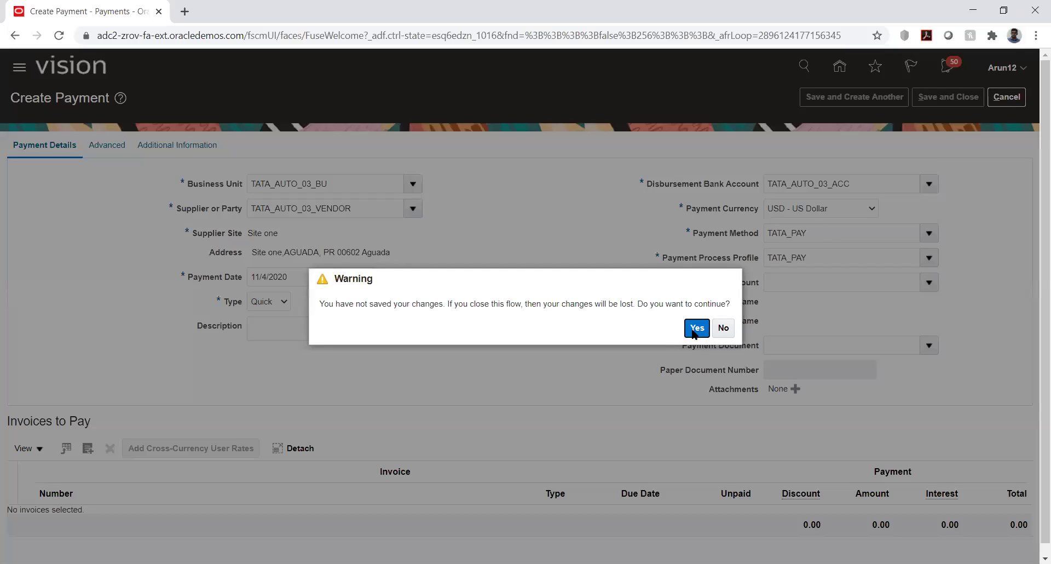
Step: Discard the unsaved payment and start creating a new invoice from the Invoices work area
click(696, 328)
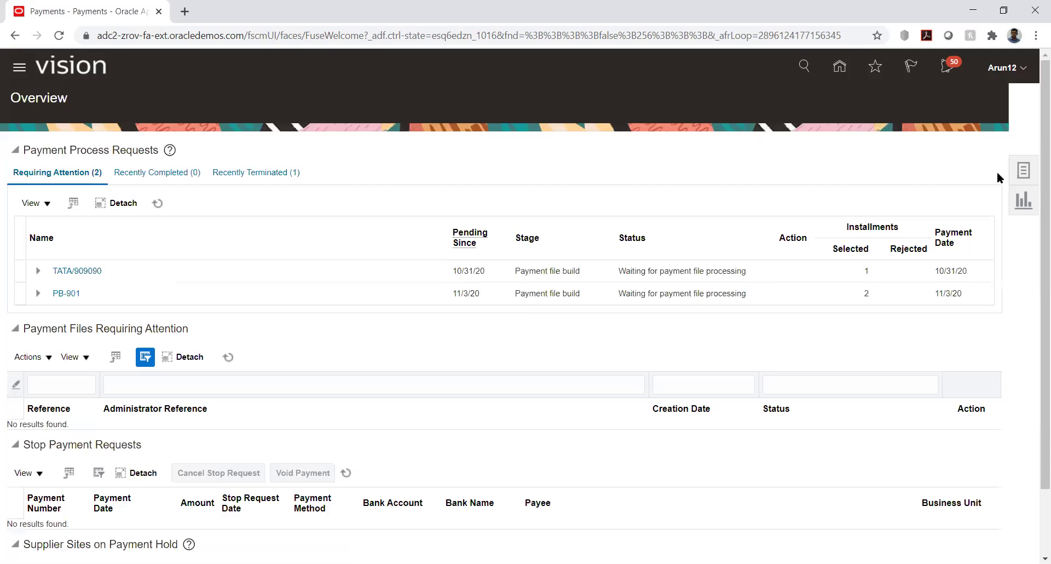
click(839, 67)
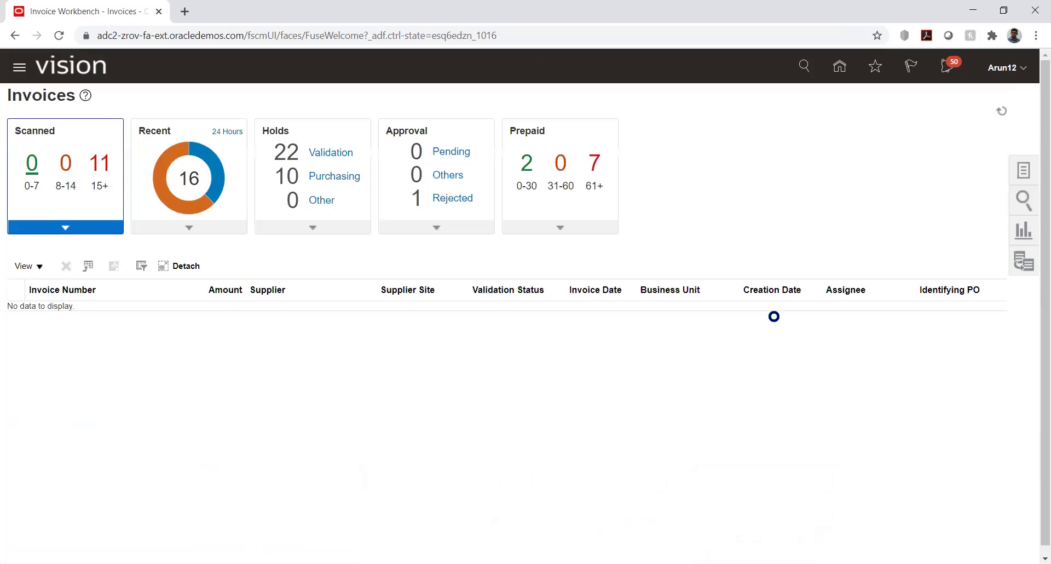
click(1020, 171)
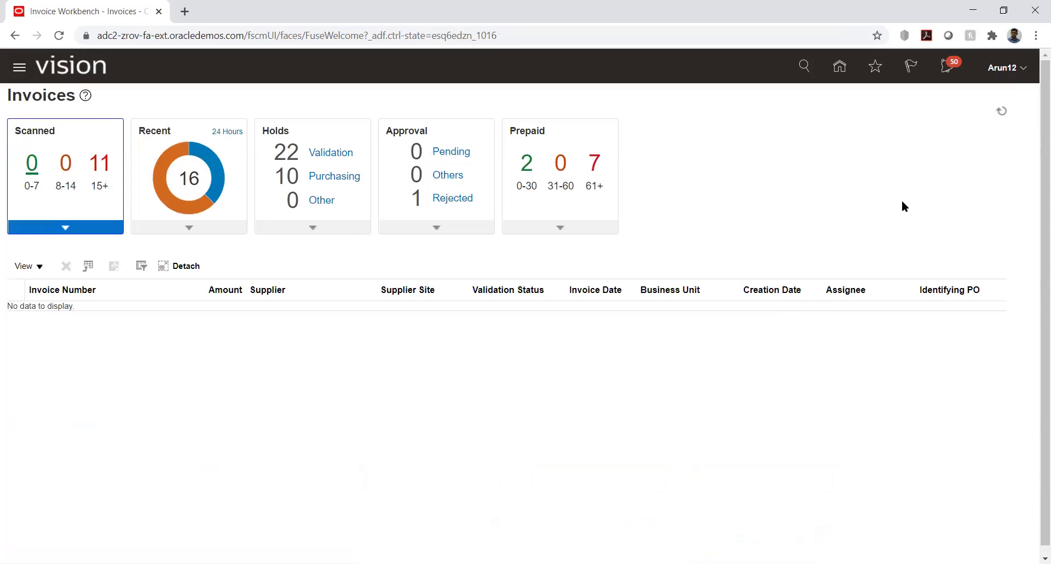
click(927, 116)
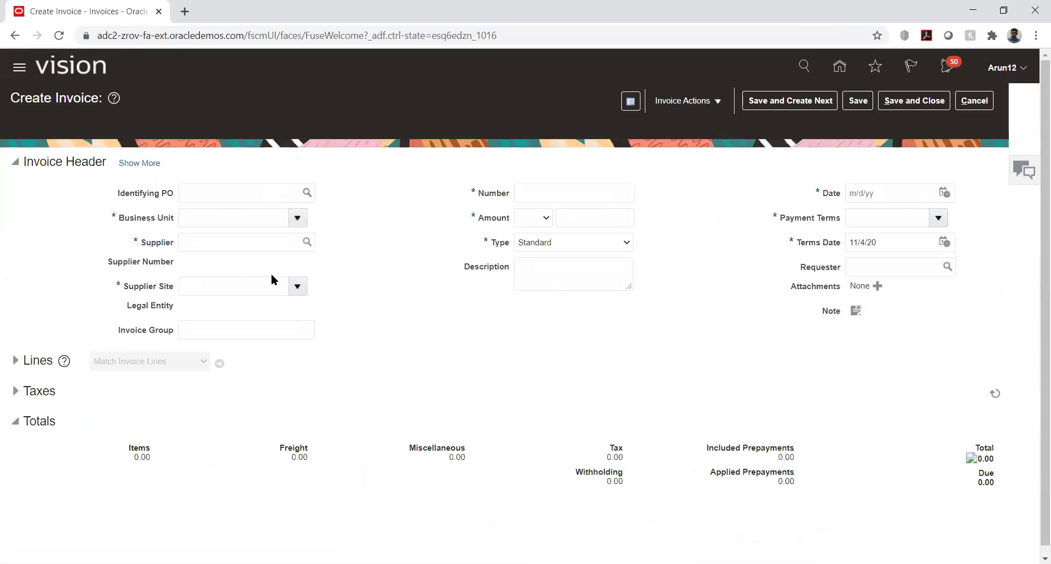
Step: Set the invoice's business unit to TATA_AUTO_03_BU and its supplier to TATA_AUTO_03_VENDOR
click(194, 215)
text(tata)
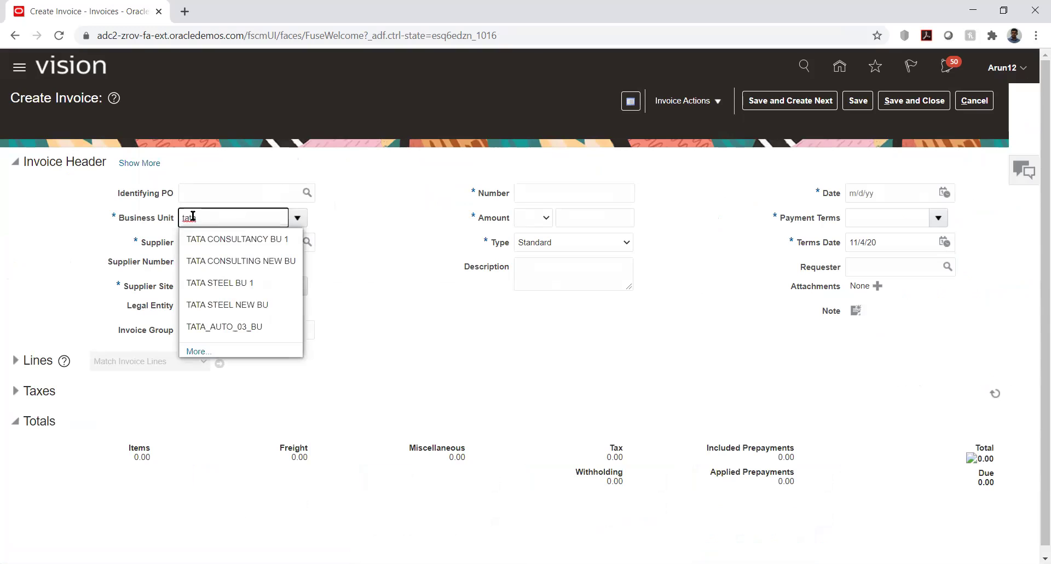
click(218, 322)
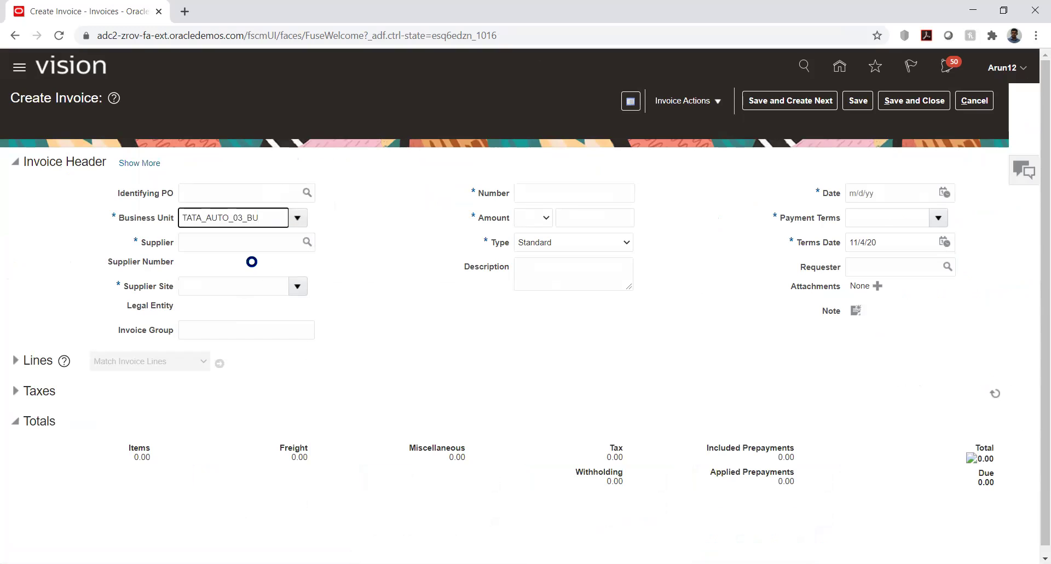
click(236, 242)
text(tata)
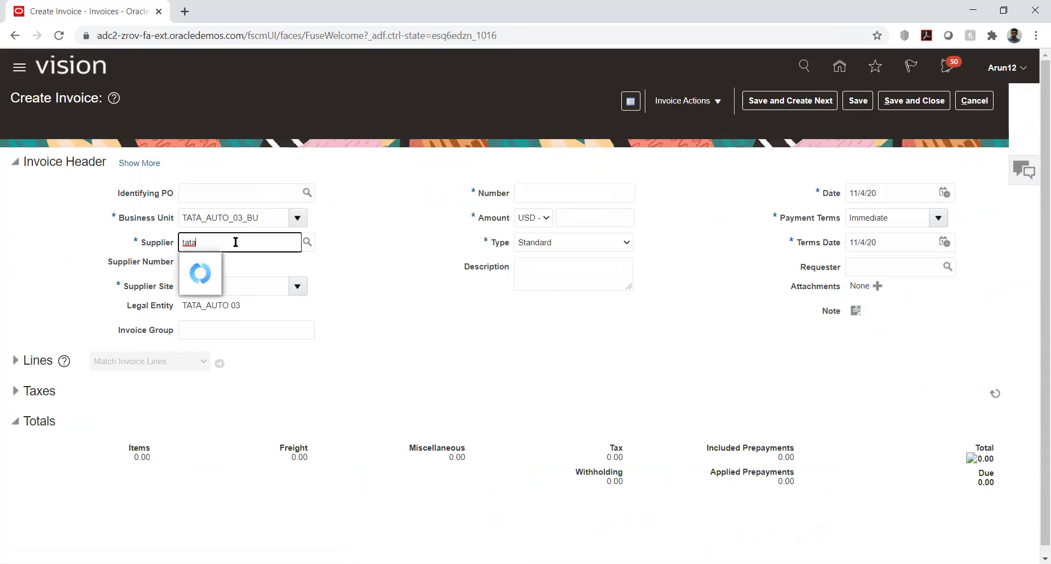
click(226, 258)
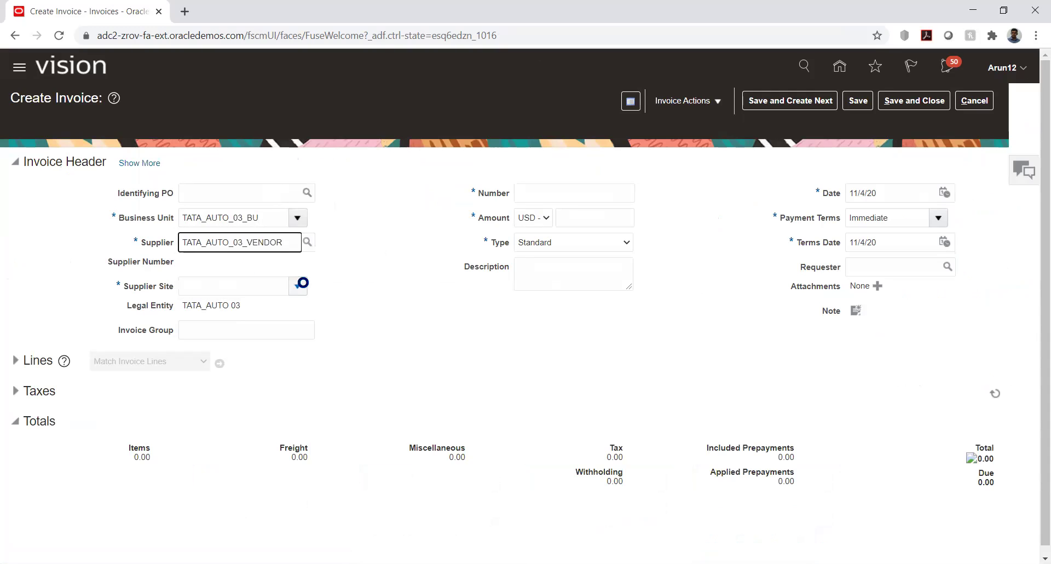
Step: Enter FC-801 as the invoice number and 2,000.00 as the invoice amount
click(555, 193)
text(FC)
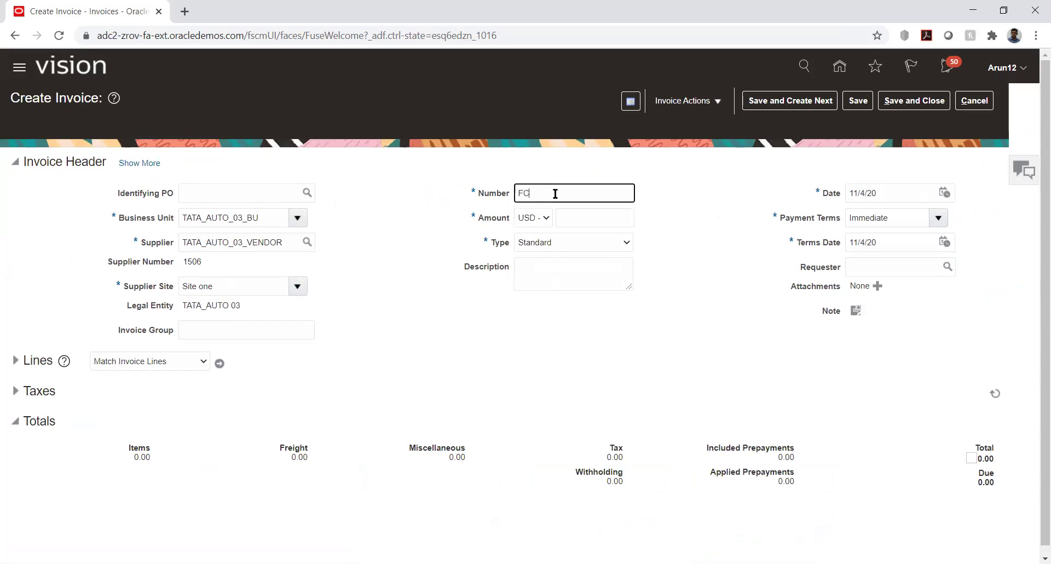
text(-801)
key(Tab)
key(Tab)
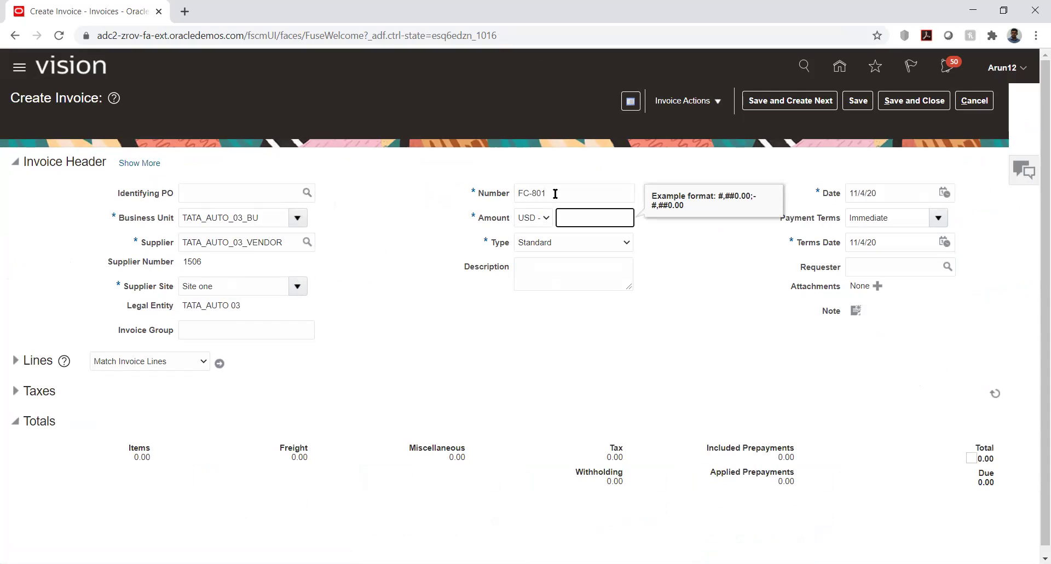
text(10)
key(BackSpace)
key(BackSpace)
text(2000)
key(Tab)
click(674, 313)
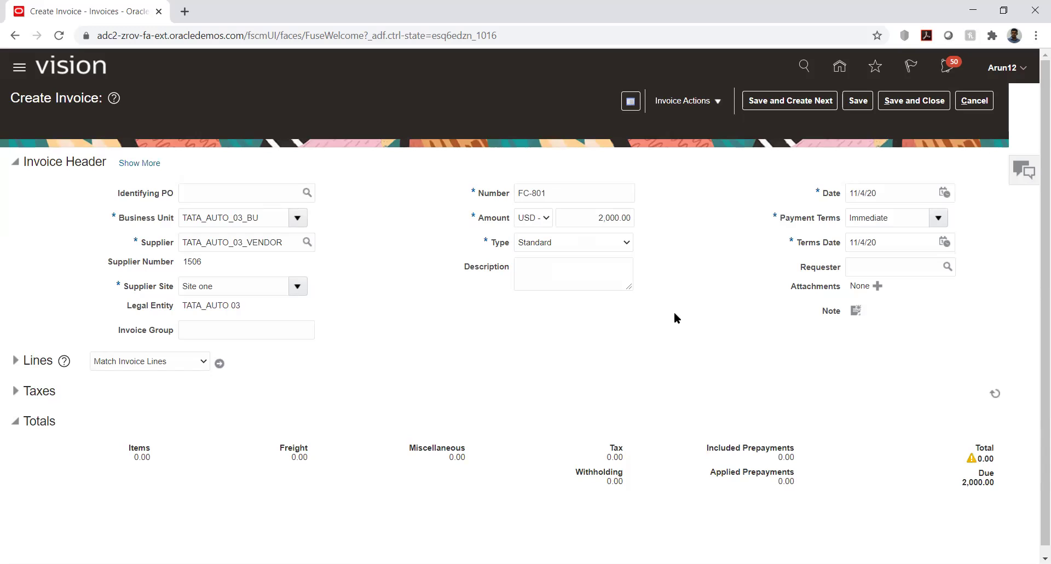
Step: Expand the invoice lines and set the amount of item line 1 to 2,000.00
click(17, 361)
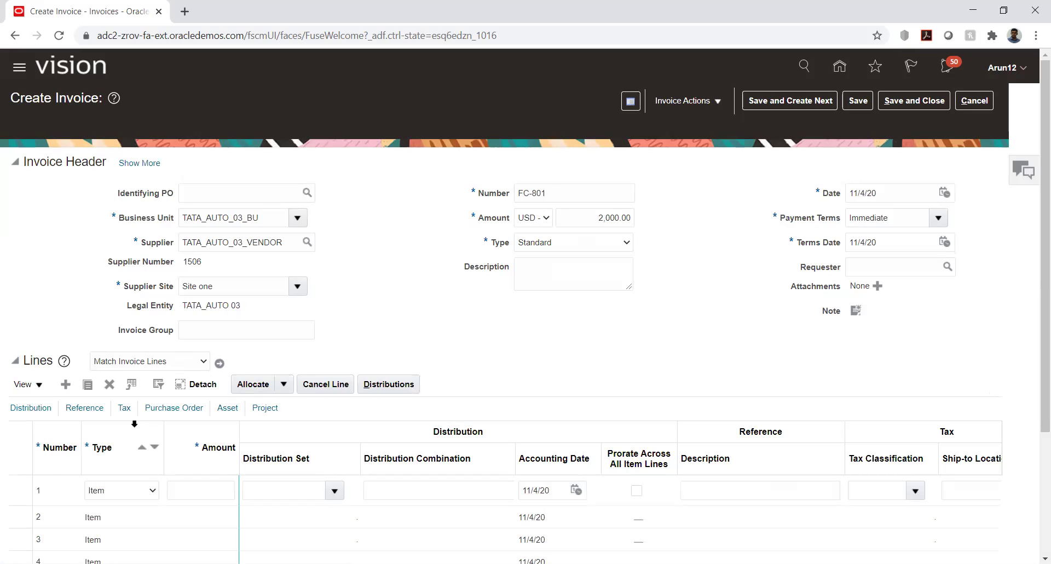
click(198, 490)
text(2000)
key(Tab)
key(Tab)
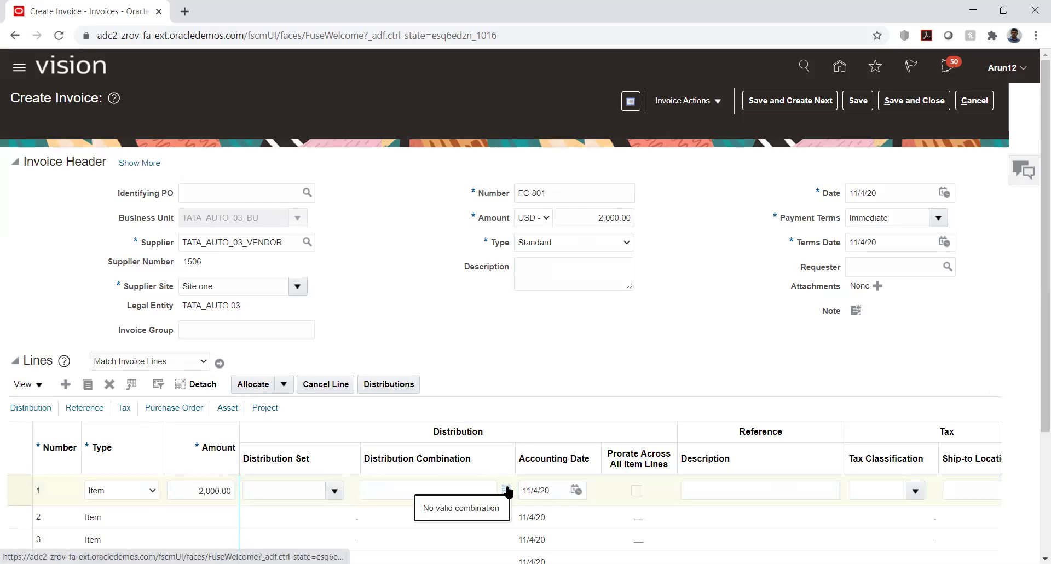
Step: In line 1's distribution combination, set TATA_COMP to 03 (AUTOMOBILE ENTITY 03) and TATA_LOC to 10 (Default Location)
click(506, 490)
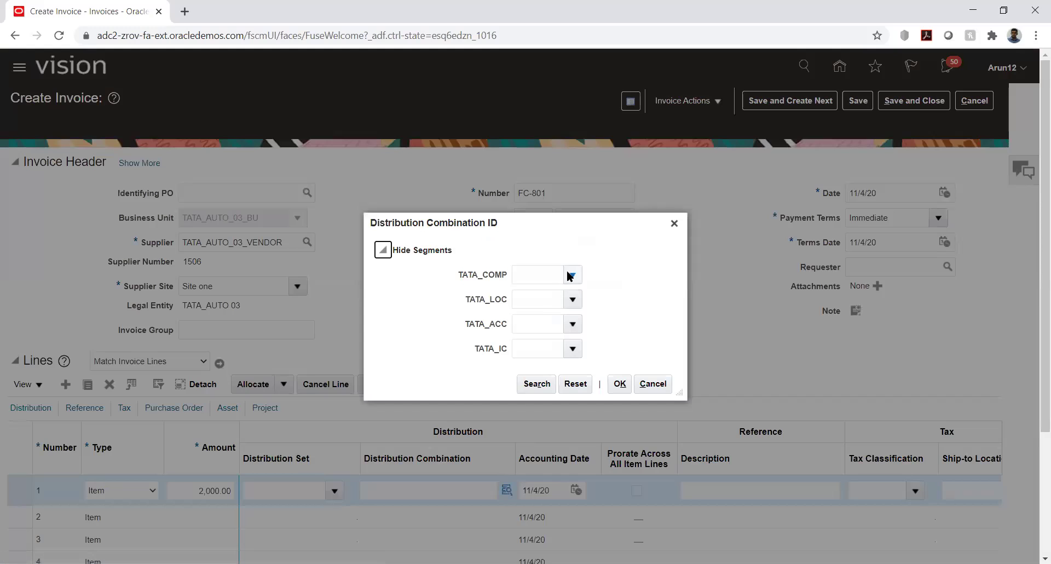
click(570, 275)
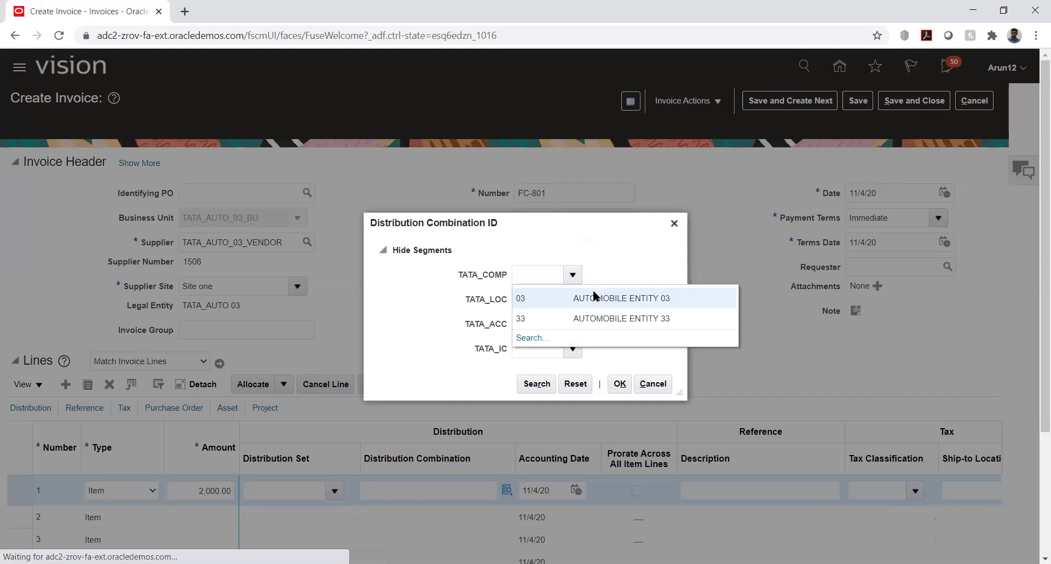
click(530, 298)
click(571, 301)
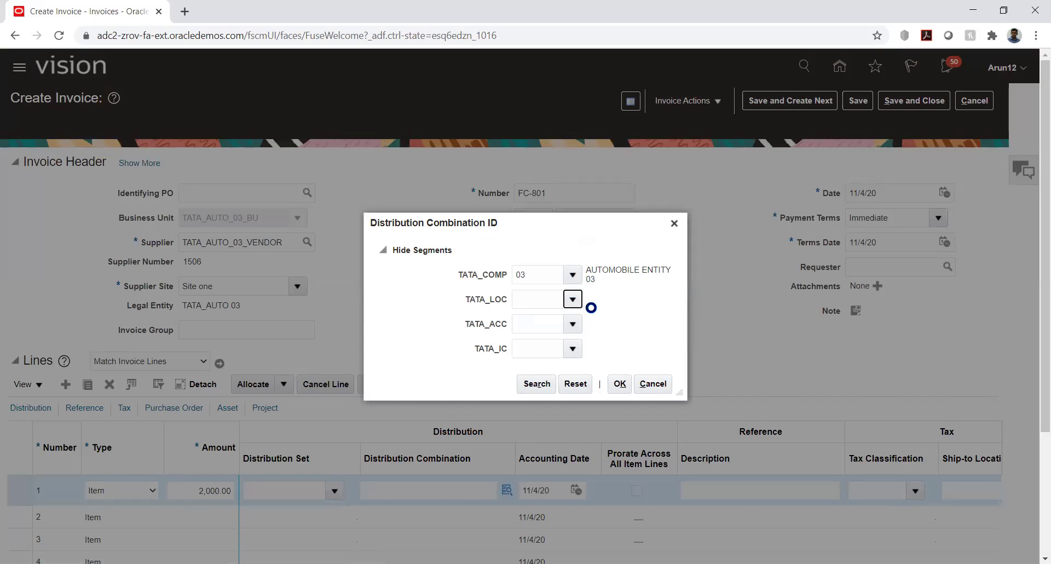
click(578, 316)
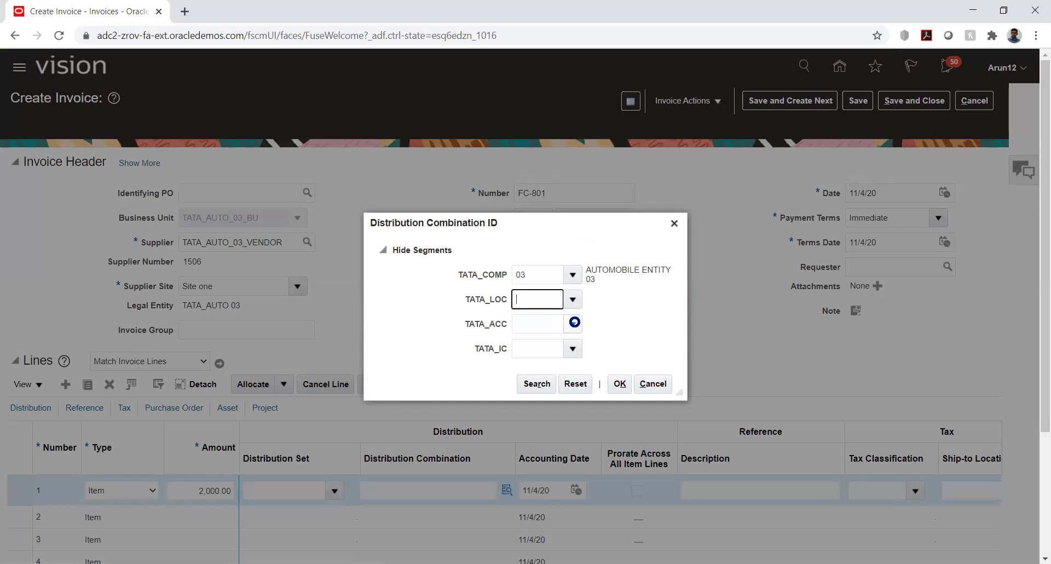
Step: Search the TATA_ACC values by description for %rent% and choose 7680 Rent Expense
click(573, 325)
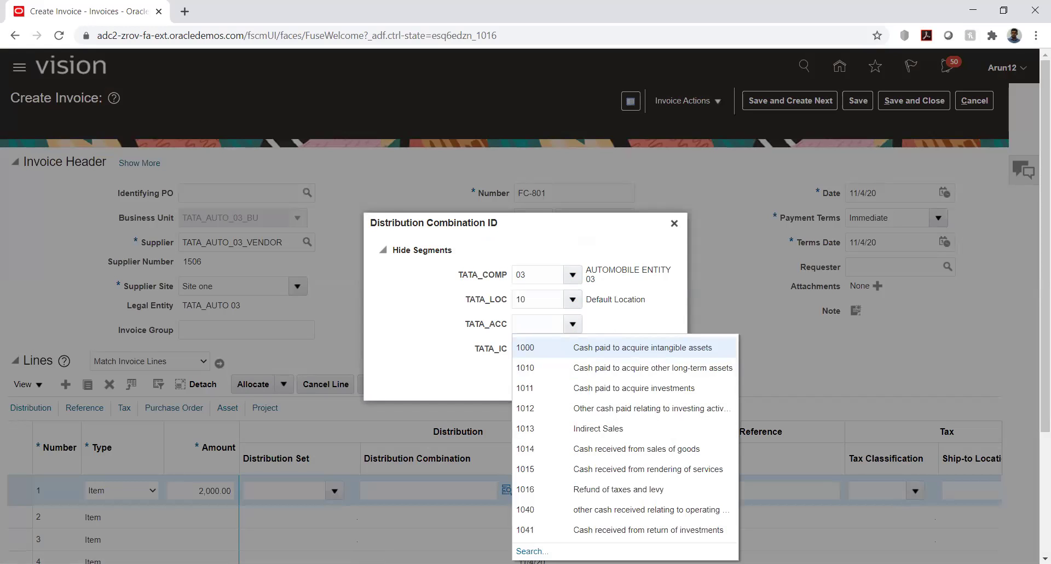
key(Escape)
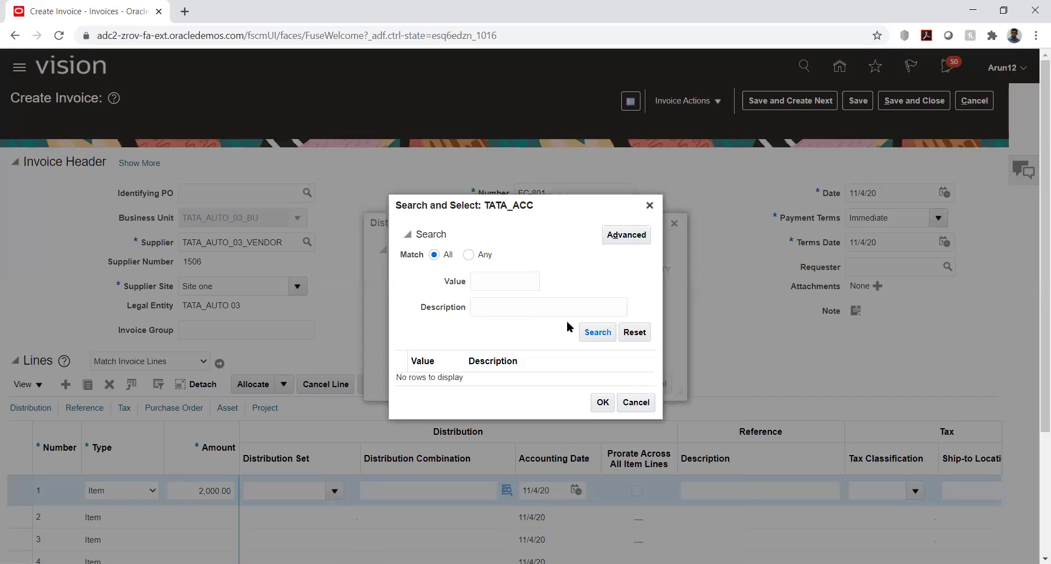
click(538, 305)
text(%)
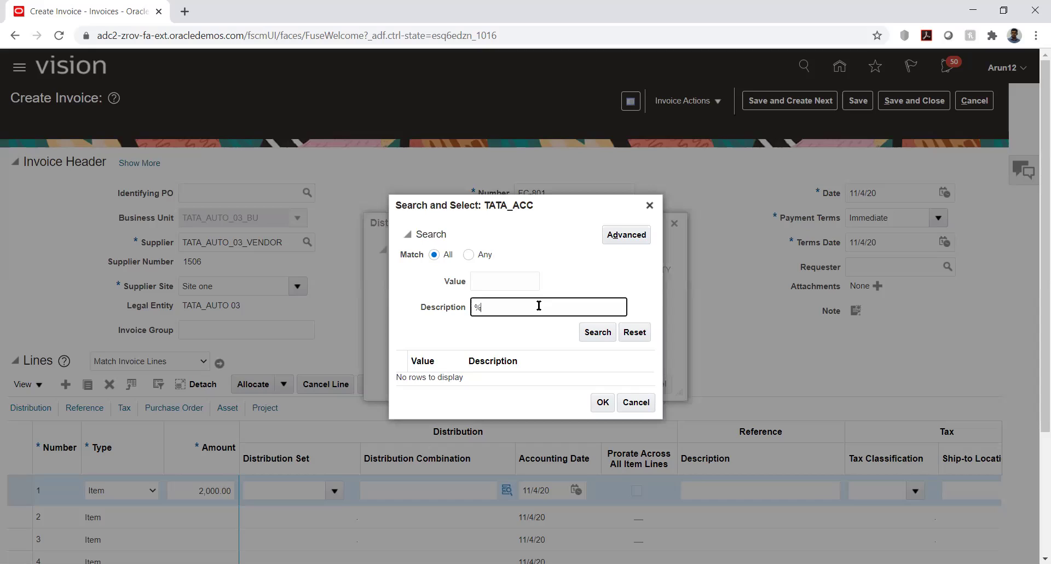
text(rent%)
key(Return)
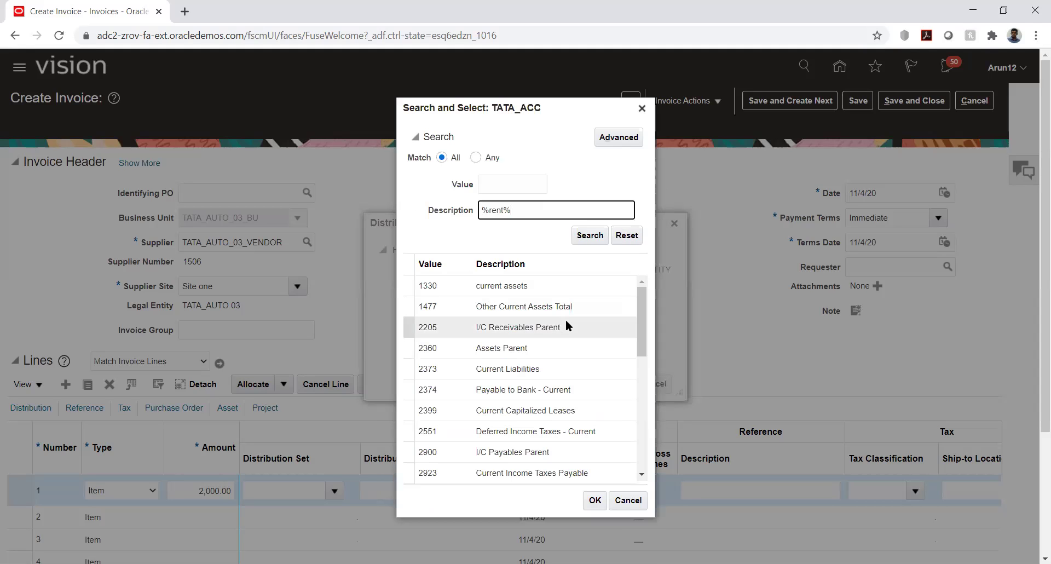
scroll(563, 328, down, 5)
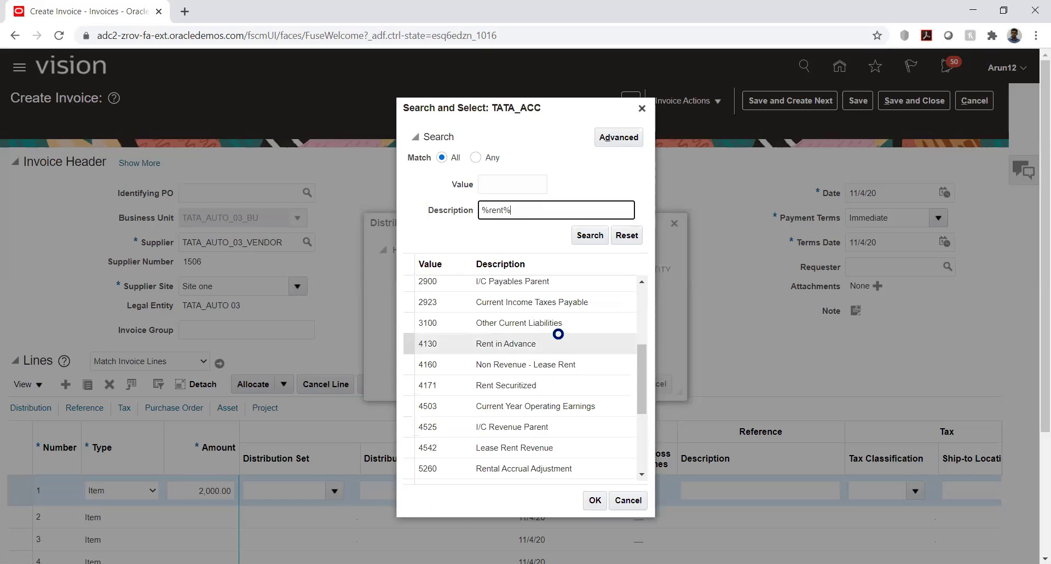
click(529, 470)
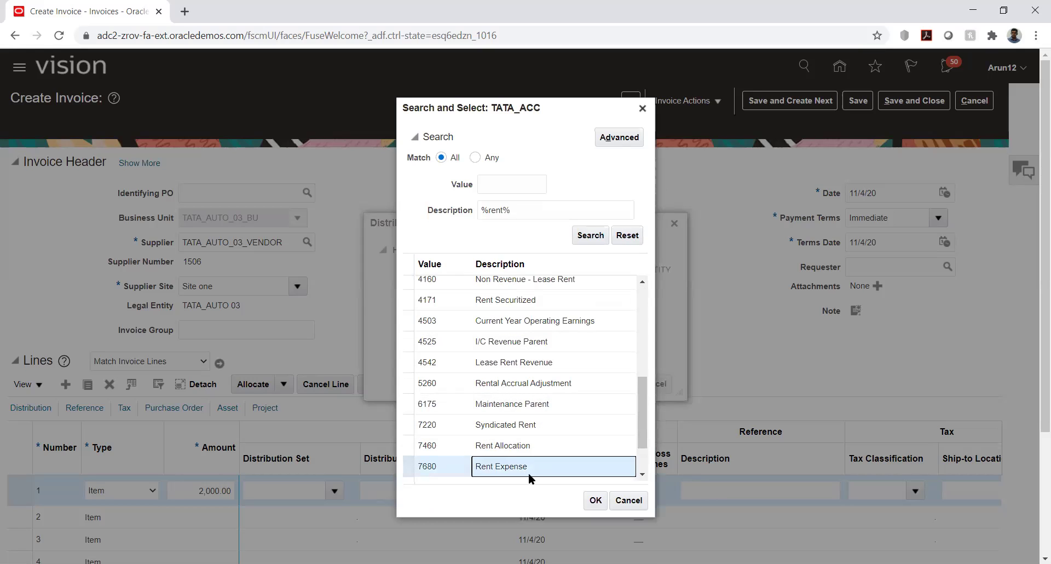
click(585, 501)
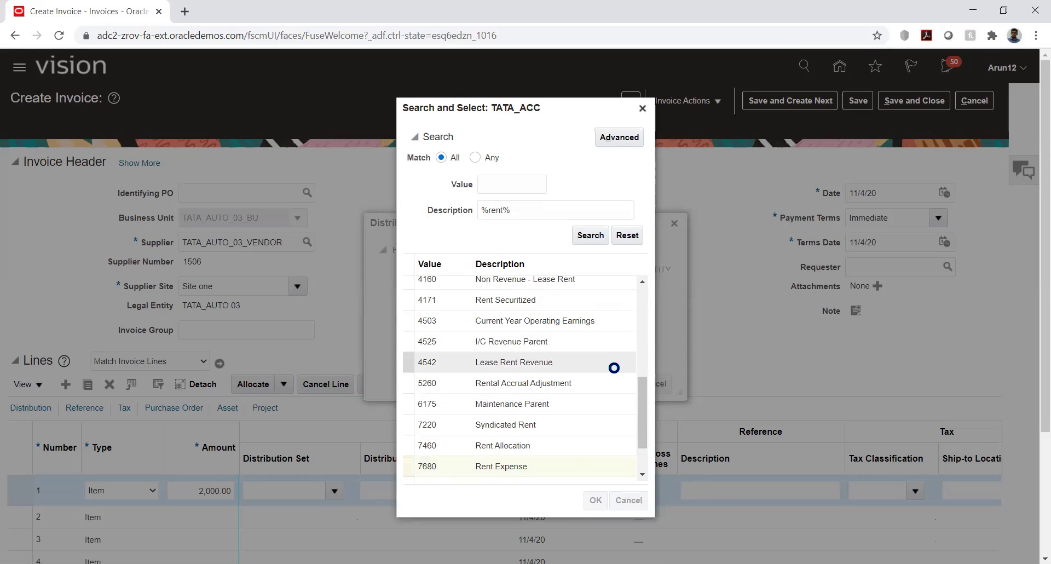
Step: Set the TATA_IC segment to 03 (AUTOMOBILE ENTITY 03) and apply the distribution combination to line 1
click(572, 348)
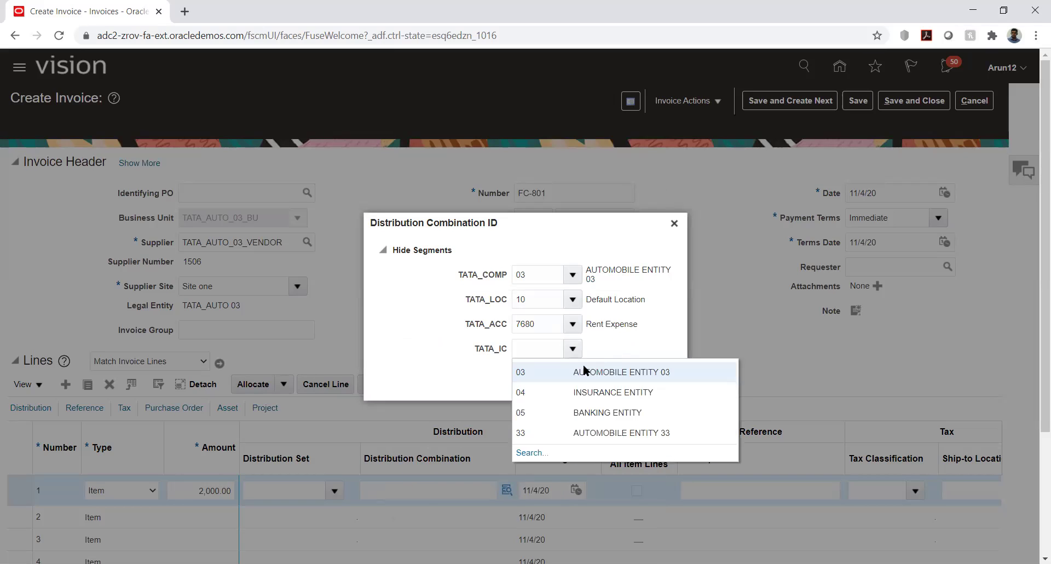
click(572, 371)
click(619, 383)
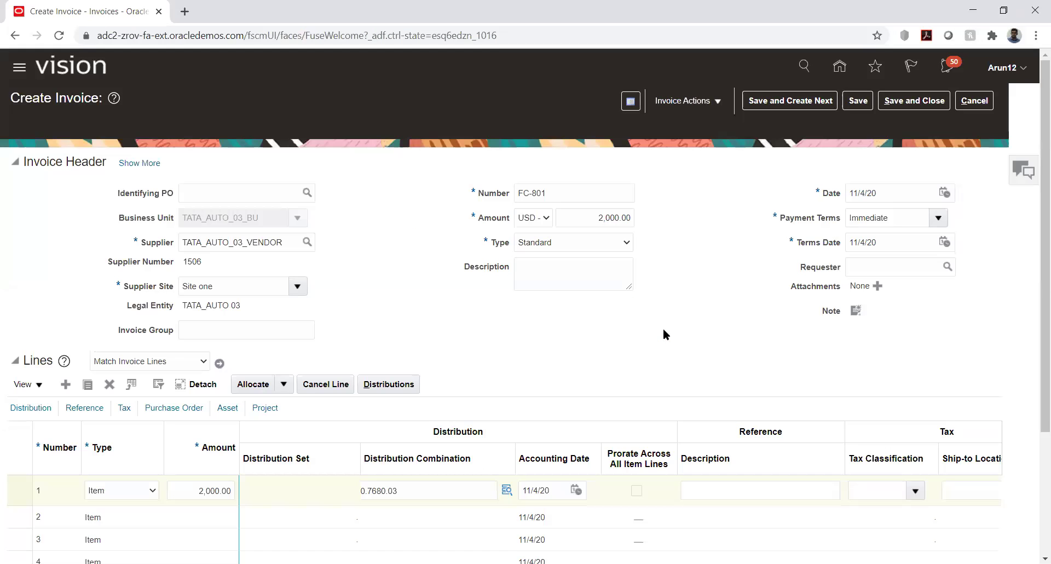
Step: Save the invoice and show its additional header details to check the payment currency
click(858, 100)
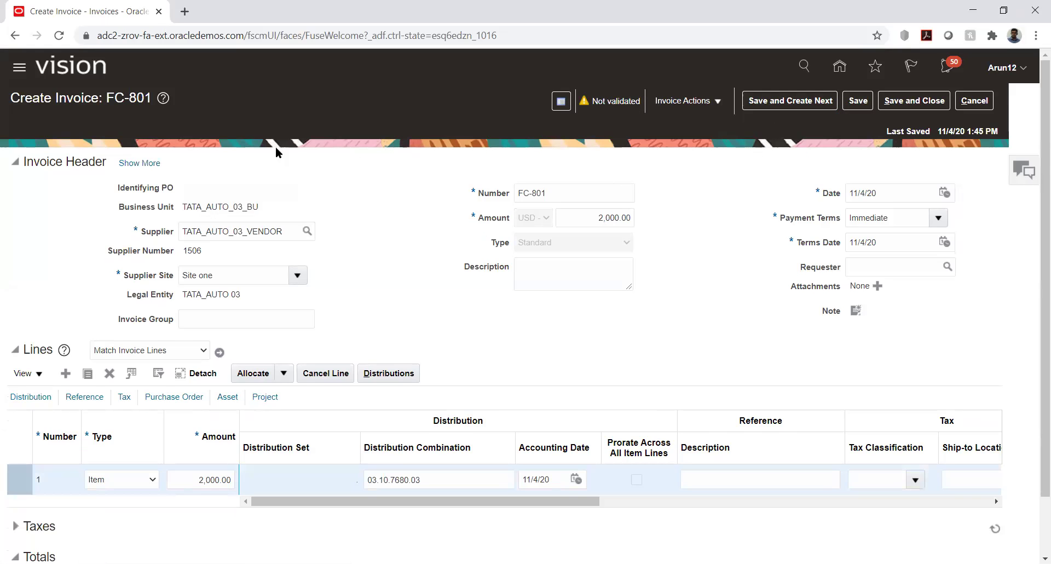
click(141, 163)
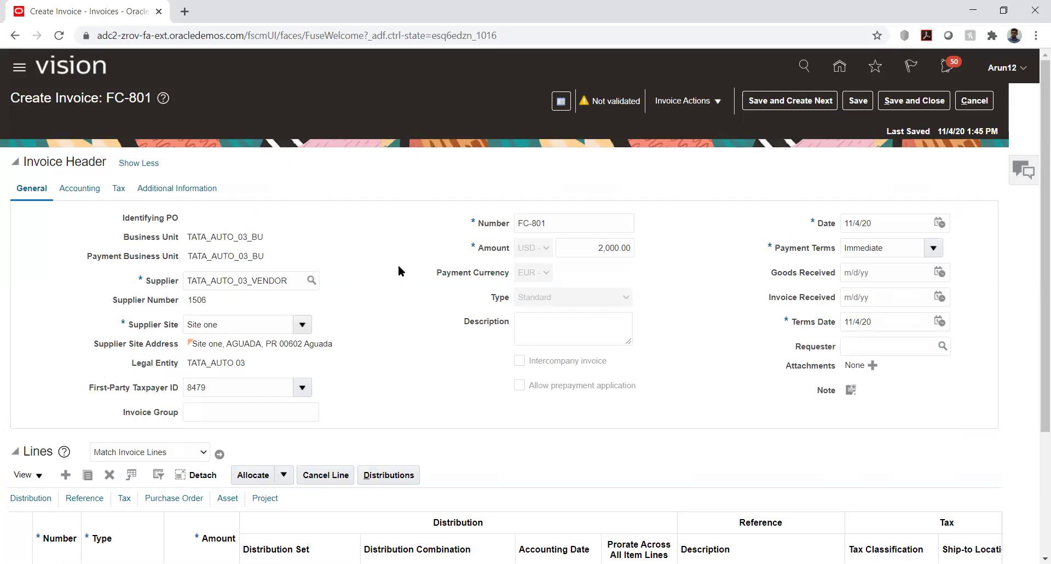
scroll(399, 270, down, 1)
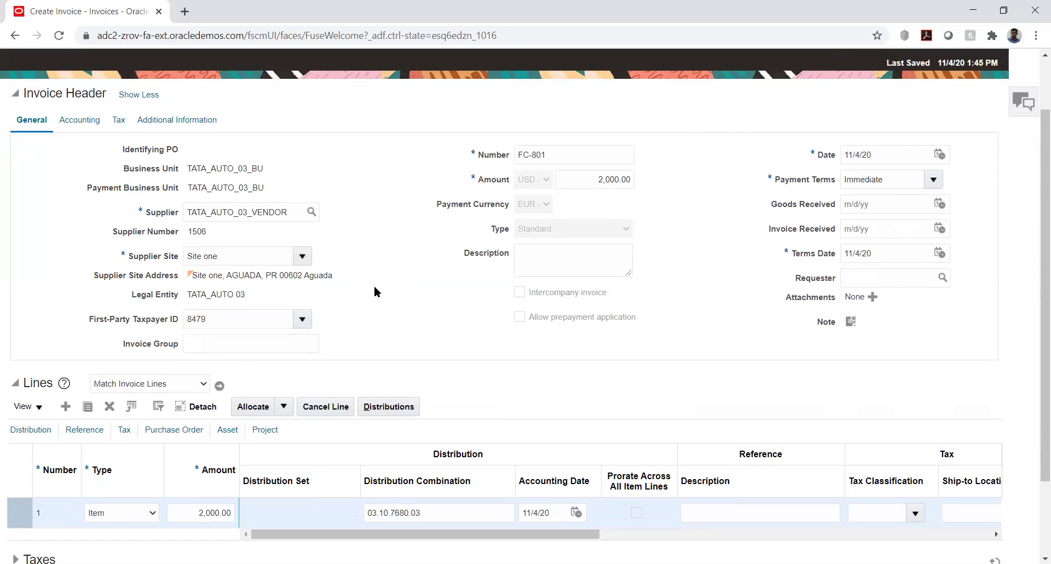
Step: Validate invoice FC-801, then save and close it
scroll(374, 291, up, 1)
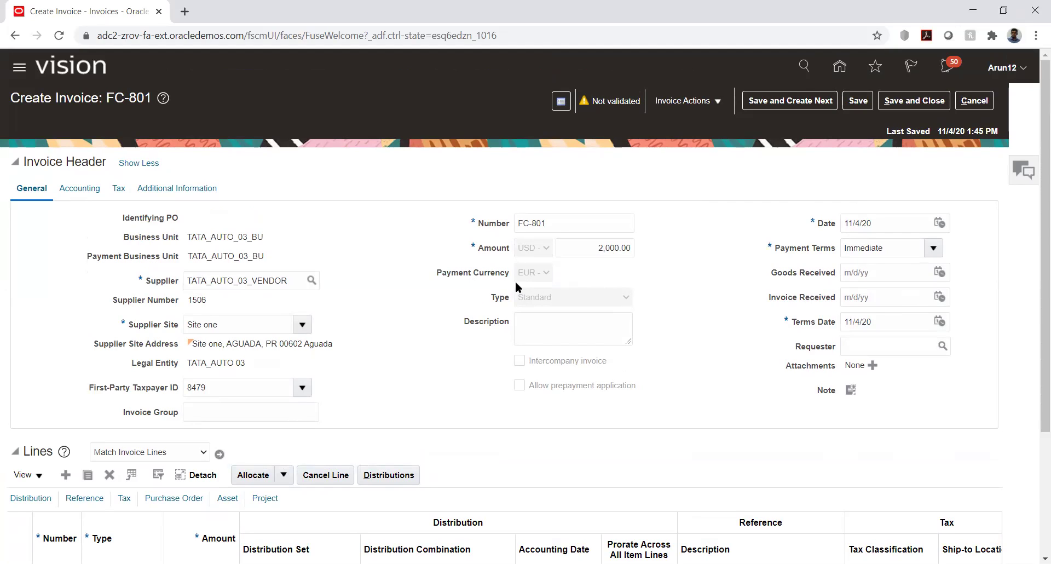
click(855, 103)
click(706, 107)
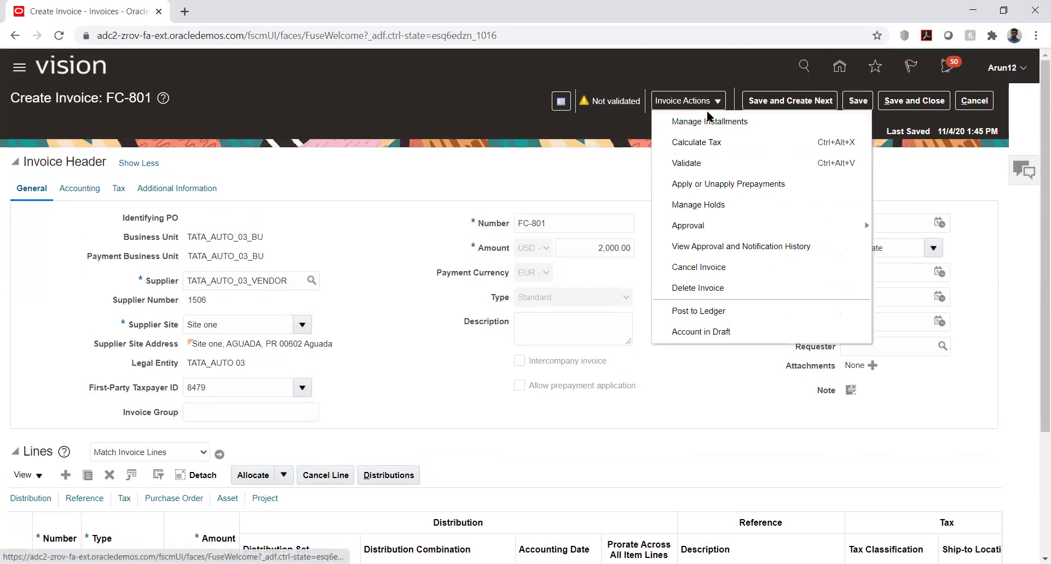
click(688, 163)
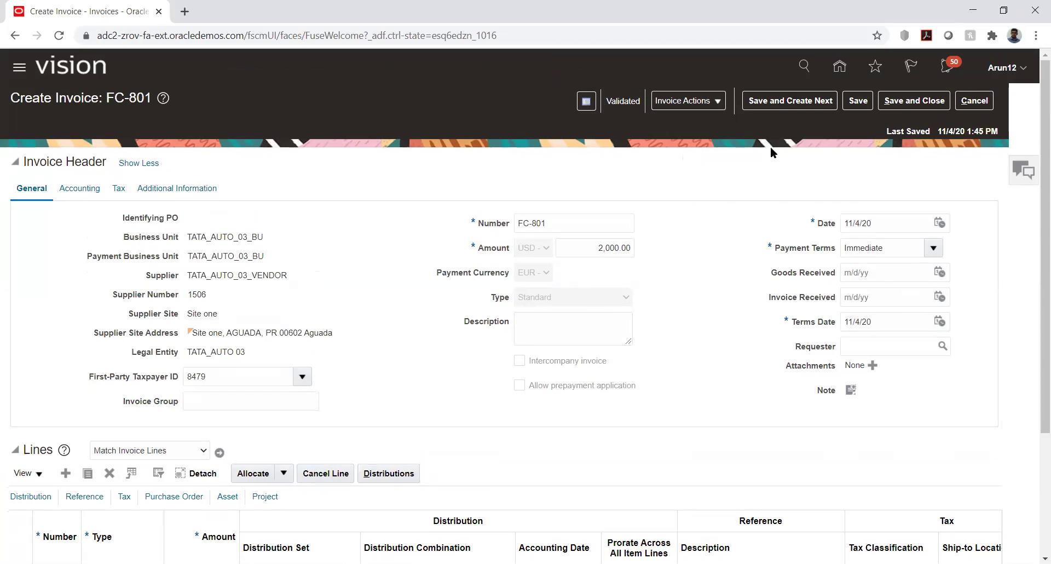
click(906, 106)
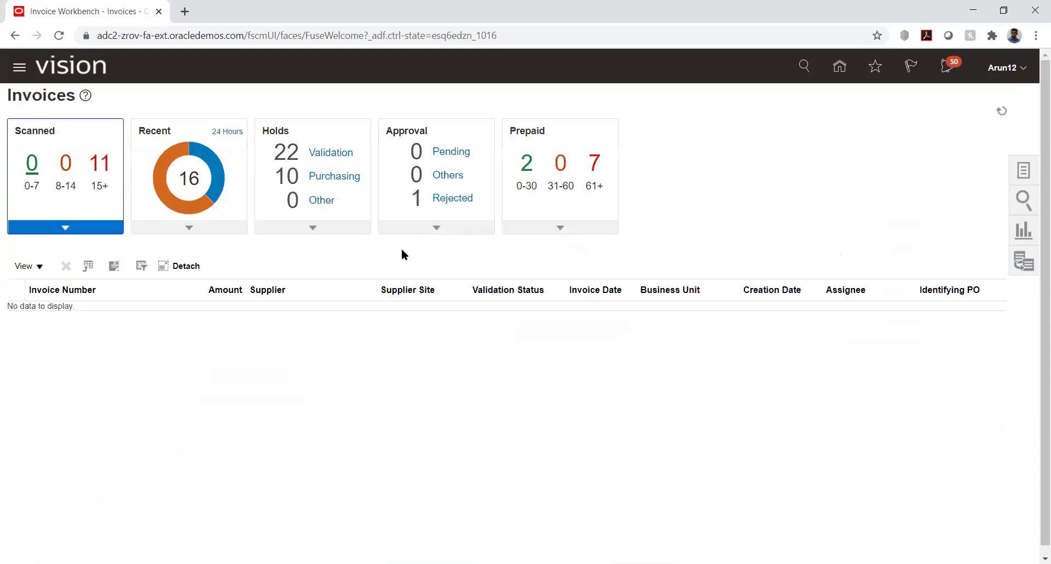
Step: Start a new payment for business unit TATA_AUTO_03_BU and supplier TATA_AUTO_03_VENDOR
click(839, 67)
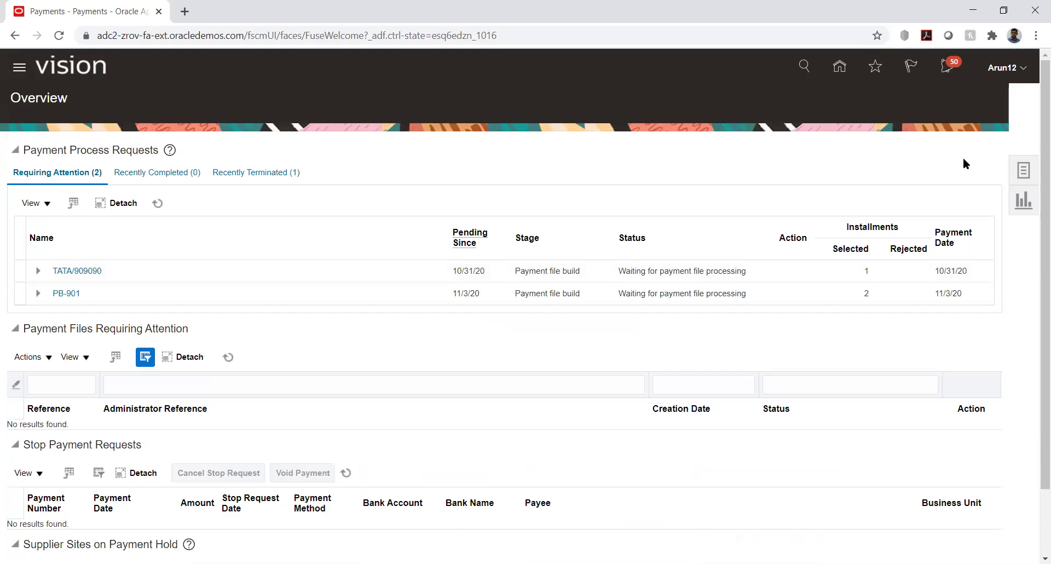
click(1023, 171)
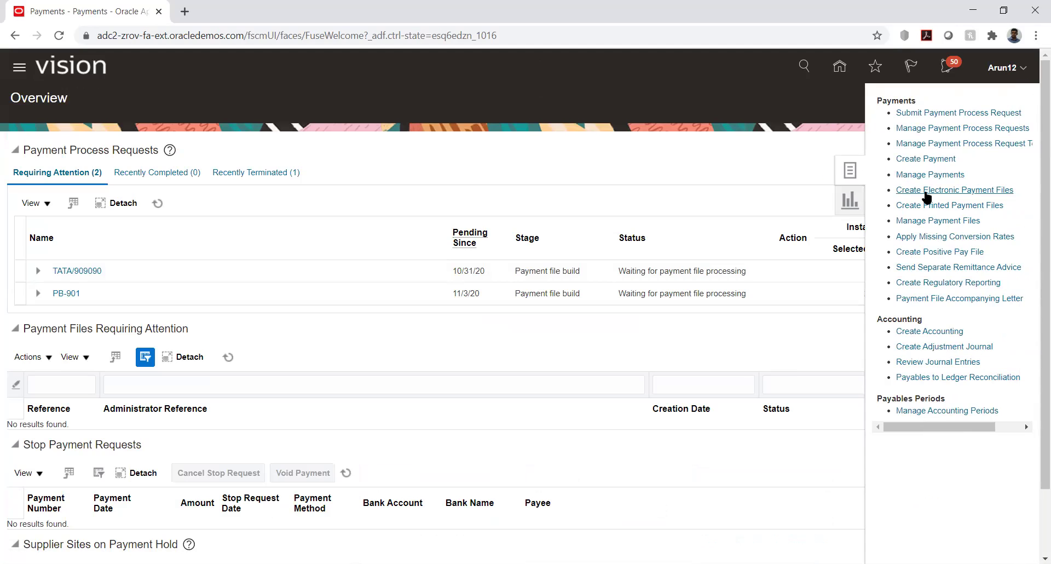
click(923, 159)
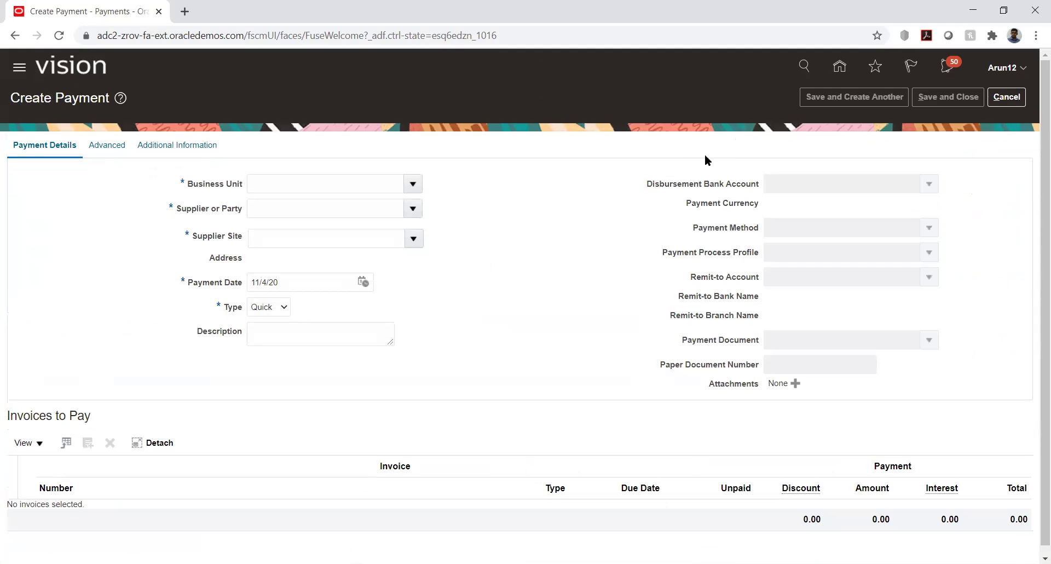
click(381, 187)
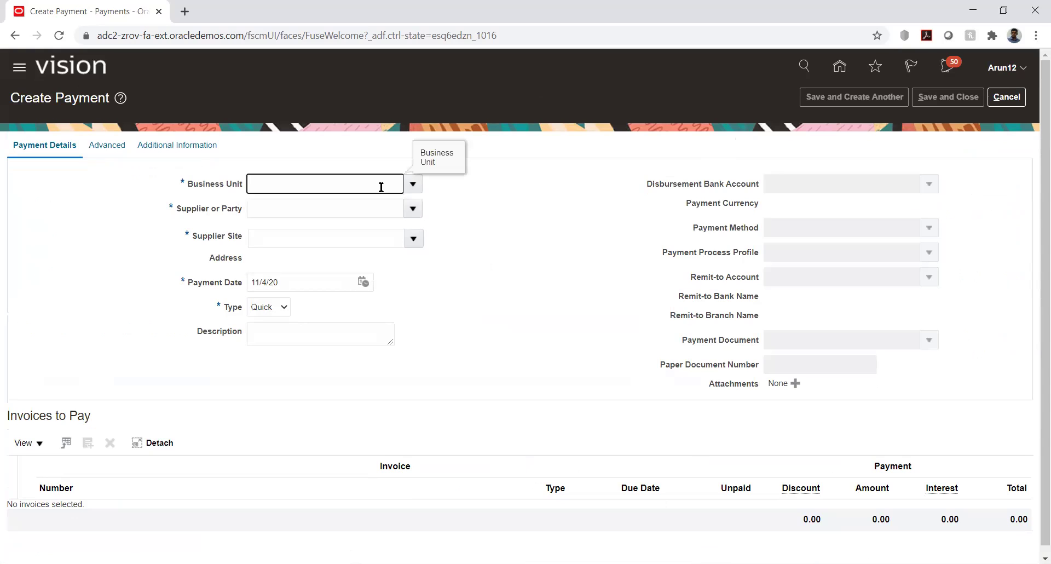
text(tata)
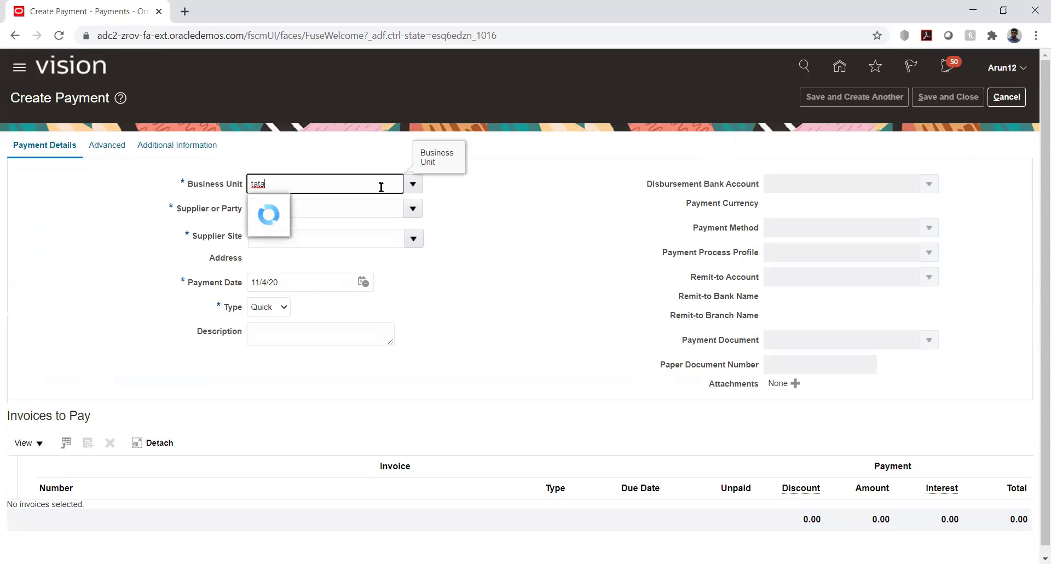
click(310, 287)
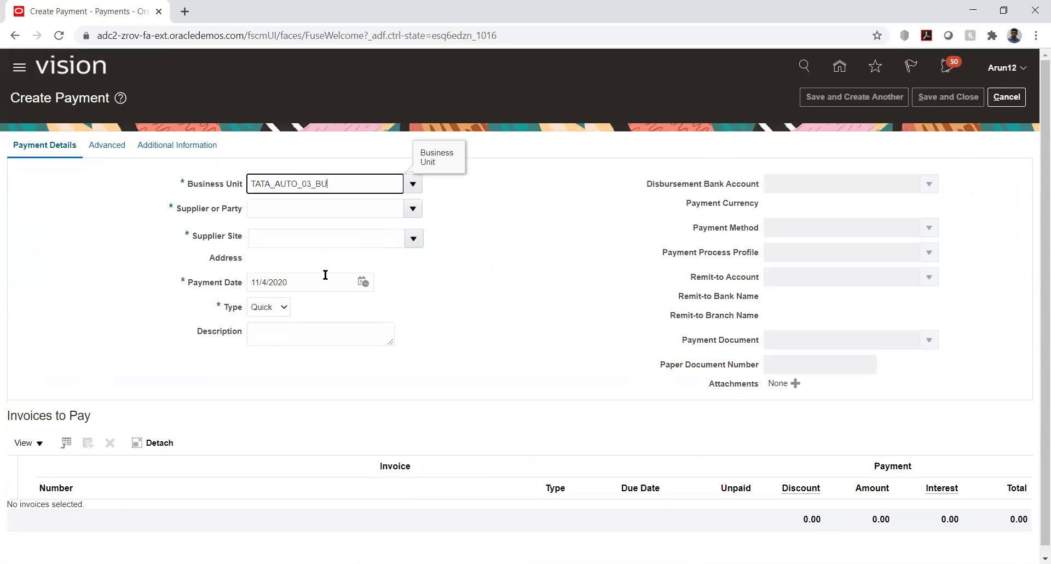
click(383, 206)
text(tata)
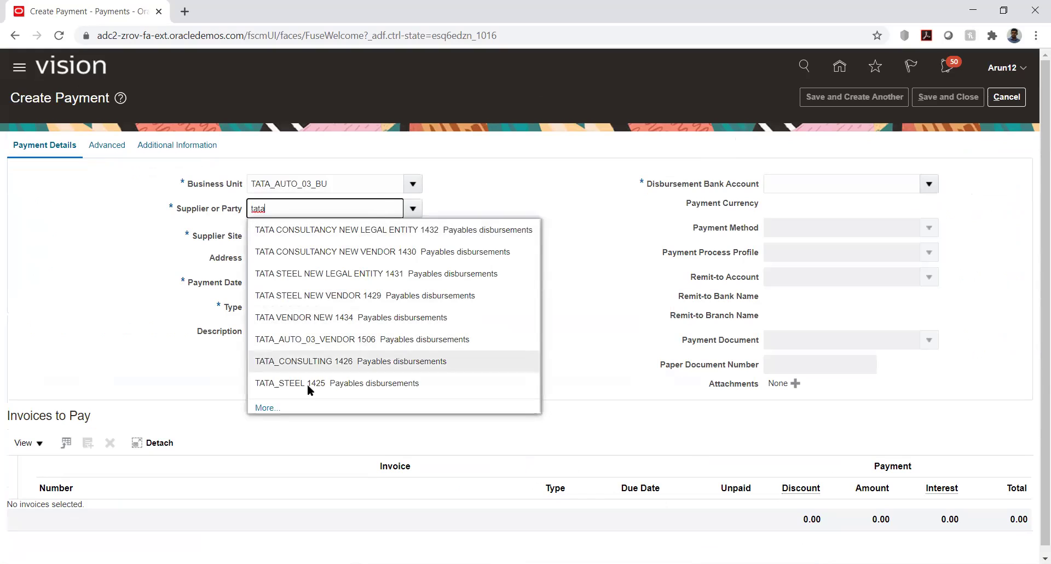
click(309, 340)
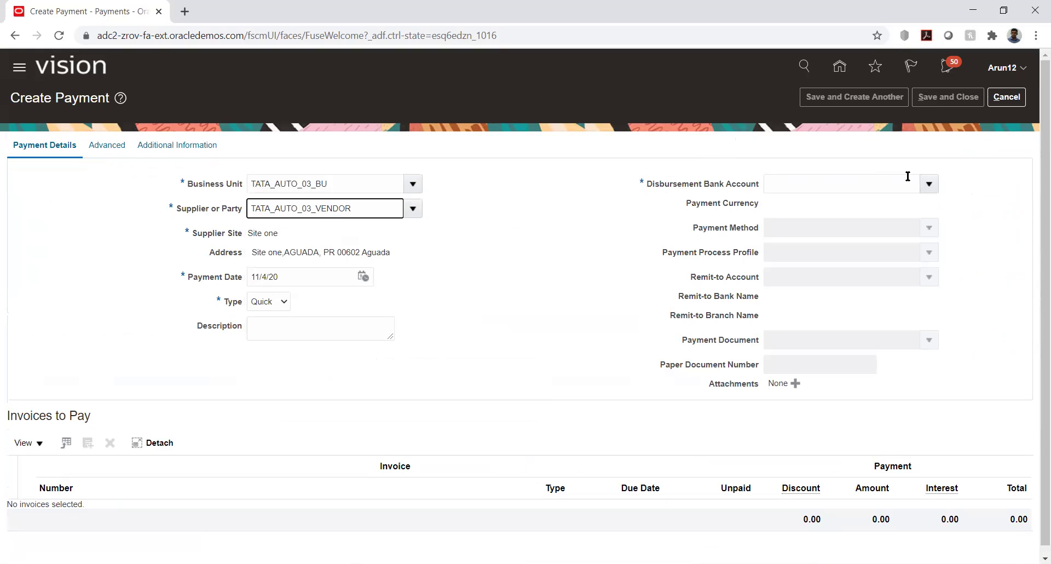
Step: Set the disbursement bank account to TATA_AUTO_03_ACC, the payment currency to EUR - Euro and the payment process profile to TATA_PAY
click(927, 187)
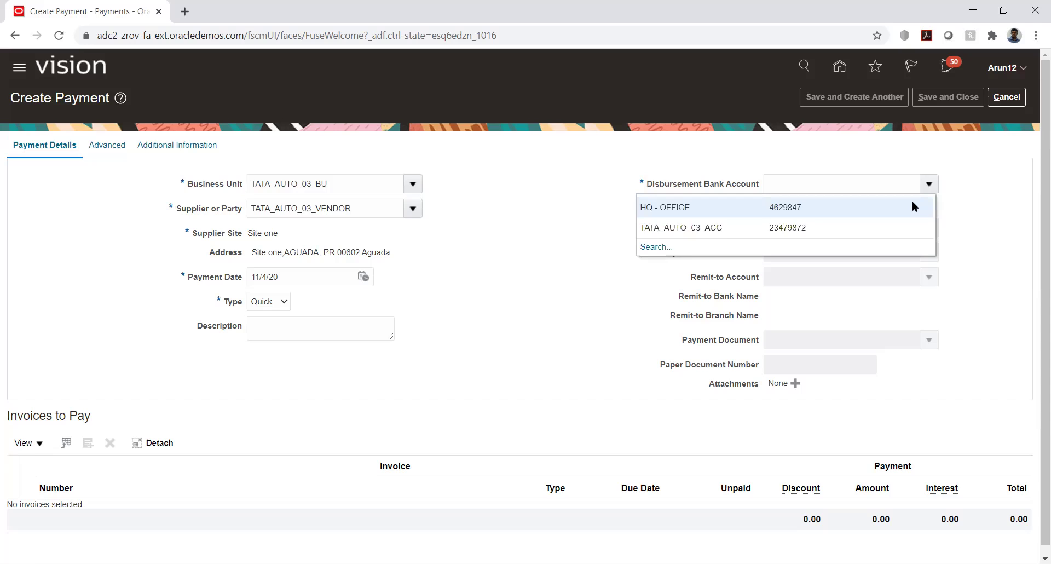
click(765, 224)
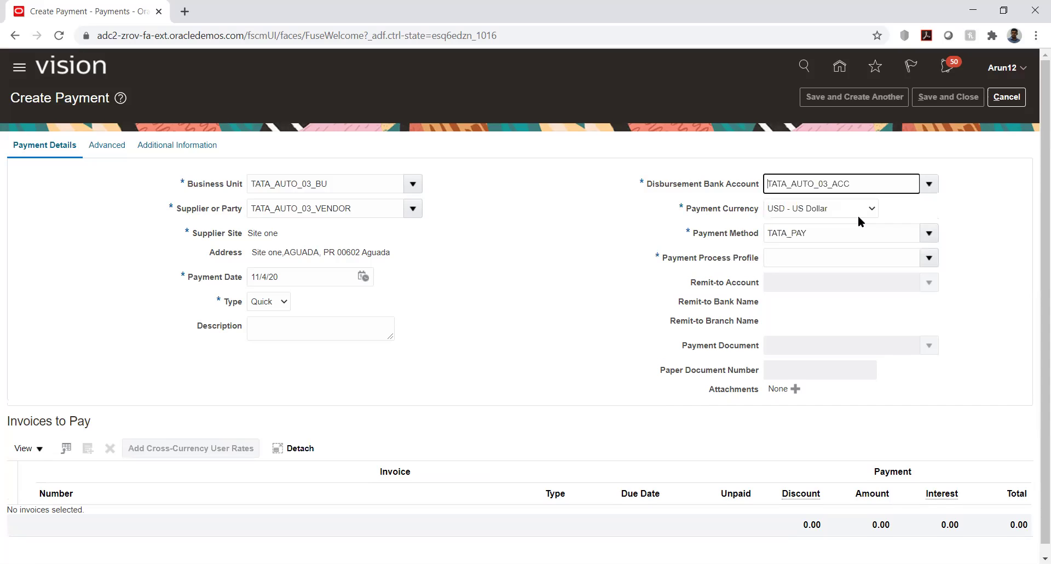
click(849, 207)
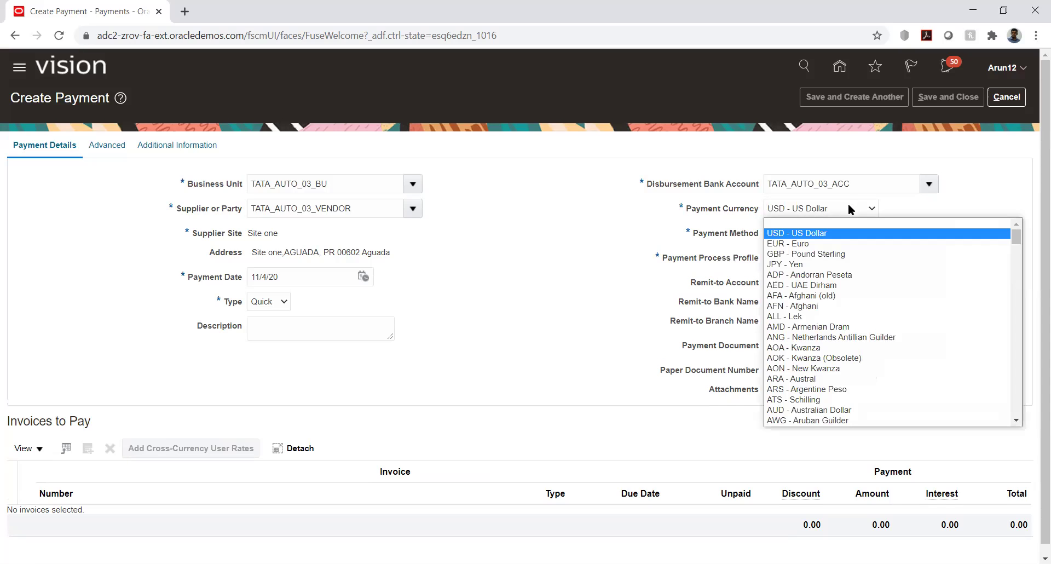
click(813, 244)
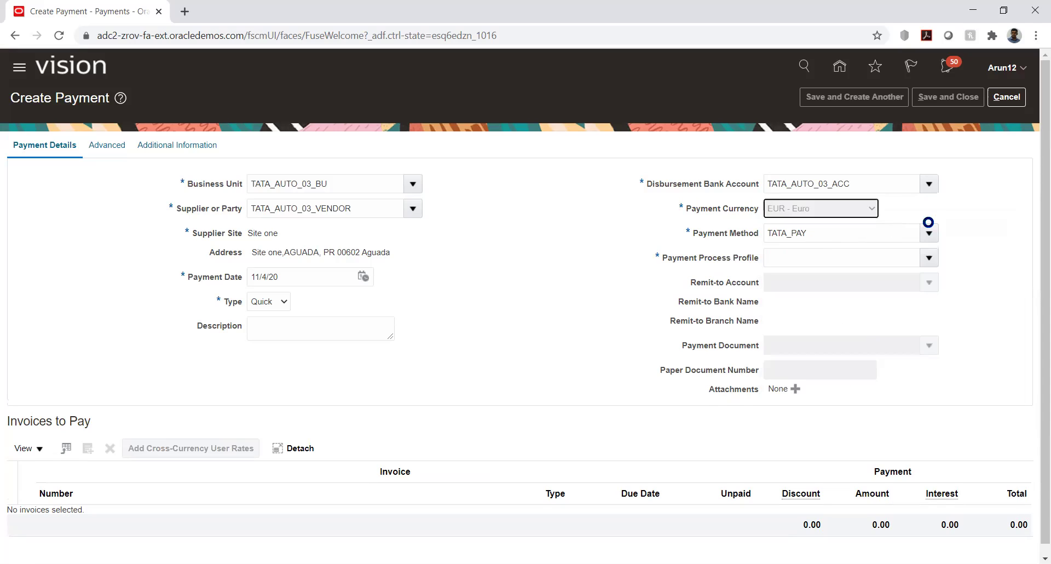
click(928, 258)
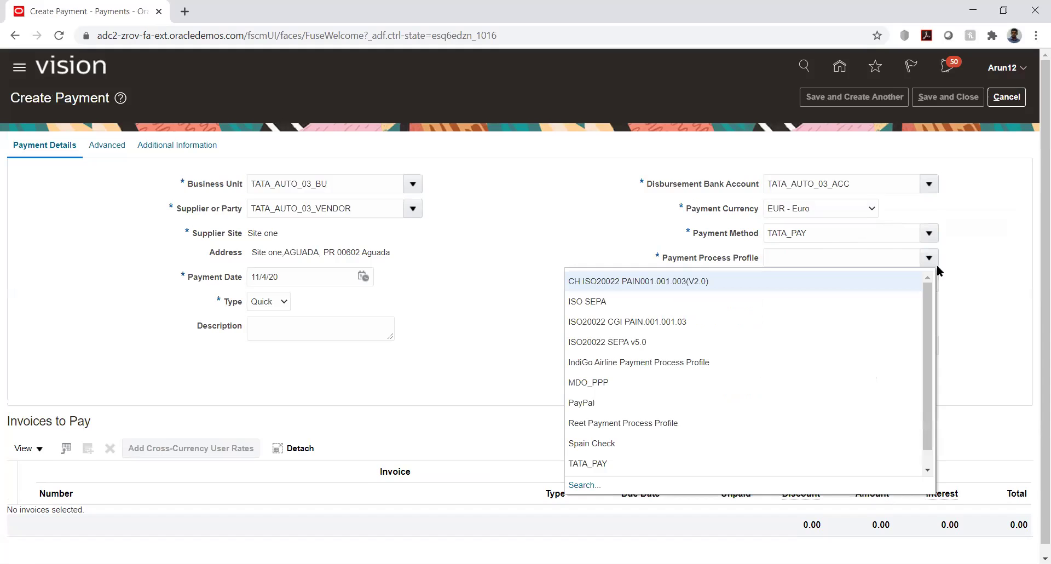
click(598, 462)
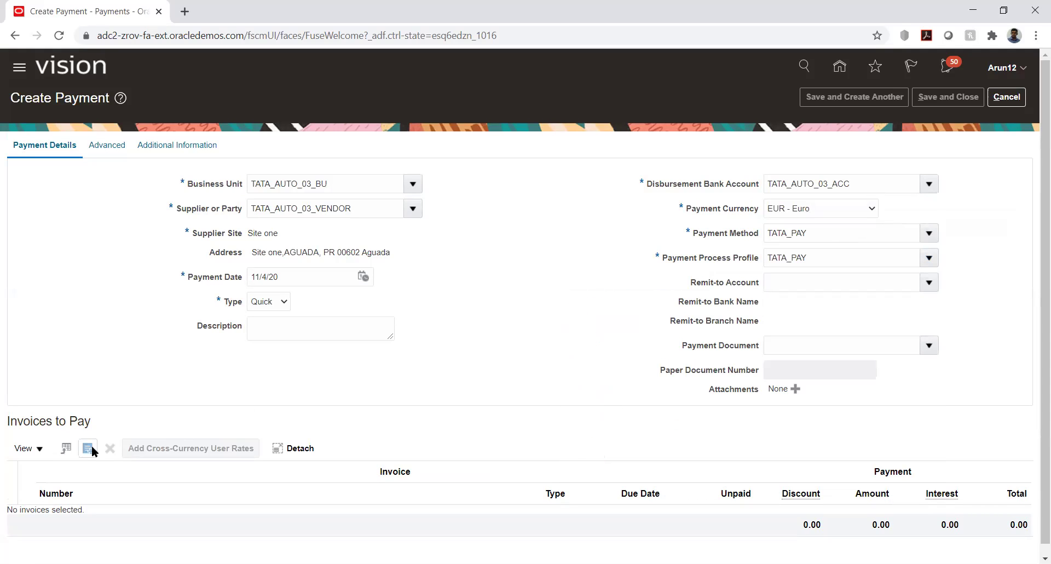
Step: Add invoice FC-801 to the payment's invoices to pay
click(87, 448)
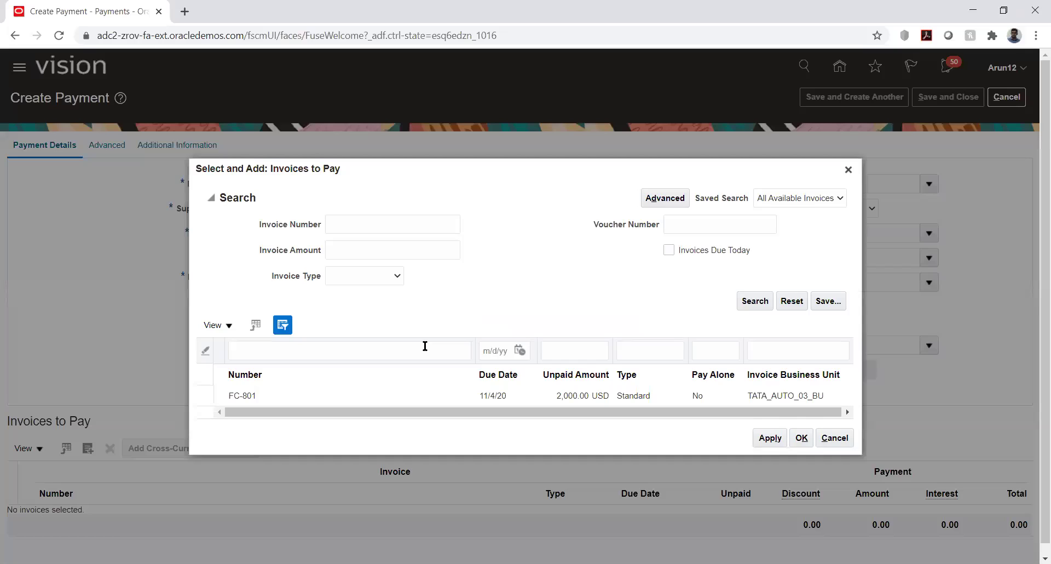
click(295, 397)
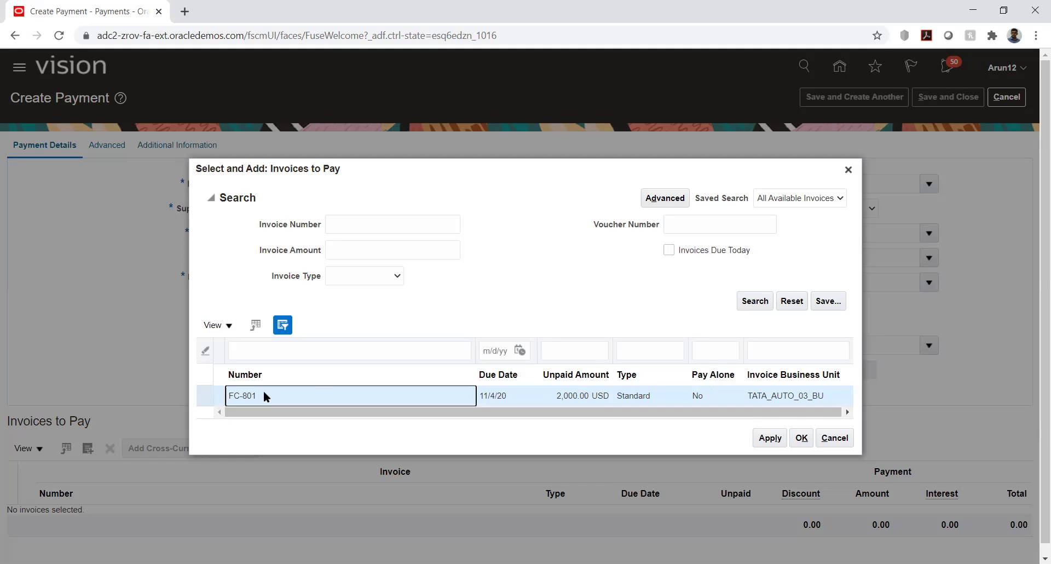
click(757, 439)
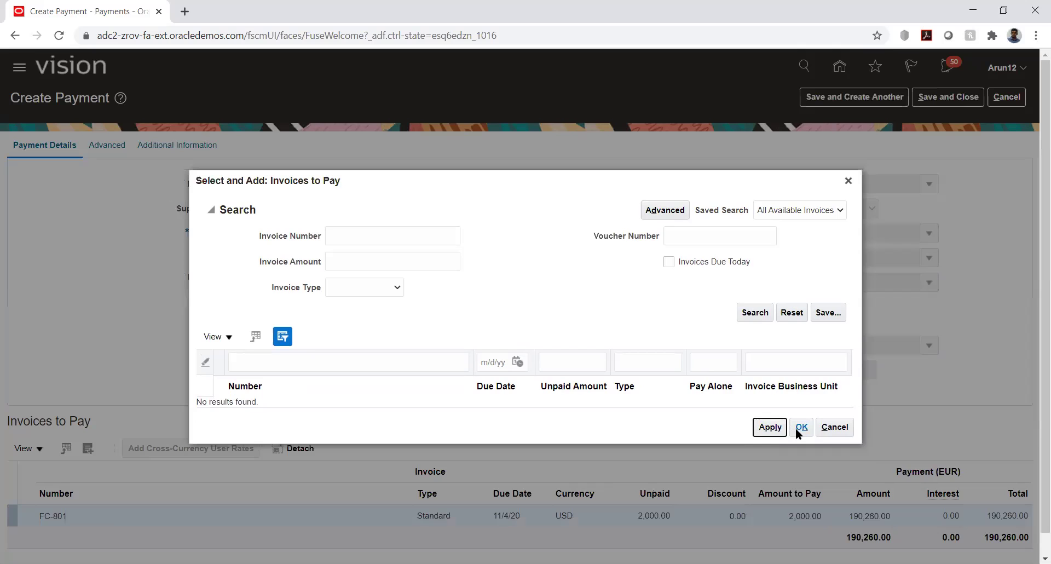
click(800, 427)
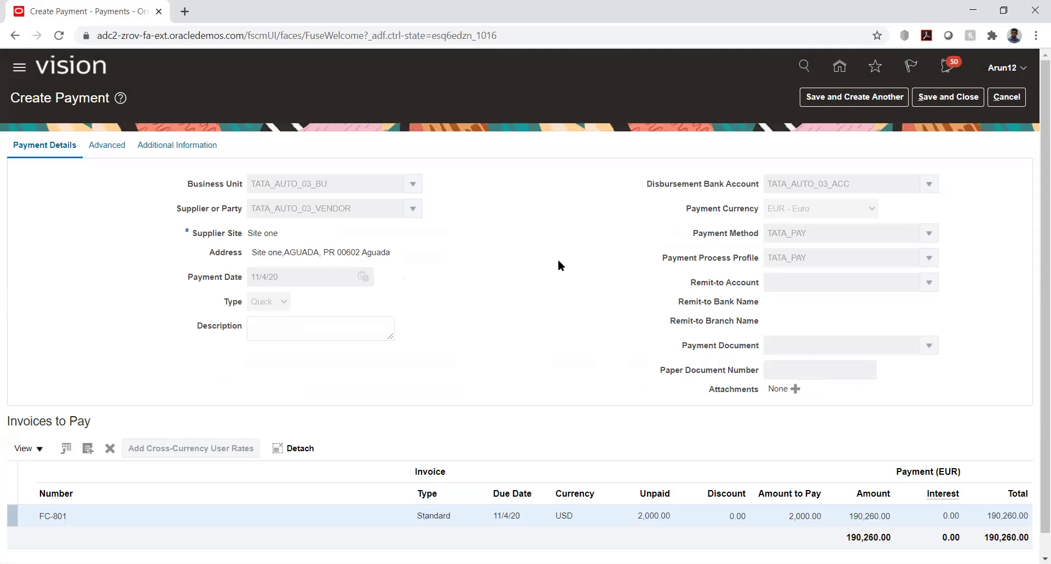
Step: Save and close the payment, copying the payment number from the confirmation
scroll(558, 265, down, 1)
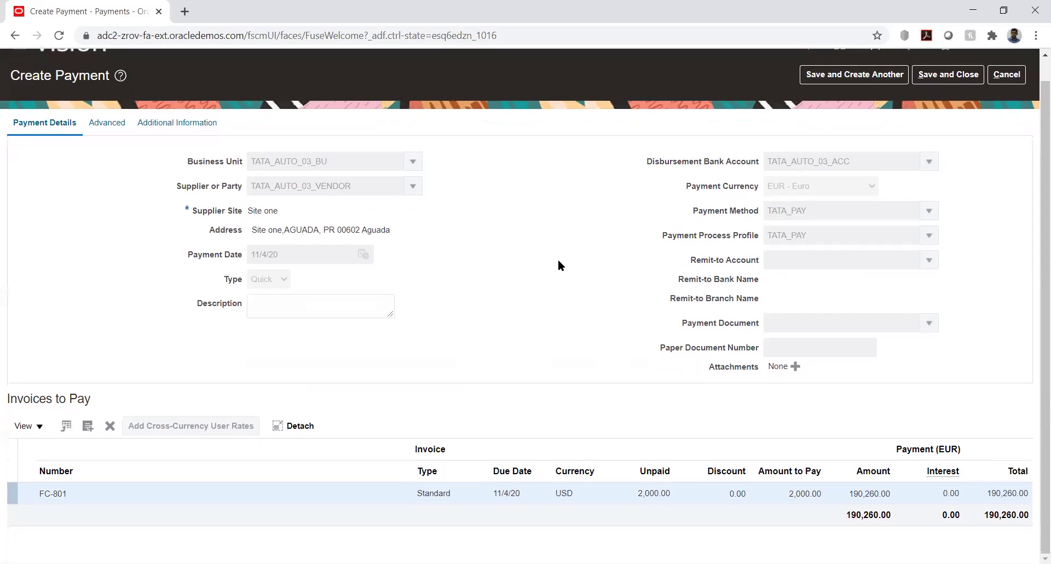
scroll(559, 261, up, 1)
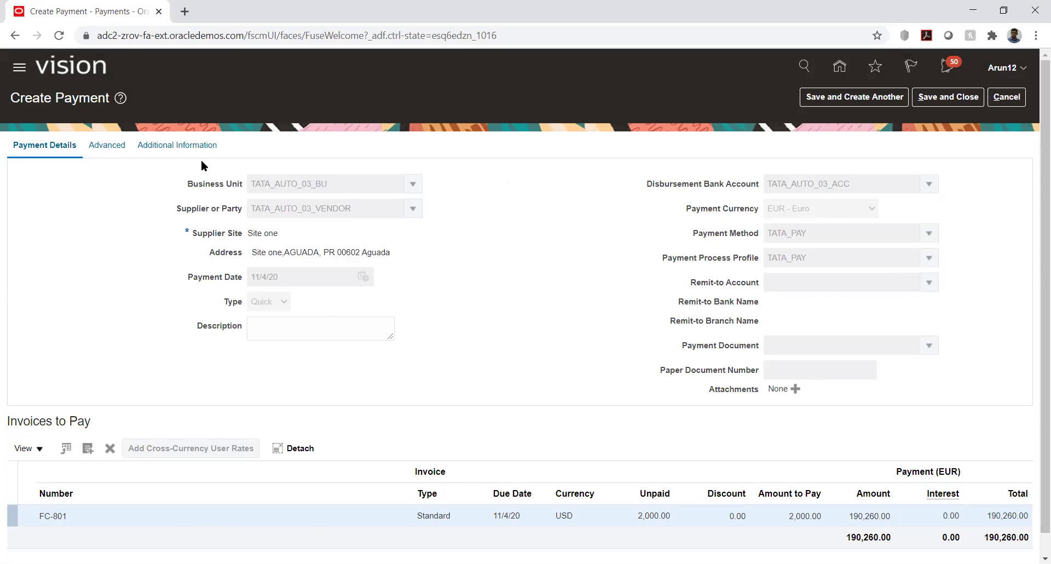
click(944, 103)
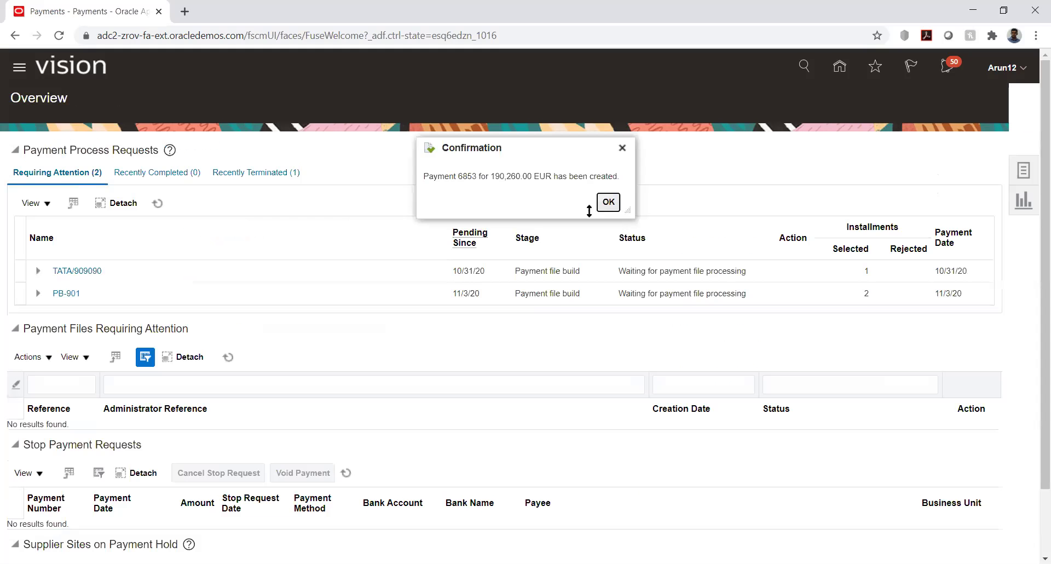
double_click(466, 178)
click(607, 204)
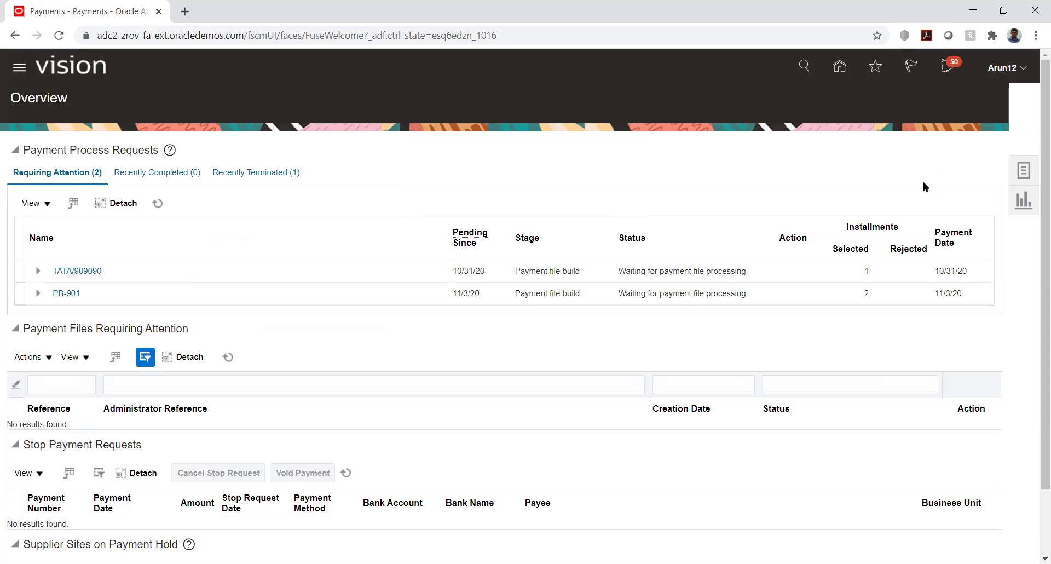
Step: Search the existing payments for payment number 6853
click(1018, 174)
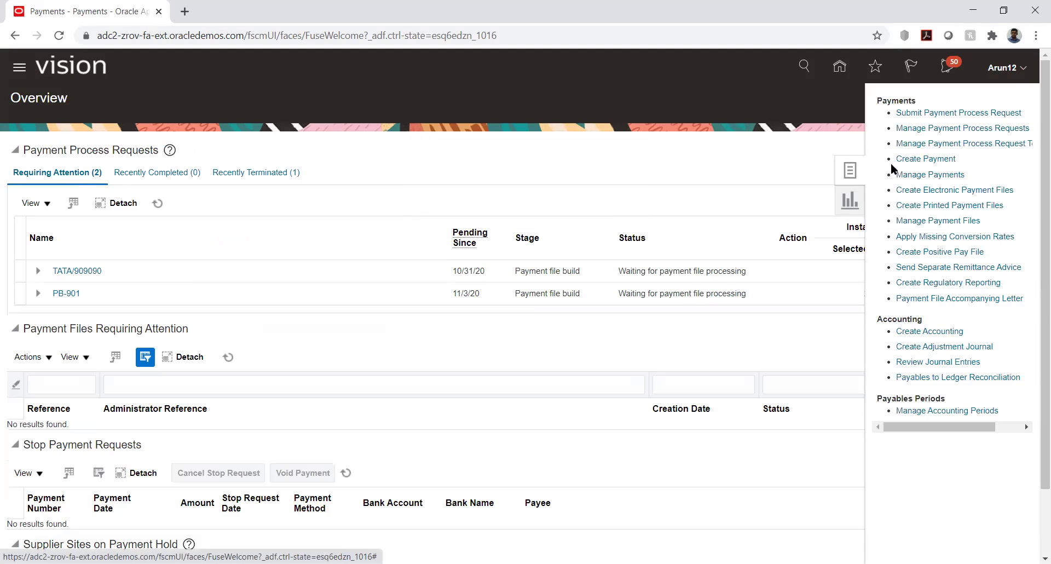
click(905, 175)
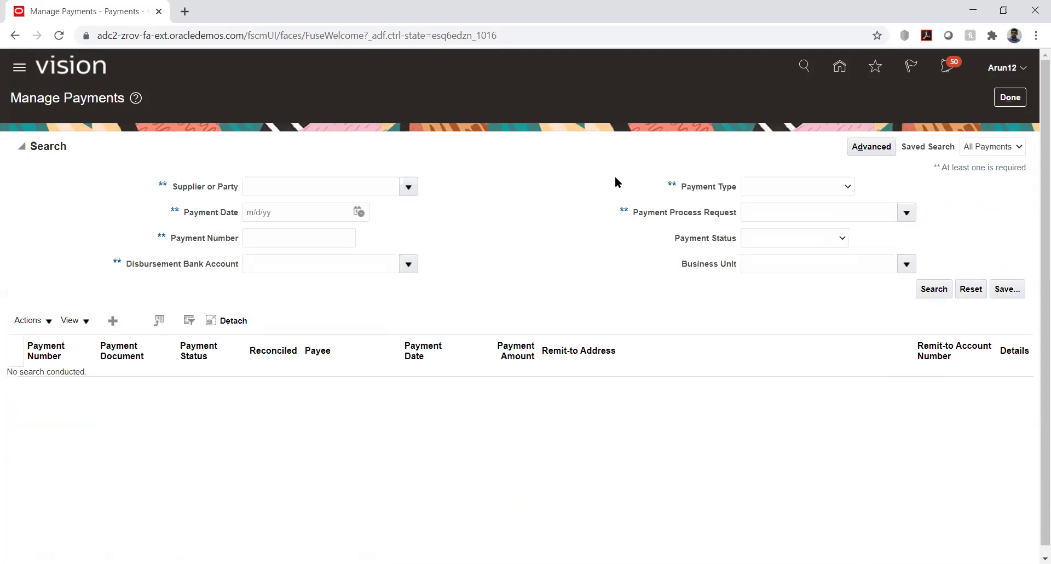
click(263, 236)
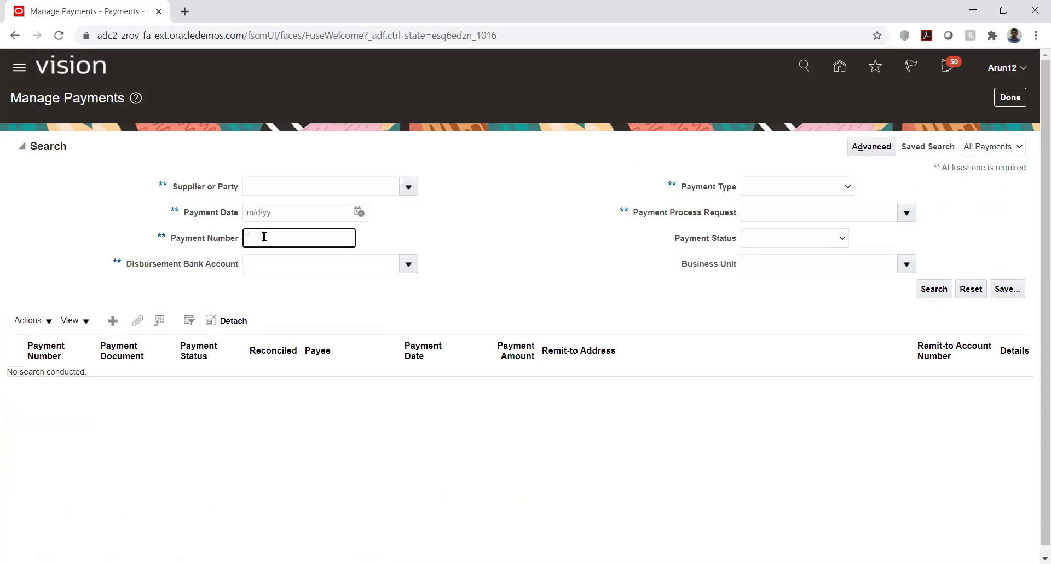
click(937, 290)
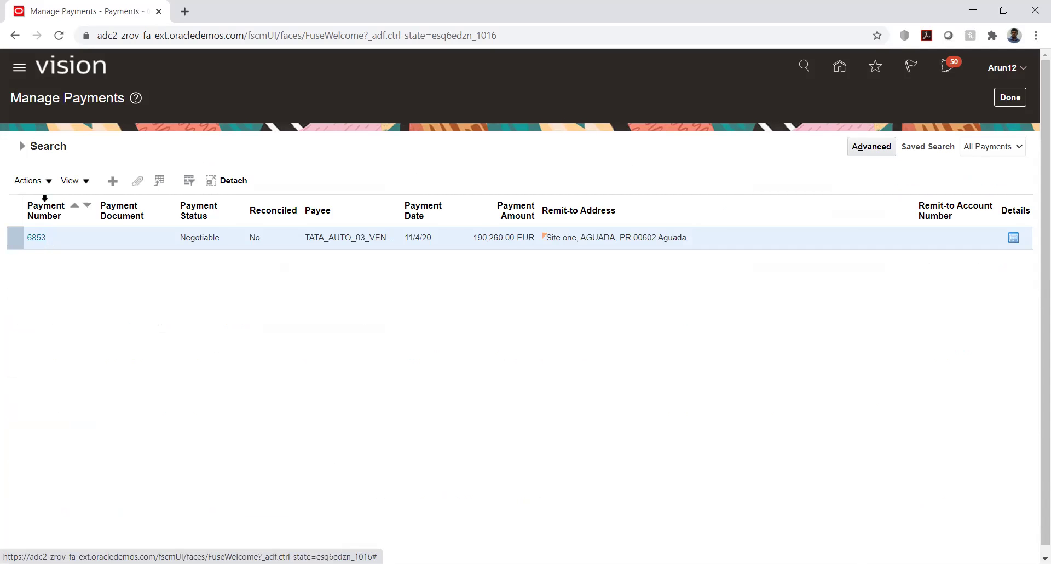
Step: Try to post payment 6853 to the ledger and examine its accounting lines for errors
click(44, 183)
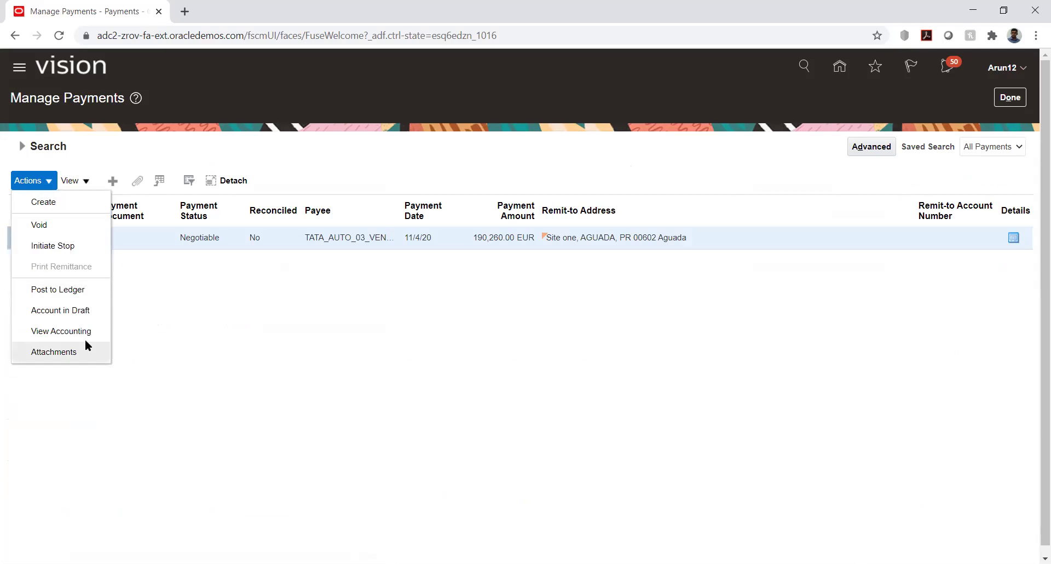
click(93, 289)
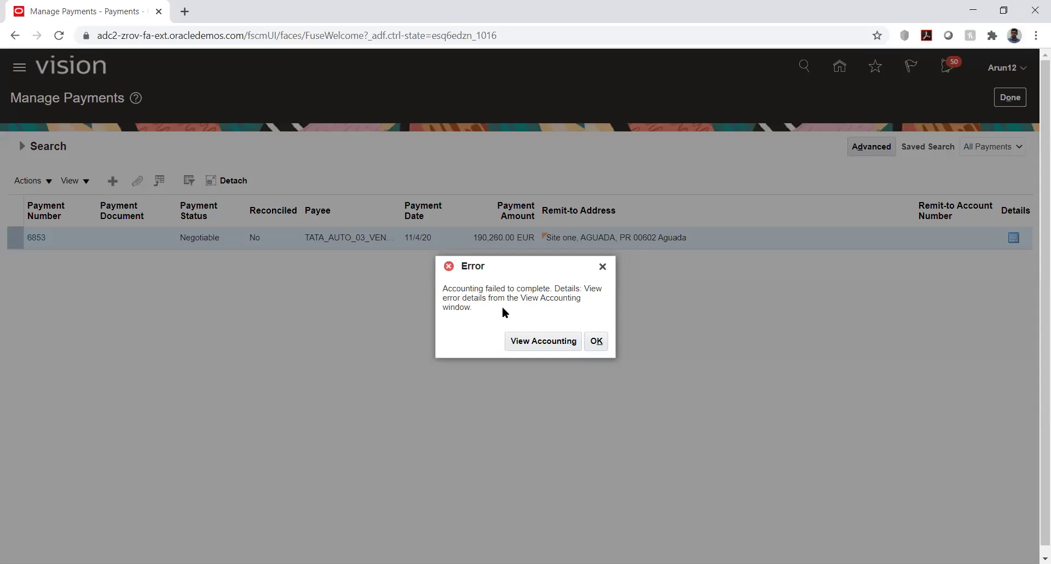
click(527, 340)
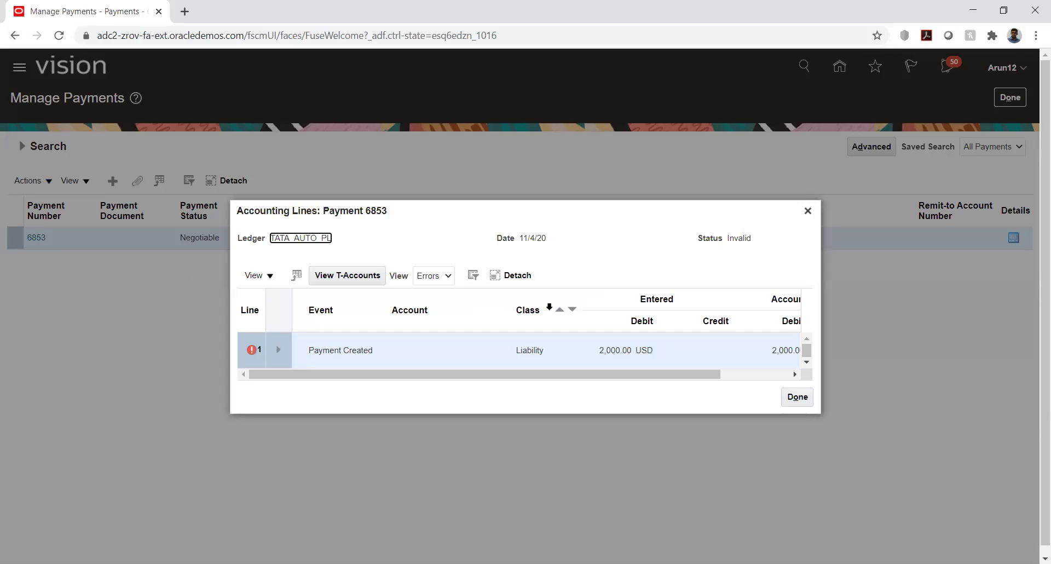
drag(551, 373, 694, 399)
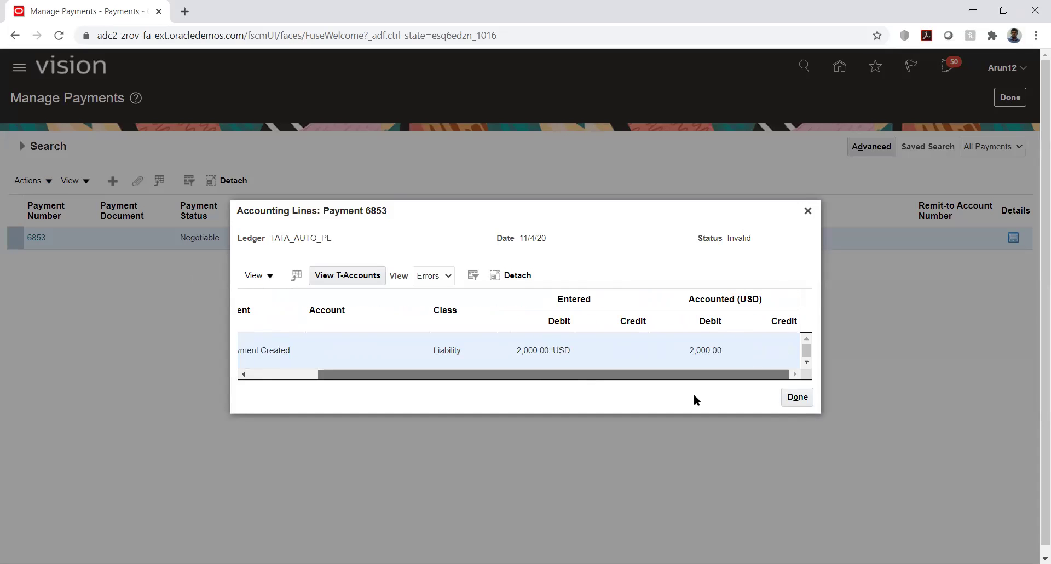
drag(615, 375, 543, 359)
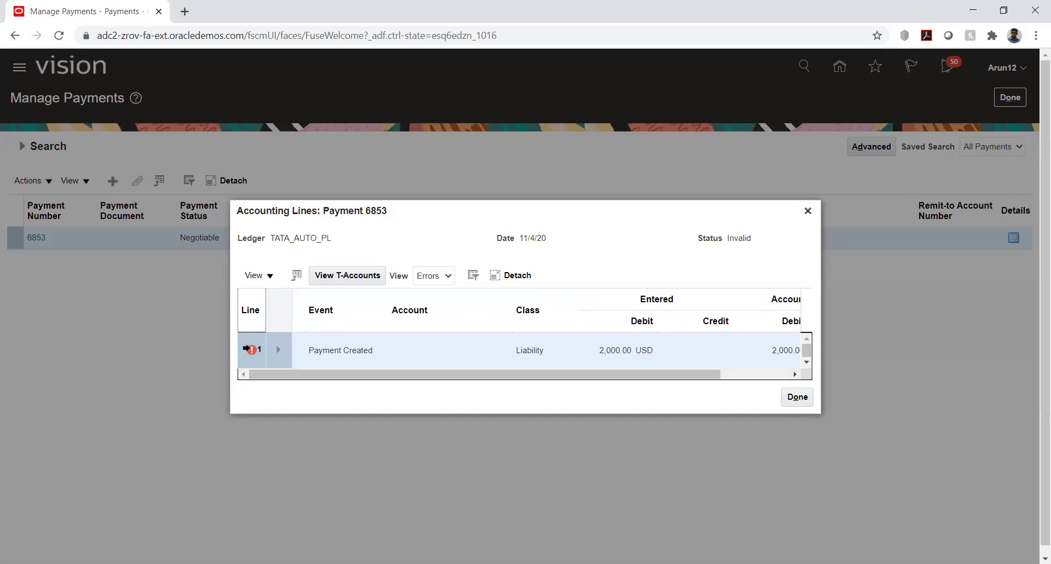
Step: Expand the error line in payment 6853's accounting lines to read its message, and close the accounting lines
click(246, 348)
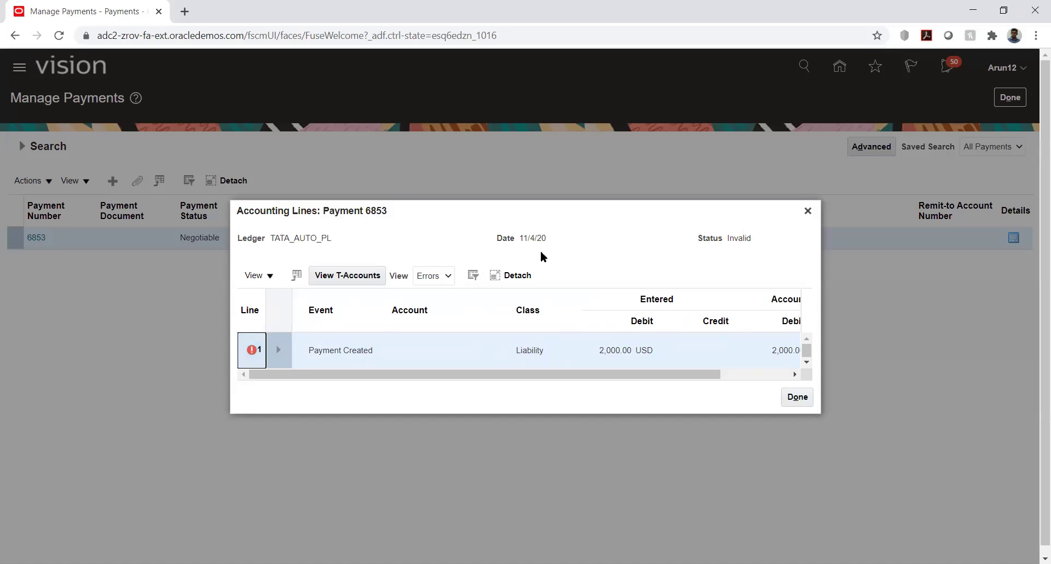
click(819, 409)
click(244, 349)
click(276, 348)
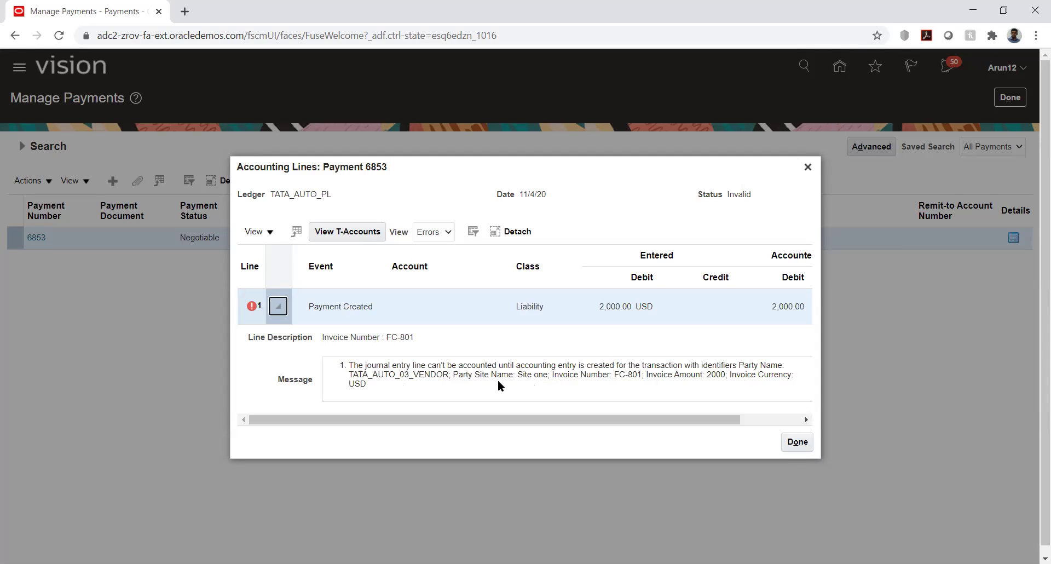
click(789, 441)
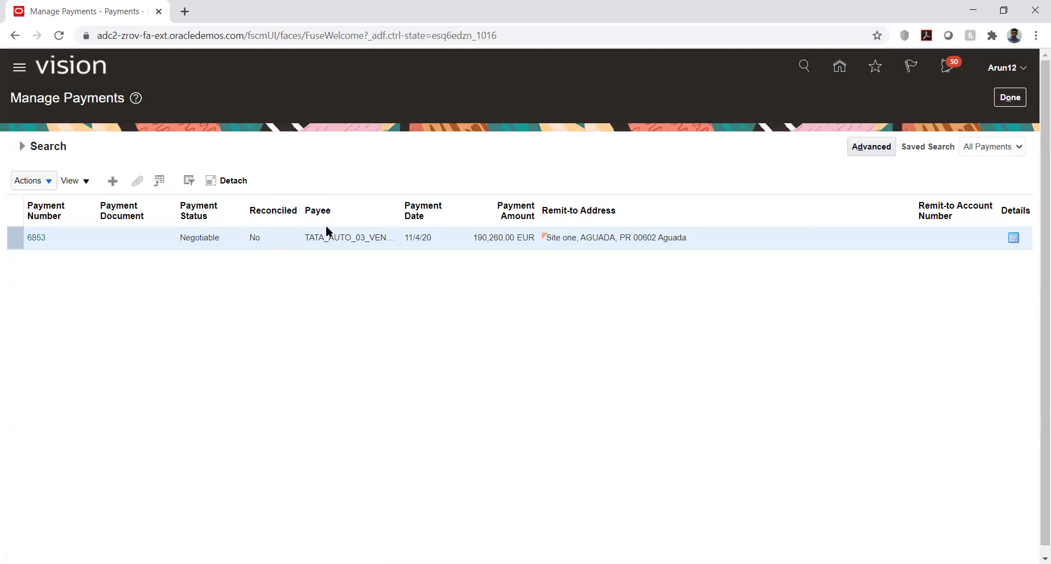
Step: Leave payment management, search the invoices for invoice number FC-801 and open that invoice
click(1006, 98)
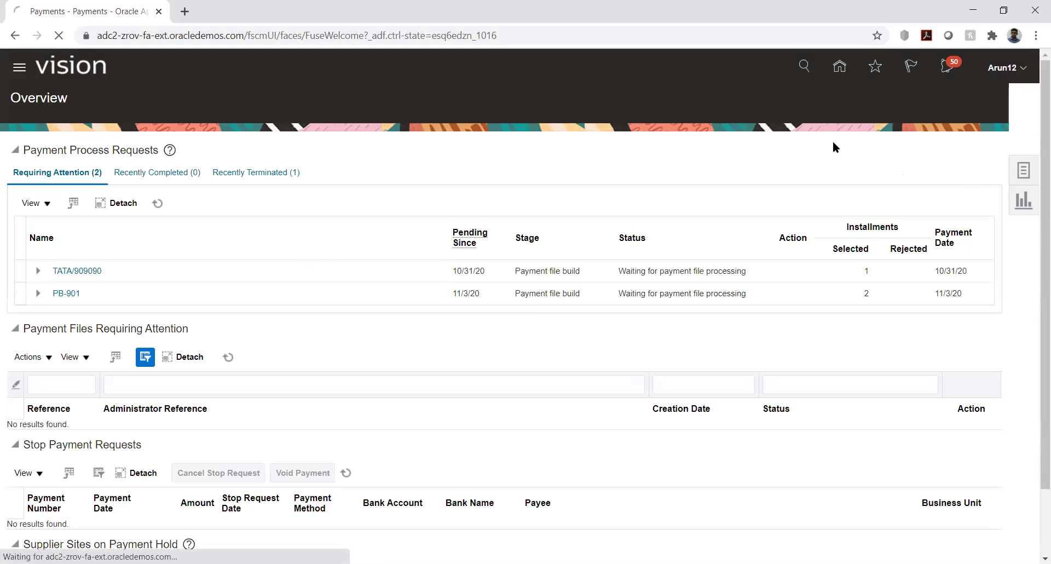
click(837, 70)
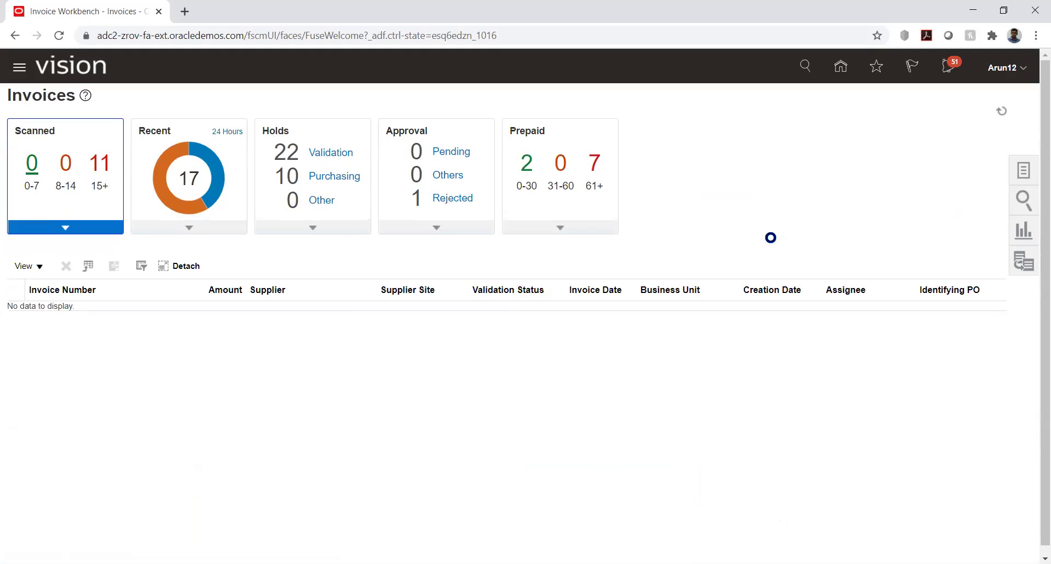
click(926, 158)
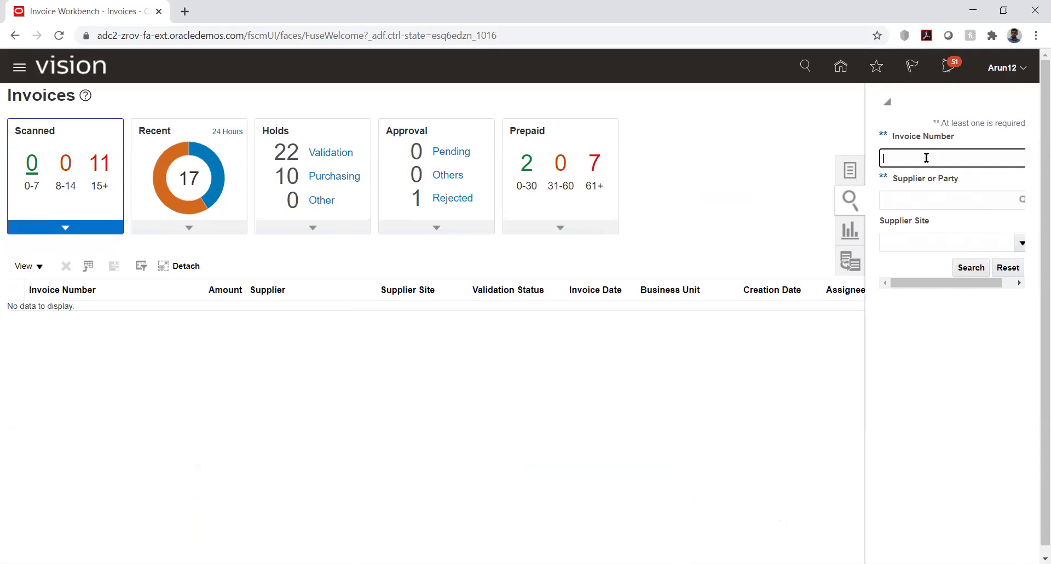
text(FC-801)
key(Return)
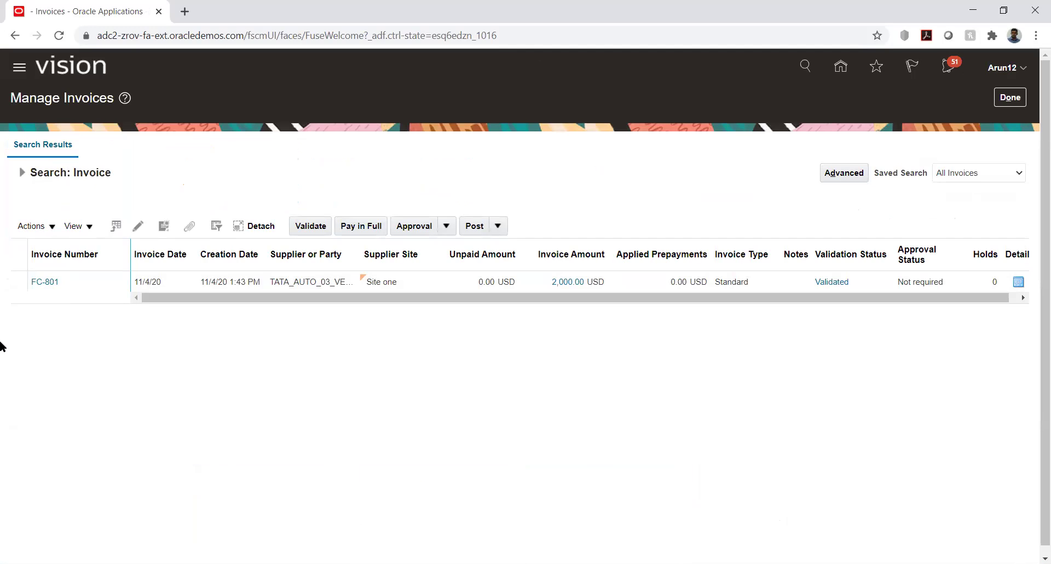
click(44, 282)
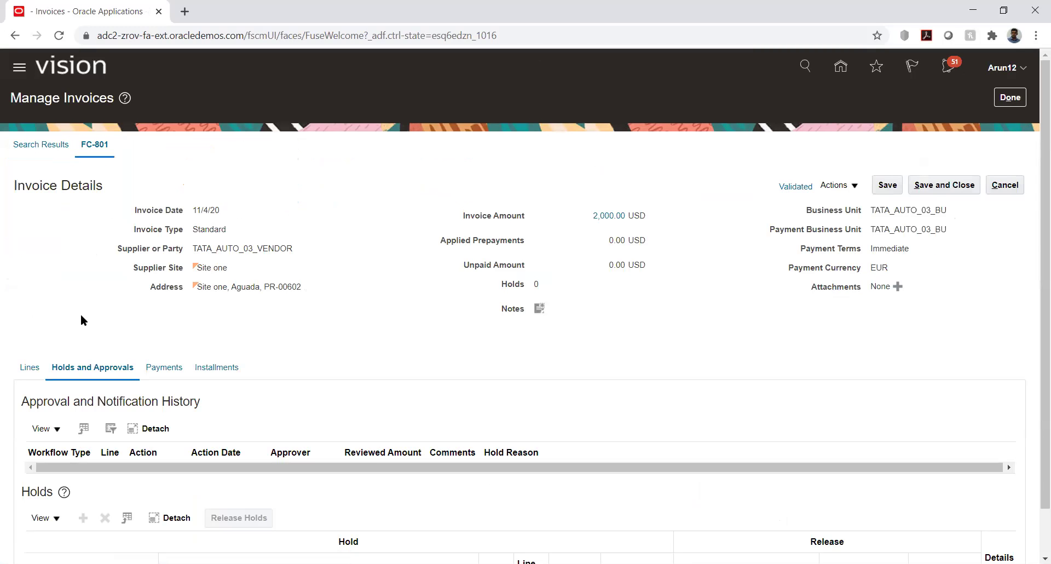
Step: Open invoice FC-801 for editing, post it to the ledger, and save and close it
click(854, 185)
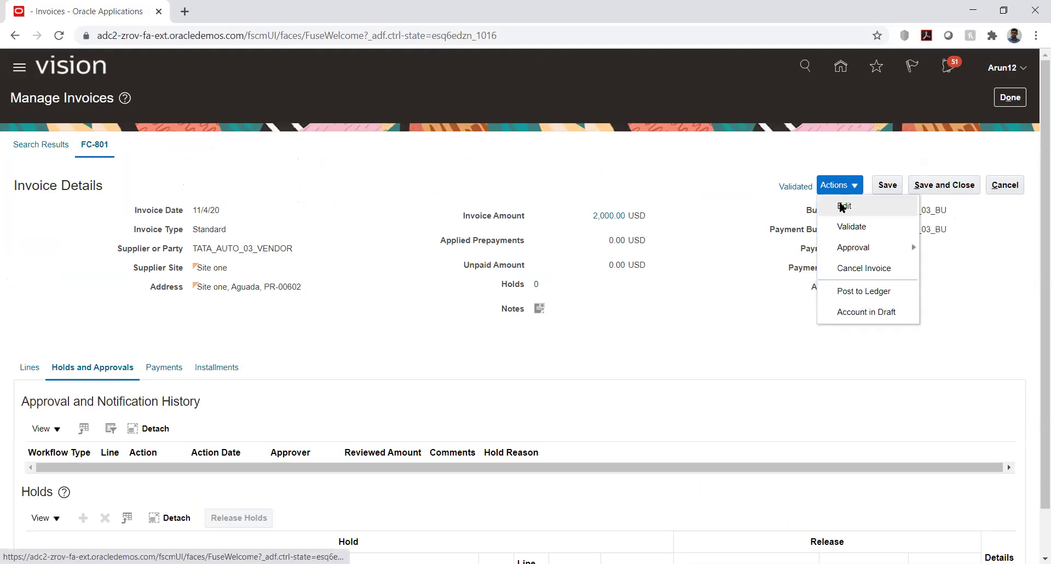
click(842, 207)
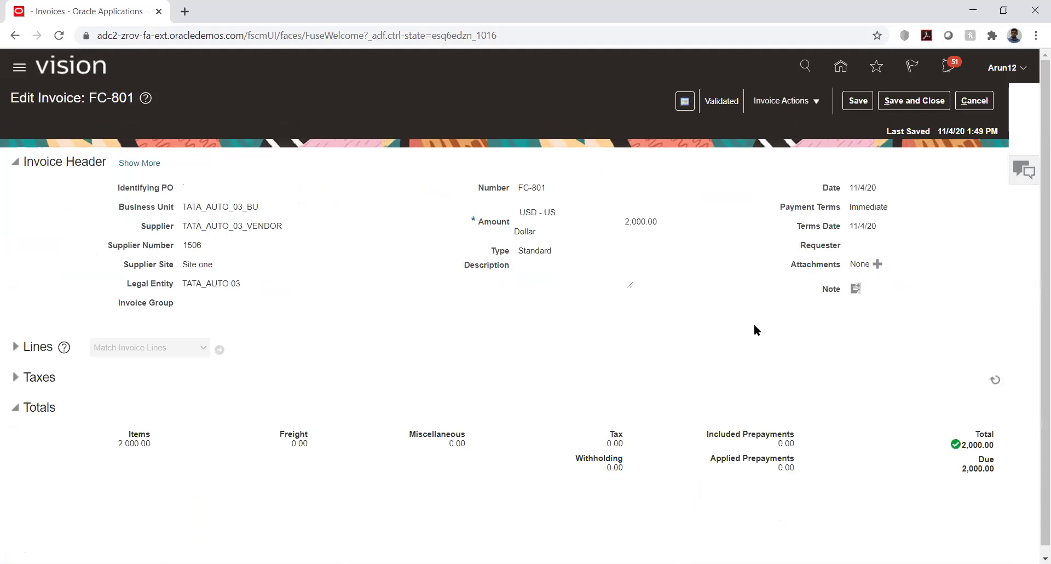
click(789, 106)
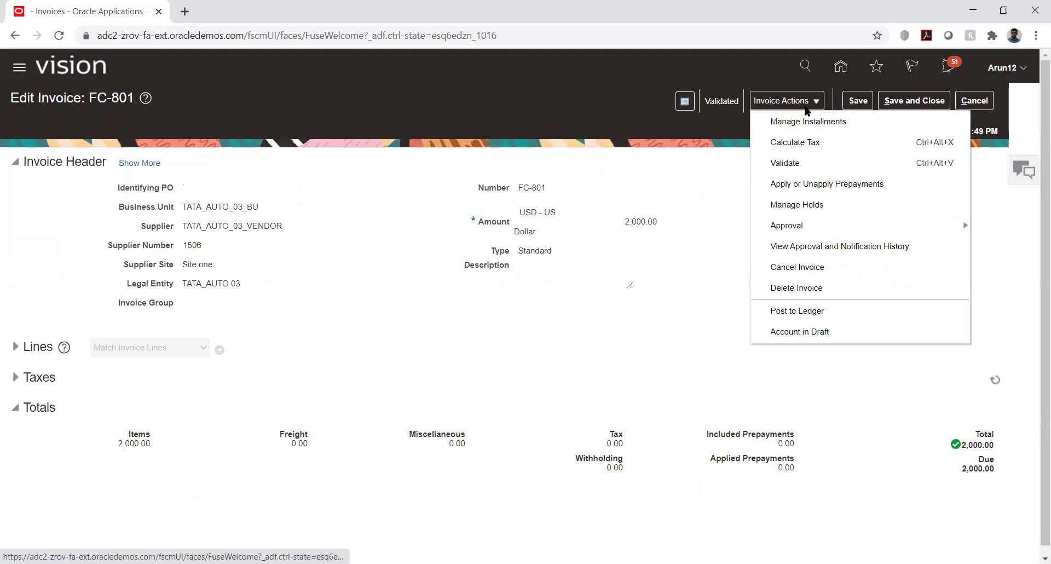
click(794, 309)
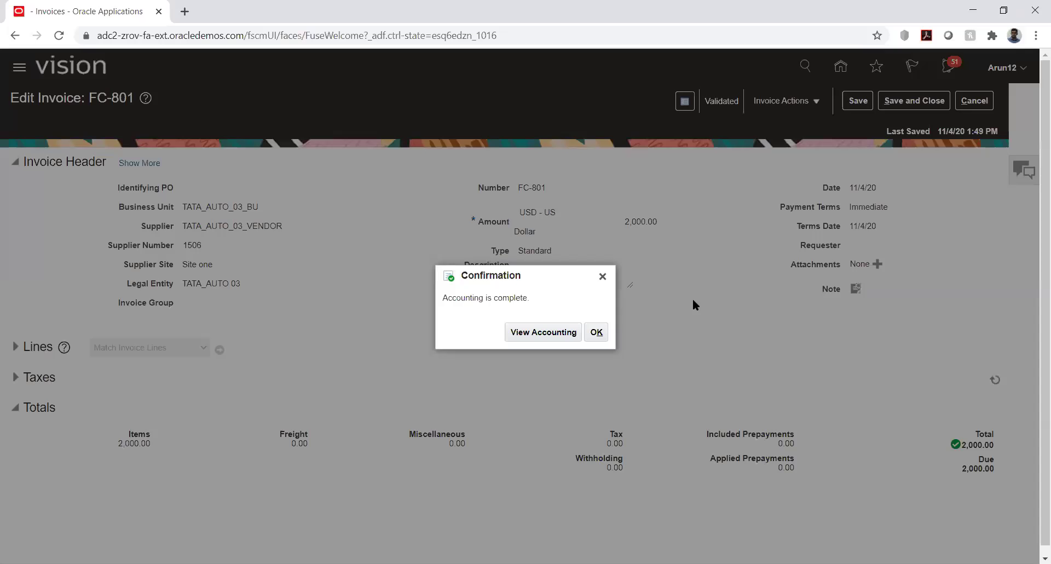
click(596, 332)
click(902, 101)
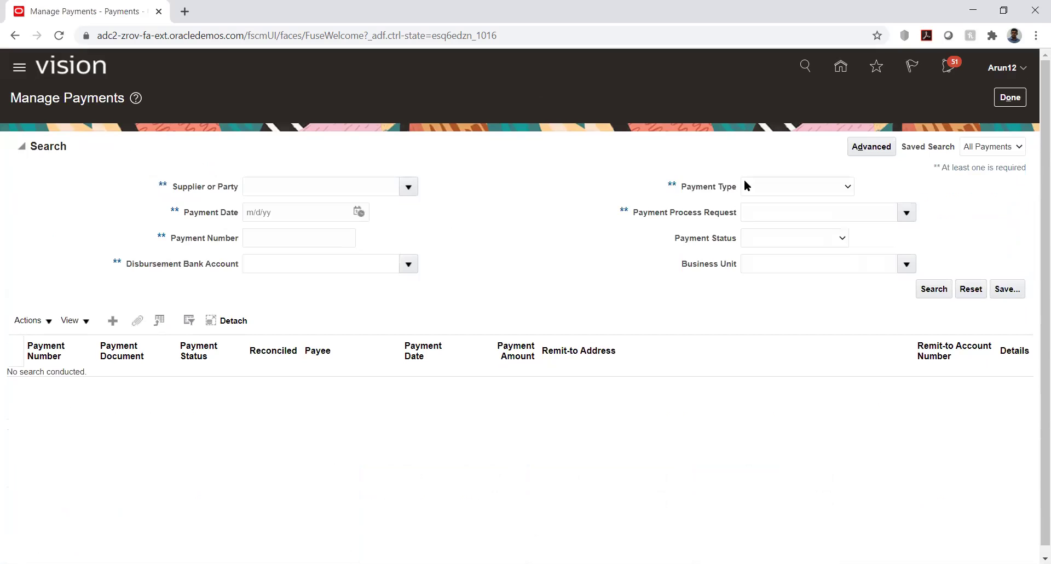
Step: Search the existing payments for payment number 6853 and open that payment's details
click(288, 242)
text(6853)
click(936, 288)
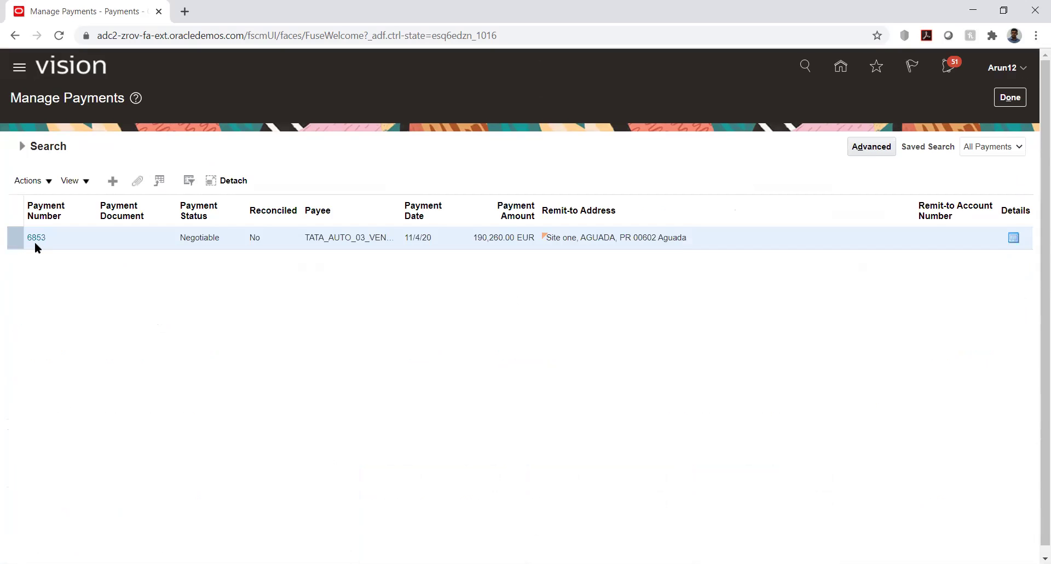
click(36, 239)
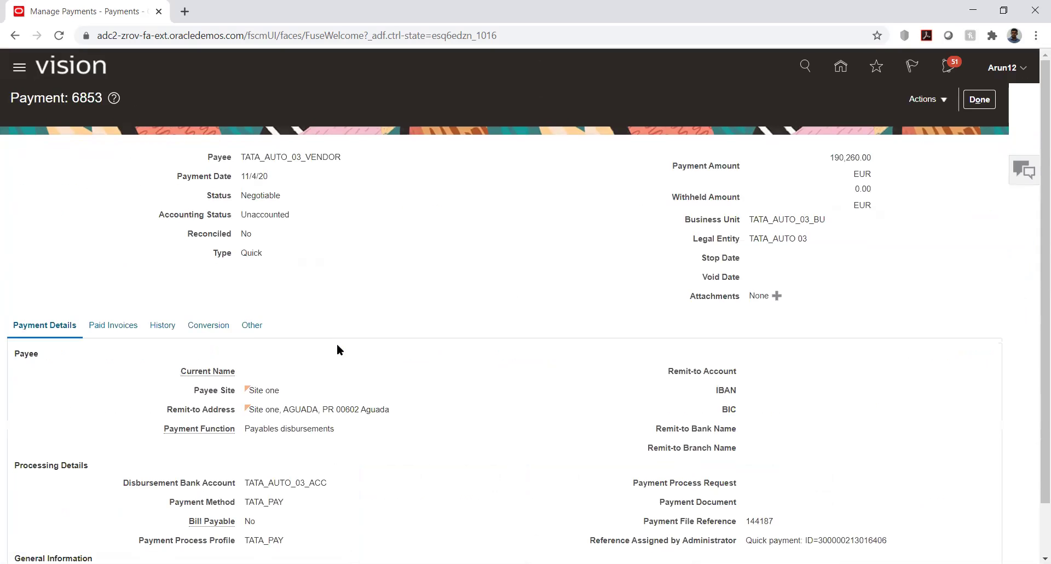
Step: Try again to post payment 6853 to the ledger and open its accounting lines
click(940, 102)
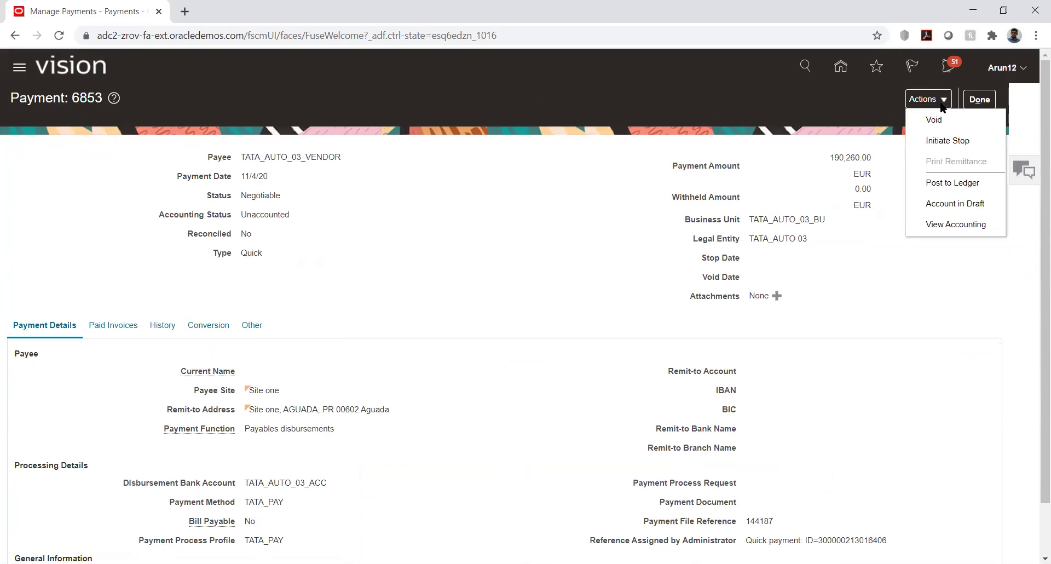
click(941, 182)
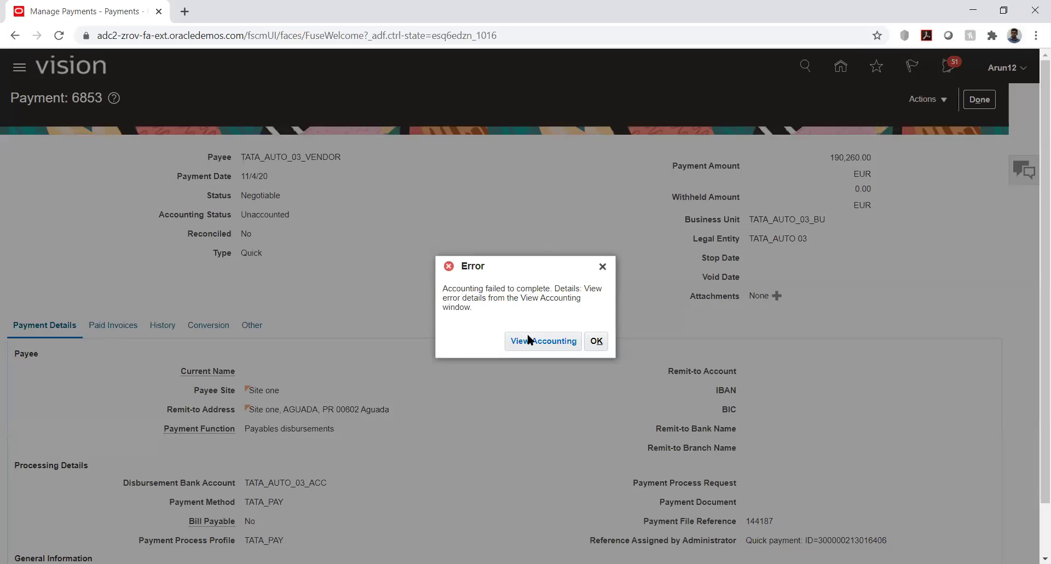
click(527, 336)
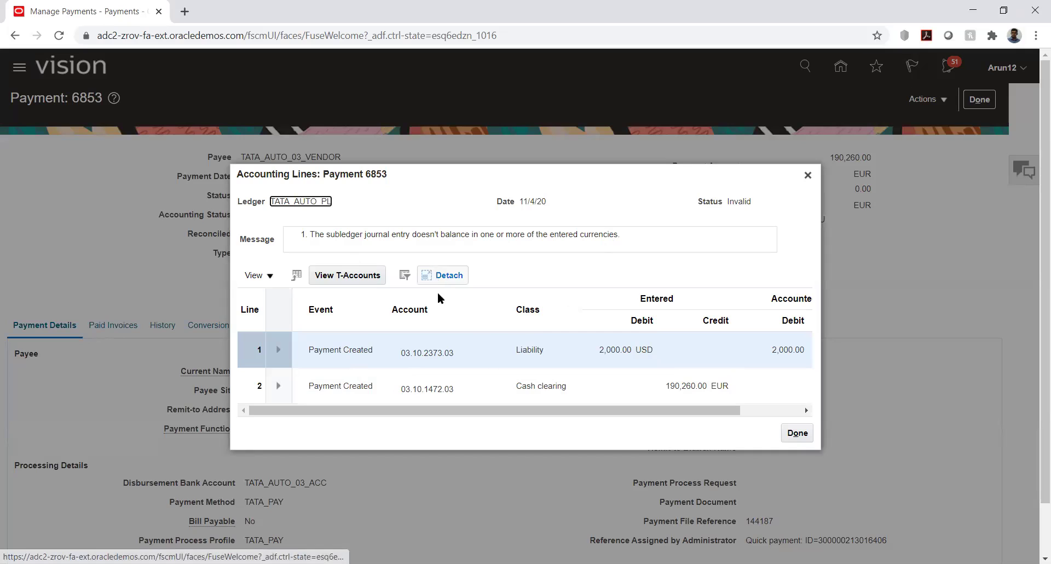
Step: Examine the entered and accounted debits and credits in payment 6853's accounting lines, and return to the home page
mouse_move(602, 410)
mouse_down()
mouse_move(690, 411)
mouse_move(598, 412)
mouse_up()
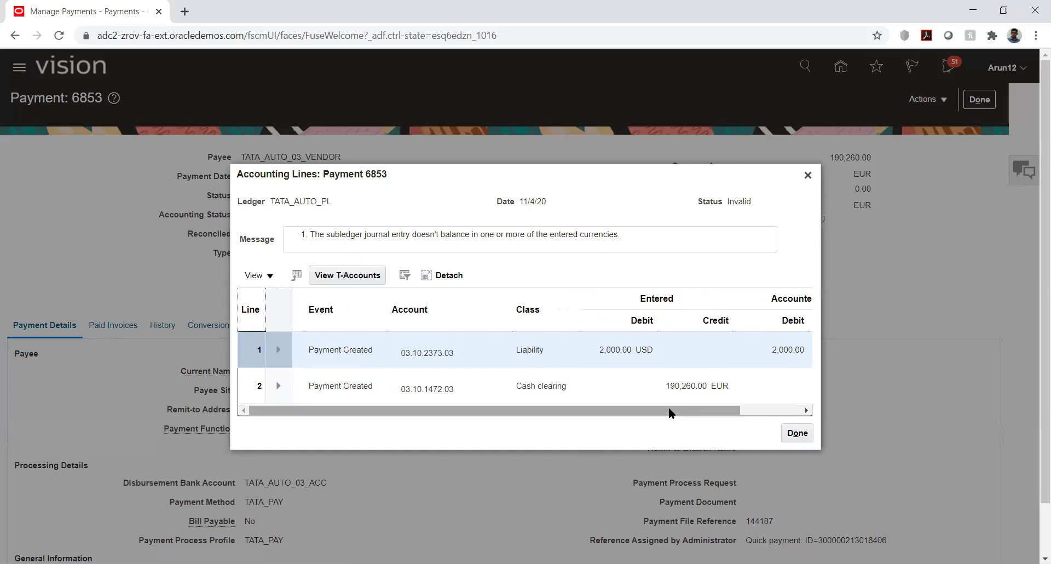
click(400, 351)
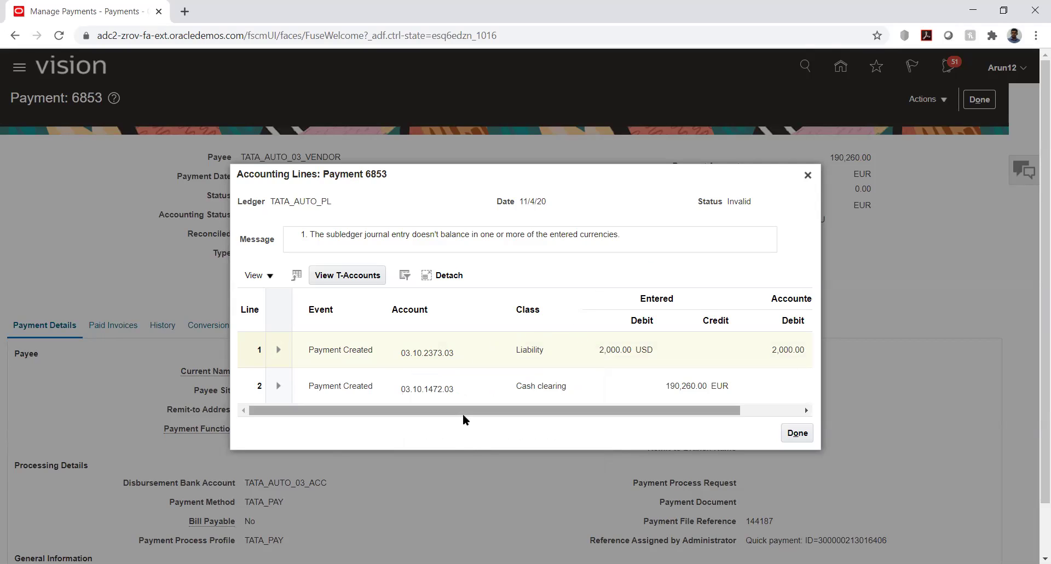
drag(458, 409, 518, 408)
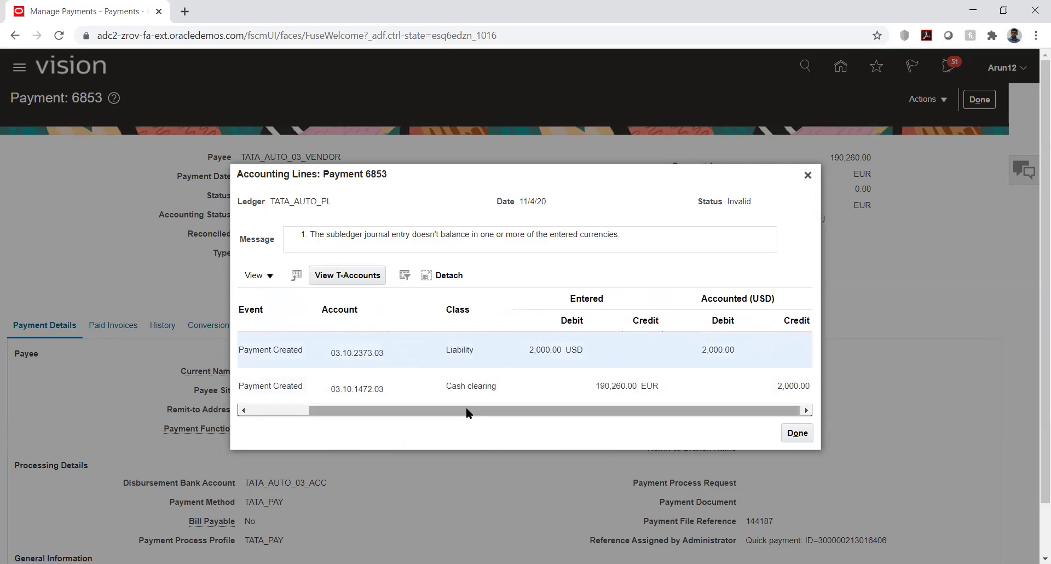
scroll(462, 410, left, 2)
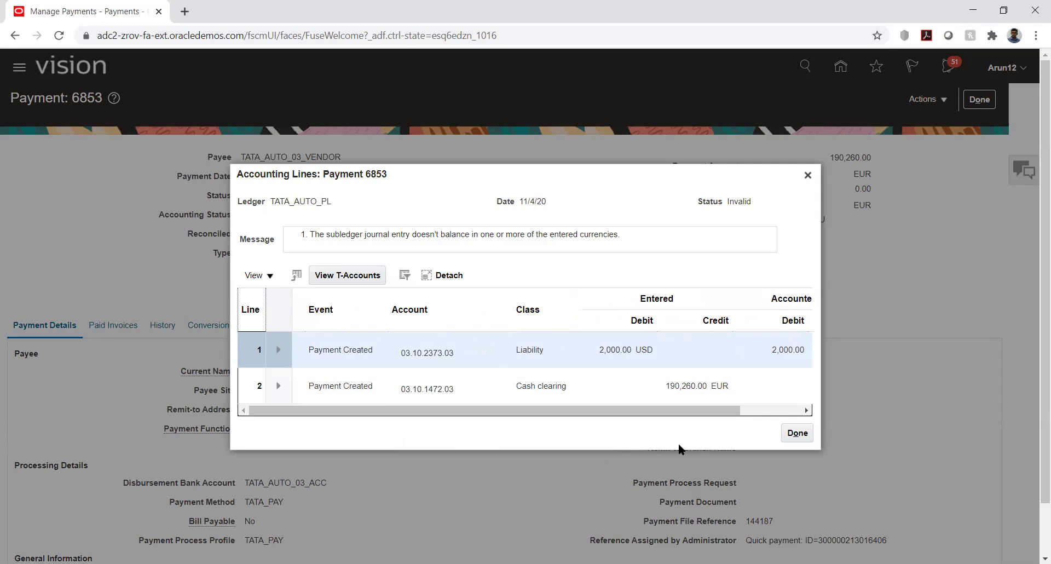
click(797, 432)
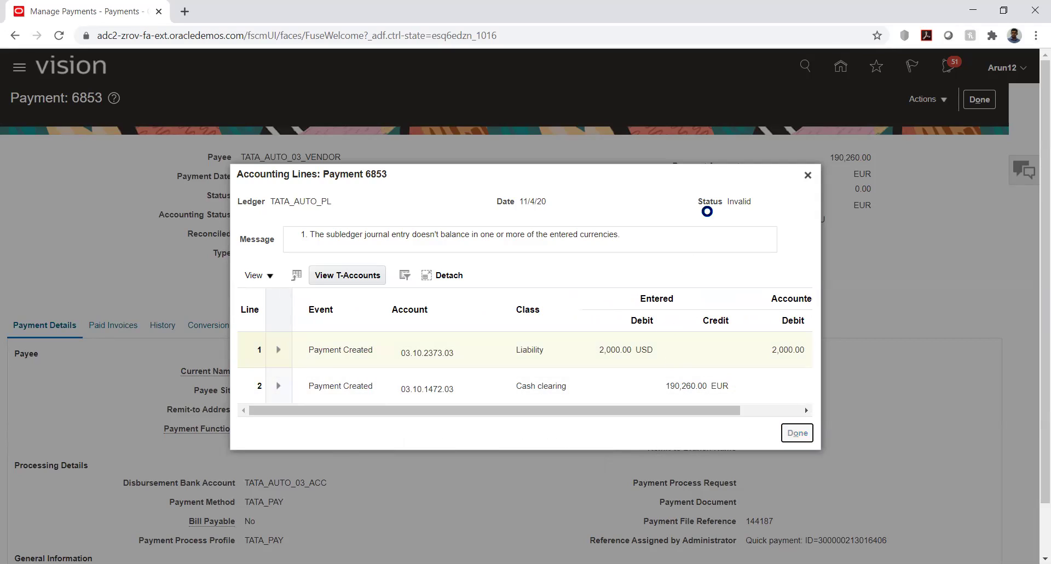
click(979, 99)
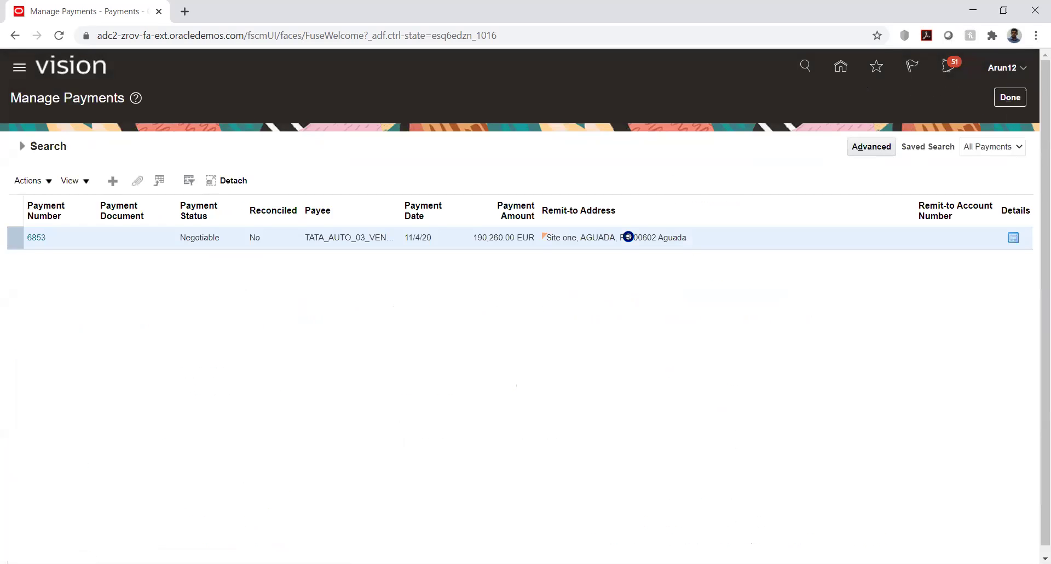
click(841, 70)
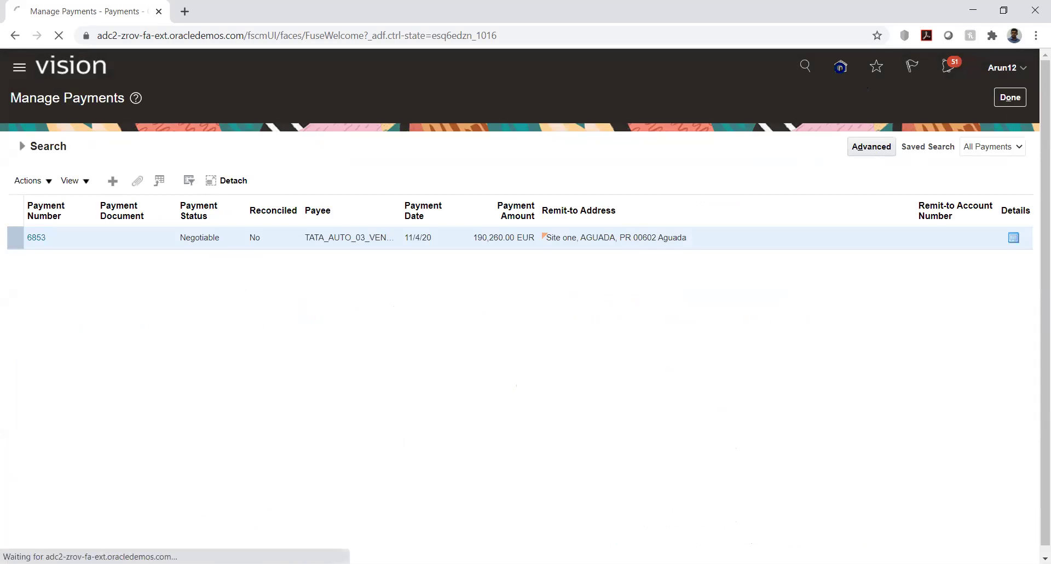
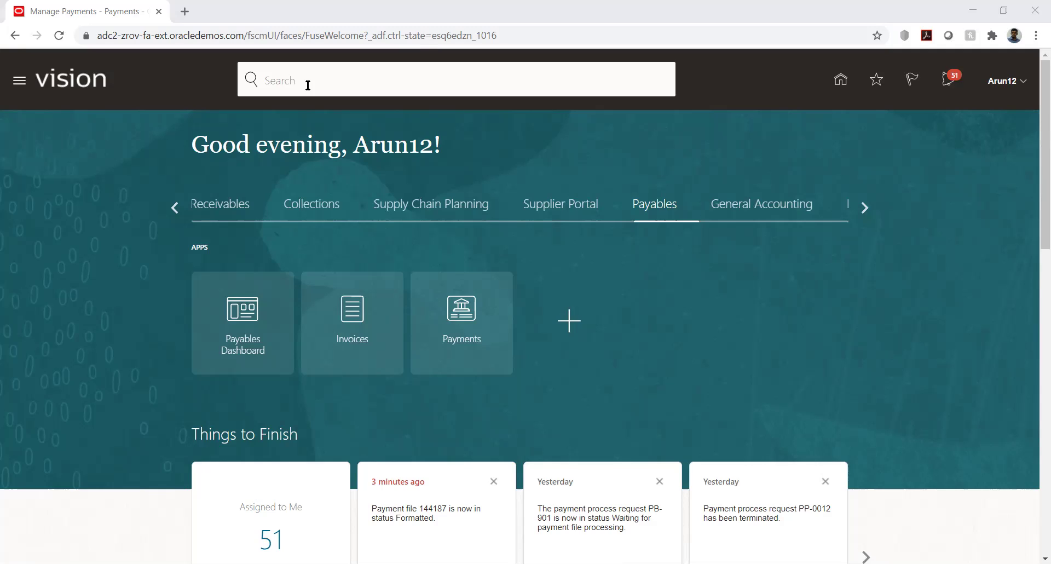
Step: Switch to the Use case.xlsx workbook in Excel, enter "DM Check list" in cell F7 of the DM sheet and save
key(alt+Tab)
click(251, 256)
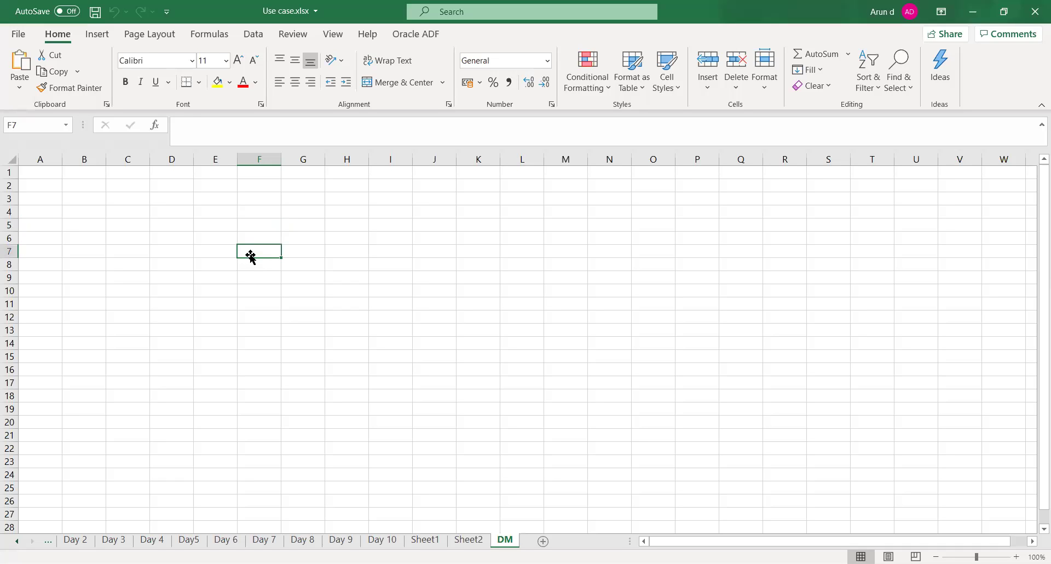
text(DM)
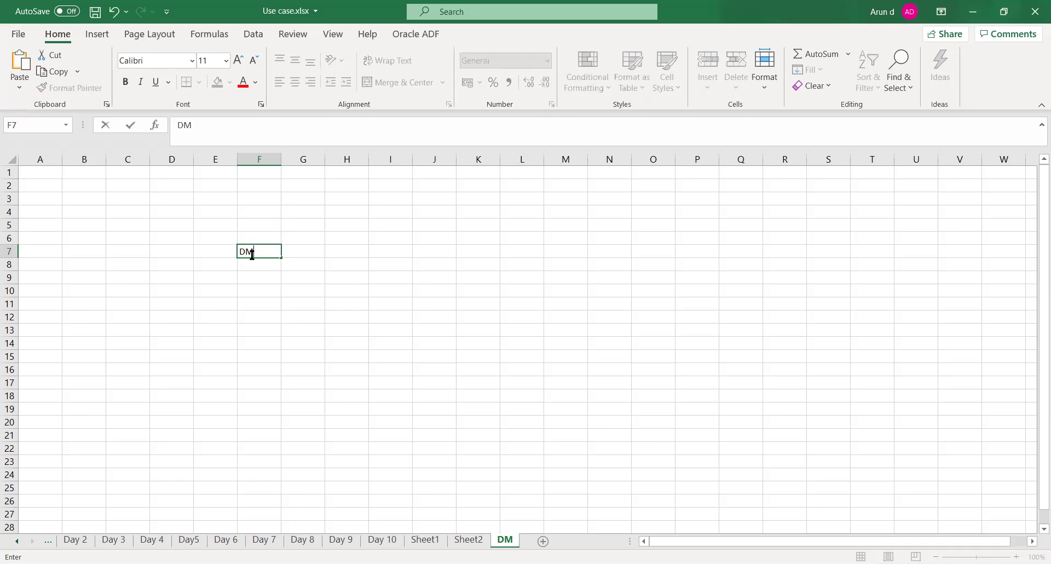
text( Check list)
key(Return)
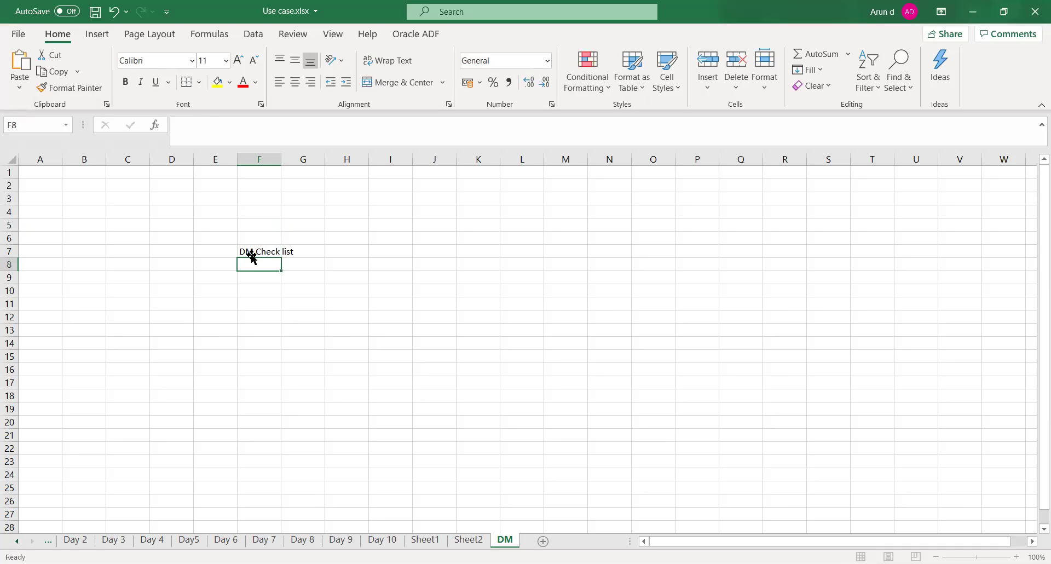
key(ctrl+s)
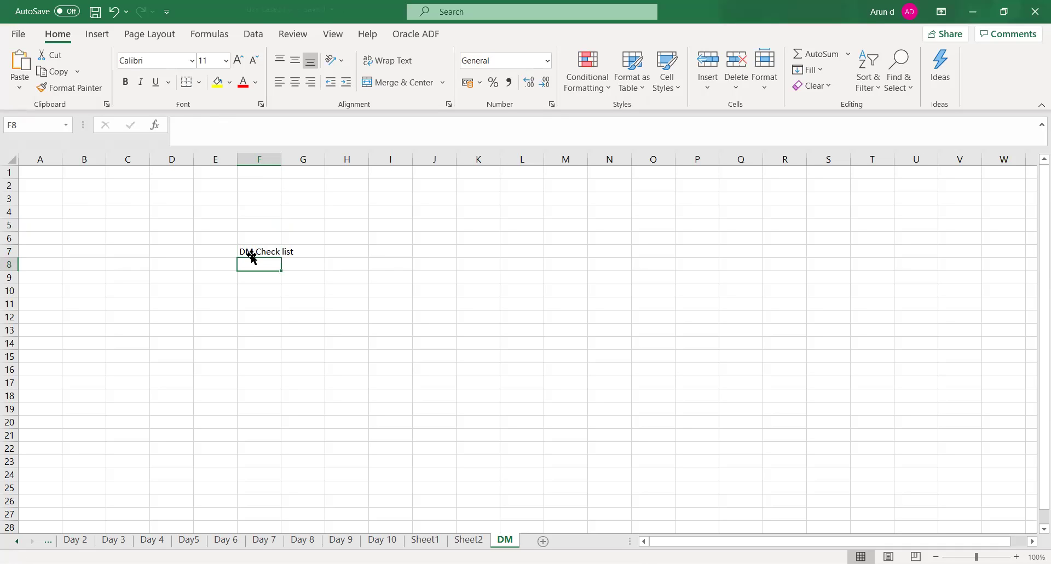
Step: Enter "Approach I" in cell F8 and autofit the width of column F
text(A)
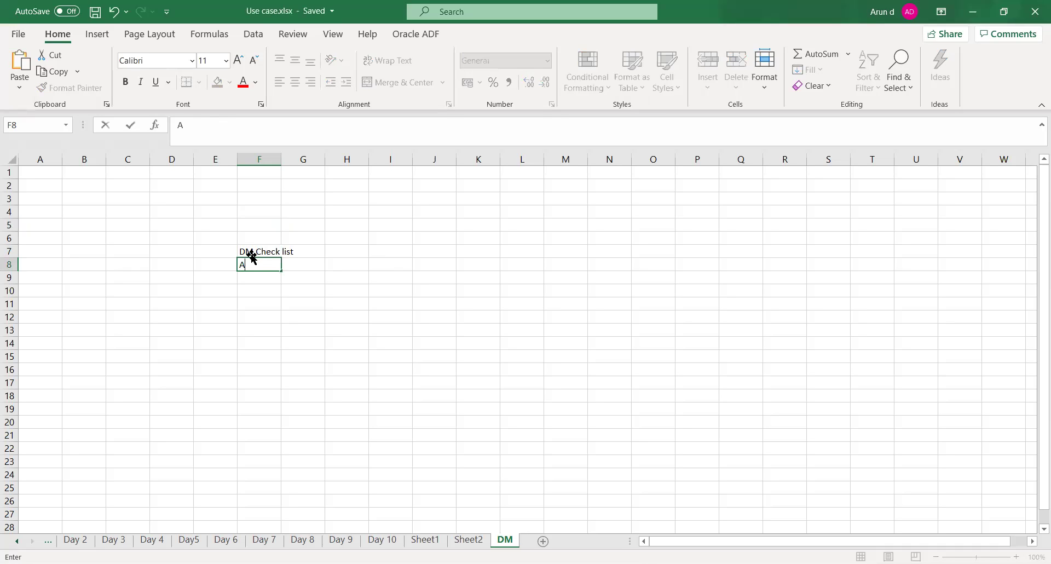
text(pproach I)
key(Return)
key(Up)
key(Up)
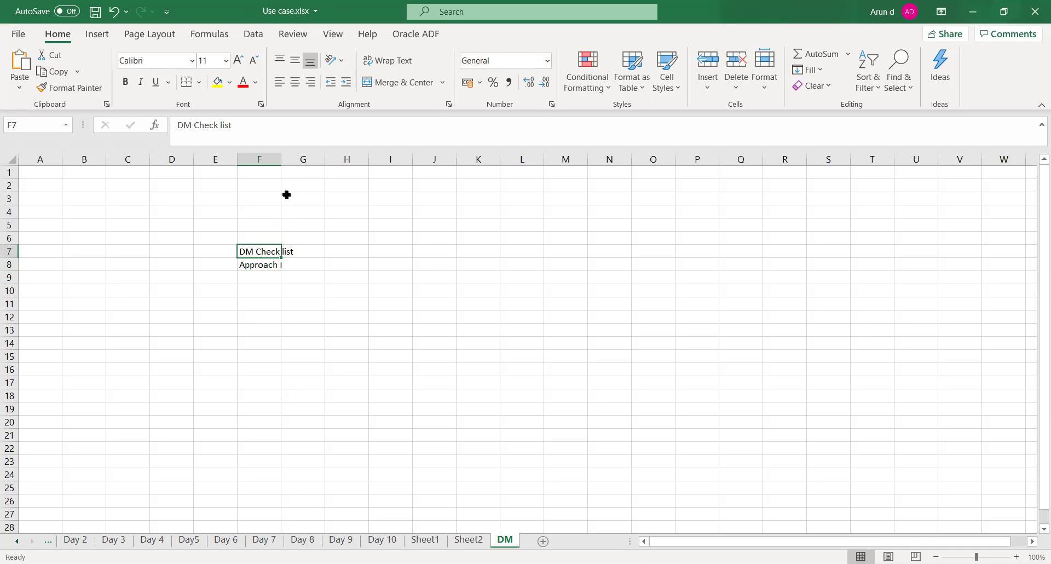
double_click(279, 157)
click(298, 288)
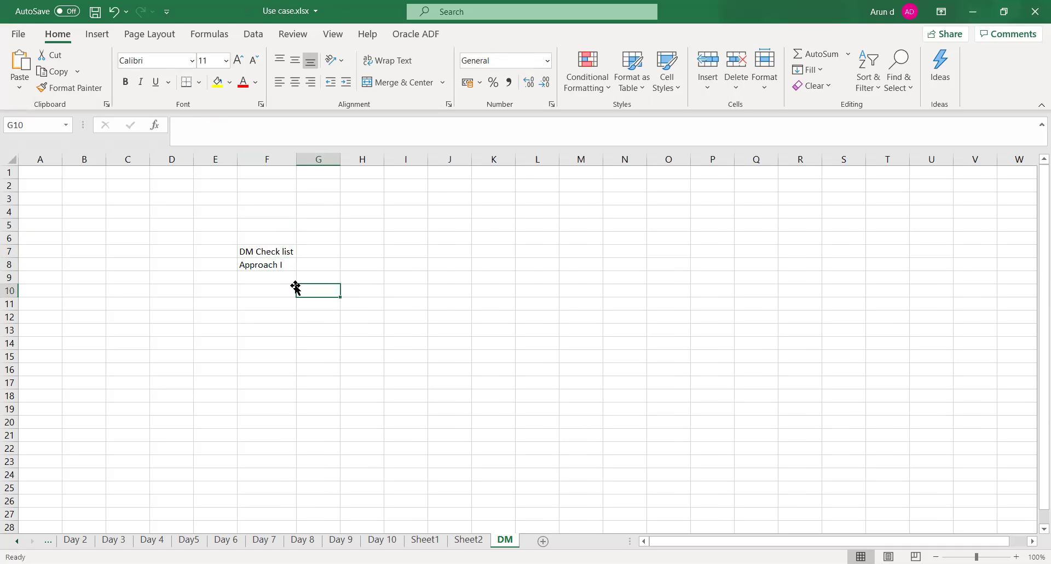
Step: Fill the "DM Check list" heading cell F7 with light orange
click(275, 251)
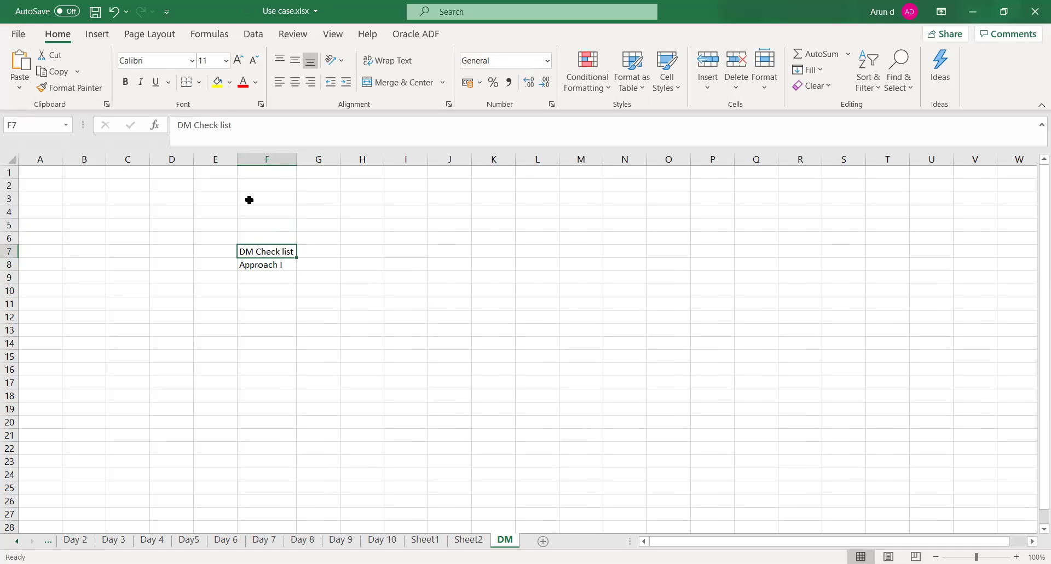
click(230, 84)
click(272, 146)
click(264, 265)
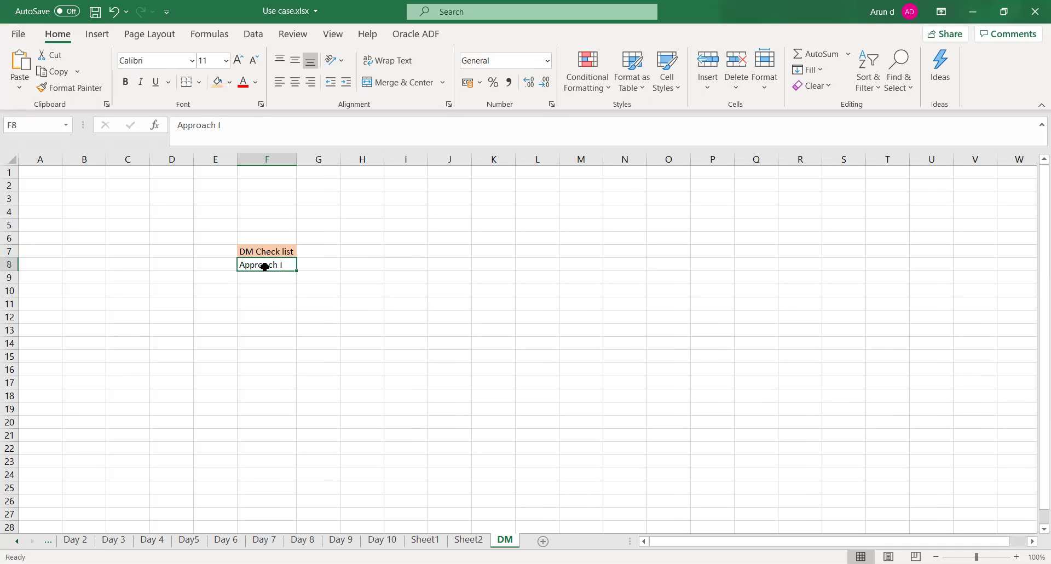
Step: Fill the "Approach I" cell F8 with light gold and make its text bold
click(230, 84)
click(294, 140)
click(286, 305)
click(266, 265)
key(ctrl+b)
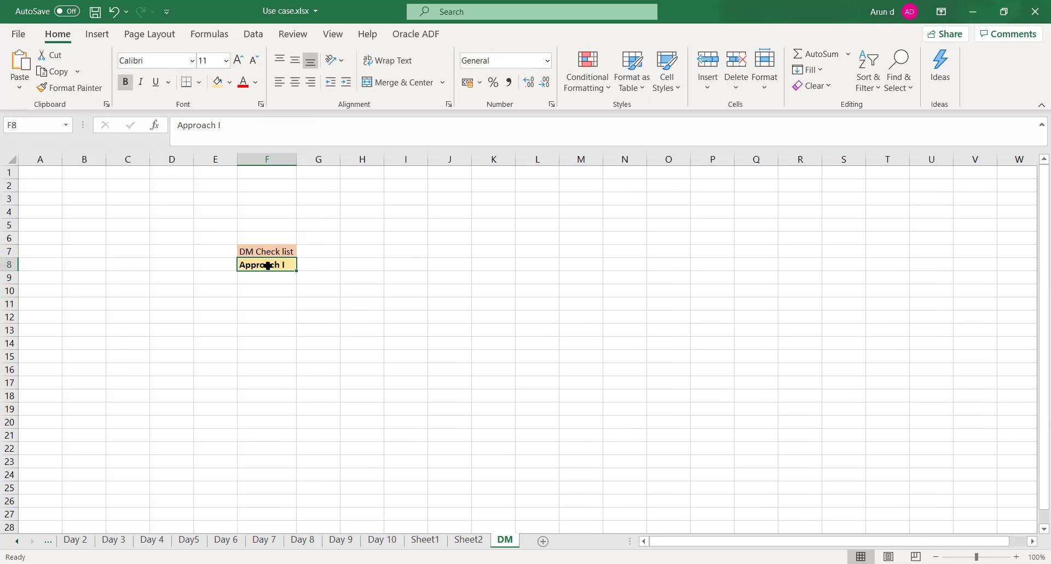
Step: Make the "DM Check list" heading in F7 bold, autofit column F and save the workbook
click(273, 252)
key(ctrl+b)
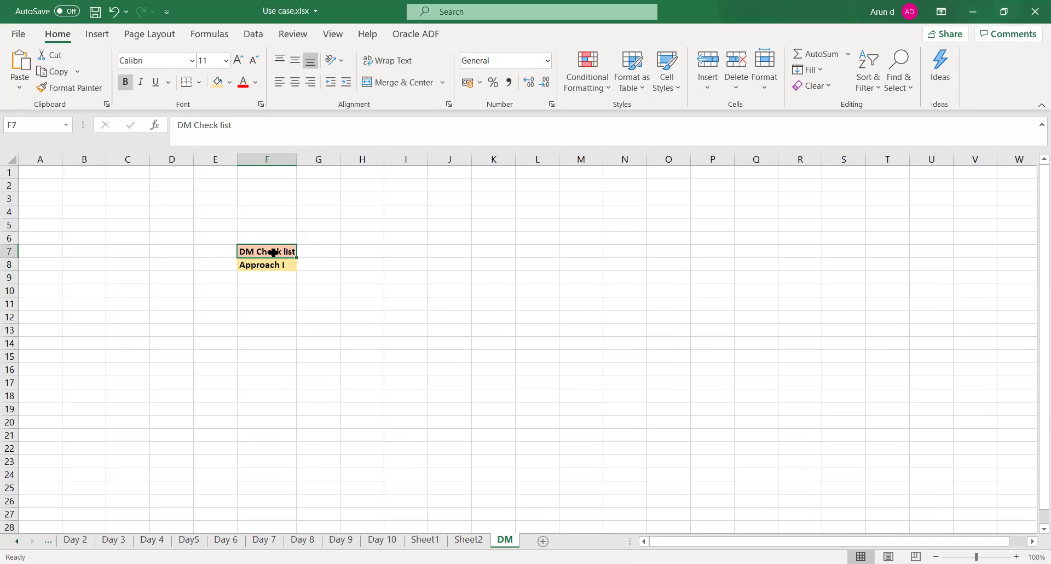
double_click(295, 157)
click(355, 360)
click(263, 295)
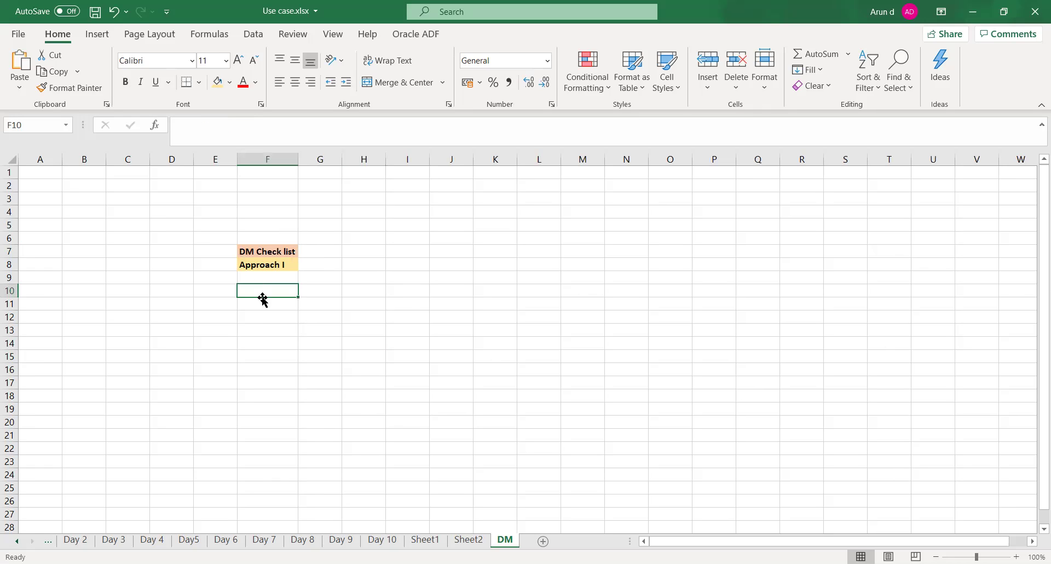
key(ctrl+s)
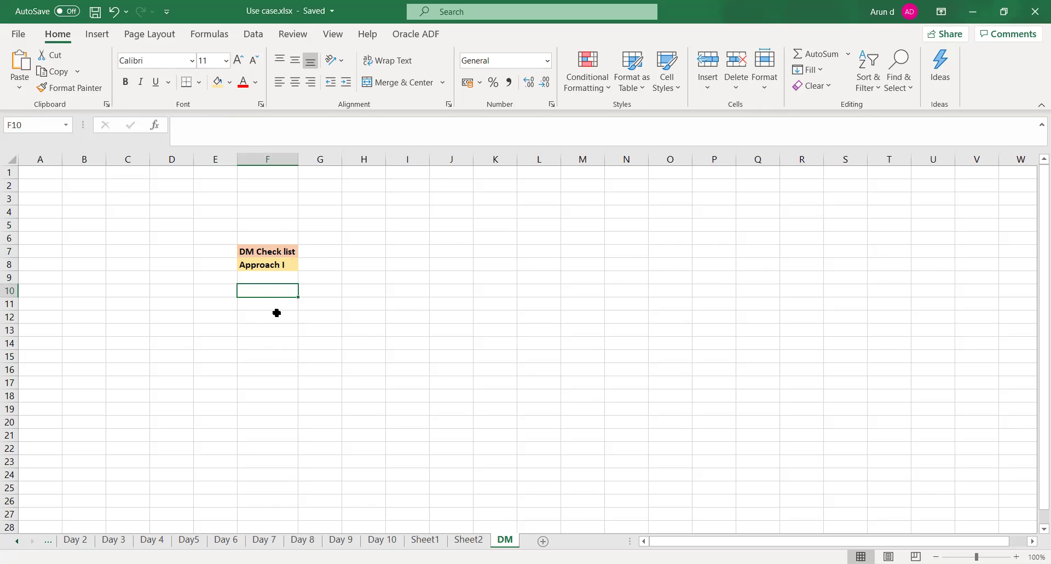
Step: Enter "Open Invoices" in cell F10 and "Partially applied prepayment" in cell F11
text(Open )
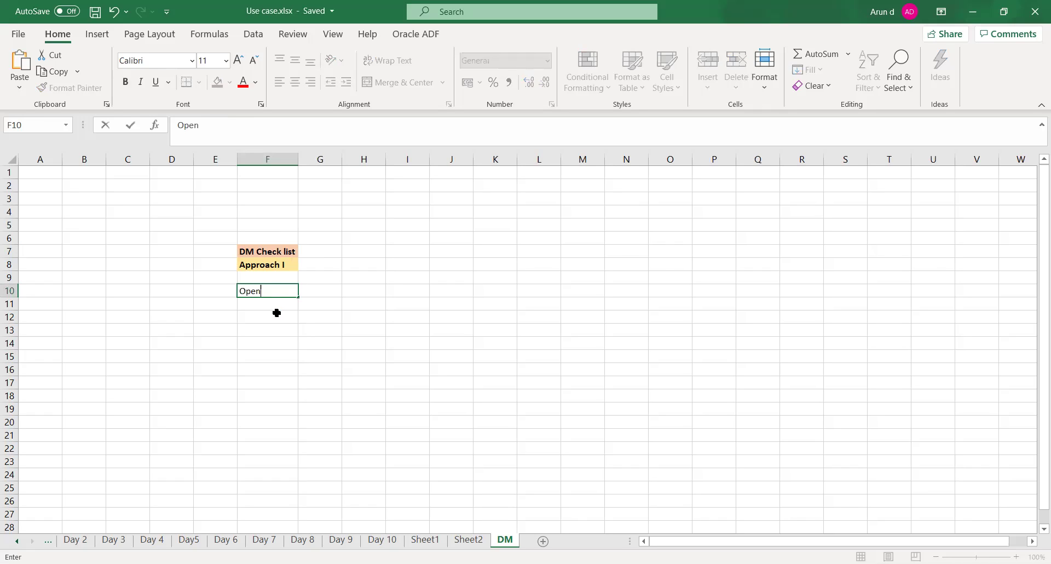
text(Invoices)
key(Return)
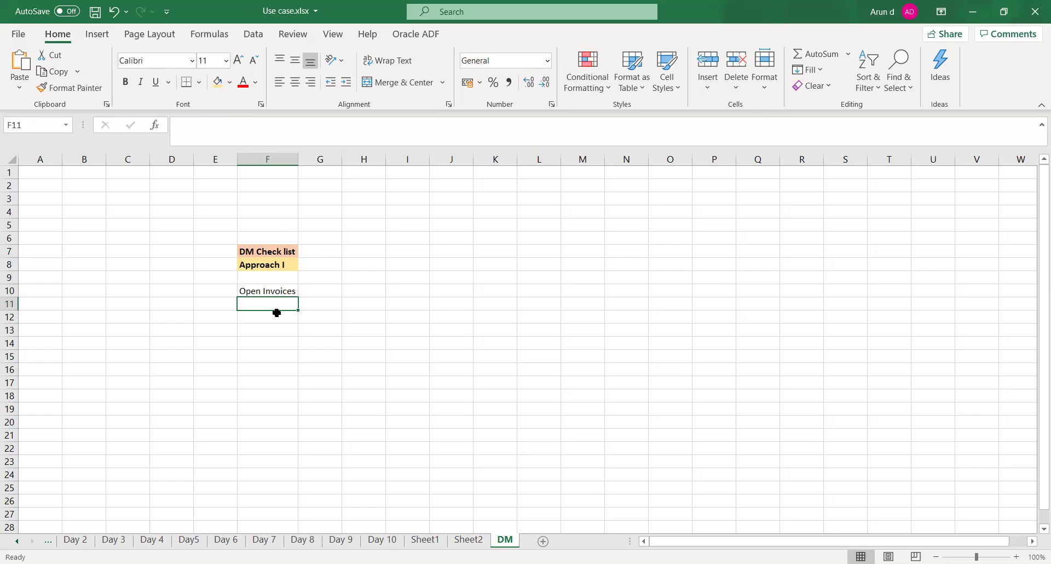
text(Par)
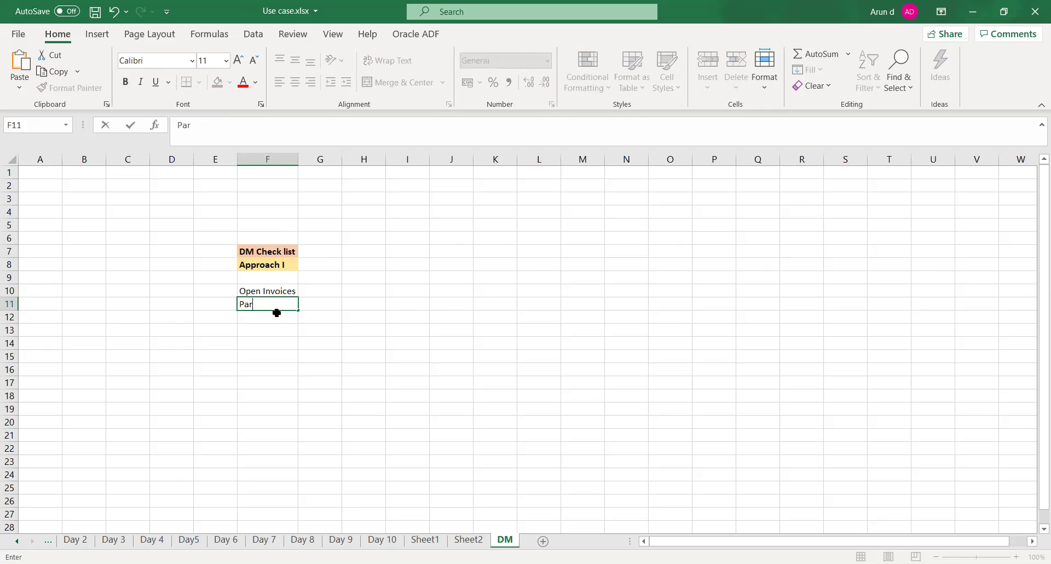
text(tially applied prepayment)
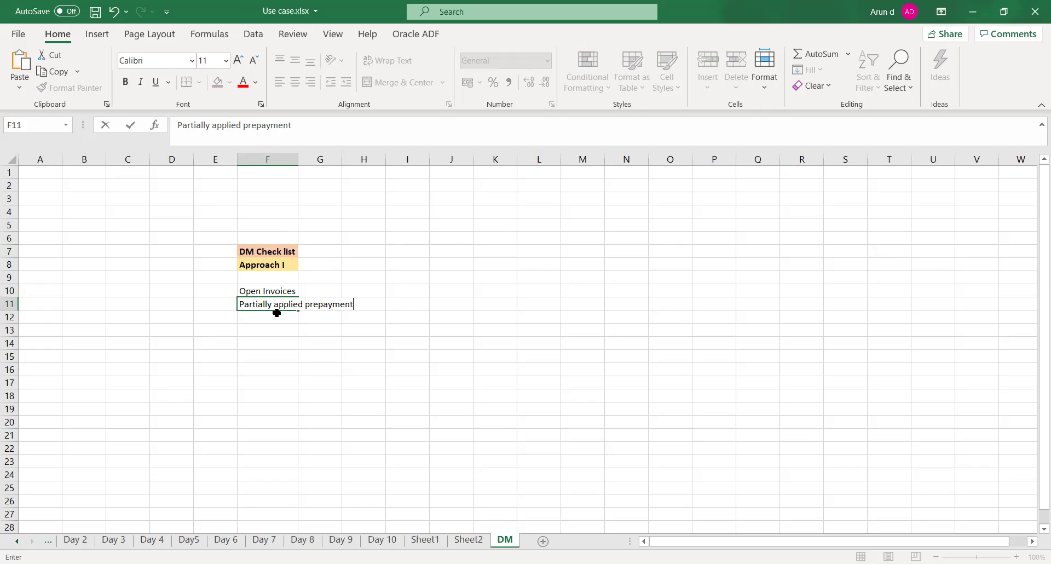
key(Return)
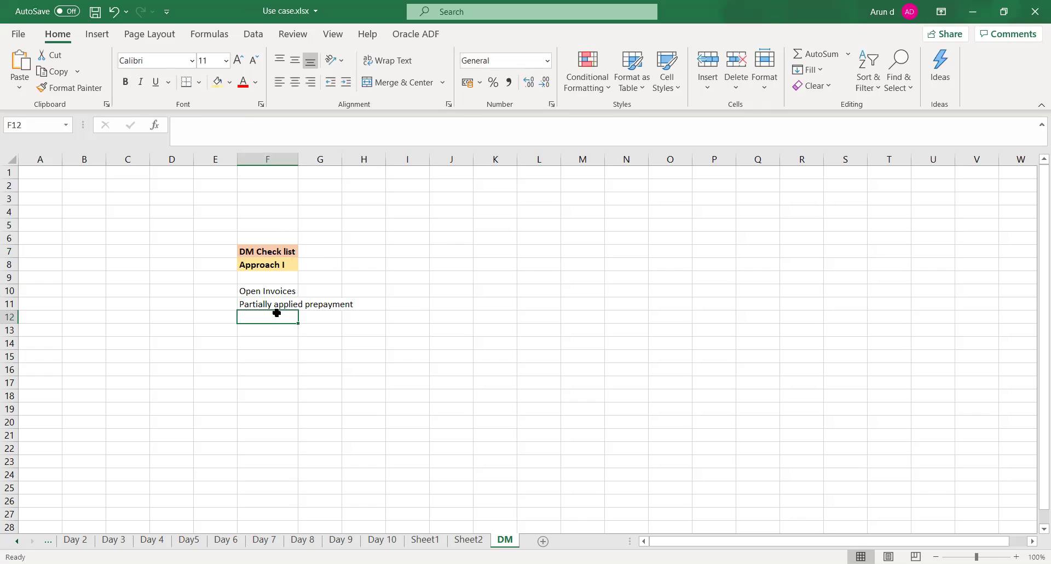
Step: Enter "Unapplied prepayments" in cell F12 and "Supplier Master" in cell F14
text(Unappl)
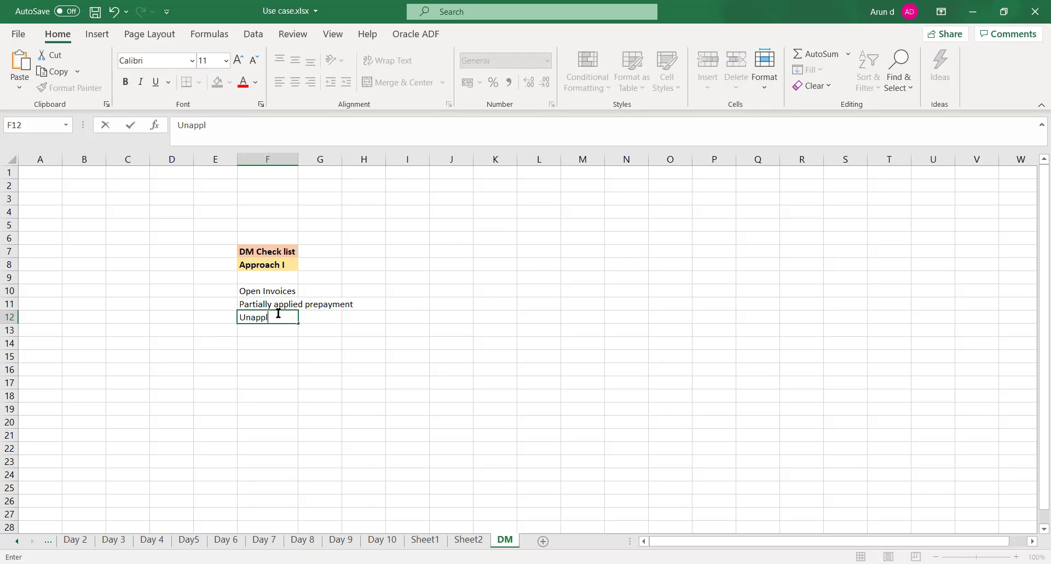
text(ied prepayment)
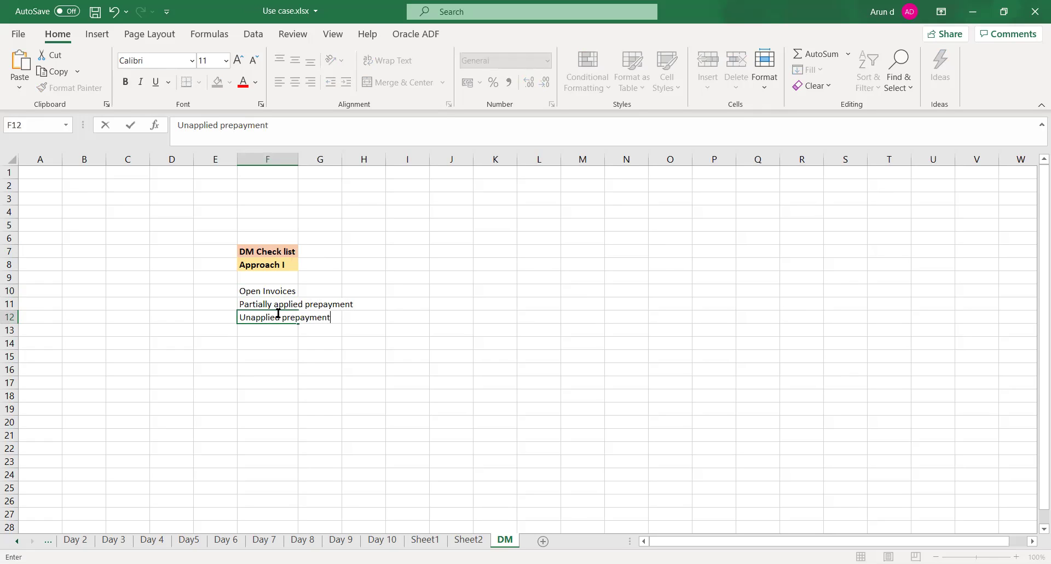
text(s)
key(Return)
key(Return)
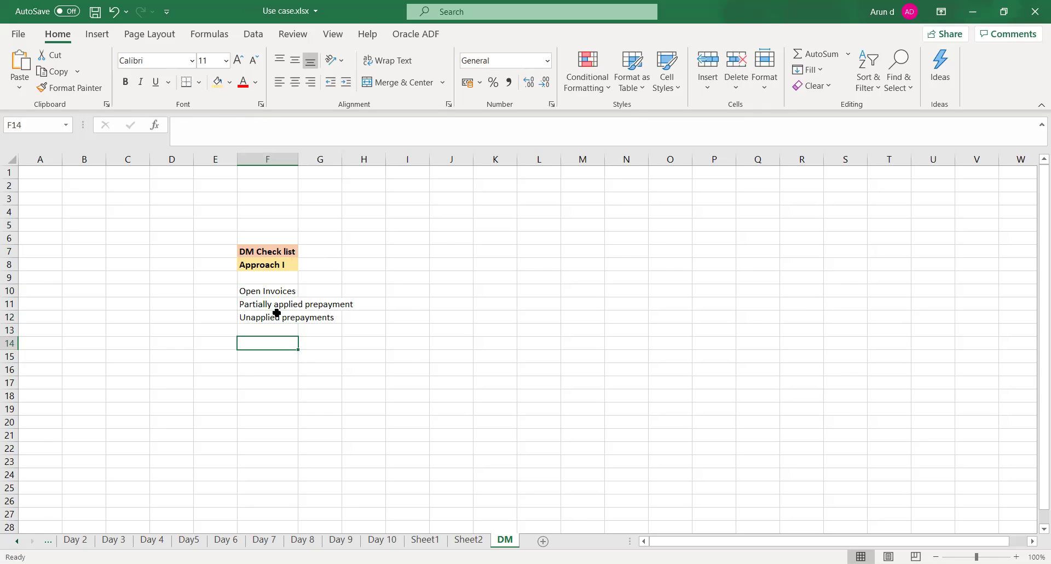
text(Supplier Master)
key(Tab)
Step: Copy the "Approach I" heading from F8 to F16 and change the copy's text to "Approach II"
key(Up)
key(Up)
key(Up)
key(Up)
key(Up)
key(Up)
key(Left)
key(ctrl+c)
key(Down)
key(Down)
key(Down)
key(Down)
key(Down)
key(Down)
key(Down)
key(Down)
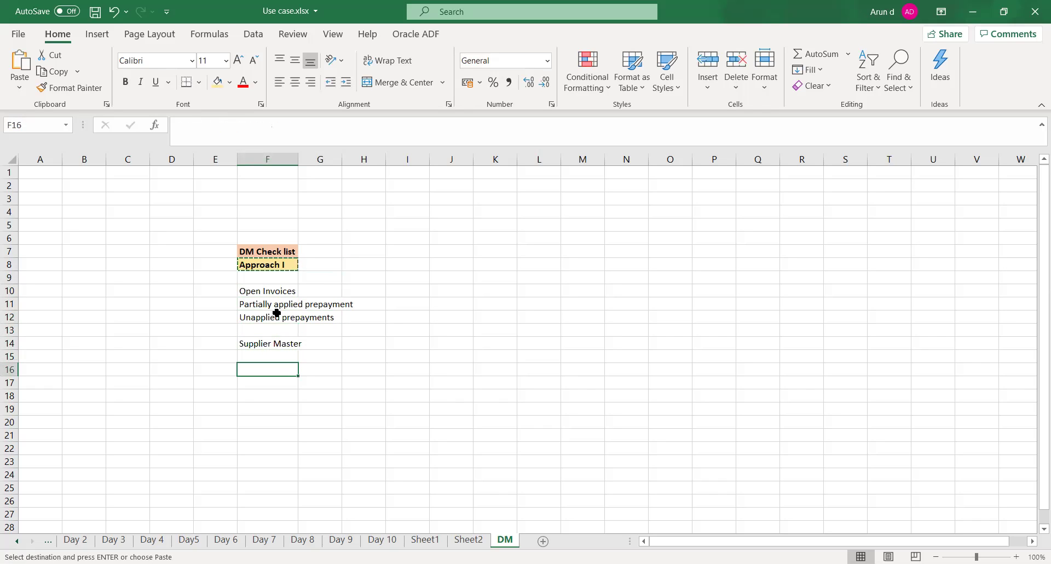
key(ctrl+v)
key(F2)
text(I)
key(Return)
key(Down)
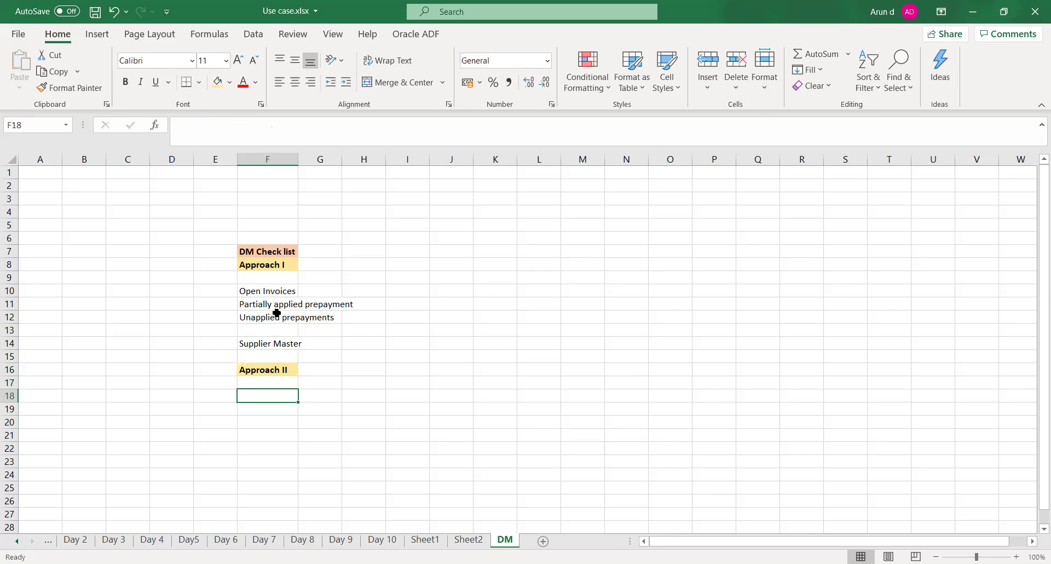
Step: Autofit the width of column F to its list entries and save the workbook
key(ctrl+s)
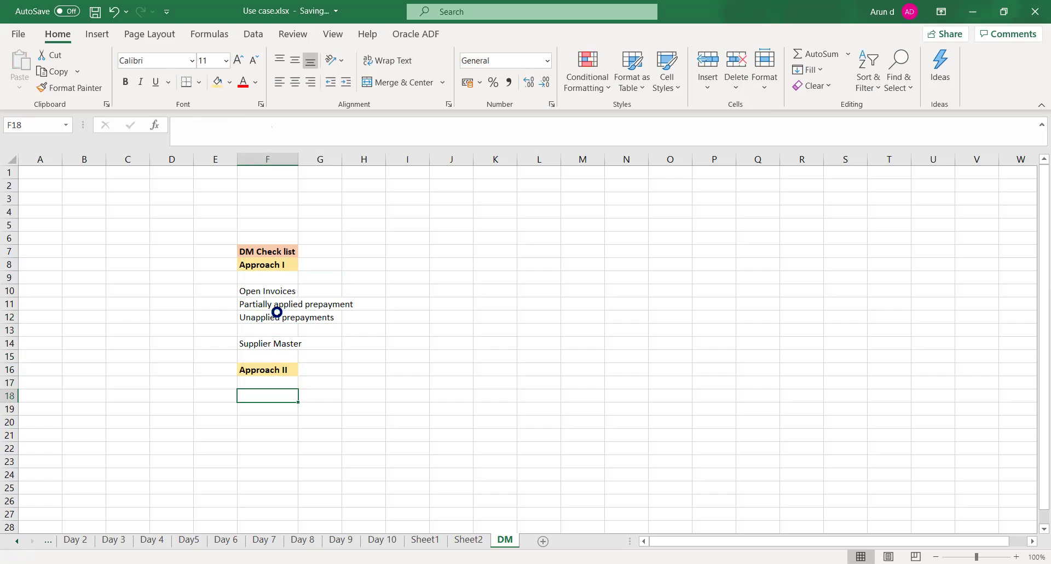
double_click(297, 159)
key(ctrl+s)
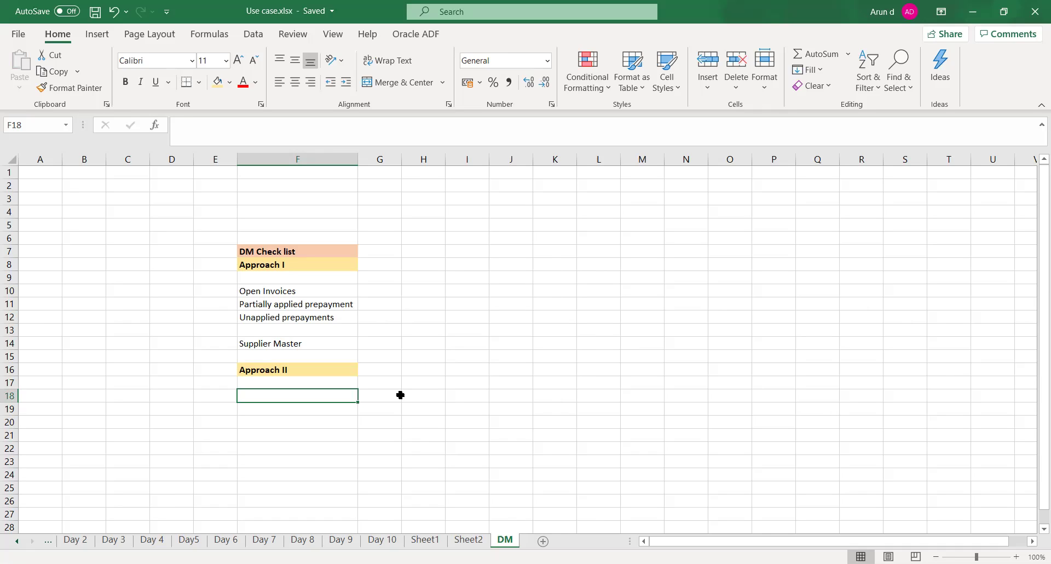
Step: Under Approach II, enter "Invoice Register" in cell F18 and "Payment Register" in cell F19
text(Invoice Register)
key(Return)
text(Pay)
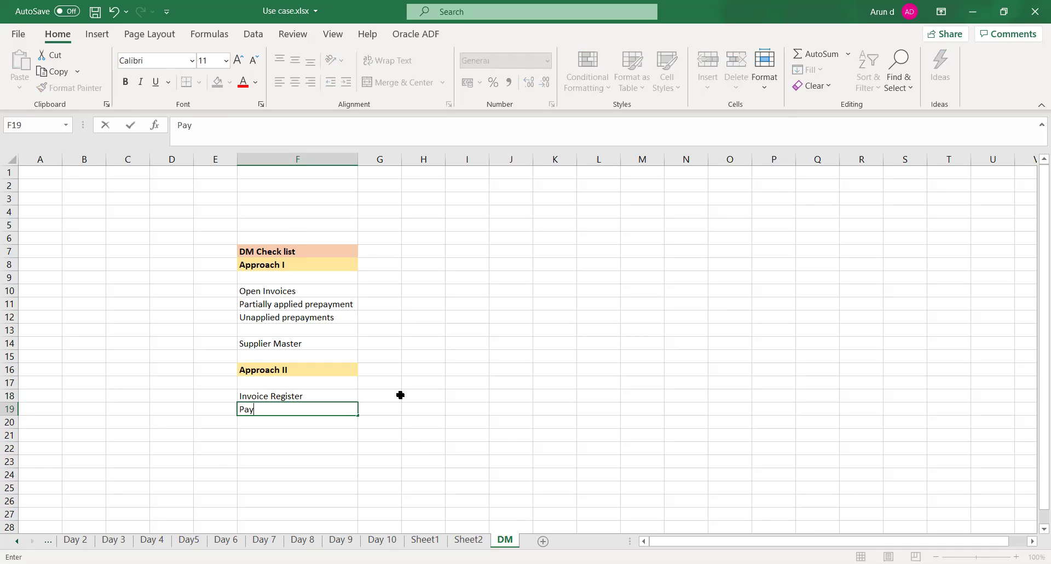
text(ment Register)
key(Return)
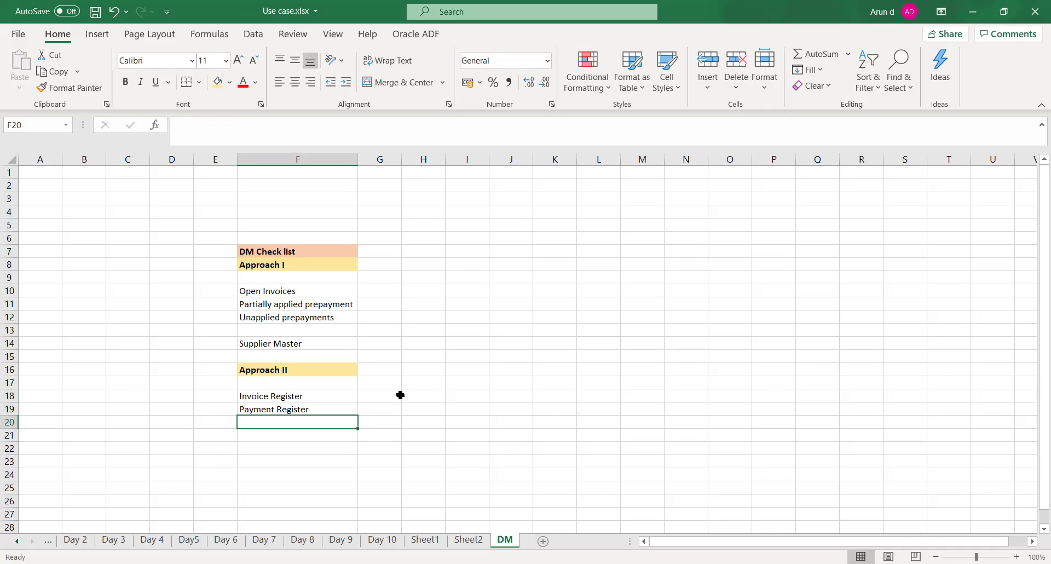
Step: Enter "Partially applied prepayment" in cell F20 and "Unapplied prepayment" in cell F21
text(Parti)
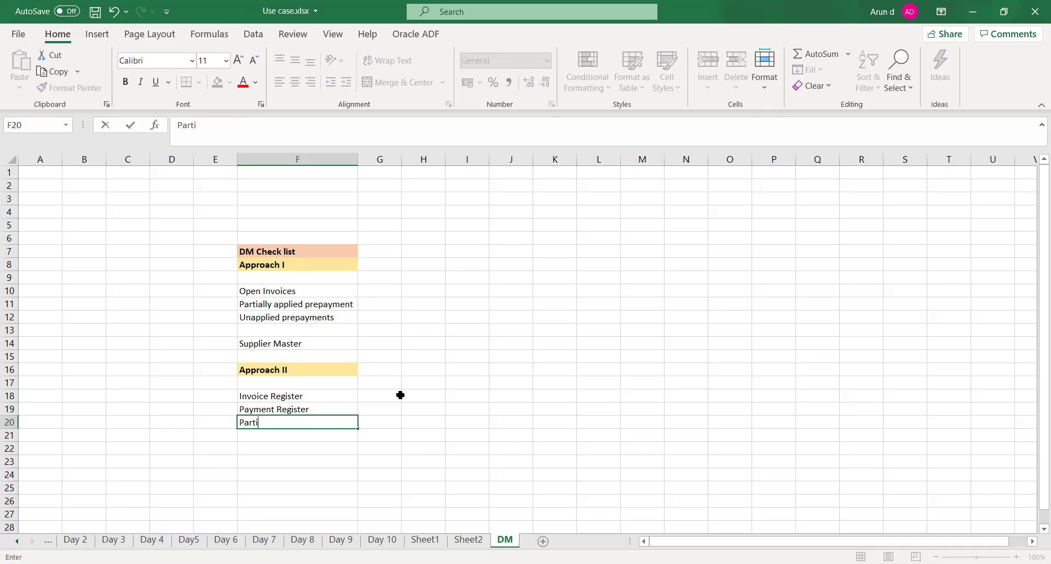
text(ally applied prepay)
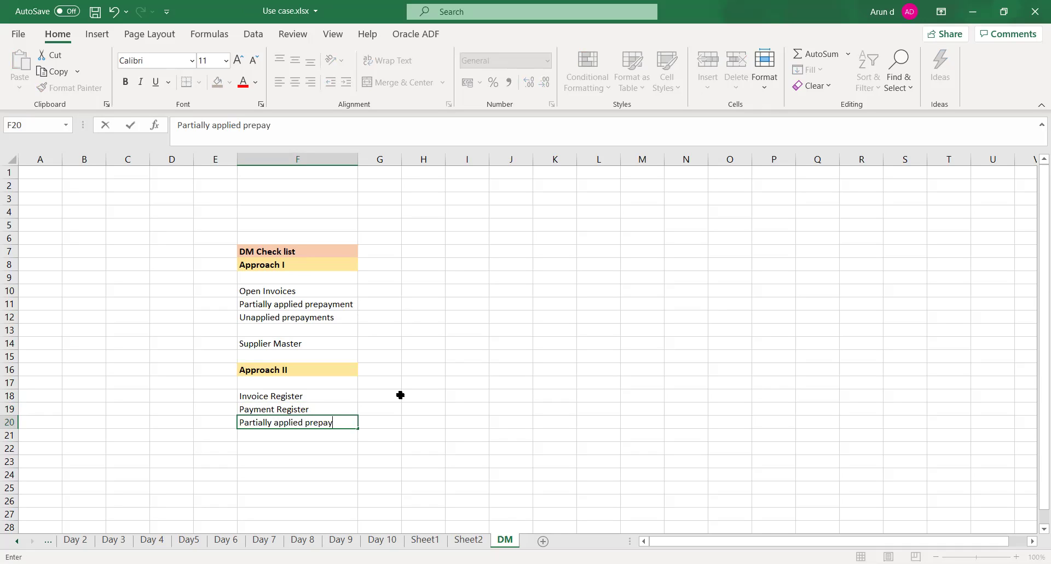
text(ment)
key(Return)
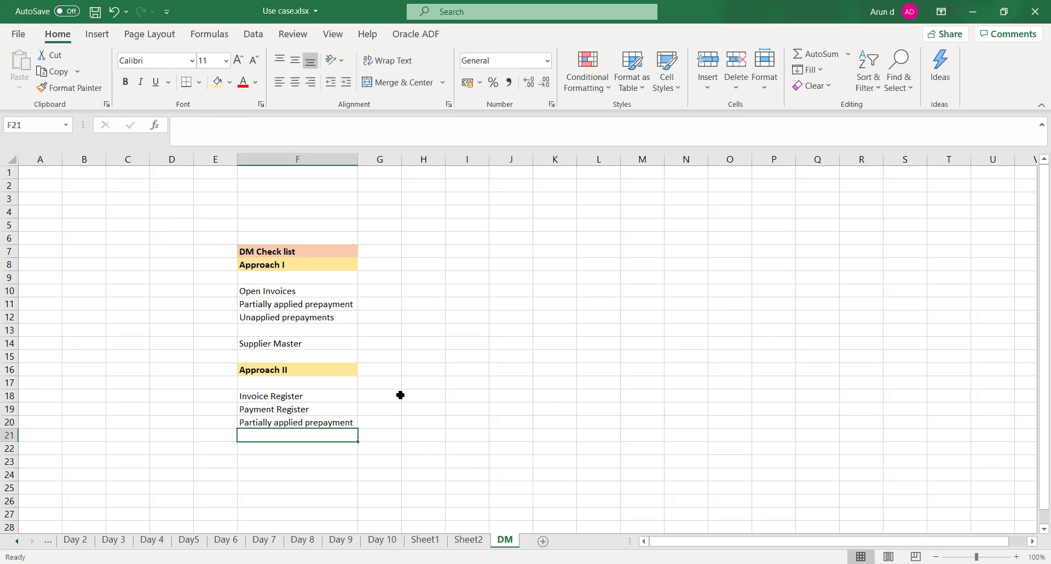
text(Unapplied prep)
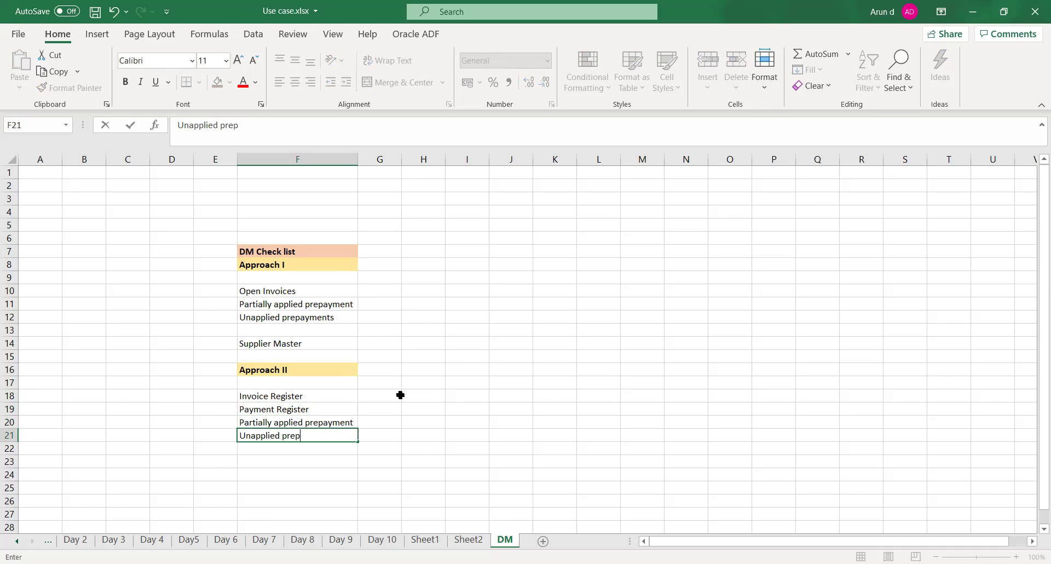
text(ayment)
key(Return)
key(Return)
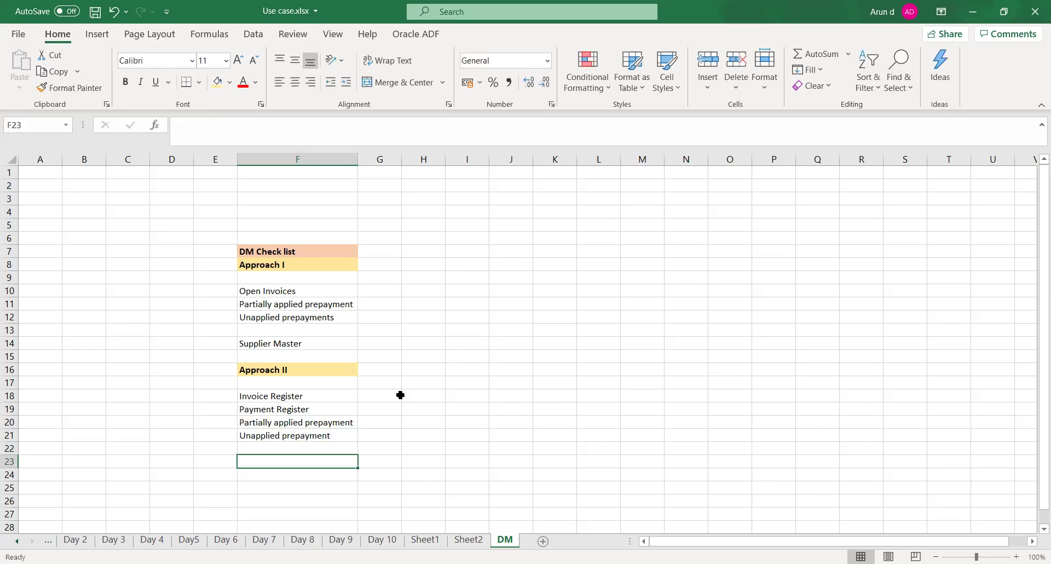
Step: Enter "Supplier Master" in cell F23 and save the workbook
text(Su)
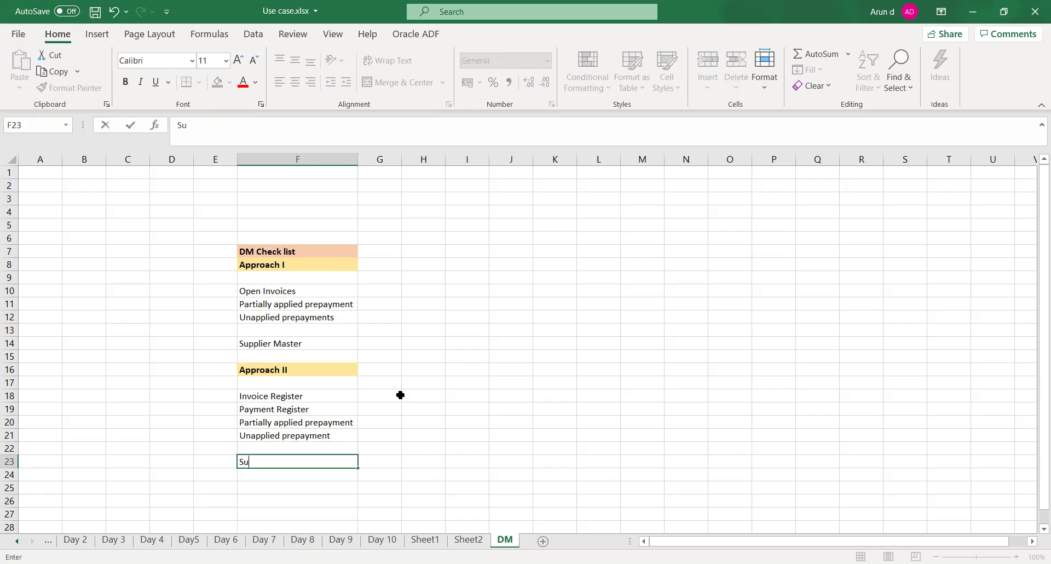
text(pplier Master)
key(Return)
key(Return)
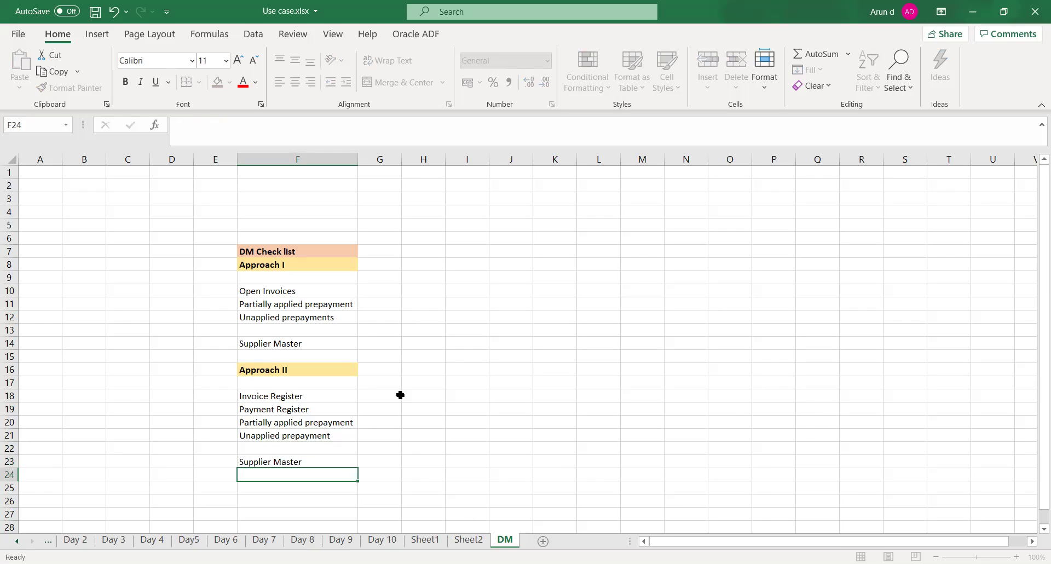
key(ctrl+s)
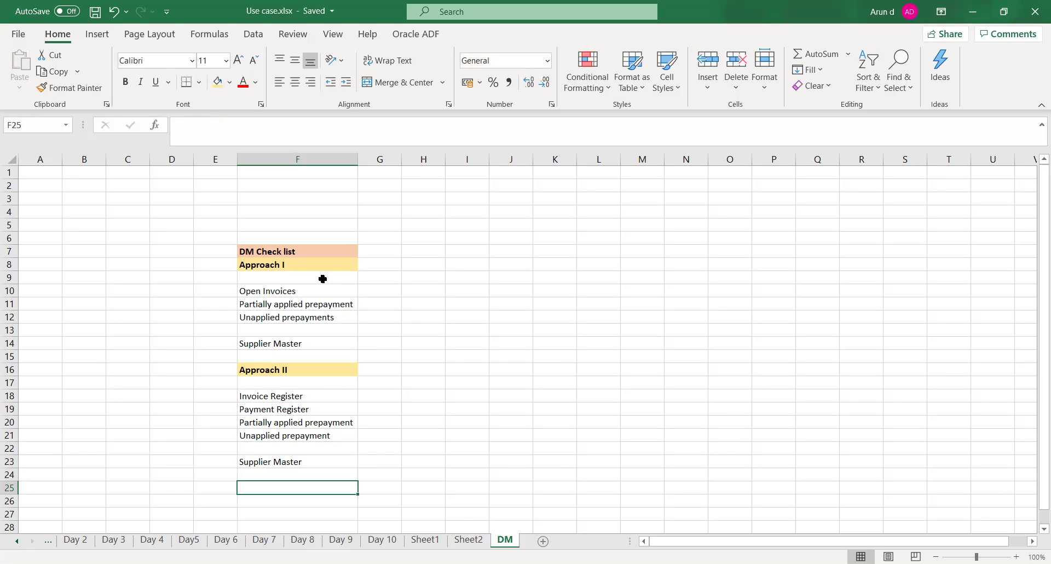
Step: Enter "Setups", "Vendor Master" and "Transactions" in cells H9 to H11
click(419, 278)
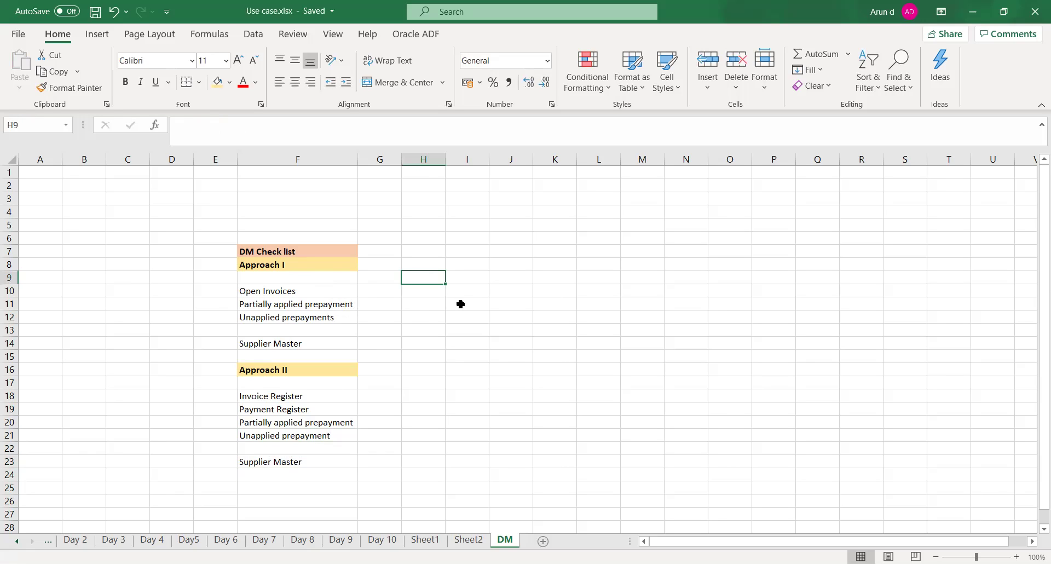
text(Setups)
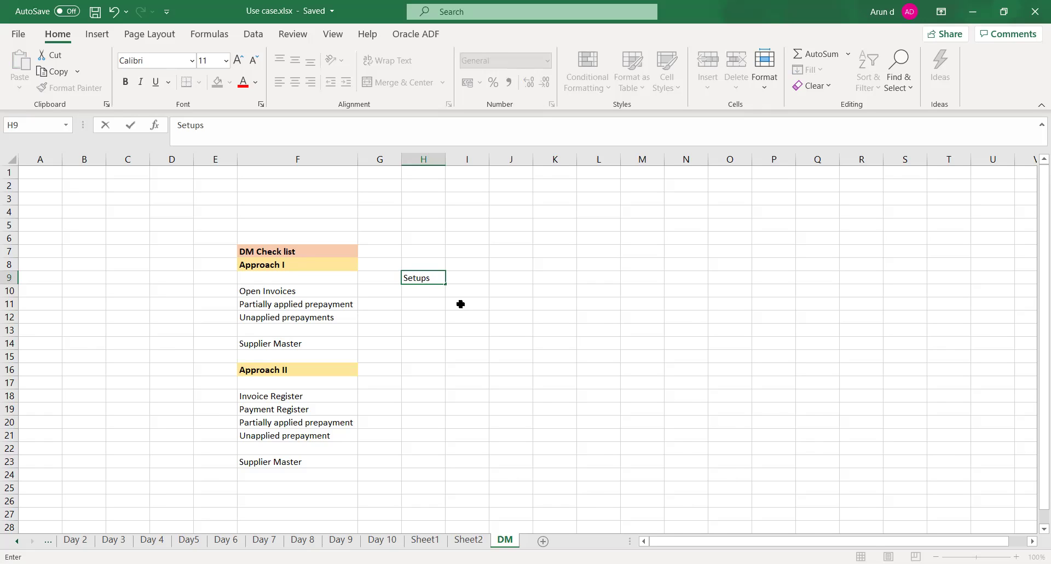
key(Return)
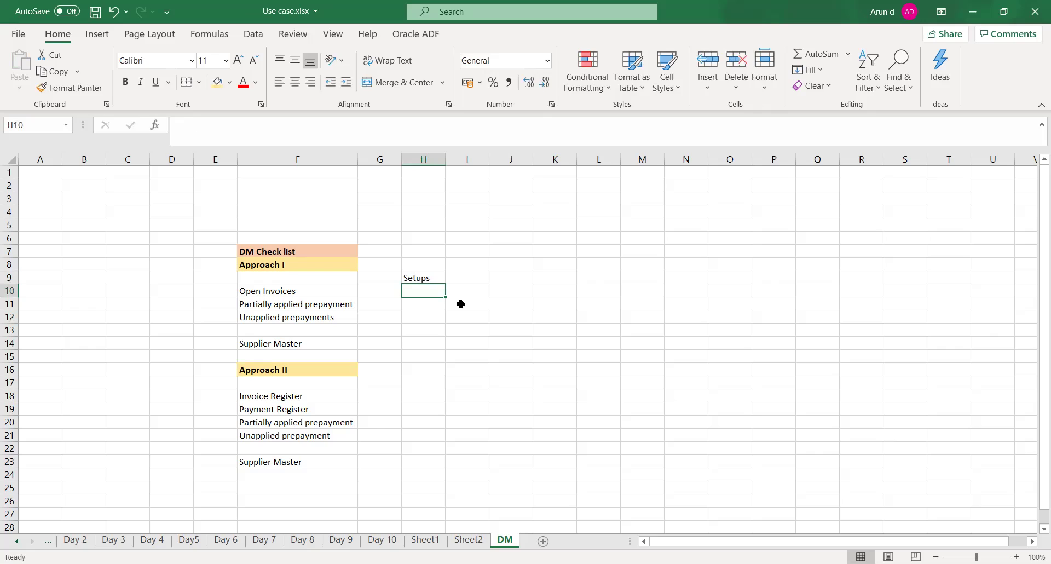
text(V)
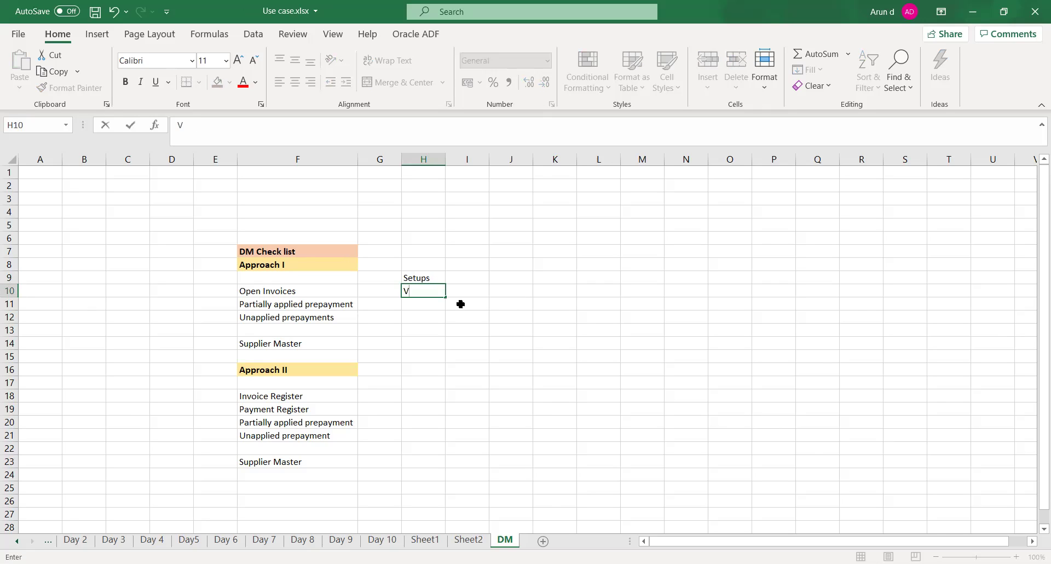
text(endor Master)
key(Return)
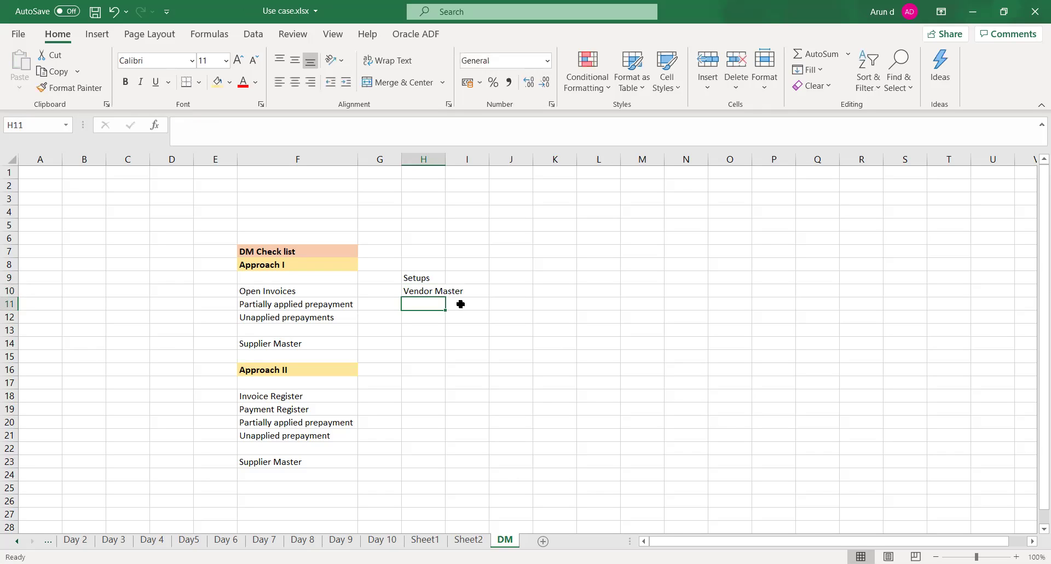
text(Transactions)
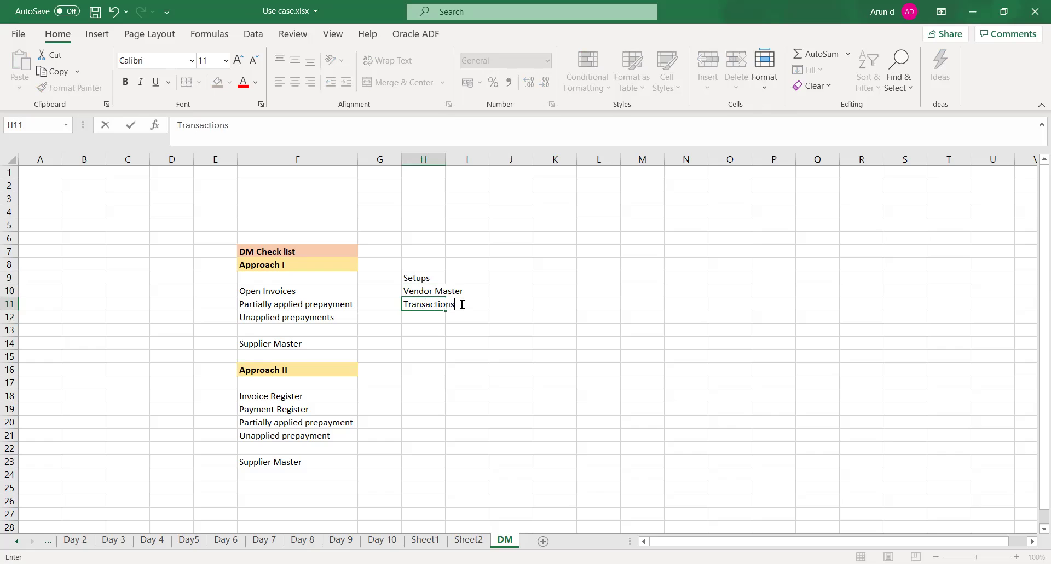
key(Return)
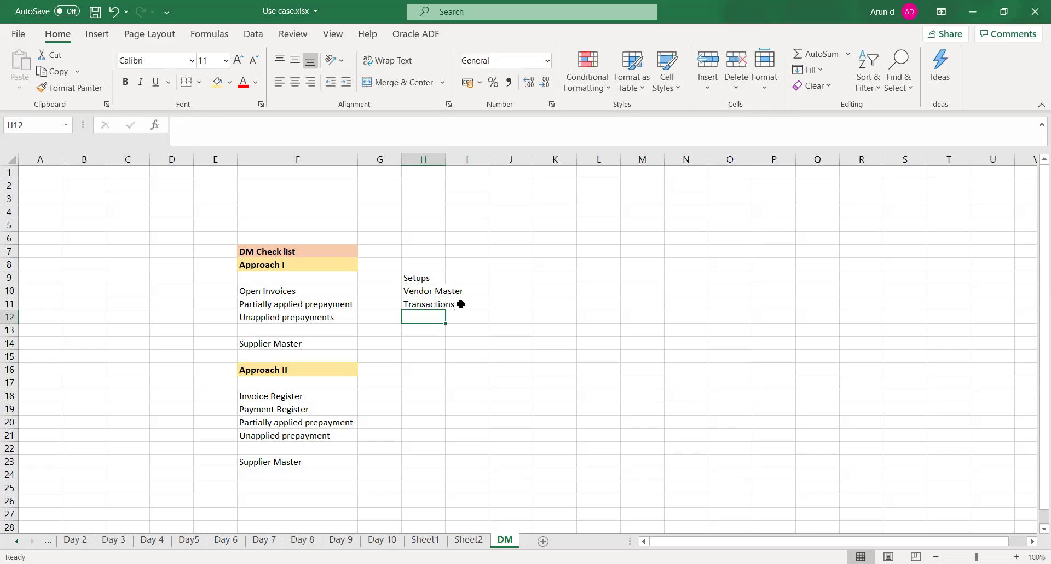
Step: Autofit the width of column H and select the "Supplier Master" cell F14 under Approach I
double_click(445, 159)
click(499, 340)
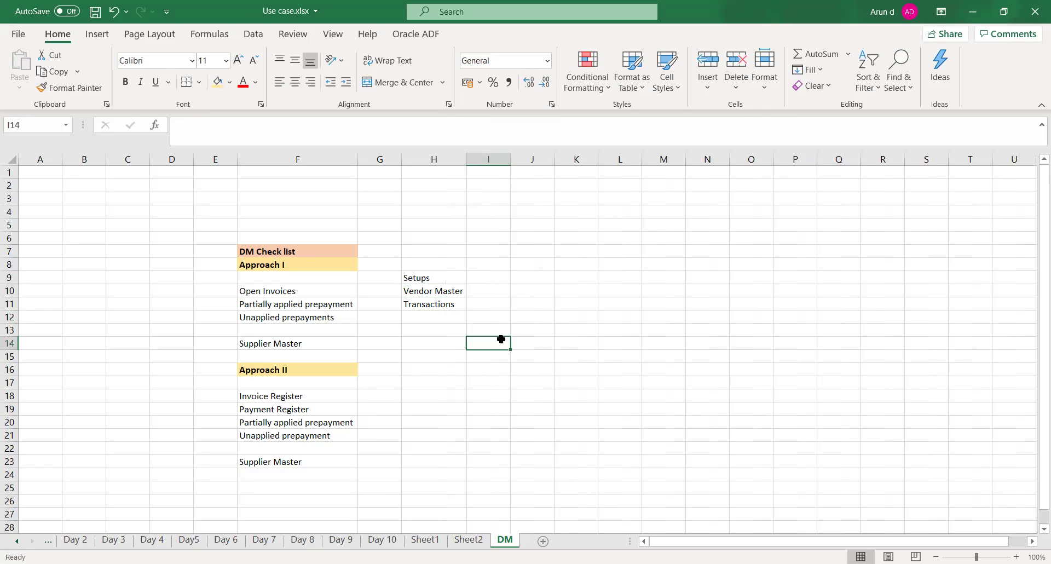
click(274, 345)
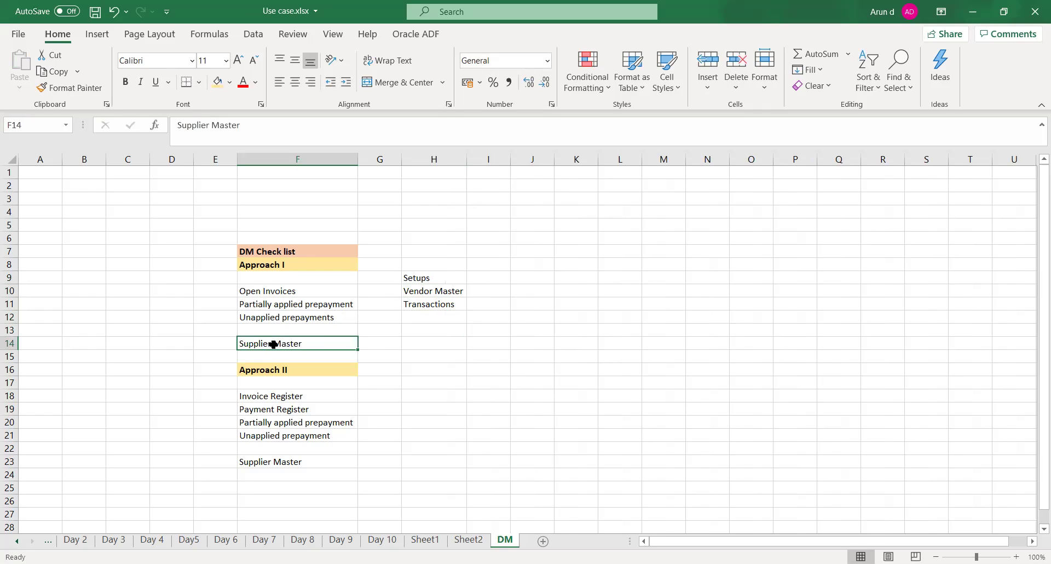
Step: Change the entry in cell H10 to "Supplier Master"
double_click(430, 291)
key(BackSpace)
key(BackSpace)
key(BackSpace)
key(BackSpace)
key(BackSpace)
key(BackSpace)
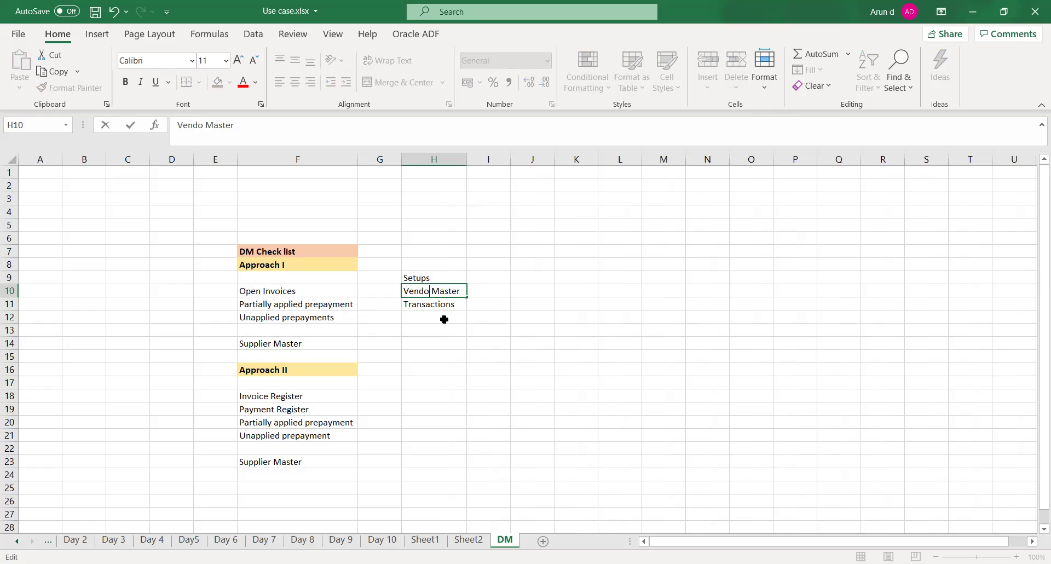
text(Supplier)
key(Tab)
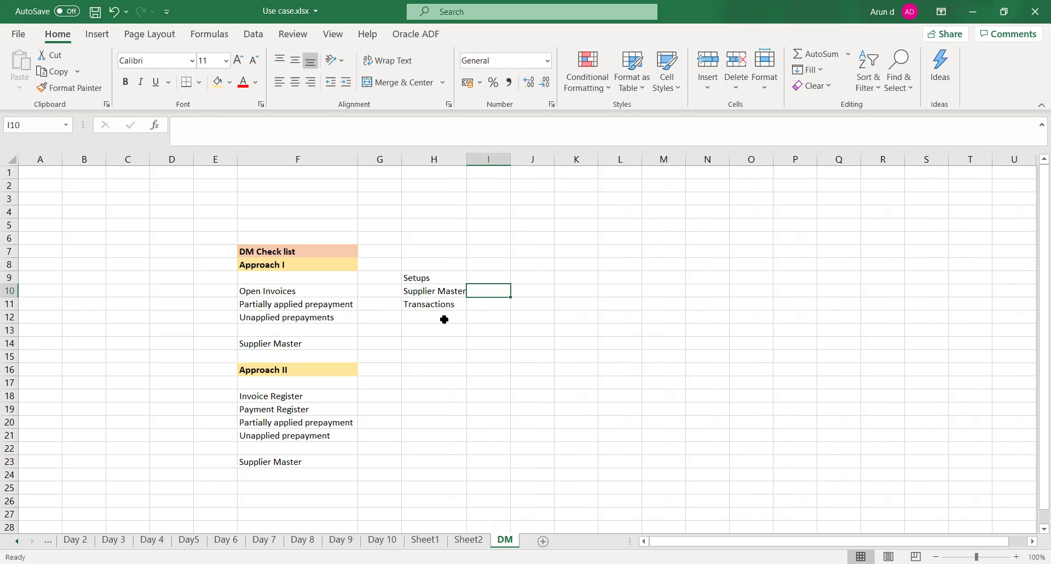
Step: Autofit the width of column H to its entries and save the workbook
double_click(466, 160)
click(443, 331)
click(431, 302)
key(ctrl+s)
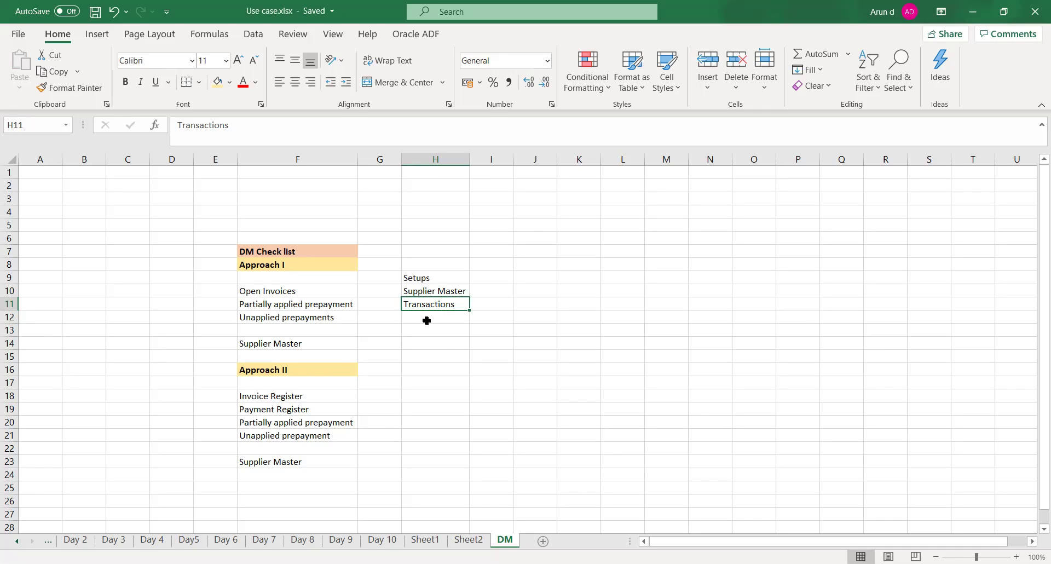
click(425, 292)
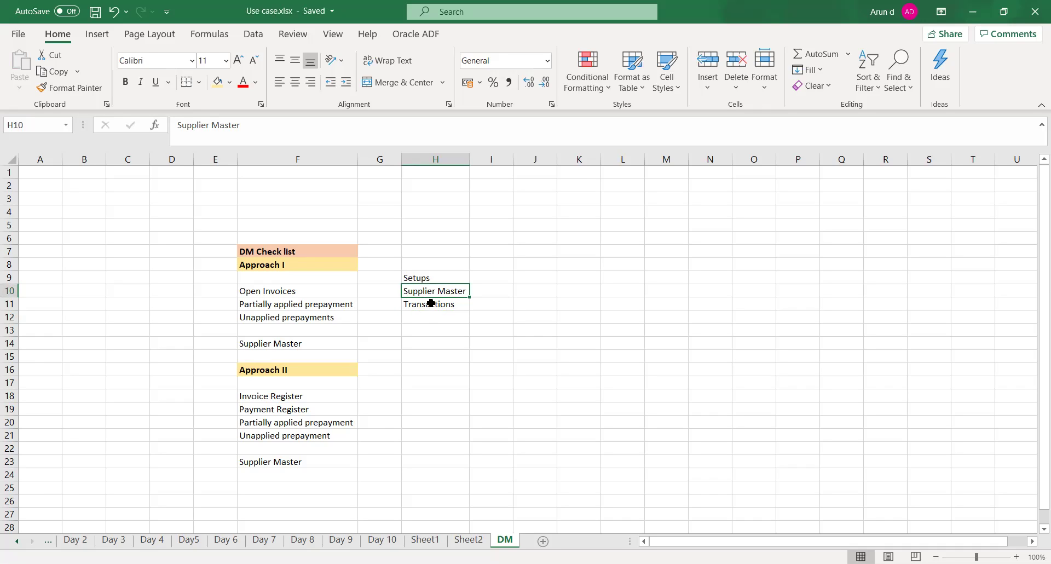
click(395, 277)
click(394, 290)
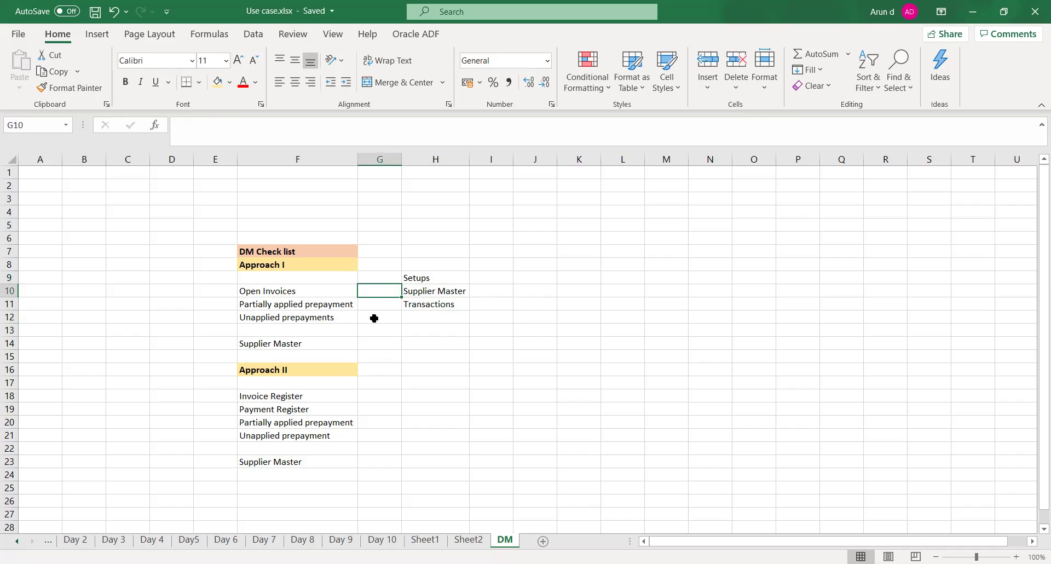
drag(254, 290, 258, 316)
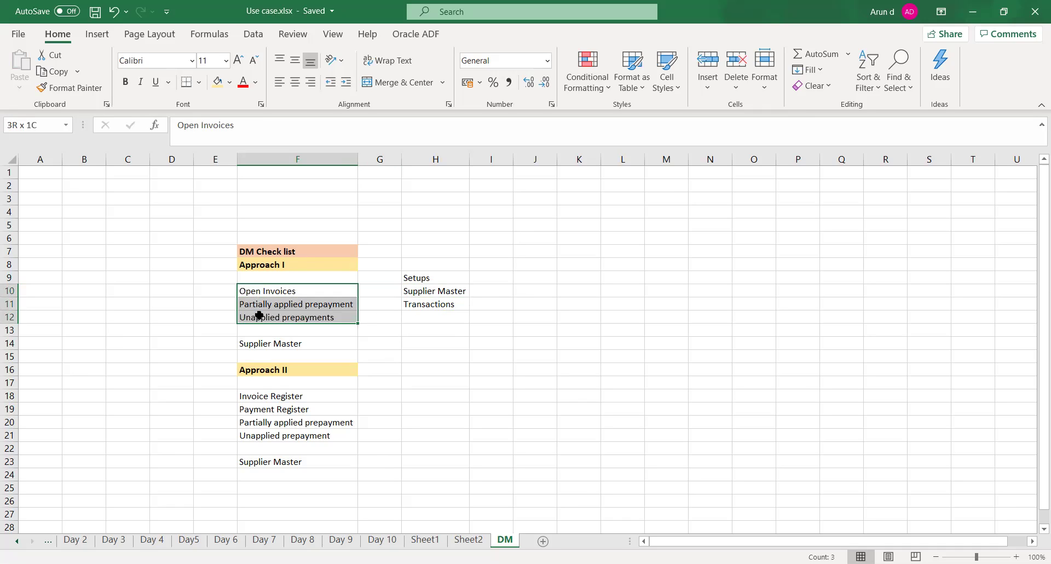
drag(259, 315, 258, 315)
click(410, 319)
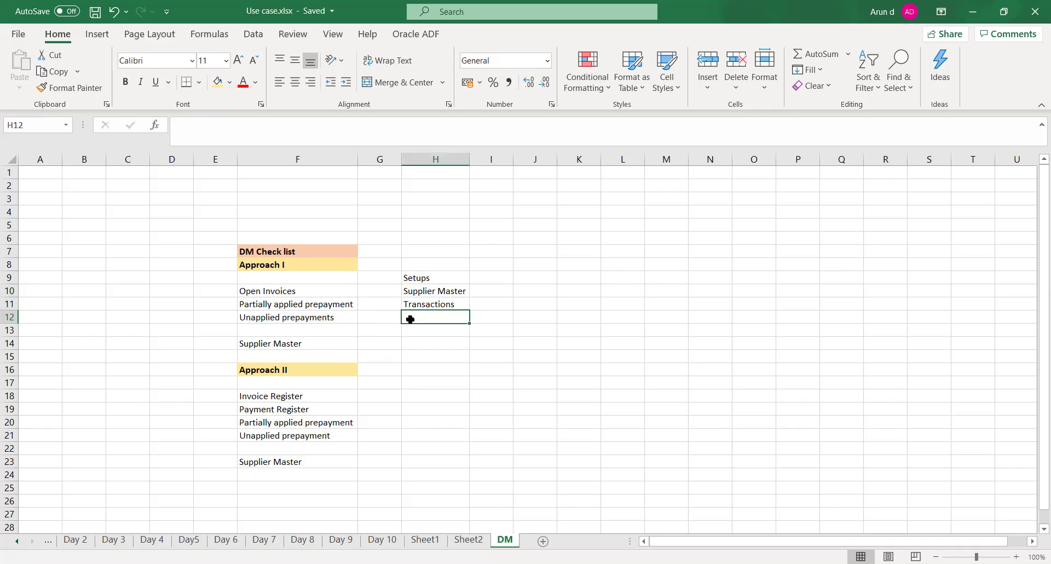
Step: Try to enter the arrows "-->" and "->" in cell G12 beside "Unapplied prepayments"
click(389, 322)
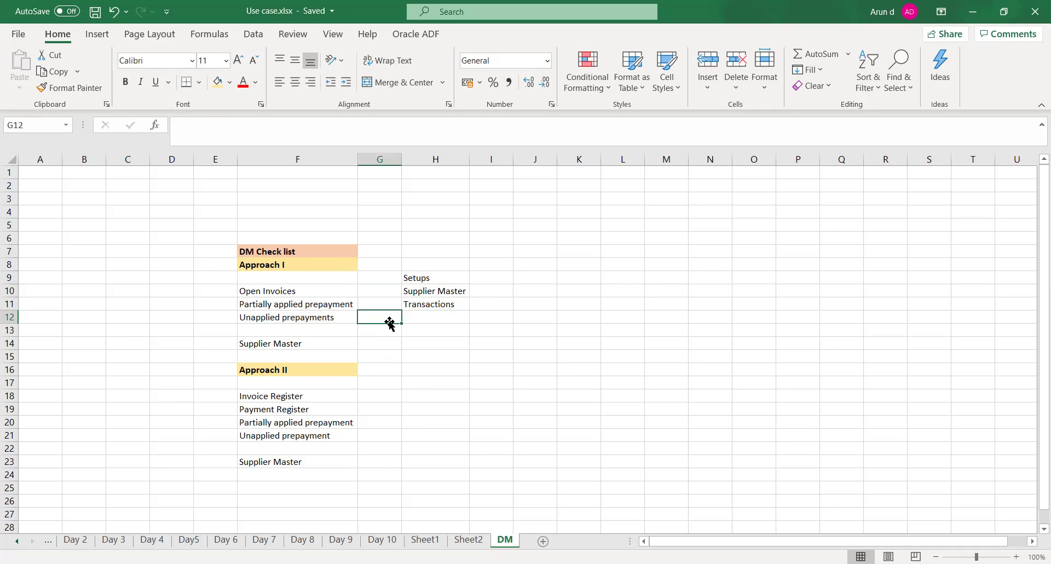
text(-->)
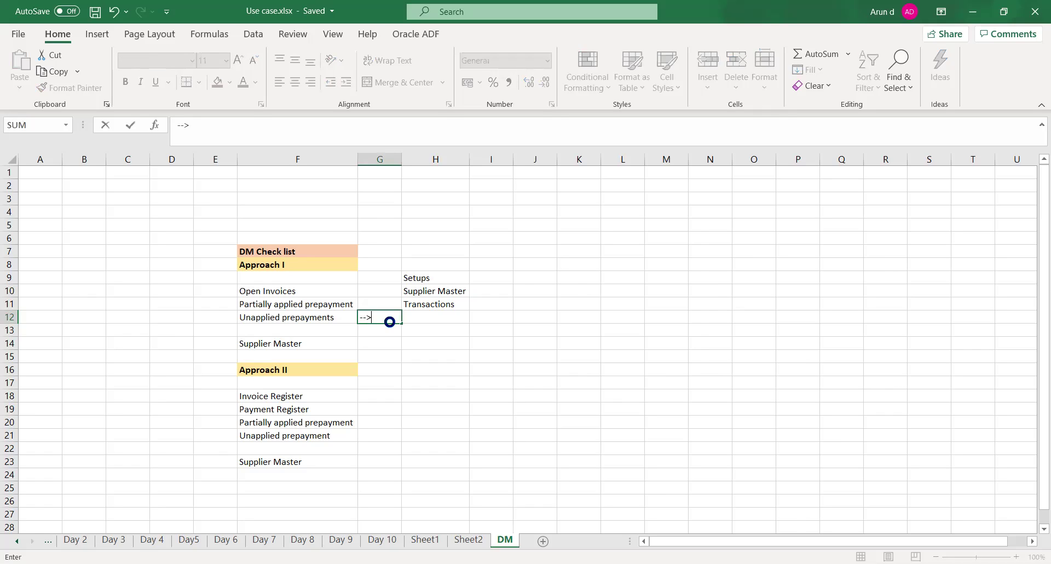
key(Return)
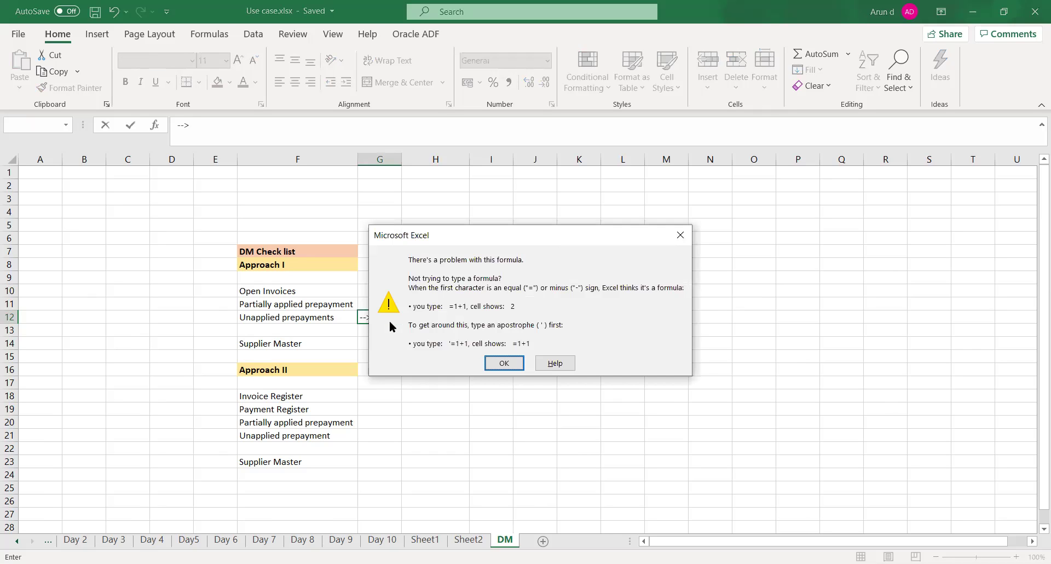
click(507, 358)
key(Left)
key(BackSpace)
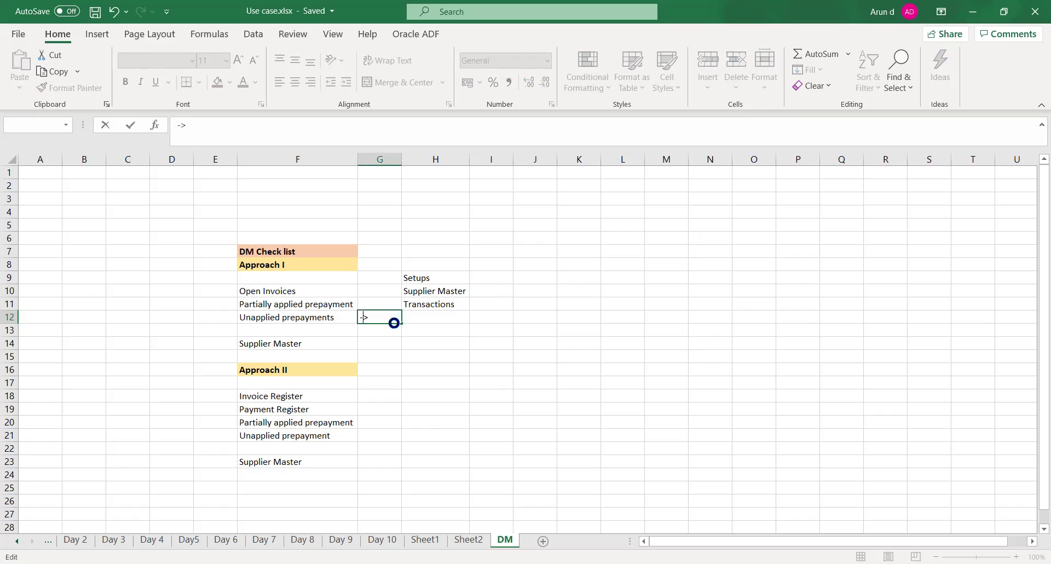
key(Return)
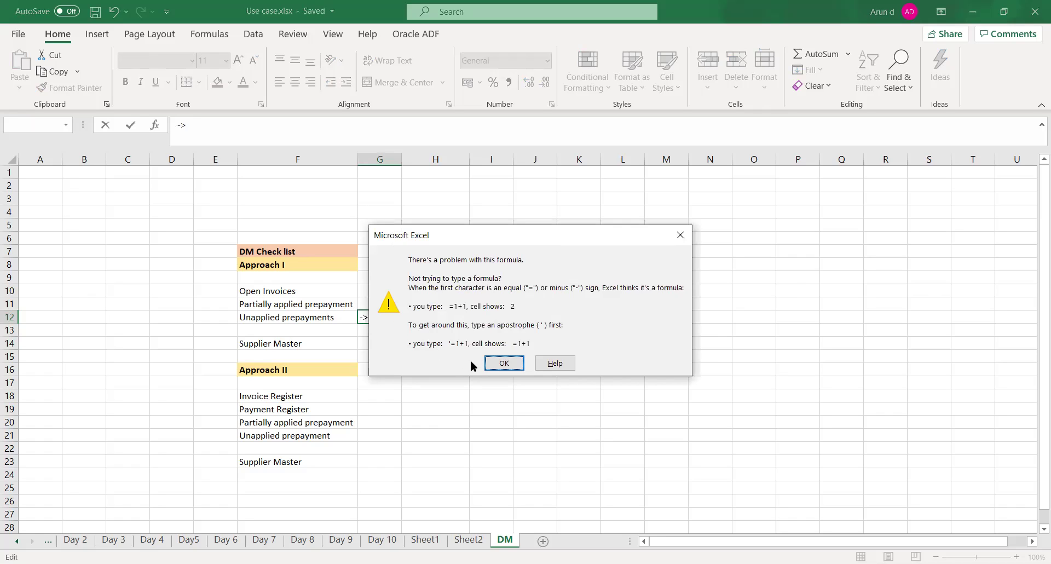
click(500, 362)
Step: Make the entry in cell G12 ">>>>" and save the workbook
key(BackSpace)
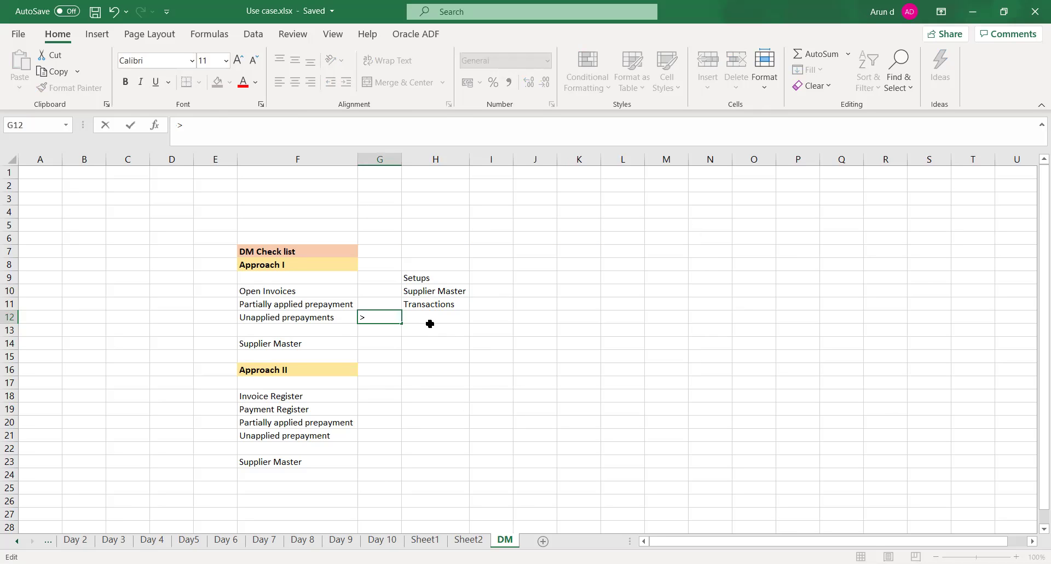
text(>>>)
click(430, 324)
key(ctrl+s)
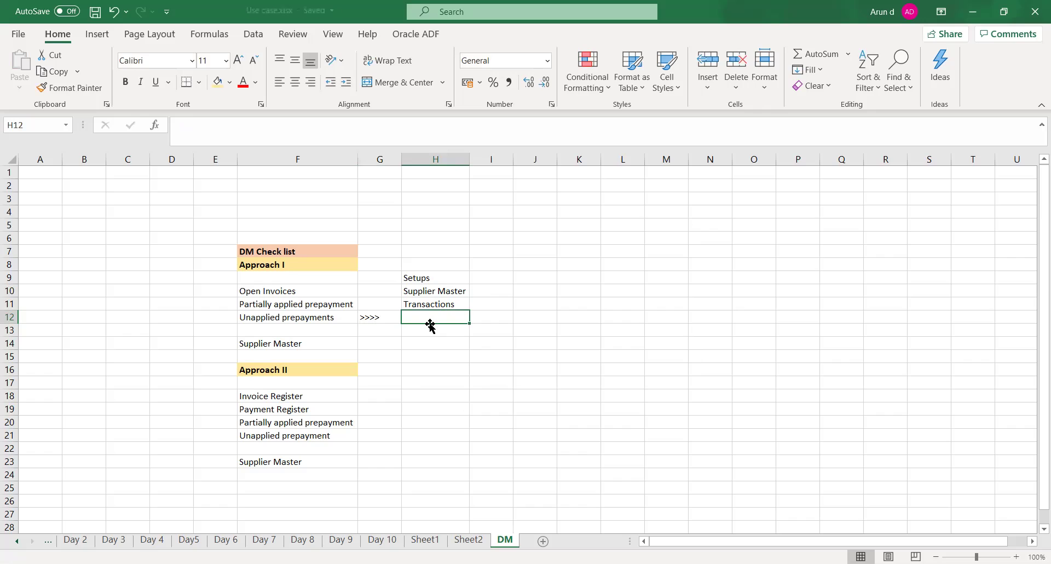
Step: Enter "Payment" in cell H12 below "Transactions"
text(P)
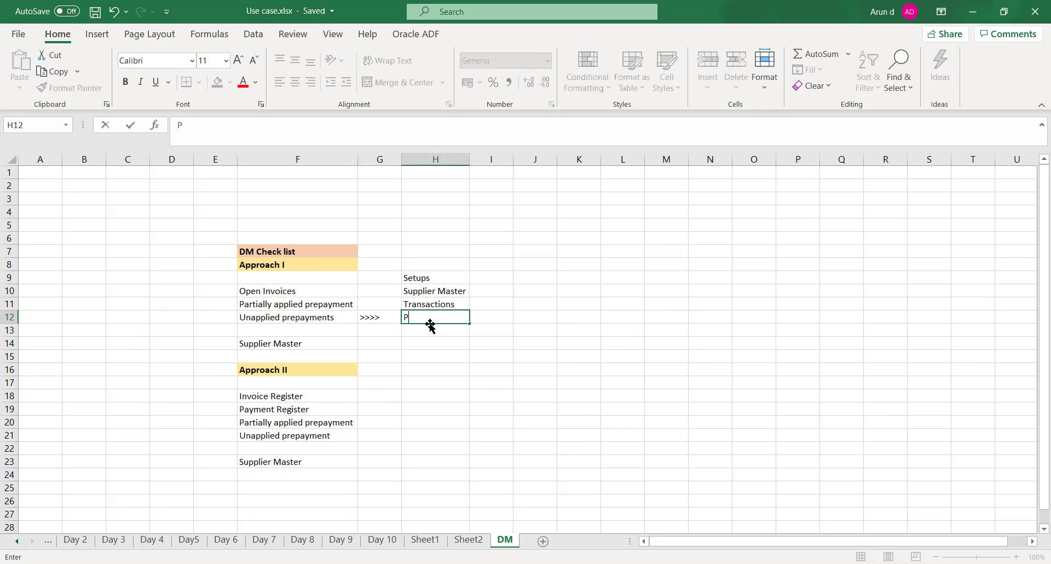
text(ayment)
key(Tab)
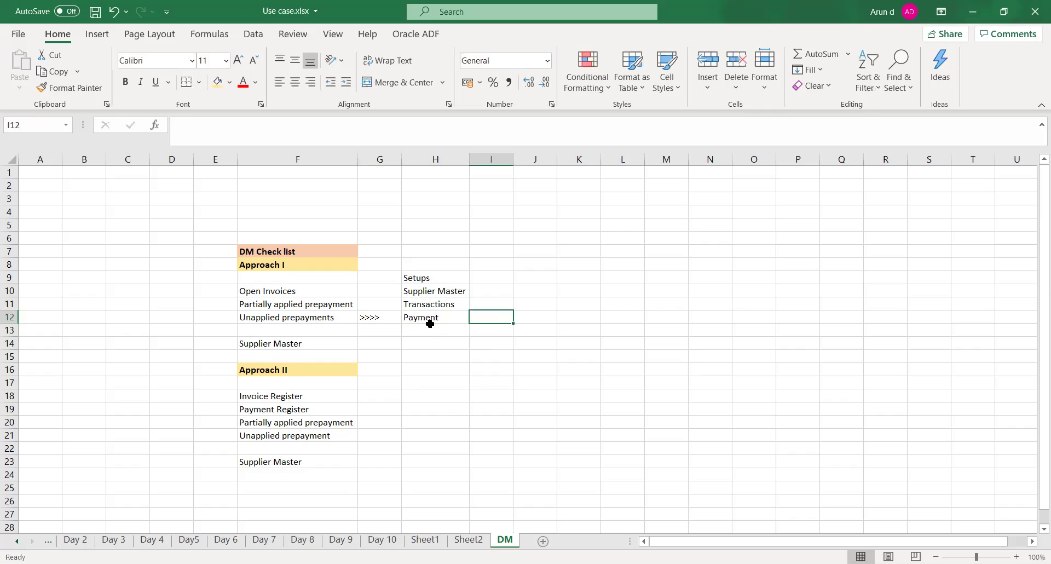
Step: Select the entries from "Setups" to "Transactions" in cells H9 to H11
click(418, 280)
key(shift+Down)
key(shift+Down)
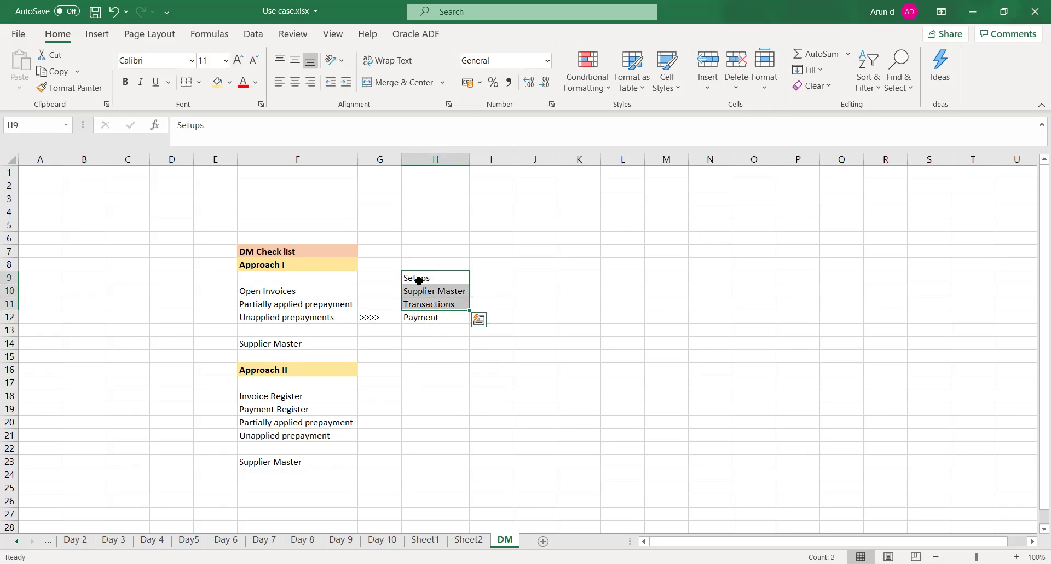
Step: Move the Setups, Supplier Master and Transactions entries from H9:H11 up to H7:H9
key(ctrl+x)
key(Up)
key(Up)
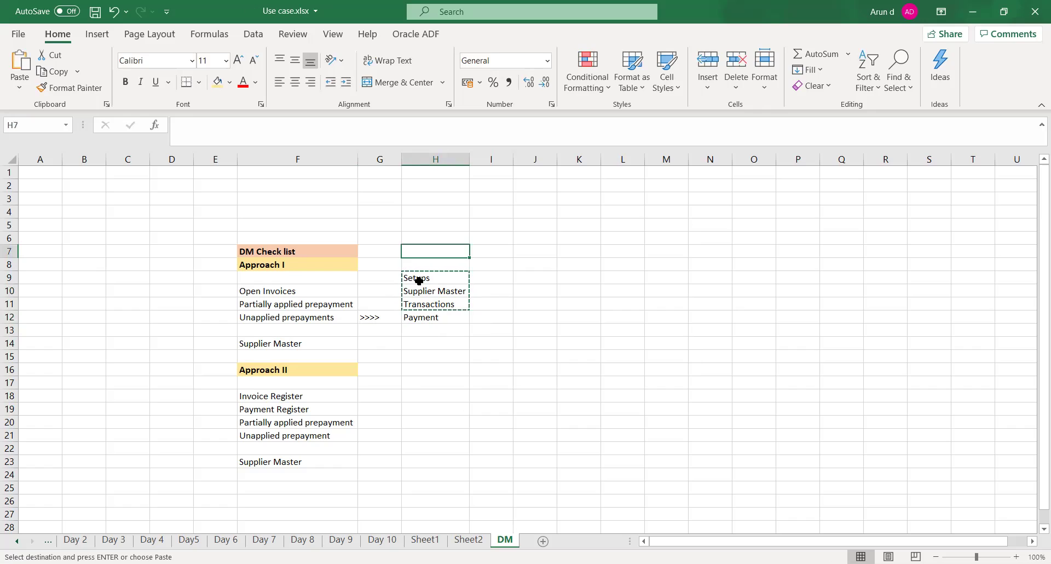
key(ctrl+v)
Step: Map the Approach I partially applied prepayment row to a payment with ">>>>" in G11 and "Payment" in H11, and save the workbook
click(420, 283)
key(Down)
key(Down)
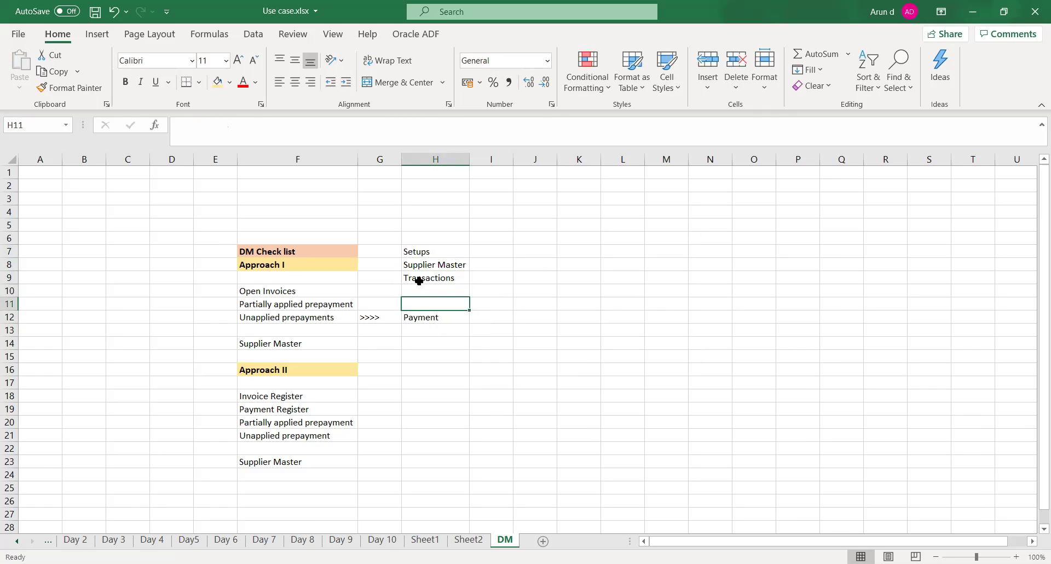
key(Left)
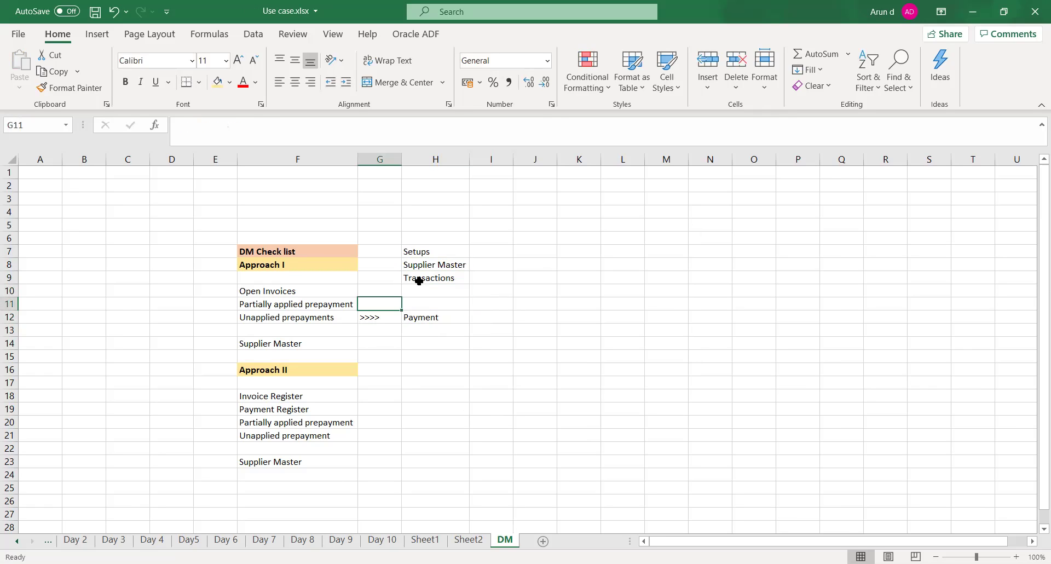
text(>>>>)
key(Tab)
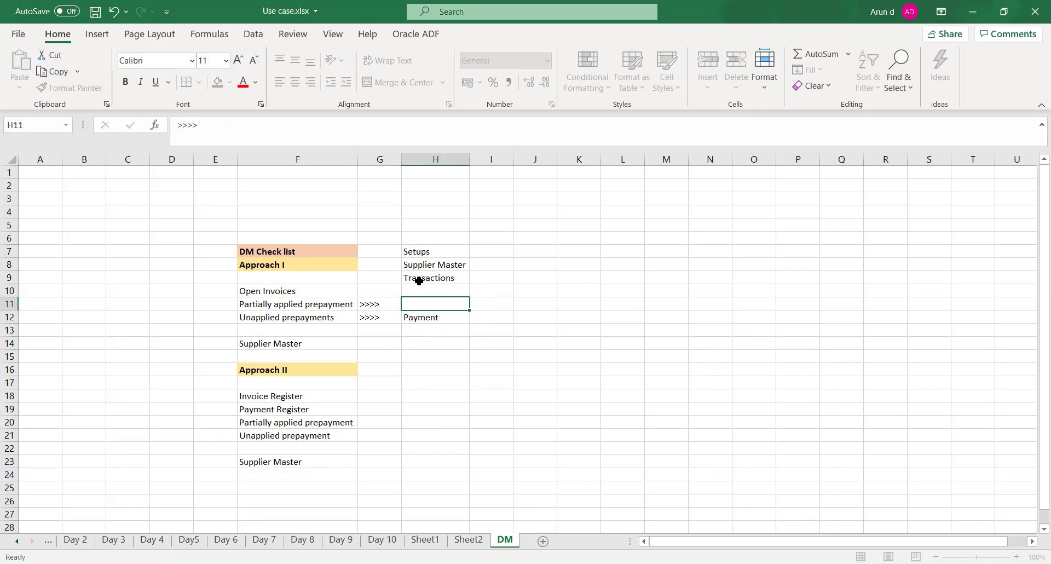
key(ctrl+s)
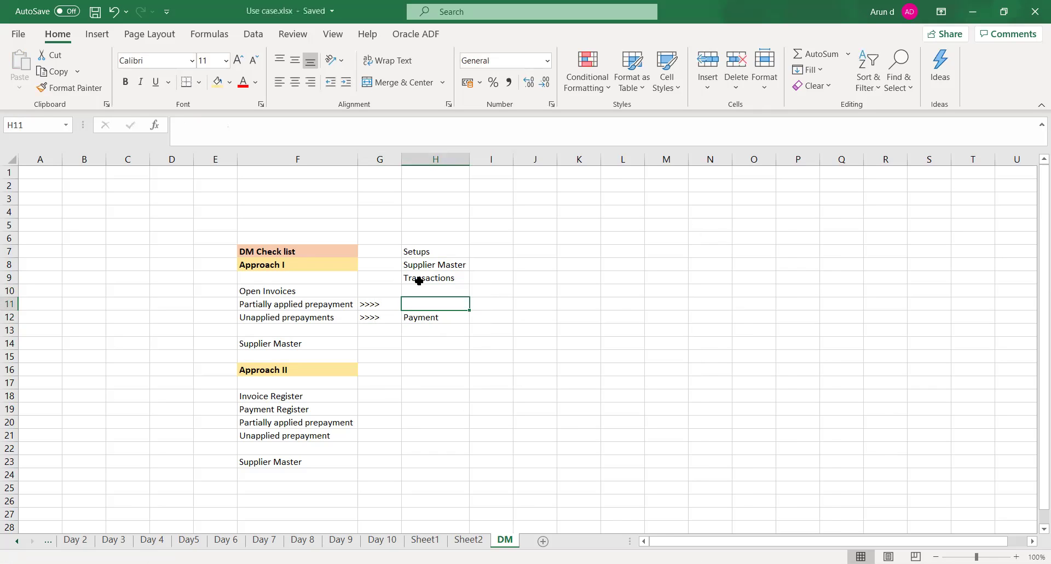
text(Payment)
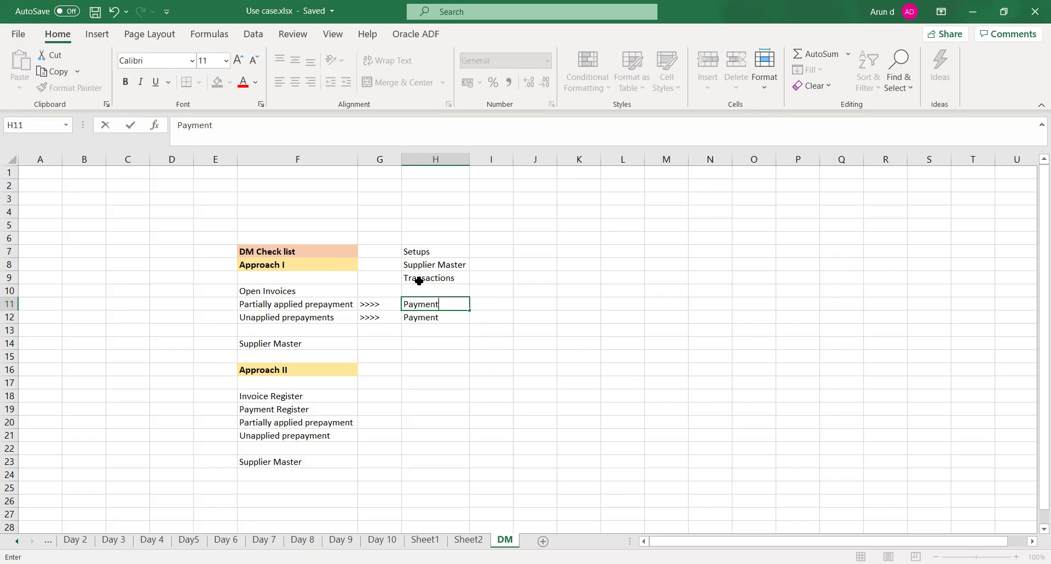
key(Tab)
key(ctrl+s)
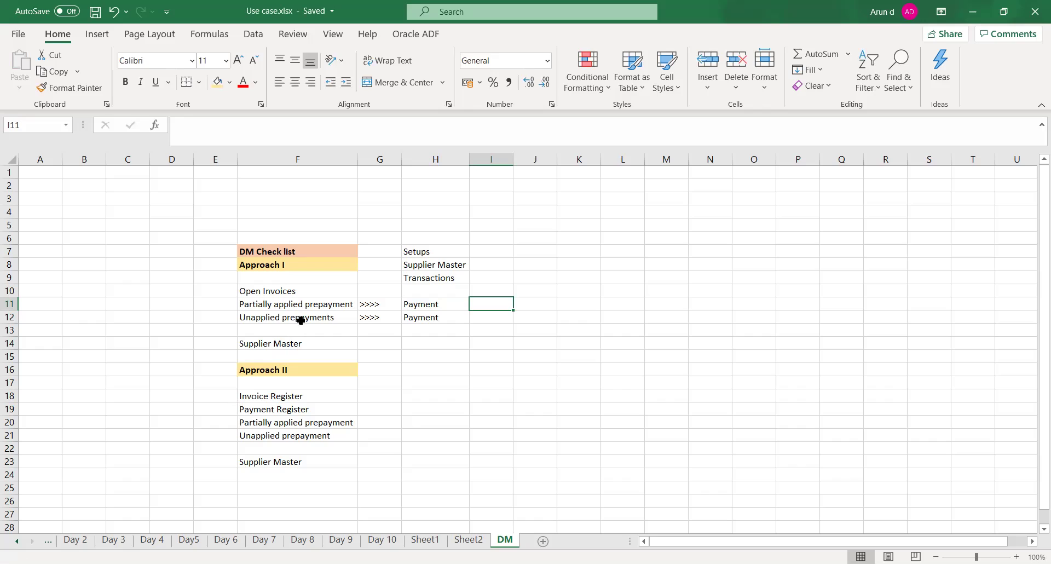
Step: Center the contents of cells G7:G9 beside the Setups, Supplier Master and Transactions entries
click(386, 251)
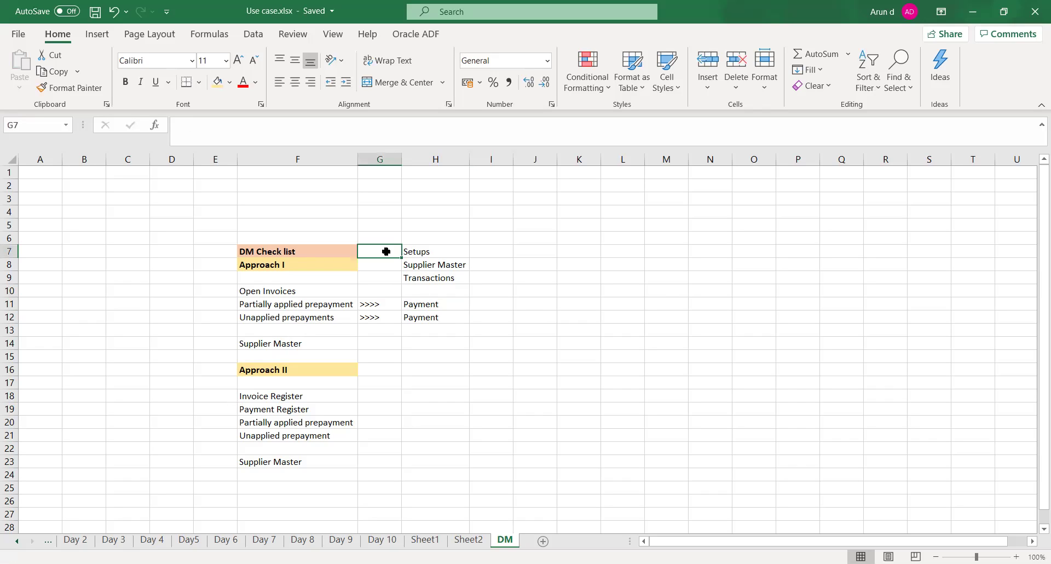
drag(386, 252, 387, 277)
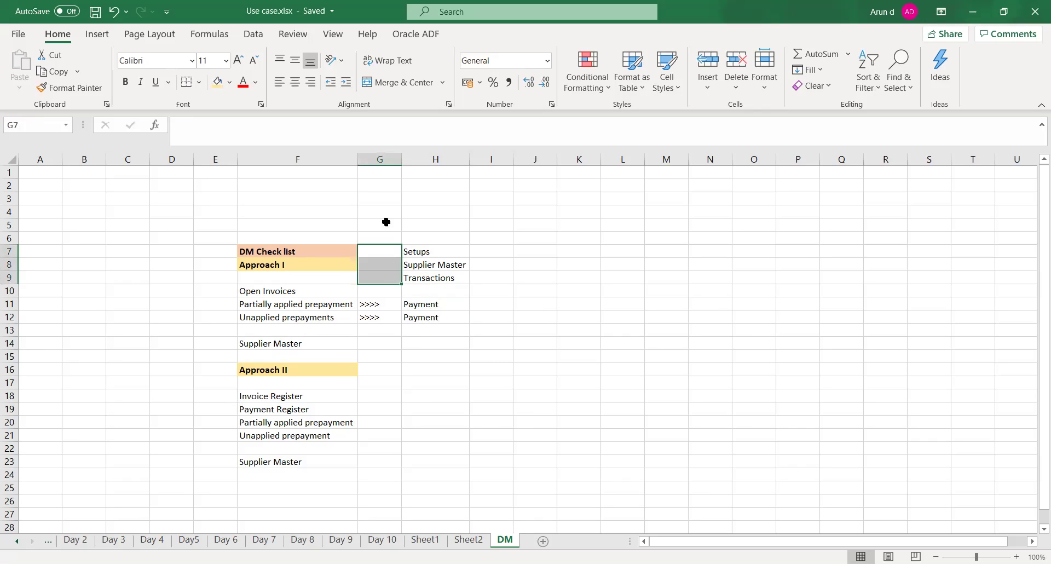
click(297, 82)
click(454, 170)
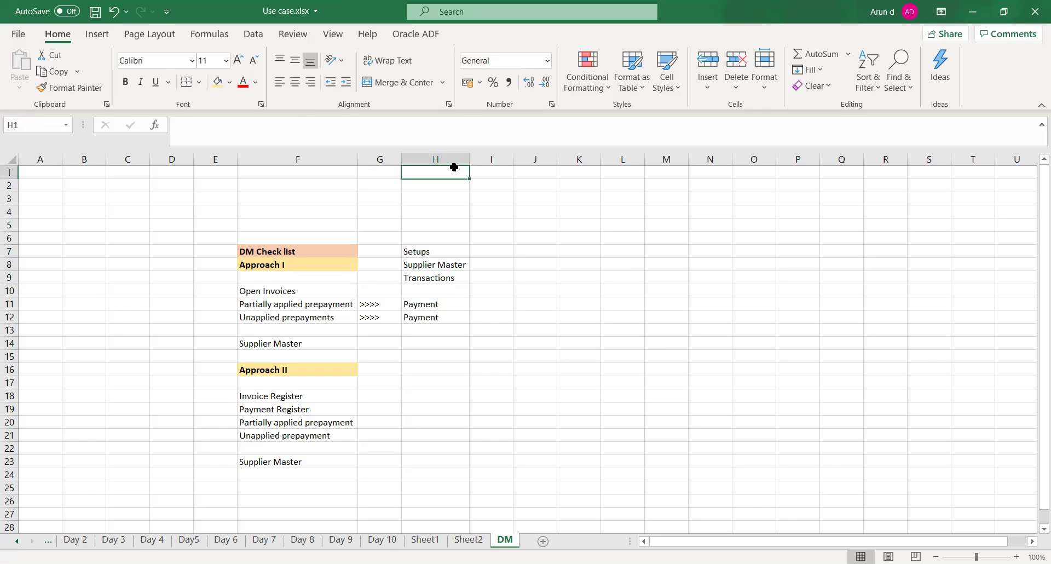
Step: Number the Setups, Supplier Master and Transactions entries 1, 2 and 3 in cells G7:G9
click(378, 253)
text(1)
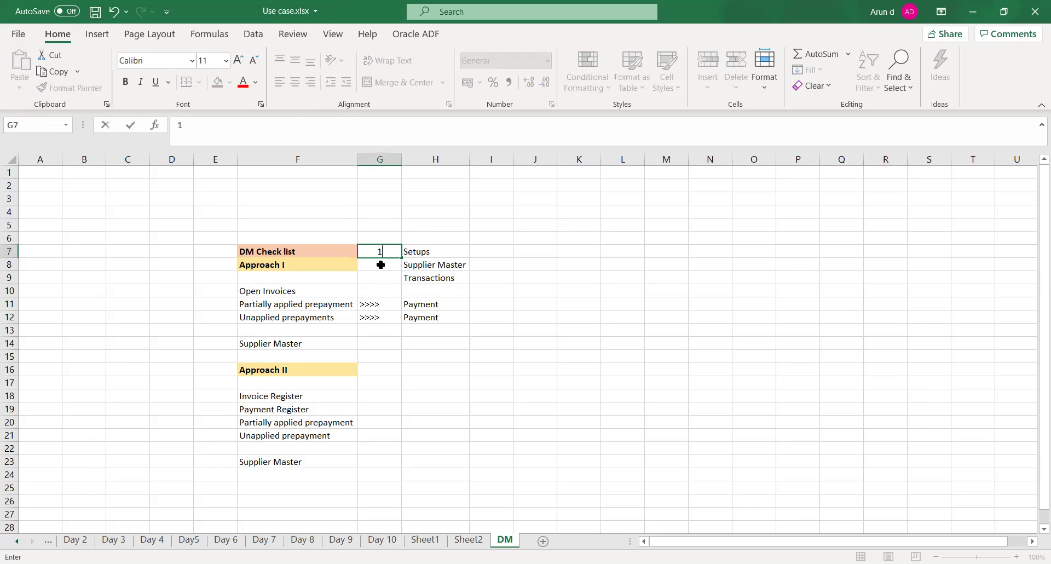
click(380, 264)
text(2)
click(386, 281)
text(3)
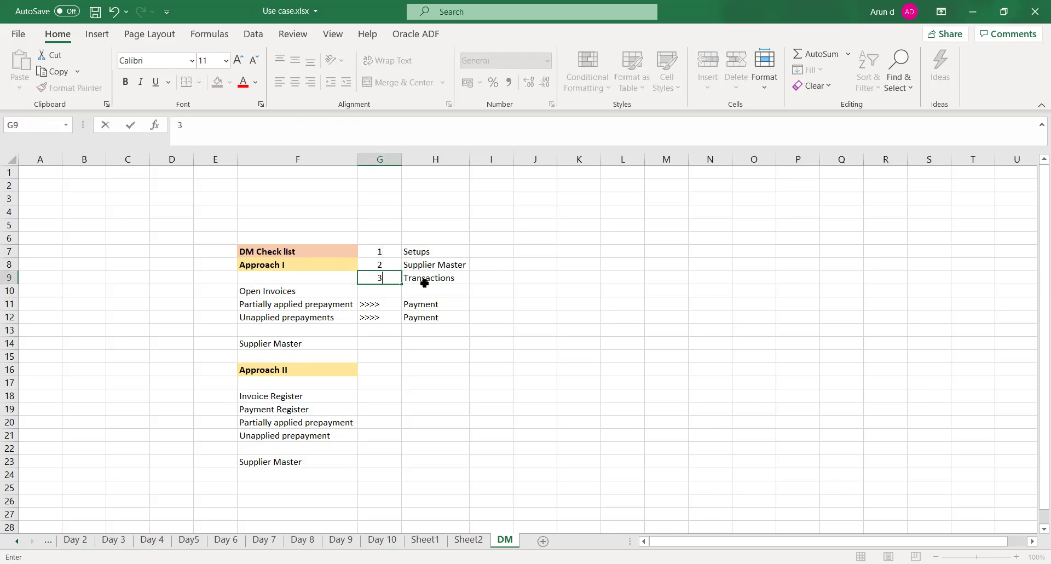
click(582, 262)
click(453, 280)
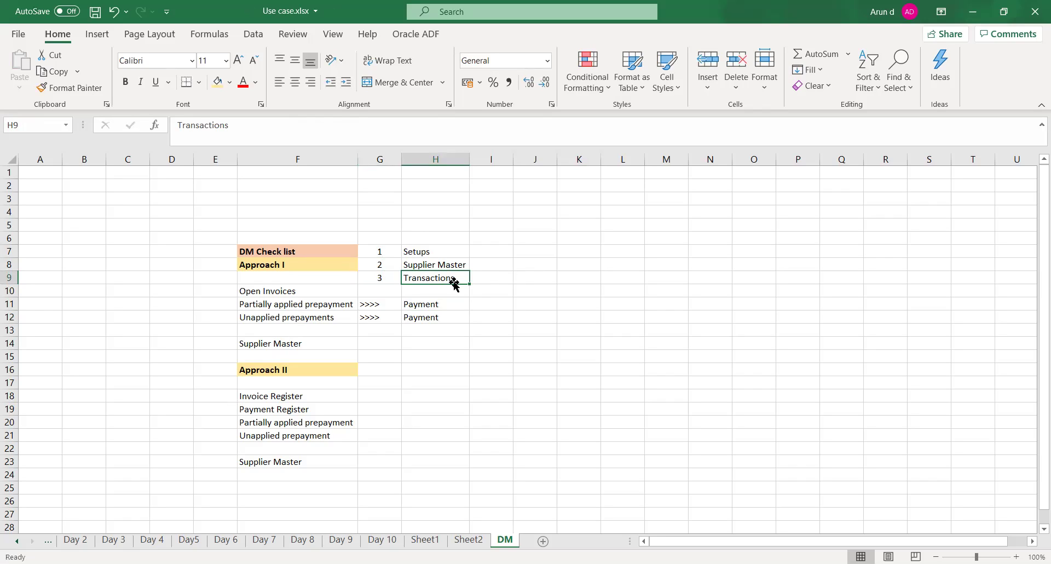
click(433, 251)
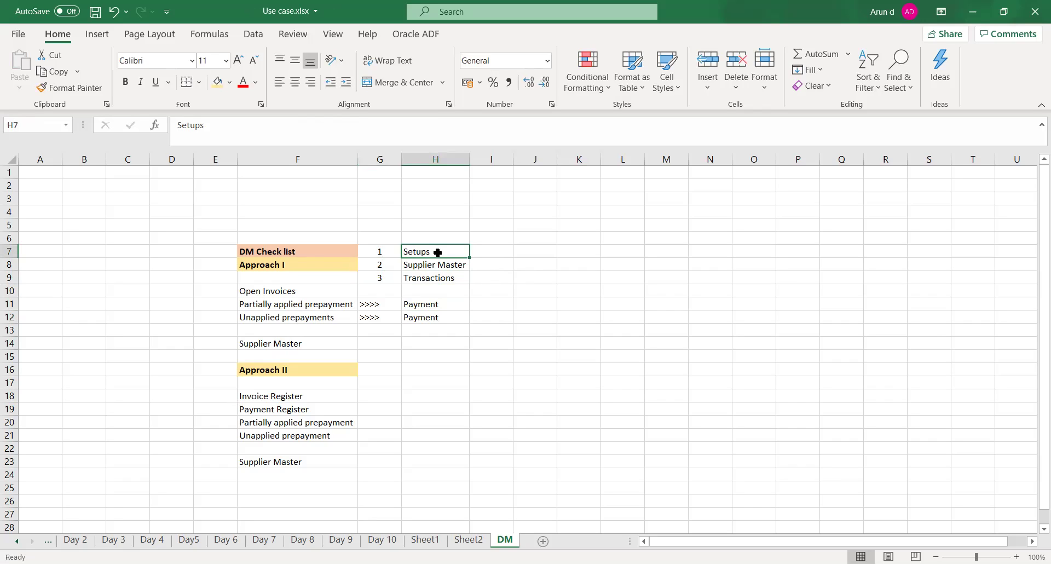
click(419, 267)
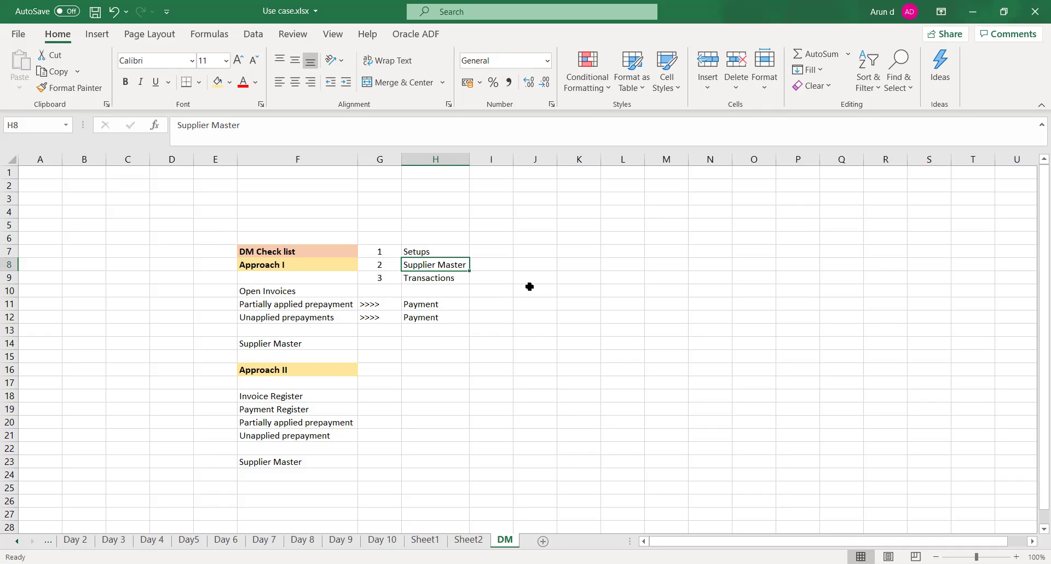
click(482, 264)
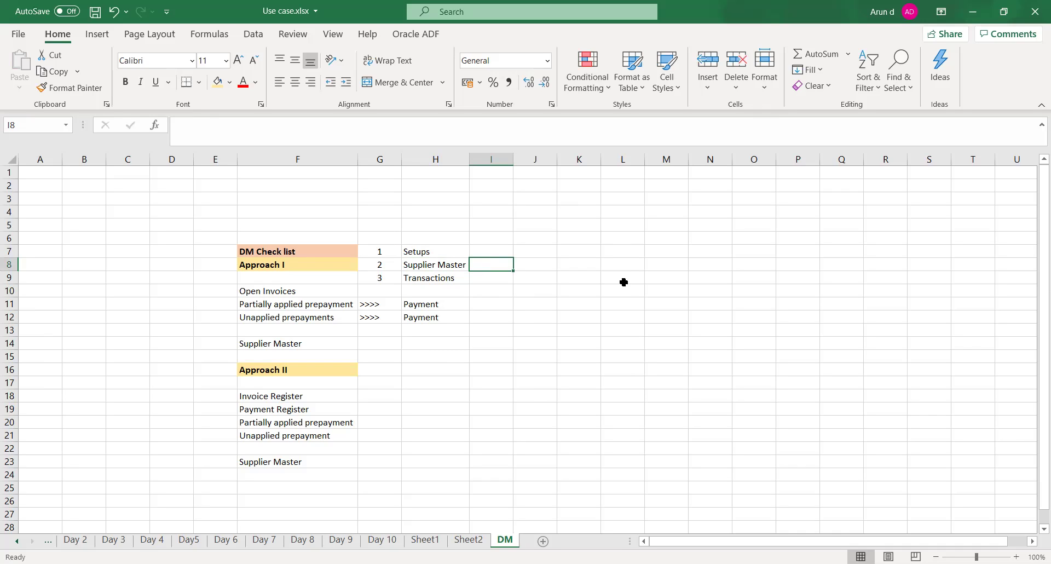
Step: Add the column headings "S.No" in G6 and "Pre-Requisite" in H6 above the numbered list
click(384, 239)
text(S.No)
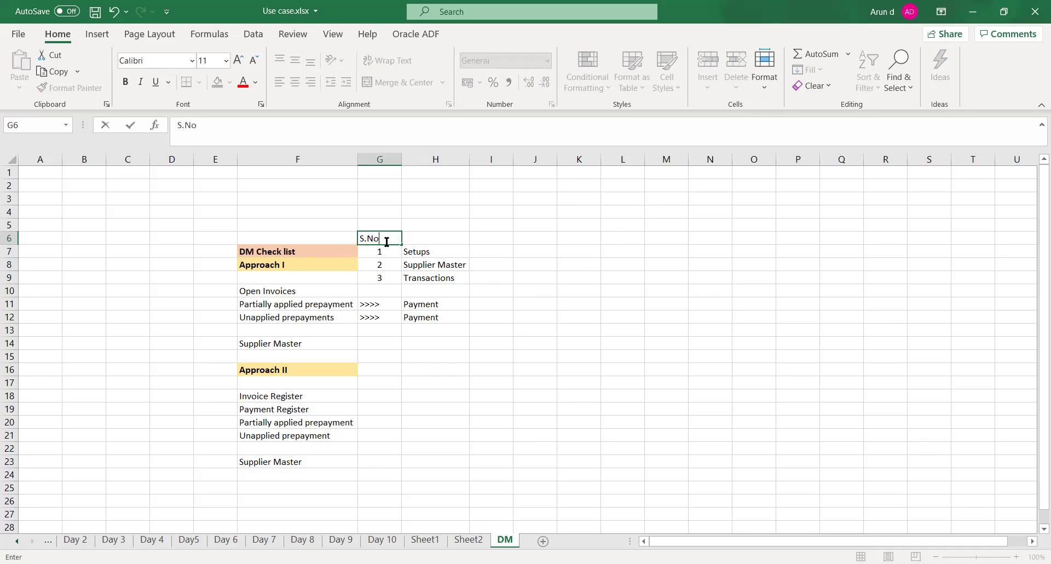
key(Tab)
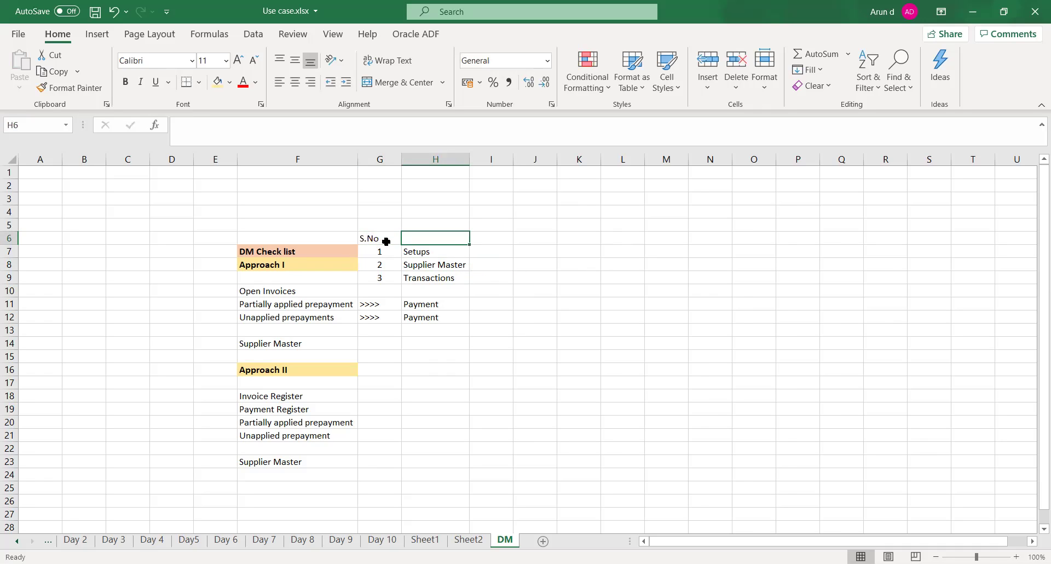
click(386, 242)
key(Tab)
text(Pre)
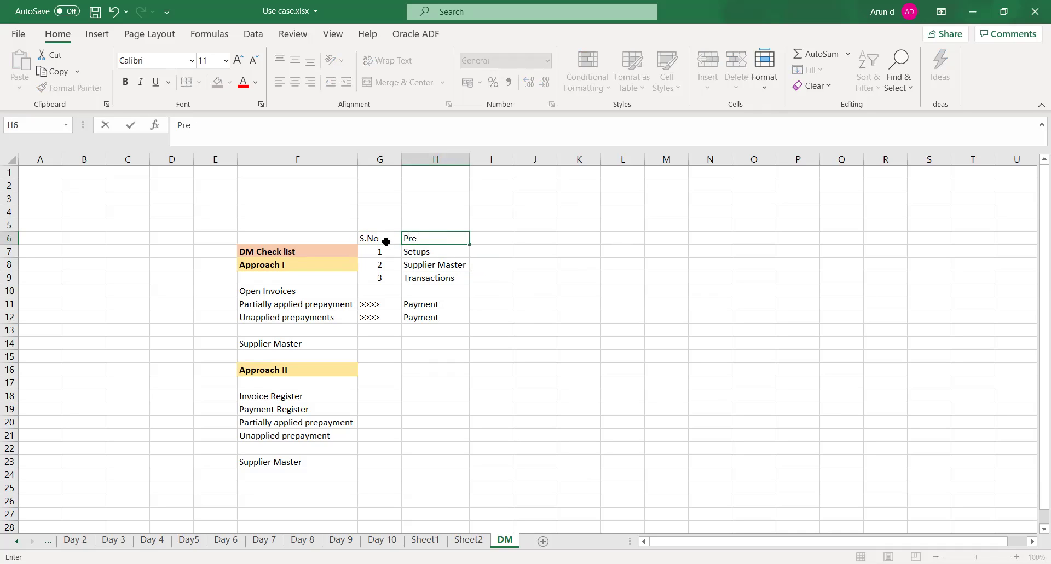
text(-Requisite)
key(Tab)
Step: Center the "S.No" heading in G6 and save the workbook
key(Left)
key(Left)
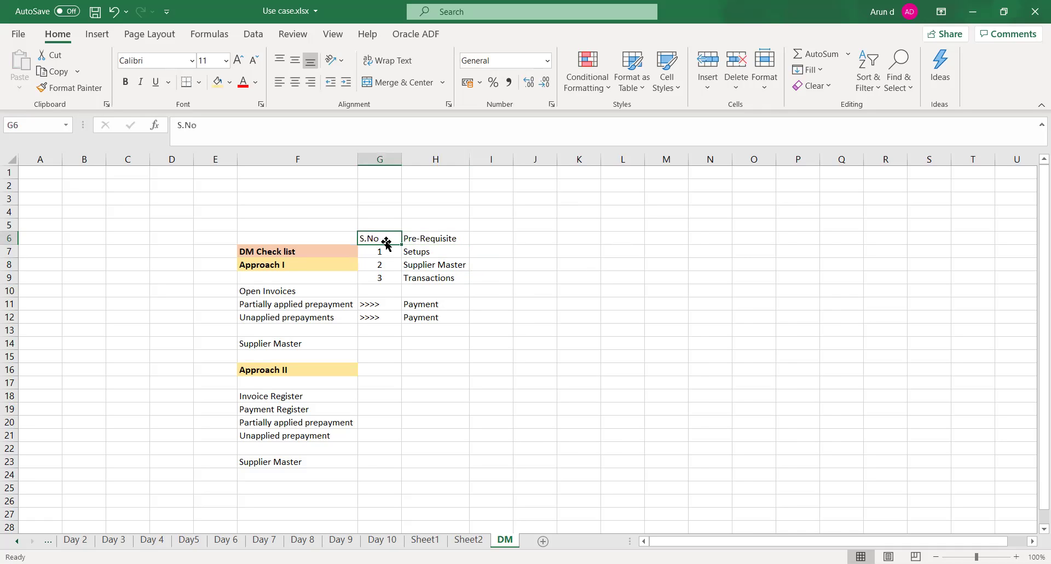
click(293, 83)
click(552, 353)
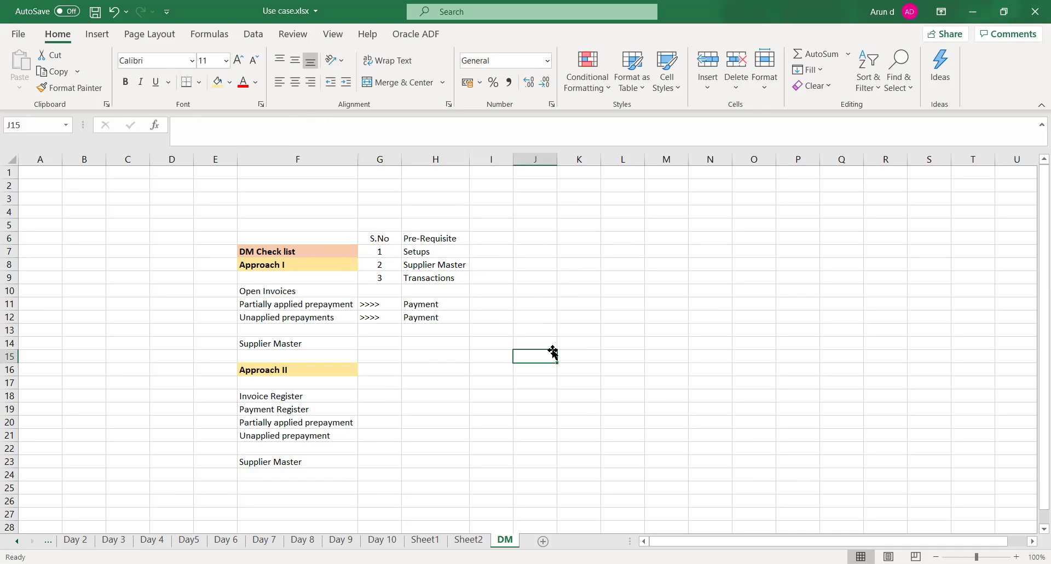
key(ctrl+s)
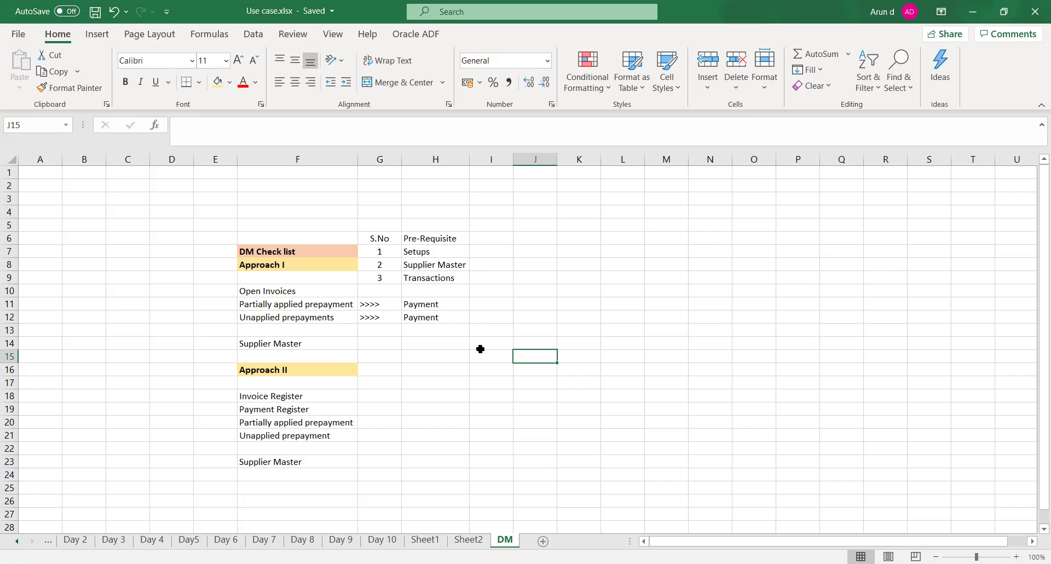
Step: Review the prerequisite list and the Approach I open invoice and prepayment items with their Payment mappings
click(430, 265)
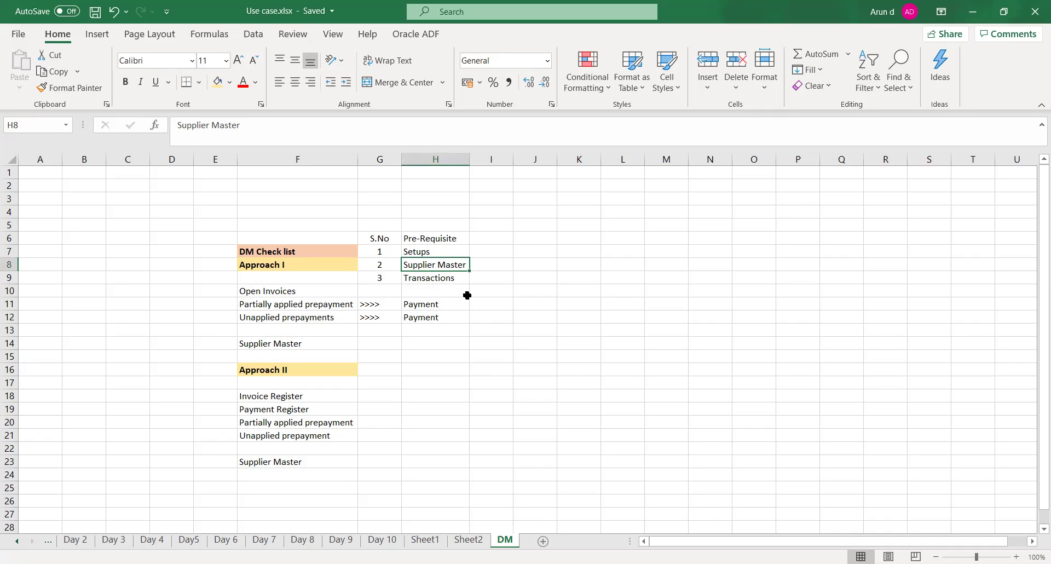
click(444, 252)
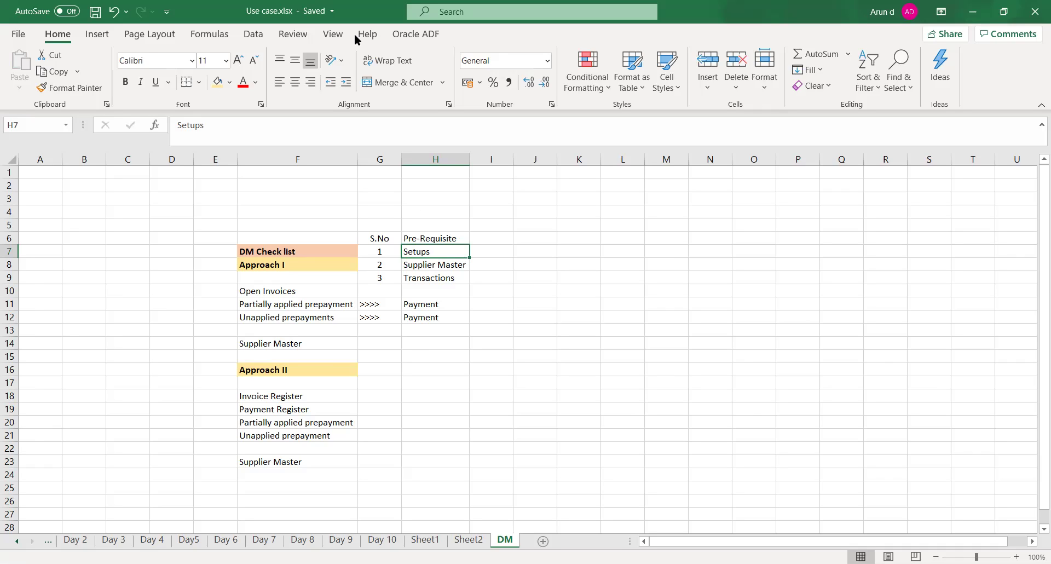
click(385, 129)
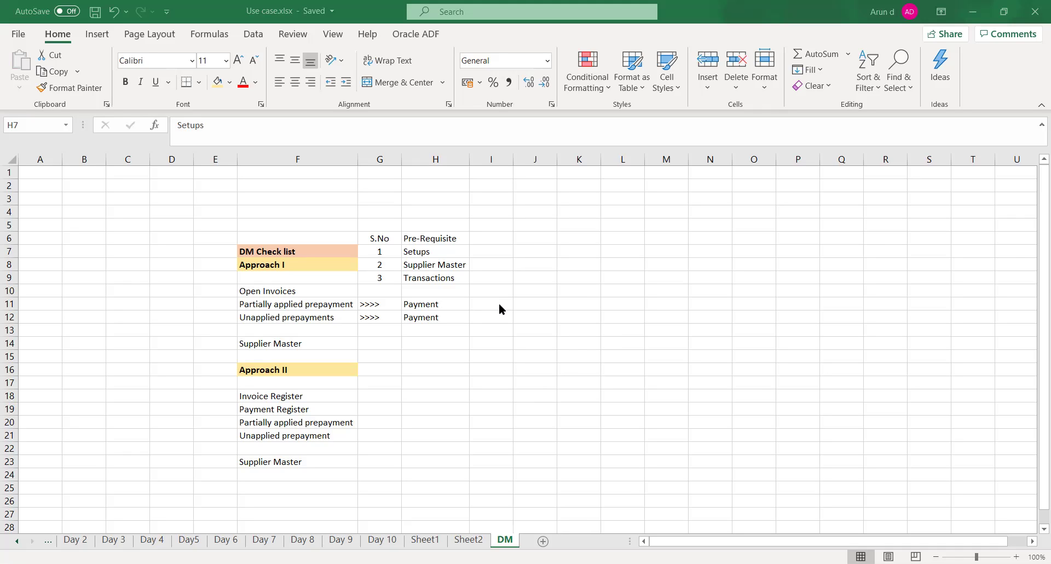
click(426, 267)
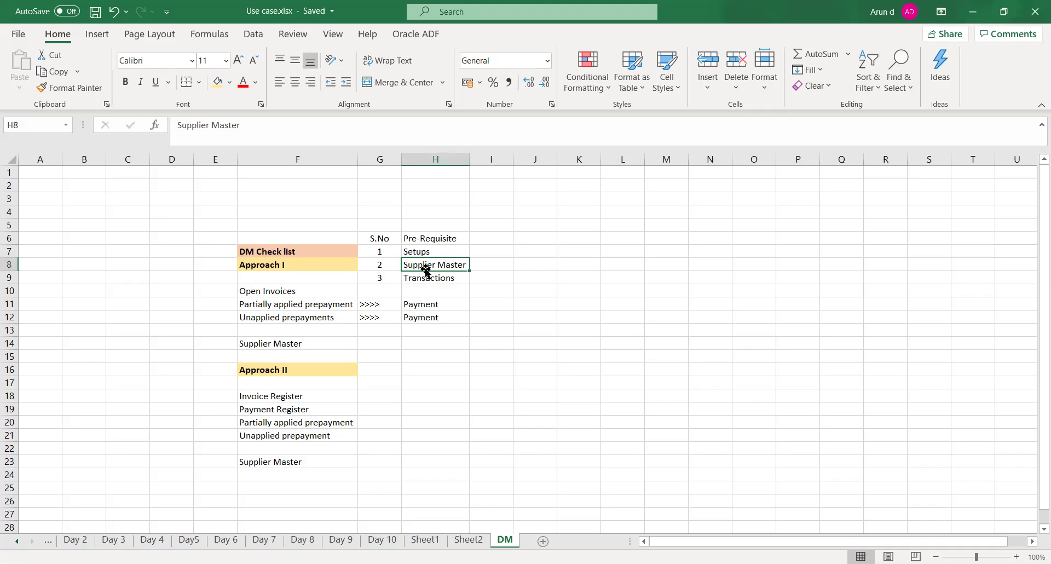
click(476, 263)
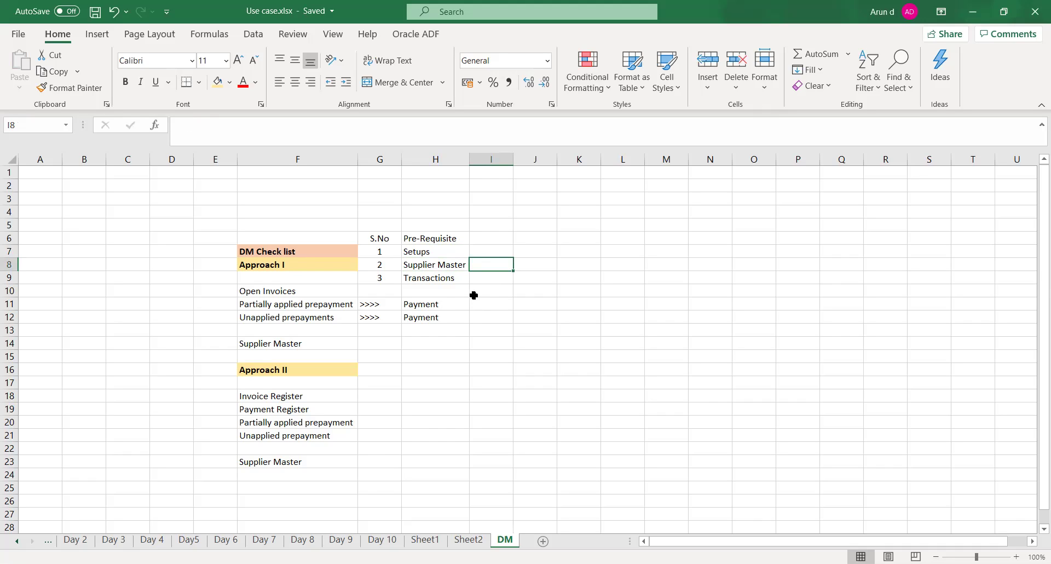
click(260, 292)
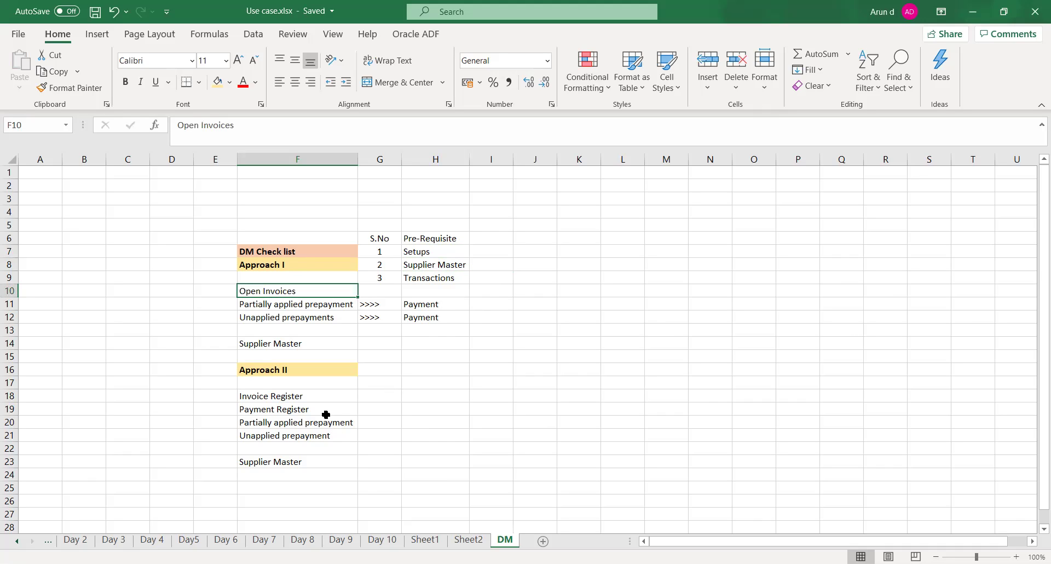
click(286, 305)
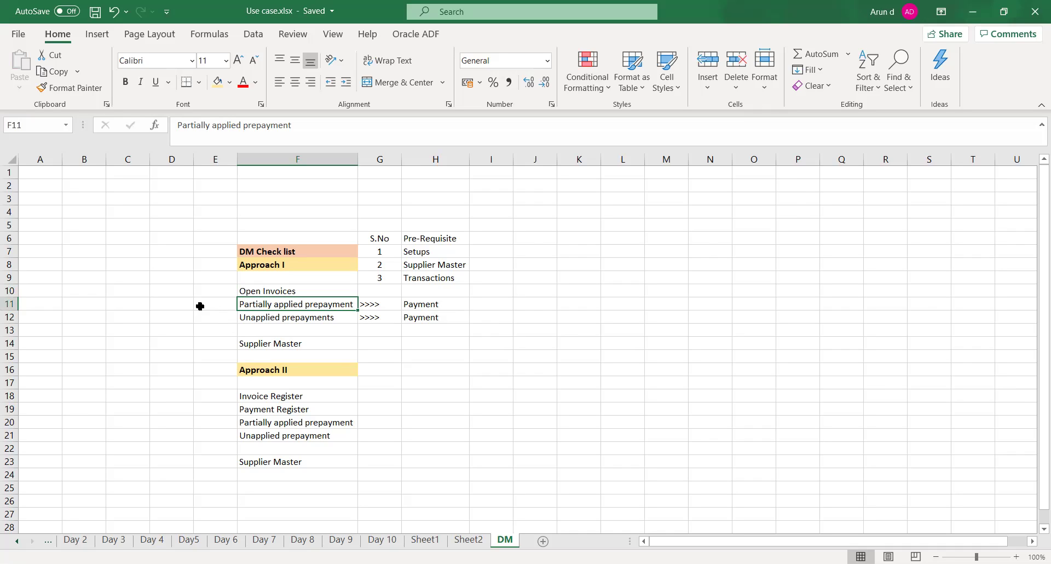
drag(209, 293, 210, 319)
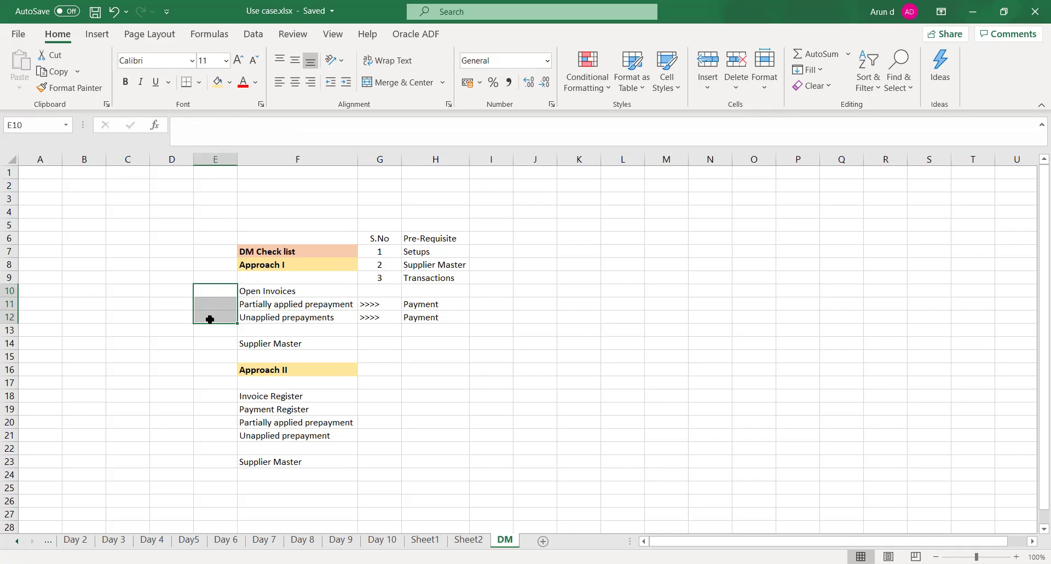
click(441, 329)
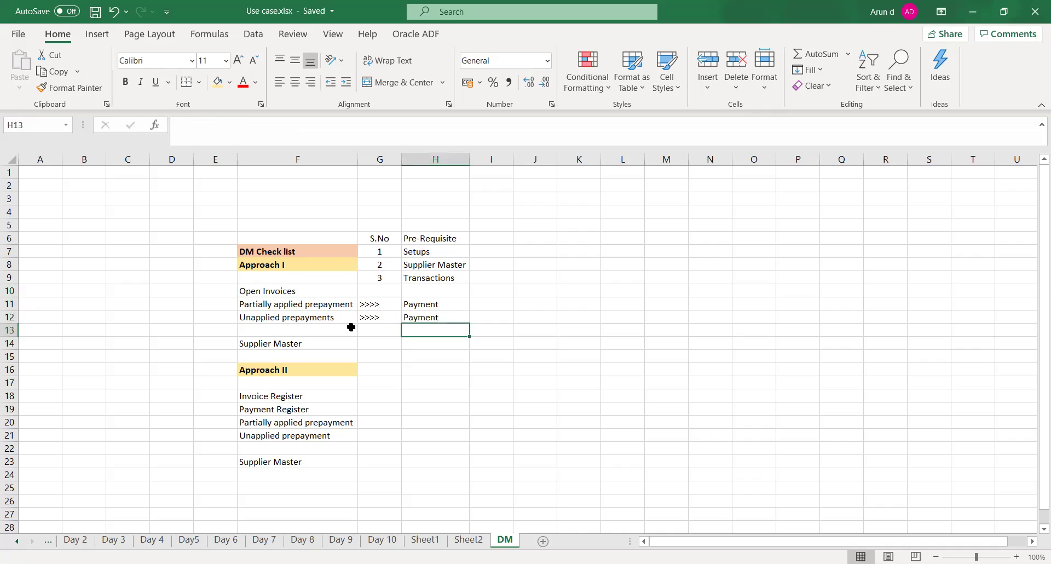
click(288, 292)
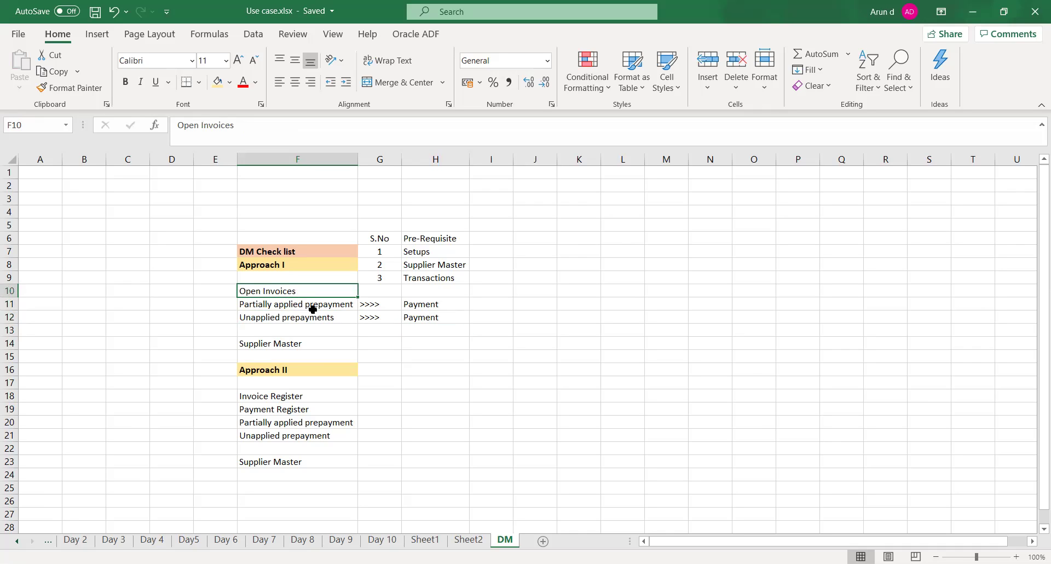
click(434, 300)
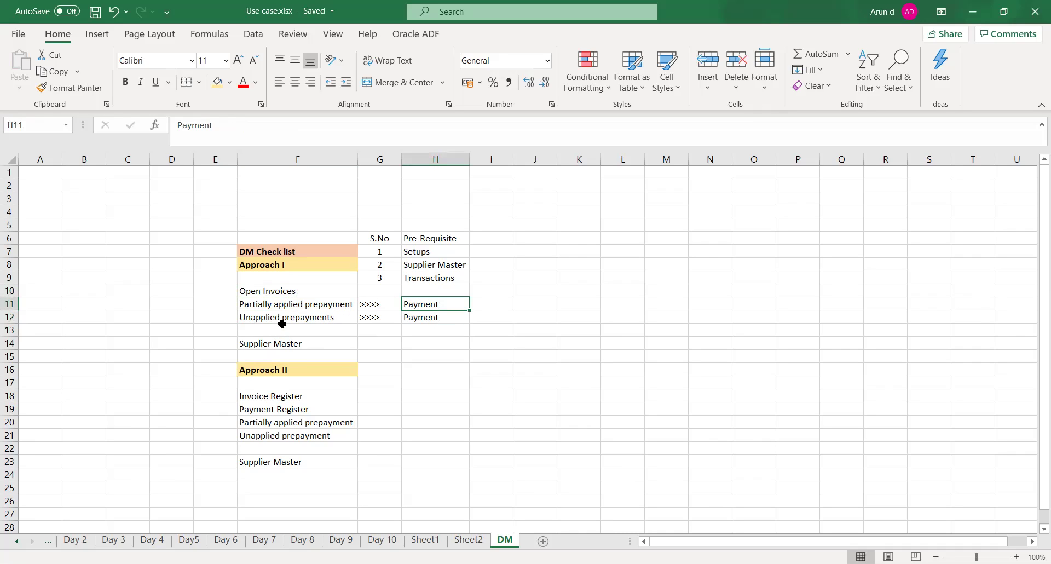
drag(265, 294, 277, 317)
click(483, 316)
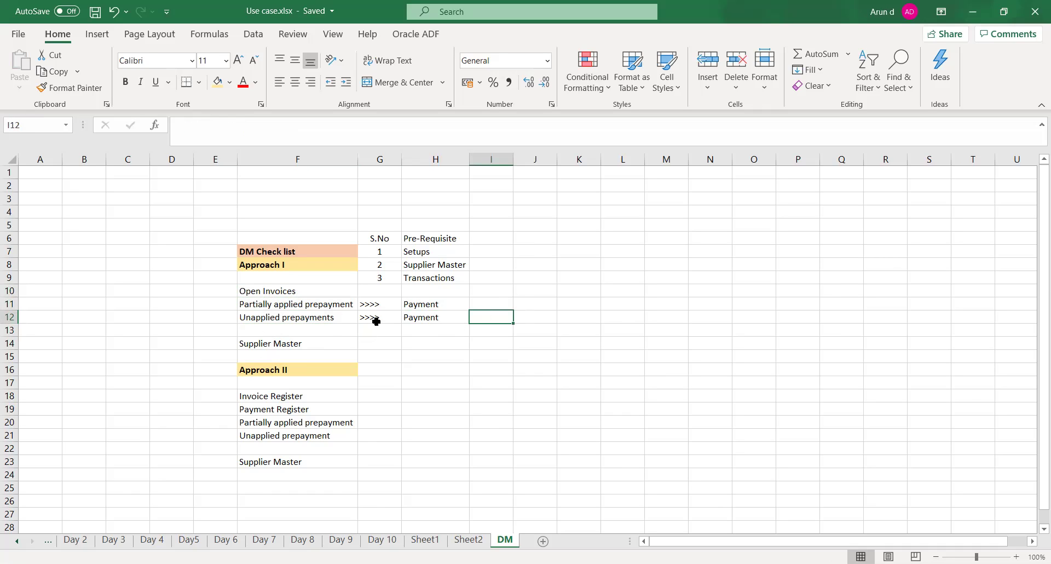
click(268, 267)
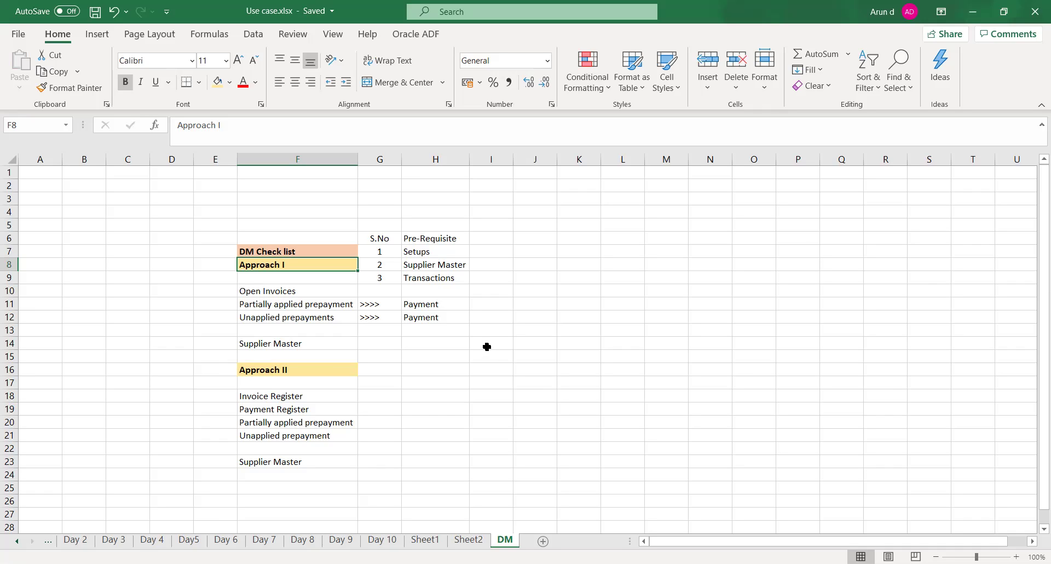
Step: Review the Approach II items from Invoice Register down to Supplier Master in F18:F23
drag(250, 397, 268, 460)
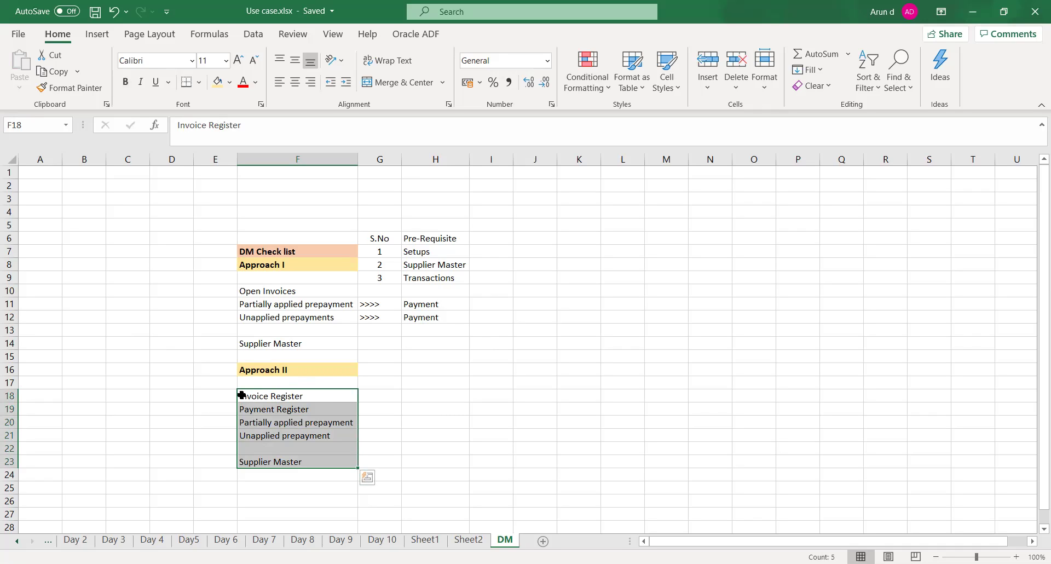
click(224, 395)
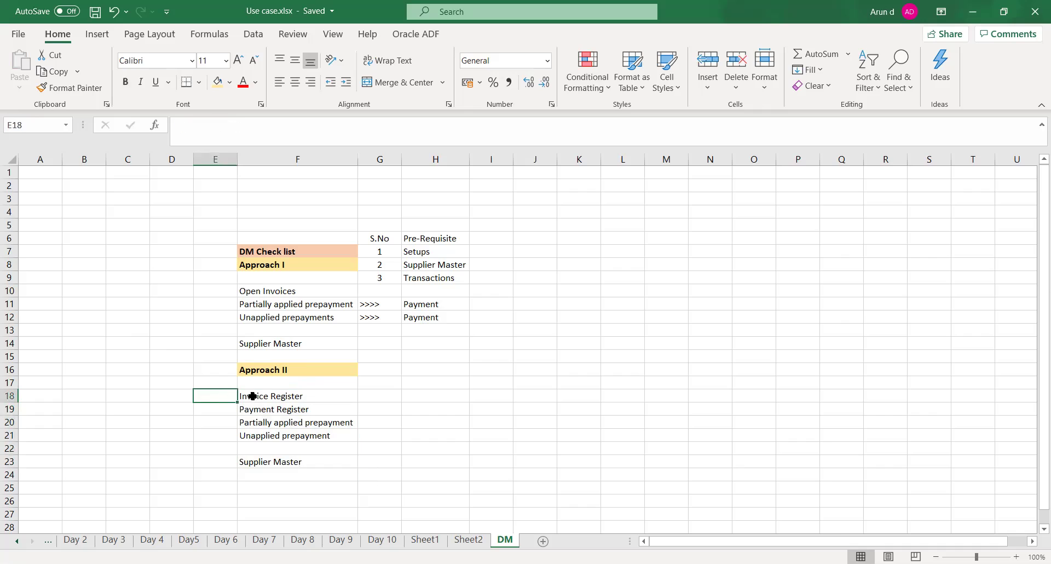
drag(254, 395, 284, 461)
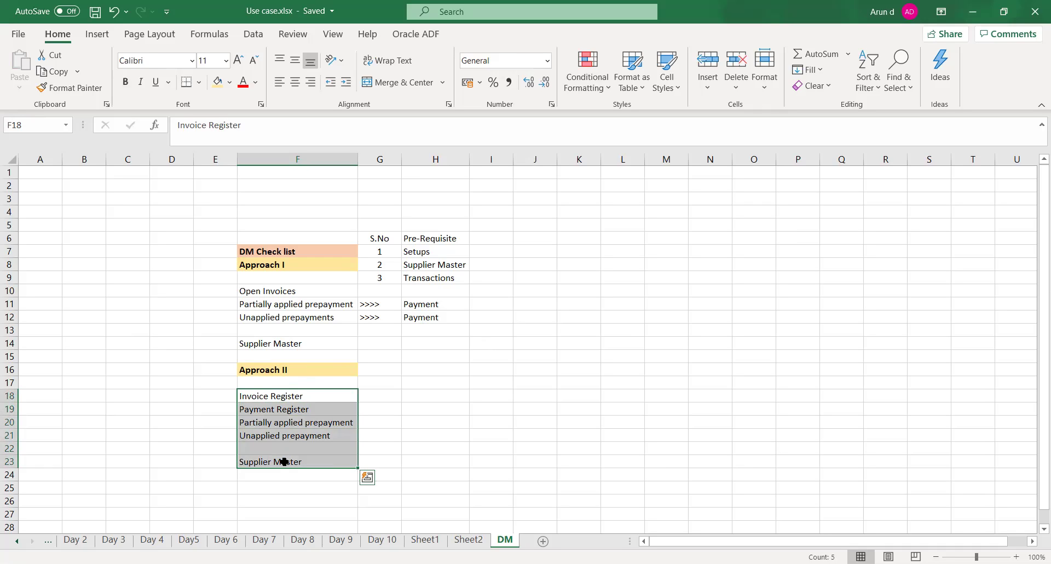
click(272, 396)
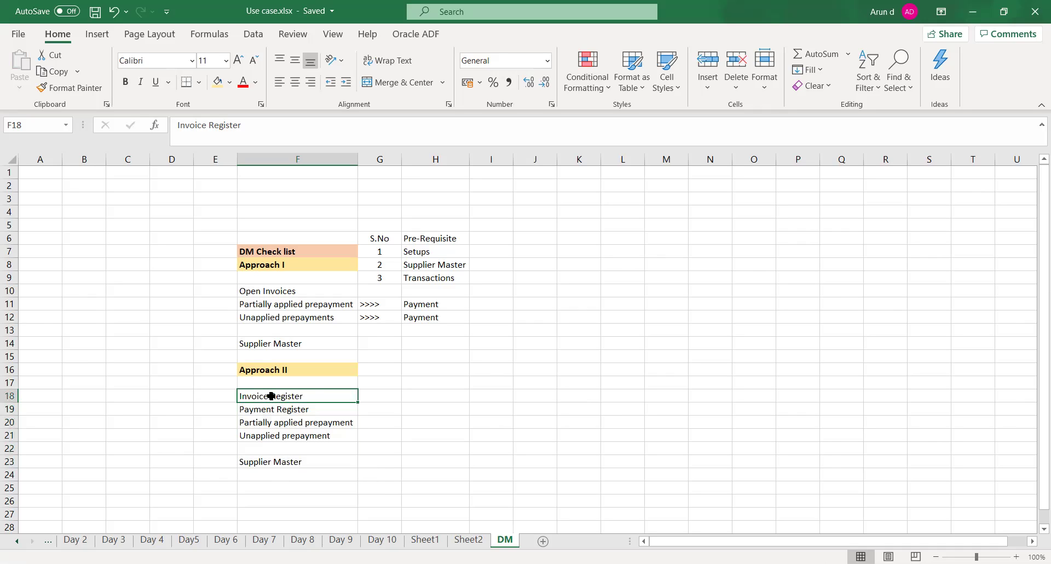
click(380, 396)
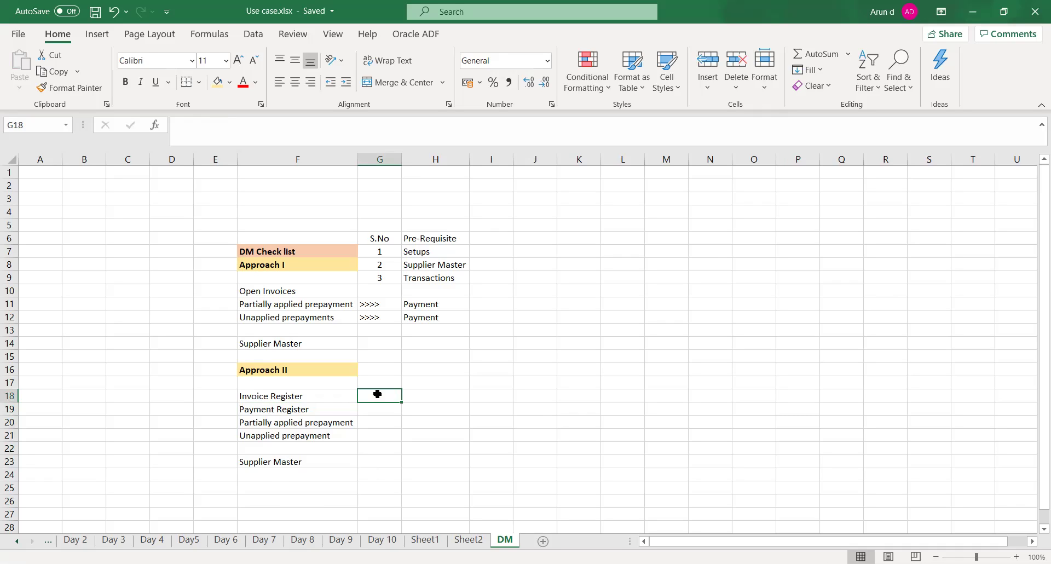
key(Right)
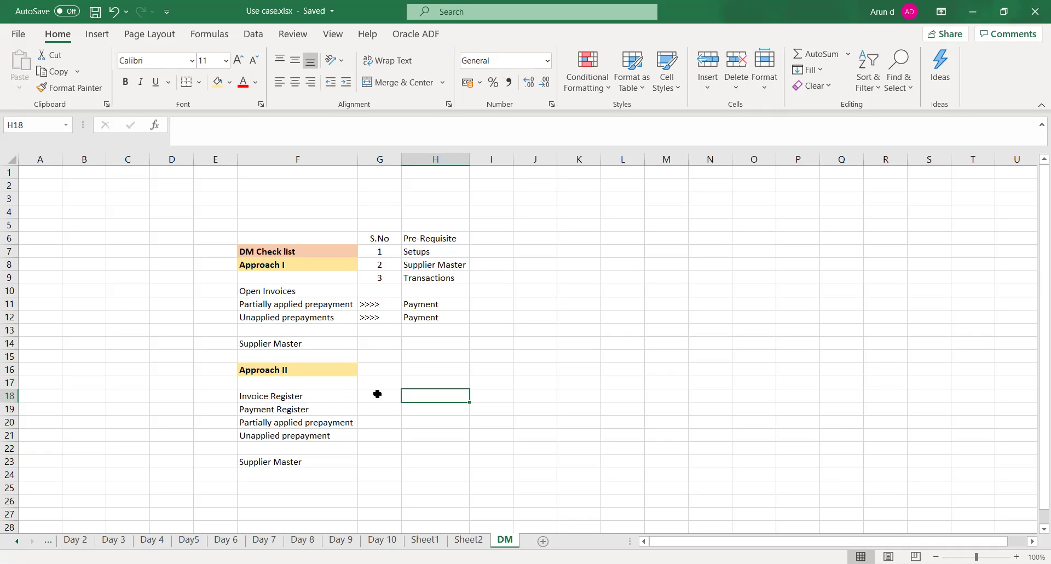
key(Right)
key(Left)
key(Left)
key(Left)
key(Right)
key(Left)
Step: Review the Approach I items from Open Invoices down to Supplier Master in F10:F14
key(Up)
key(Up)
key(Up)
key(Up)
key(Up)
key(Up)
key(Up)
key(Up)
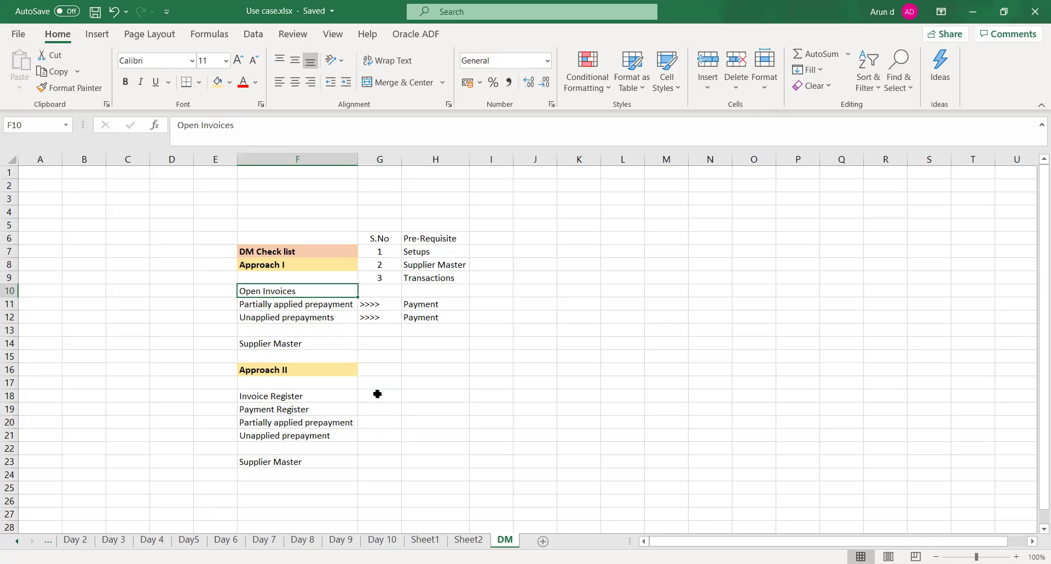
key(shift+Down)
key(shift+Down)
key(shift+Down)
key(shift+Down)
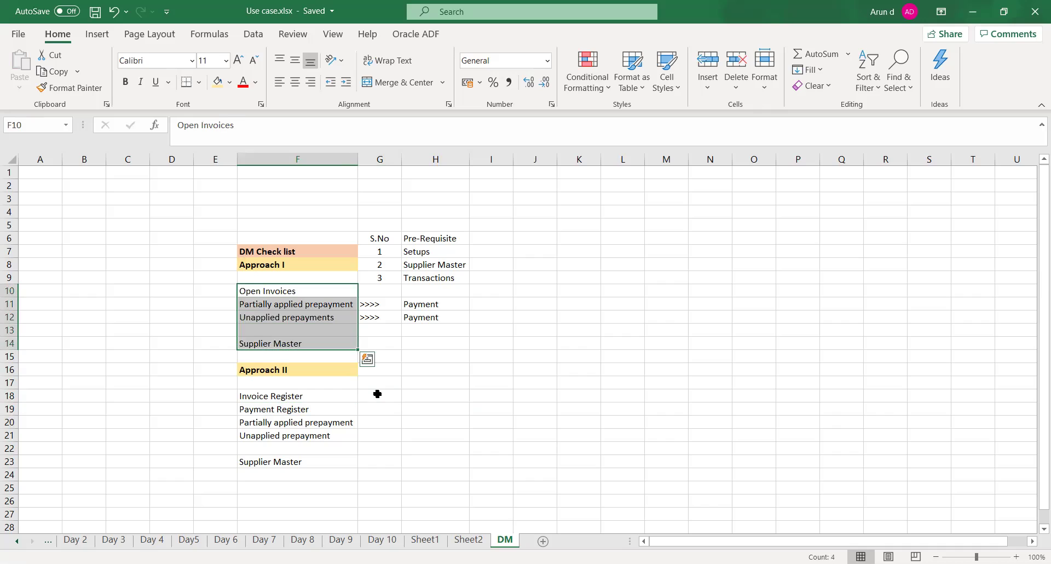
key(Right)
key(Right)
key(Right)
key(Right)
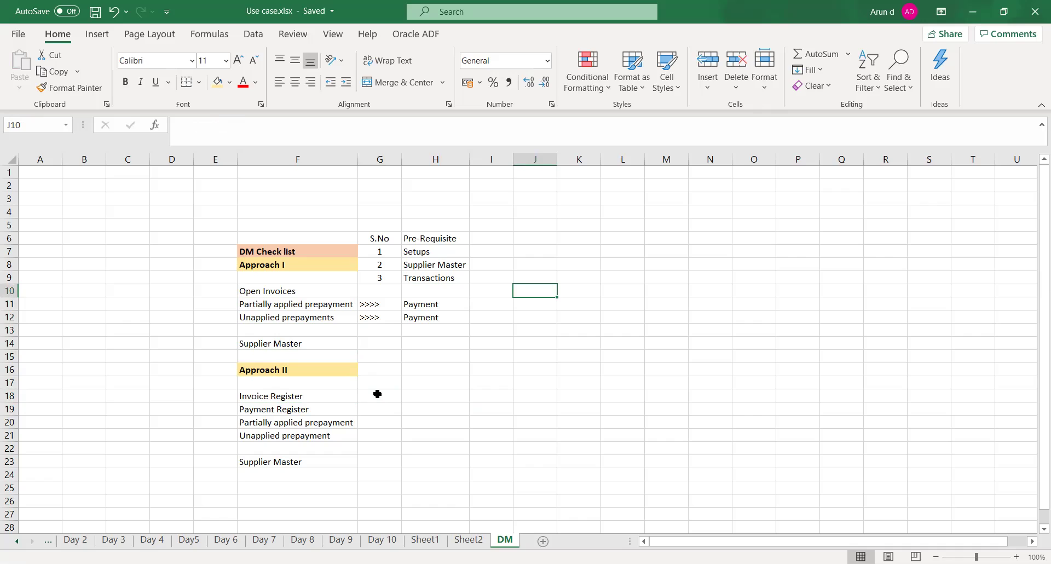
key(Up)
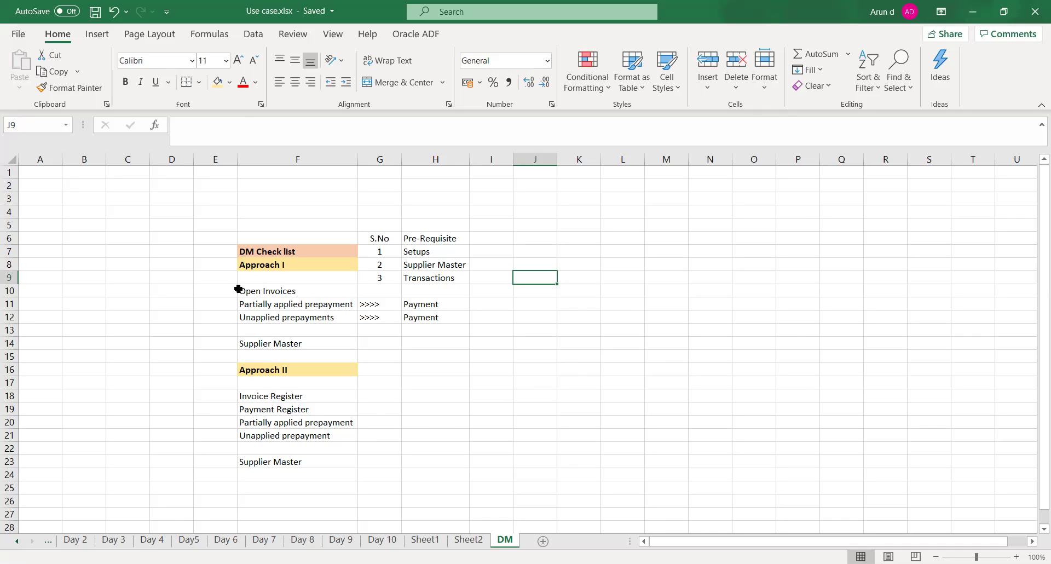
Step: Look over both approaches' item lists together, then examine the Approach I open invoice and prepayment entries
drag(239, 289, 470, 457)
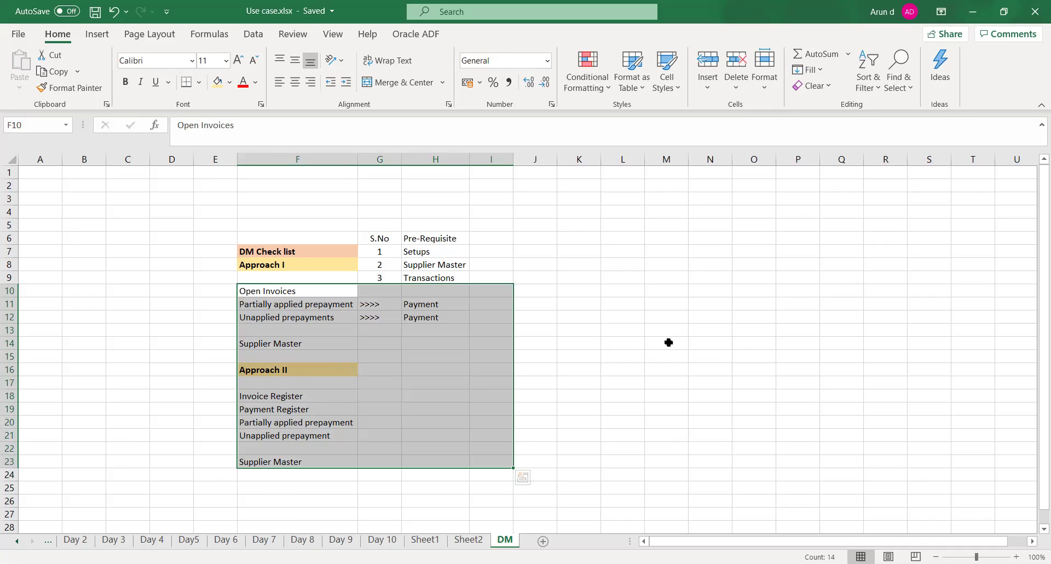
click(292, 383)
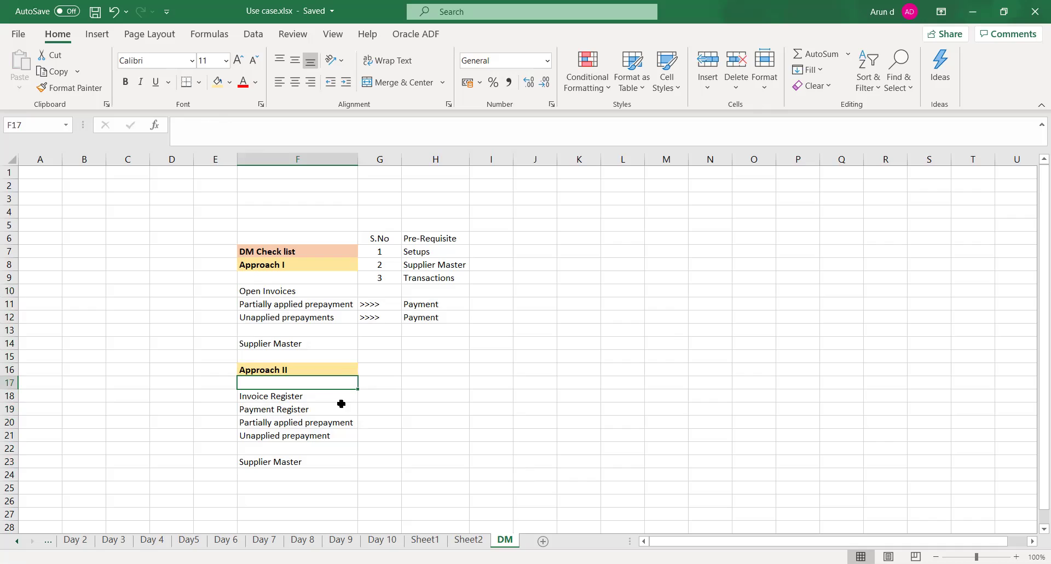
click(273, 294)
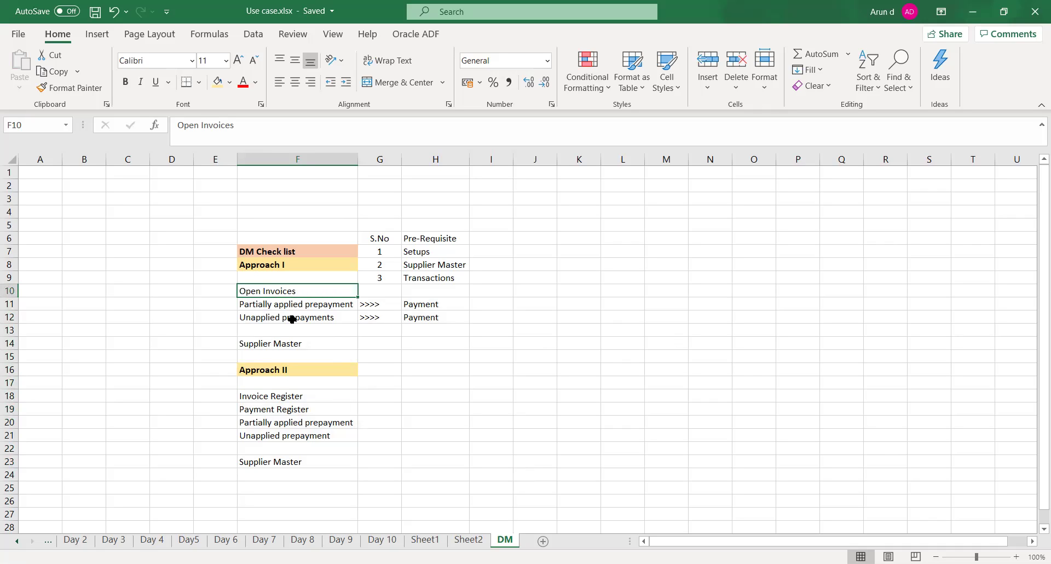
click(286, 311)
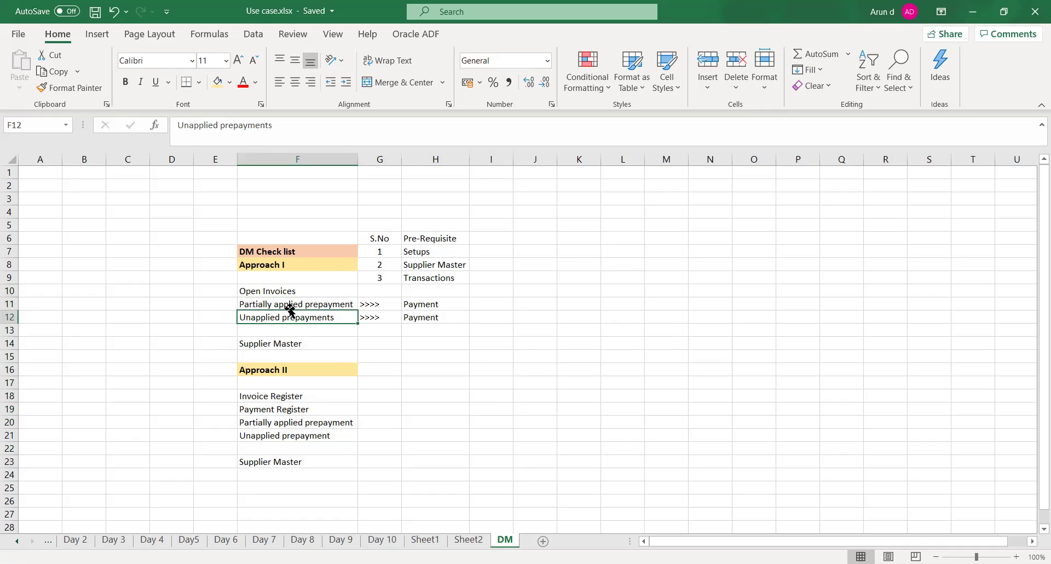
click(290, 305)
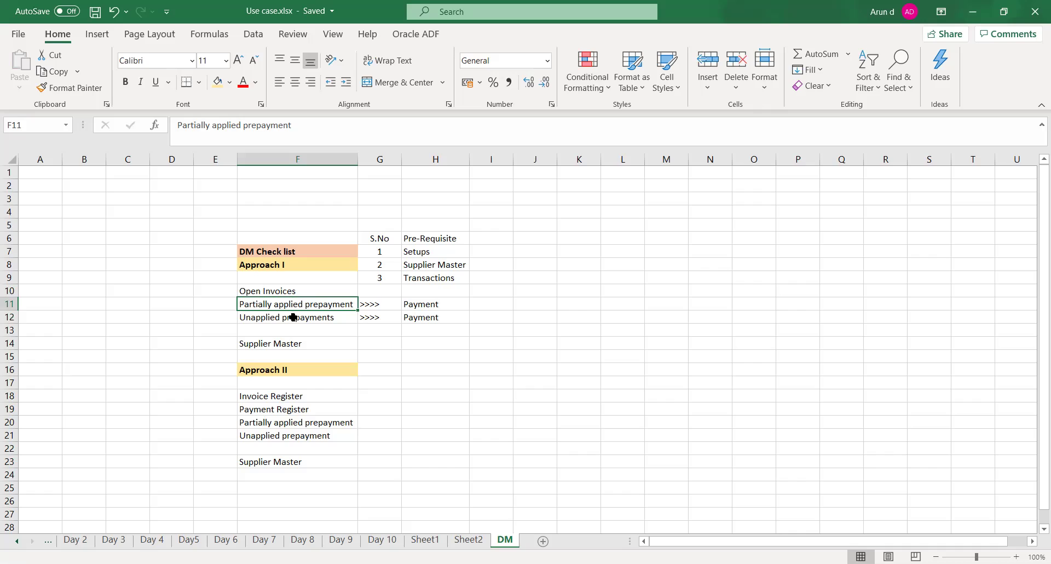
Step: Examine the Approach II Invoice Register and Payment Register entries against the Approach I Payment mapping
click(294, 398)
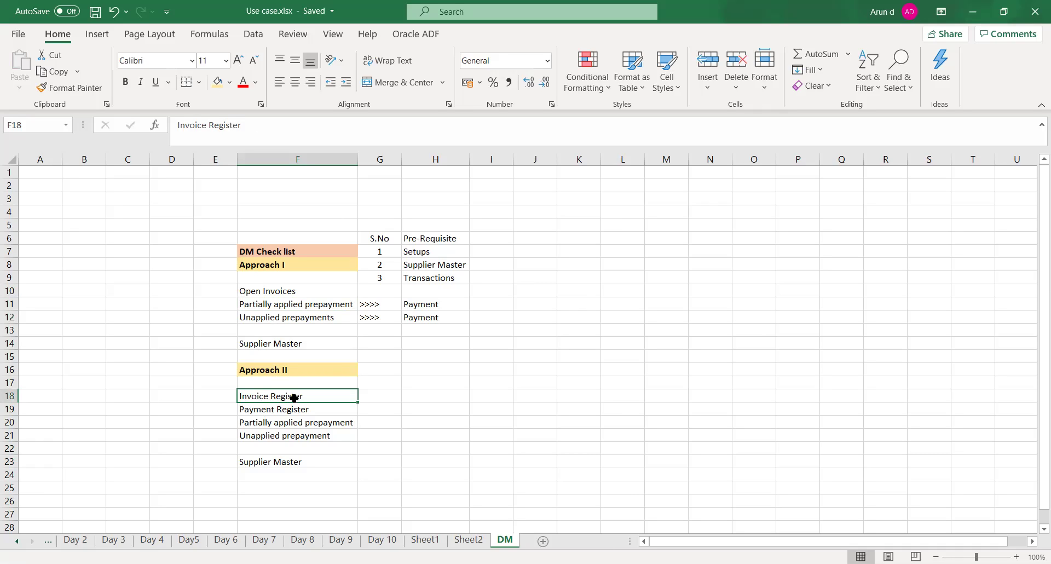
key(Down)
key(Up)
key(Down)
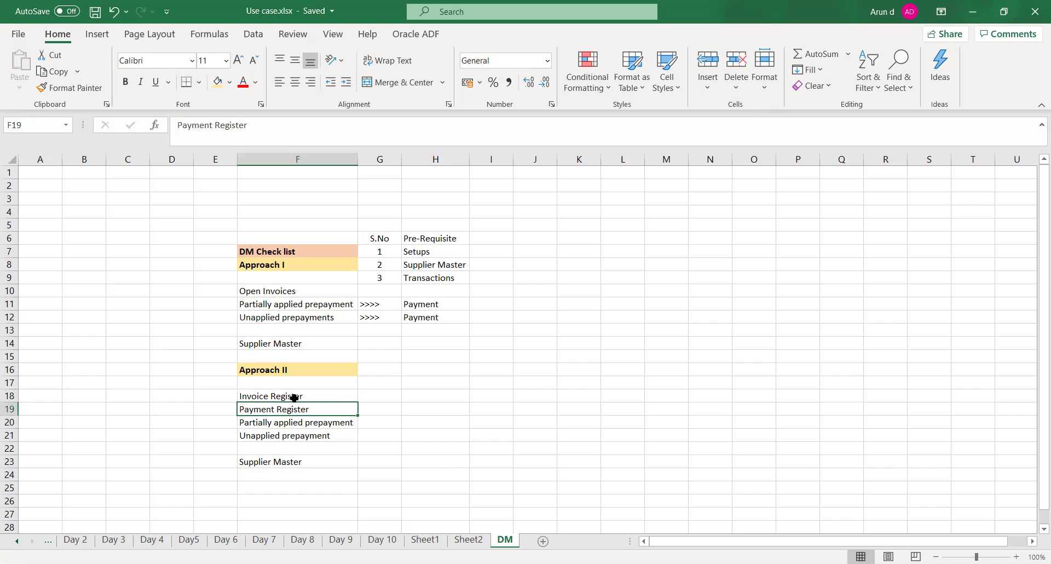
key(Up)
key(Down)
key(Down)
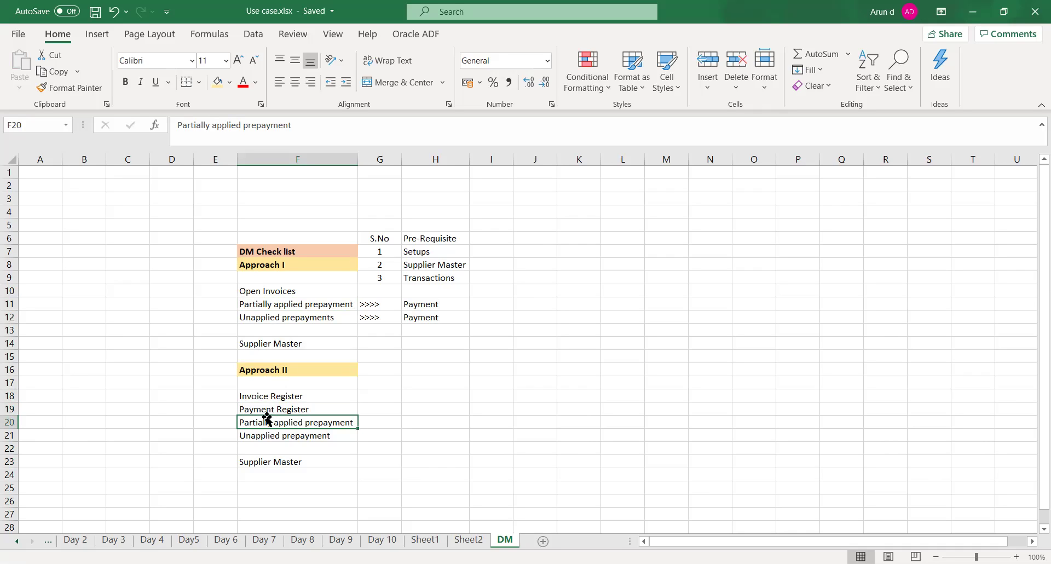
drag(280, 398, 280, 409)
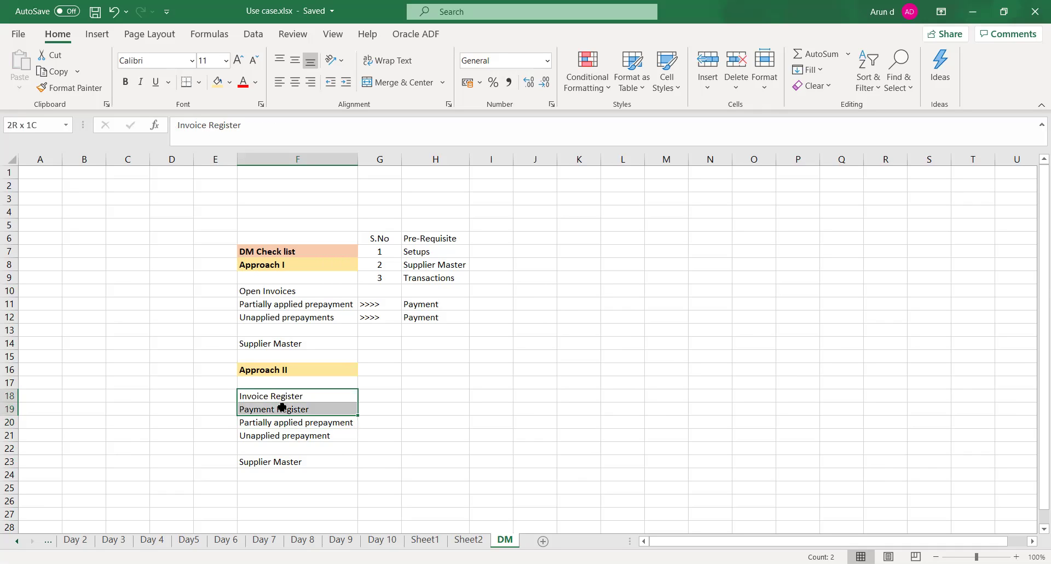
click(452, 393)
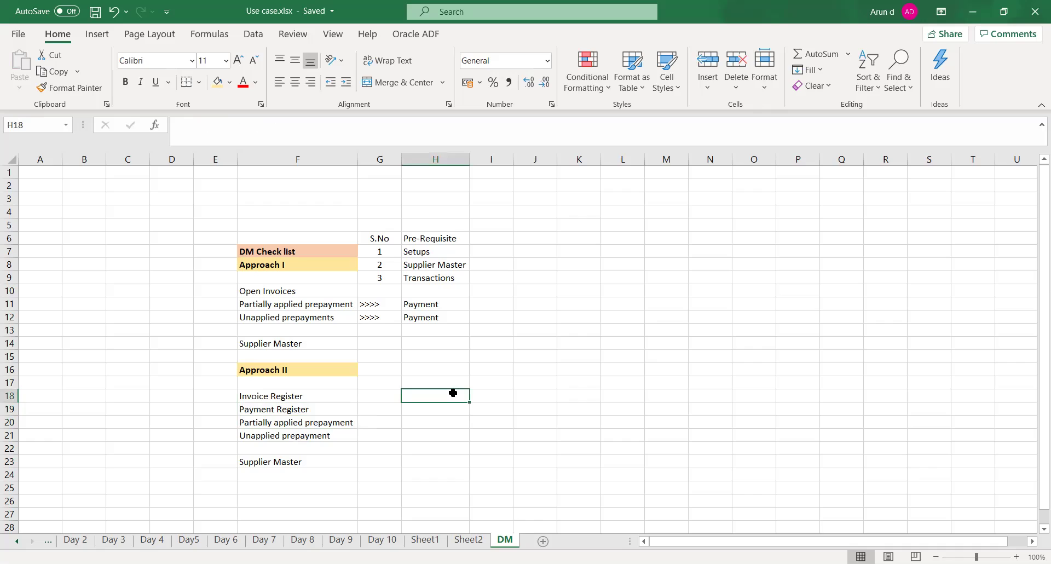
click(340, 393)
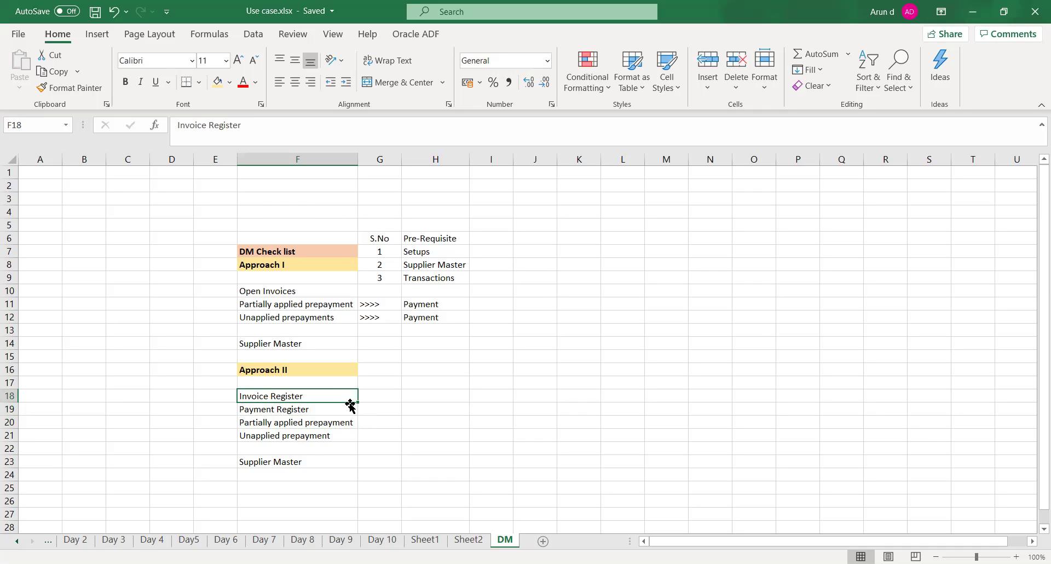
click(324, 414)
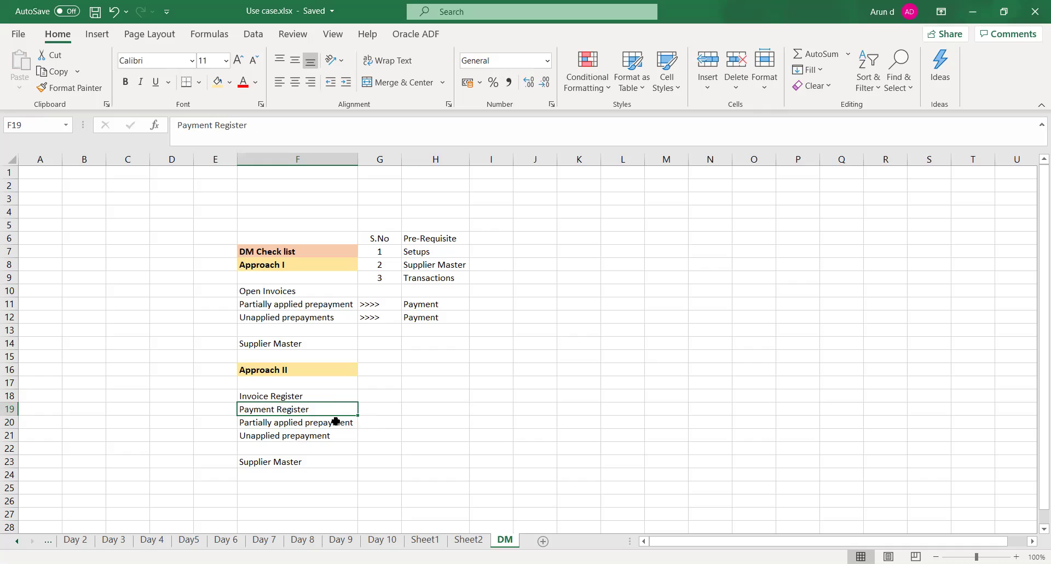
click(317, 397)
click(314, 409)
click(435, 305)
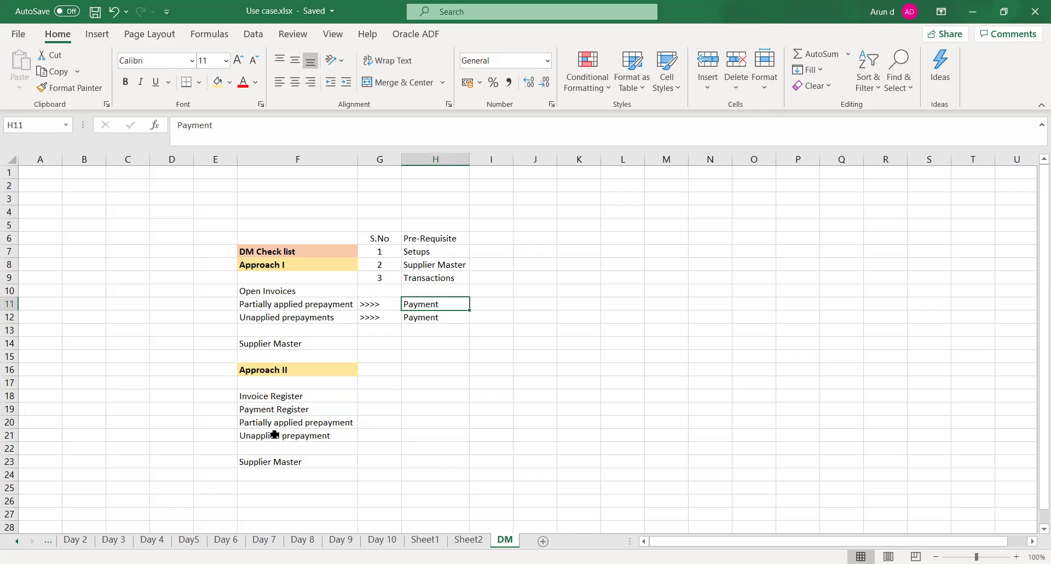
click(255, 412)
click(257, 397)
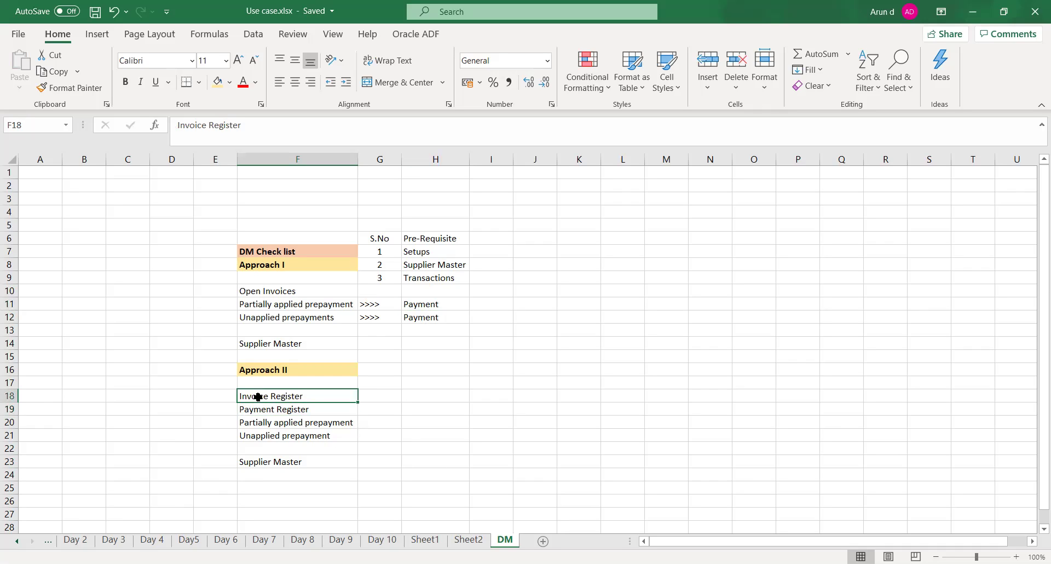
Step: Enter "FBDI" beside Invoice Register in G18 and "Manual Payment" beside Payment Register in G19, and save the workbook
click(375, 394)
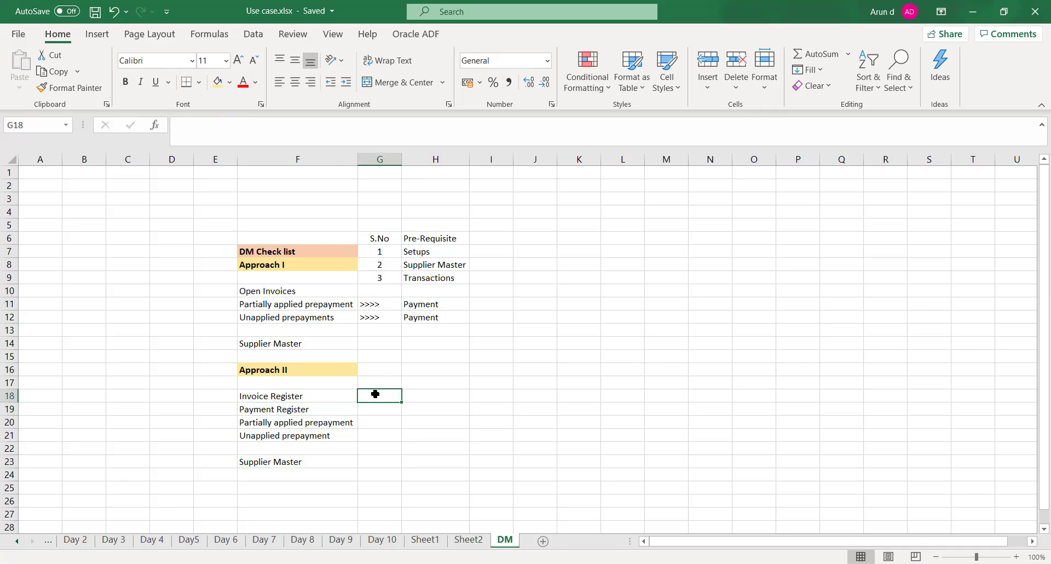
text(FB)
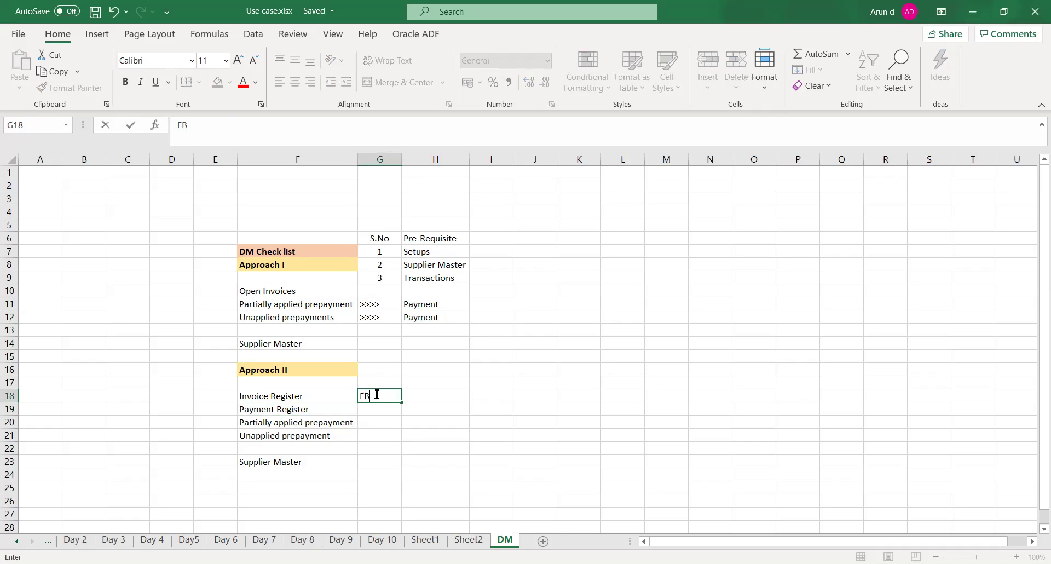
text(DI)
key(Return)
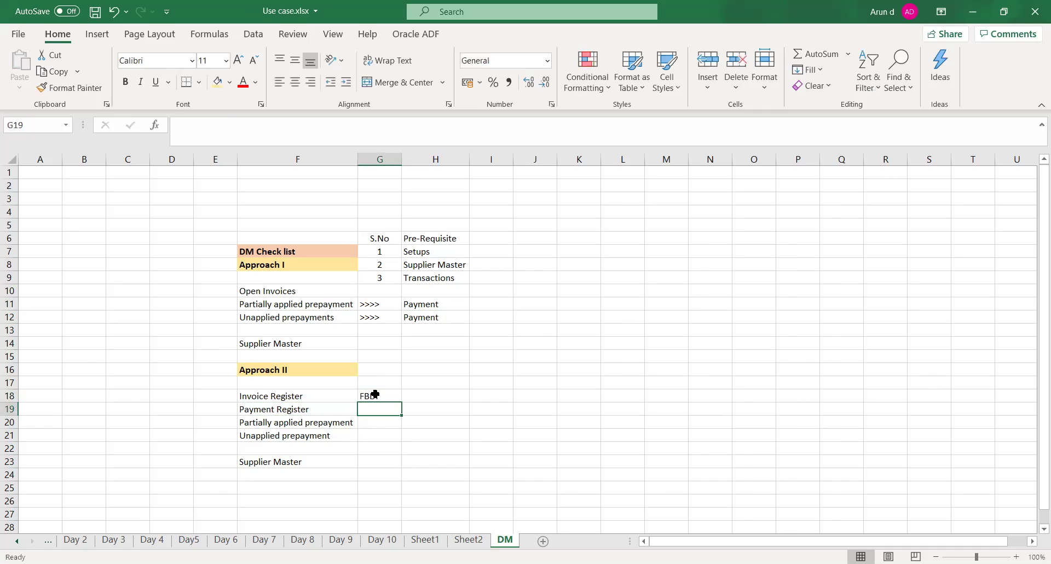
text(Manu)
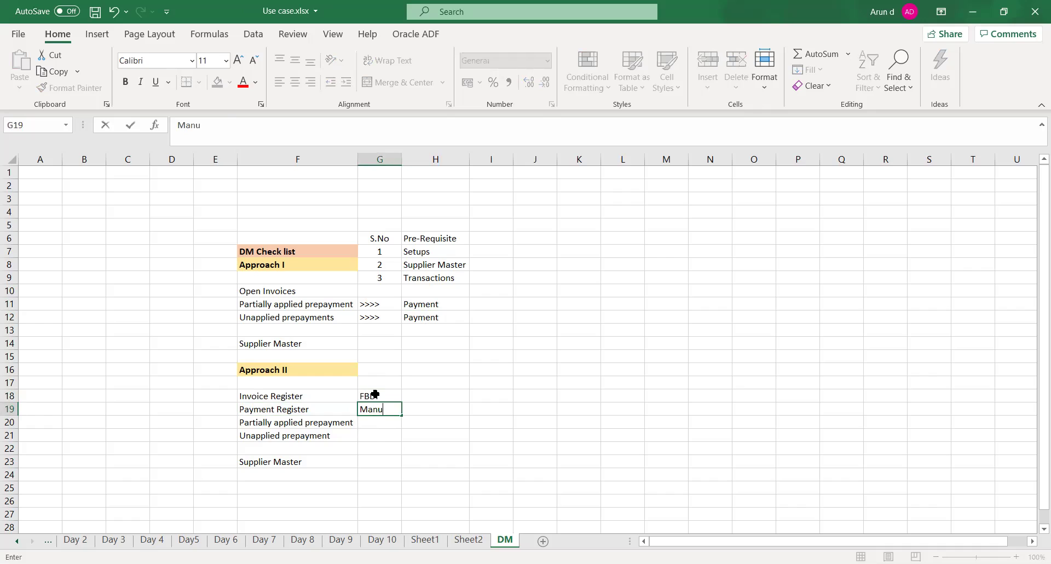
text(al Payment)
key(Return)
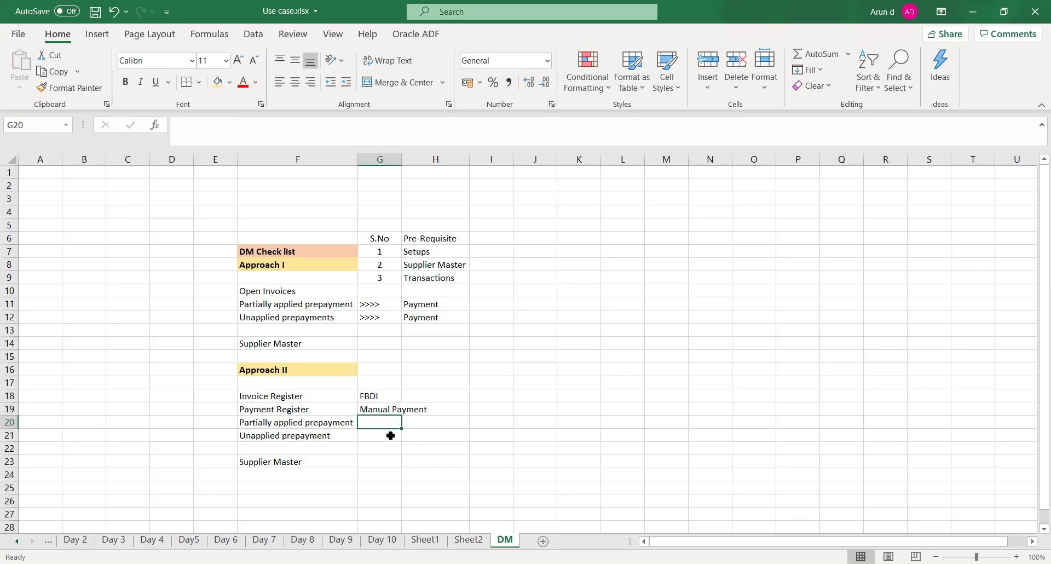
key(ctrl+s)
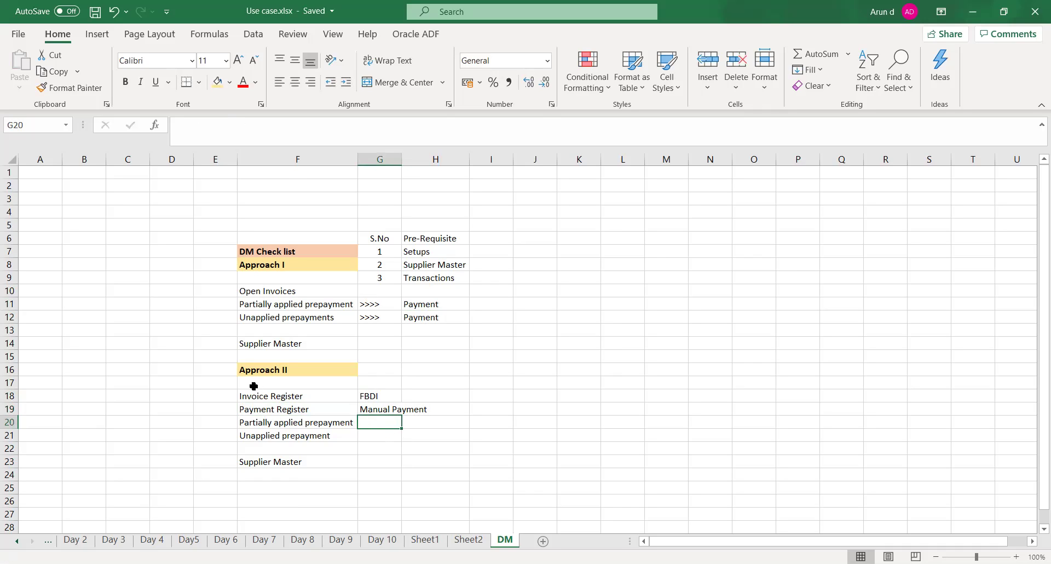
Step: Compare the Approach II register entries and their load methods with the Approach I open invoices and prepayments
drag(252, 398, 388, 460)
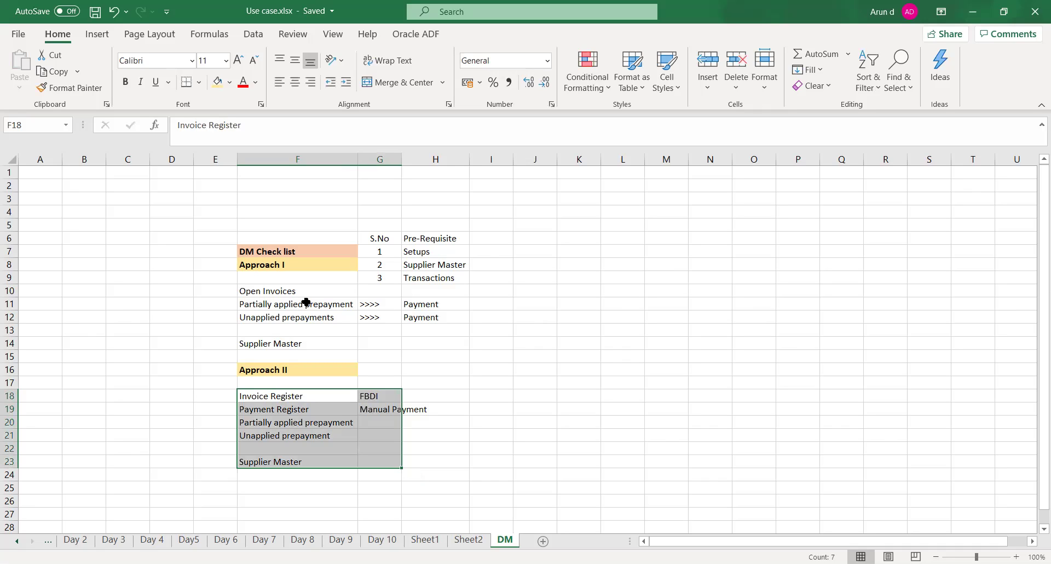
click(297, 307)
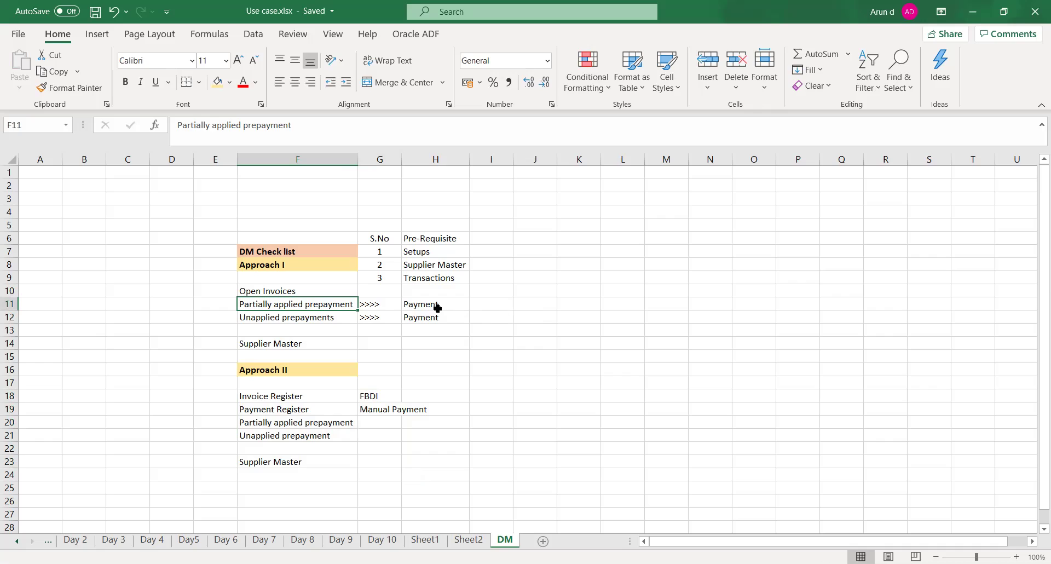
click(270, 396)
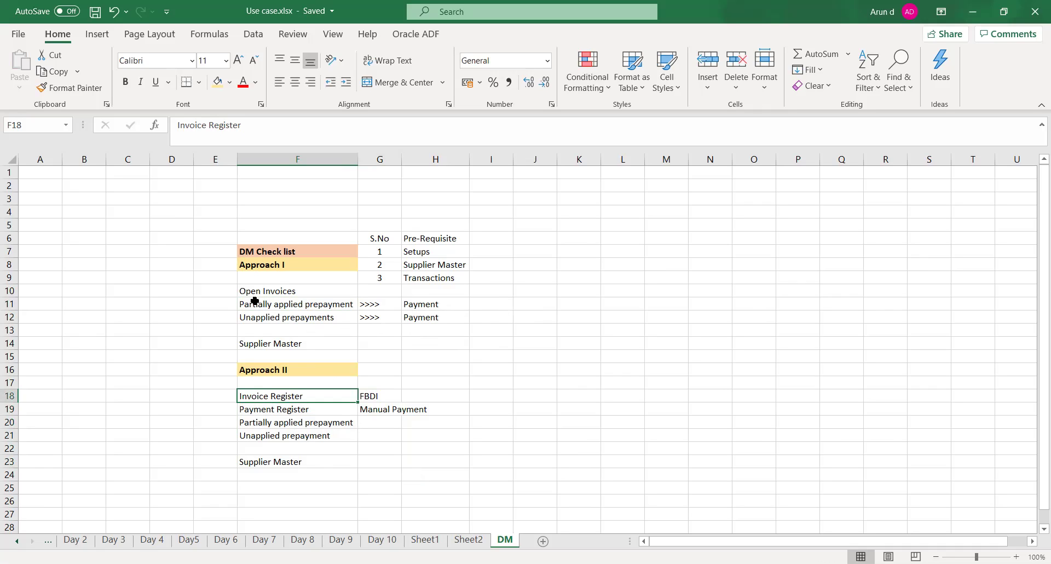
drag(249, 294, 404, 314)
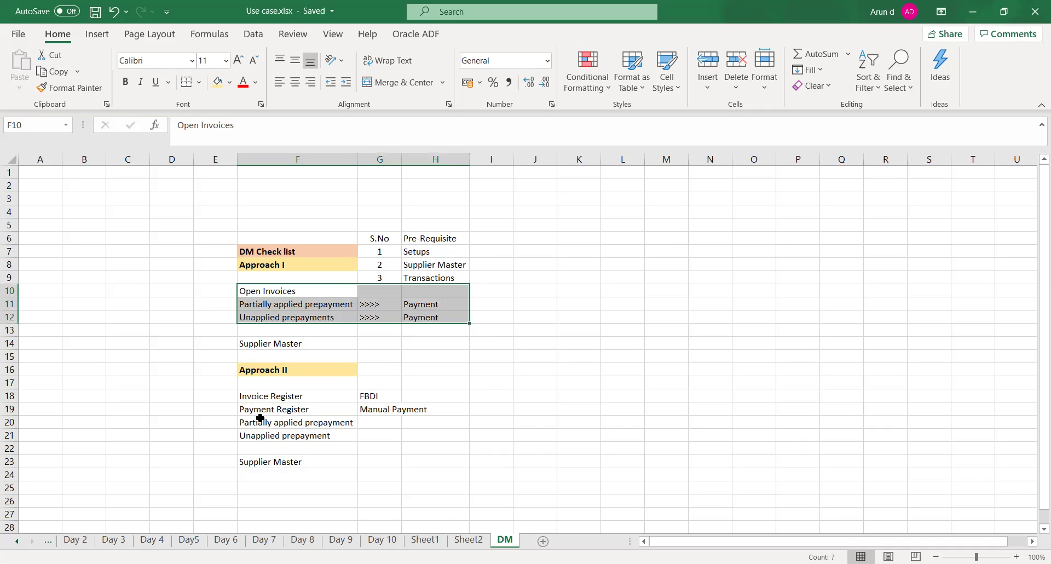
click(252, 396)
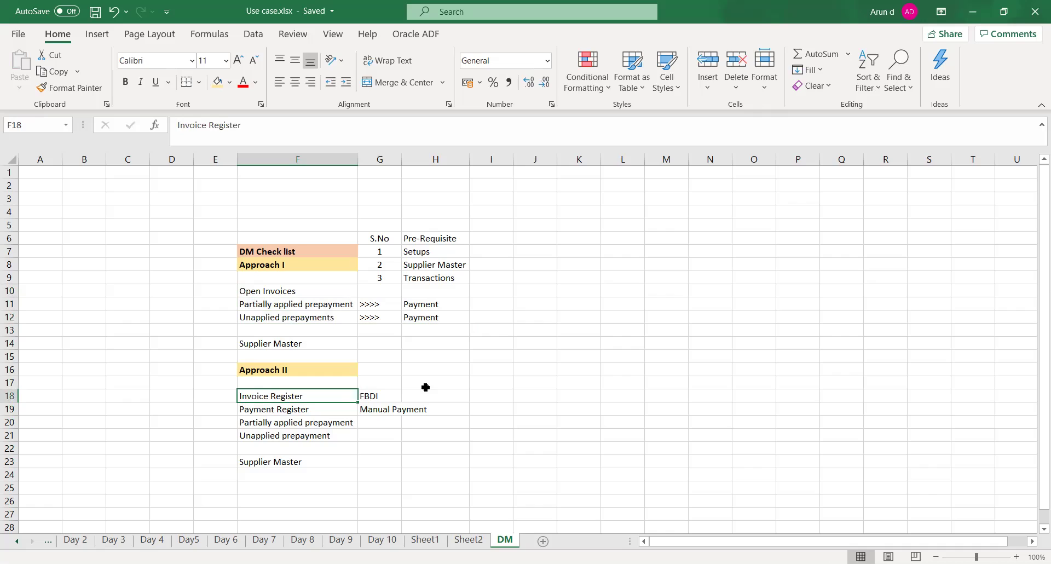
Step: Examine the Approach II register and prepayment entries with their load methods, then the Approach I Open Invoices and Supplier Master entries
click(265, 411)
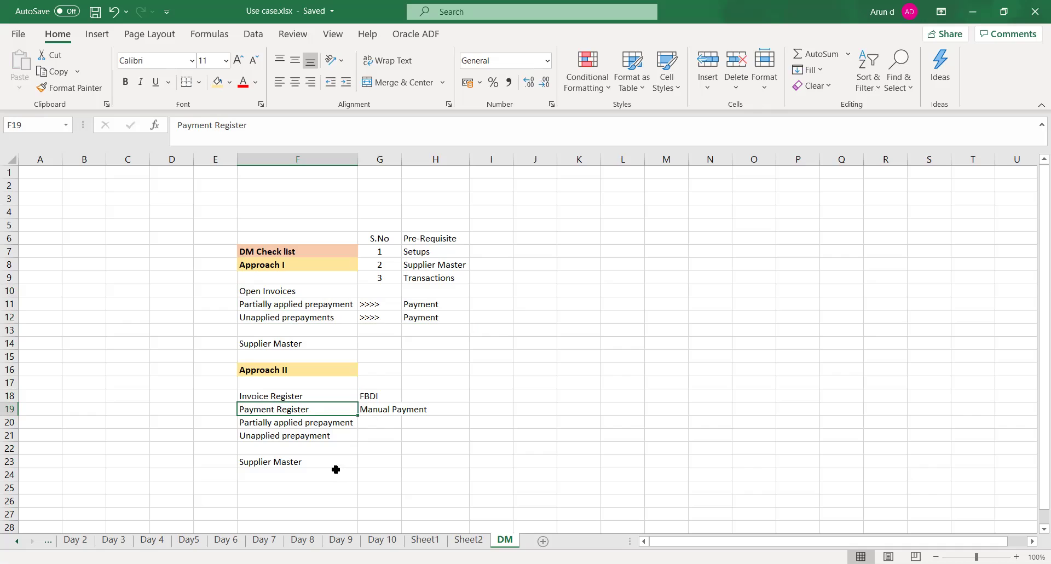
click(297, 424)
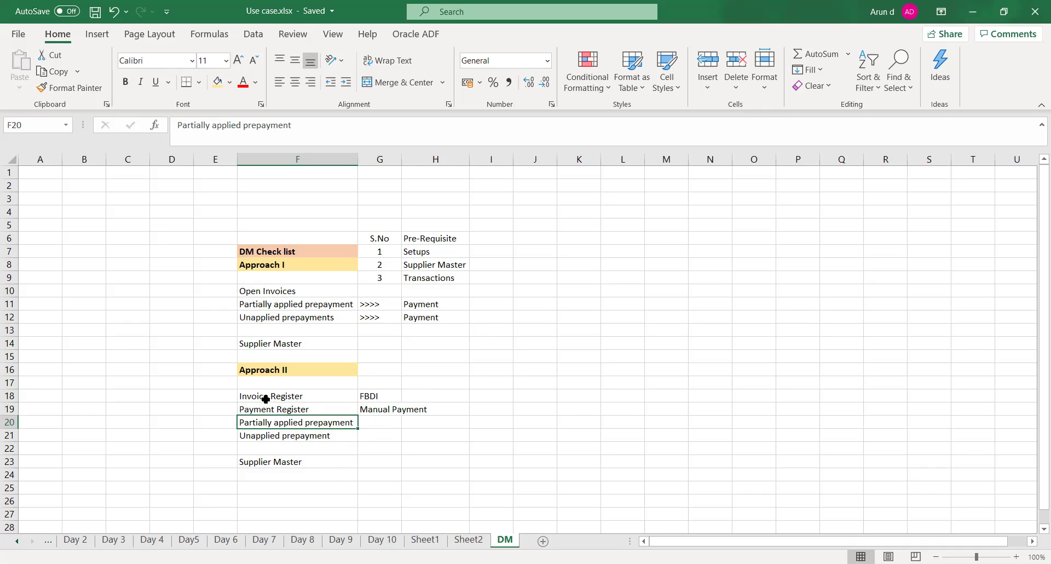
drag(265, 399, 373, 432)
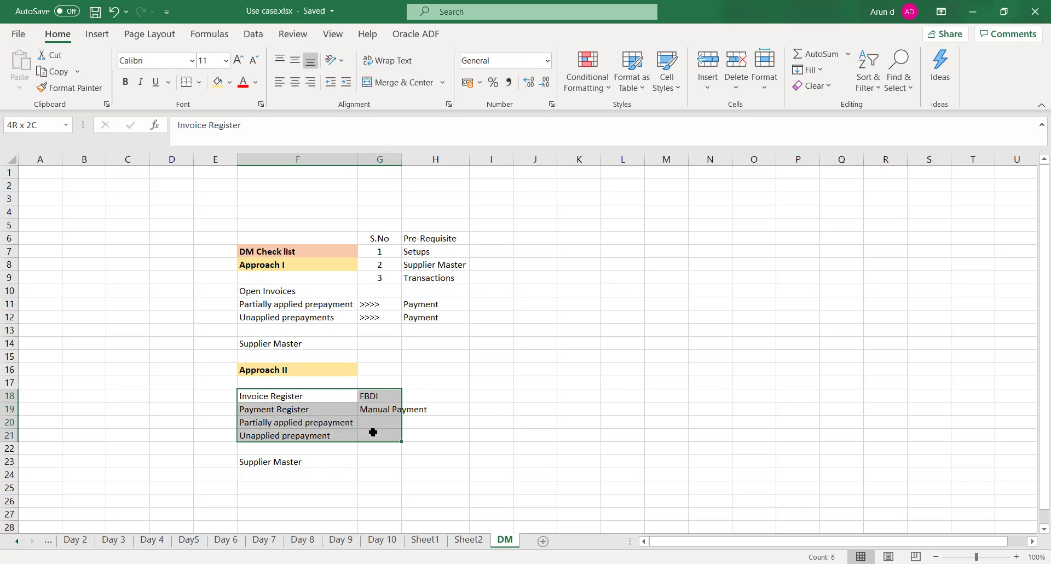
drag(373, 432, 373, 432)
drag(244, 476, 395, 400)
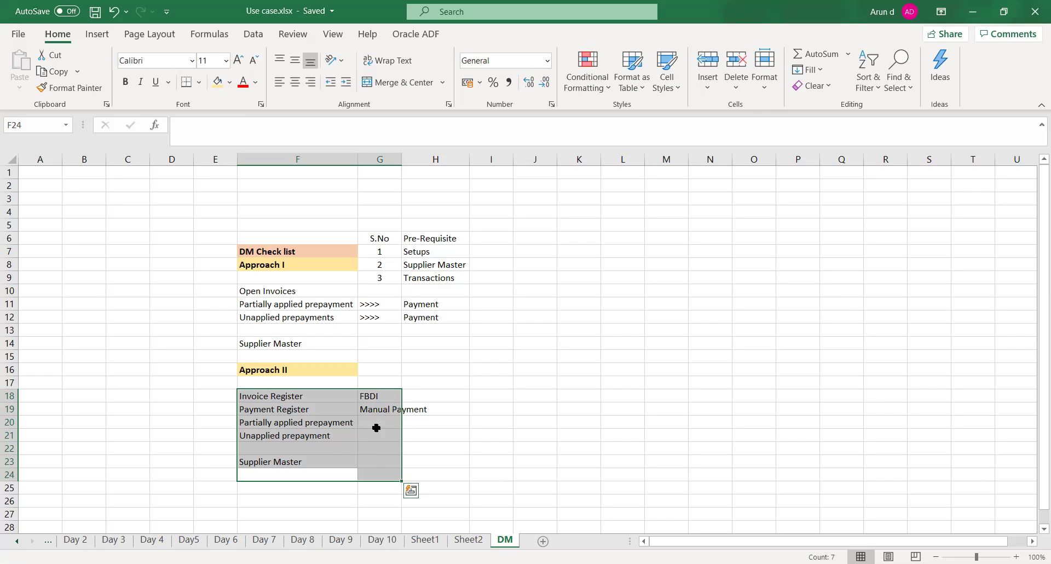
click(345, 443)
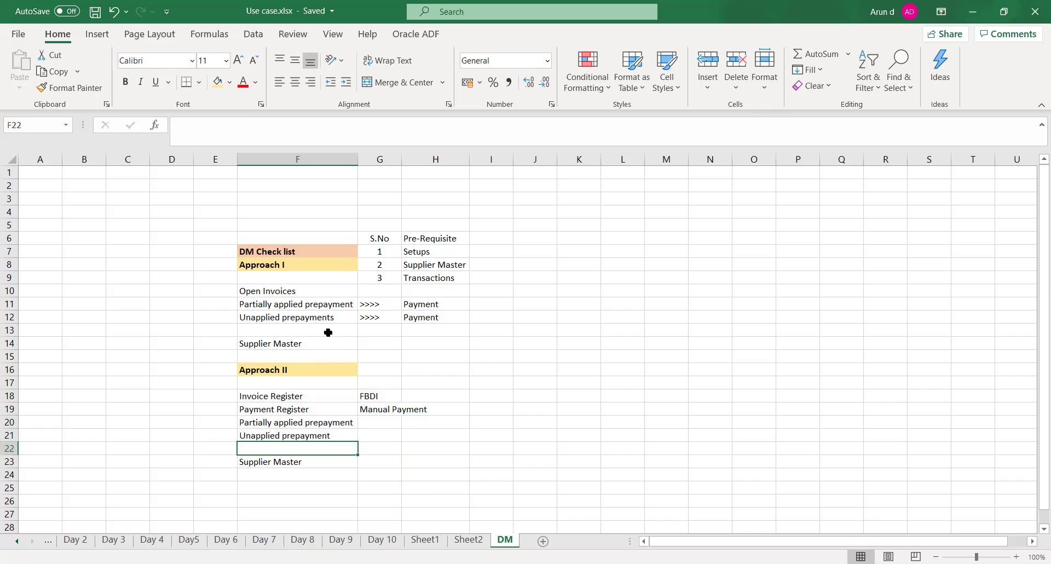
click(302, 293)
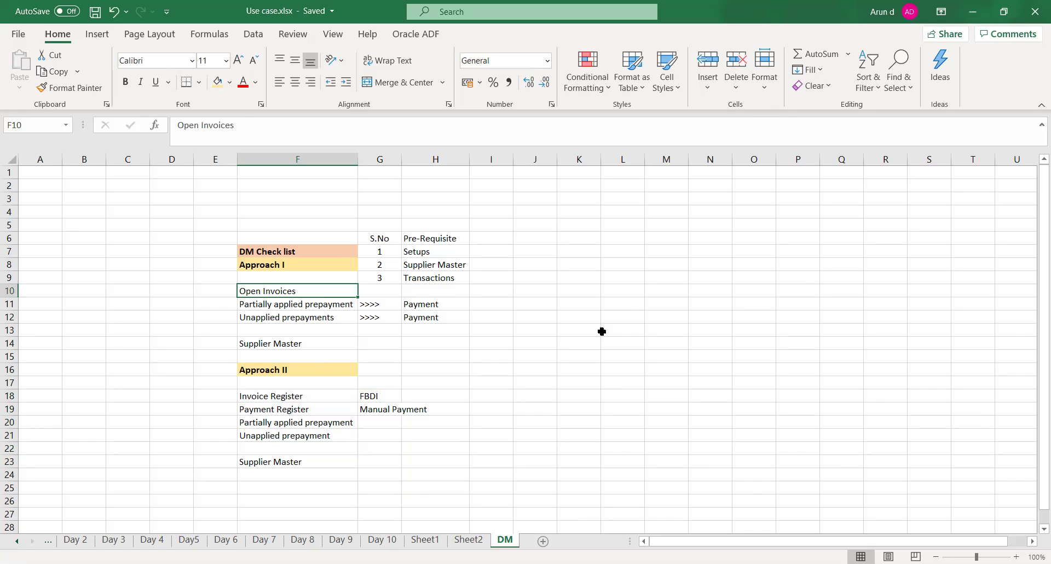
click(220, 344)
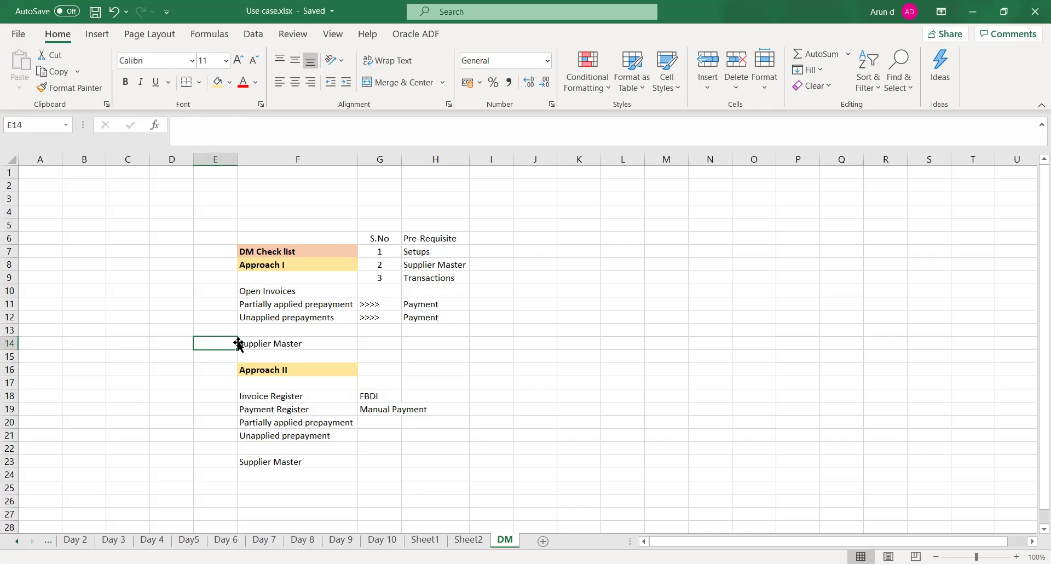
click(210, 294)
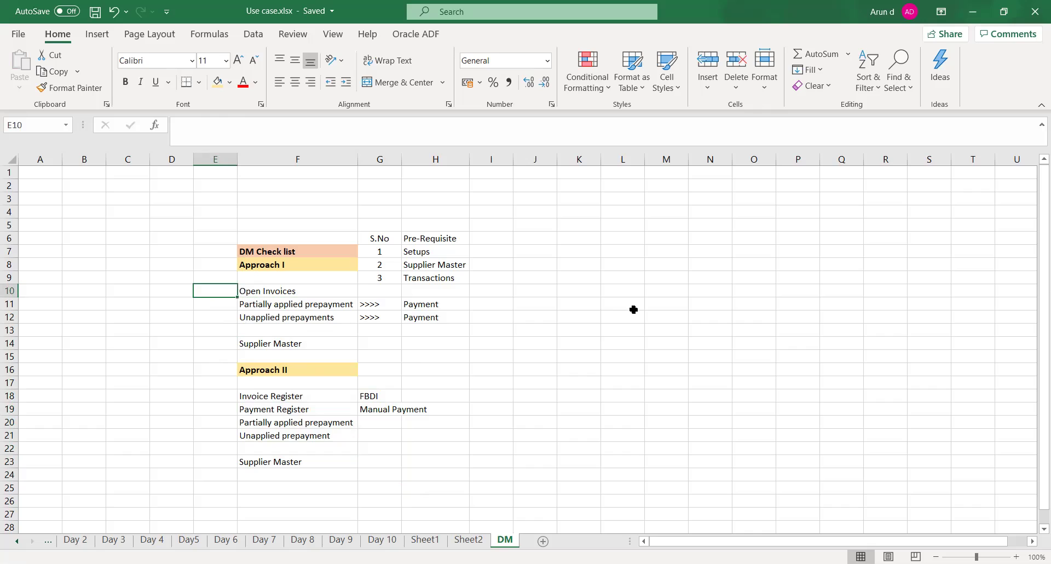
Step: Mark the Setups prerequisite as "Done" in I7 and save the workbook
click(485, 251)
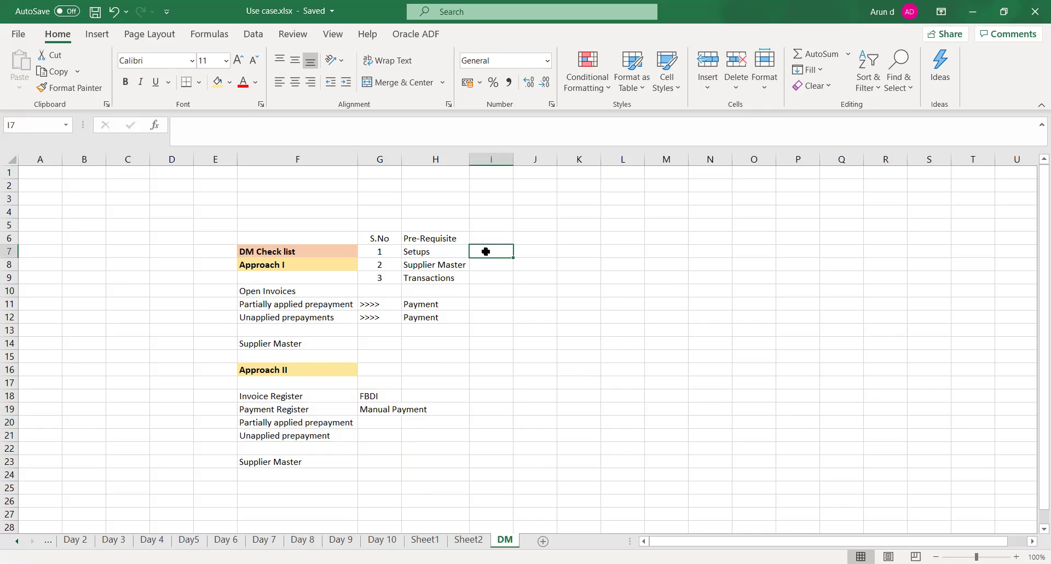
text(Done)
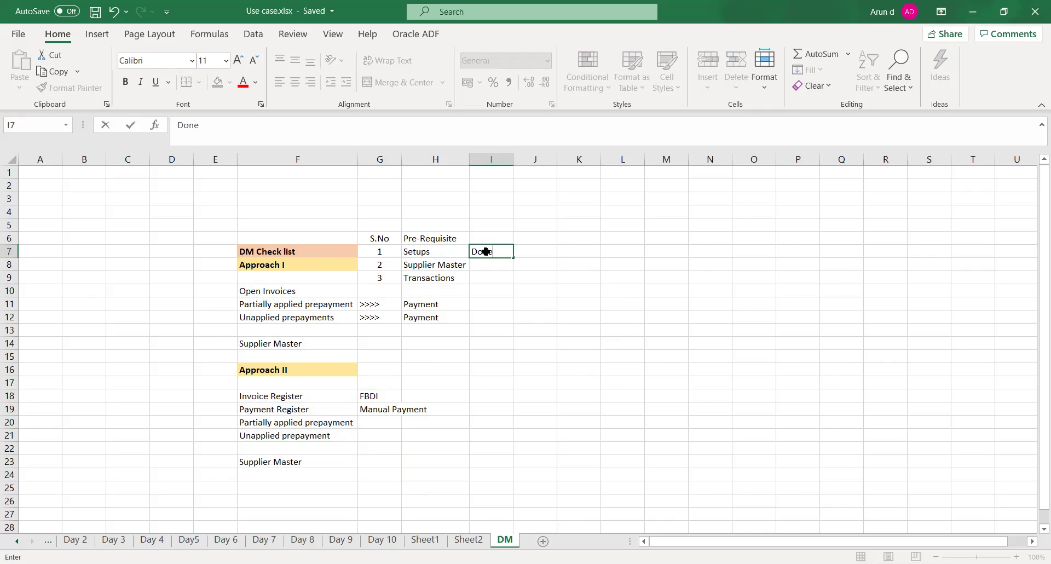
key(Tab)
key(Return)
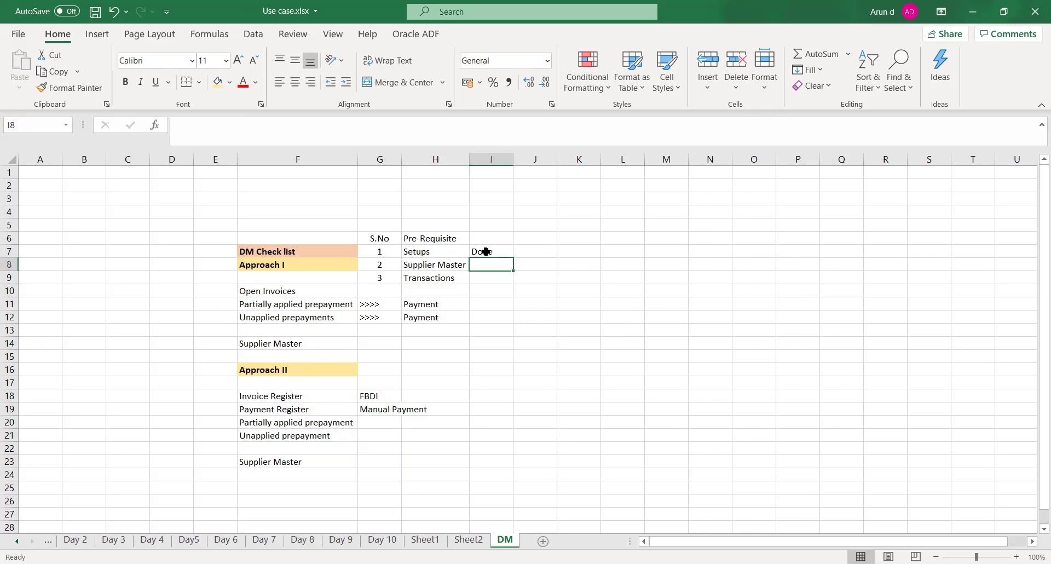
key(ctrl+s)
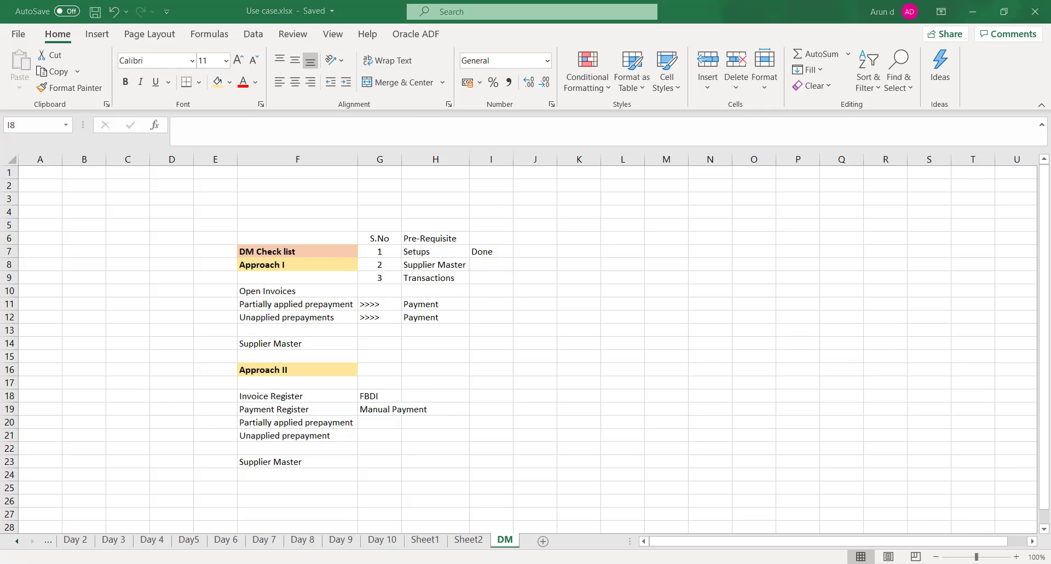
Step: Switch to the Oracle Supplier Model documentation in Chrome, download SupplierAddressImportTemplate.xlsm from Import Supplier Addresses and open it in Excel
key(alt+Tab)
scroll(751, 222, down, 4)
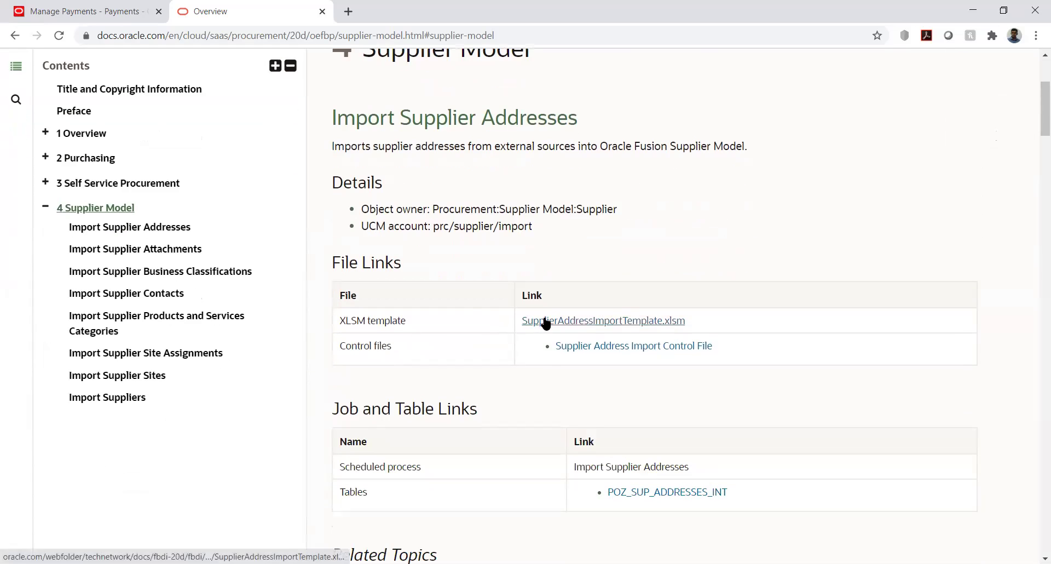
click(533, 322)
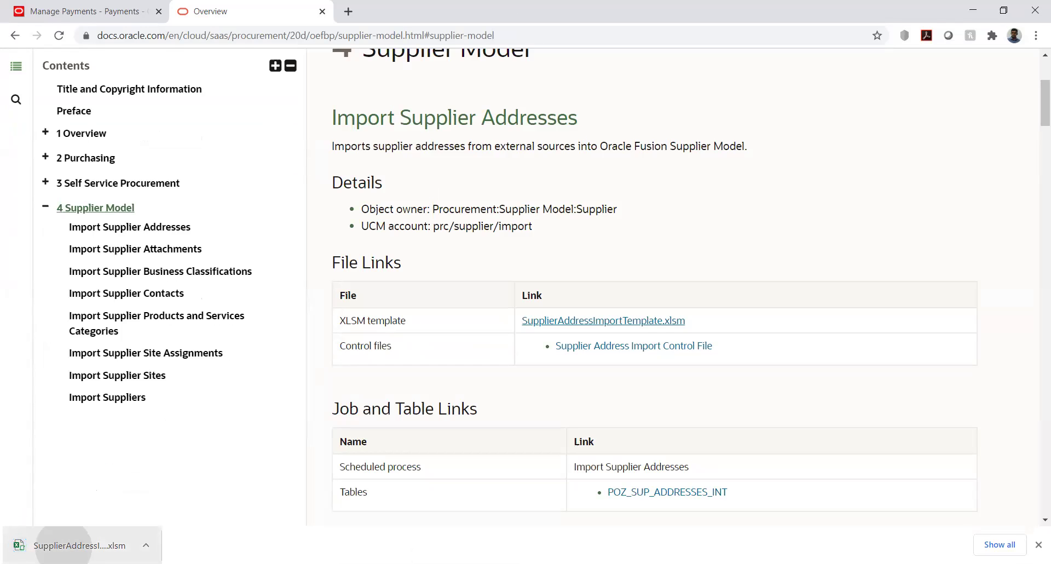
click(77, 545)
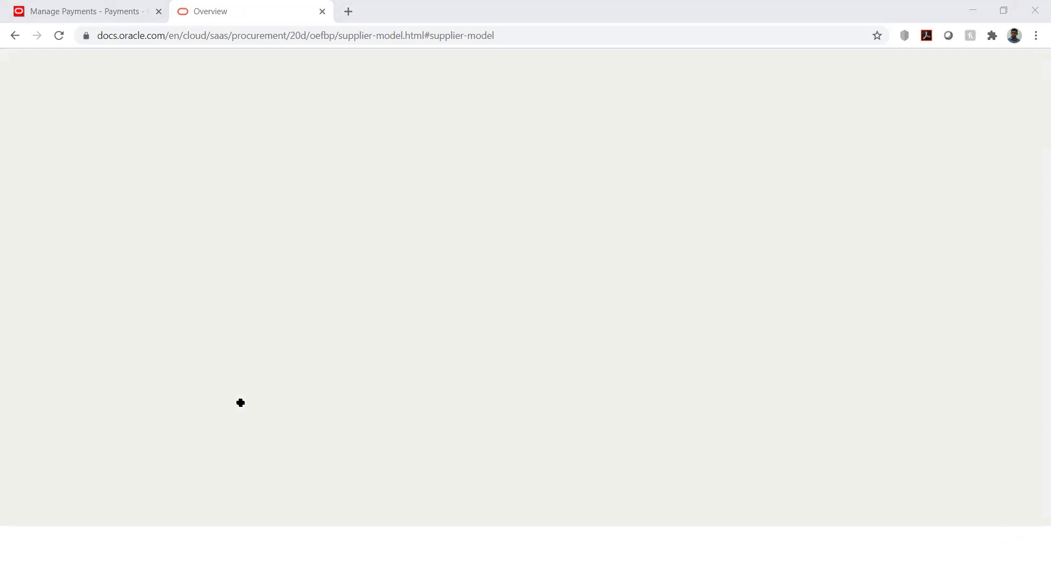
key(alt+Tab)
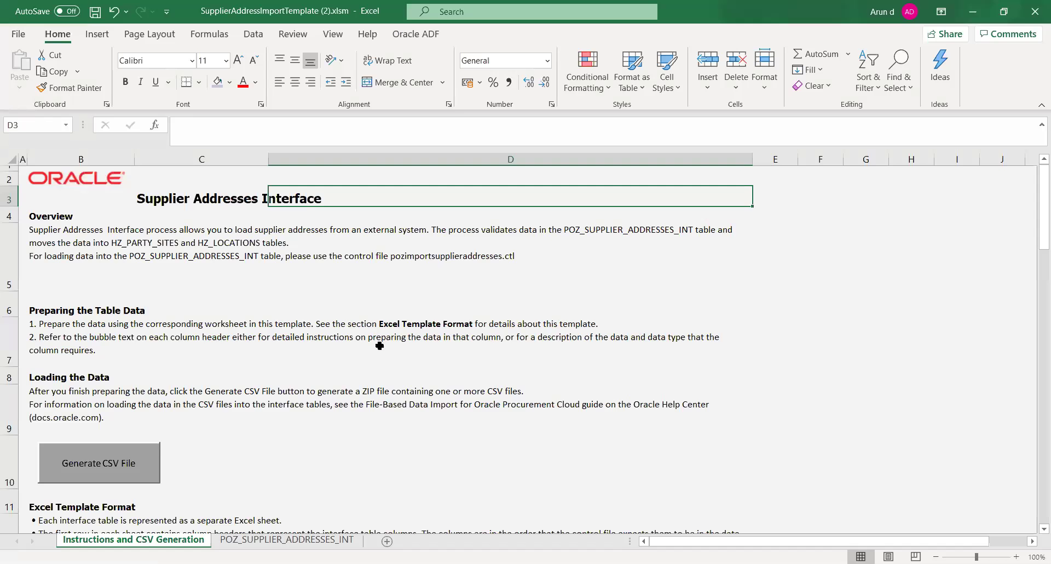
Step: Read the template's instructions on loading data, the Excel template format and the recommendations for loading supplier address data
click(322, 282)
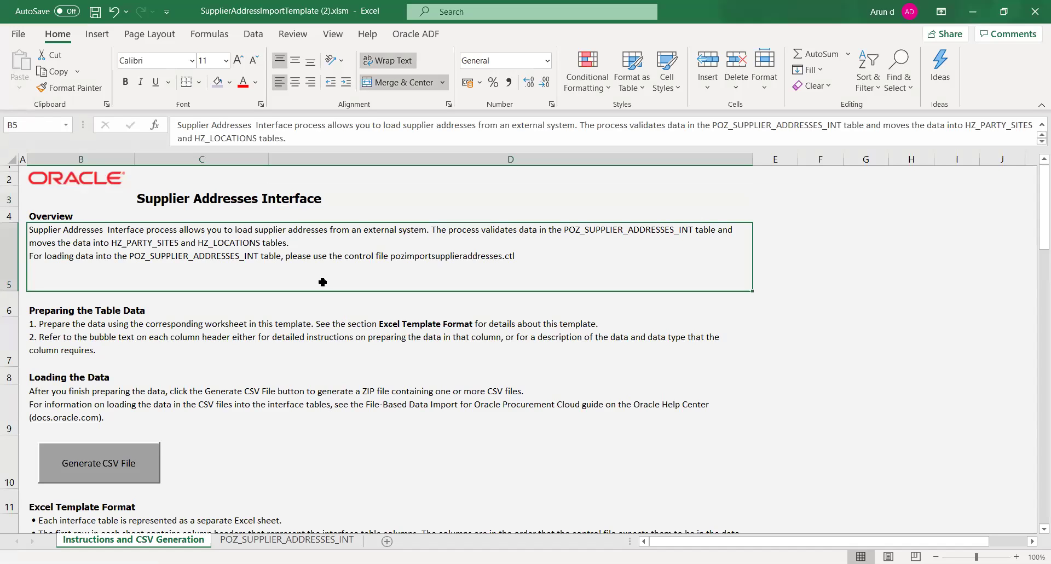
key(Left)
key(Down)
key(Down)
key(Down)
key(Down)
key(Down)
key(Down)
key(Down)
key(Down)
key(Down)
key(Down)
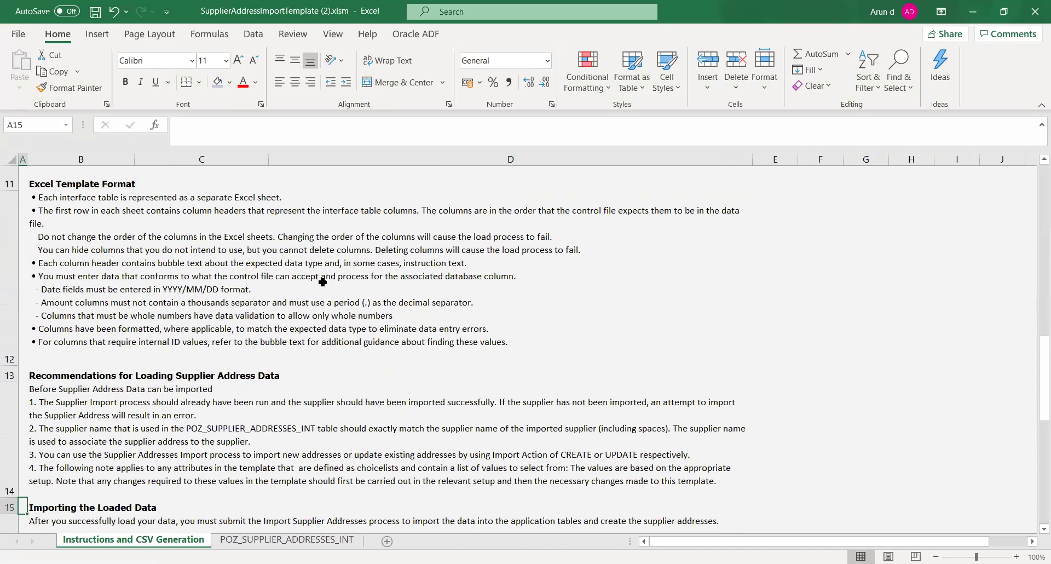
key(Up)
key(Up)
key(Up)
key(Up)
key(Up)
key(Up)
key(Up)
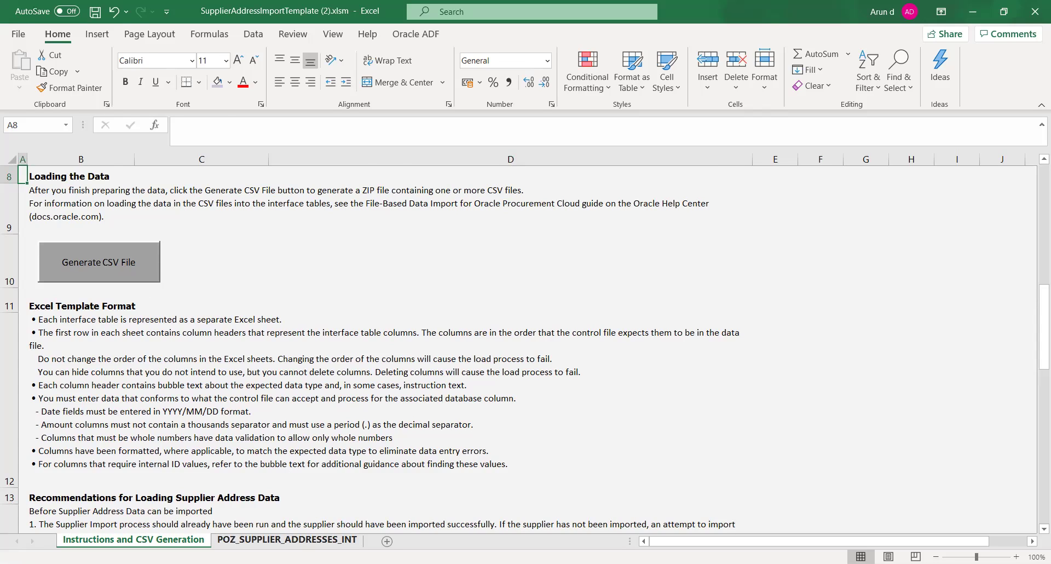
Step: Open the POZ_SUPPLIER_ADDRESSES_INT sheet and examine its column headers and sample address rows
click(284, 540)
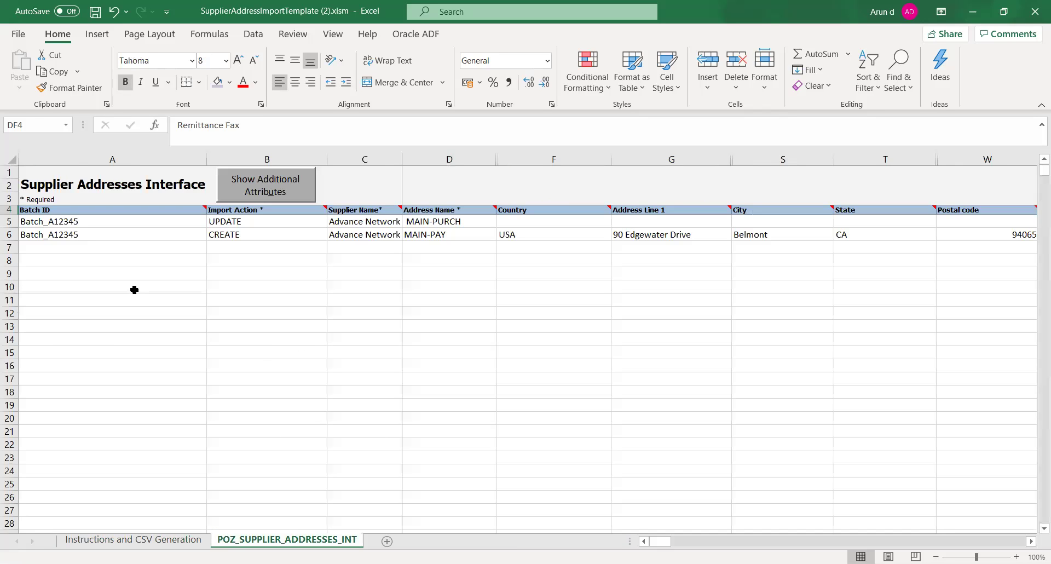
click(118, 273)
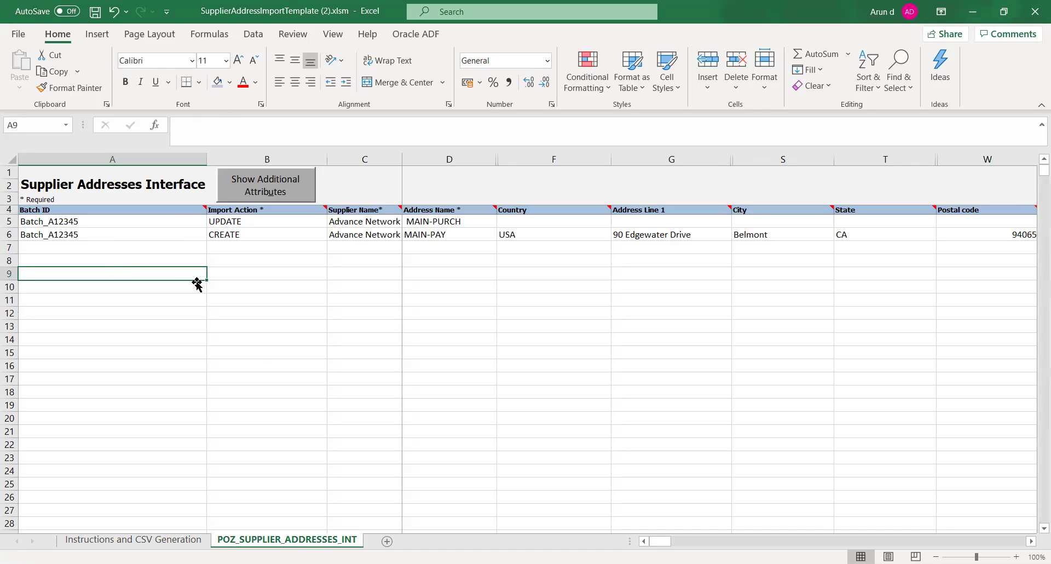
key(Up)
key(Up)
key(Up)
key(Up)
key(Up)
key(Down)
key(Down)
key(Down)
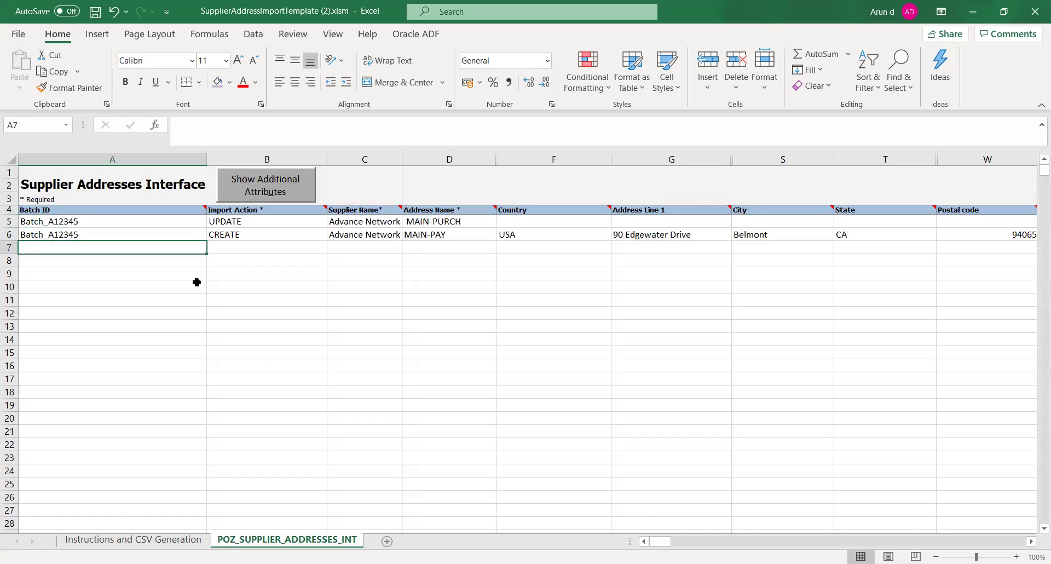
Step: Start a new record in row 7 with import action CREATE and batch ID "Batch_9001"
key(Right)
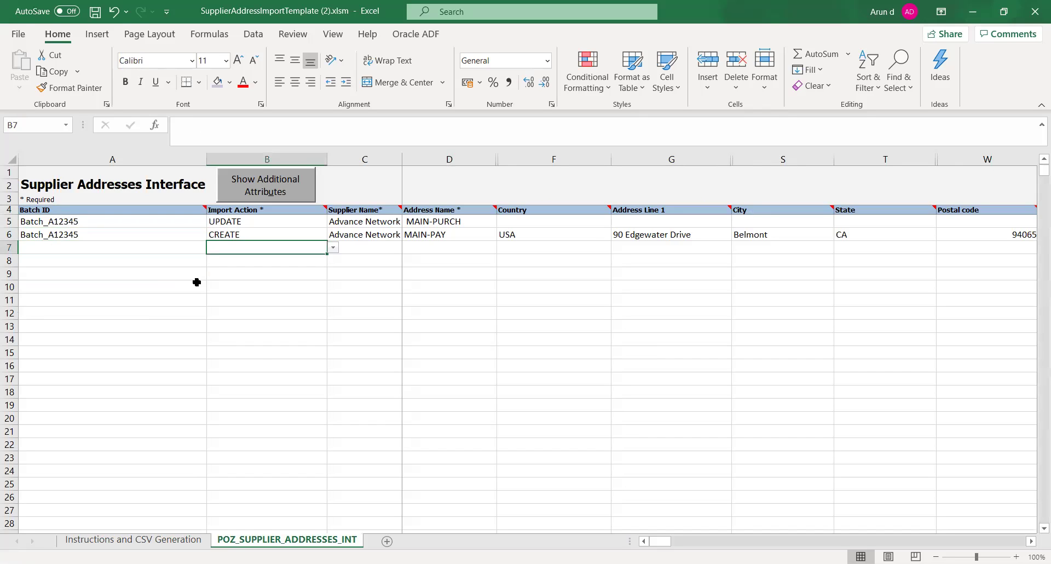
click(333, 248)
click(307, 259)
click(55, 249)
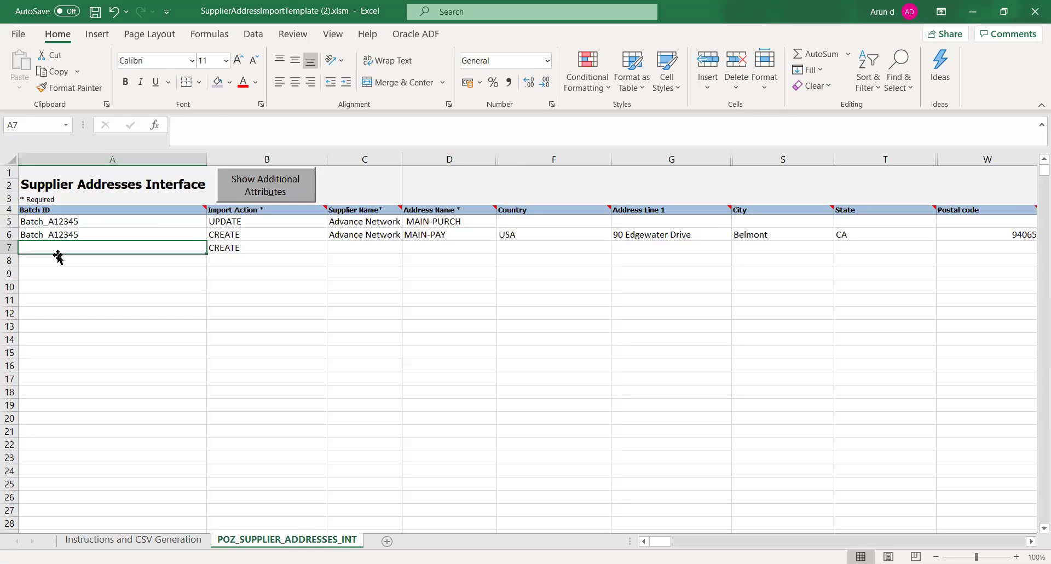
text(B)
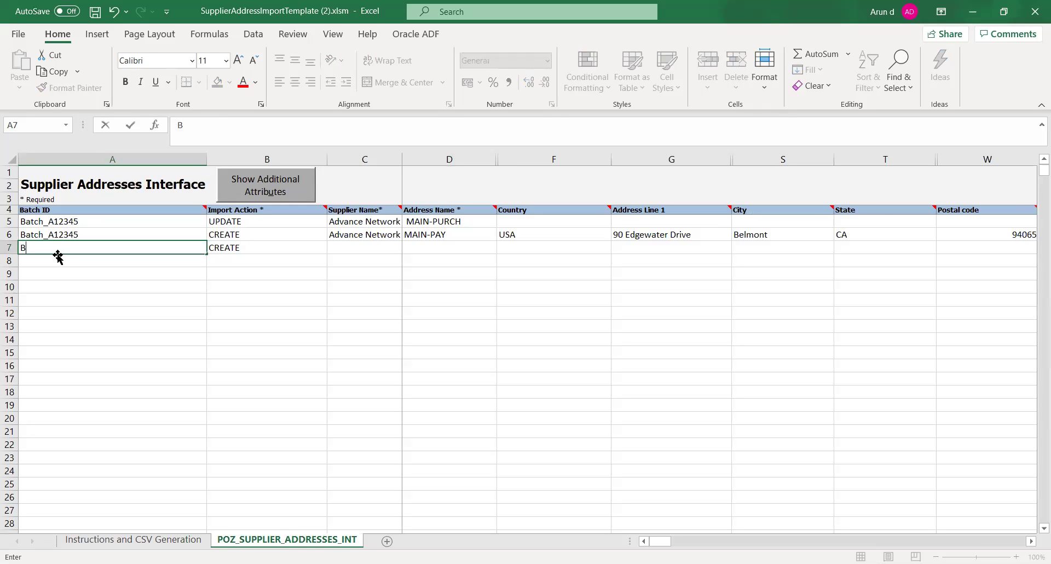
text(atch_9001)
key(Tab)
key(Tab)
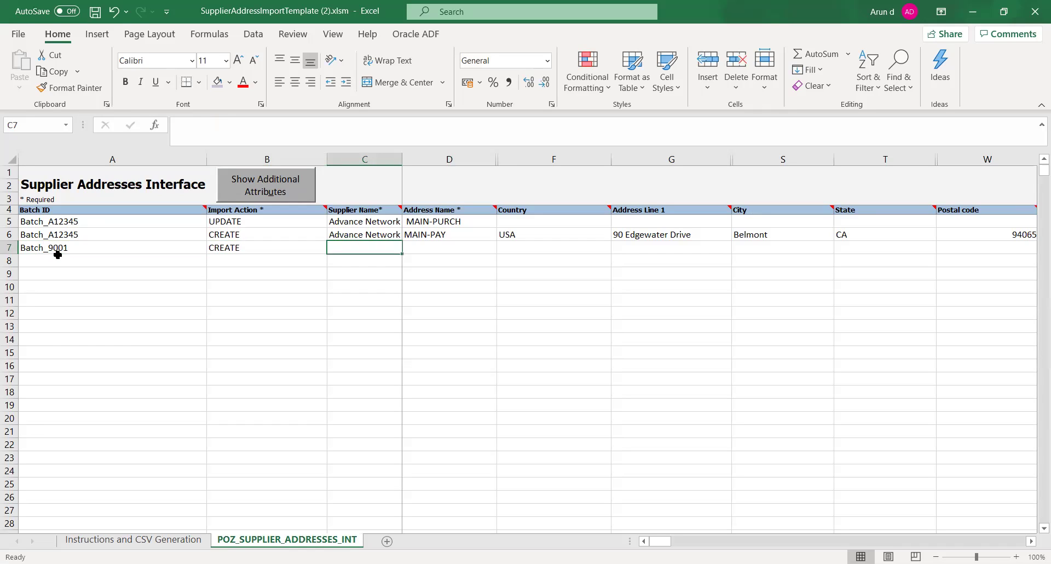
Step: Enter supplier name "TATA_AUTO_03_VENDOR" and address name "HQ-OFFICE" for the new record in row 7
text(TA)
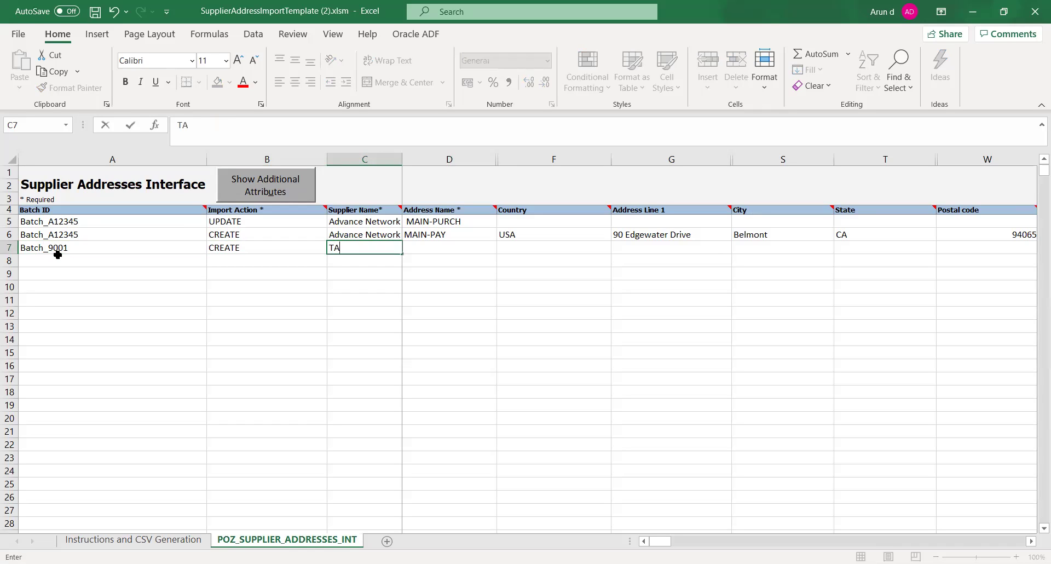
text(TA_AUTO_03_VENDOR)
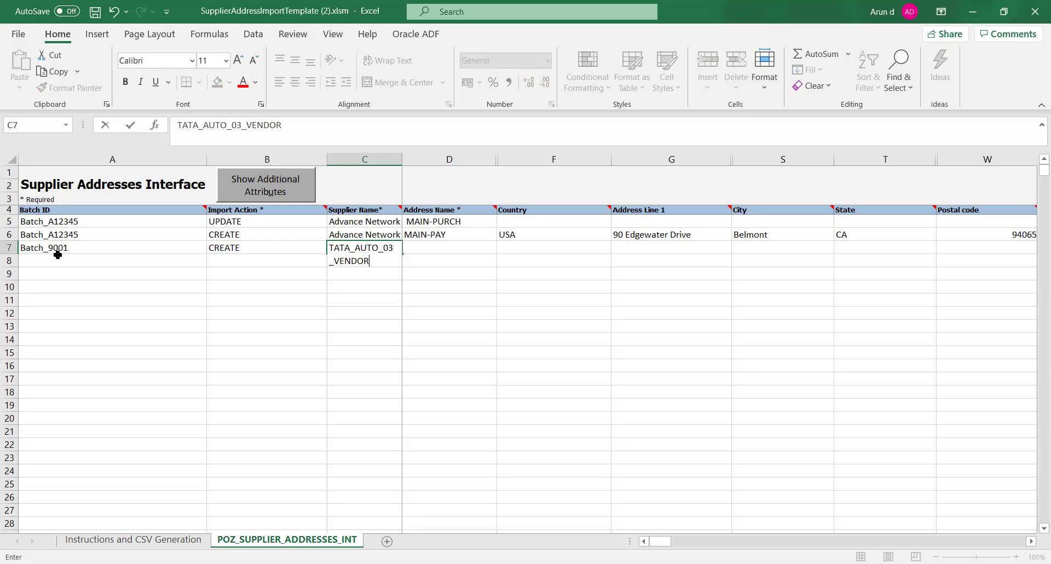
key(Tab)
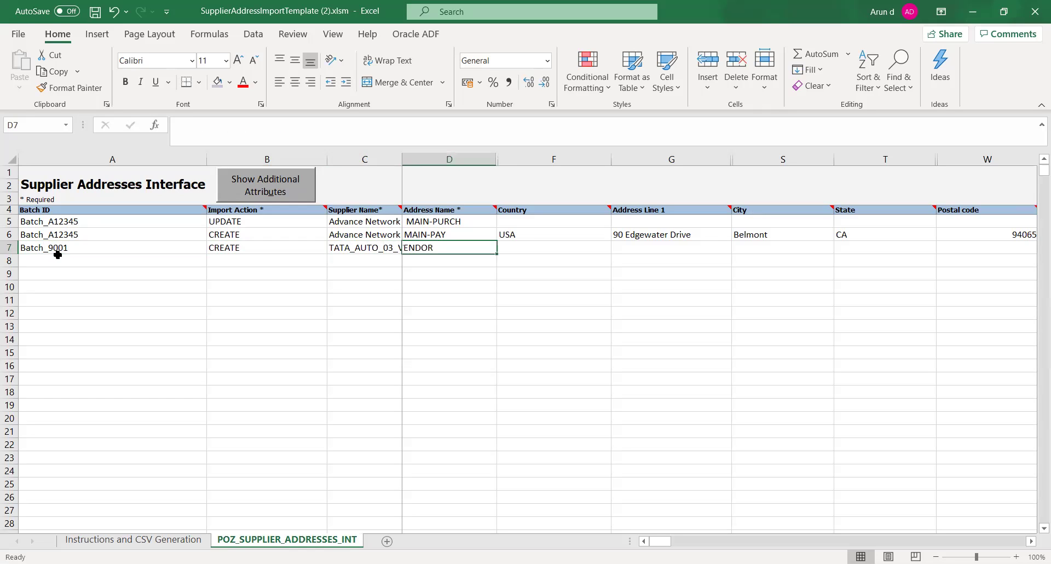
text(HQ-OFFICE)
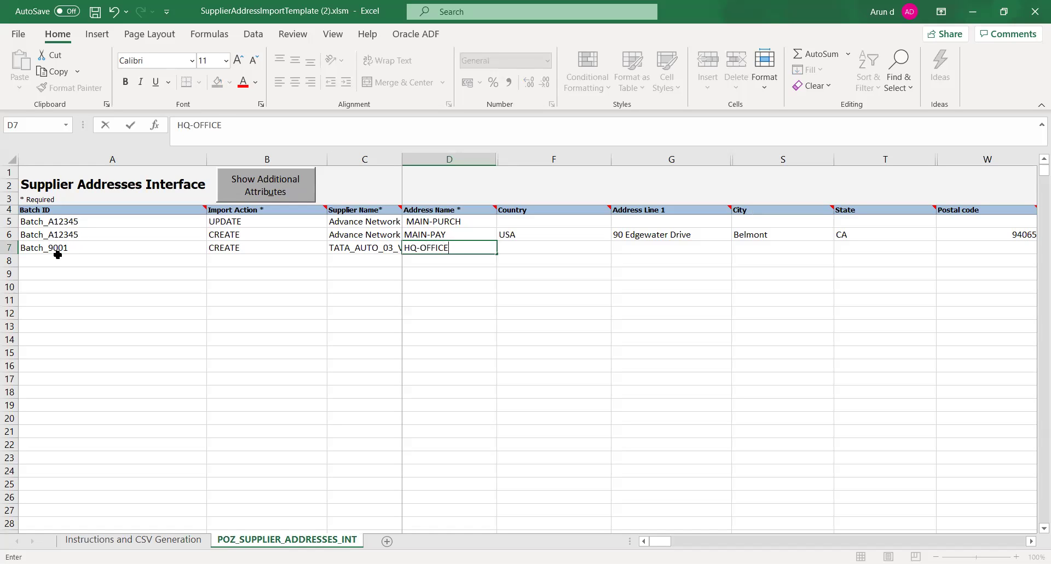
key(Tab)
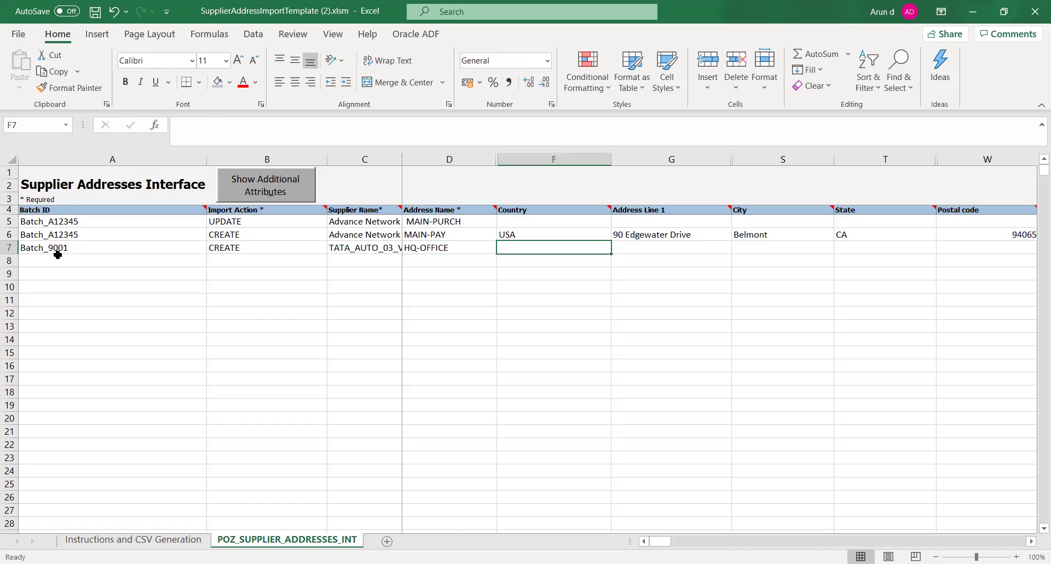
Step: Set the country in row 7 to USA and go to that row's Postal code cell
text(U)
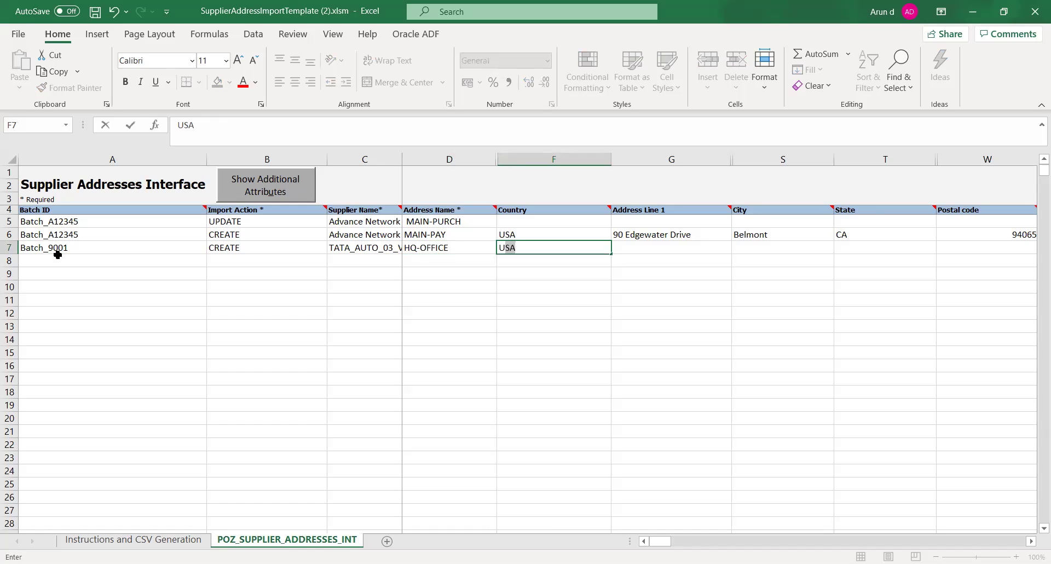
key(Tab)
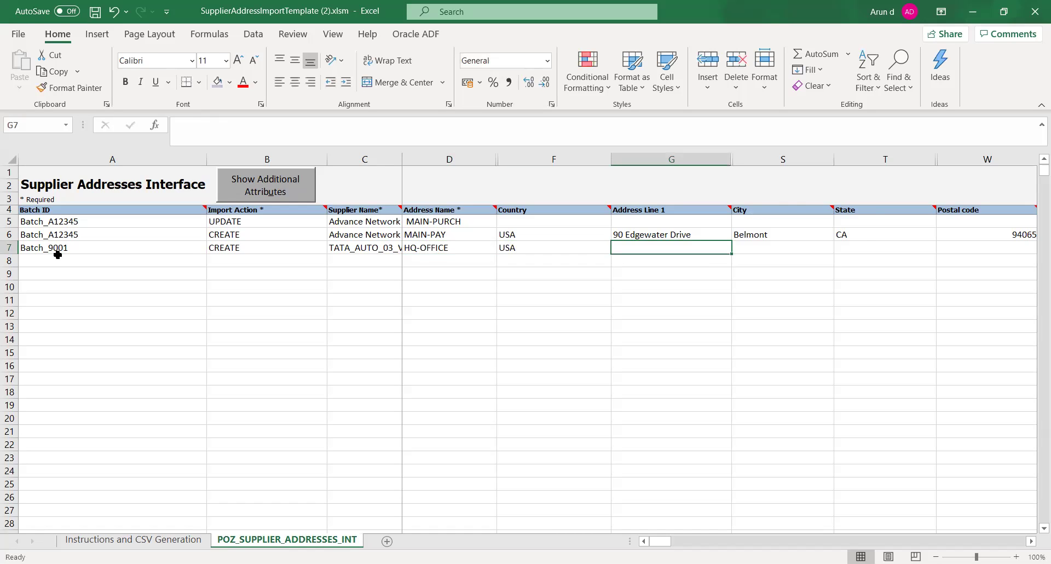
key(Tab)
key(Tab)
key(Tab)
key(Tab)
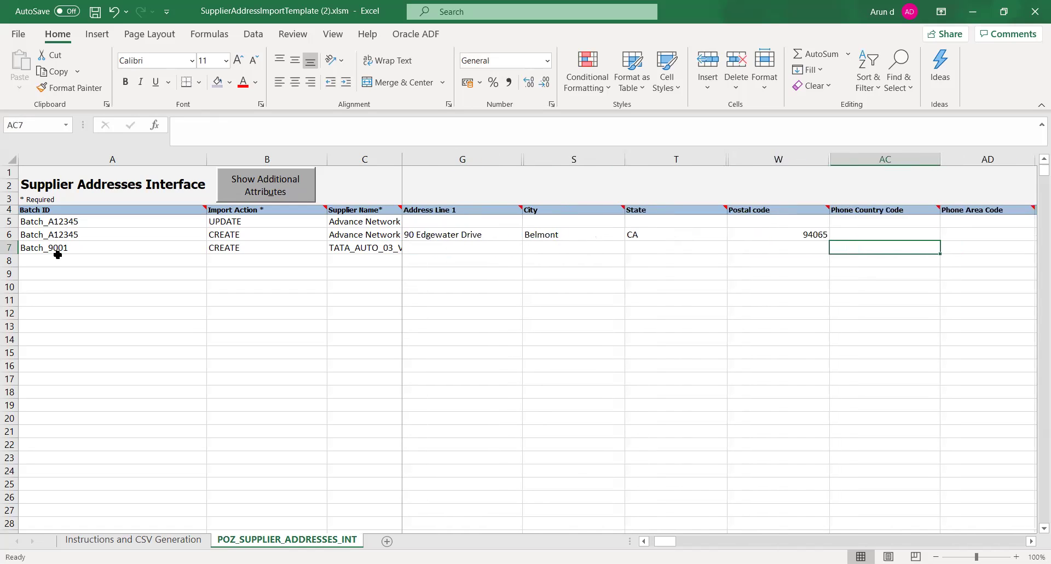
key(shift+Tab)
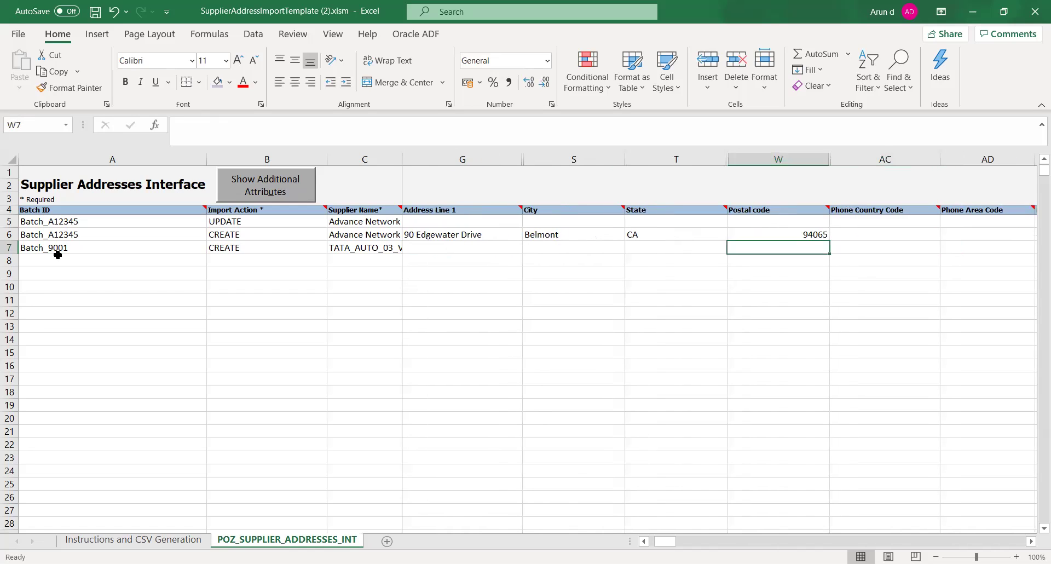
Step: Set the postal code in row 7 to 10006 and return to that row's State cell
text(10006)
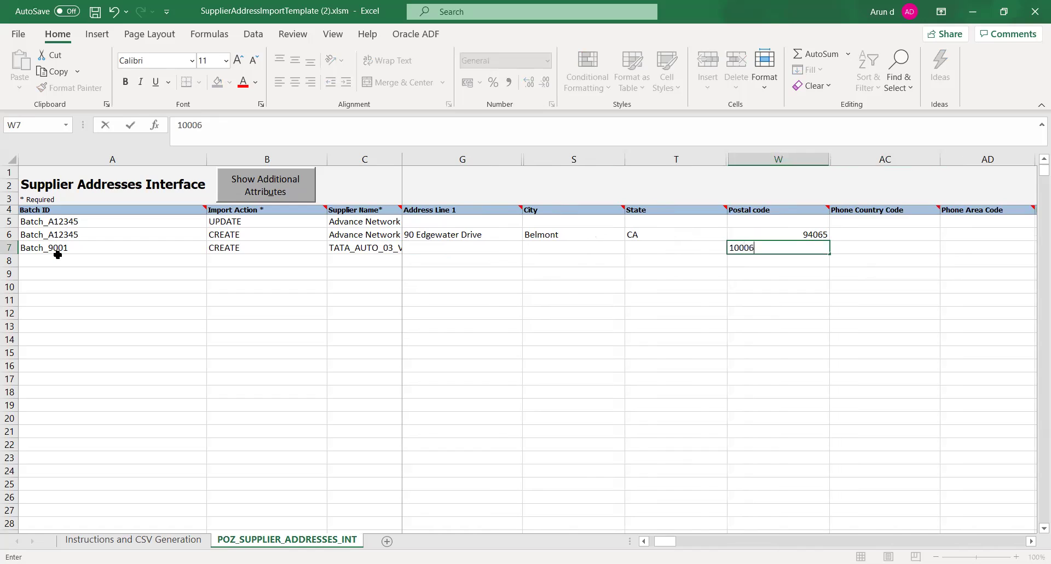
key(Tab)
key(shift+Tab)
key(shift+Tab)
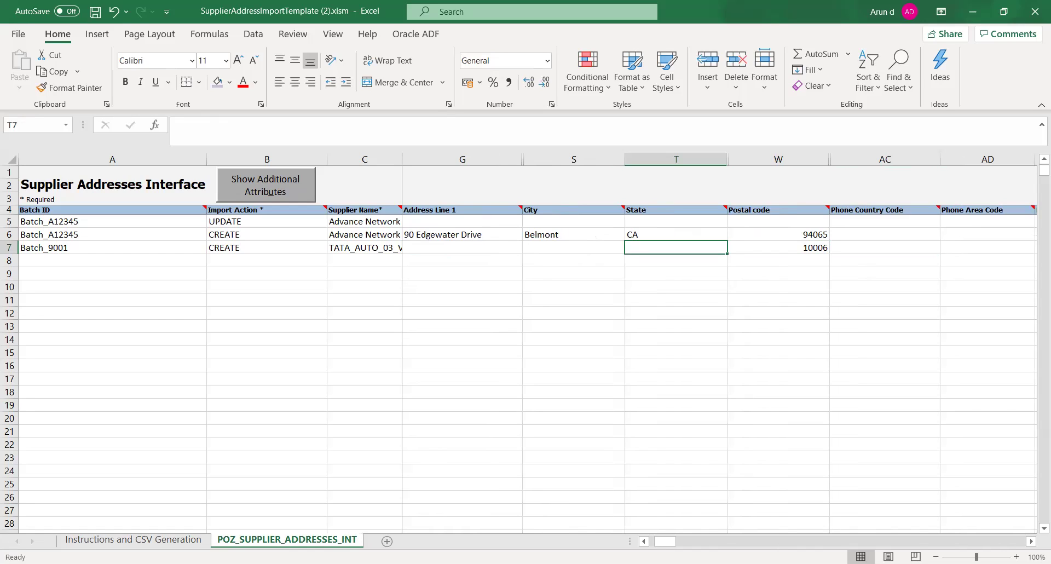
Step: Check the Postal code and Supplier Name headers and the State through Phone Area Code fields of row 7
key(alt+Tab)
click(783, 208)
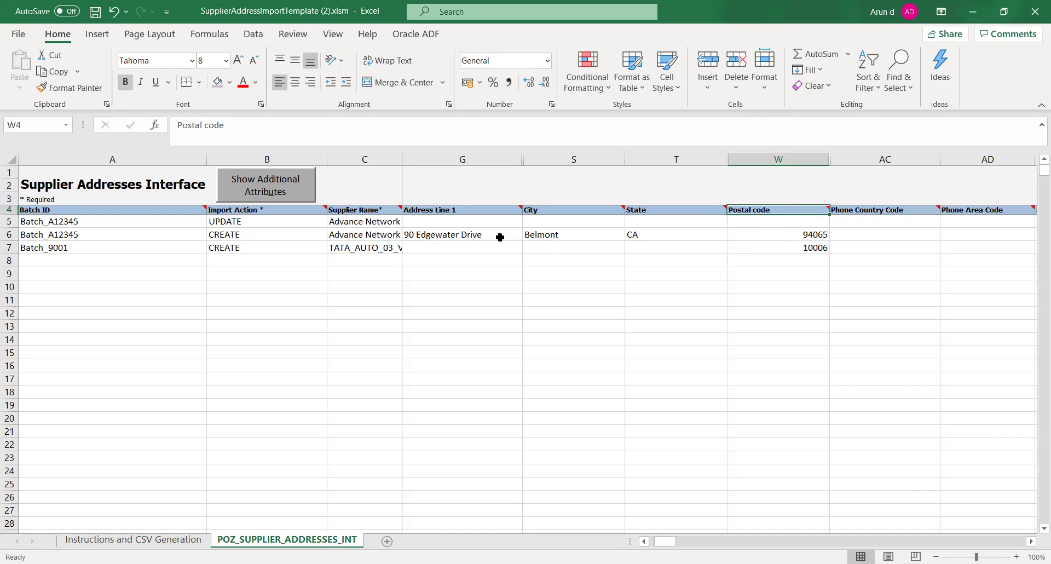
click(372, 213)
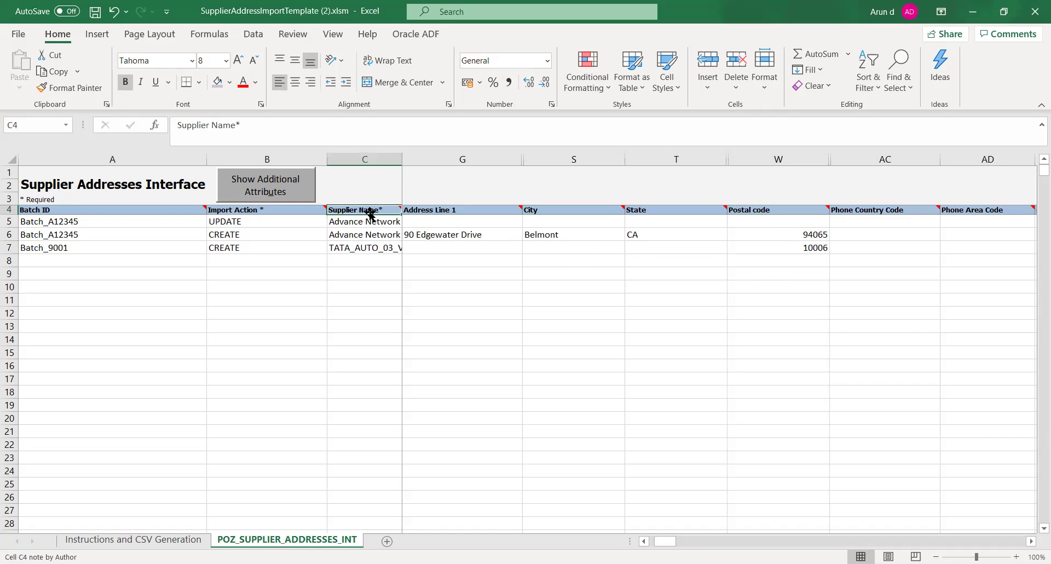
click(794, 286)
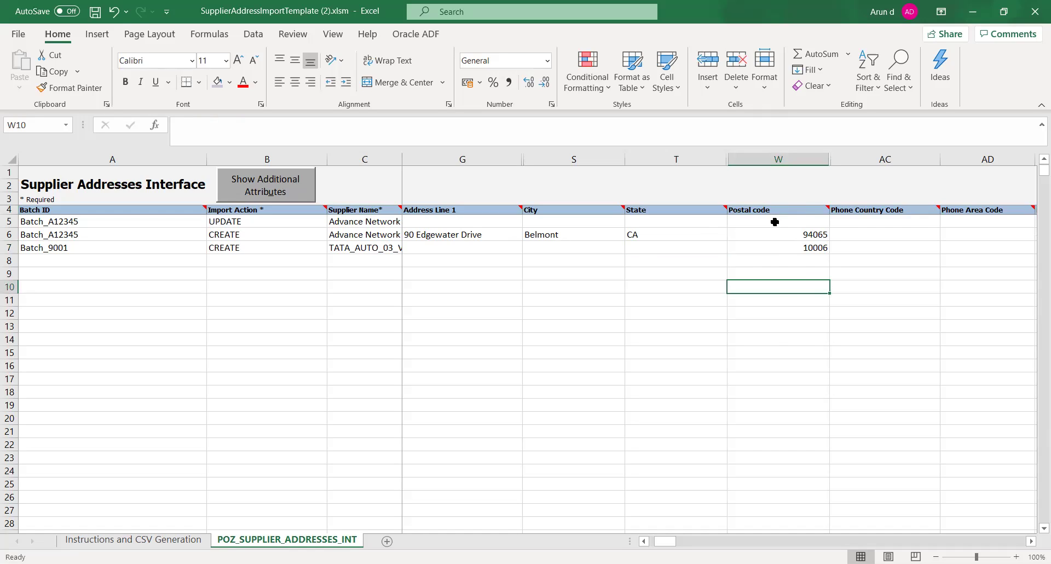
key(Up)
key(Up)
key(Up)
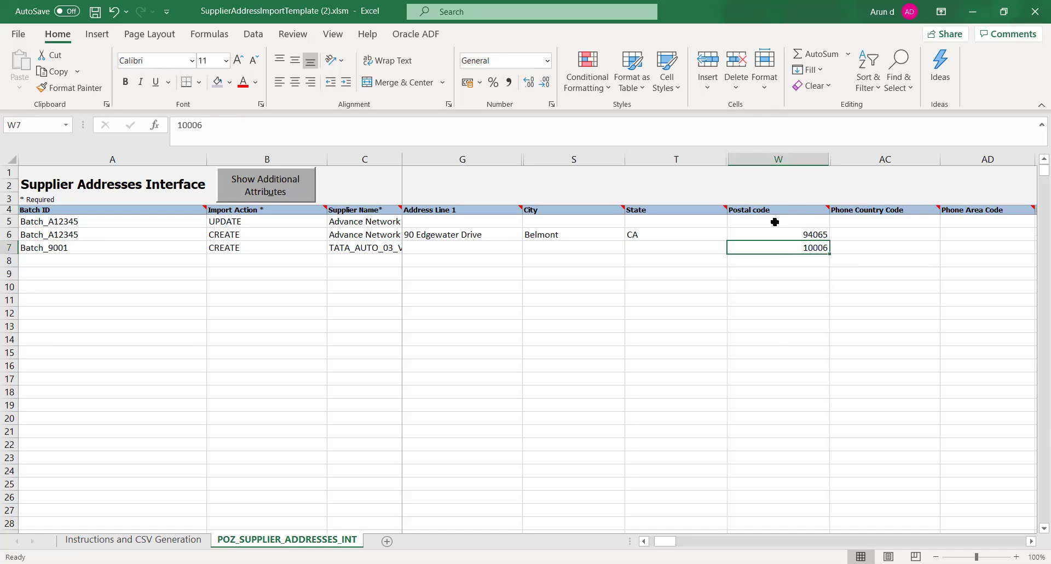
key(Right)
key(Right)
key(Right)
key(Left)
key(Left)
key(Left)
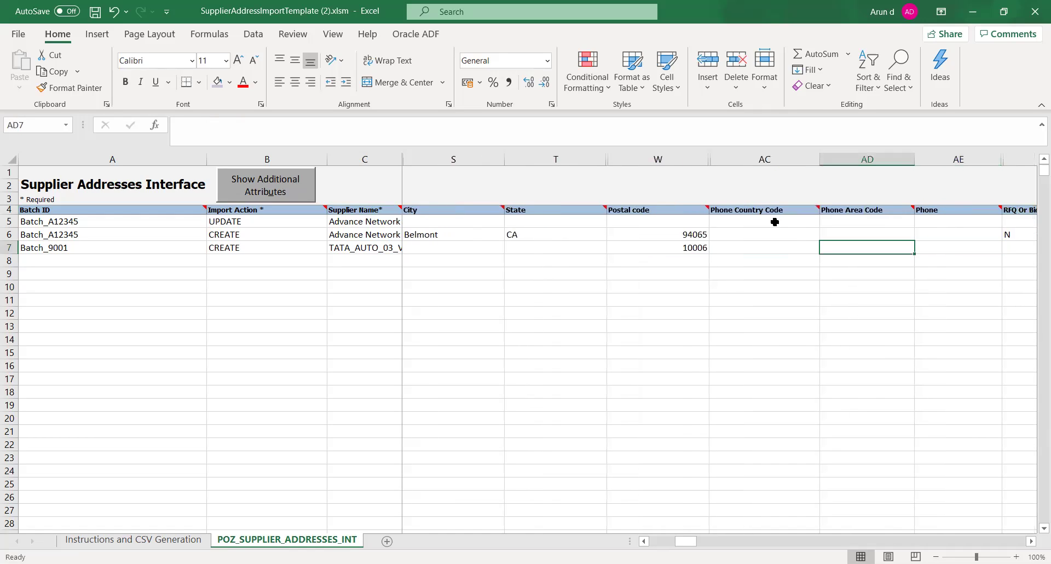
key(Left)
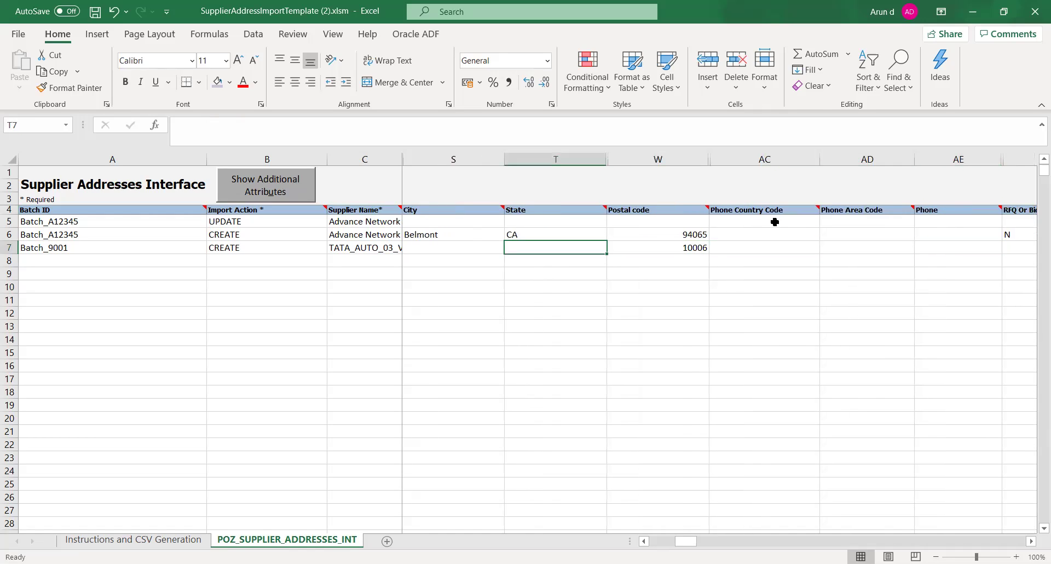
Step: Replace the postal code in row 7 with 00602
key(alt+Tab)
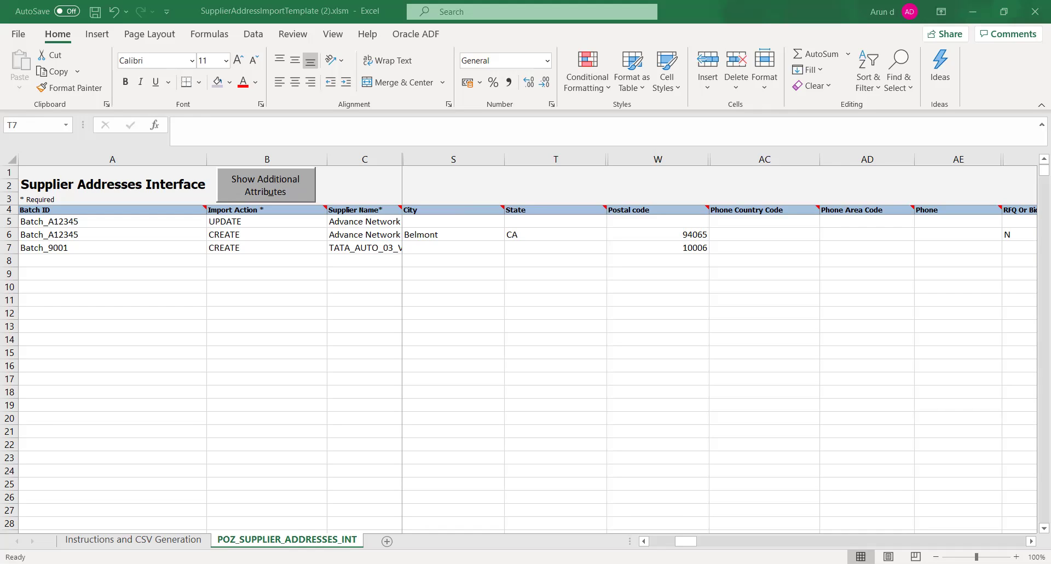
click(689, 249)
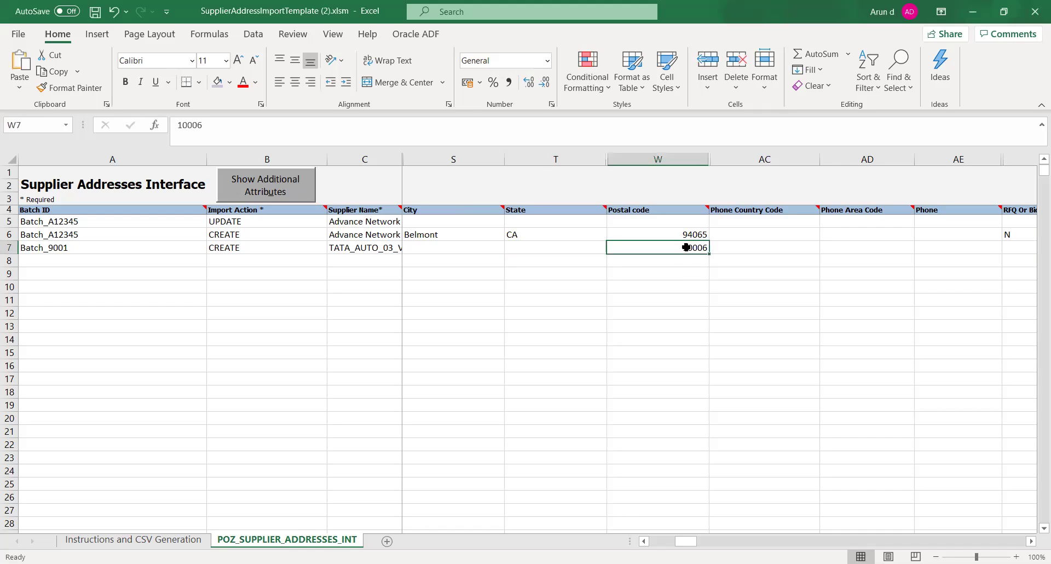
double_click(431, 132)
key(BackSpace)
text(00602)
key(Tab)
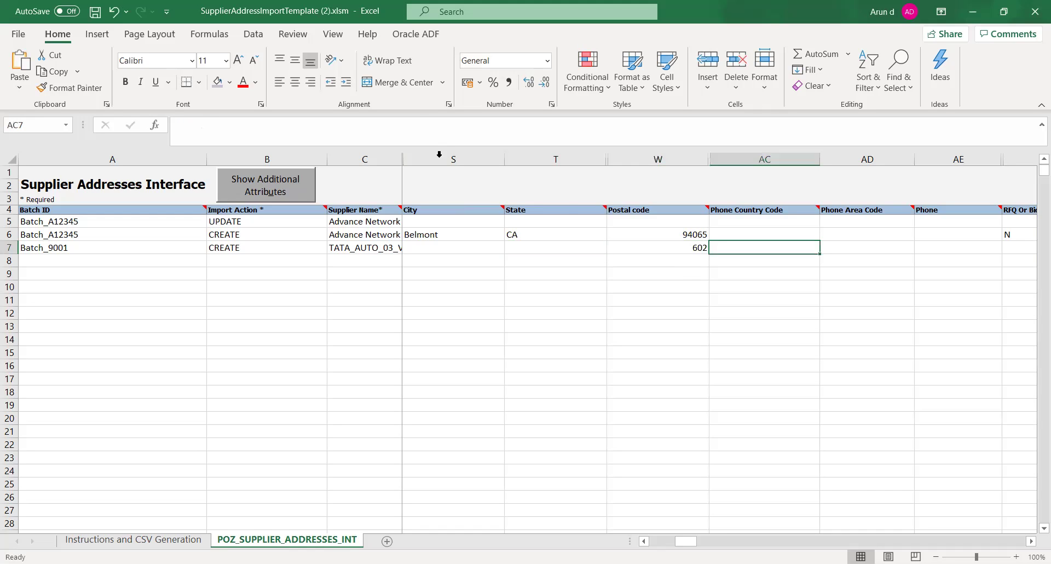
Step: Set the state in row 7 to PR
click(556, 251)
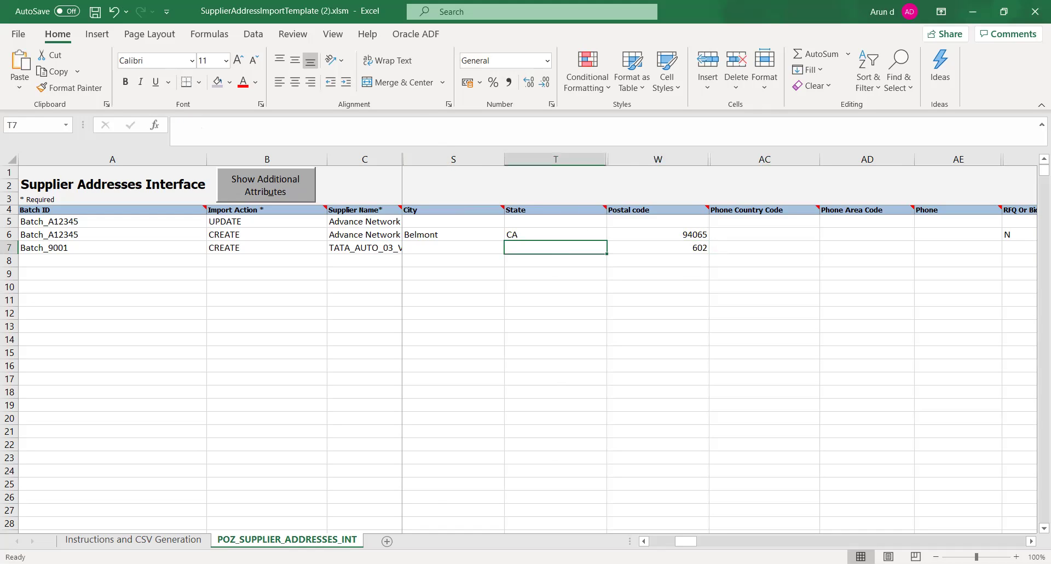
key(alt+Tab)
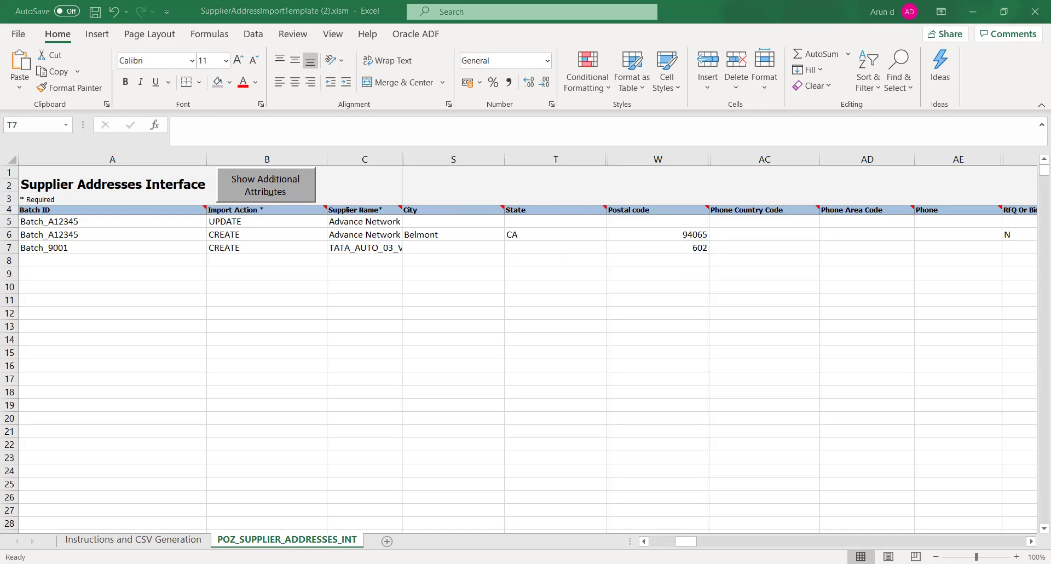
click(547, 244)
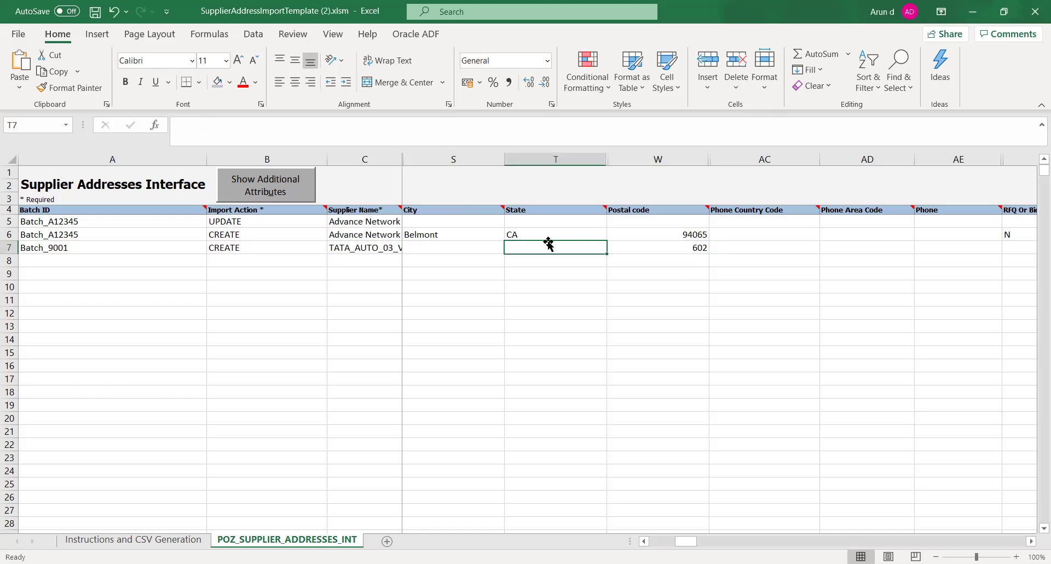
click(367, 131)
text(PR)
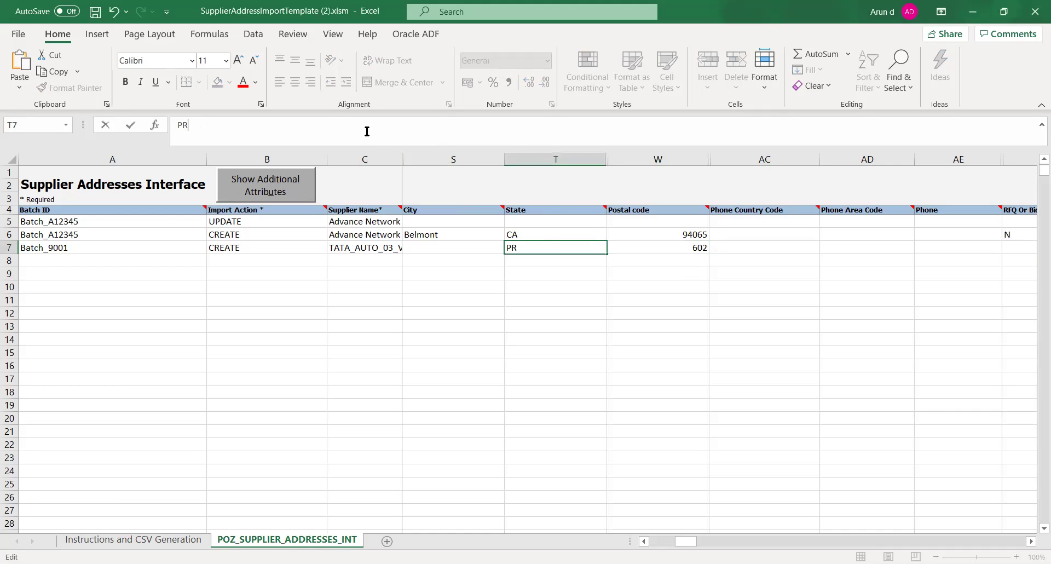
key(Tab)
Step: Enter Aguada as the city in row 7
click(441, 250)
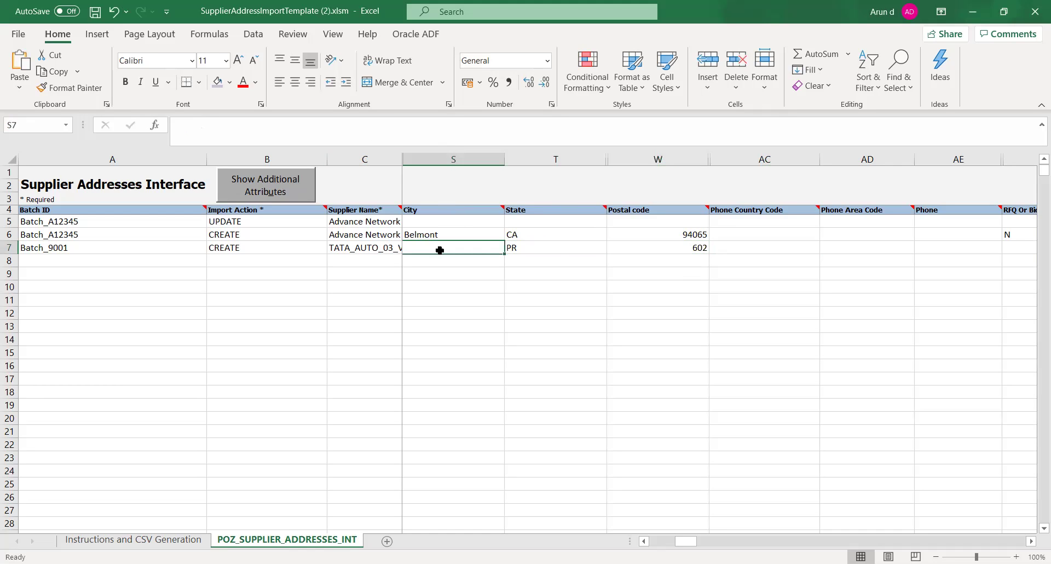
key(alt+Tab)
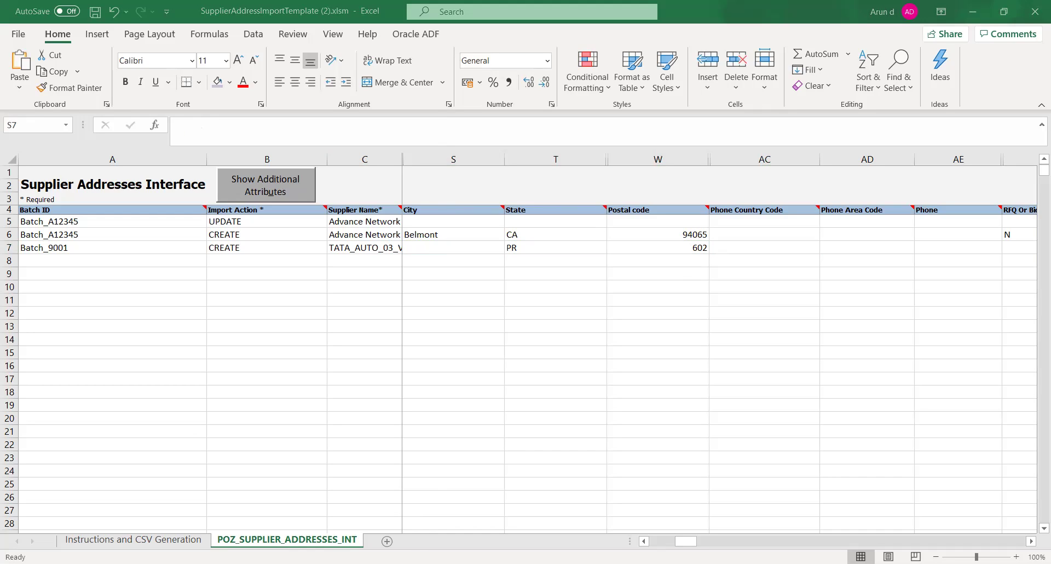
key(alt+Tab)
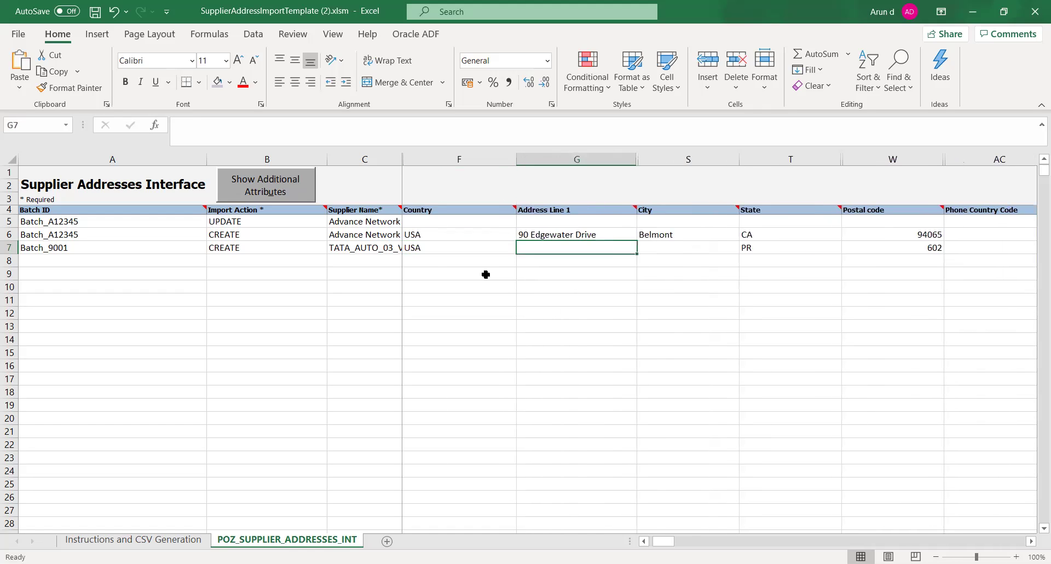
click(404, 126)
text(Aguada)
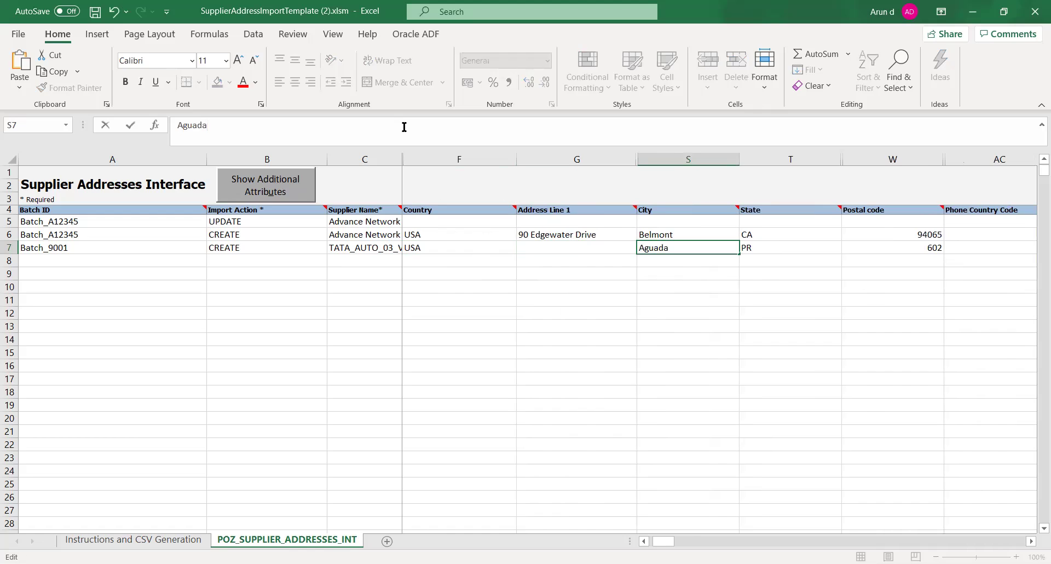
key(Tab)
Step: Enter "TATA SITE" as Address Line 1 in row 7
key(Left)
key(Left)
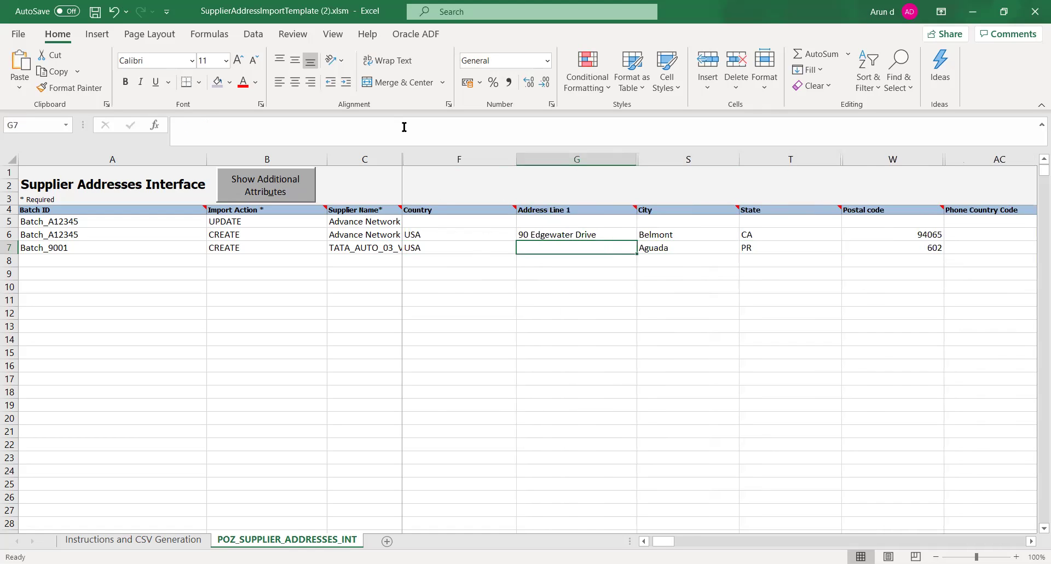
click(372, 563)
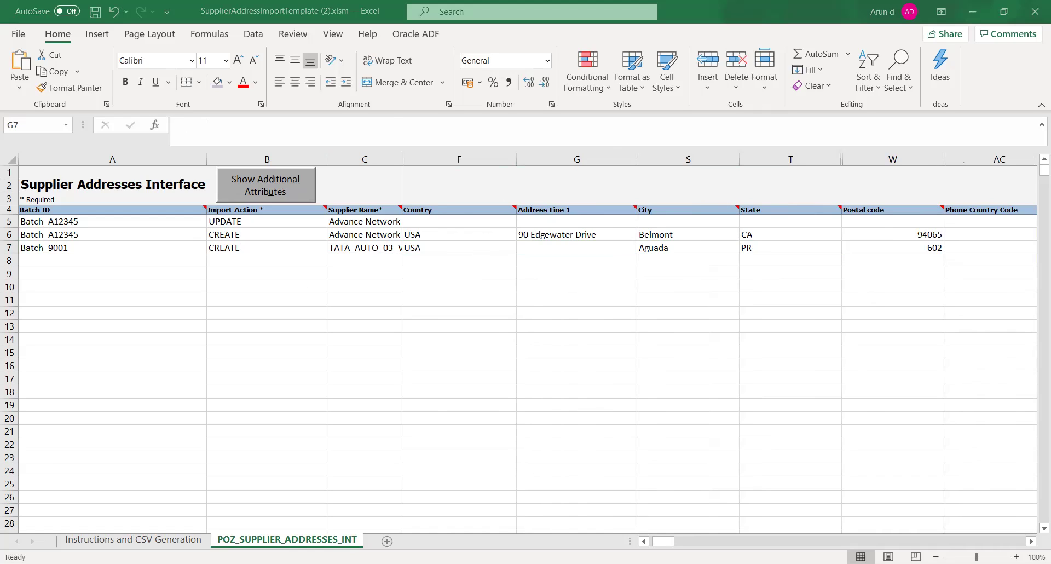
key(alt+Tab)
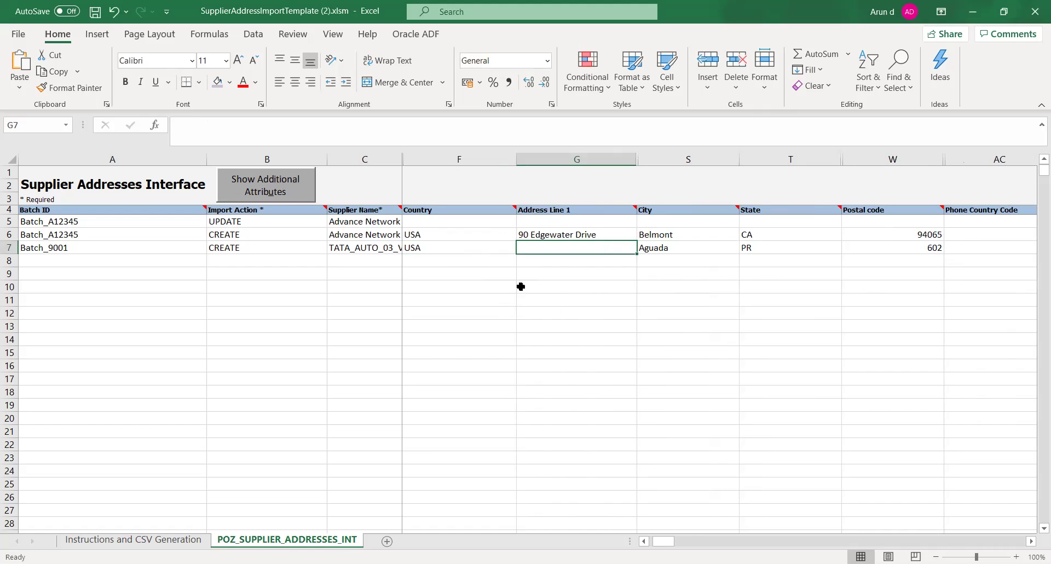
text(TATA SITE)
key(Left)
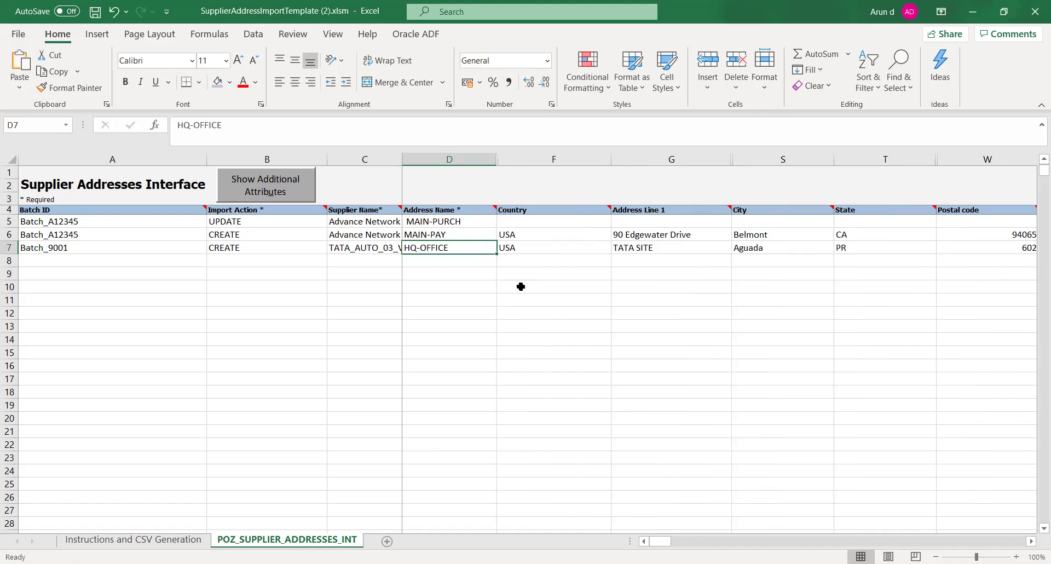
Step: Change the country in row 7 to "United States"
key(Left)
key(Right)
key(Right)
click(390, 563)
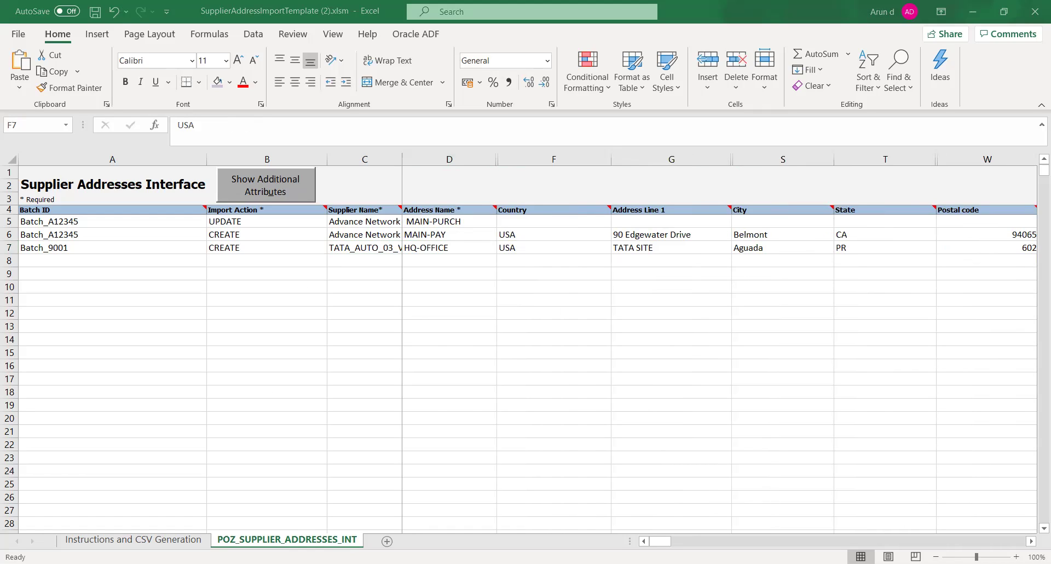
click(460, 129)
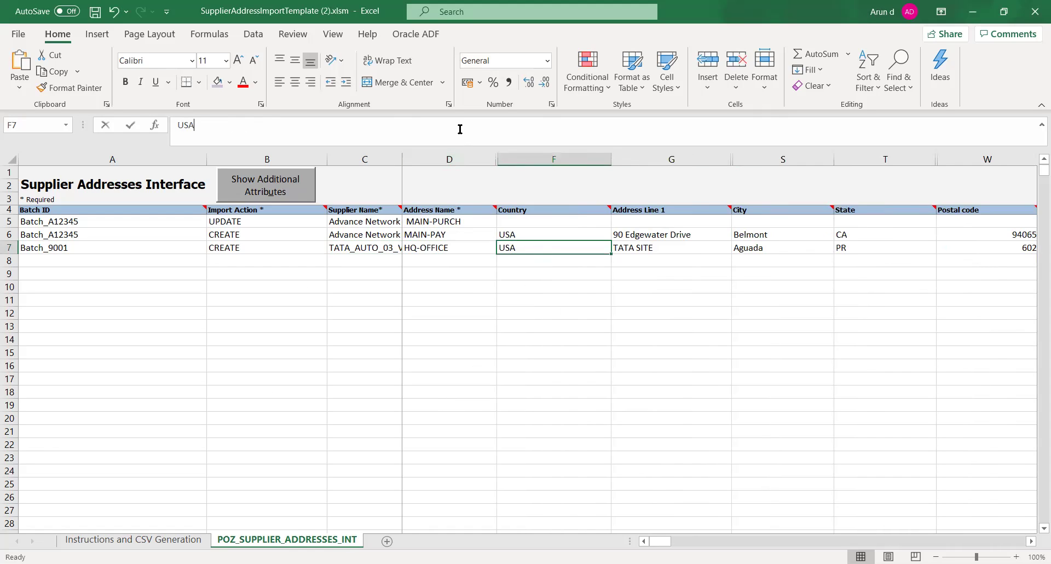
double_click(460, 129)
text(United States)
key(Tab)
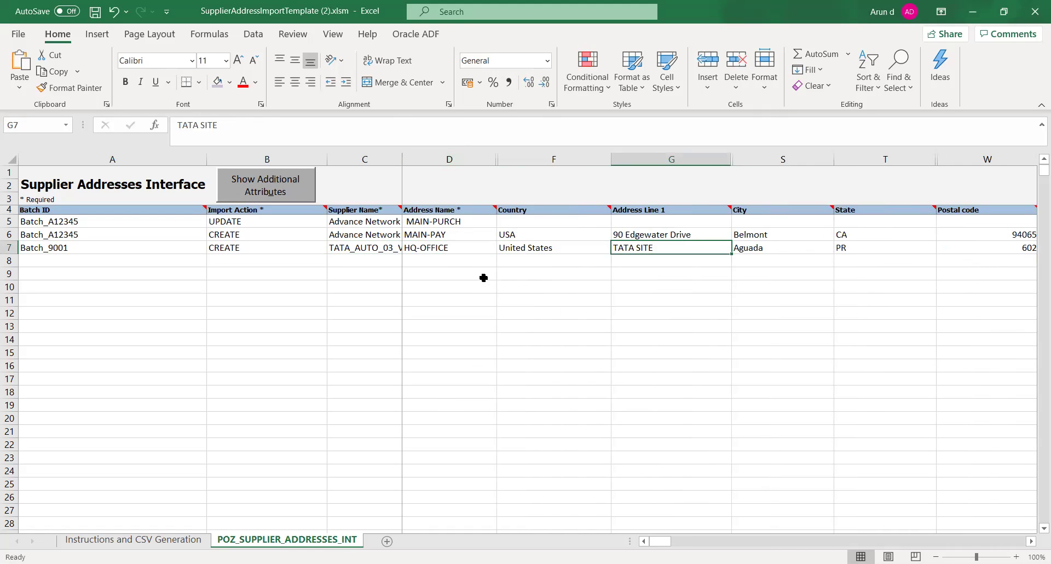
Step: Review the fields of row 7 from the batch ID across to the Pay and E-Mail columns
key(Left)
key(Left)
key(Left)
key(Left)
key(Left)
key(Right)
key(Right)
key(Right)
key(Right)
key(Right)
key(Right)
key(Right)
key(Right)
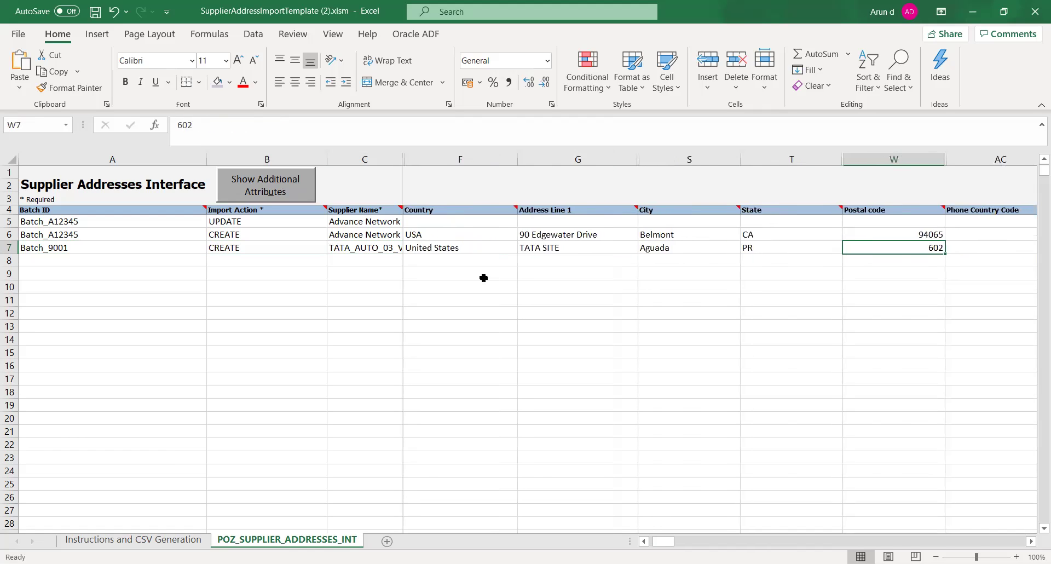
key(Right)
key(Left)
key(Right)
key(Right)
key(Right)
key(Right)
key(Right)
key(Right)
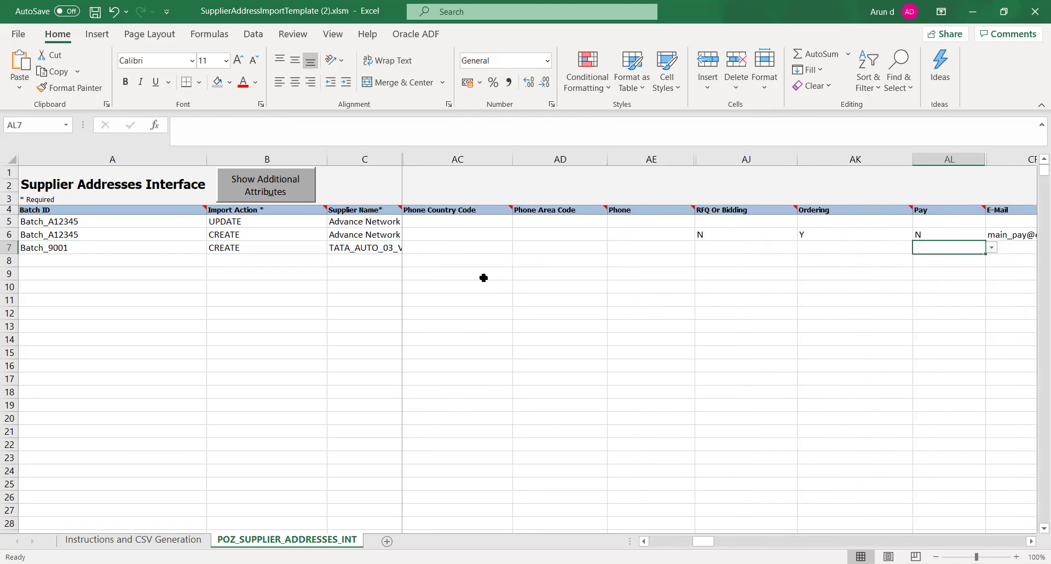
key(Right)
Step: Set RFQ Or Bidding to N for the new record in row 7
key(Left)
key(Left)
key(Left)
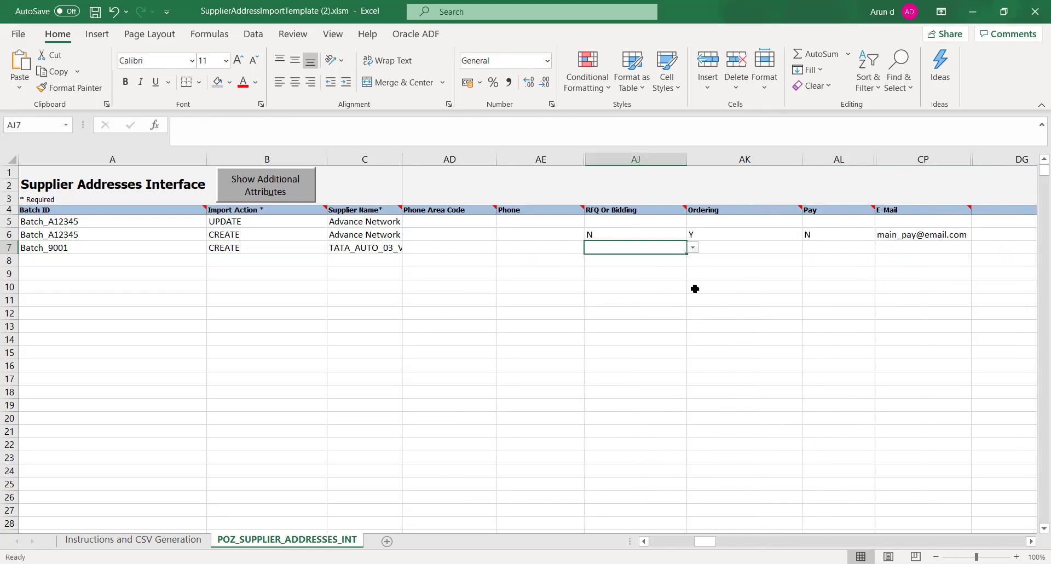
click(692, 248)
click(676, 268)
Step: Set both Ordering and Pay to Y for the new record in row 7
click(728, 248)
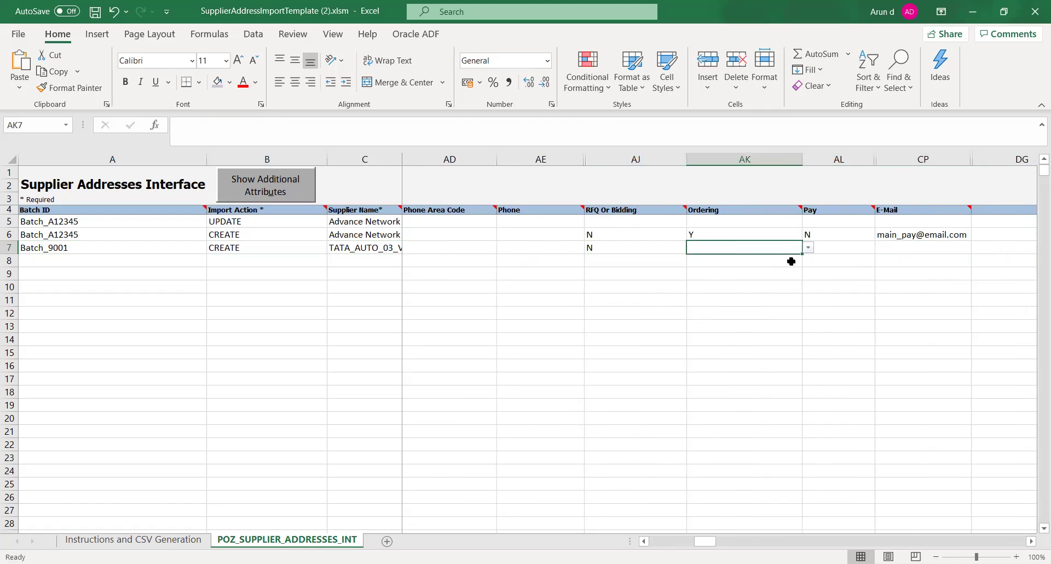
click(809, 247)
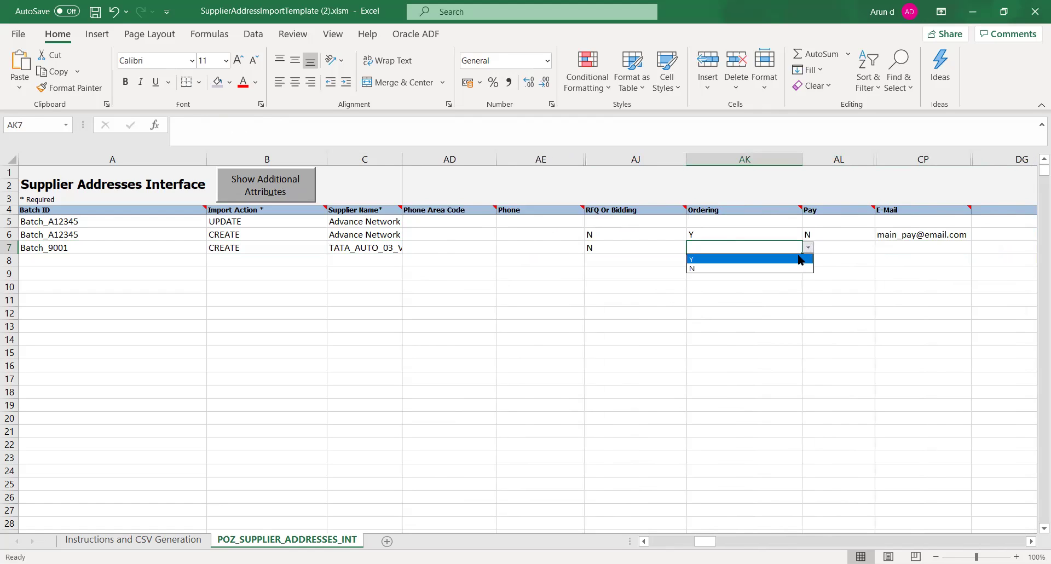
click(799, 256)
click(840, 249)
click(880, 248)
click(868, 259)
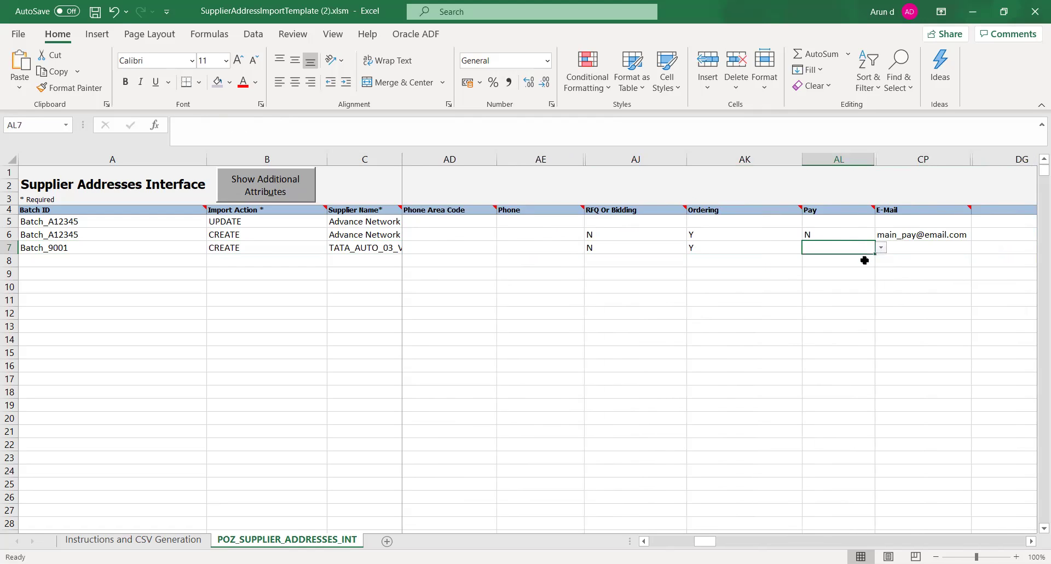
Step: Look through the remaining columns of row 7, from E-Mail onward, for further fields to fill
click(906, 272)
click(900, 248)
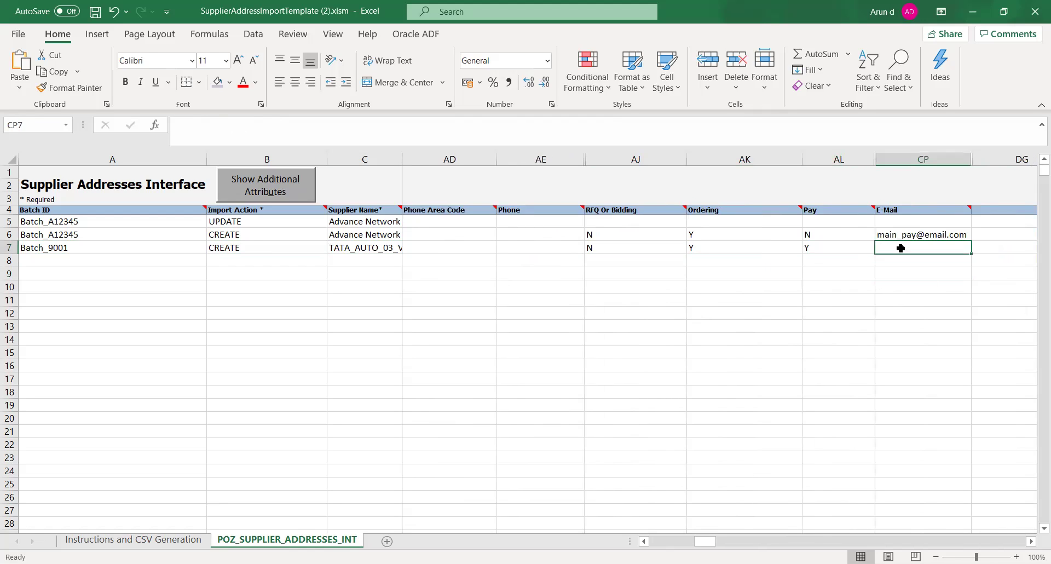
key(Right)
key(Right)
key(Right)
key(Right)
key(Right)
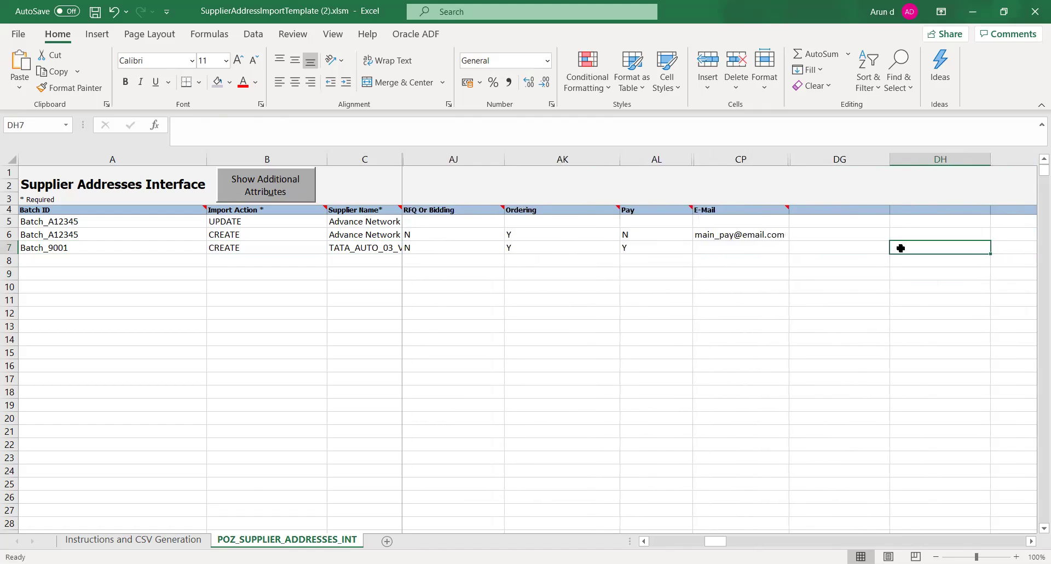
key(Right)
key(Right)
key(Right)
key(Right)
key(Right)
key(Right)
key(Right)
key(Right)
key(Right)
key(Right)
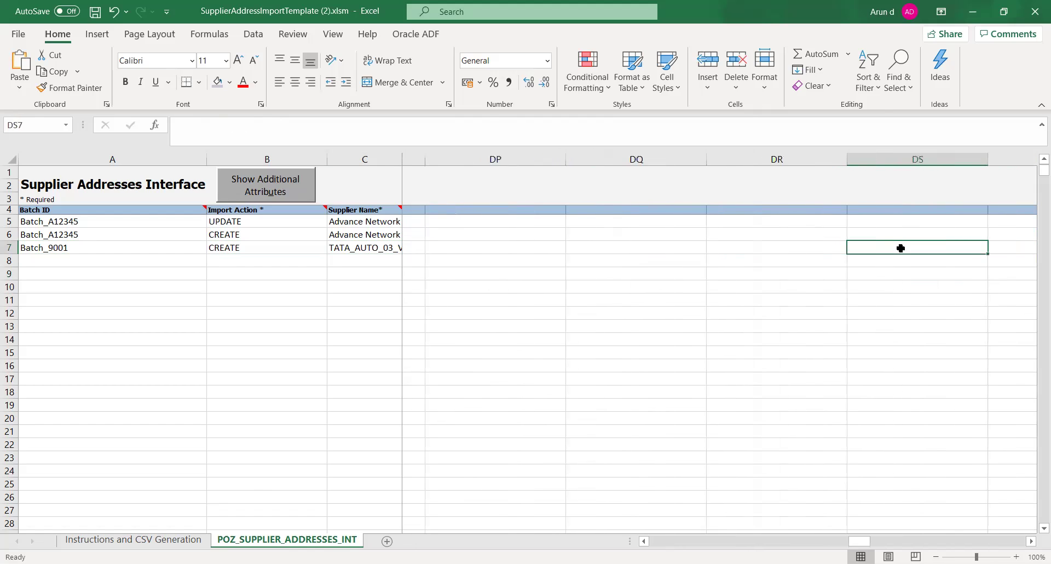
Step: Check the unlabelled columns of row 7 beyond the E-Mail field for anything to fill, and return to the row's batch ID
key(Right)
key(Right)
key(Right)
key(Right)
key(Right)
key(Right)
key(Right)
key(Right)
key(Right)
key(Right)
key(Right)
key(Right)
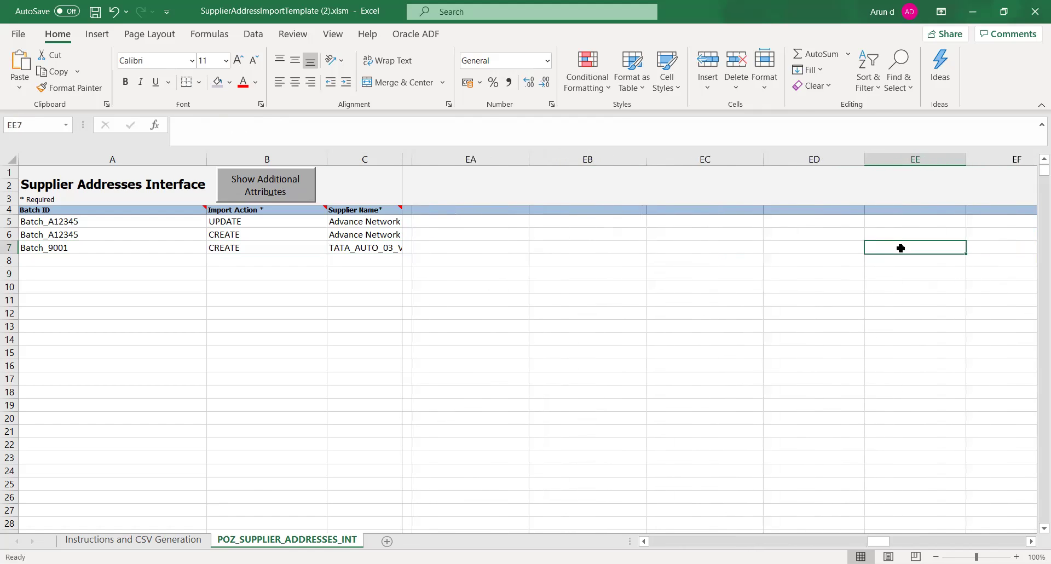
key(Left)
key(Left)
key(Left)
key(Left)
key(Left)
key(Left)
key(Left)
key(Left)
key(Left)
key(Left)
key(Left)
key(Left)
key(Left)
key(Left)
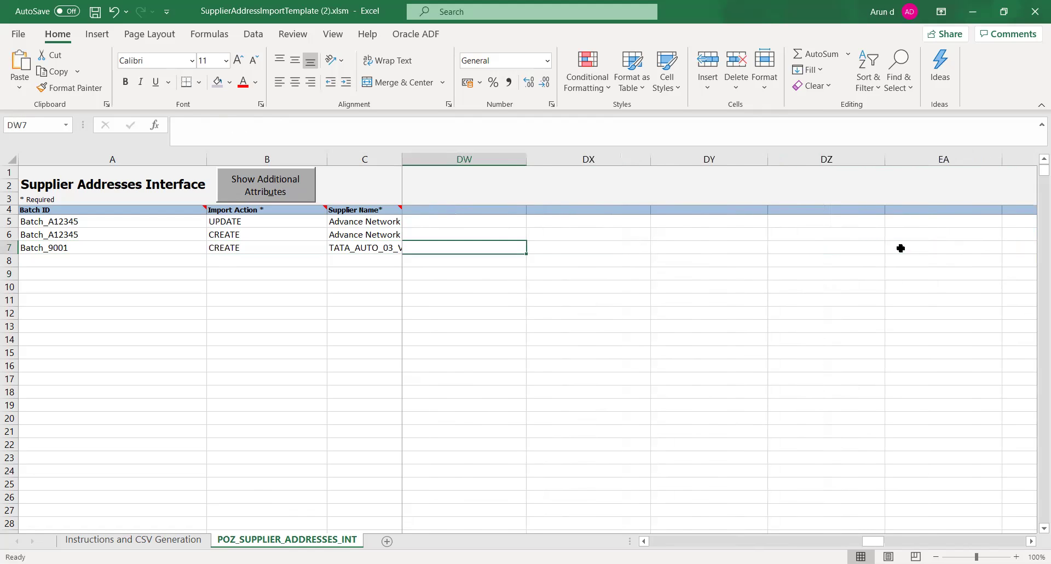
key(Left)
key(Left)
key(Left)
key(Left)
key(Left)
key(Left)
key(Left)
key(Left)
key(Left)
key(Left)
key(Left)
key(Left)
key(Left)
key(Left)
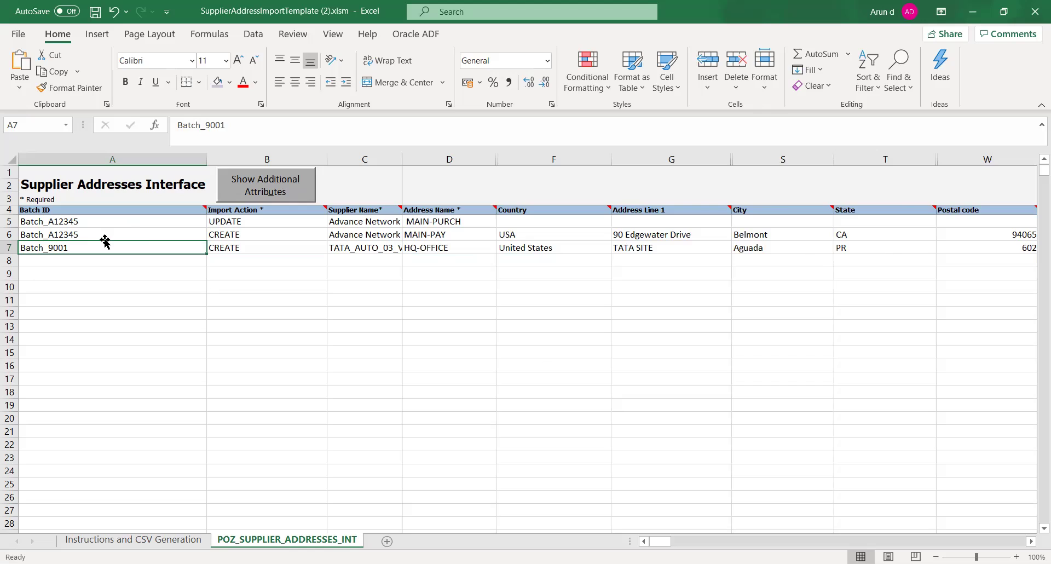
Step: Copy the batch ID Batch_9001 from row 7 into rows 5 and 6
key(ctrl+c)
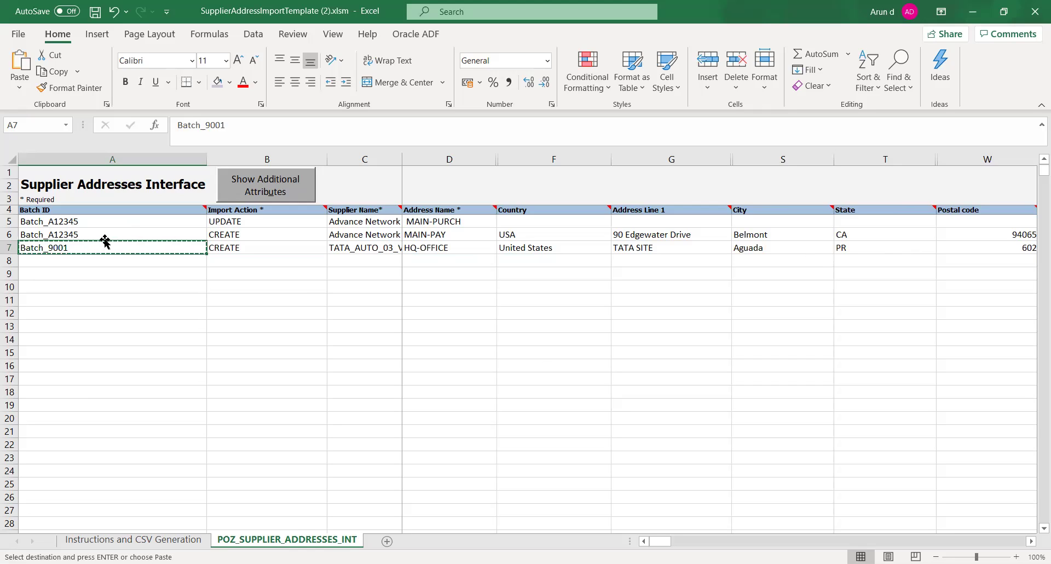
drag(88, 219, 86, 232)
key(ctrl+v)
click(175, 326)
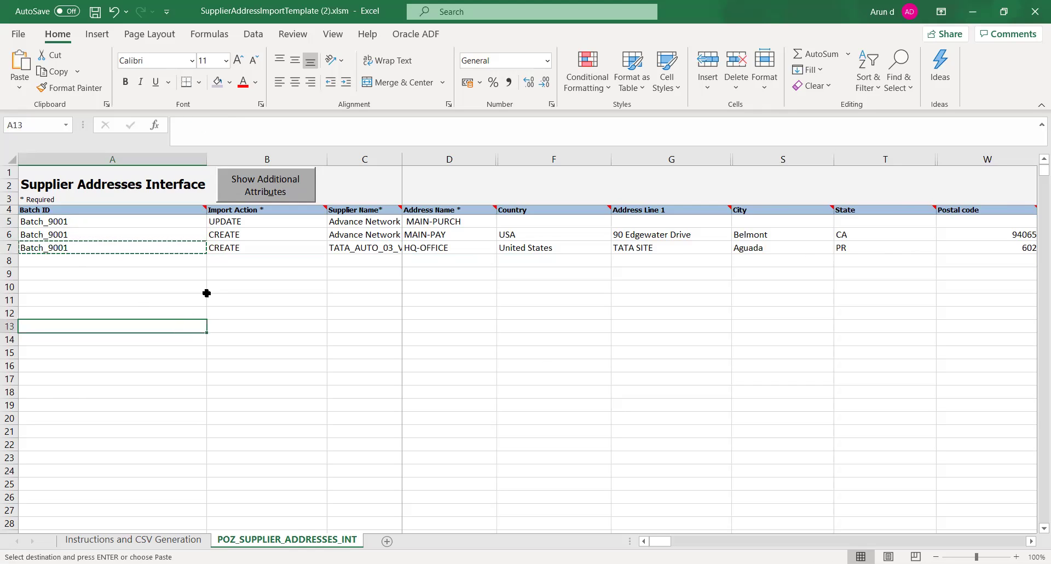
Step: Change the Import Action of row 5 to CREATE by copying it from row 6
click(234, 234)
key(ctrl+c)
click(237, 220)
key(ctrl+v)
Step: Set the Supplier Name of row 5 to TATA_AUTO_03_VENDOR_SITE2
key(Right)
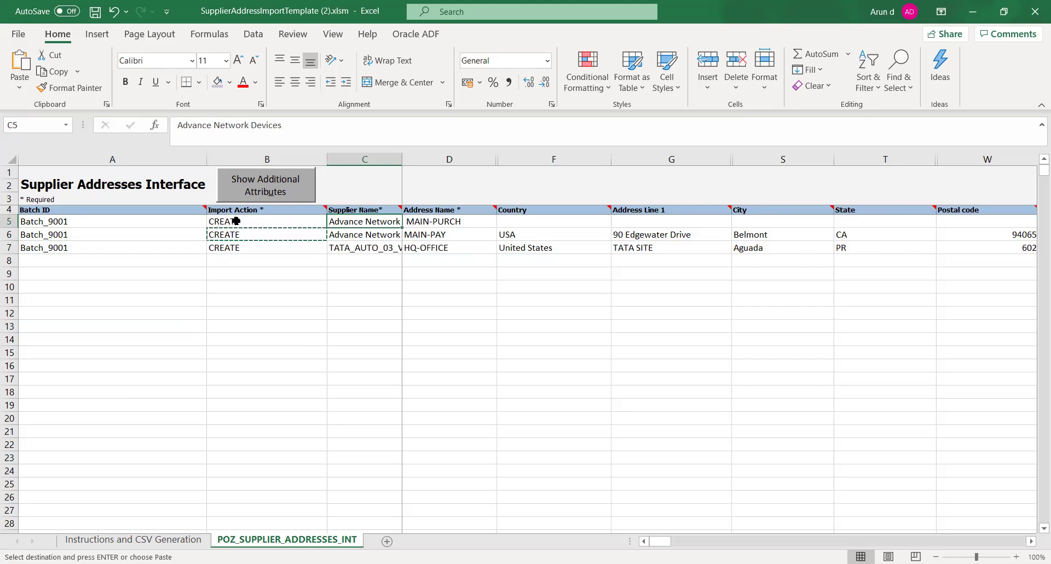
text(TATA_AUTO)
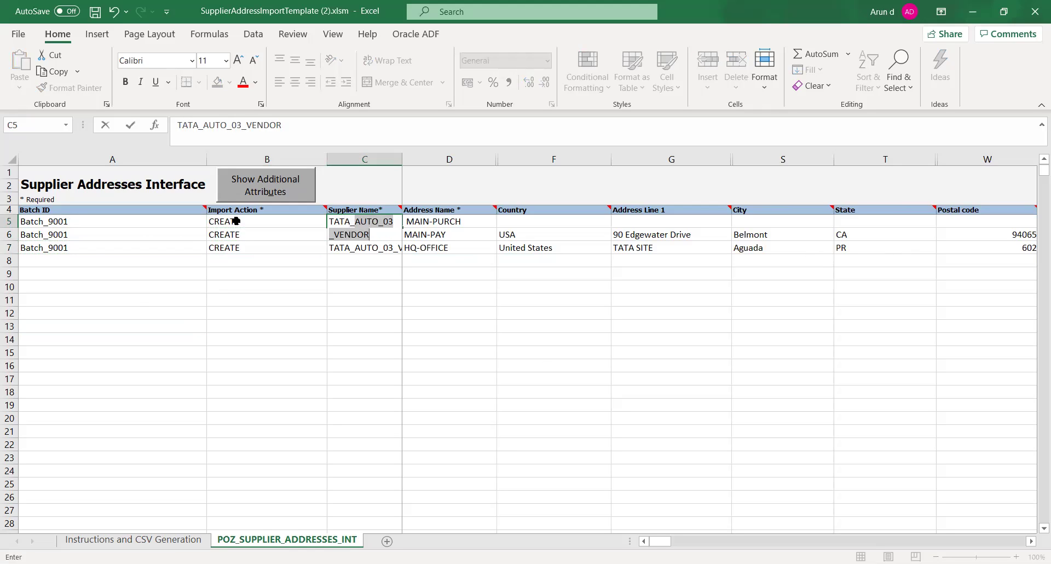
text(_03_VENDOR)
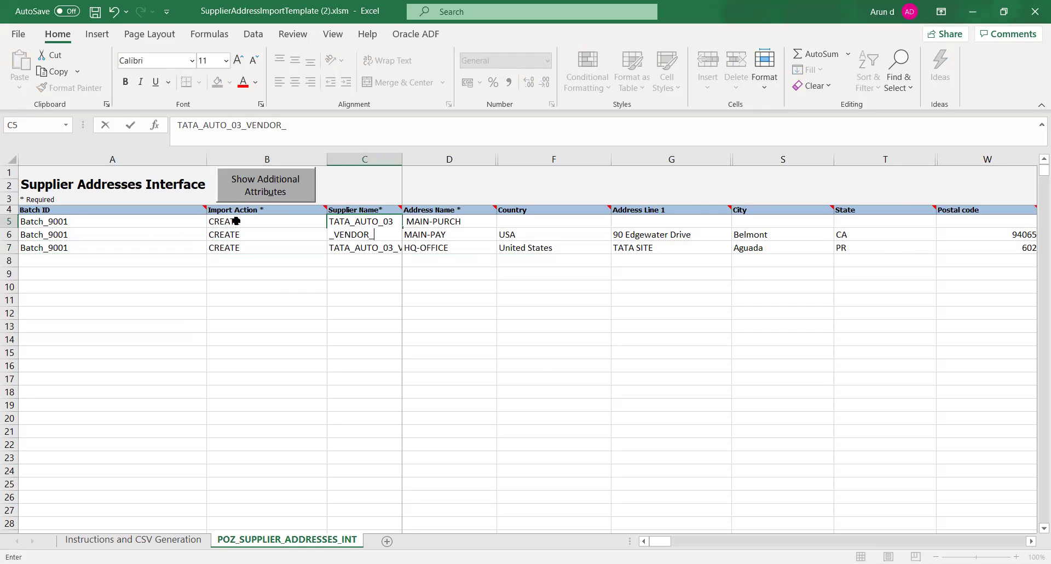
text(SITE2)
key(Tab)
key(Left)
key(Down)
key(Up)
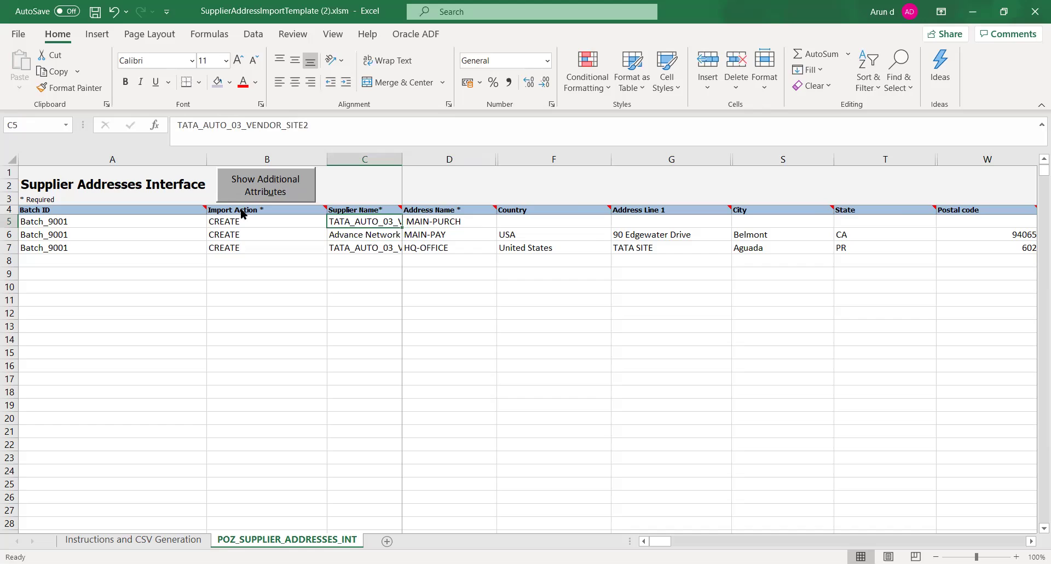
Step: Fill the row 5 Supplier Name down as a series so row 6 becomes TATA_AUTO_03_VENDOR_SITE3
drag(400, 227, 402, 239)
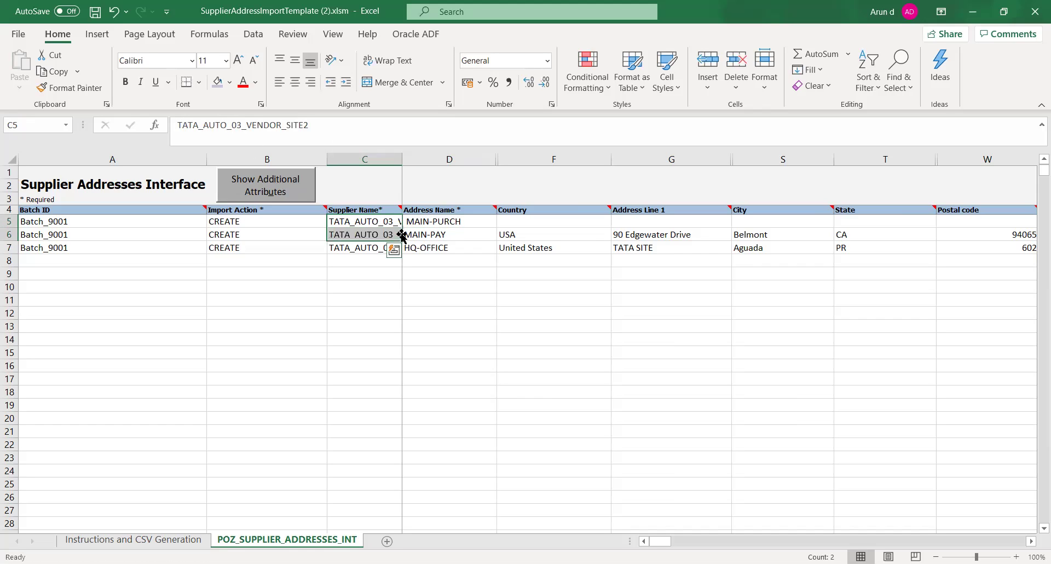
click(377, 342)
click(384, 236)
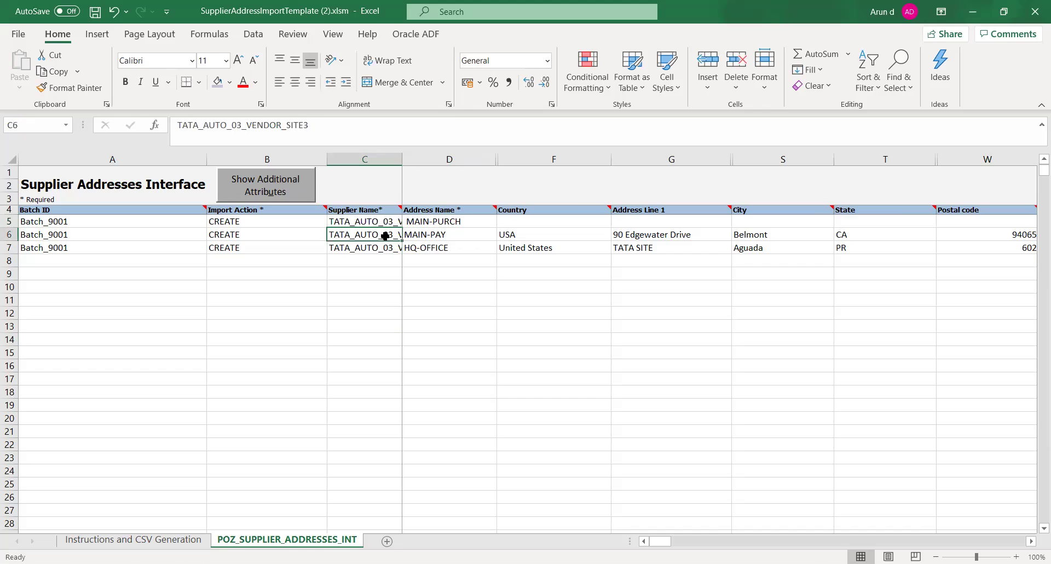
Step: Copy the address fields from Country through Postal code in row 7 into rows 5 and 6
click(437, 222)
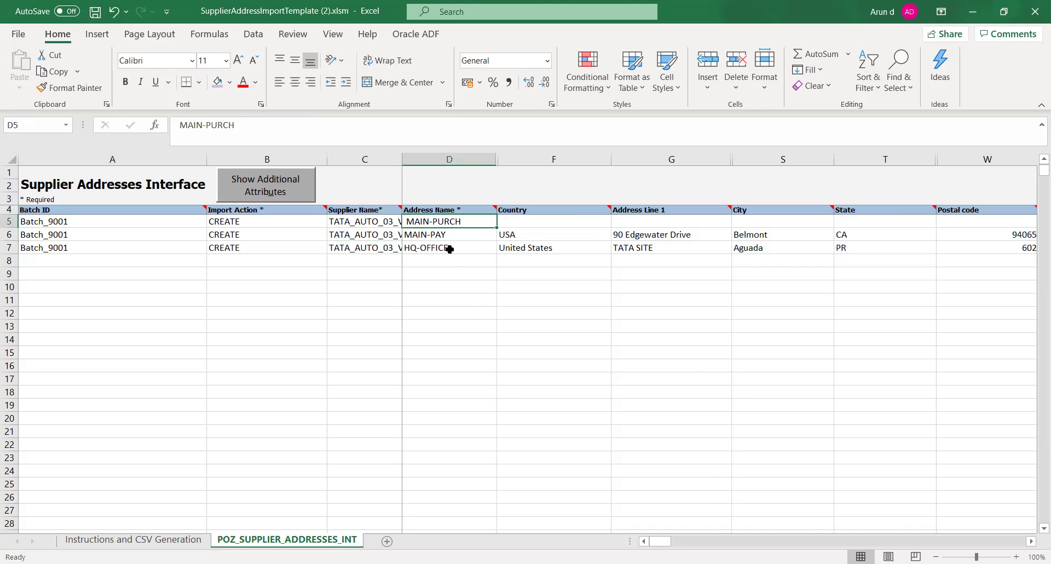
click(523, 249)
key(shift+Right)
key(shift+Right)
key(shift+Right)
key(shift+Right)
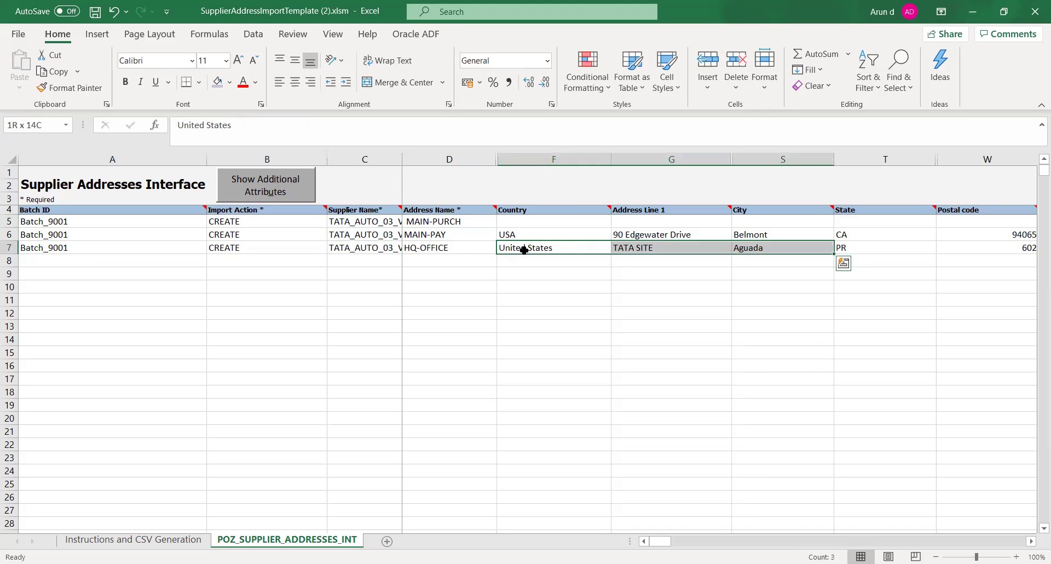
scroll(524, 249, right, 1)
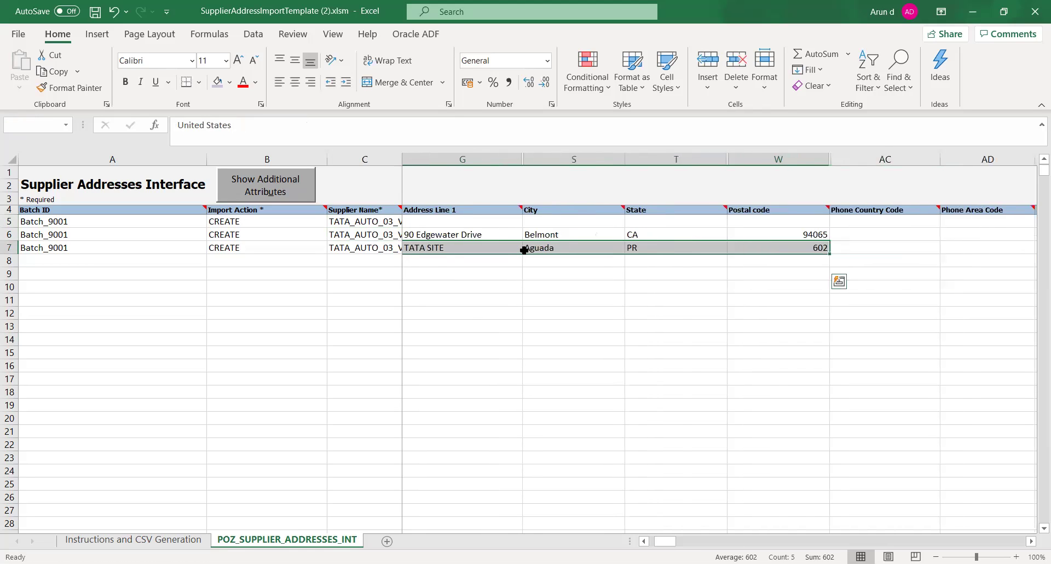
key(ctrl+c)
key(Left)
key(Left)
key(Right)
key(Right)
key(Up)
key(Up)
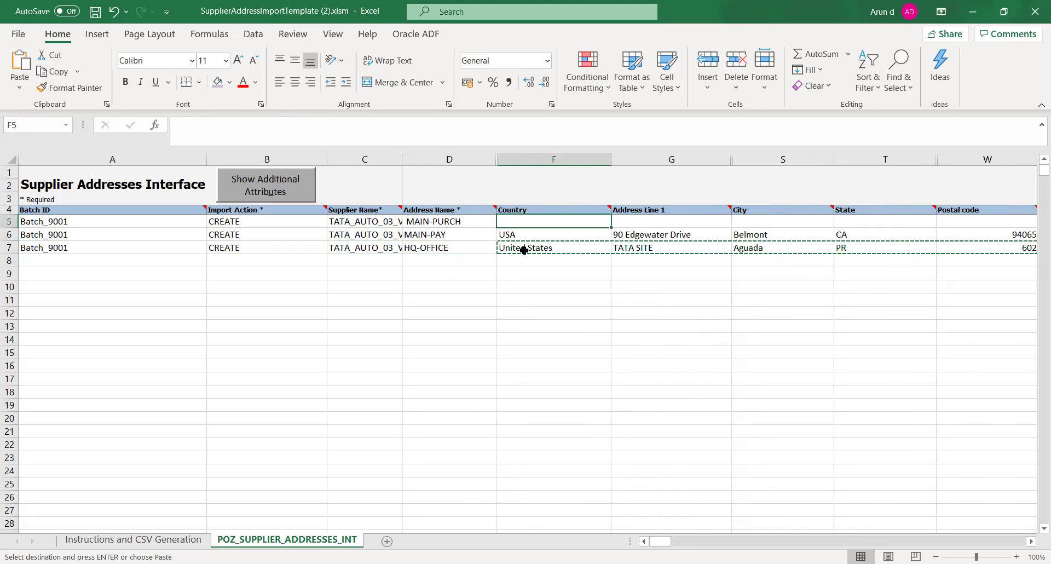
key(ctrl+v)
key(Down)
key(ctrl+v)
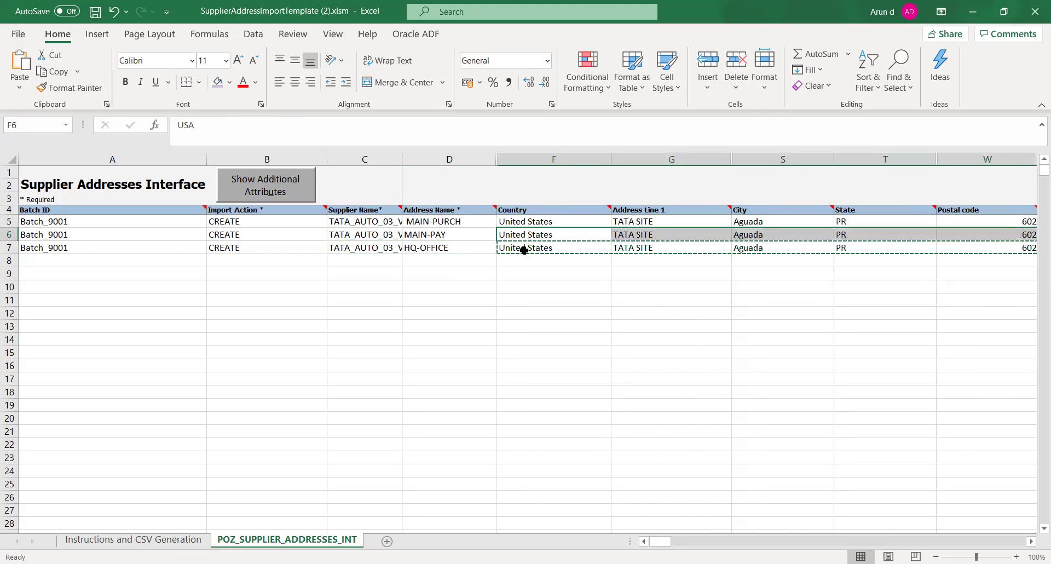
Step: Copy the RFQ Or Bidding, Ordering and Pay values N, Y, Y from row 7 into rows 6 and 5
key(Right)
key(Right)
key(Right)
key(Right)
key(Right)
key(Right)
key(Right)
key(Right)
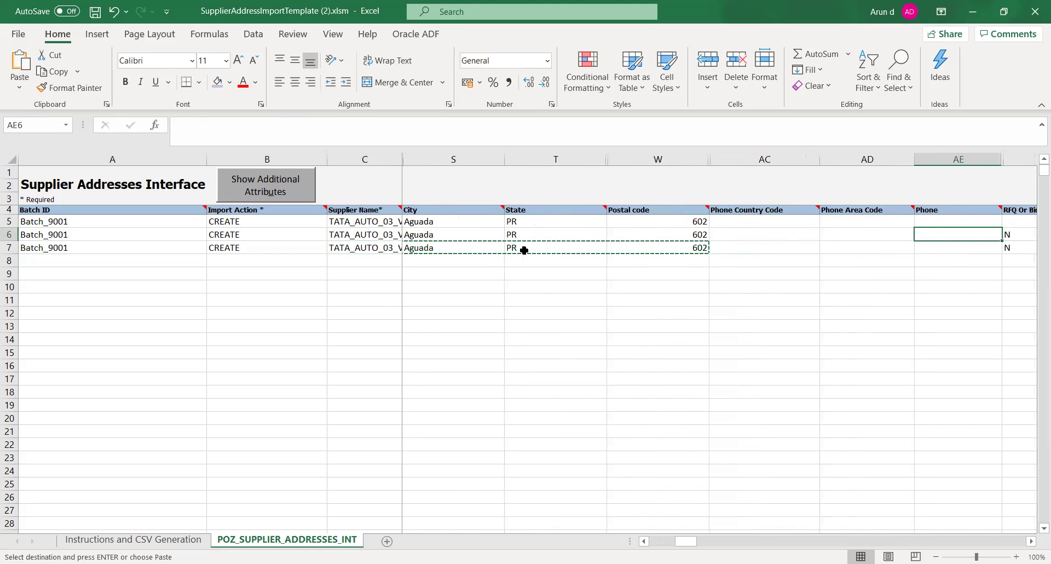
key(Right)
key(Right)
key(Right)
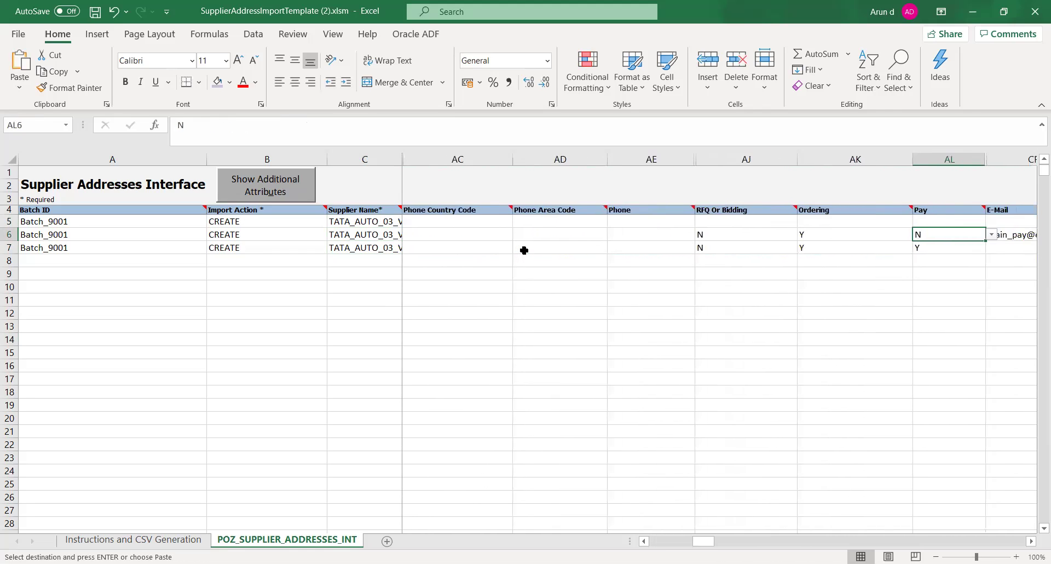
key(Right)
key(Right)
key(Left)
key(Left)
key(Left)
key(Left)
key(Left)
key(Left)
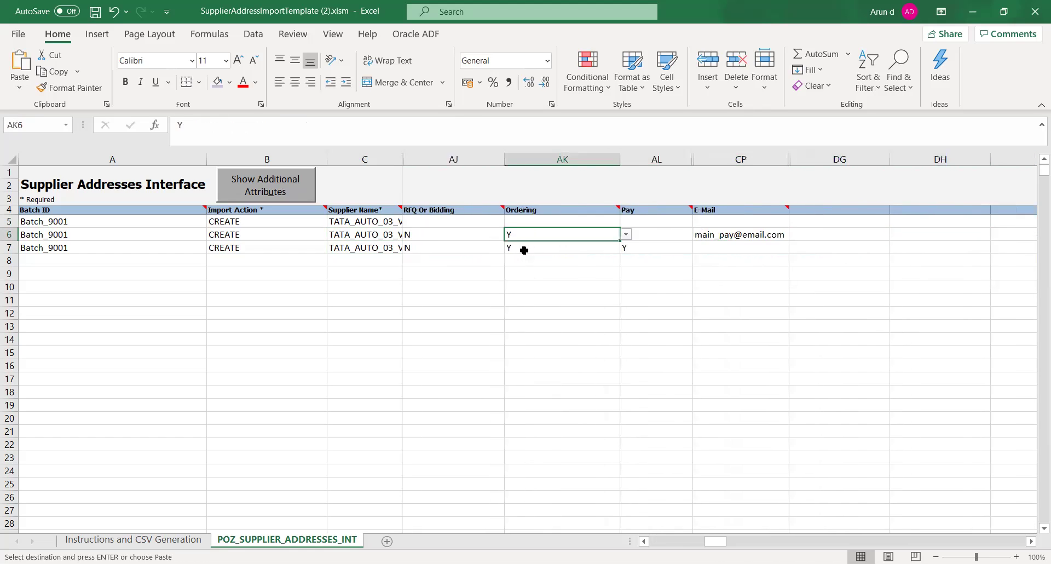
key(Left)
key(Right)
key(Right)
key(Down)
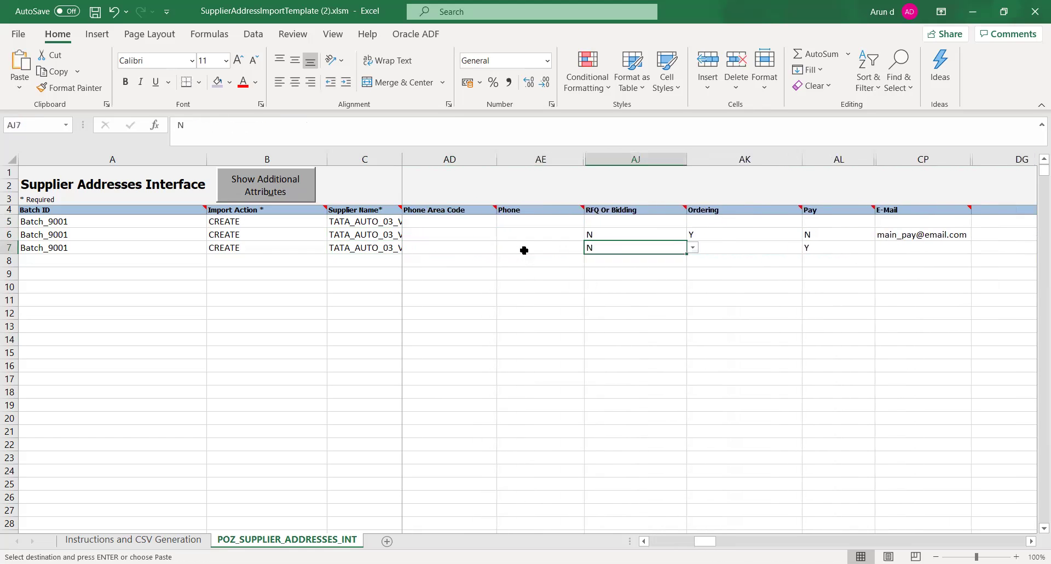
key(shift+Right)
key(shift+Right)
key(ctrl+c)
key(ctrl+v)
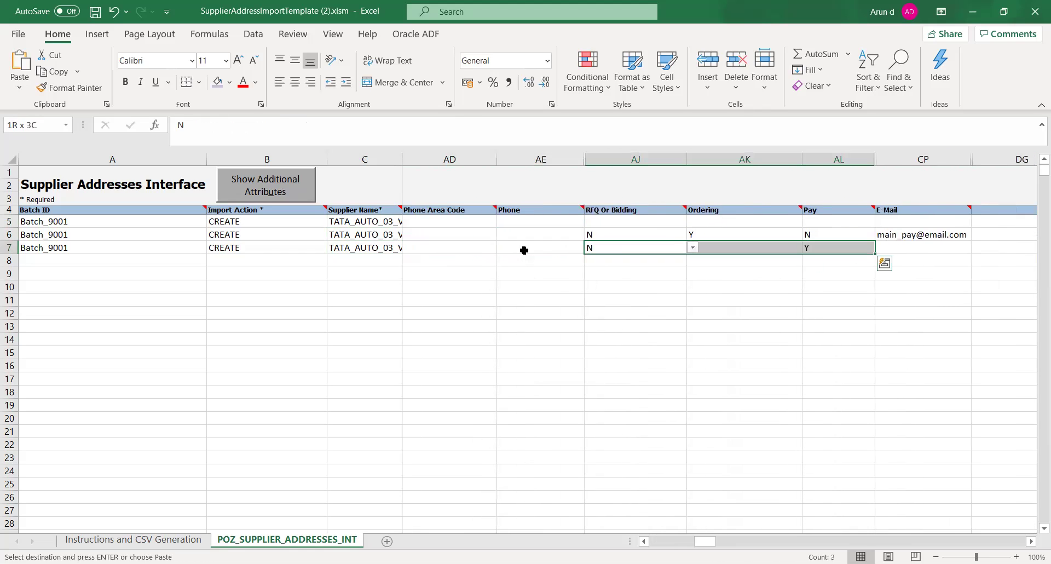
key(Up)
key(ctrl+v)
key(Up)
key(ctrl+v)
Step: Clear the sample E-Mail entry from row 6
key(Right)
key(Right)
key(Right)
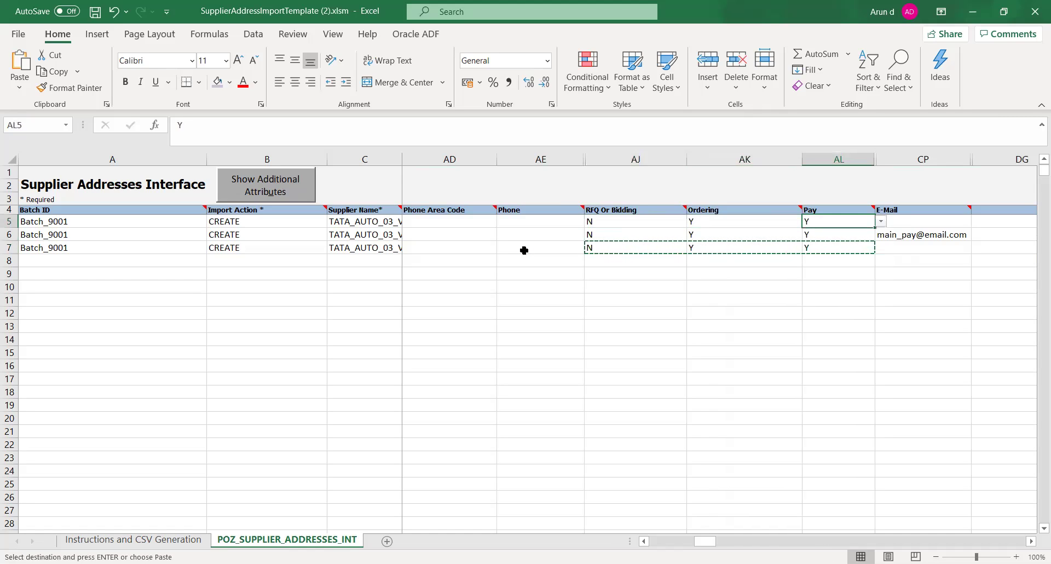
key(Down)
key(Delete)
key(Right)
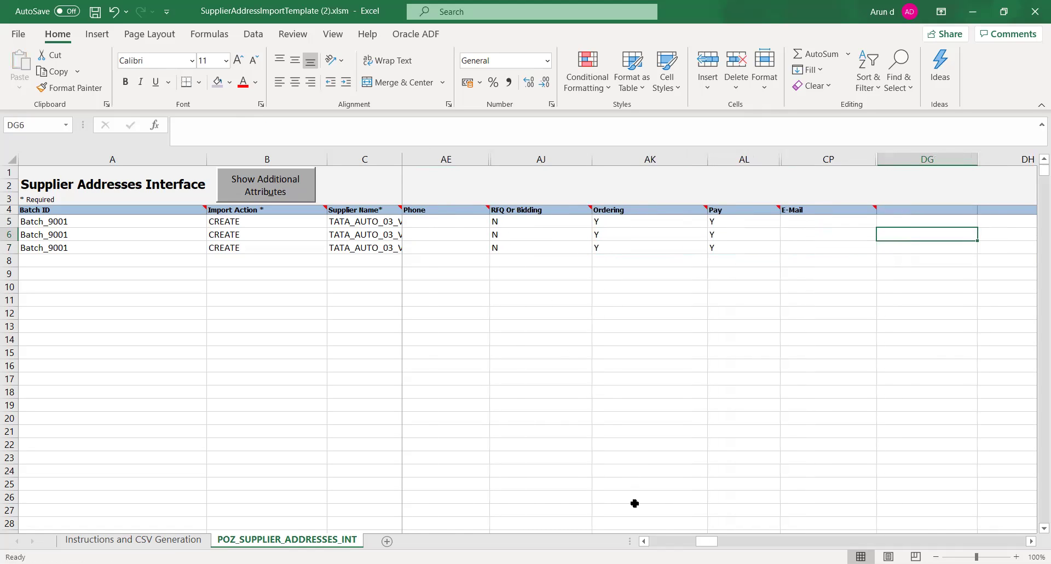
Step: Return to the sheet's first columns and show the additional attributes of the supplier addresses interface
drag(702, 542, 591, 542)
click(418, 341)
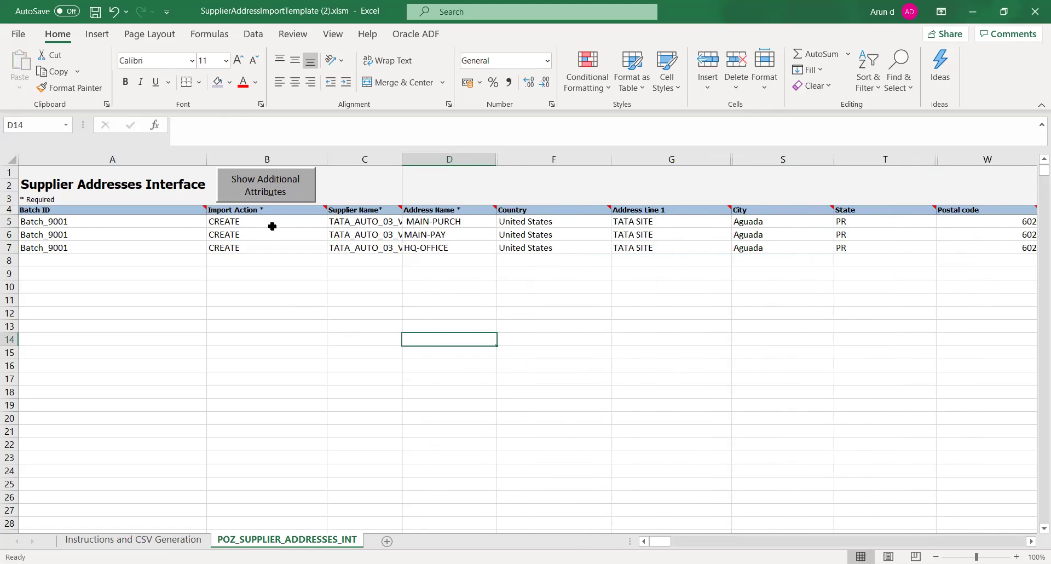
click(267, 184)
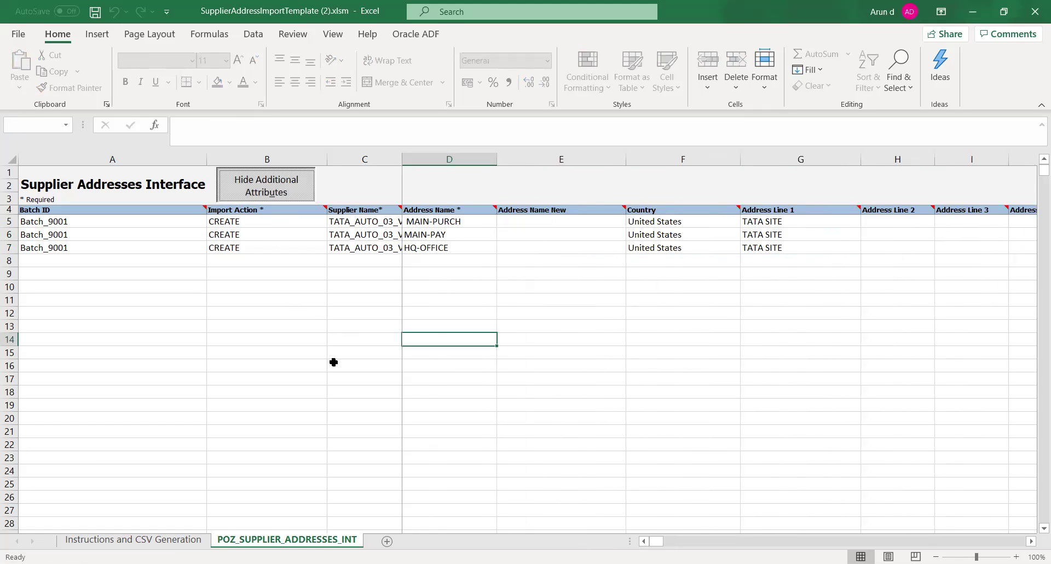
click(834, 296)
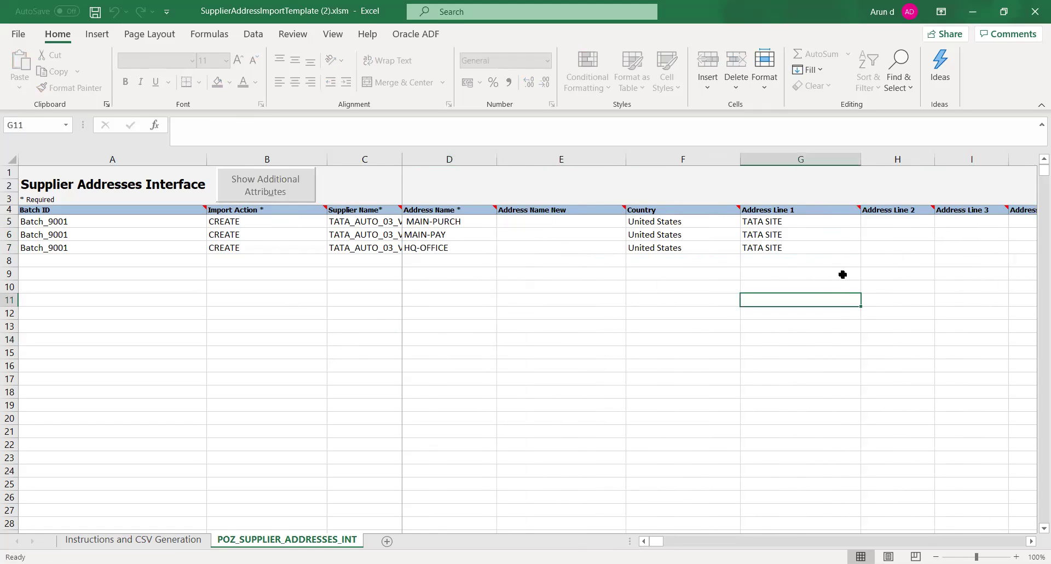
click(844, 233)
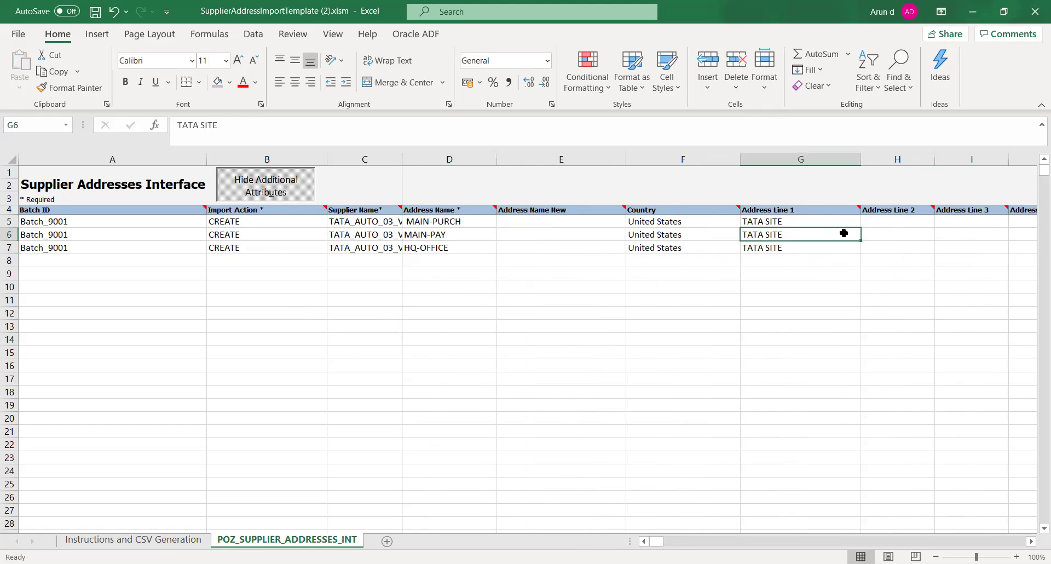
Step: Examine the supplier address columns along row 6, from Address Line 1 through the additional attributes to Remittance Fax
key(Right)
key(Right)
key(Right)
key(Right)
key(Right)
key(Right)
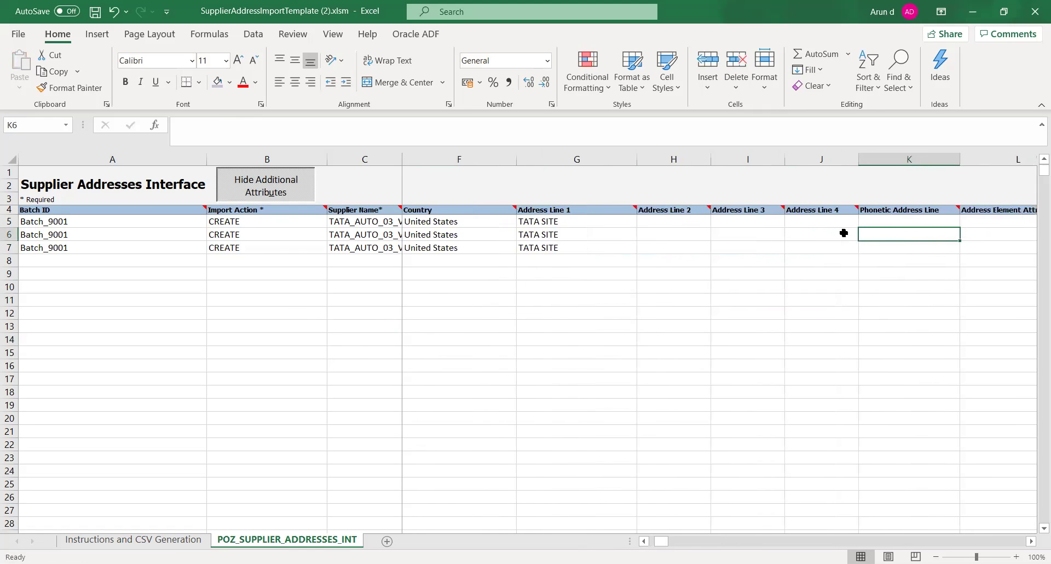
key(Right)
key(Right)
key(Right)
key(Right)
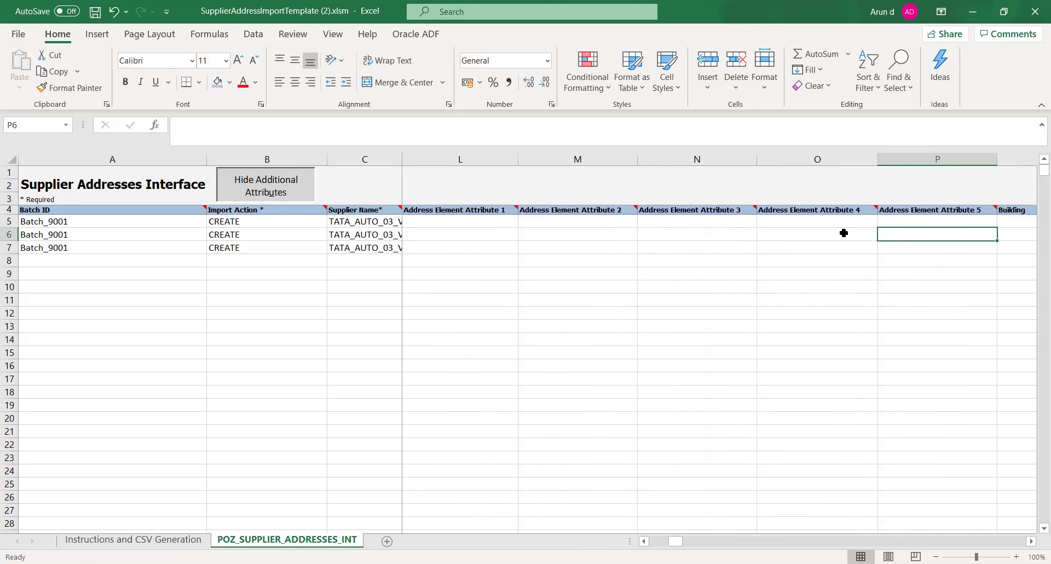
key(Right)
key(Right)
key(Right)
key(Right)
key(Right)
key(Right)
key(Right)
key(Right)
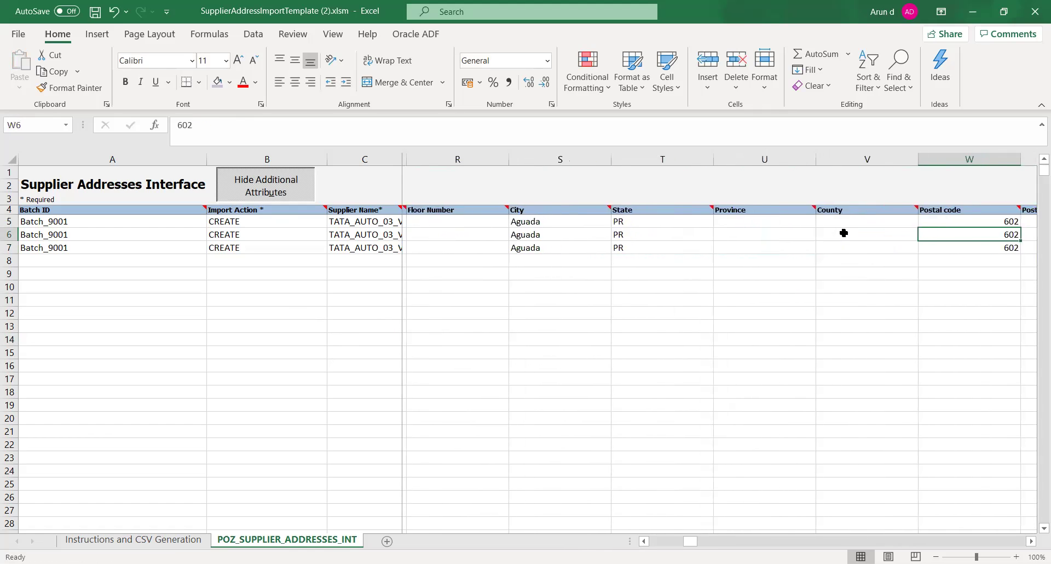
key(Right)
key(Right)
key(Right)
key(Right)
key(Right)
key(Right)
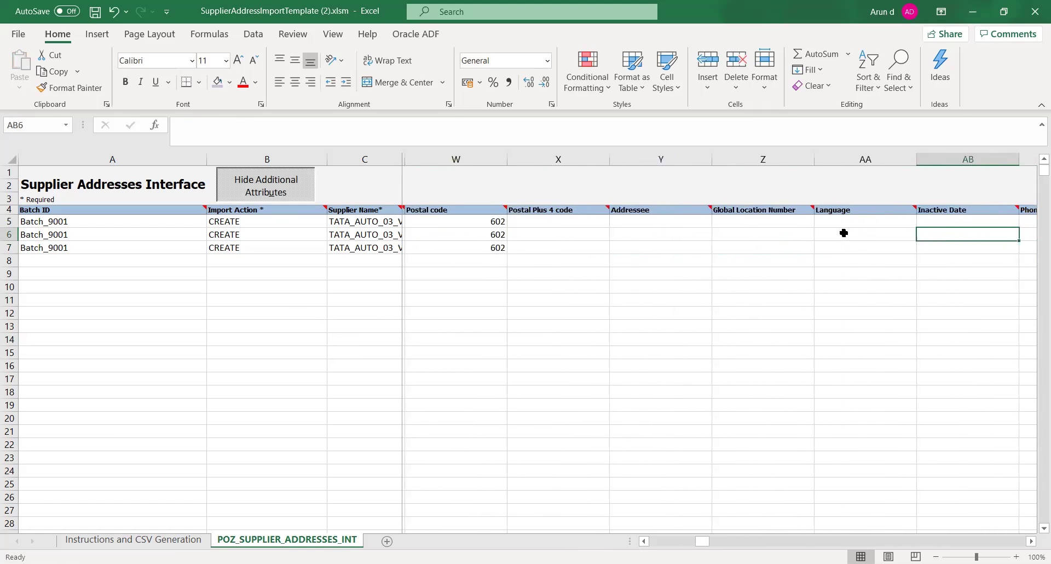
key(Right)
key(Right)
key(Right)
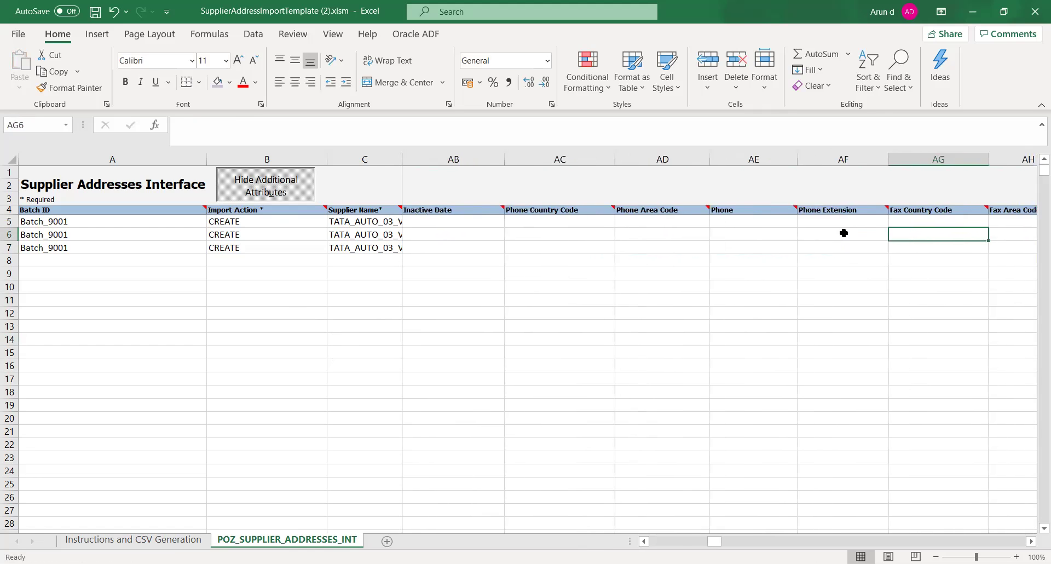
key(Right)
key(Right)
key(Right)
key(Right)
key(Right)
key(Right)
key(Right)
key(Right)
key(Right)
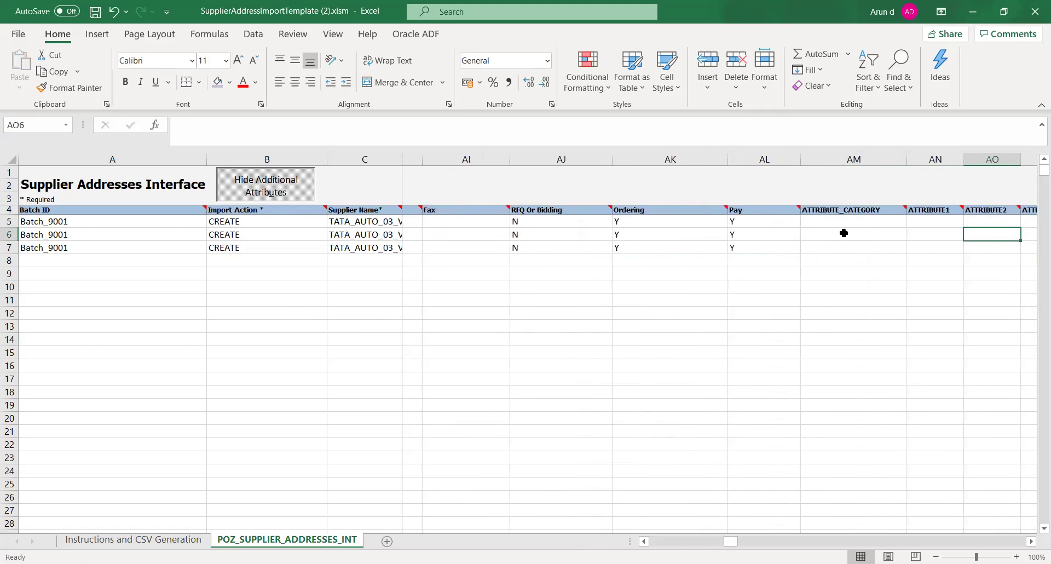
key(Right)
key(Right)
key(Right)
key(Right)
key(Right)
key(Right)
key(Right)
key(Right)
key(Right)
key(Right)
key(Right)
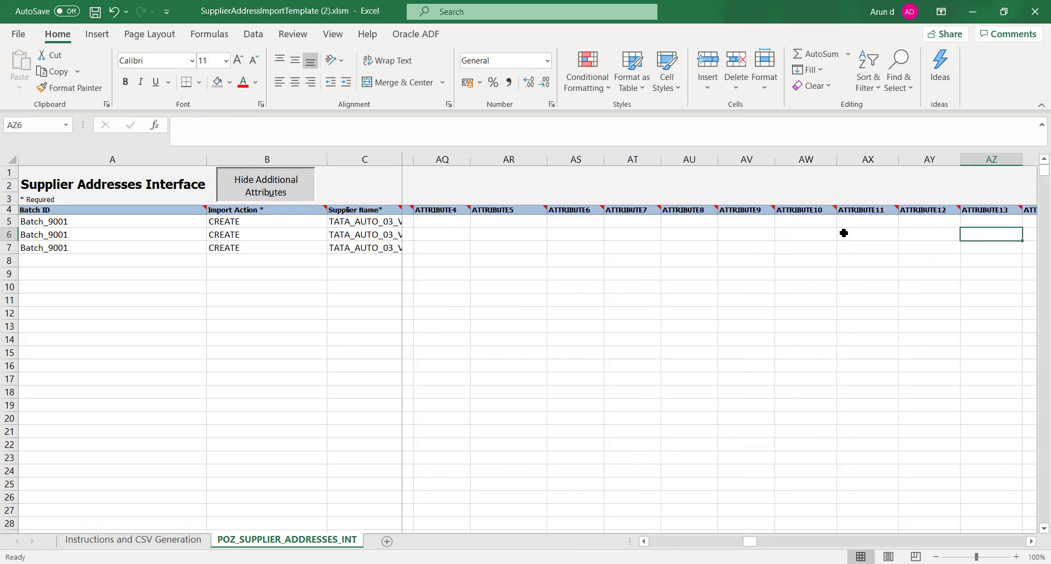
key(Right)
key(Right)
key(Right)
key(Right)
key(Right)
key(Right)
key(Right)
key(Right)
key(Right)
key(Right)
key(Right)
key(Right)
key(Right)
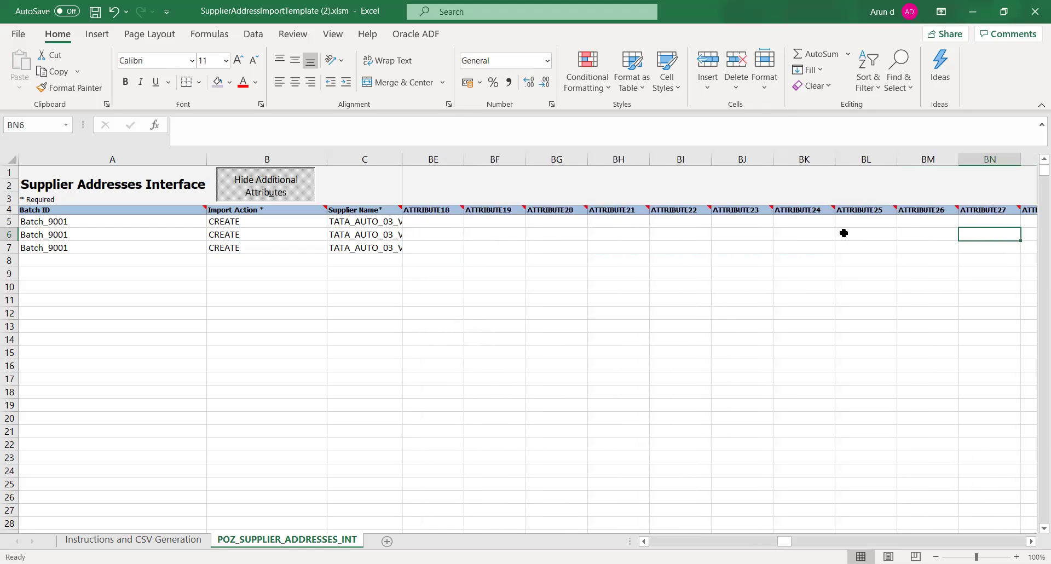
key(Right)
key(Right)
key(Right)
key(Right)
key(Right)
key(Right)
key(Right)
key(Right)
key(Right)
key(Right)
key(Right)
key(Right)
key(Right)
key(Right)
key(Right)
key(Right)
key(Right)
key(Right)
key(Right)
key(Right)
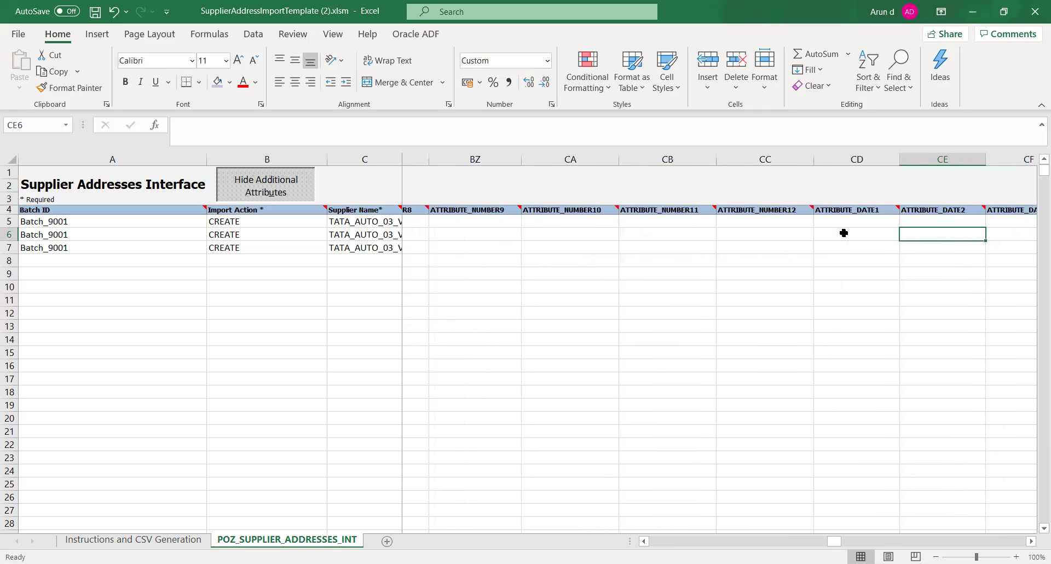
key(Right)
key(Right)
key(Right)
key(Right)
key(Right)
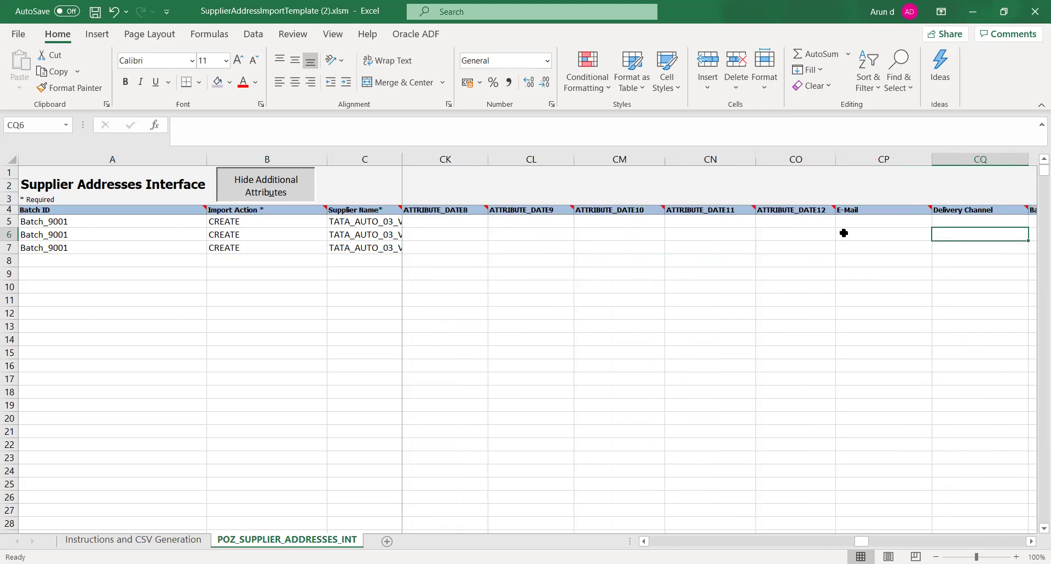
key(Right)
key(Right)
key(Right)
key(Right)
key(Right)
key(Right)
key(Right)
key(Right)
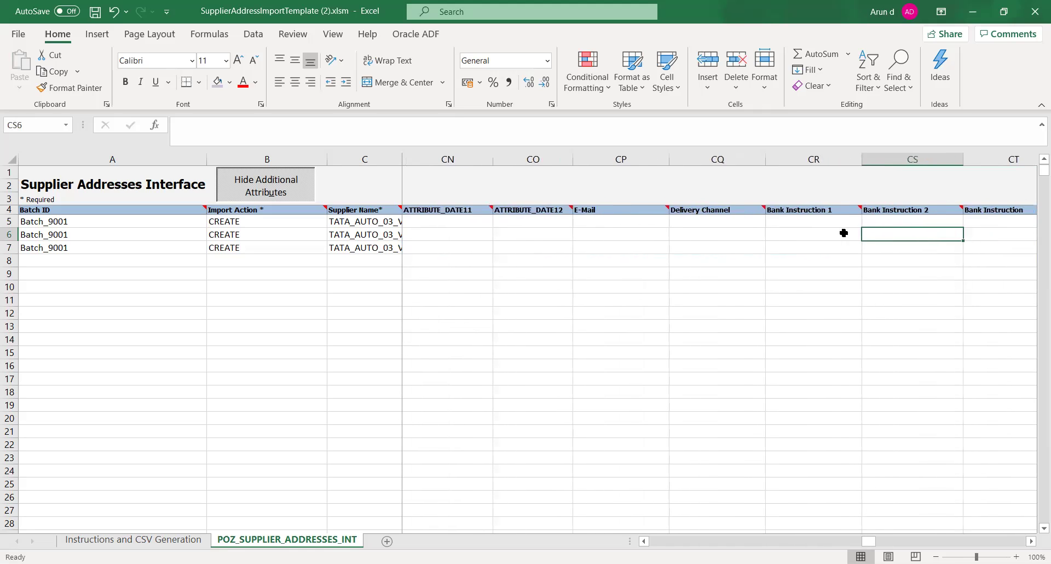
key(Right)
key(Right)
key(Right)
key(Right)
key(Right)
key(Right)
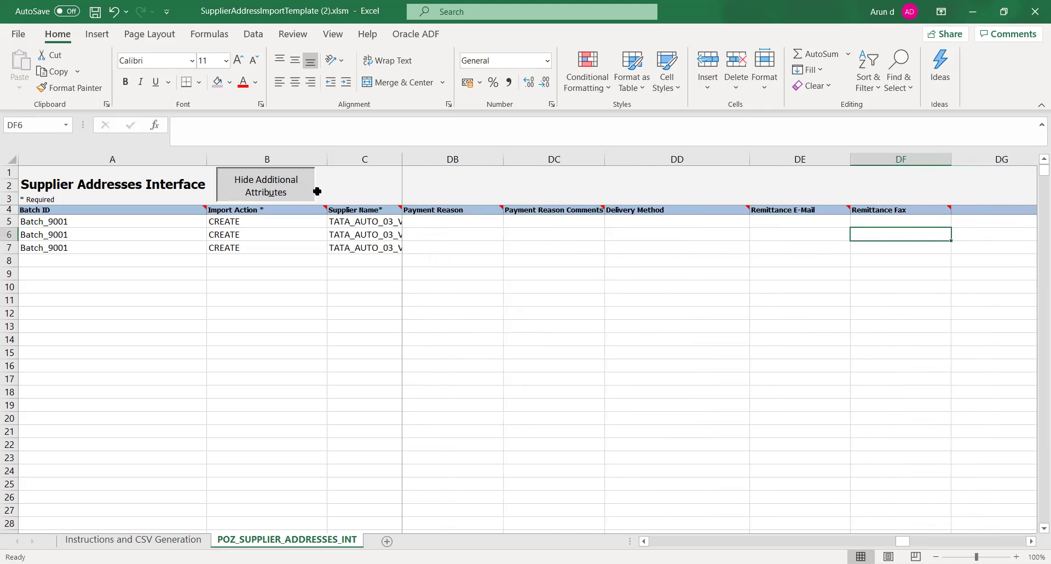
Step: Hide the additional attributes of the supplier addresses interface and generate the CSV file from the instructions sheet
click(261, 189)
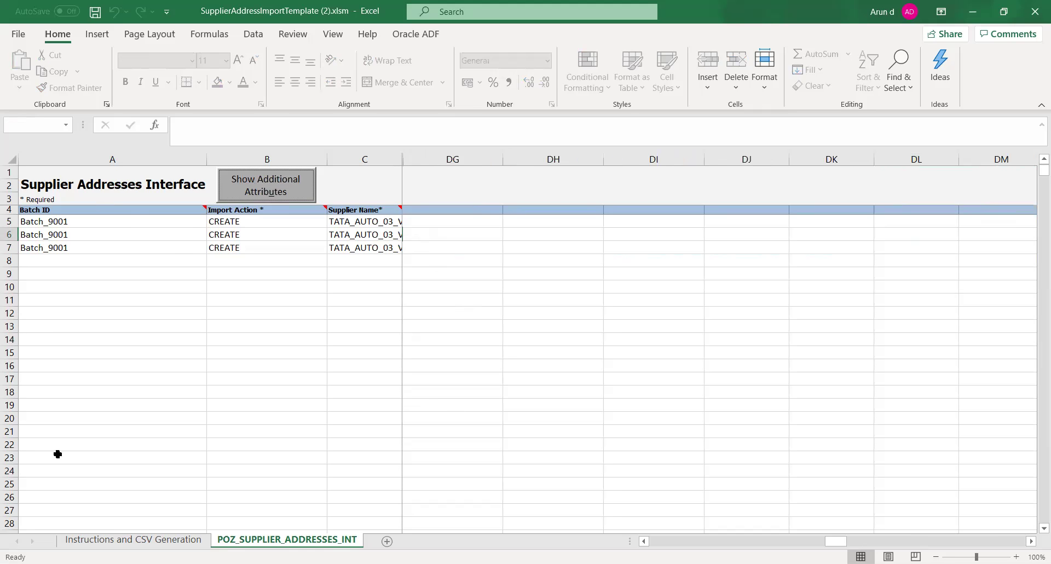
click(146, 539)
click(100, 268)
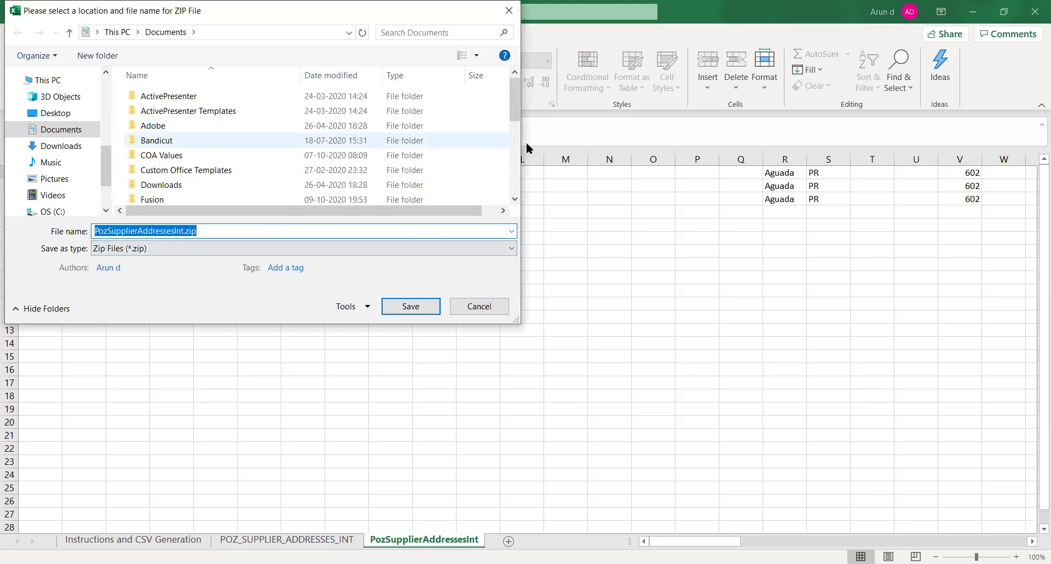
Step: Create a folder named TATA VENDOR in Documents and open it as the ZIP file's save location
click(497, 210)
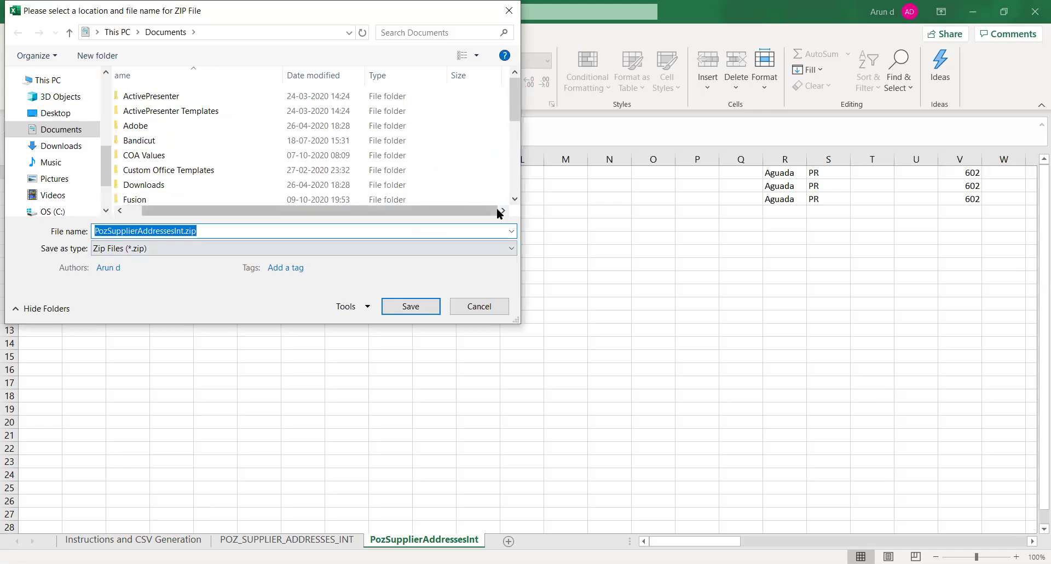
right_click(503, 176)
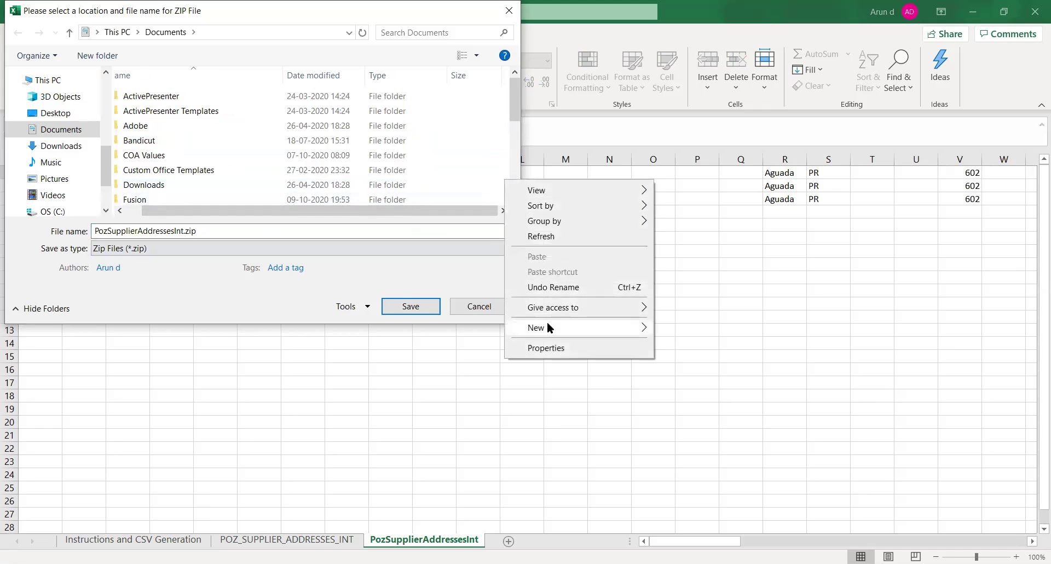
mouse_move(546, 321)
click(682, 328)
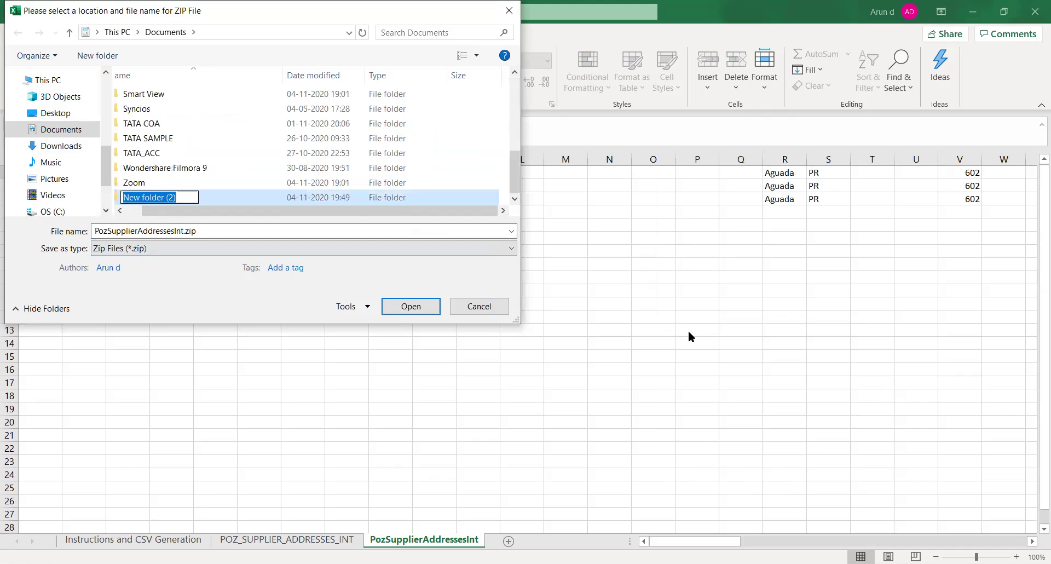
text(TATA)
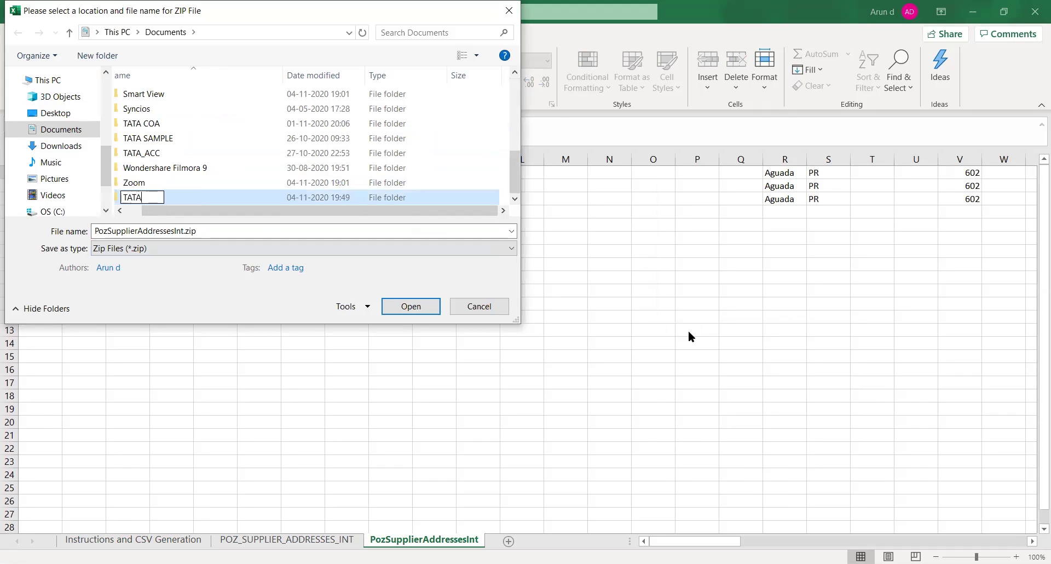
text( VENDOR)
key(Return)
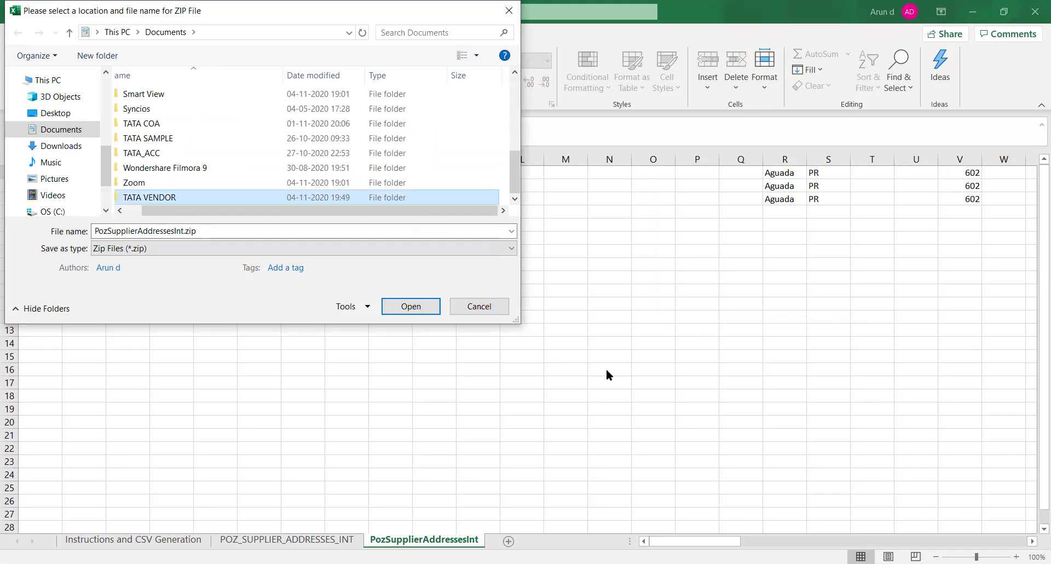
click(416, 309)
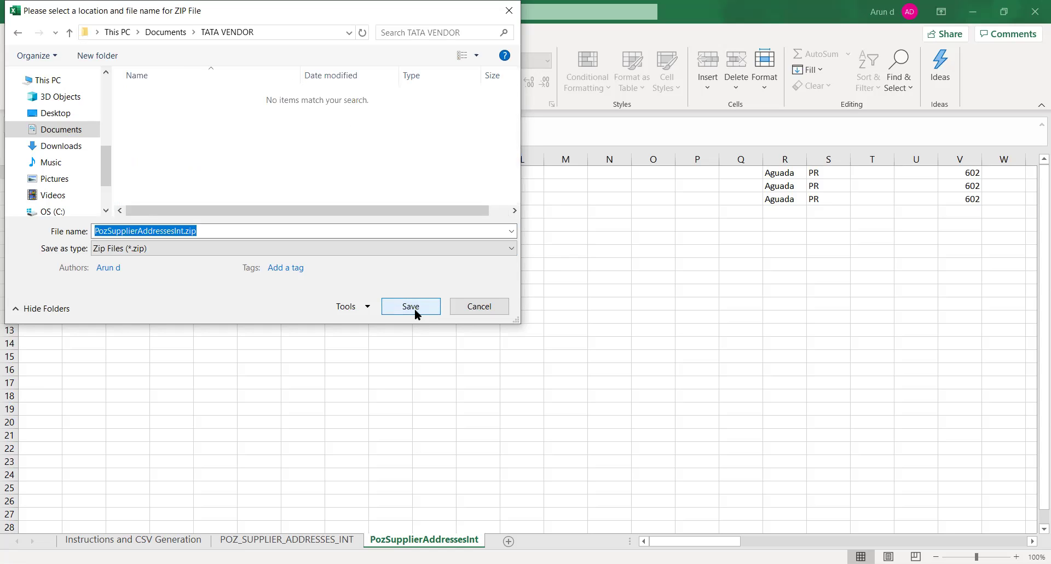
Step: Save PozSupplierAddressesInt.zip and PozSupplierAddressesInt.csv in the TATA VENDOR folder and return to the supplier addresses sheet
click(416, 310)
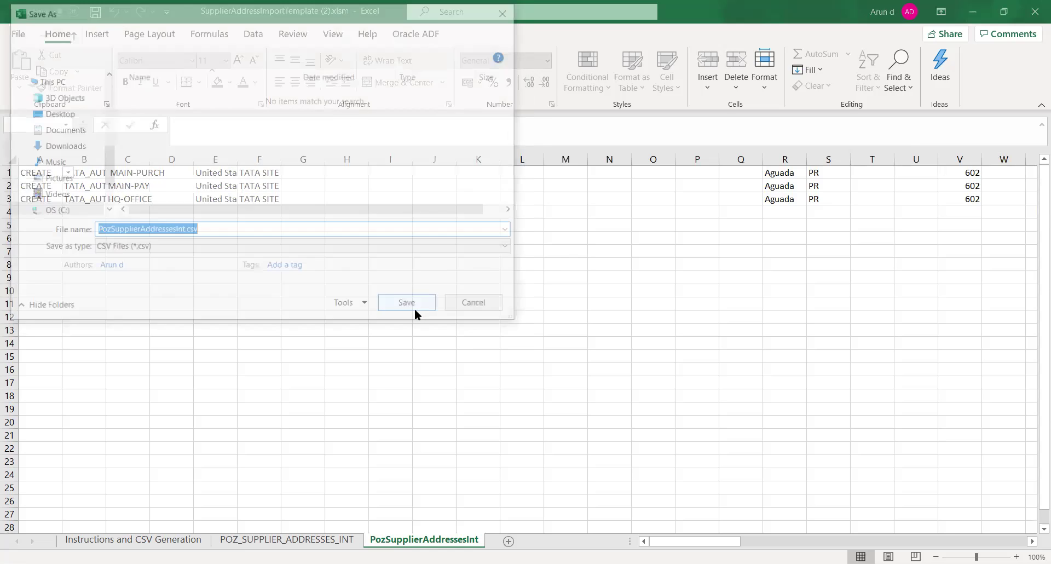
click(411, 307)
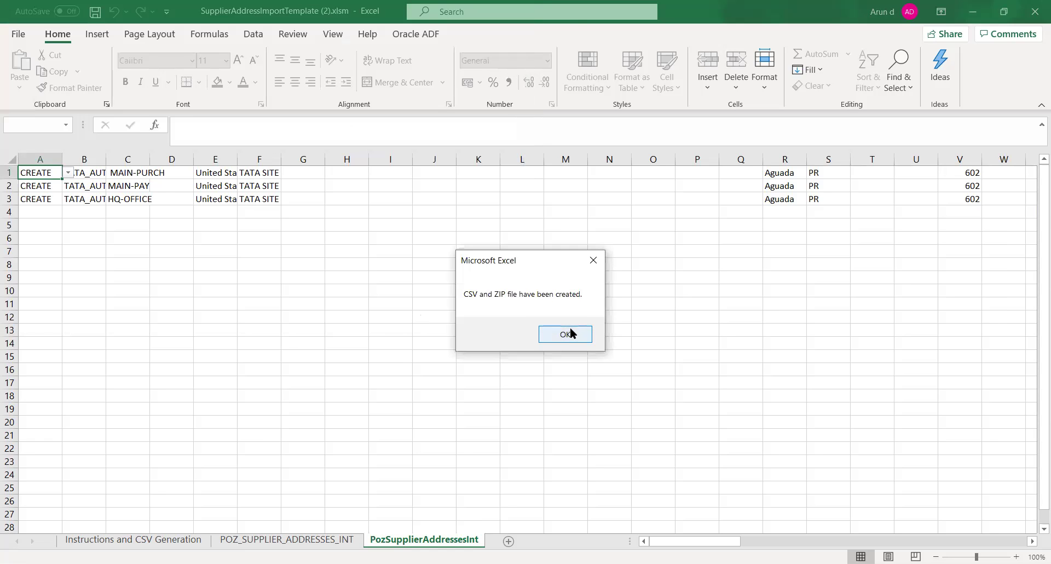
click(570, 332)
click(485, 351)
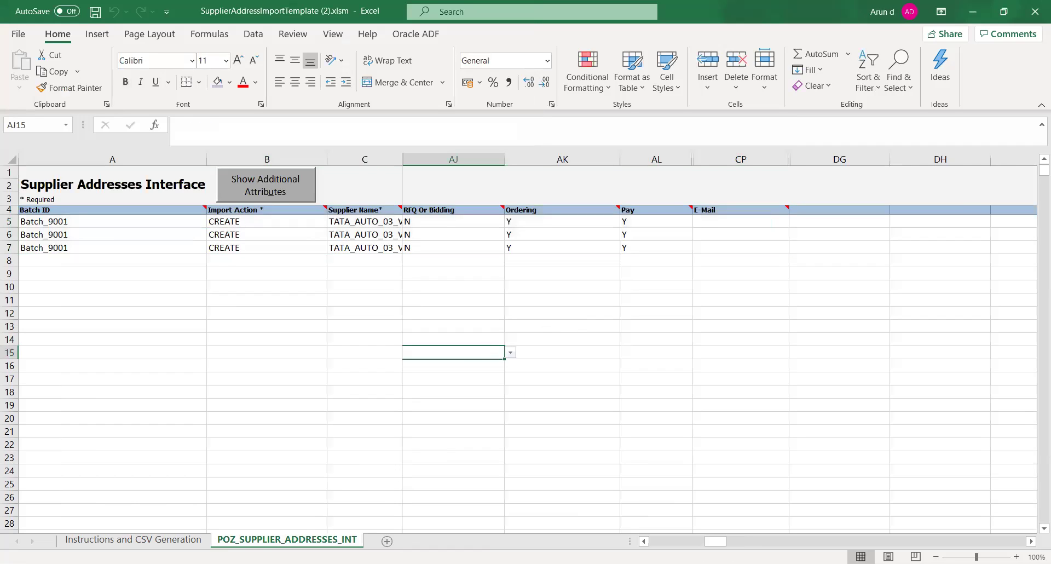
Step: Switch to Oracle Fusion in the browser and open Scheduled Processes from the Tools group
key(alt+Tab)
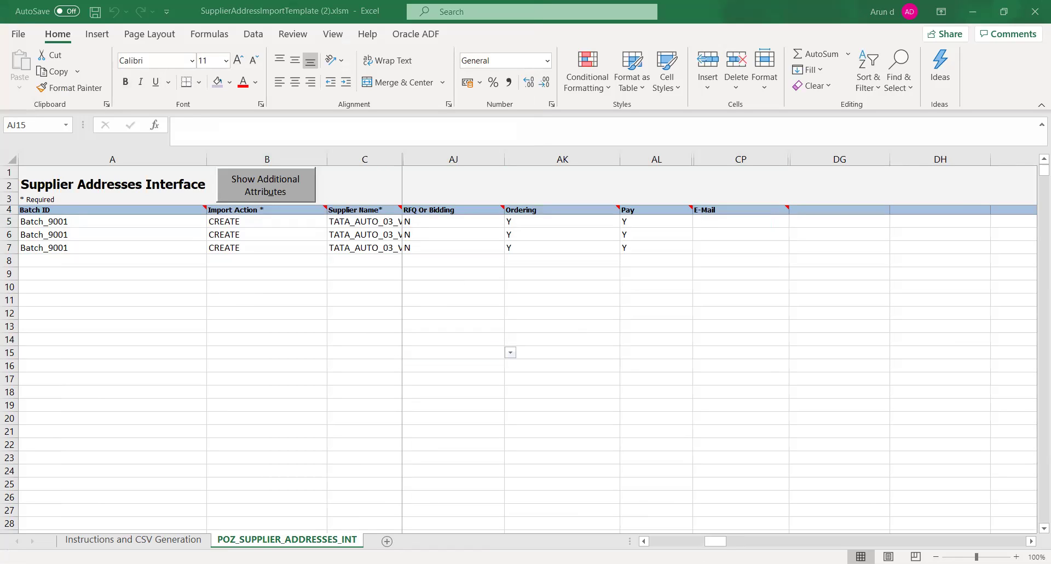
key(alt+Tab)
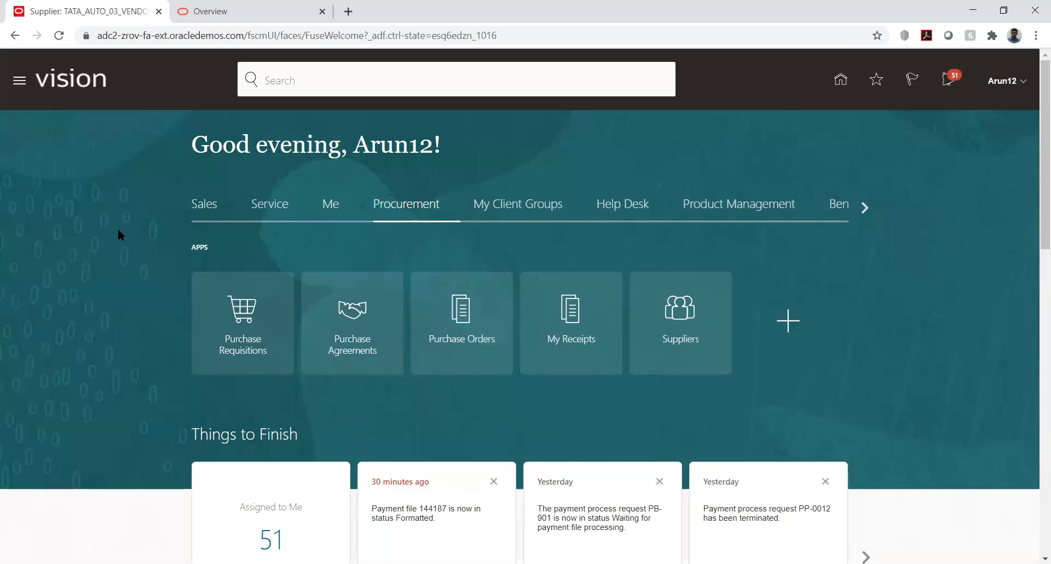
click(22, 82)
scroll(176, 261, down, 7)
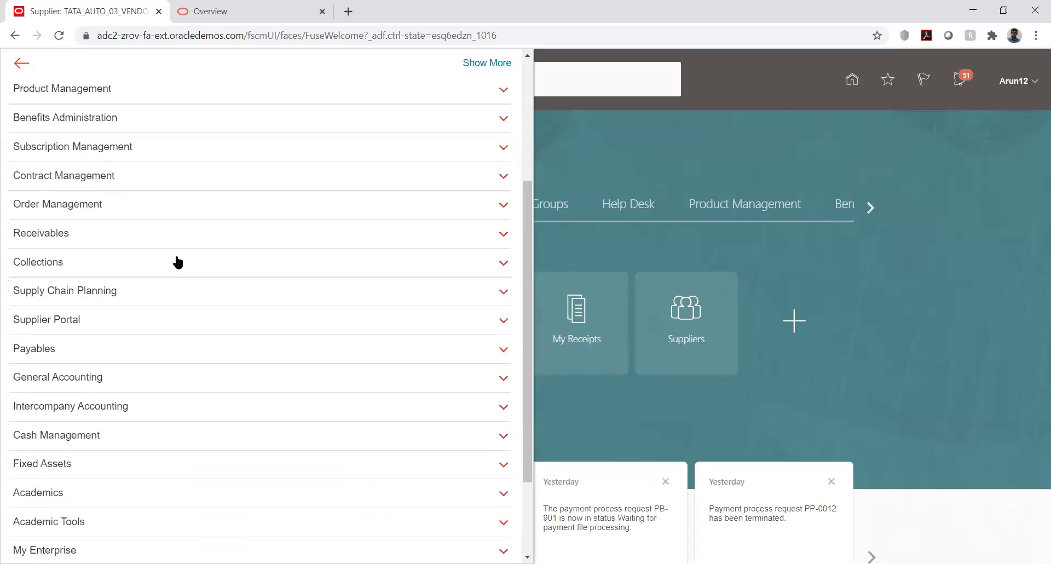
click(188, 464)
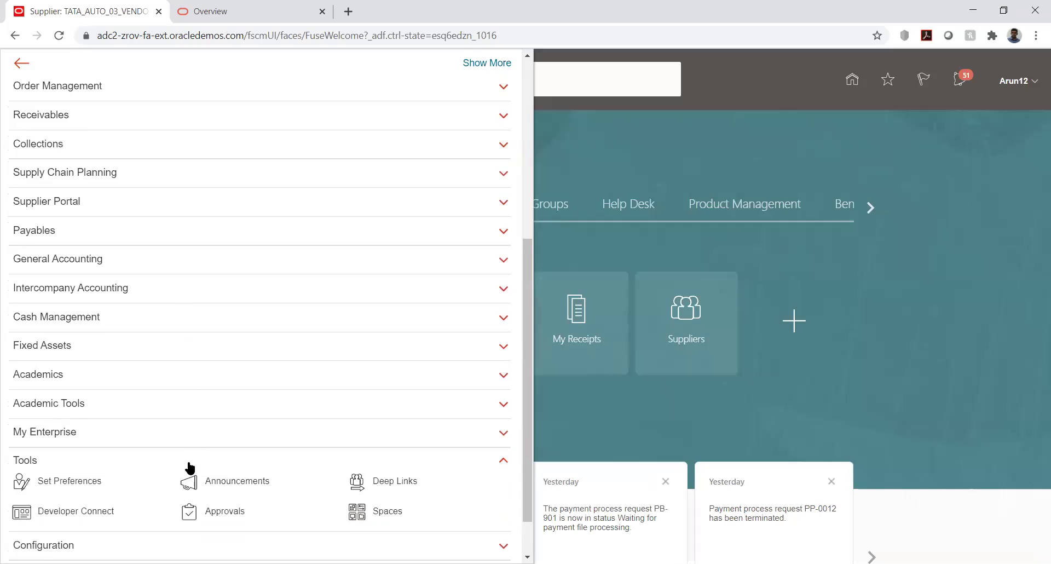
scroll(218, 363, down, 2)
scroll(219, 337, down, 2)
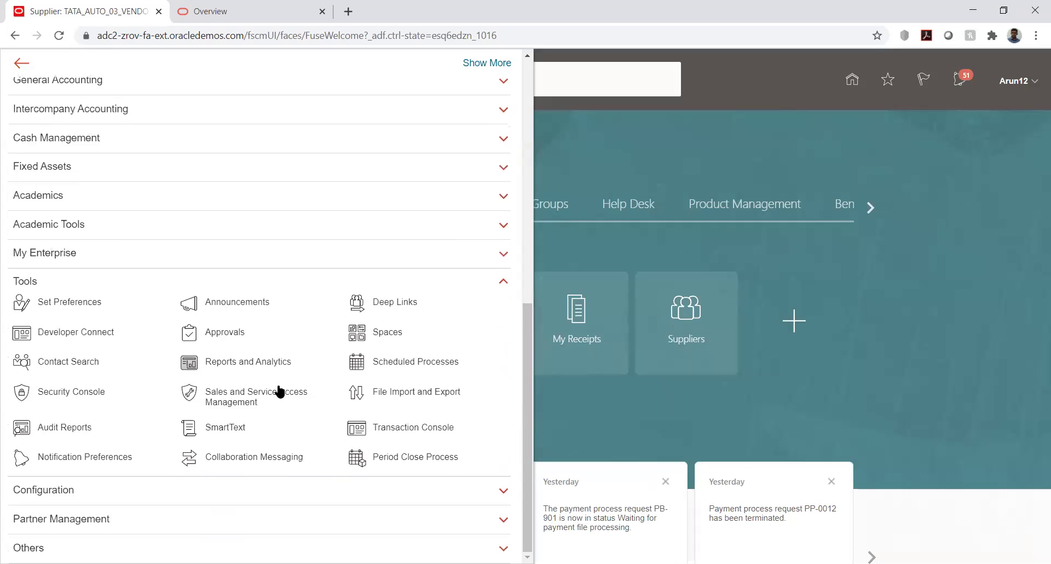
click(427, 362)
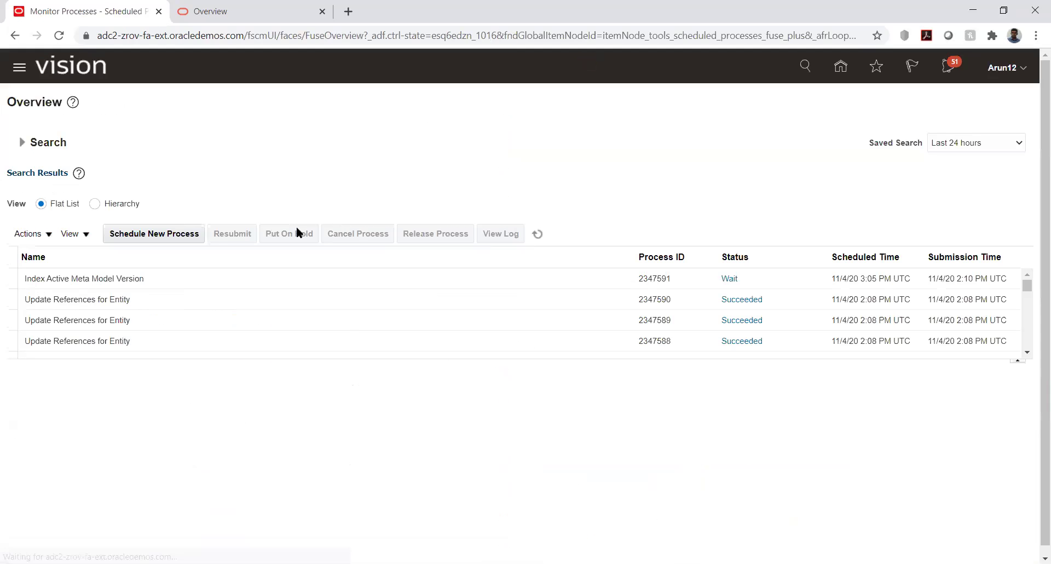
Step: Start a new scheduled job for Load Interface File for Import, finding it with the name pattern "Load inter%"
click(170, 241)
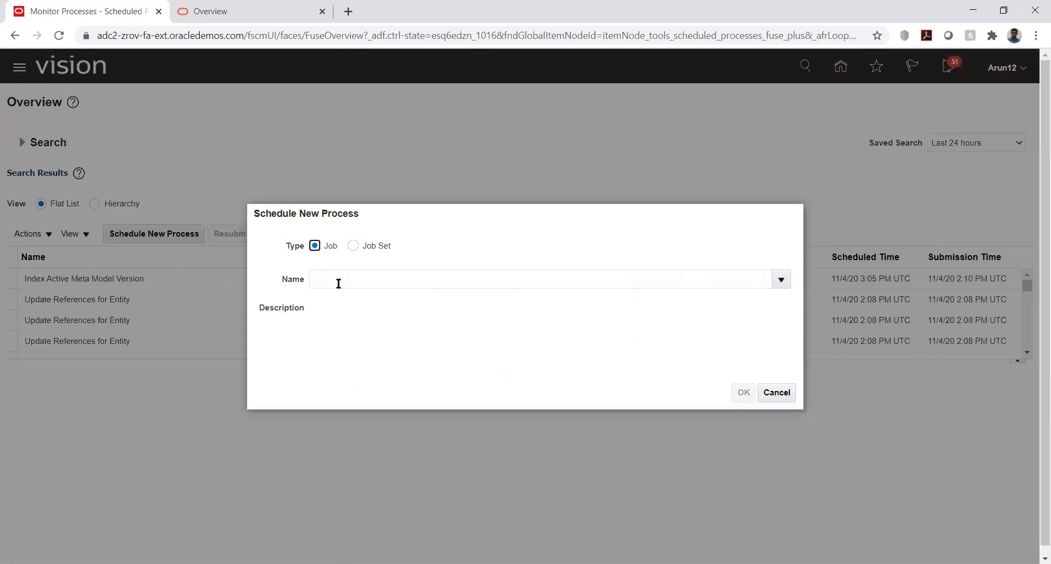
click(339, 281)
text(IOAD)
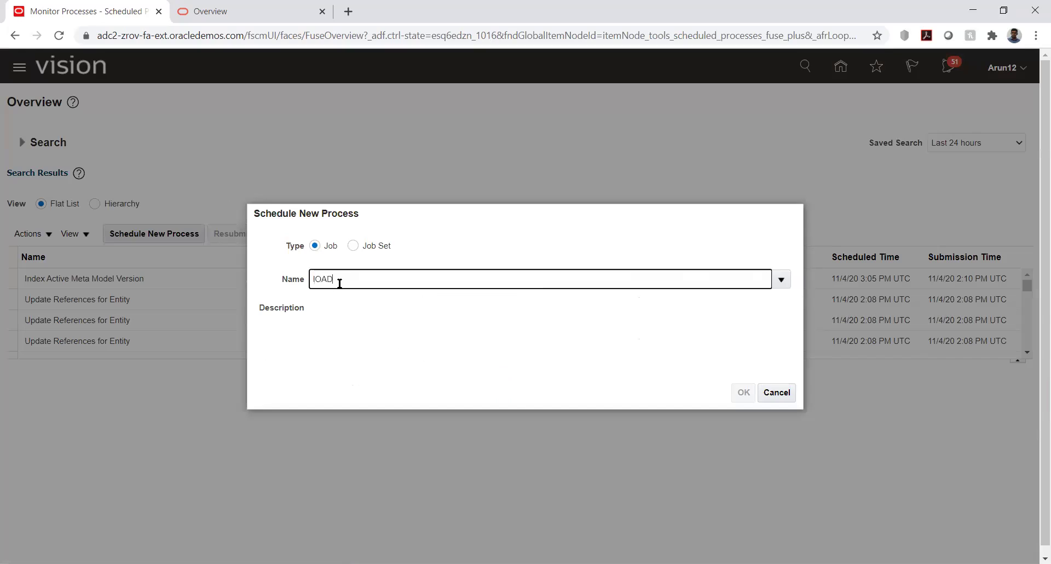
key(BackSpace)
key(BackSpace)
key(BackSpace)
key(BackSpace)
text(Load inter%)
key(Tab)
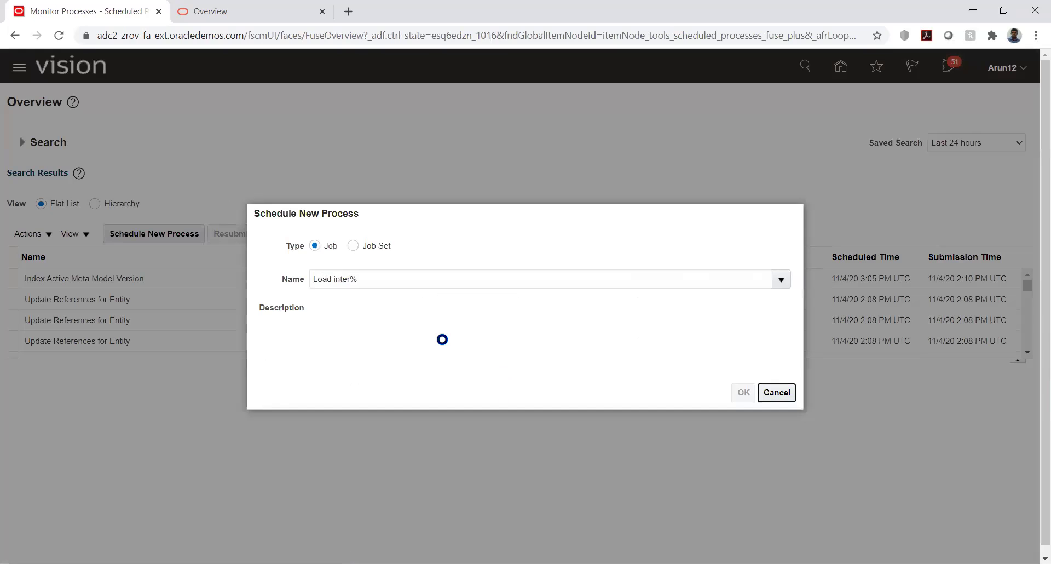
click(748, 393)
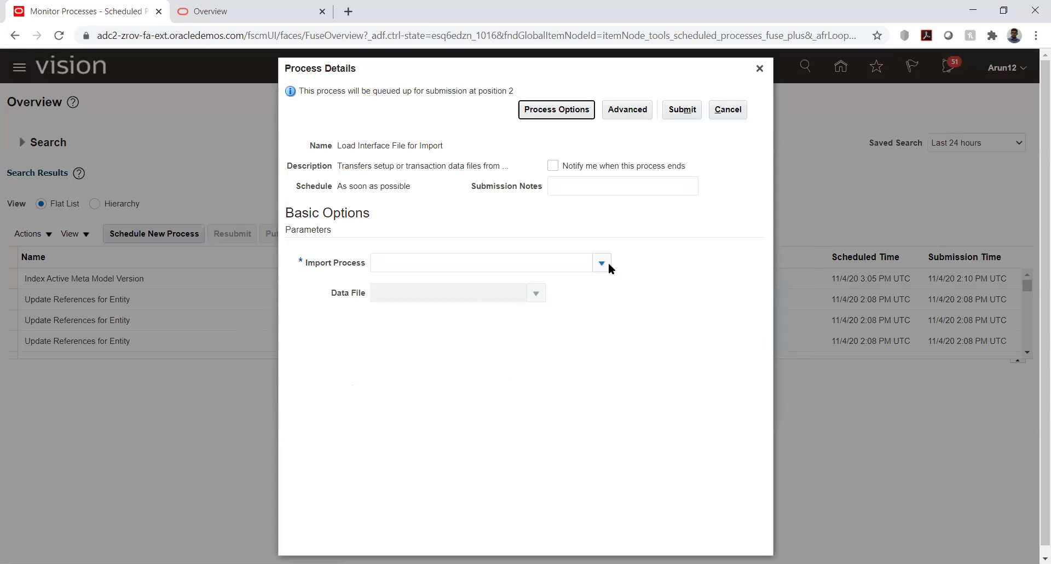
Step: Open the Import Process search and search by name, trying "Import%su%" and then the broader pattern "Import%%"
click(608, 264)
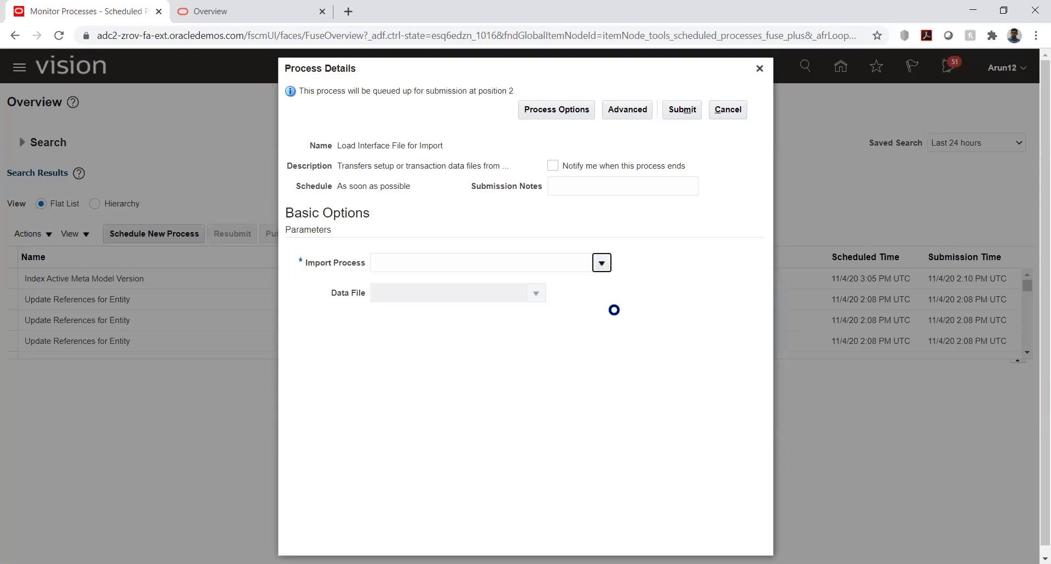
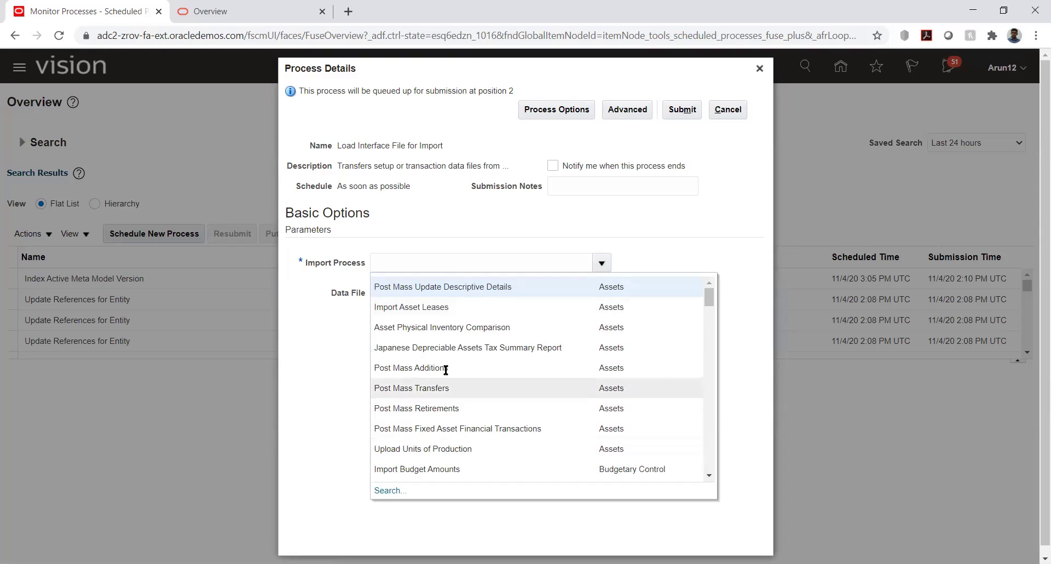
click(397, 489)
click(504, 291)
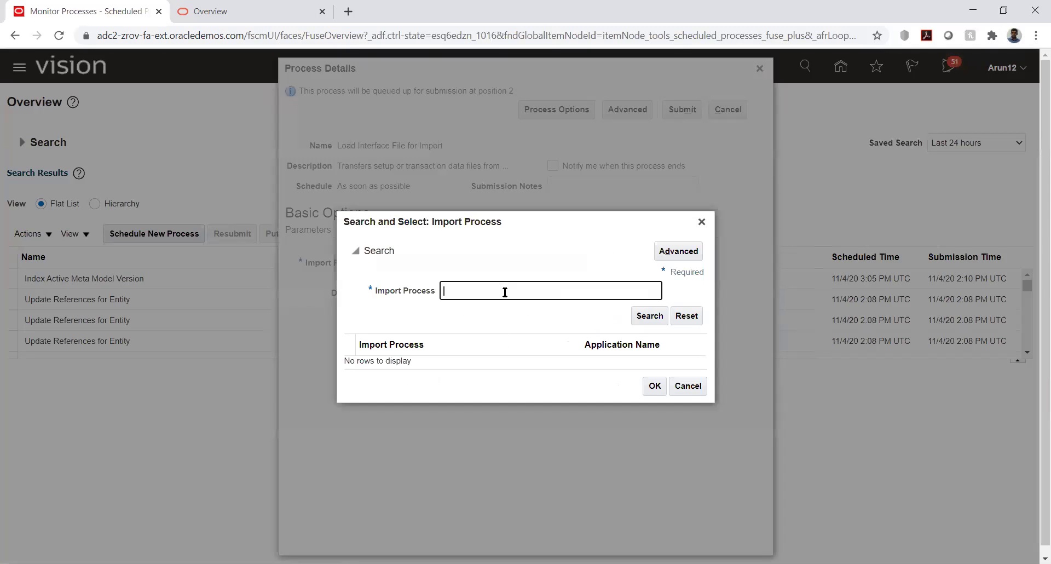
text(Import%su%)
click(643, 316)
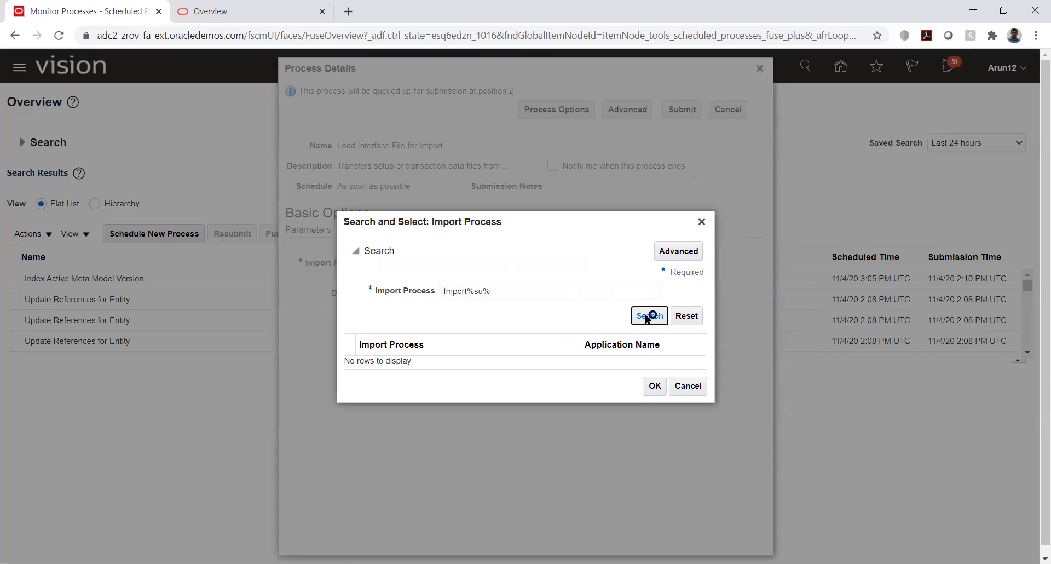
click(553, 294)
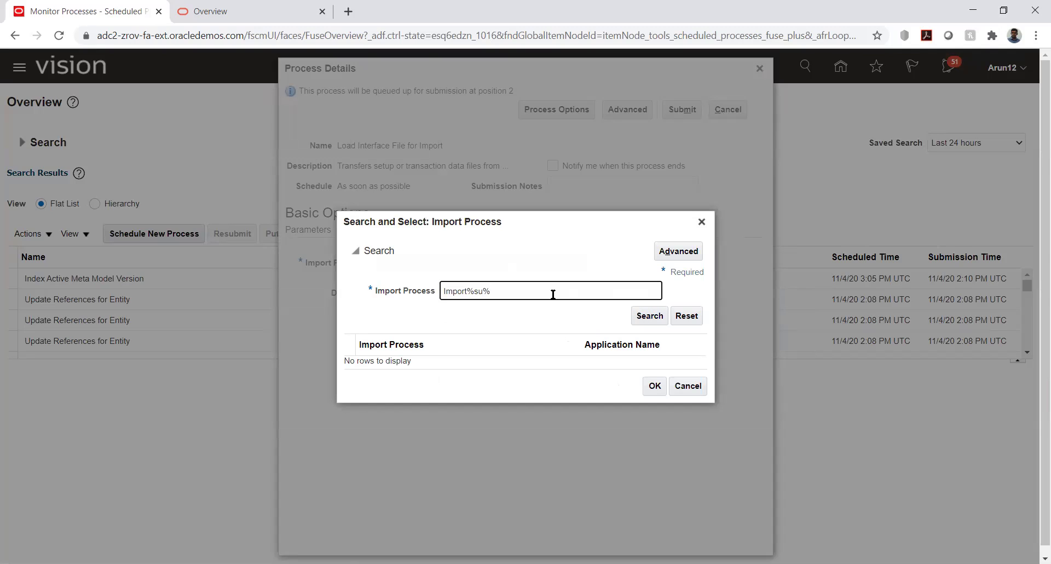
key(BackSpace)
key(BackSpace)
key(Return)
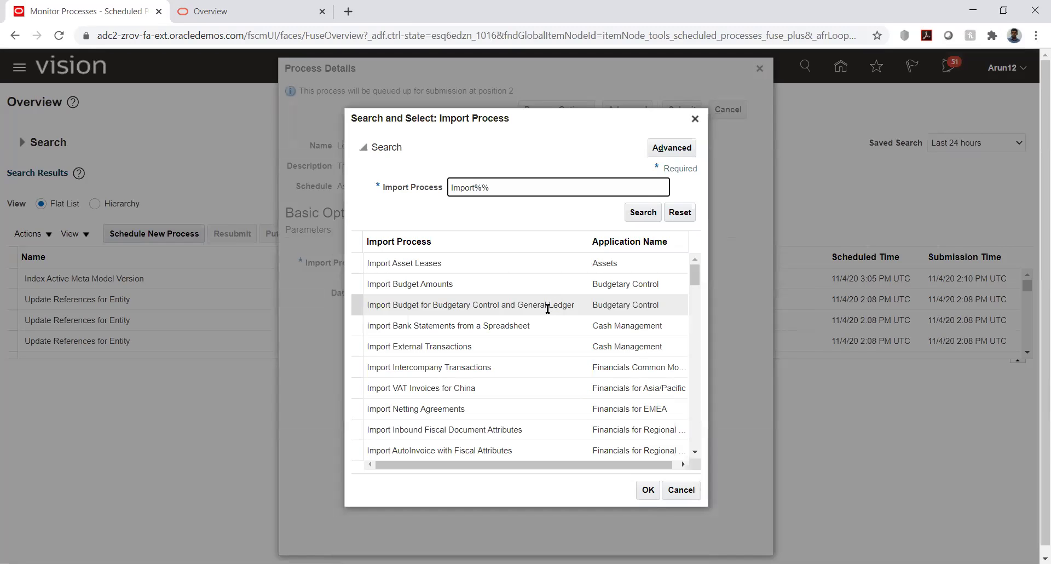
Step: Select Import Suppliers from the Supplier Model processes in the search results as the import process
scroll(524, 315, down, 3)
scroll(524, 316, down, 2)
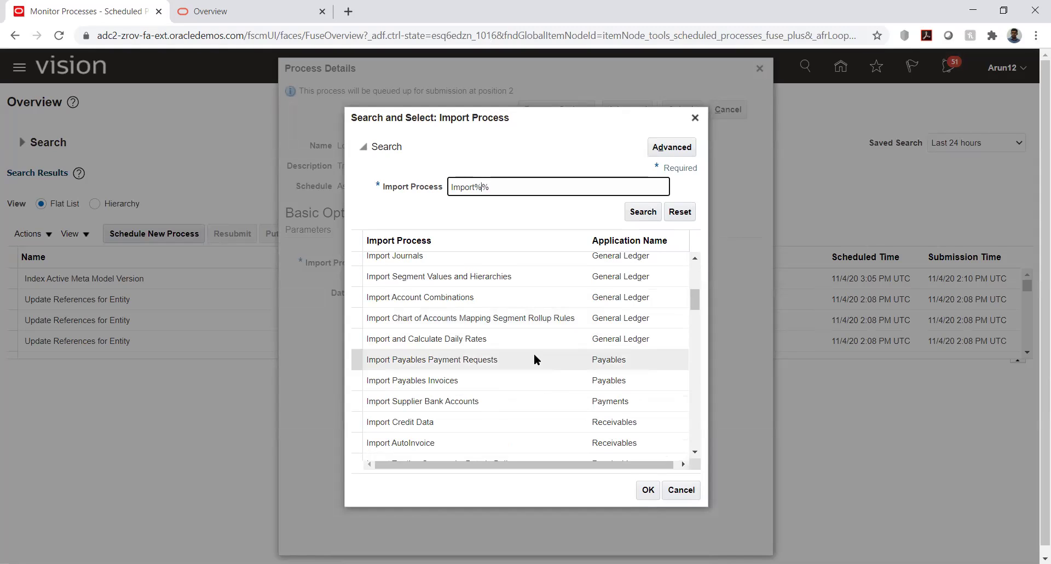
scroll(524, 378, down, 2)
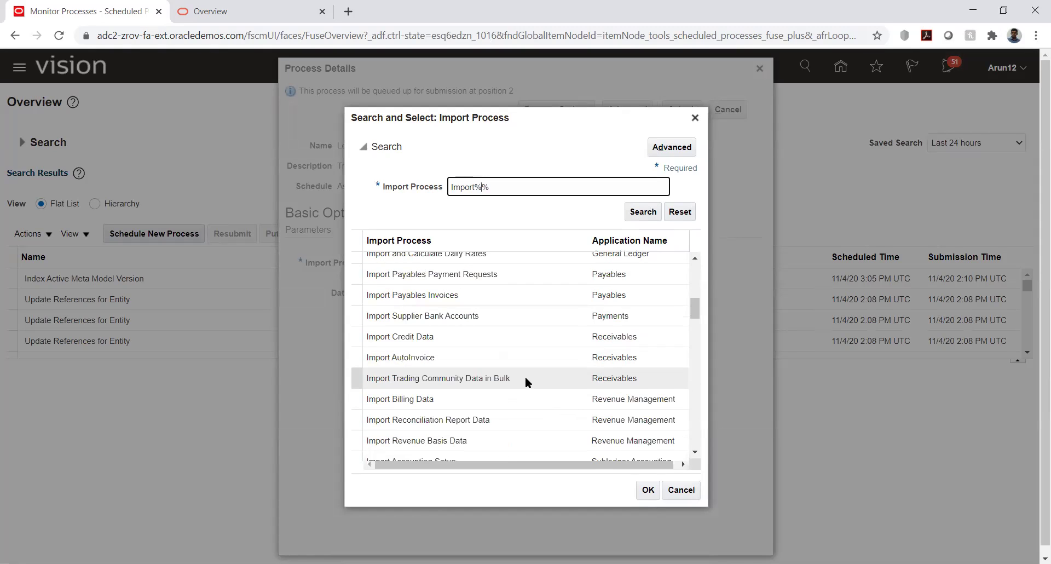
scroll(525, 381, down, 4)
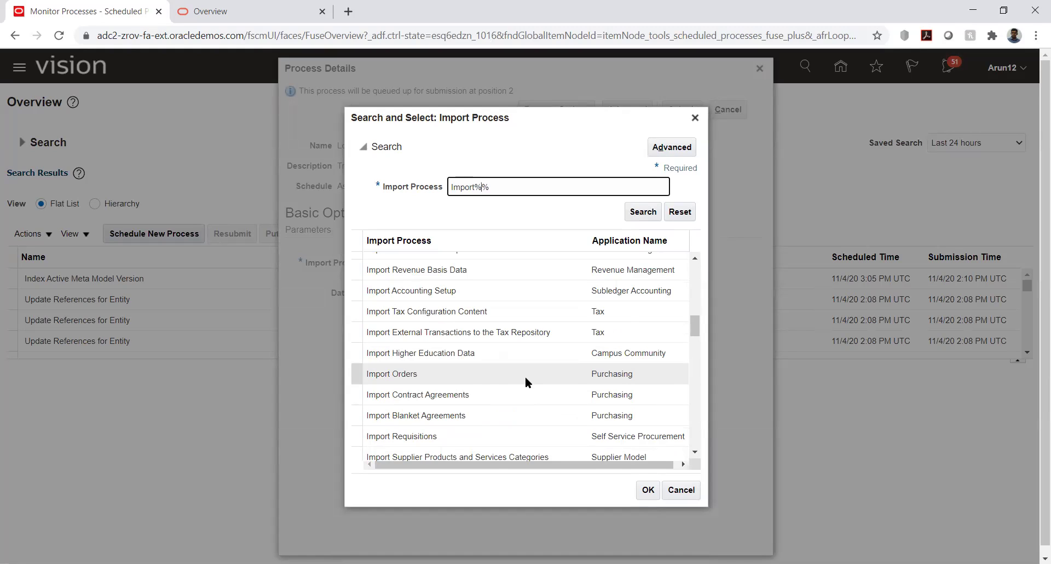
scroll(526, 381, down, 2)
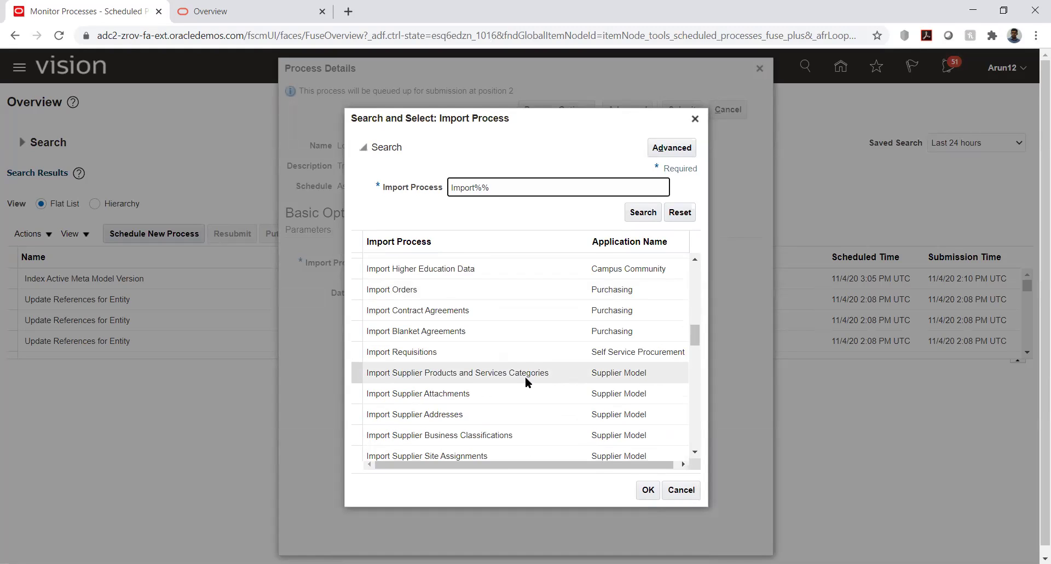
scroll(526, 382, down, 2)
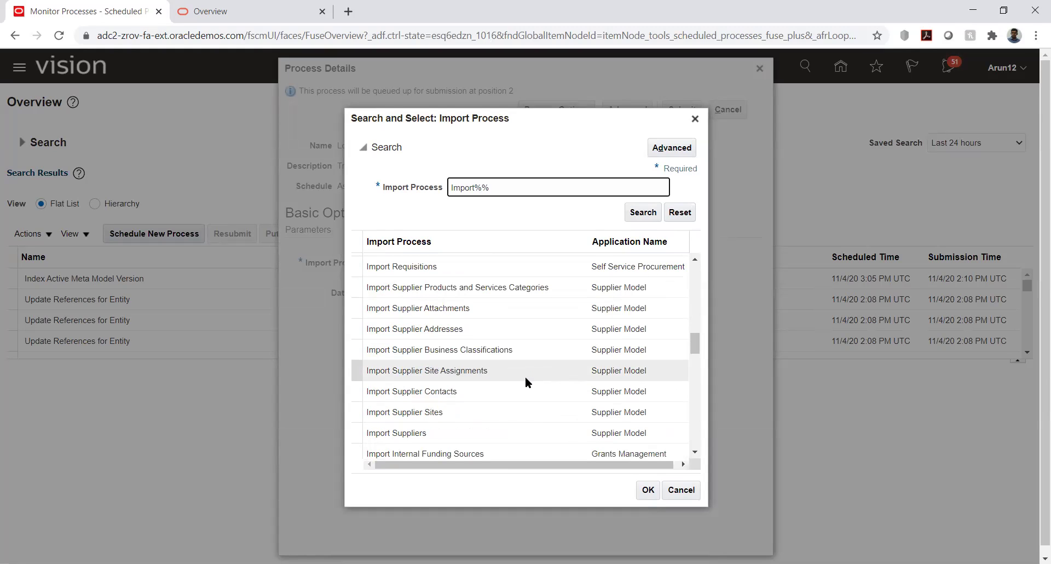
click(493, 432)
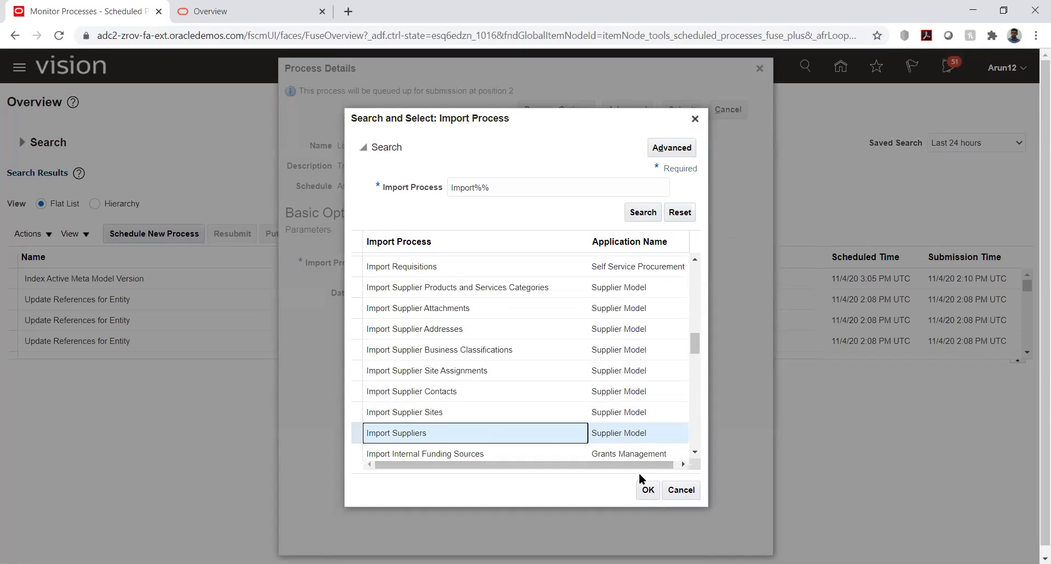
click(643, 488)
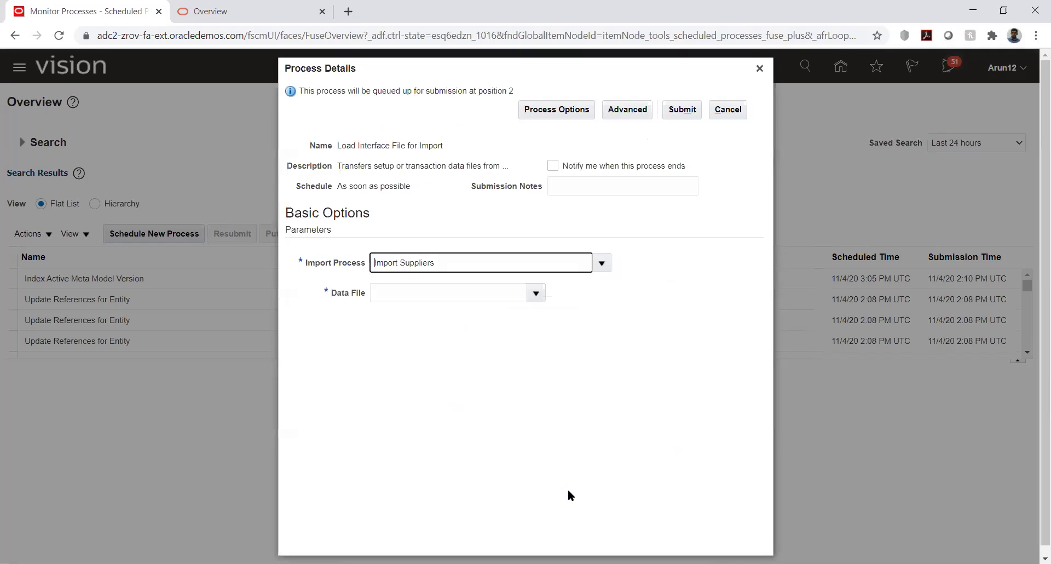
Step: Upload PozSupplierAddressesInt.zip from the TATA VENDOR folder in Documents as the data file
click(537, 299)
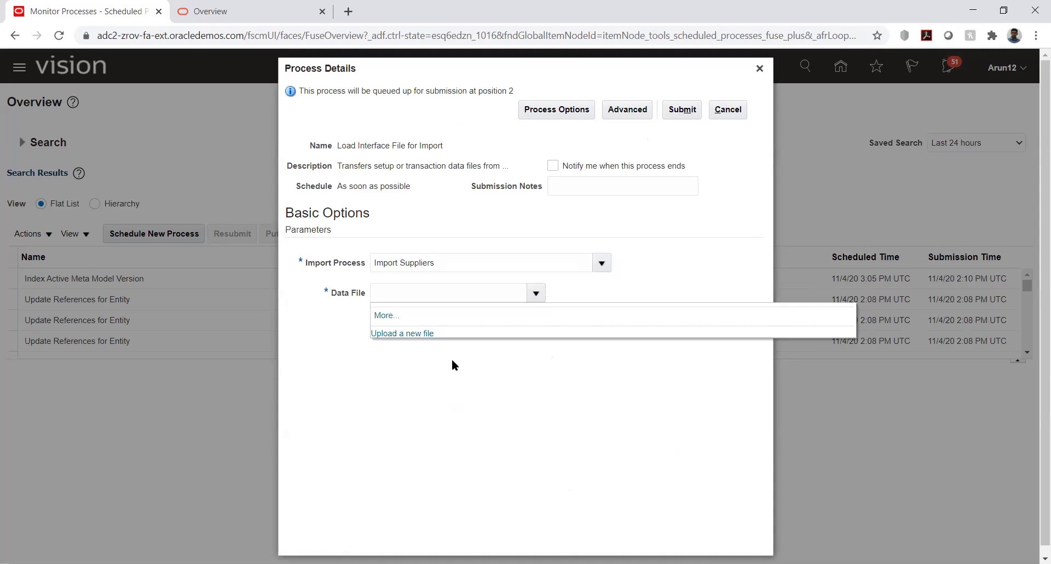
click(408, 334)
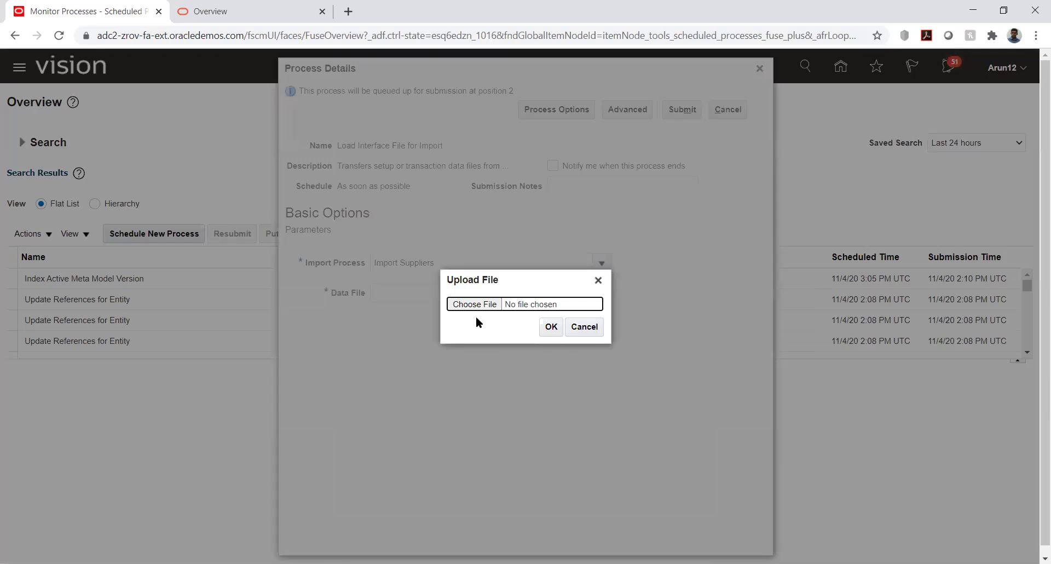
click(476, 304)
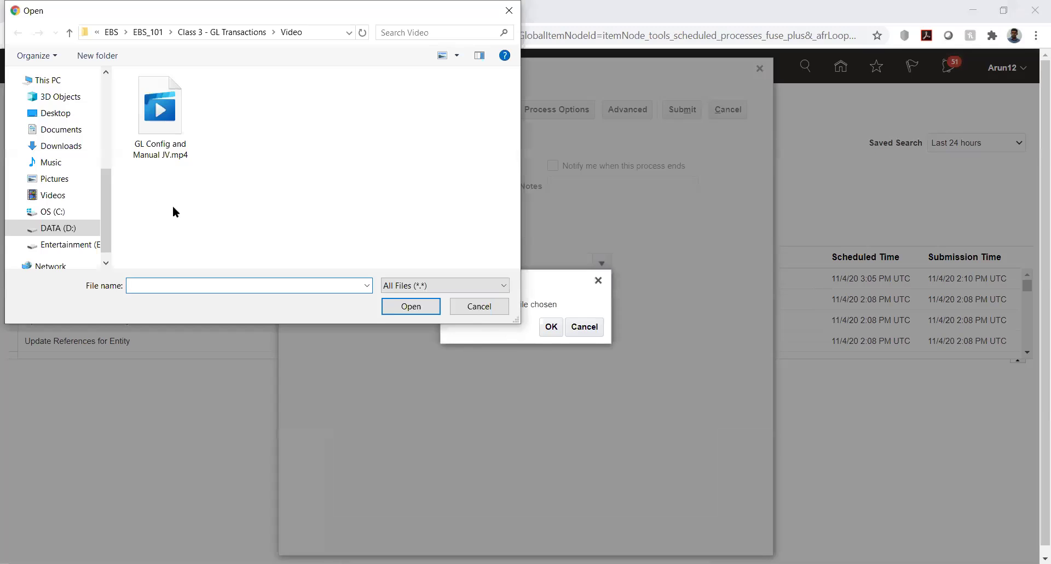
click(61, 131)
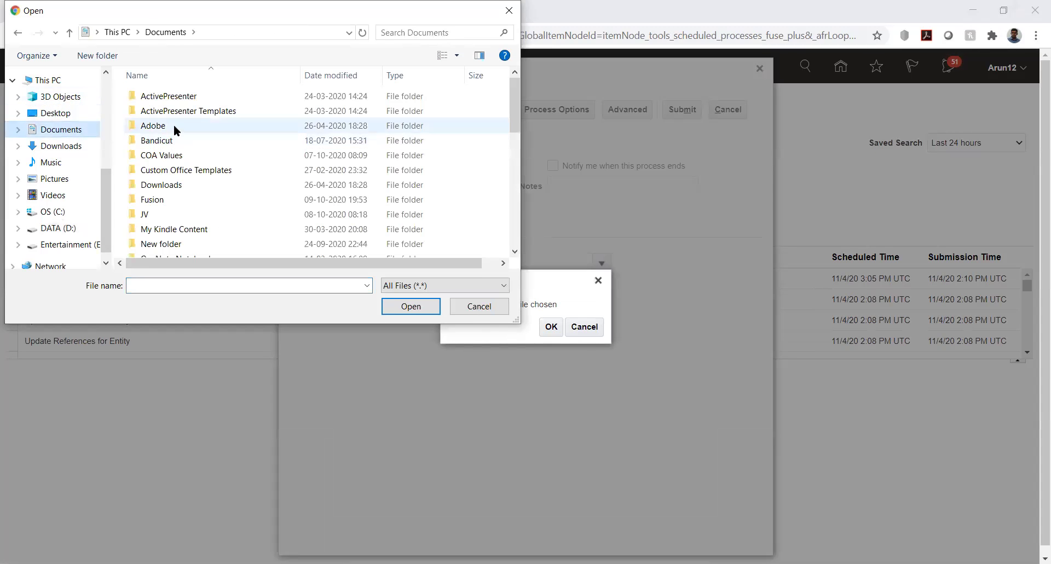
click(209, 148)
scroll(208, 143, down, 4)
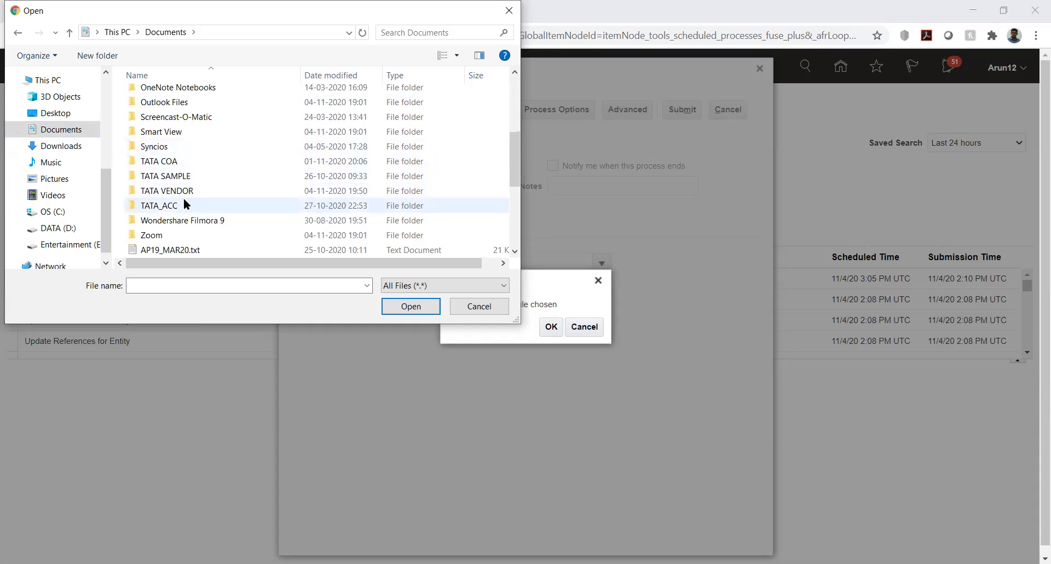
double_click(182, 192)
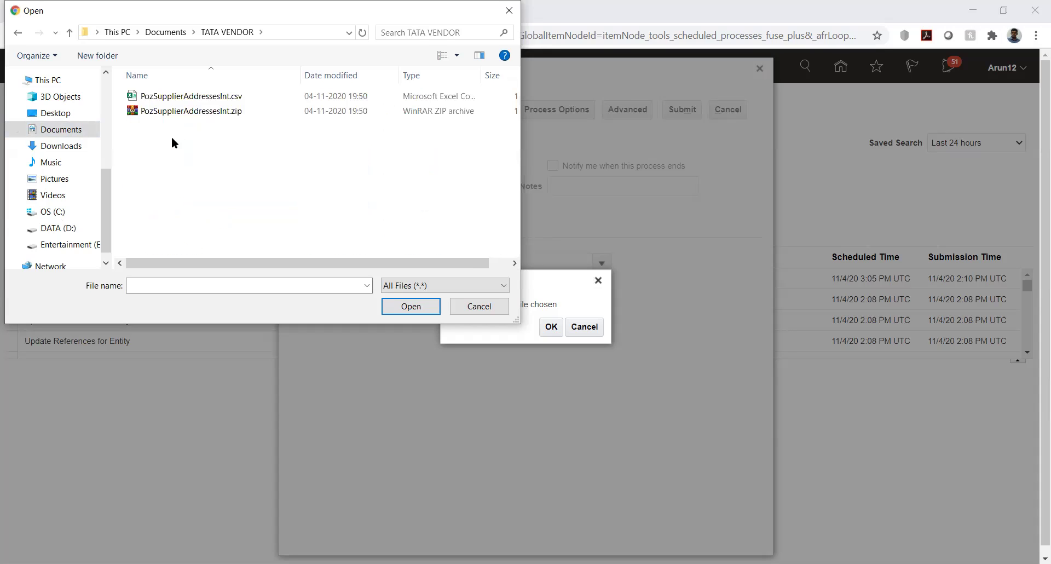
click(163, 112)
click(403, 306)
click(550, 325)
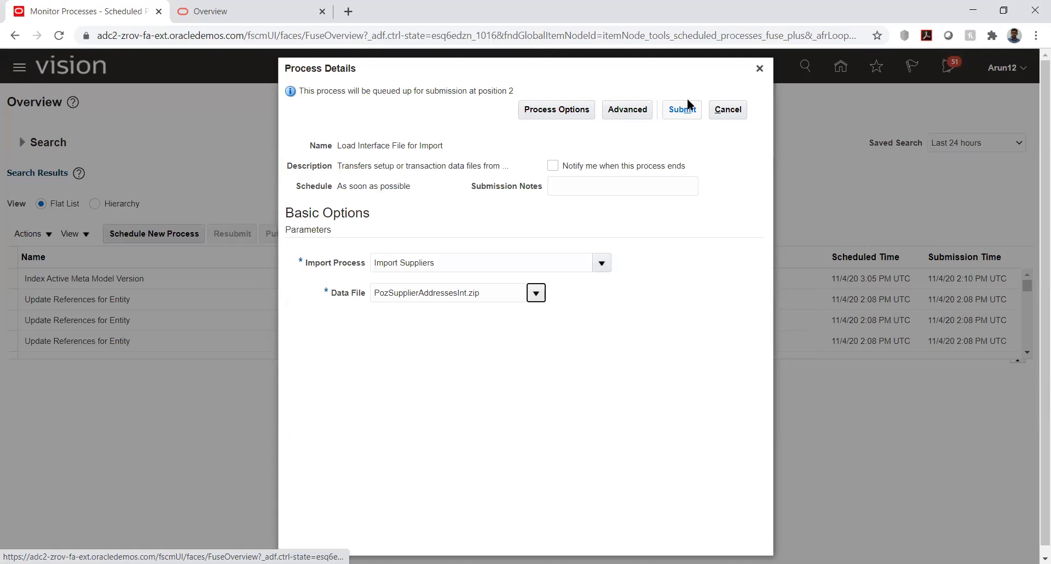
Step: Submit the Load Interface File for Import process and refresh the process list to check its status
click(683, 109)
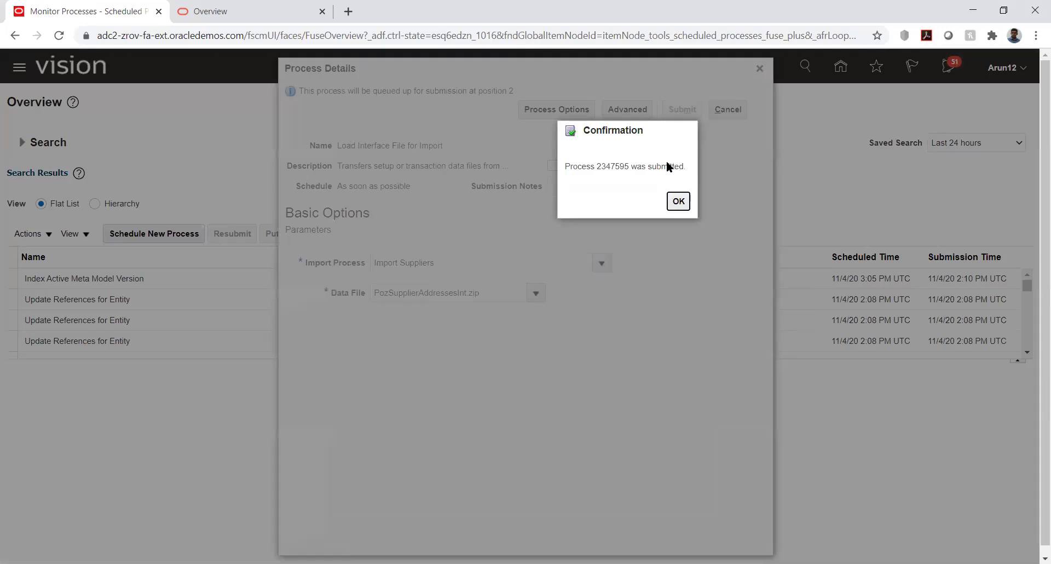
click(678, 201)
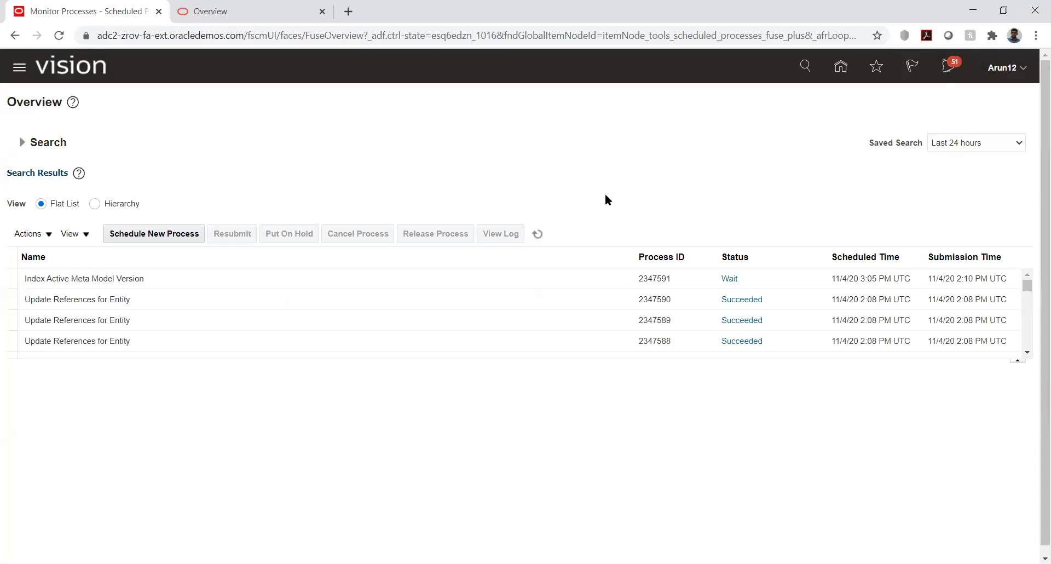
click(538, 235)
click(537, 234)
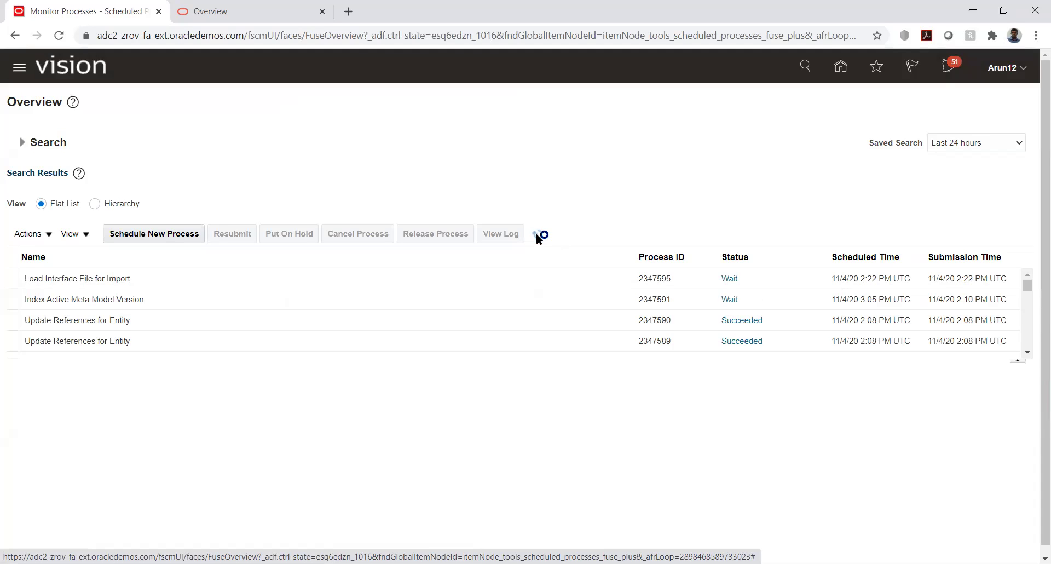
click(536, 235)
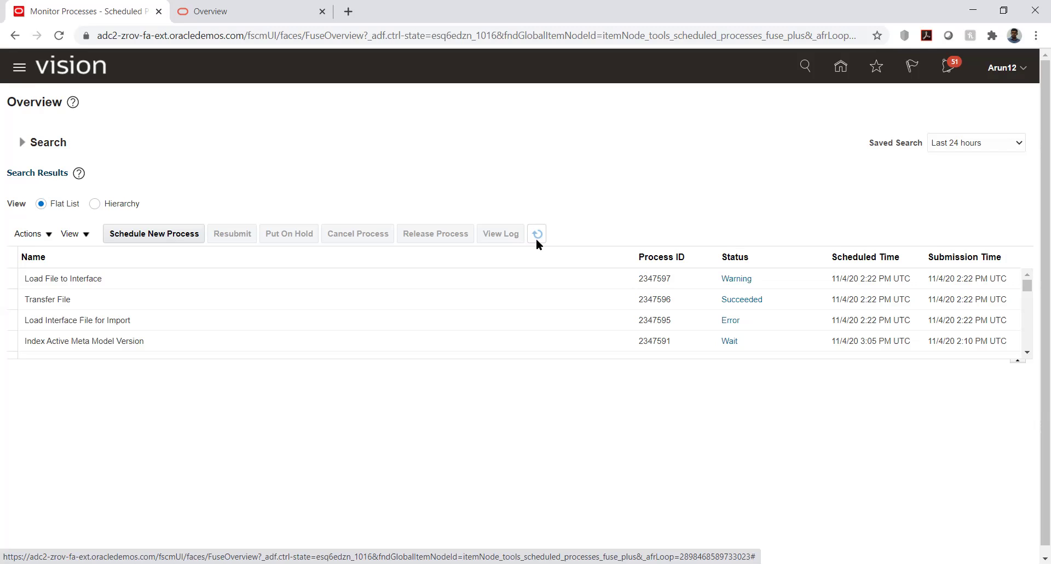
click(537, 239)
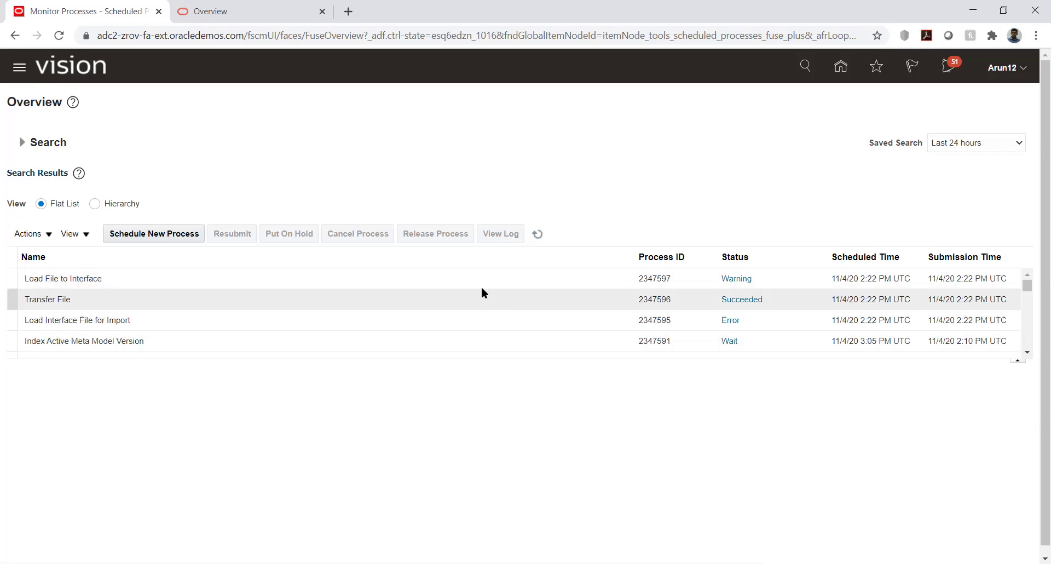
Step: Open the 2347597_bad.txt and 2347597.log attachments of the Load File to Interface process and examine the record load messages in the log
click(448, 272)
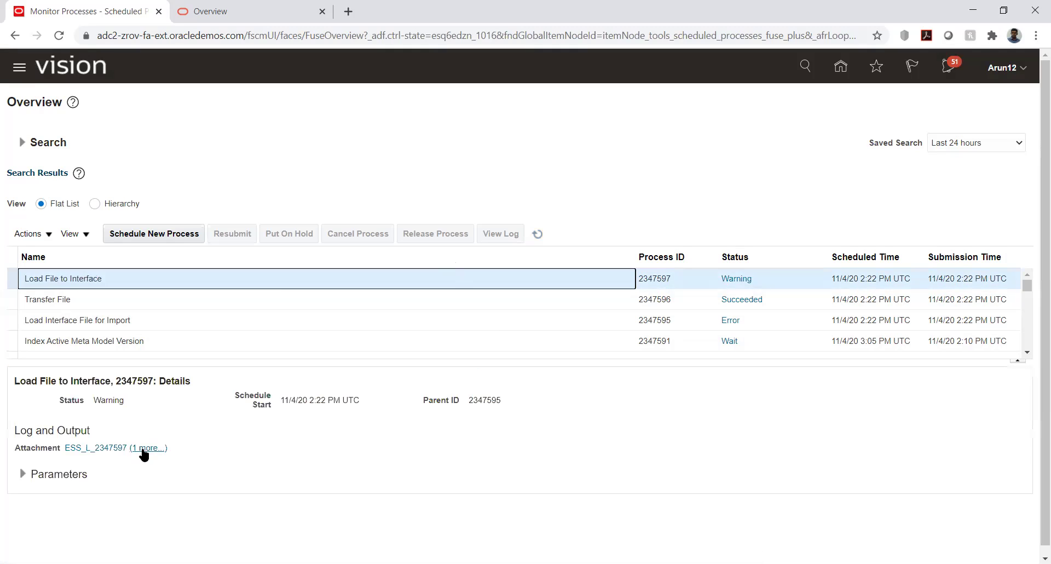
click(142, 448)
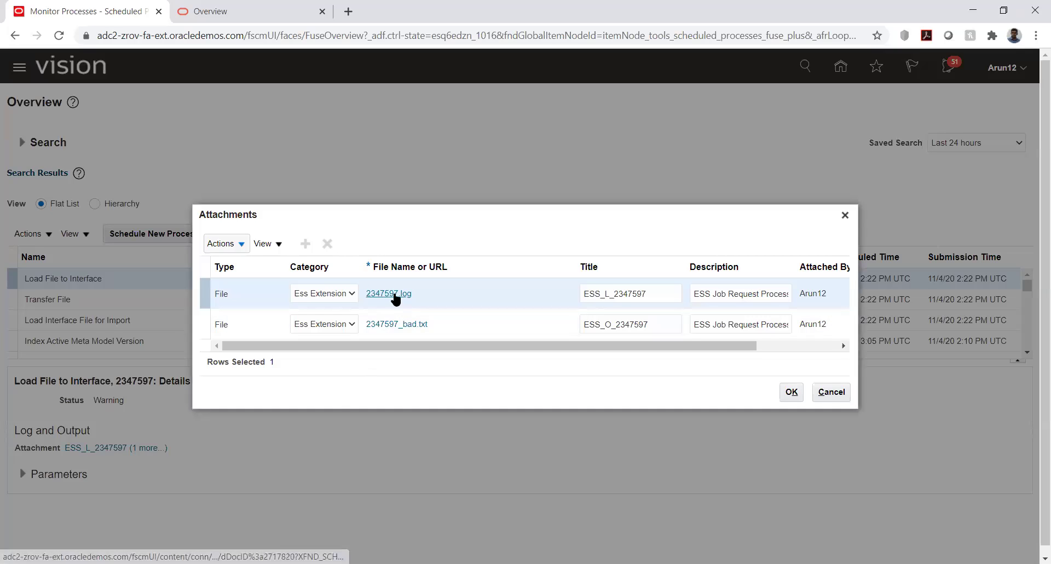
click(404, 324)
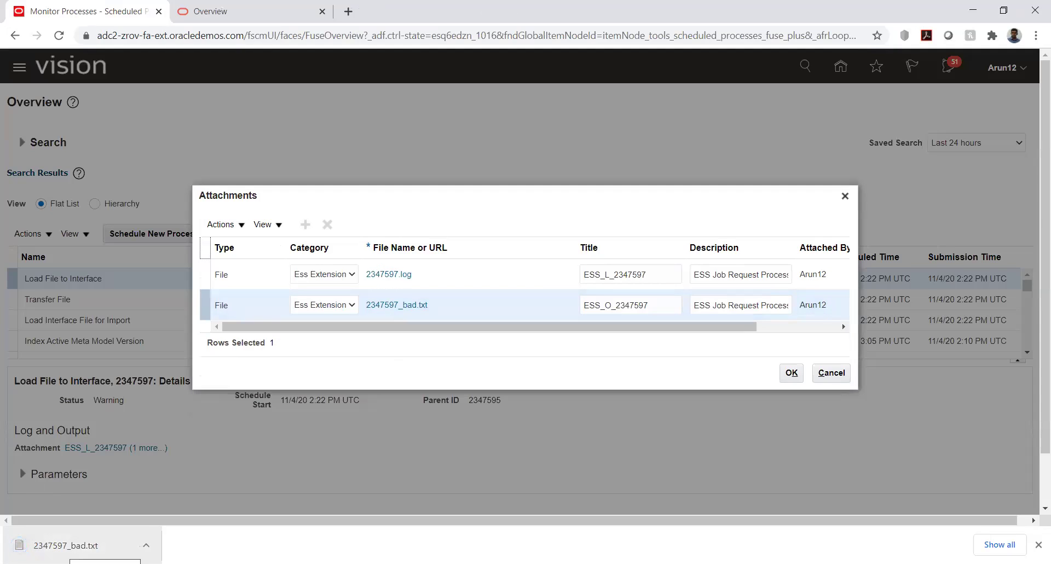
click(65, 545)
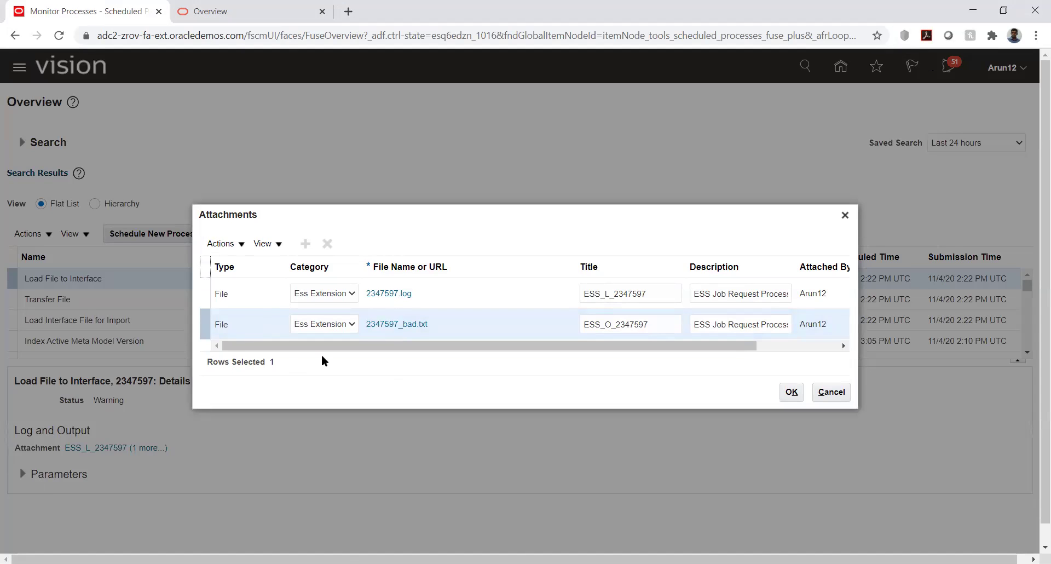
click(390, 294)
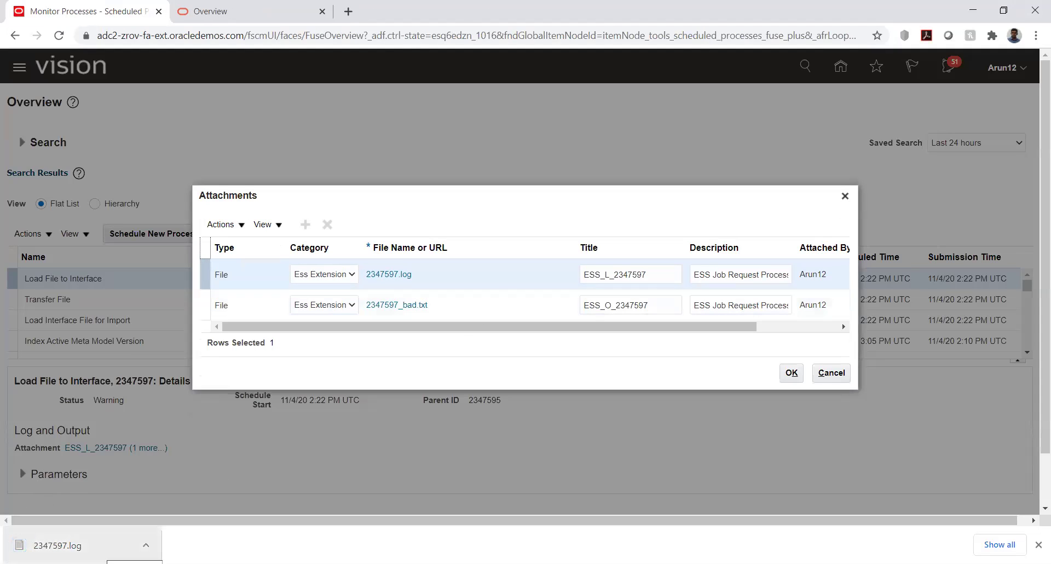
click(82, 545)
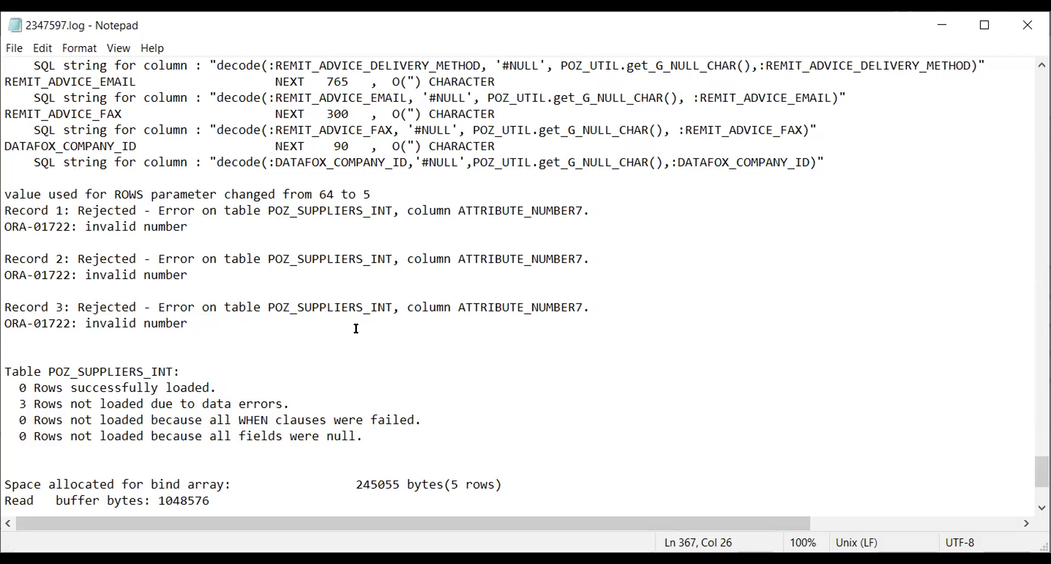
scroll(316, 350, down, 1)
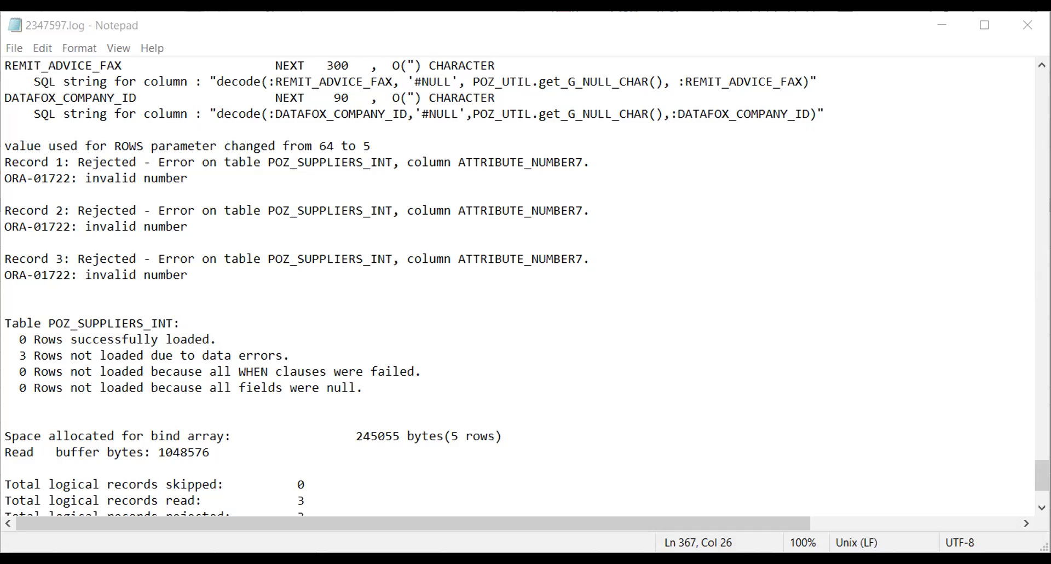
Step: Switch to the Oracle documentation's Import Supplier Addresses page, download SupplierAddressImportTemplate.xlsm and open it
key(alt+Tab)
click(556, 331)
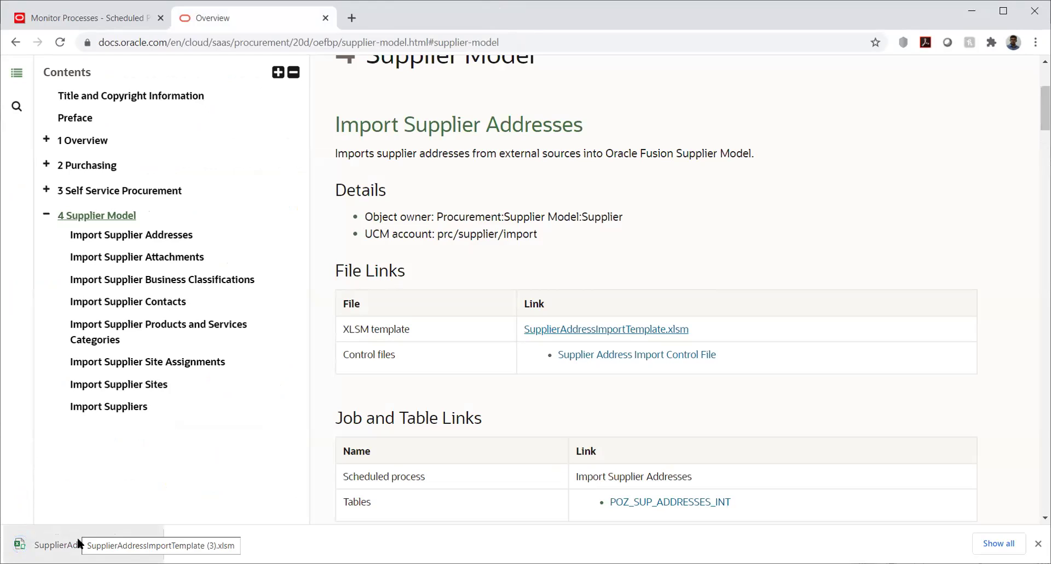
click(79, 541)
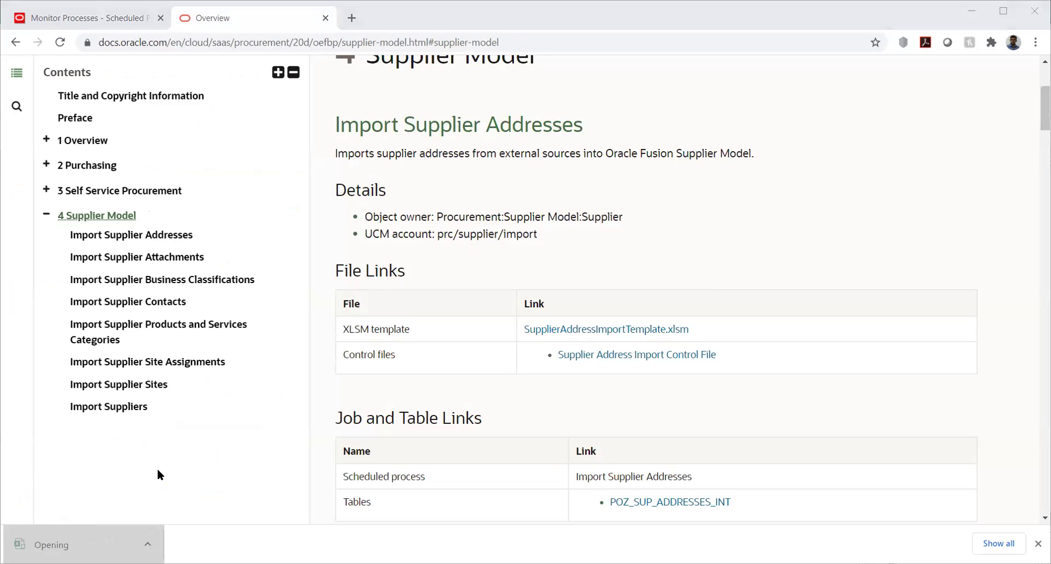
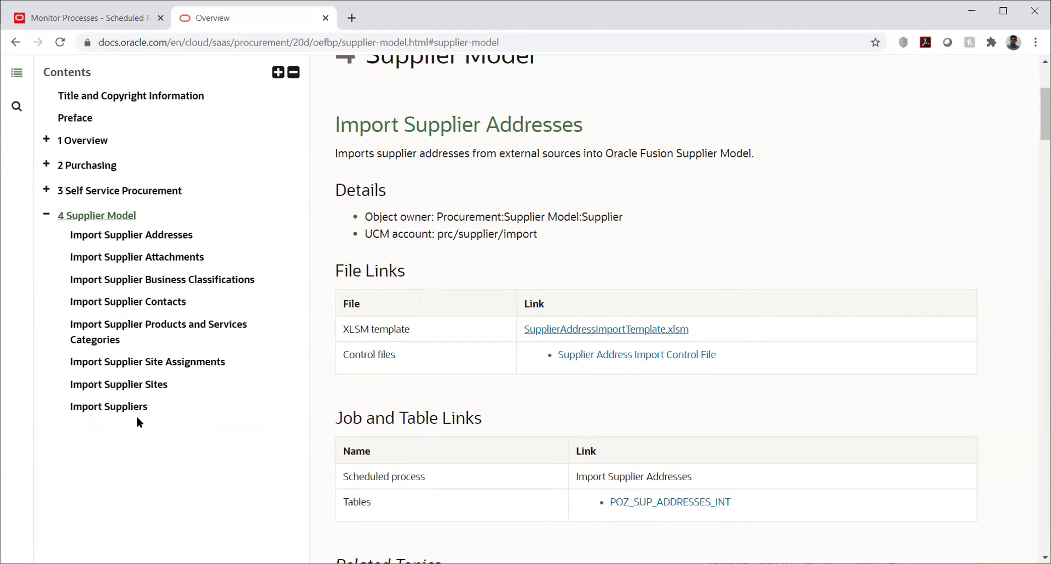
Step: Open the Import Suppliers documentation, then return to Scheduled Processes, dismiss the attachments and start a new Load Interface File for Import process
click(117, 409)
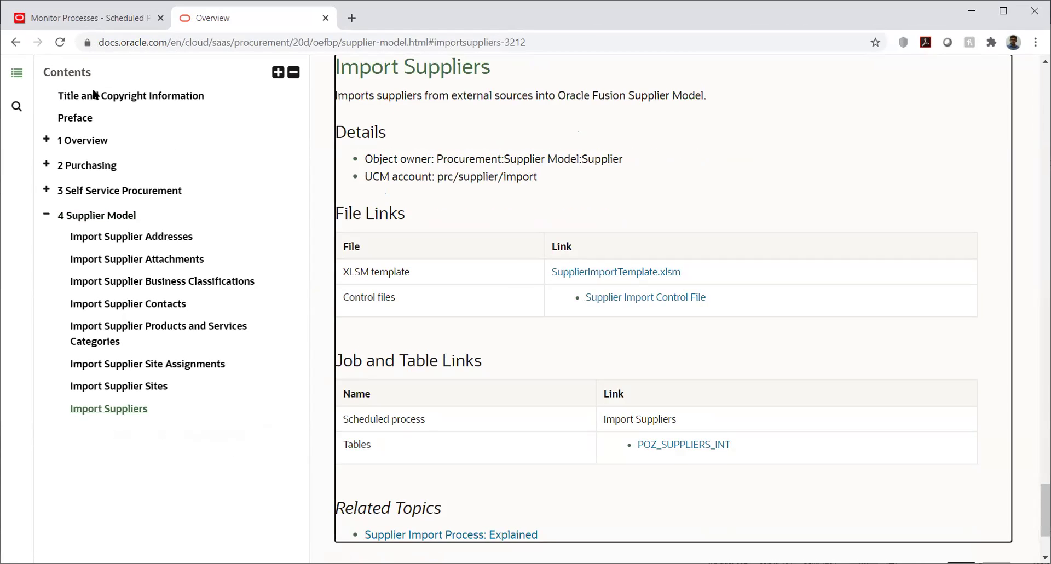
click(97, 14)
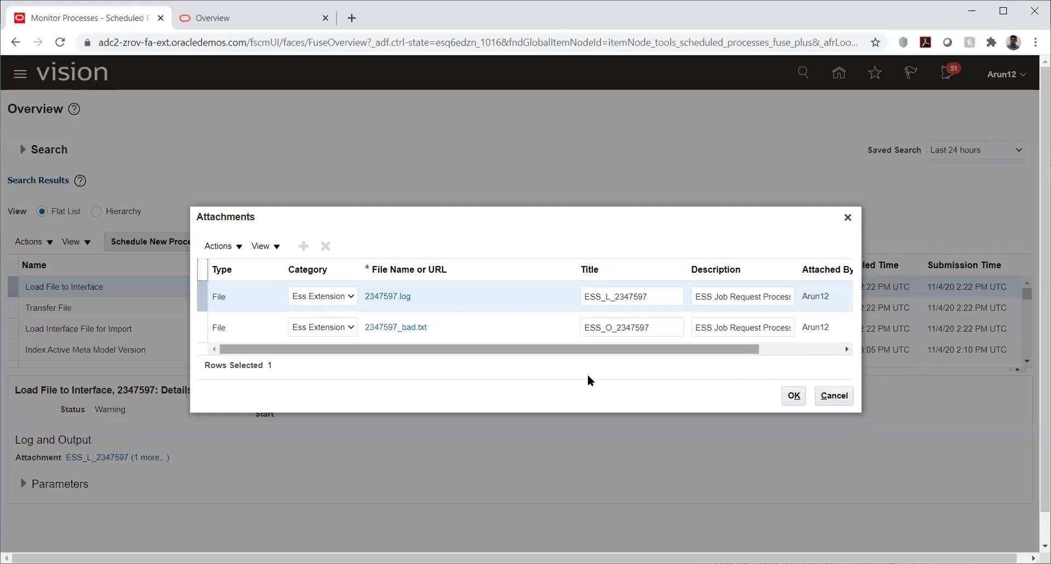
click(792, 396)
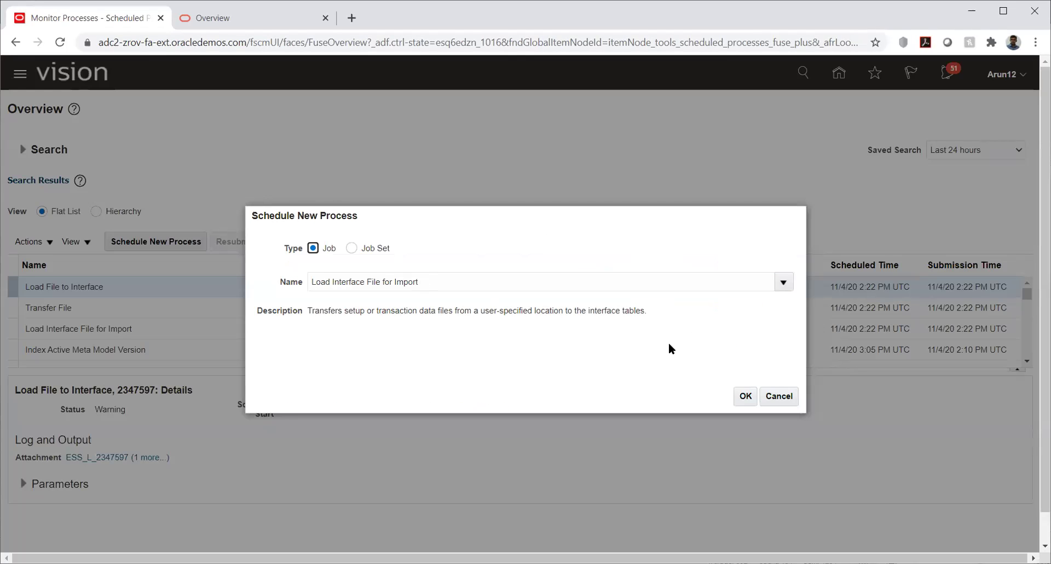
click(744, 395)
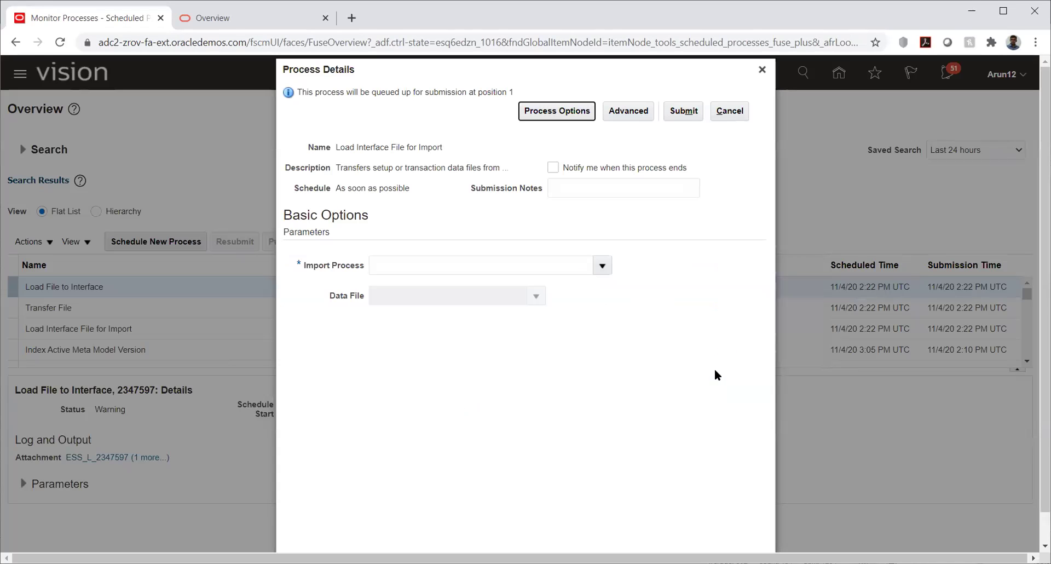
Step: Search the available values of the Import Process parameter for Import%
click(601, 265)
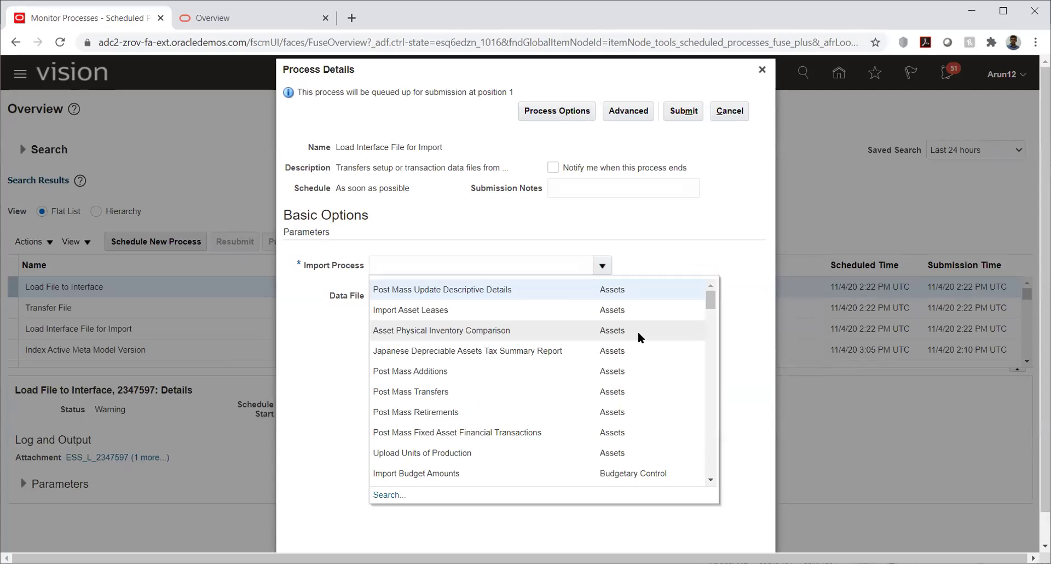
click(388, 493)
click(501, 297)
text(Import%)
key(Return)
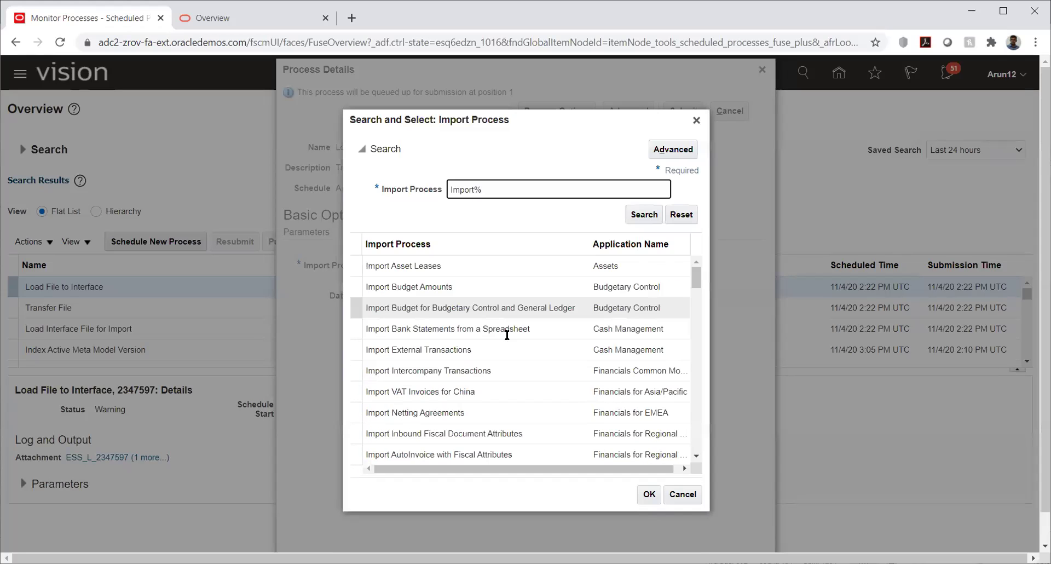
Step: Look through the list of matching import processes, particularly the ones belonging to the Supplier Model application
scroll(475, 336, down, 5)
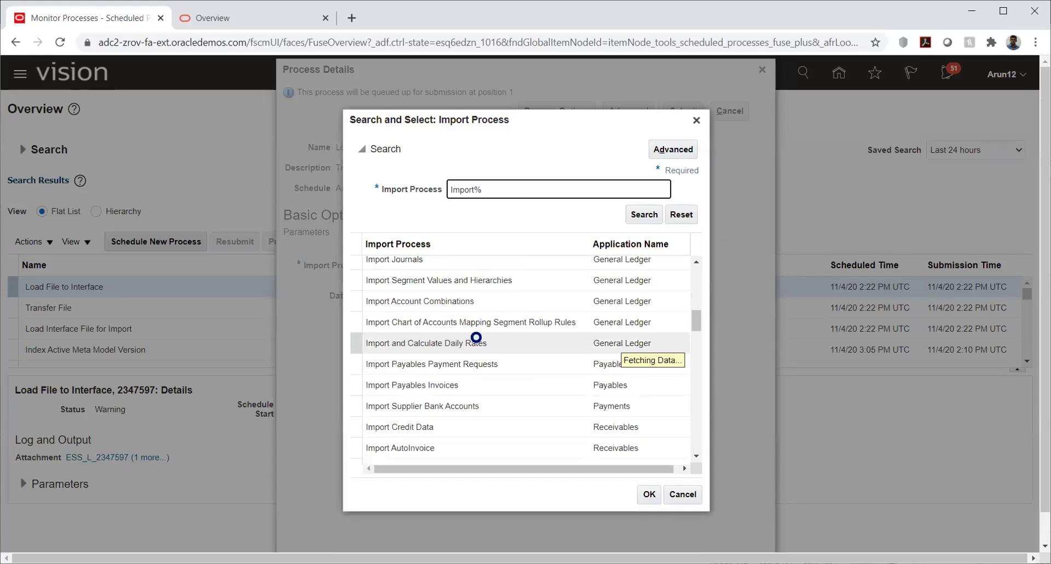
scroll(477, 338, down, 5)
scroll(478, 338, down, 4)
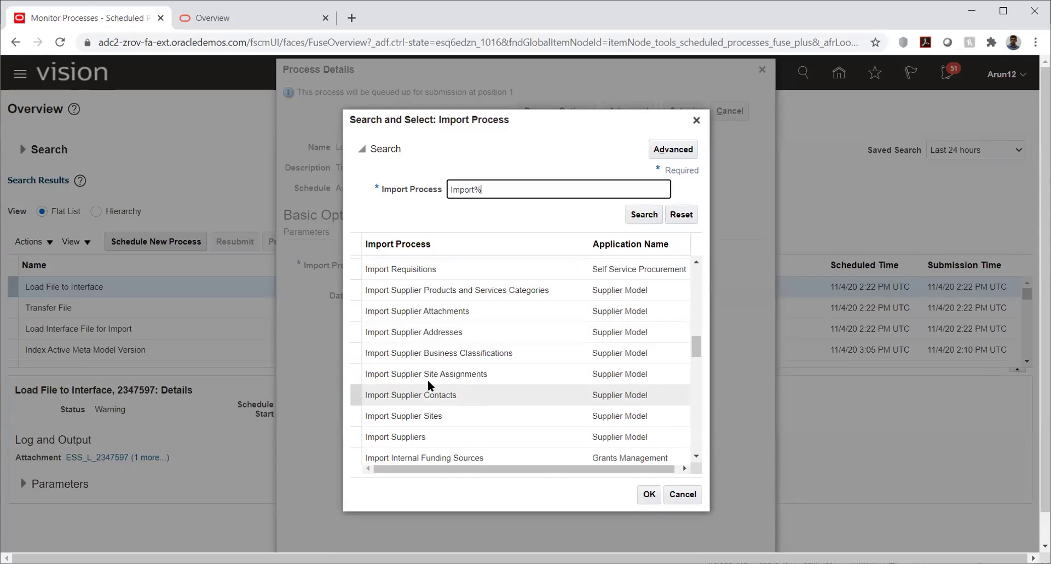
scroll(426, 356, down, 2)
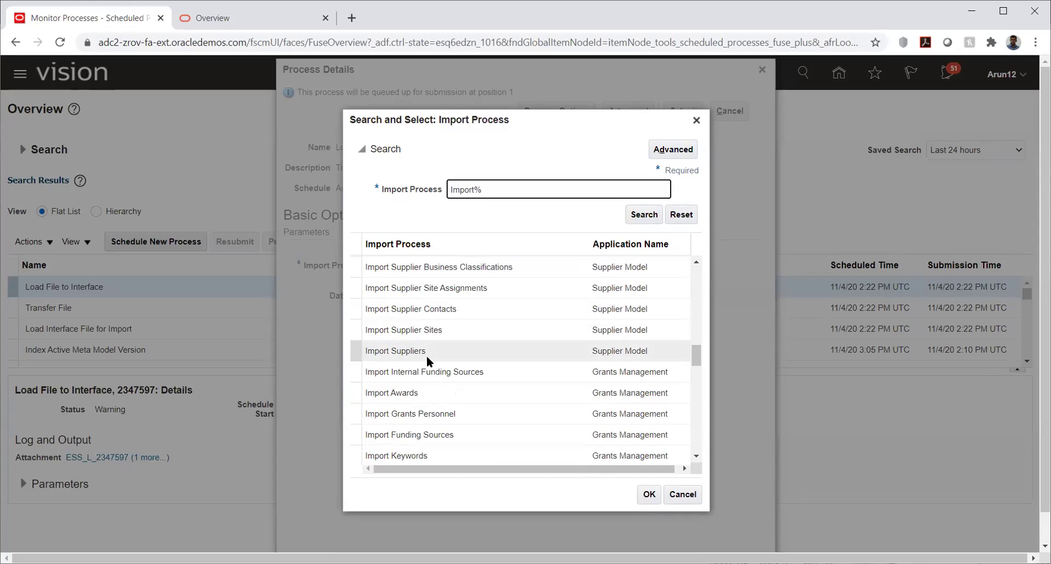
scroll(426, 356, down, 4)
scroll(426, 355, down, 8)
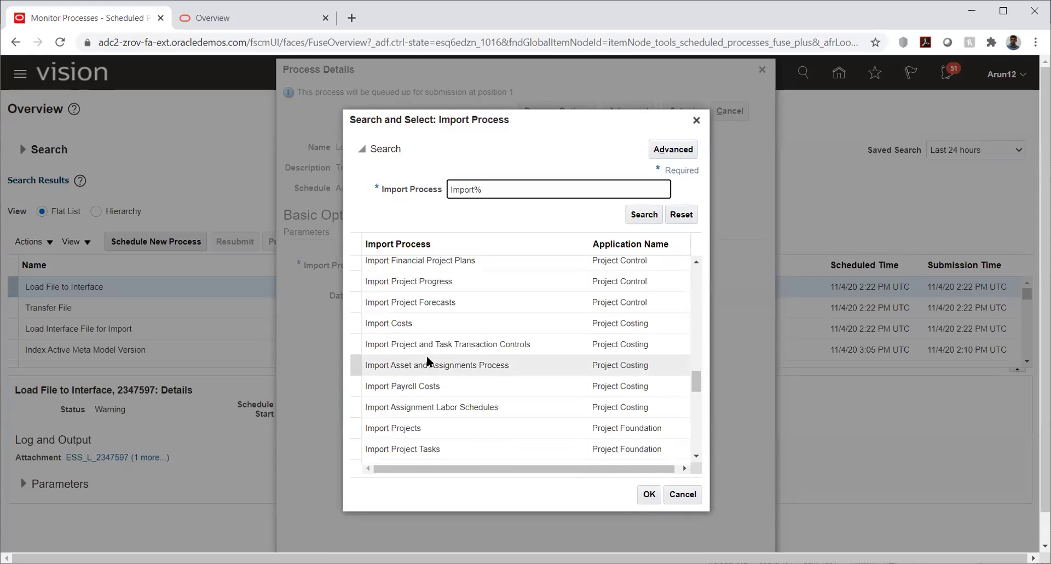
scroll(427, 356, down, 7)
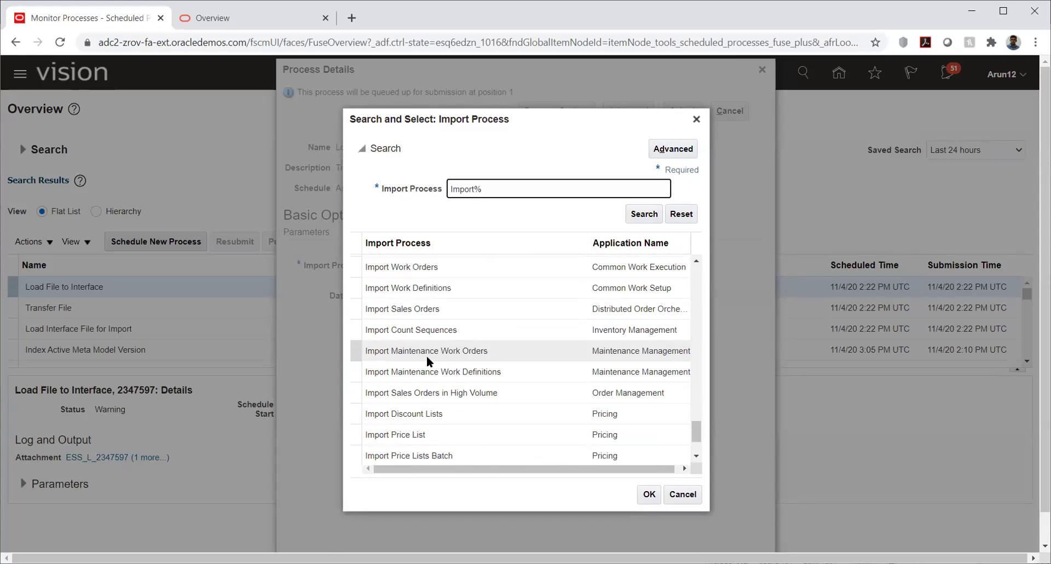
scroll(426, 356, down, 3)
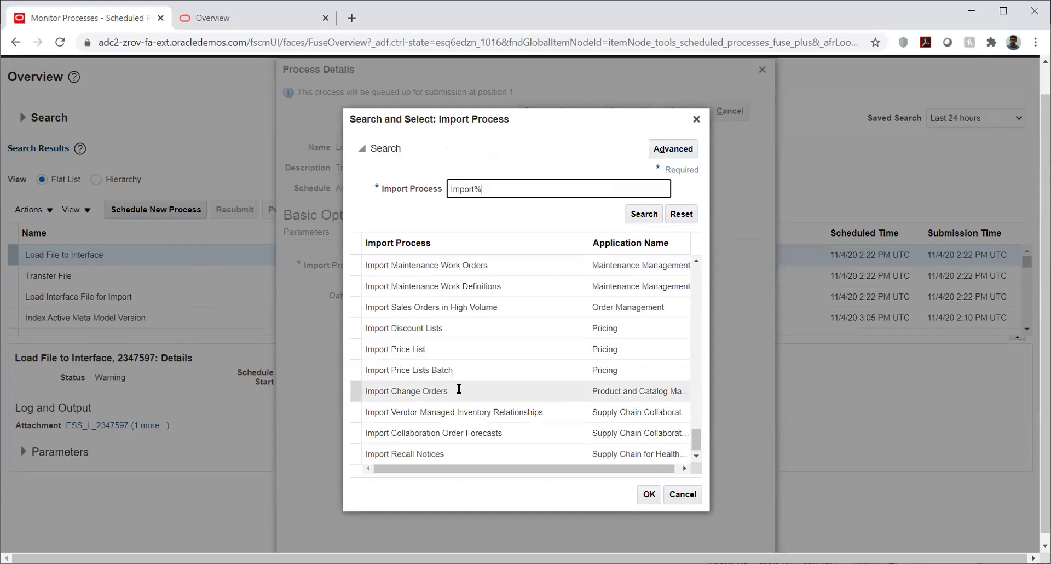
scroll(458, 389, up, 13)
scroll(458, 388, up, 10)
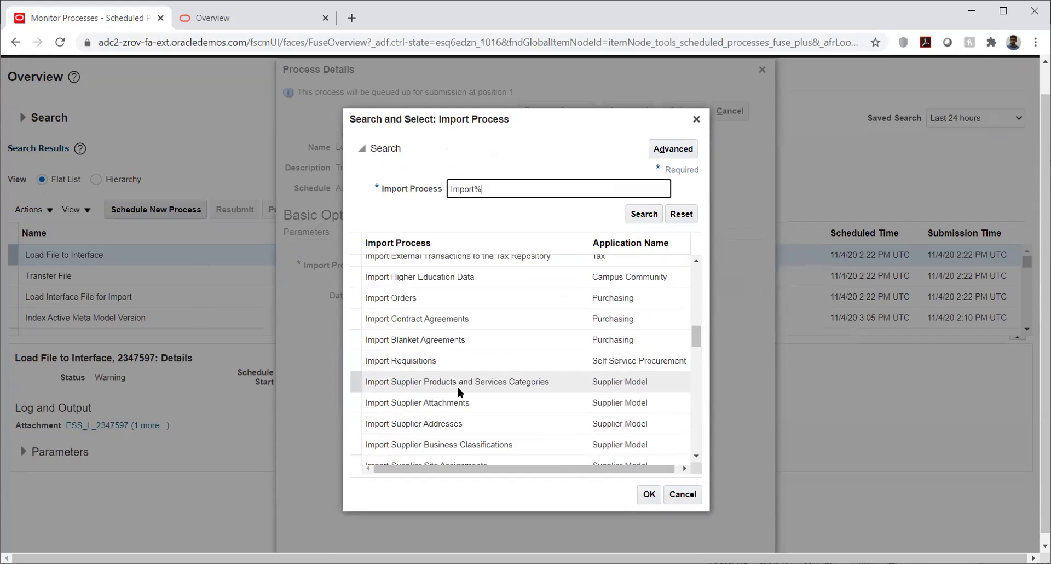
scroll(457, 385, up, 10)
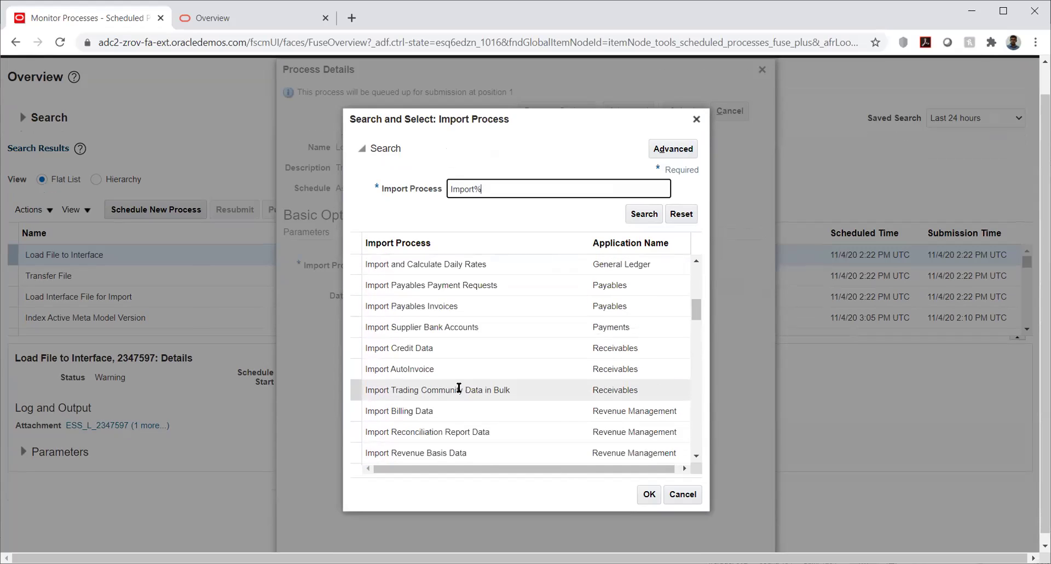
scroll(457, 386, up, 6)
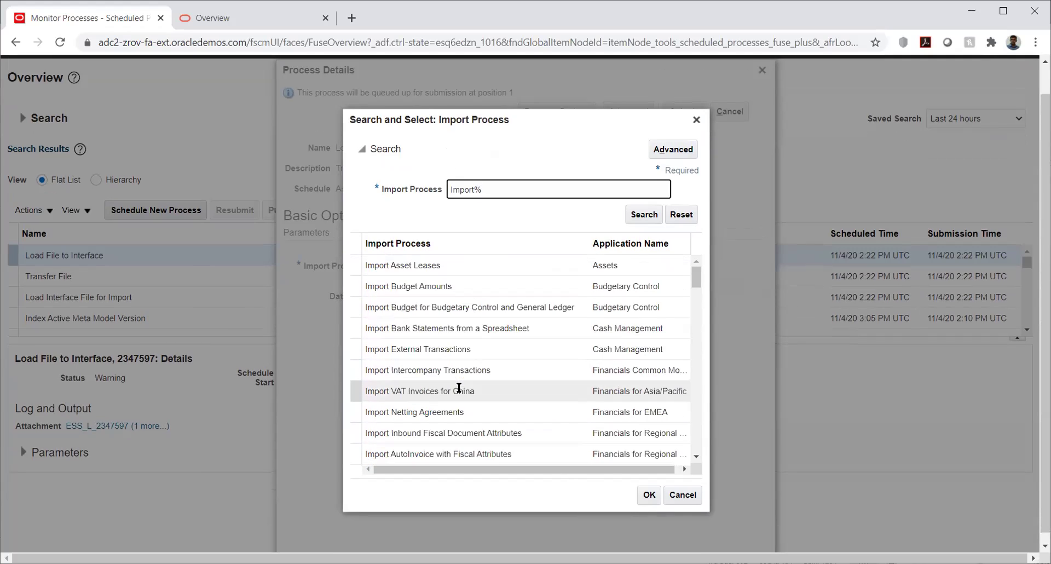
scroll(458, 386, down, 18)
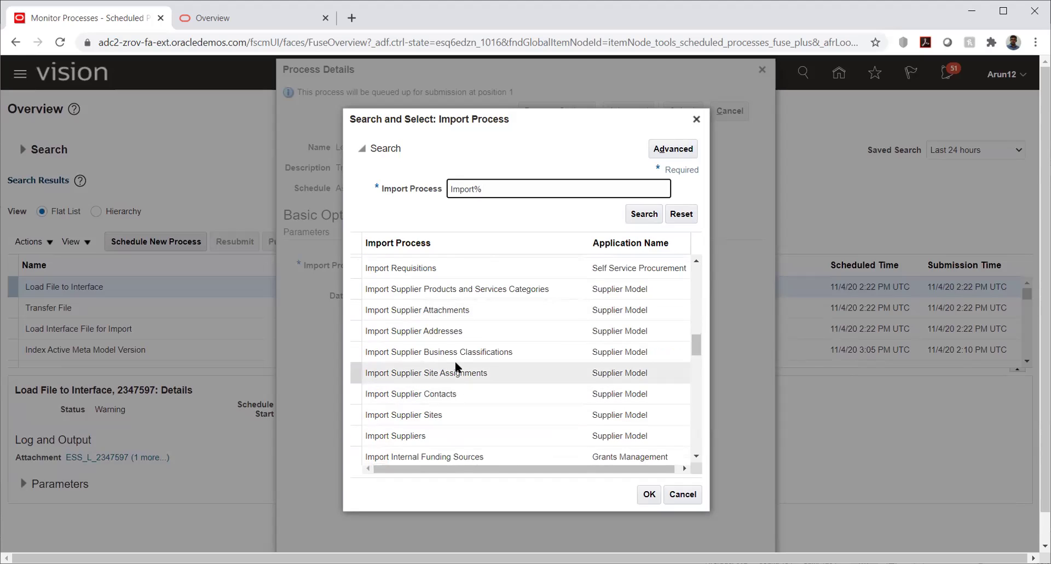
Step: Switch to the Oracle documentation's Import Suppliers section, download SupplierImportTemplate.xlsm and open it in Excel
click(235, 22)
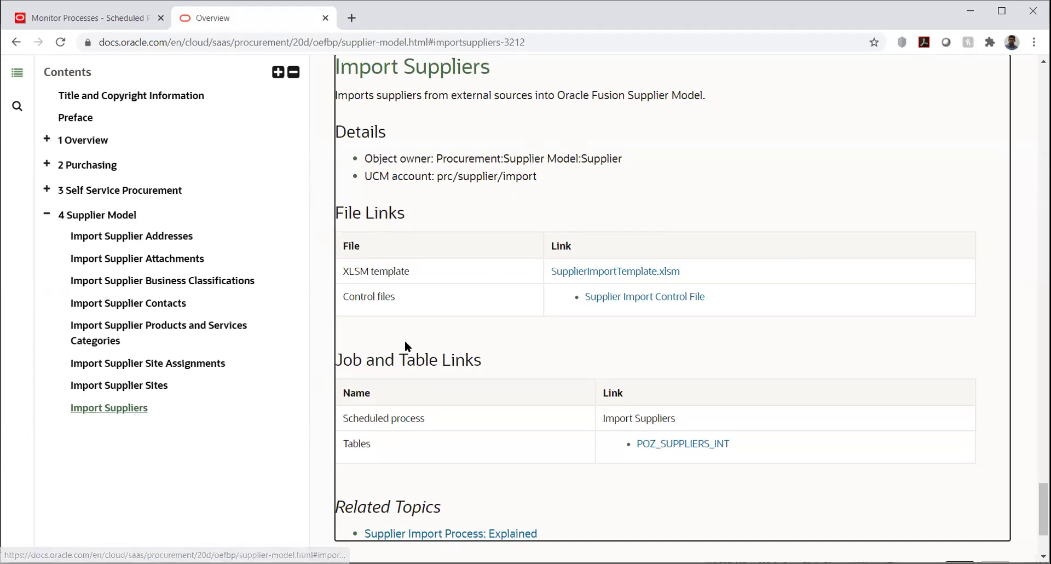
scroll(419, 327, down, 3)
scroll(419, 327, up, 4)
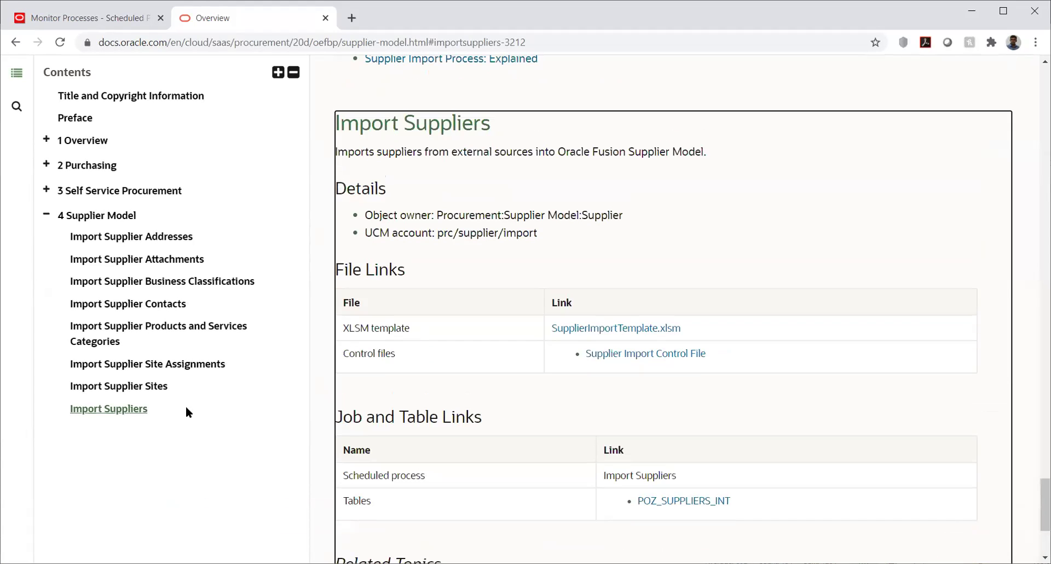
click(108, 409)
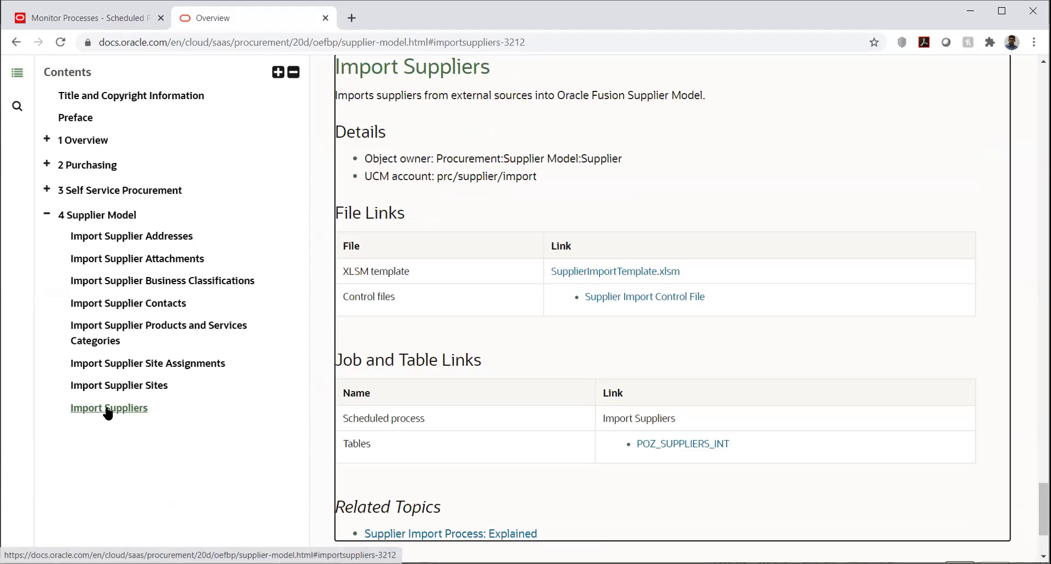
click(640, 272)
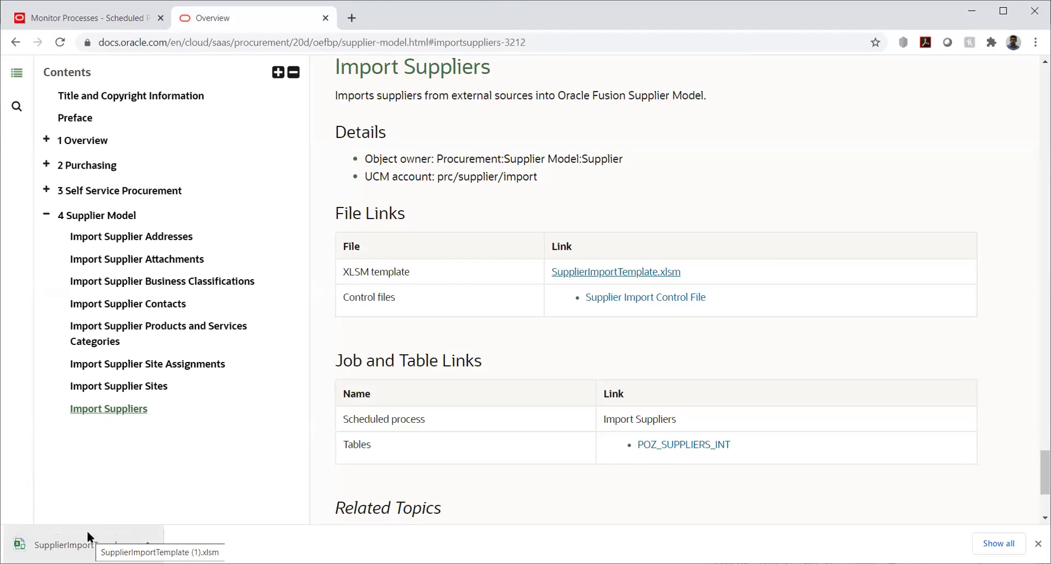
click(87, 530)
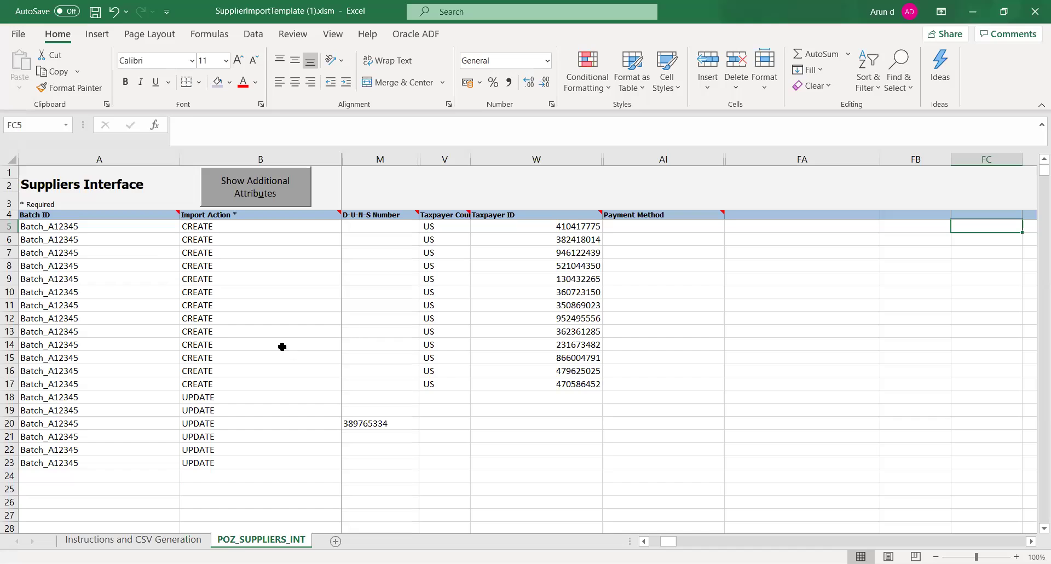
Step: Change the Batch ID of the first supplier record in A5 to Batch_A123459001
click(147, 252)
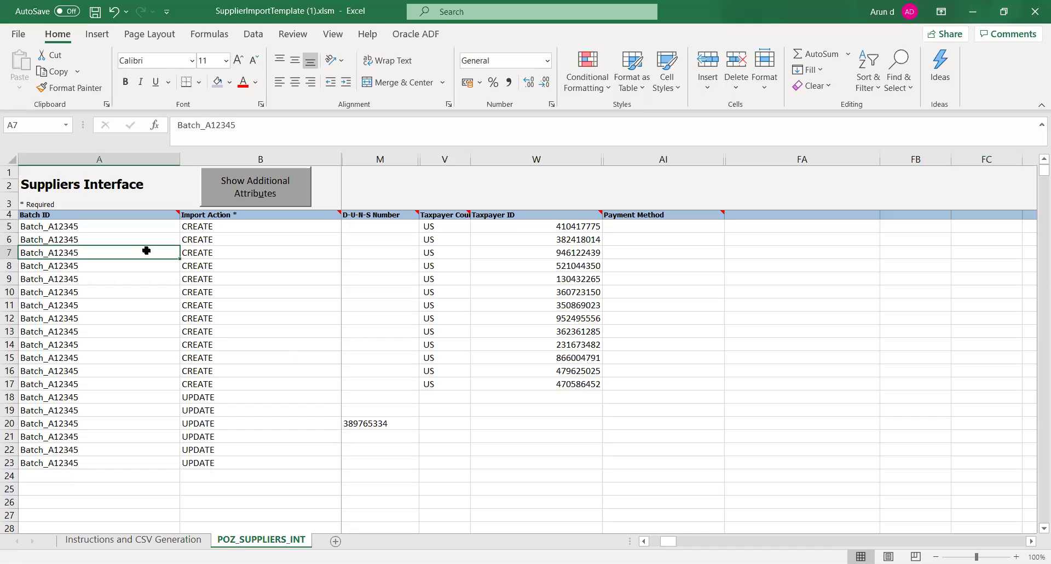
key(Up)
key(Up)
key(F2)
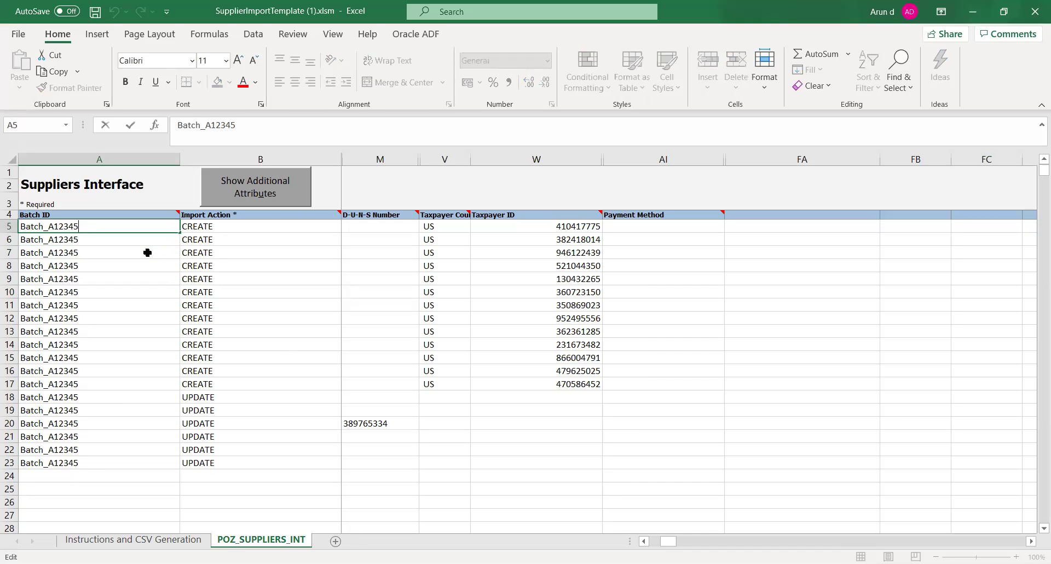
text(9001)
key(Tab)
Step: Copy the Batch ID from A5 into the next five supplier records, A6 to A10
key(Left)
key(ctrl+c)
key(Down)
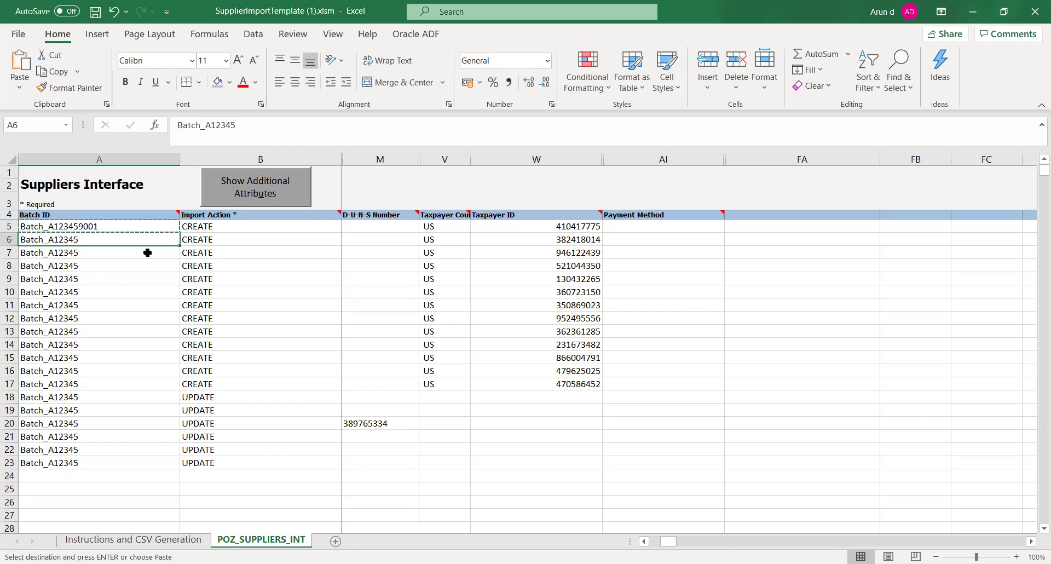
key(shift+Down)
key(shift+Down)
key(shift+Down)
key(shift+Down)
key(shift+Down)
key(ctrl+v)
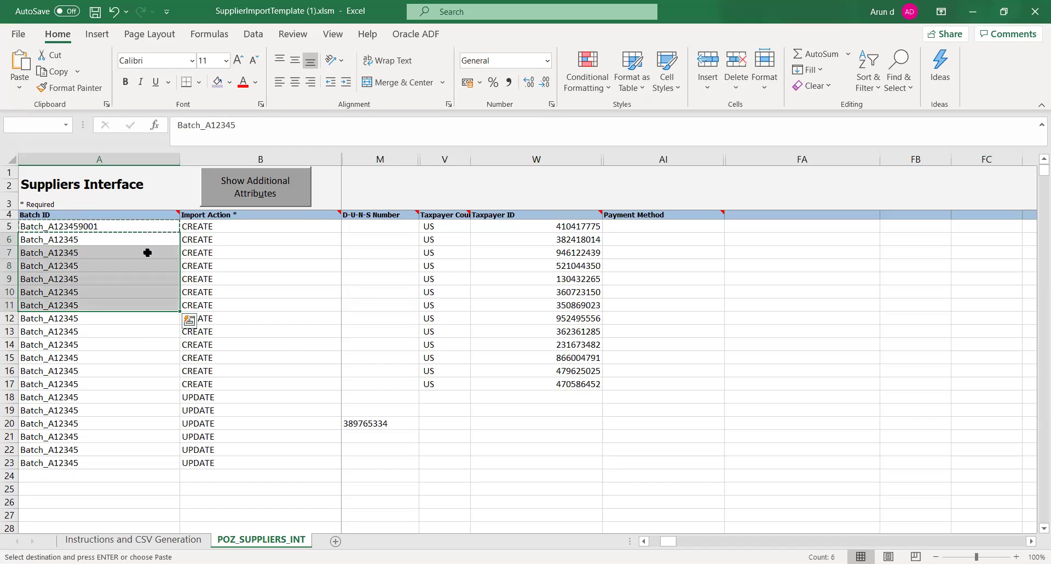
key(shift+Up)
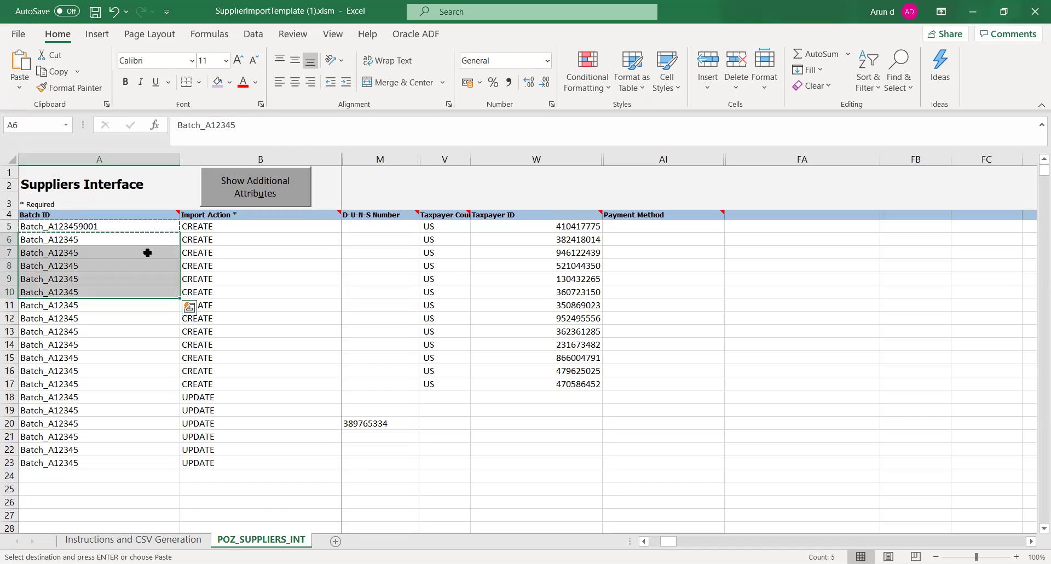
key(ctrl+v)
Step: Clear all sample supplier data from row 11 downward across every column of the POZ_SUPPLIERS_INT sheet
key(Down)
key(Down)
key(Down)
key(Down)
key(Down)
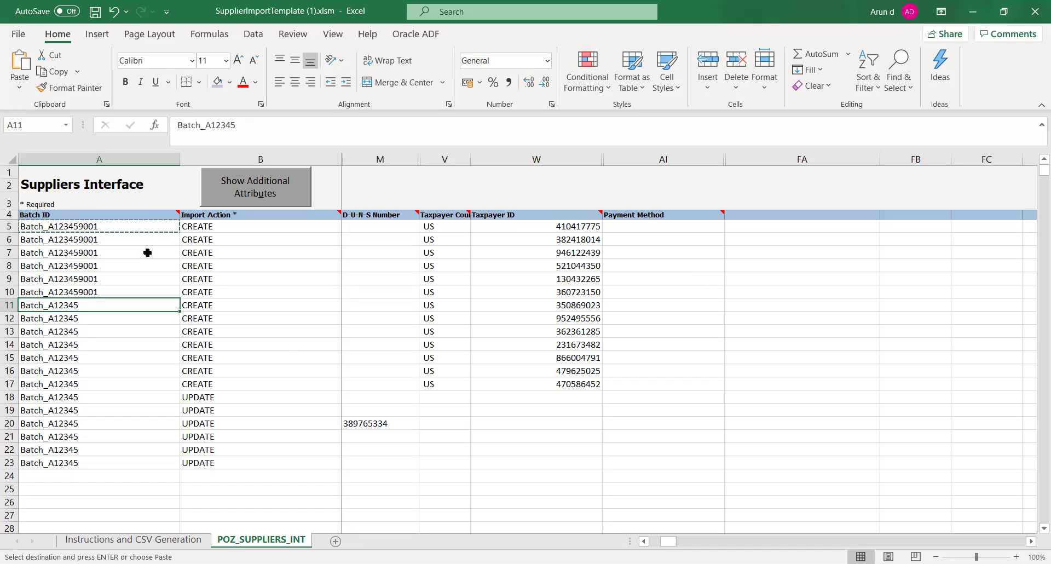
key(shift+Right)
key(shift+Down)
key(shift+Down)
key(shift+Down)
key(shift+Down)
key(shift+Down)
key(shift+Down)
key(shift+Down)
key(shift+Down)
key(shift+Down)
key(shift+Down)
key(shift+Down)
key(shift+Down)
key(shift+Down)
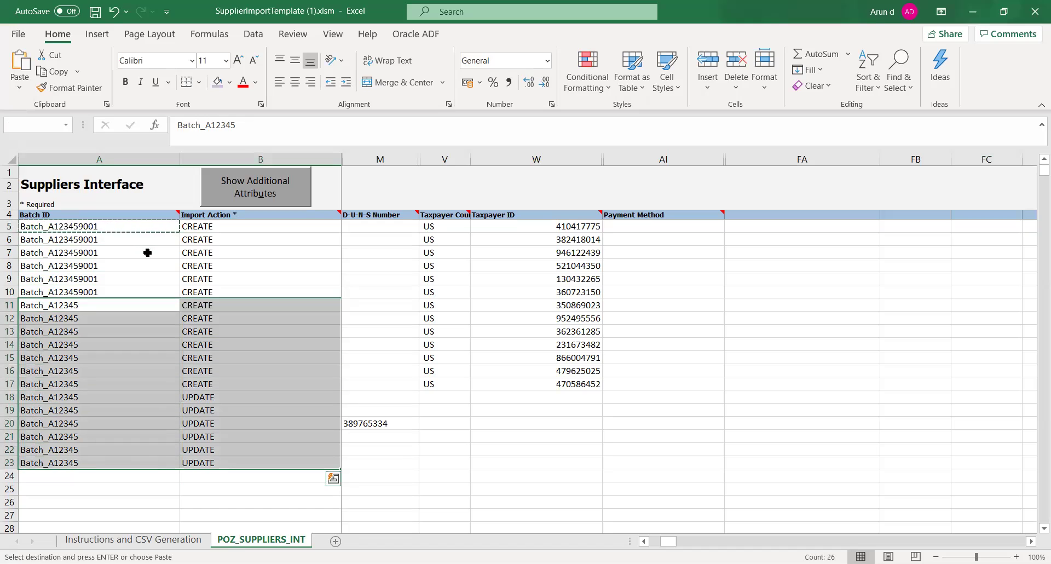
key(ctrl+shift+Right)
key(ctrl+shift+Right)
key(ctrl+shift+Right)
key(ctrl+shift+Right)
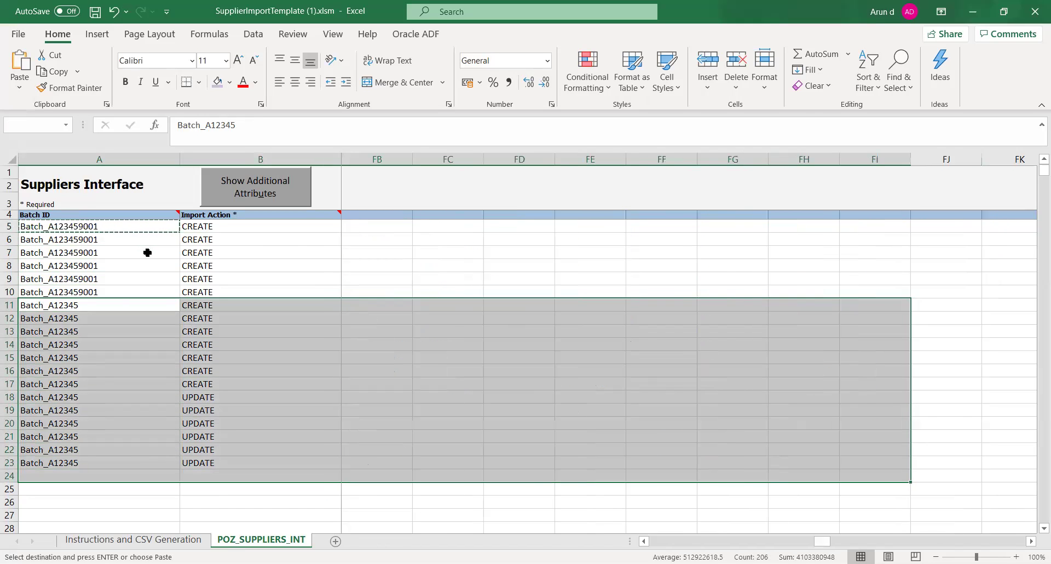
key(ctrl+shift+Right)
key(ctrl+shift+Right)
key(ctrl+shift+Right)
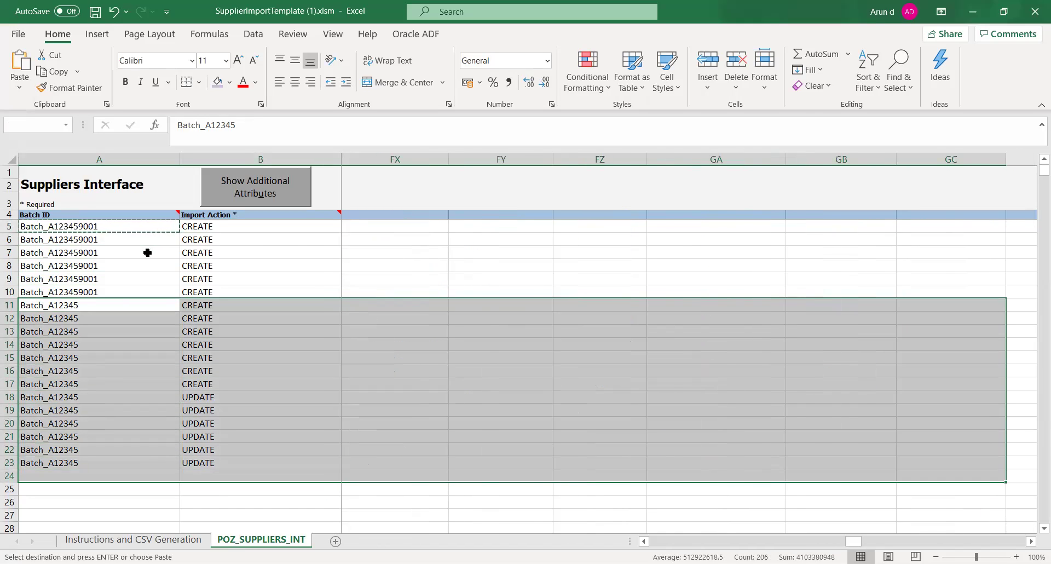
key(shift+Right)
key(shift+Right)
key(shift+Right)
key(shift+Right)
key(shift+Right)
key(shift+Right)
key(shift+Right)
key(shift+Right)
key(shift+Right)
key(shift+Right)
key(shift+Right)
key(shift+Right)
key(shift+Right)
key(shift+Right)
key(shift+Right)
key(shift+Right)
key(shift+Right)
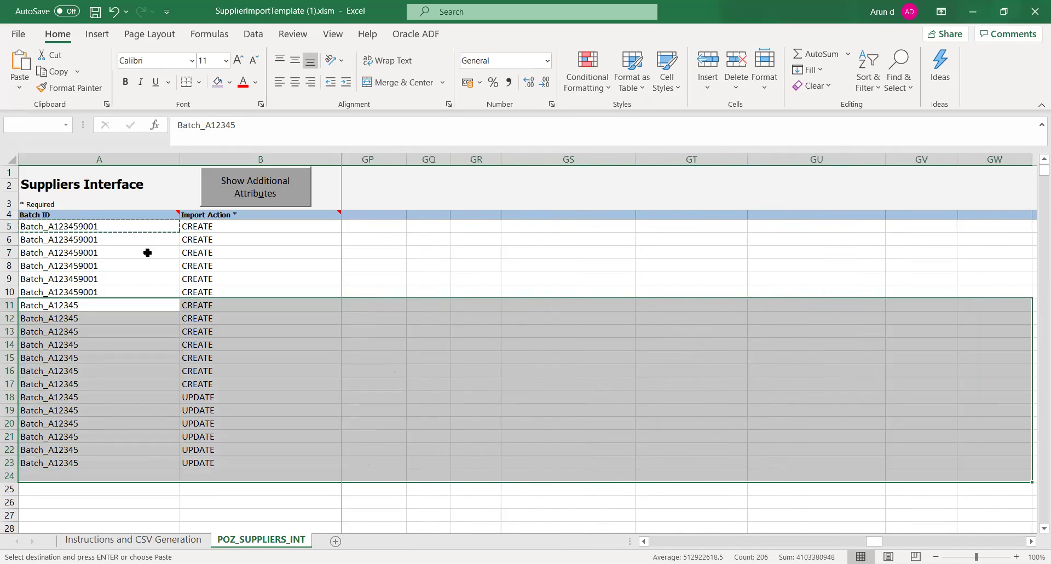
key(Delete)
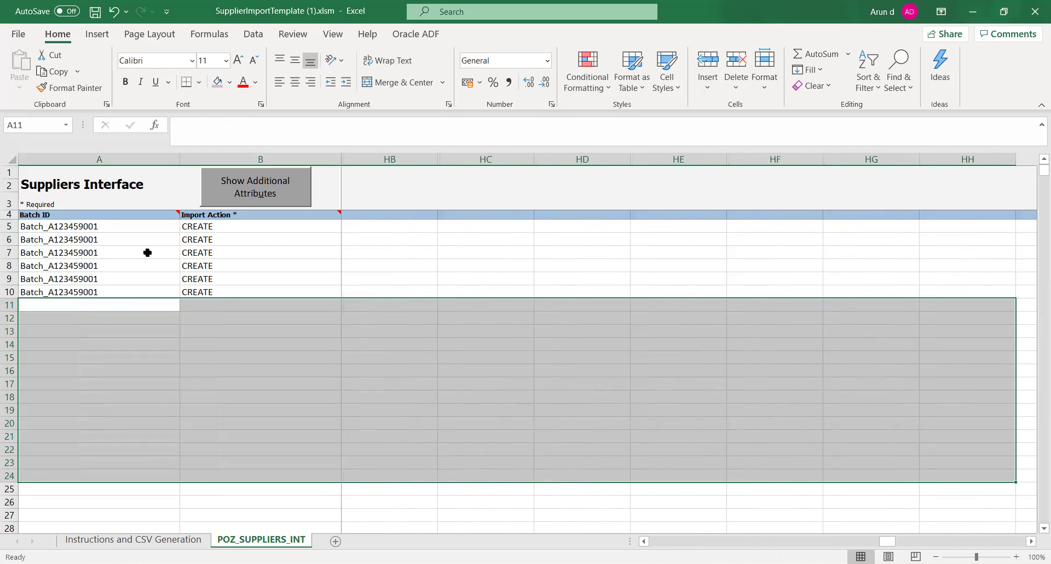
key(Left)
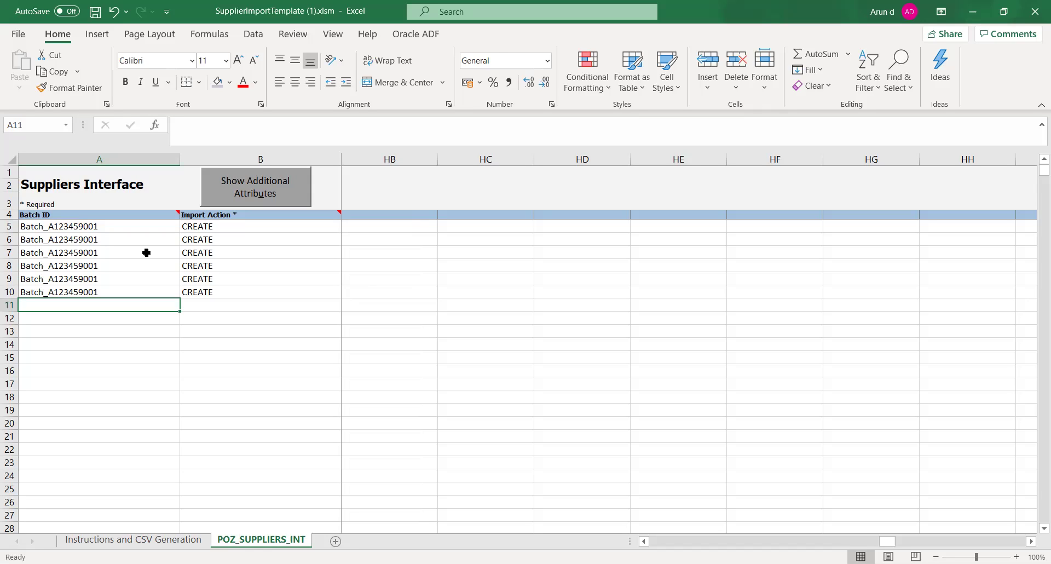
Step: Set the Supplier Name of the first supplier record in C5 to TATA_VENDOR_03_SUPPLIER
click(119, 225)
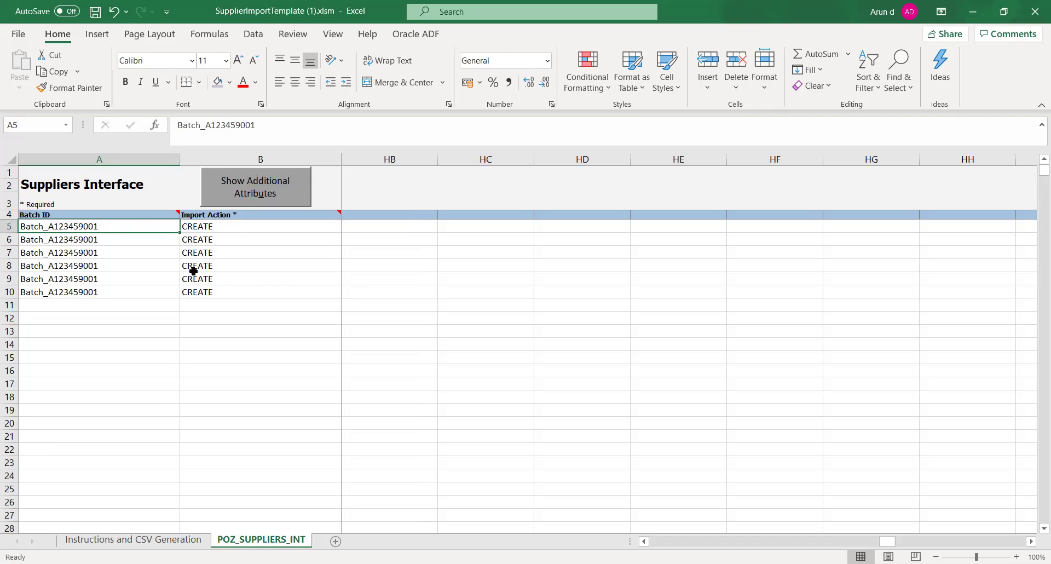
key(Right)
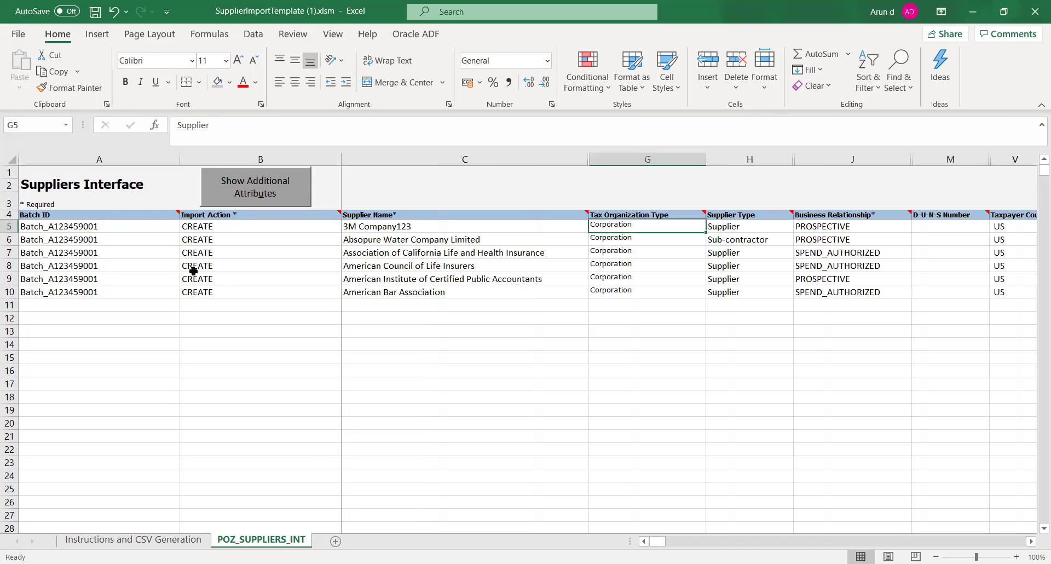
key(Right)
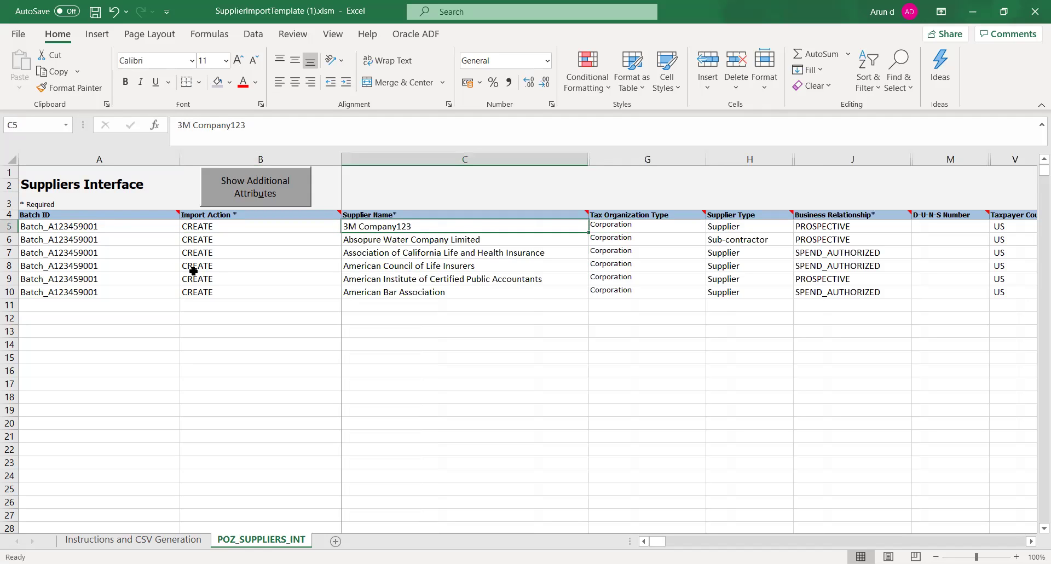
text(tata)
key(BackSpace)
key(BackSpace)
key(BackSpace)
key(BackSpace)
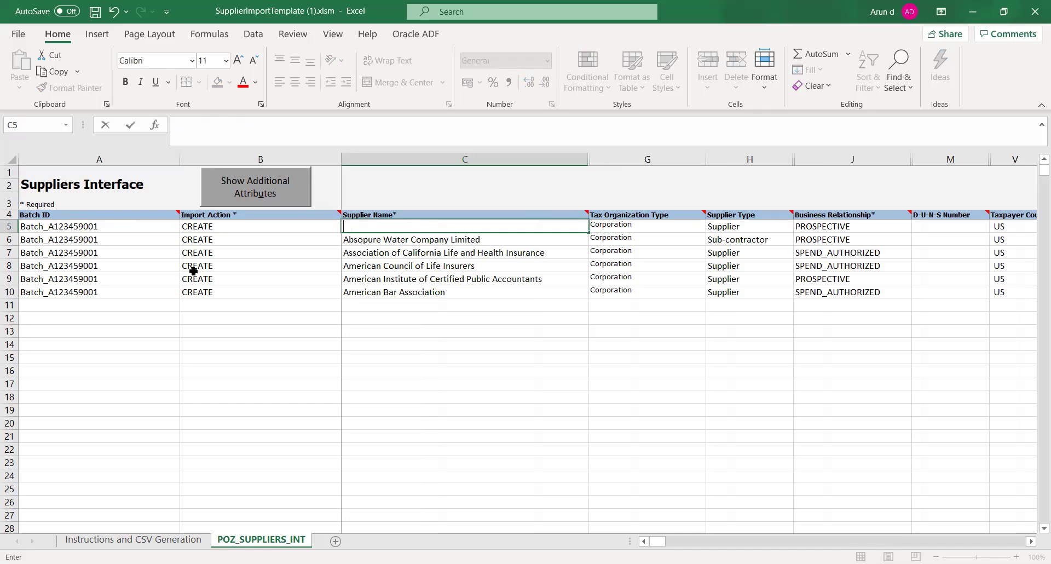
key(Right)
key(Left)
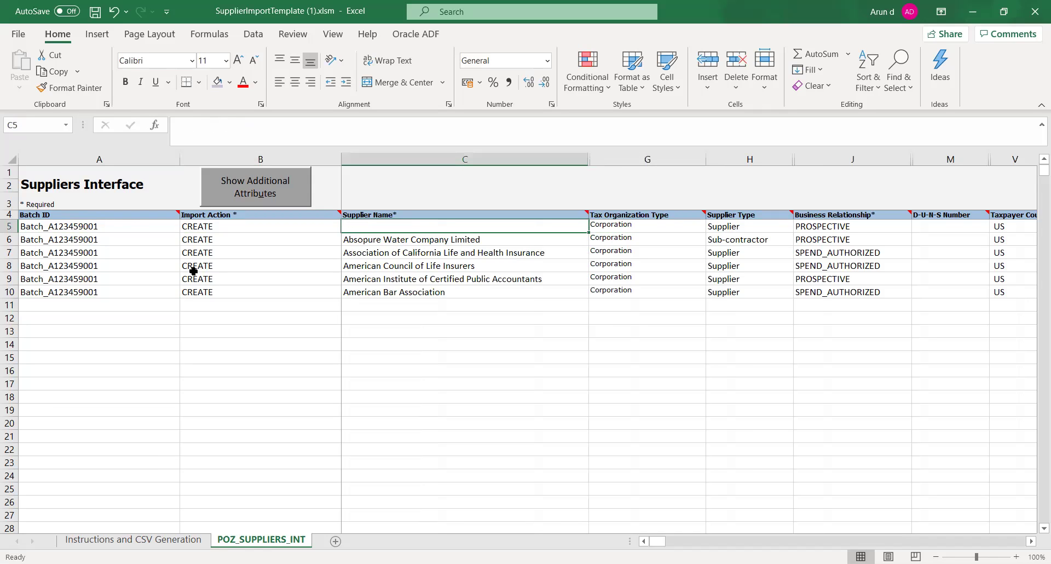
text(TATA)
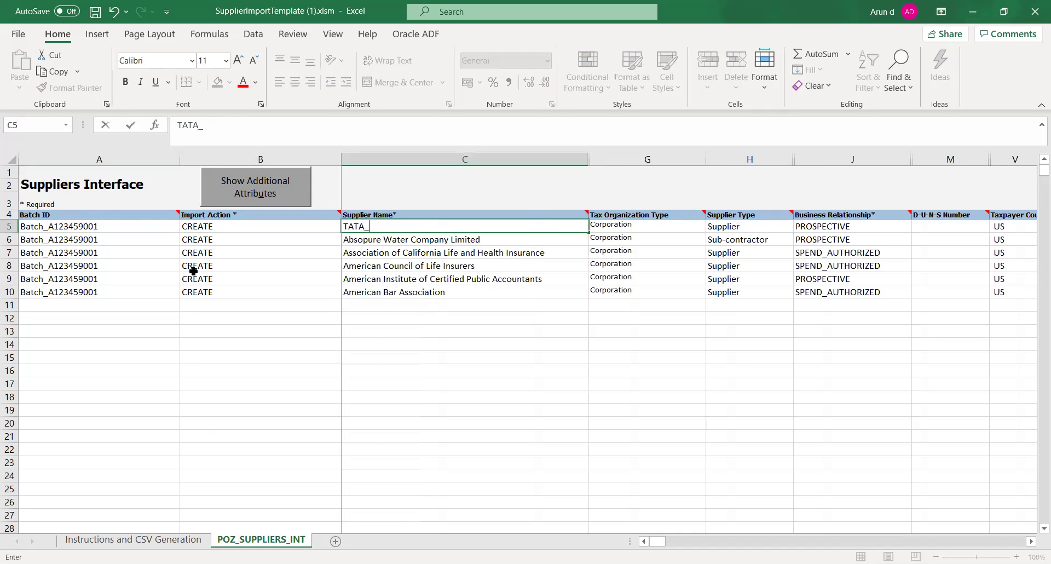
text(_VENDOR_03)
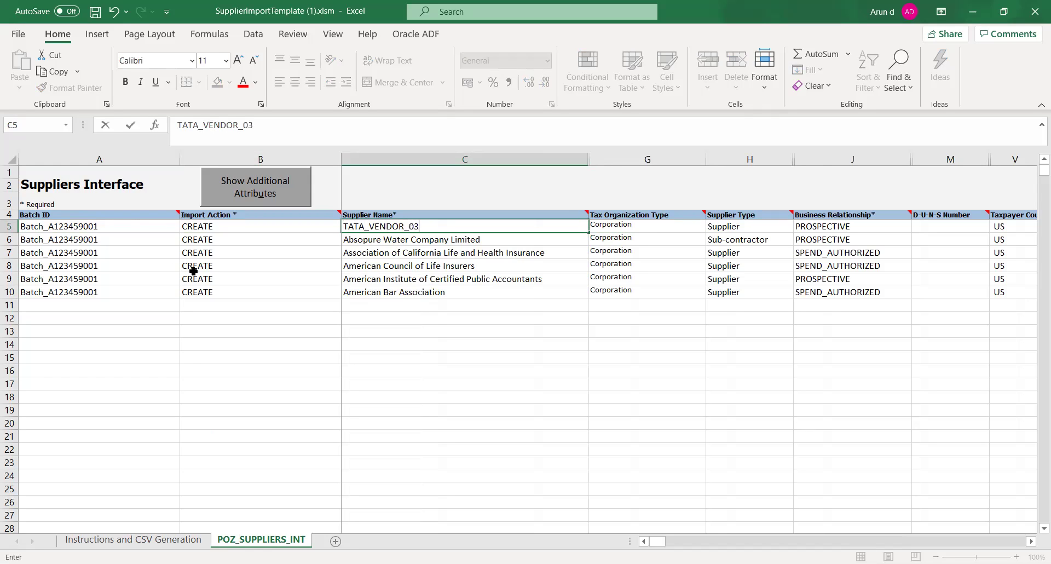
text(_SUPPLIER)
key(Tab)
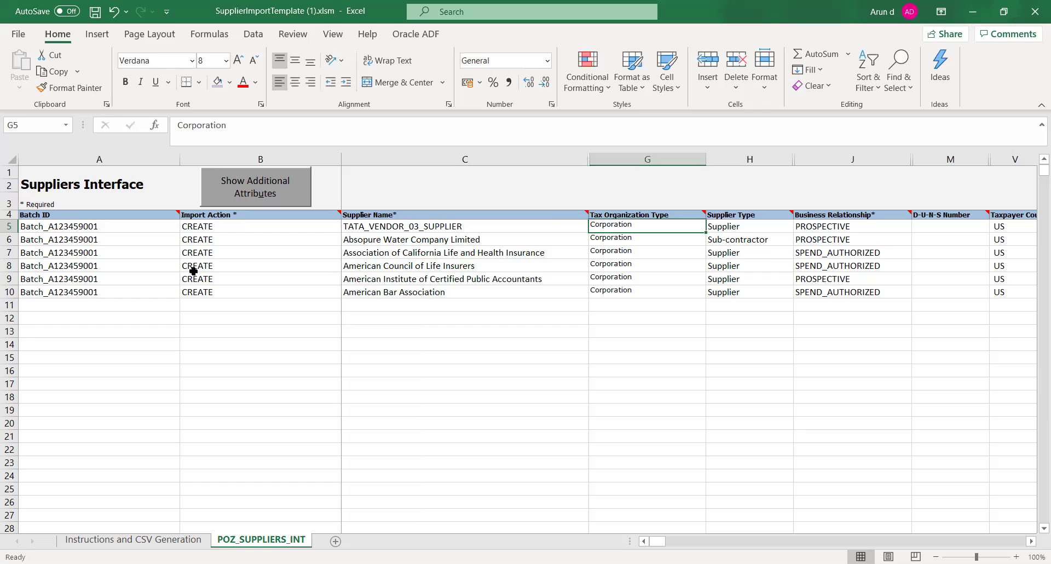
Step: Set the Business Relationship of the first supplier record in J5 to SPEND_AUTHORIZED
key(Tab)
key(Tab)
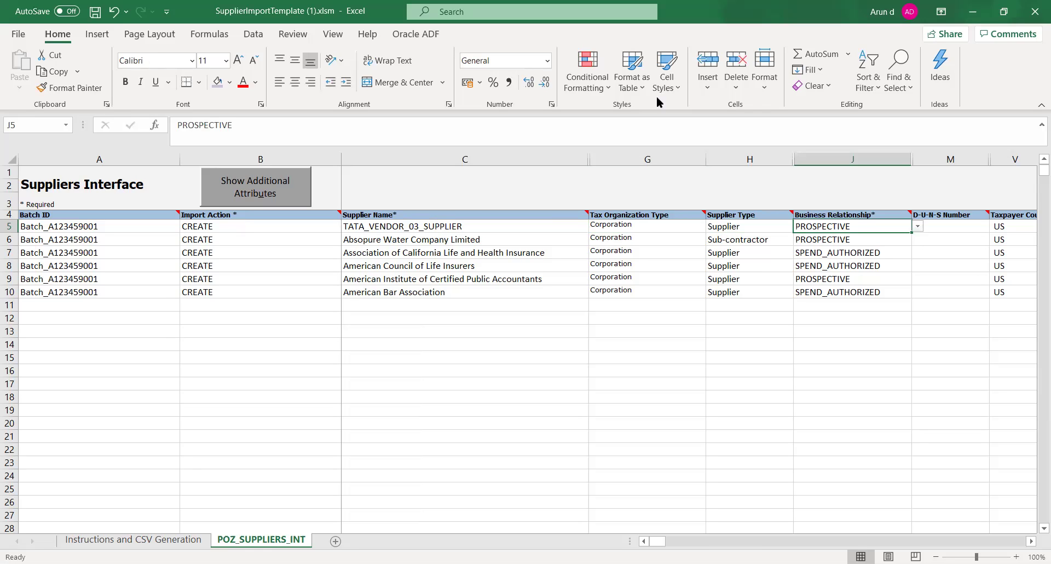
click(917, 226)
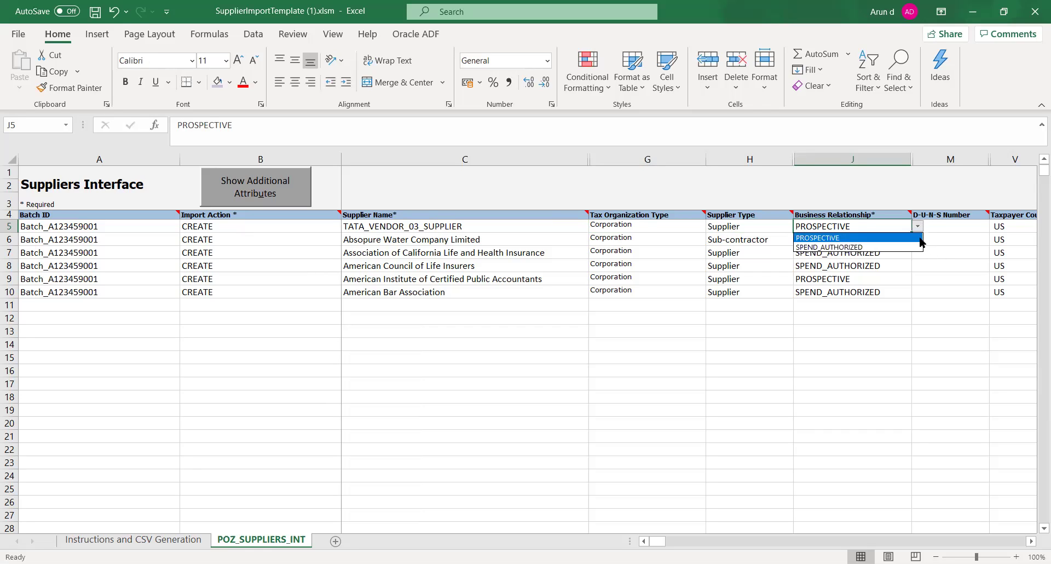
click(900, 248)
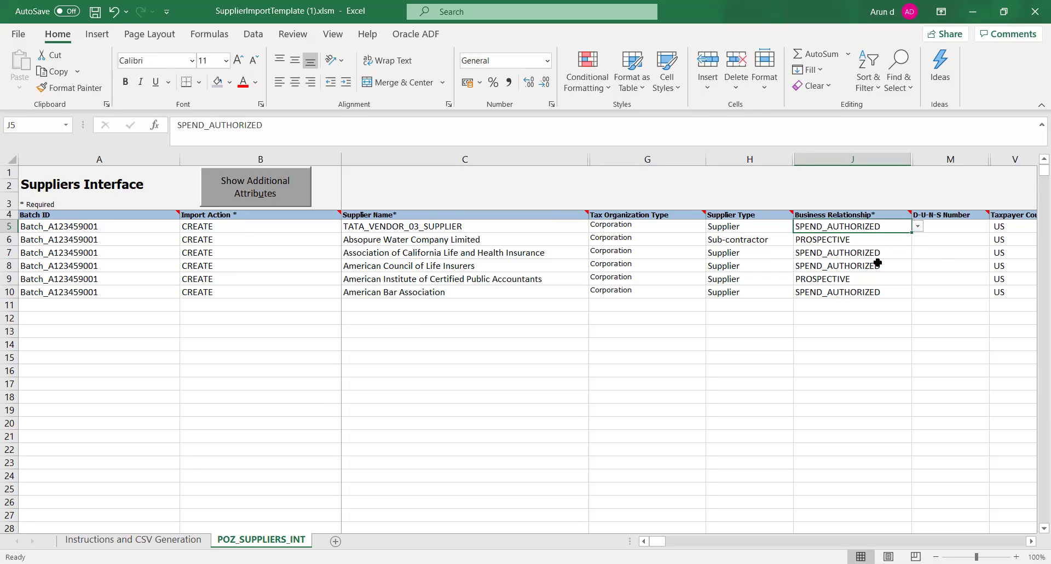
Step: Review the rest of the first supplier record, including the D-U-N-S Number, Taxpayer Country, Taxpayer ID and Payment Method columns
click(753, 227)
key(Right)
key(Right)
key(Right)
key(Right)
key(Right)
key(Left)
key(Right)
key(Right)
key(Right)
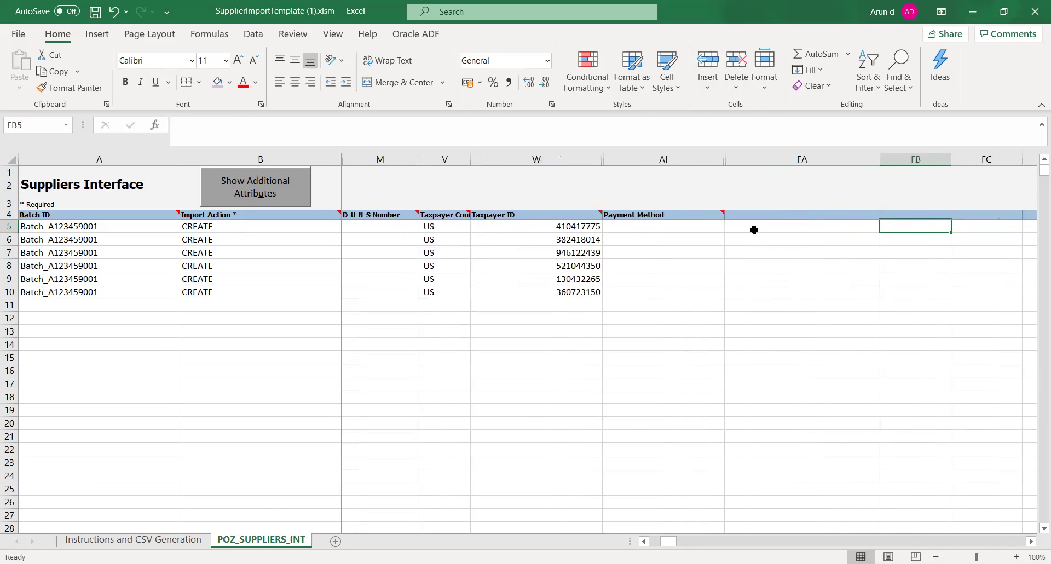
key(Right)
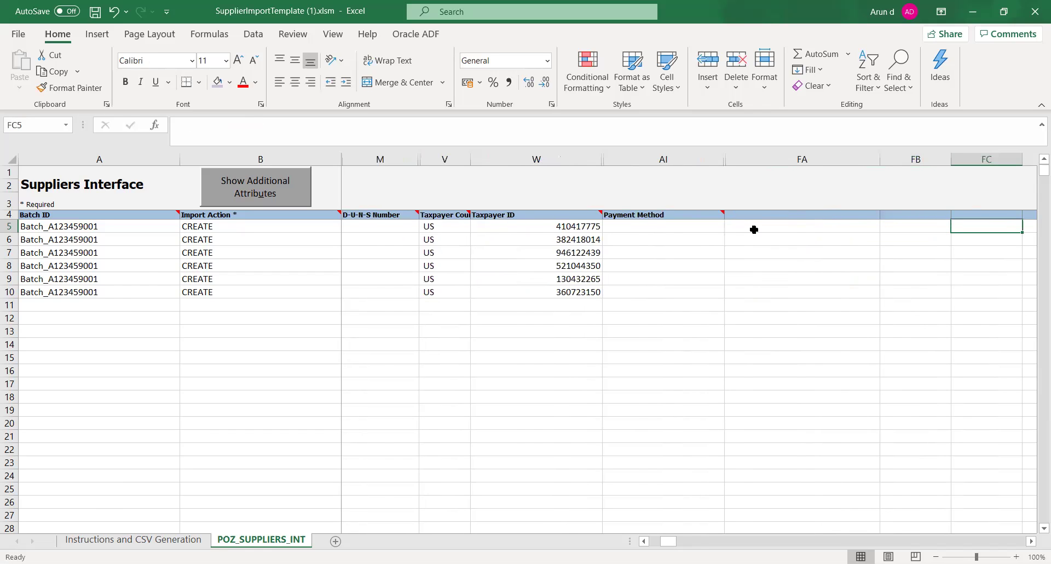
key(Right)
key(Right)
key(Right)
key(Right)
key(Right)
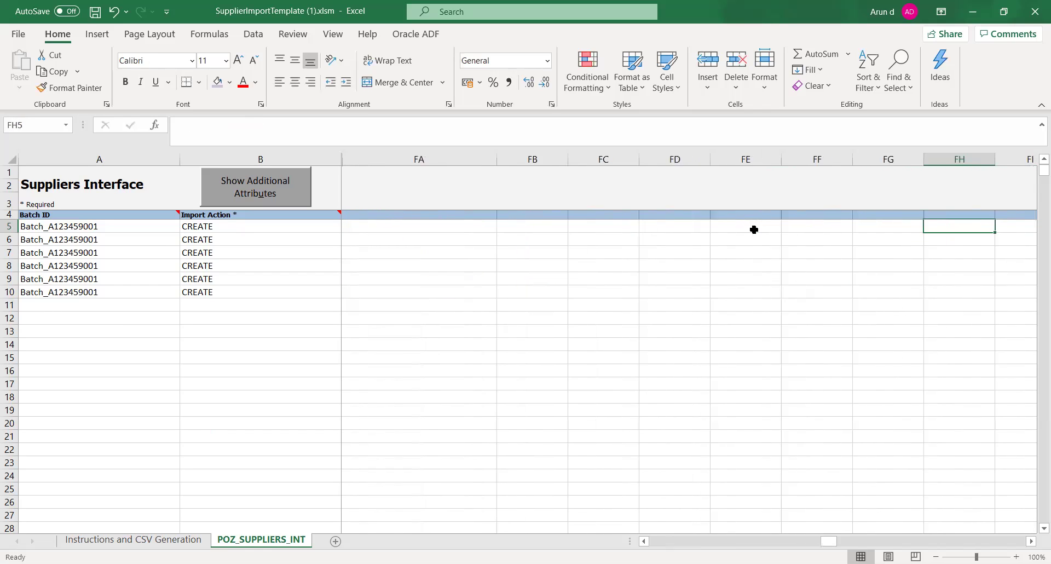
key(Left)
key(Left)
key(Left)
key(Left)
key(Left)
key(Left)
key(Left)
key(Left)
key(Left)
key(Left)
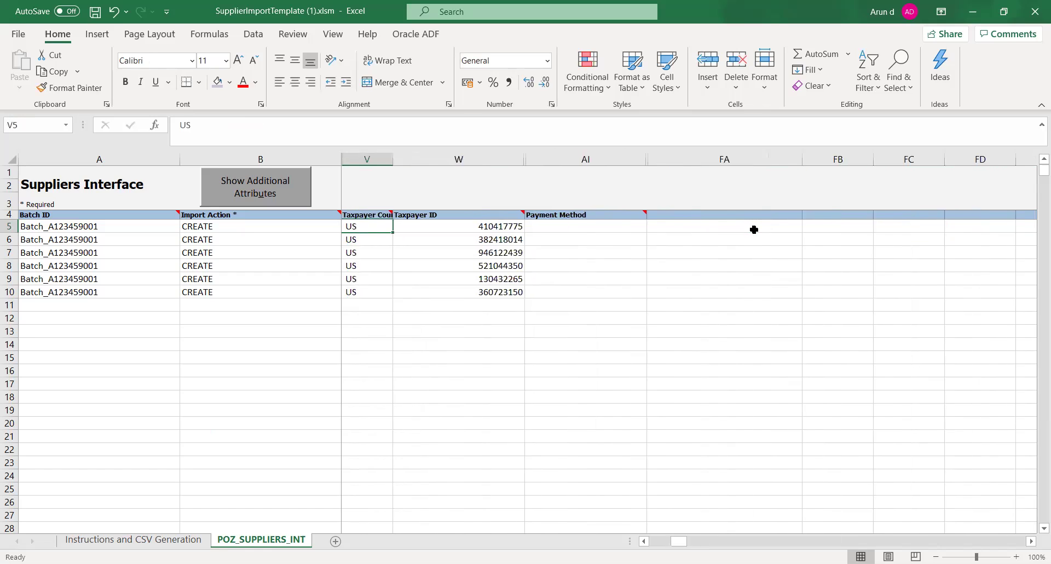
key(Left)
key(Right)
key(Right)
key(Left)
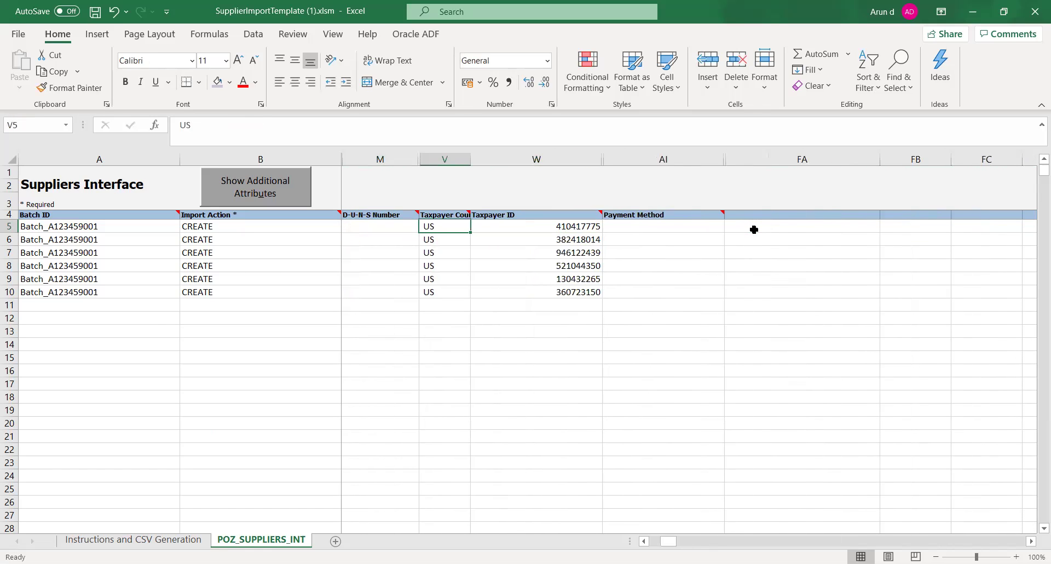
key(Left)
key(Left)
key(Left)
key(Left)
key(Left)
key(Left)
key(Left)
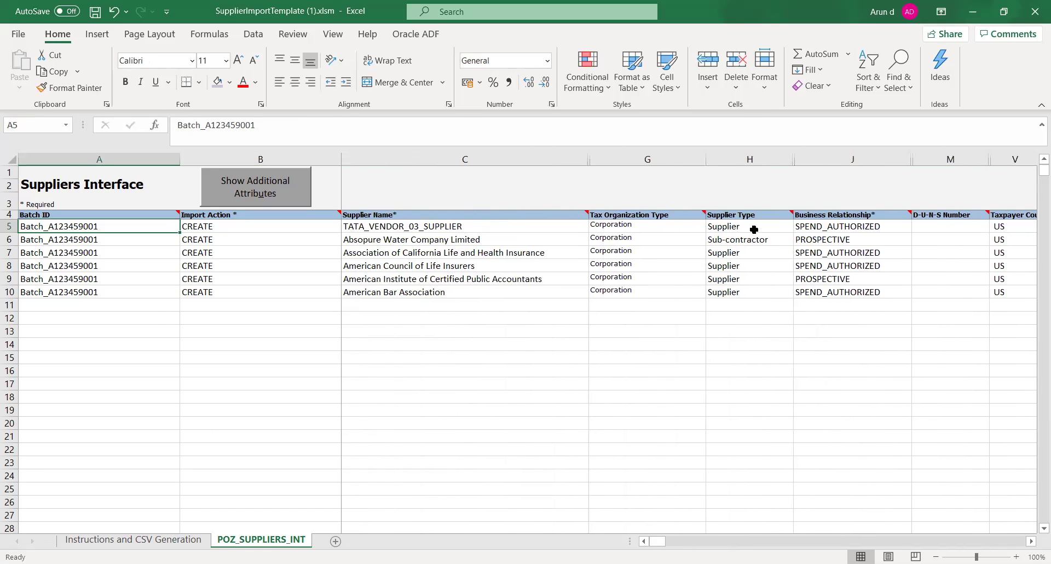
Step: Copy the Supplier Type value Supplier from the first record in H5 into the second record in H6
key(Right)
key(Right)
key(Down)
key(Right)
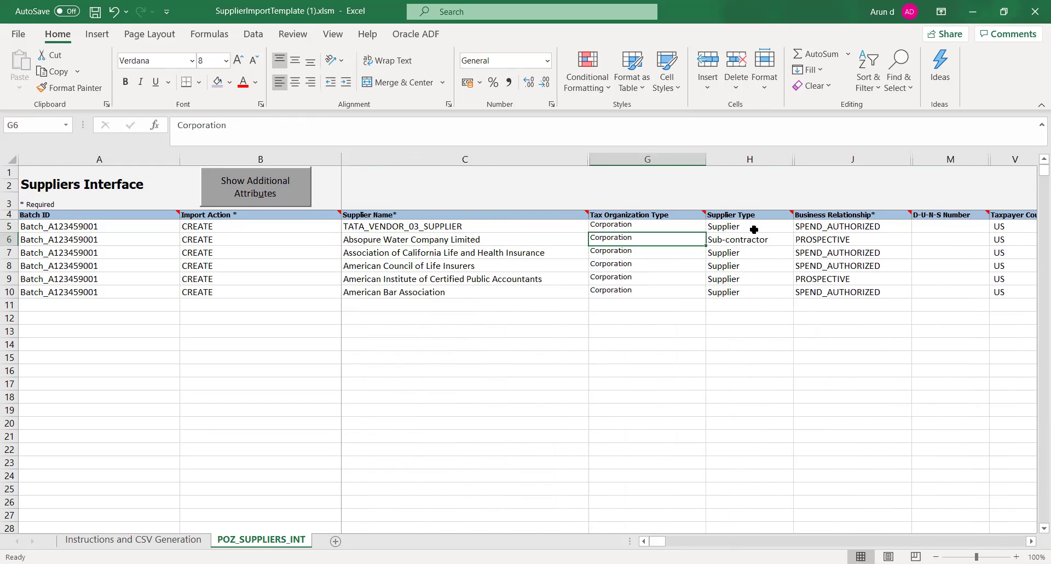
key(Right)
key(Up)
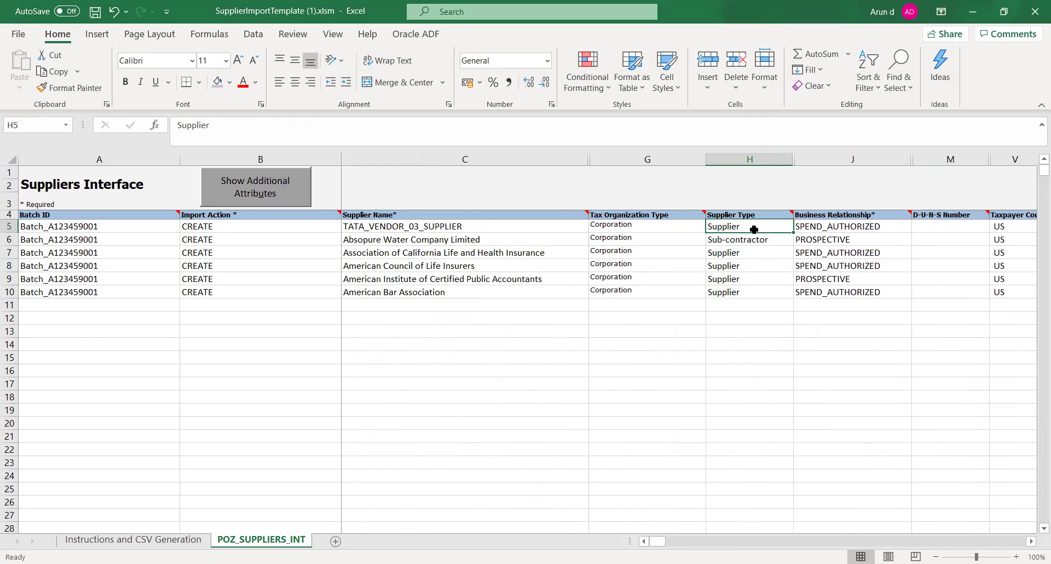
key(ctrl+c)
key(Down)
key(ctrl+v)
Step: Copy the Business Relationship SPEND_AUTHORIZED from J5 into the other five supplier records, J6 to J10
key(Right)
key(Up)
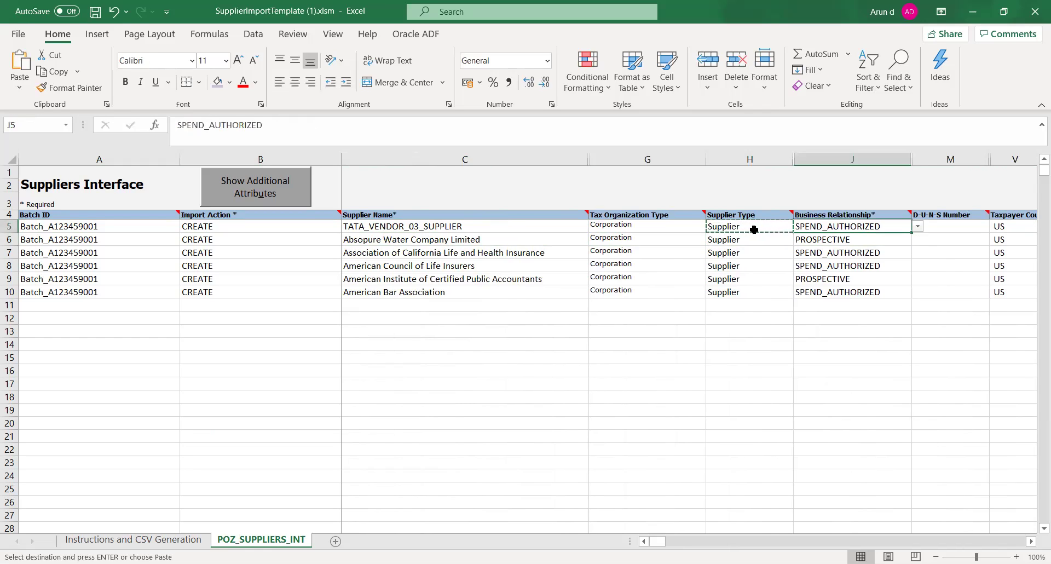
key(ctrl+c)
key(Down)
key(shift+Down)
key(shift+Down)
key(shift+Down)
key(shift+Down)
key(ctrl+v)
key(Tab)
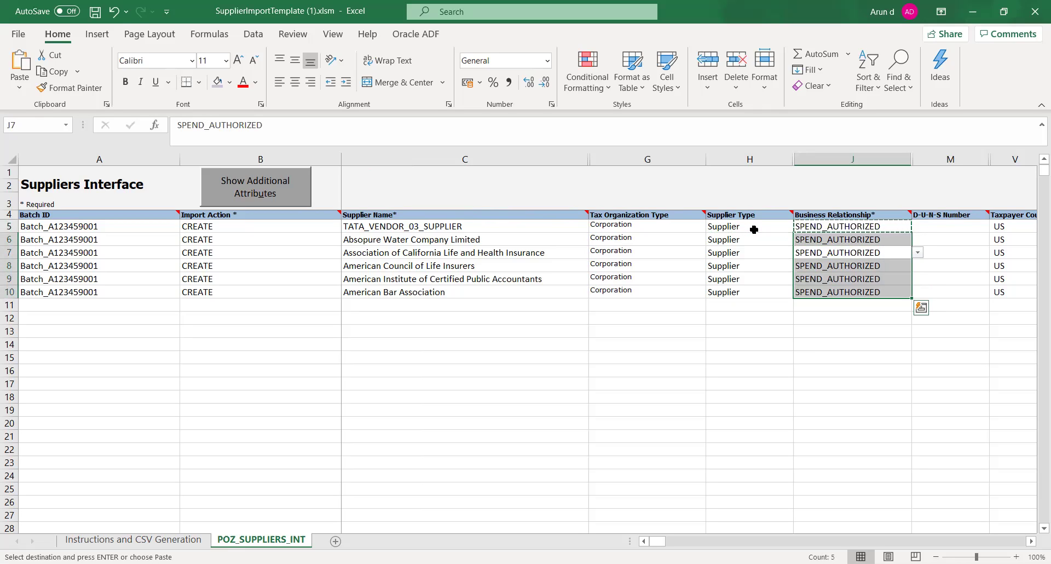
Step: Save the edited supplier import template workbook
key(ctrl+s)
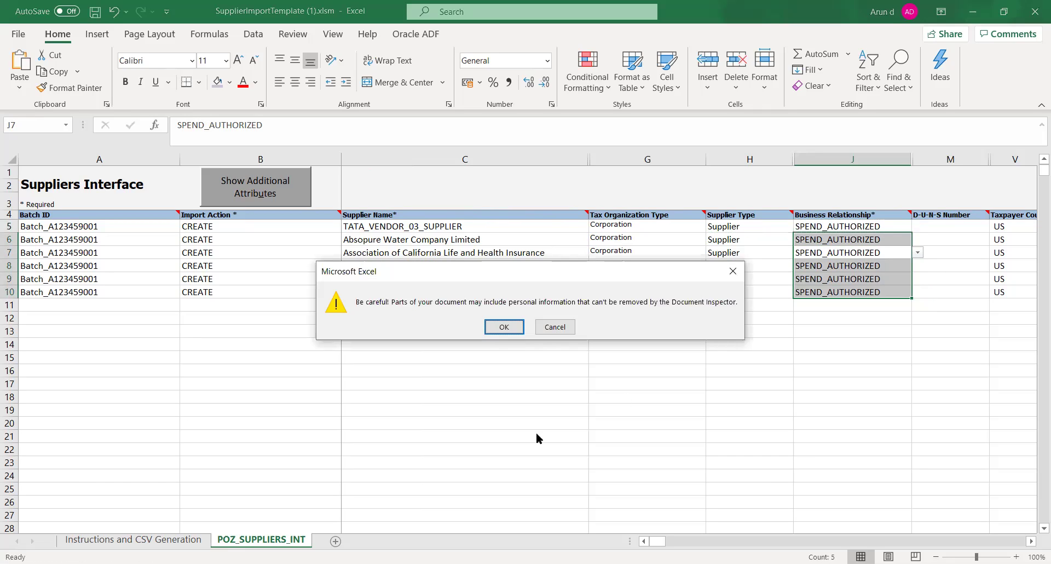
Step: Accept the personal-information warning to complete saving the workbook
click(500, 327)
click(727, 317)
click(929, 250)
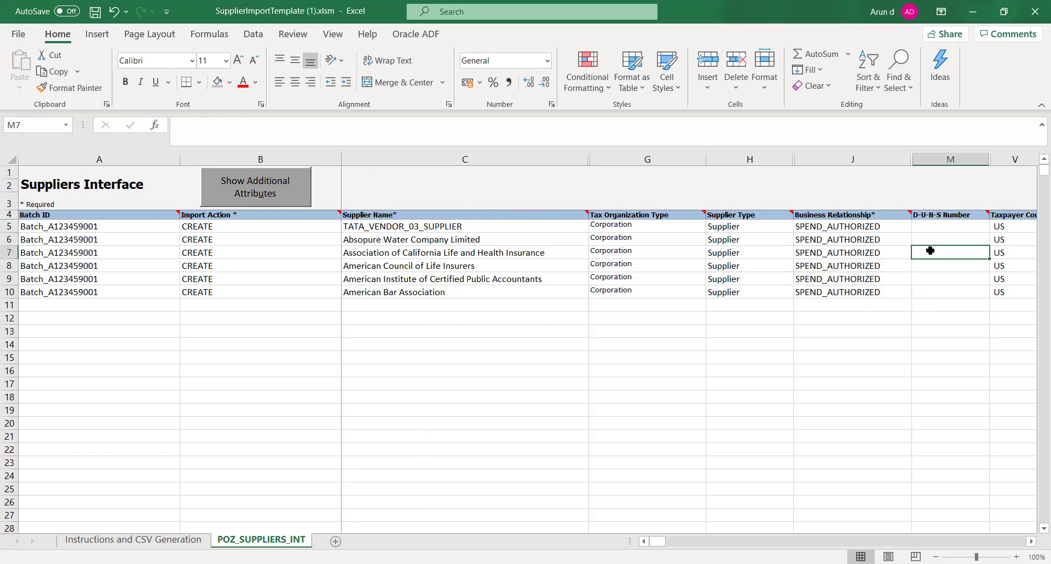
Step: Review the supplier interface columns along row 7, from D-U-N-S Number past Payment Method and back to Import Action
key(Right)
key(Right)
key(Right)
key(Right)
key(Right)
key(Right)
key(Right)
key(Right)
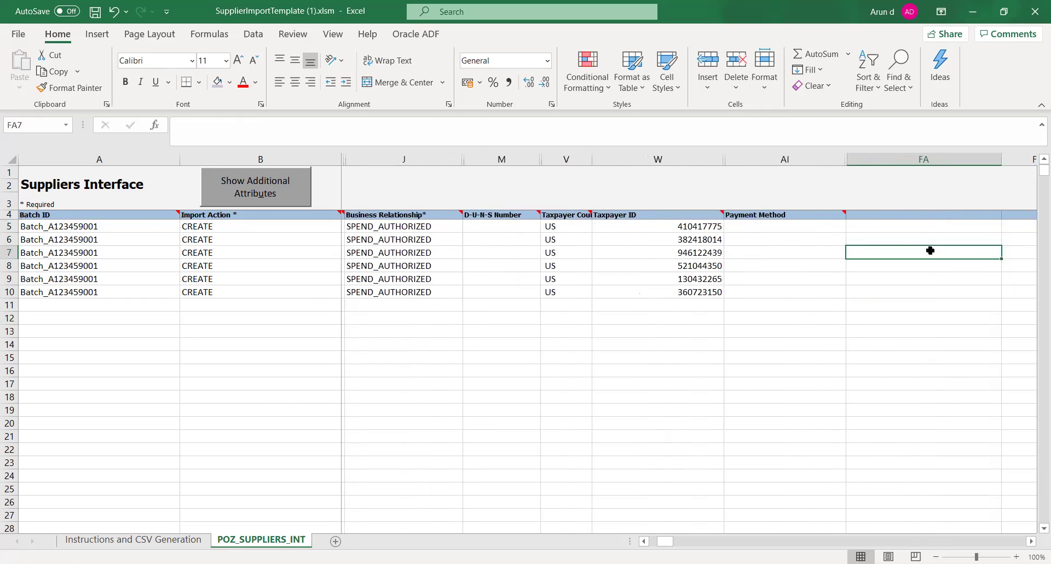
key(Left)
key(Left)
key(Left)
key(Left)
key(Left)
key(Left)
key(Left)
key(Left)
key(Left)
key(Left)
key(Left)
key(Left)
key(Left)
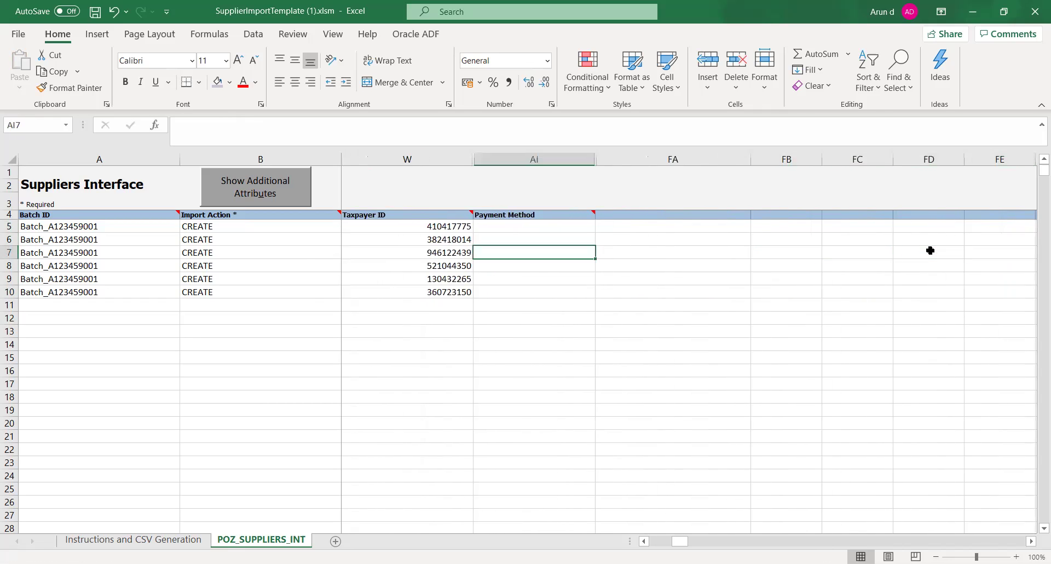
Step: Replace the supplier name in cell C6 with TATA_VENDOR_33_AUTO
key(Left)
key(Right)
key(Right)
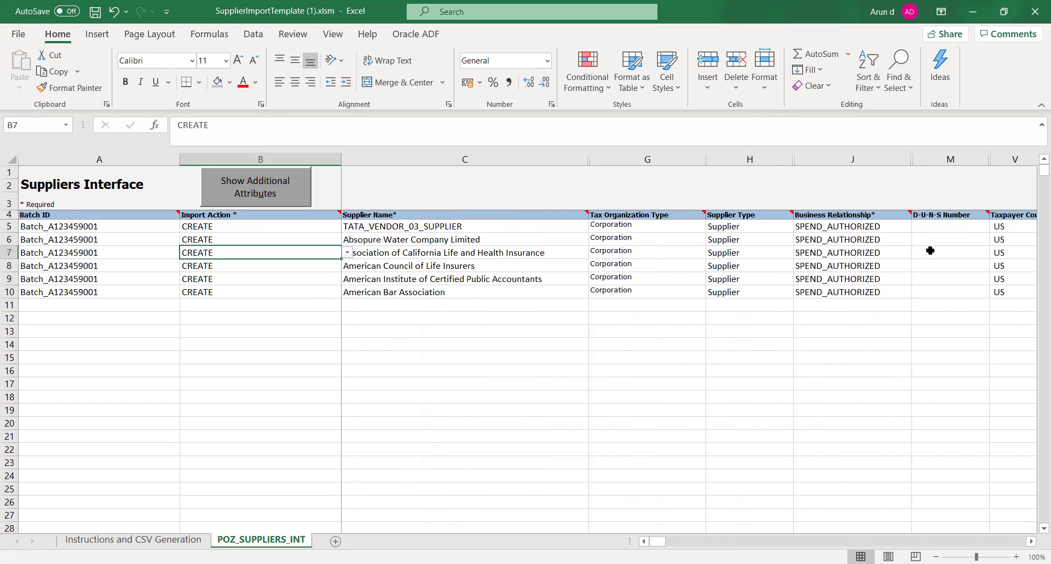
key(Up)
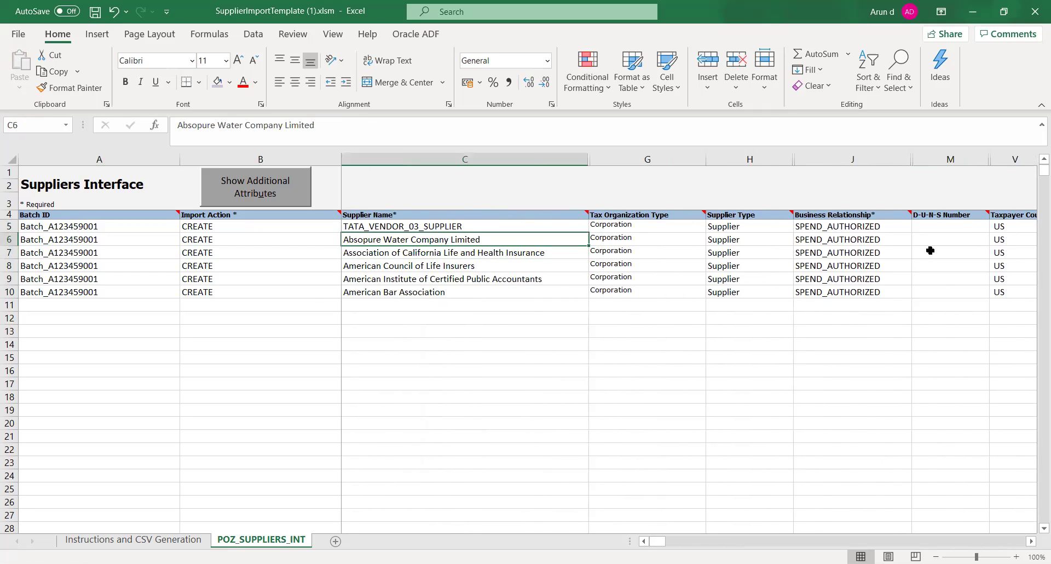
text(TATA)
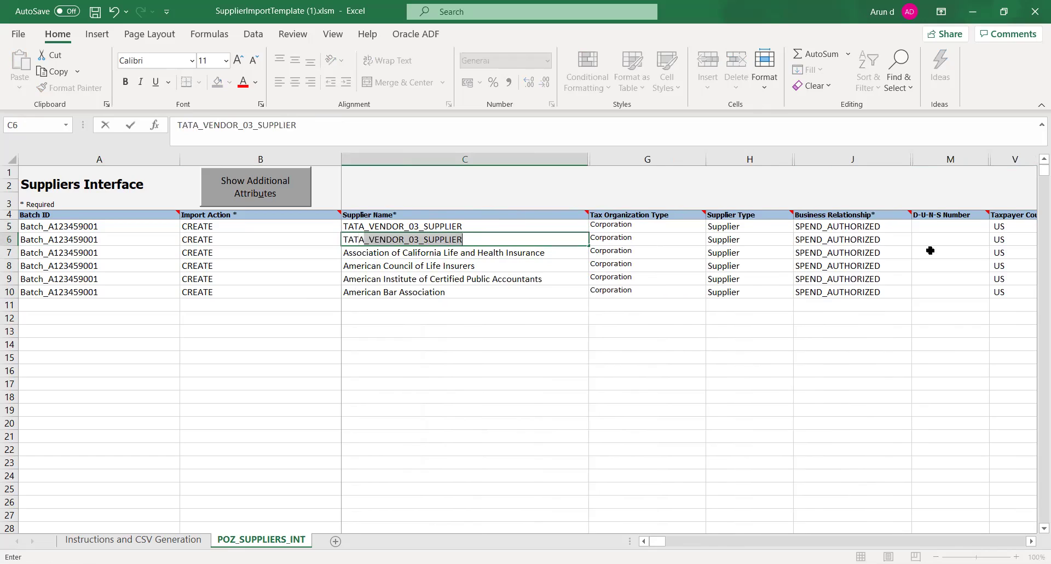
text(_VENDOR)
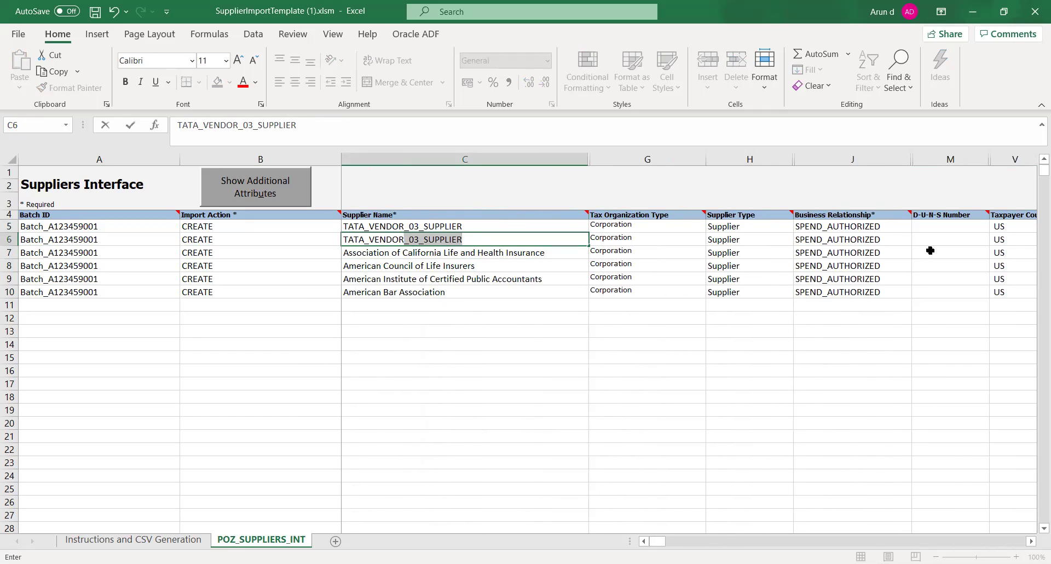
text(_33)
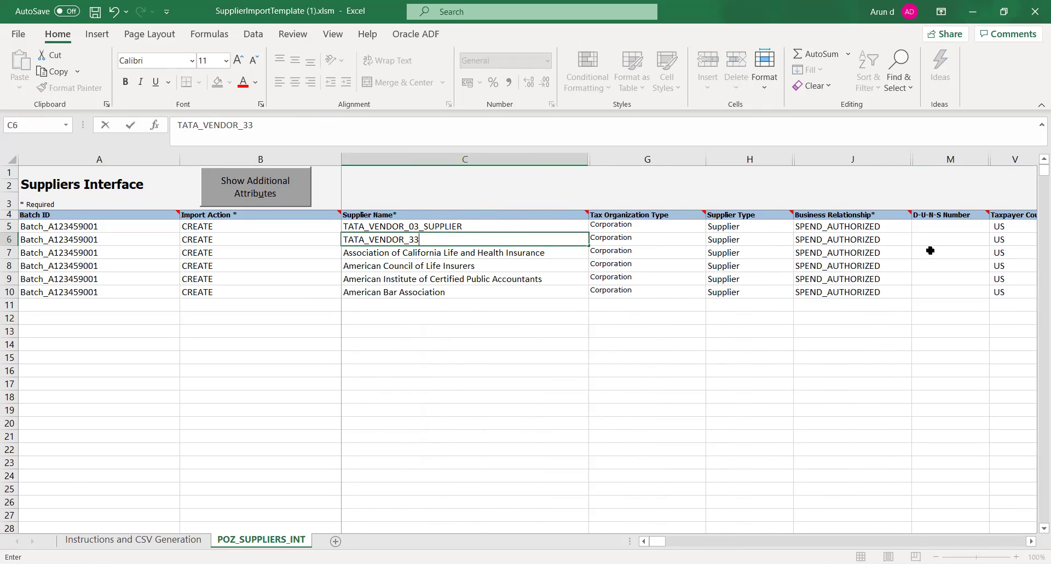
text(_AUTO)
key(Tab)
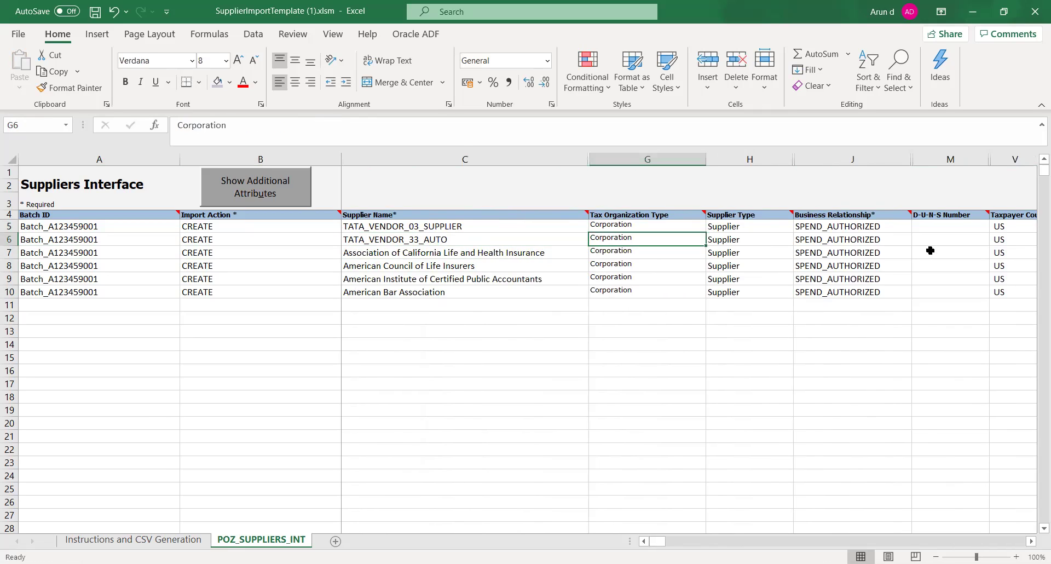
Step: Replace the supplier name in cell C7 with TATA_VENDOR_01_STEEL
key(Return)
text(TA)
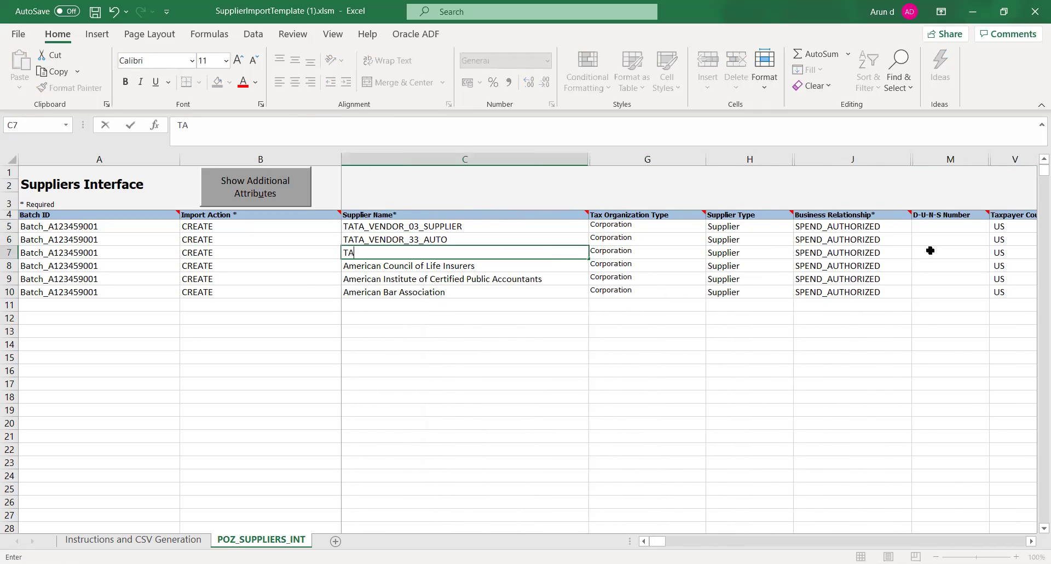
text(TA_VENDOR_)
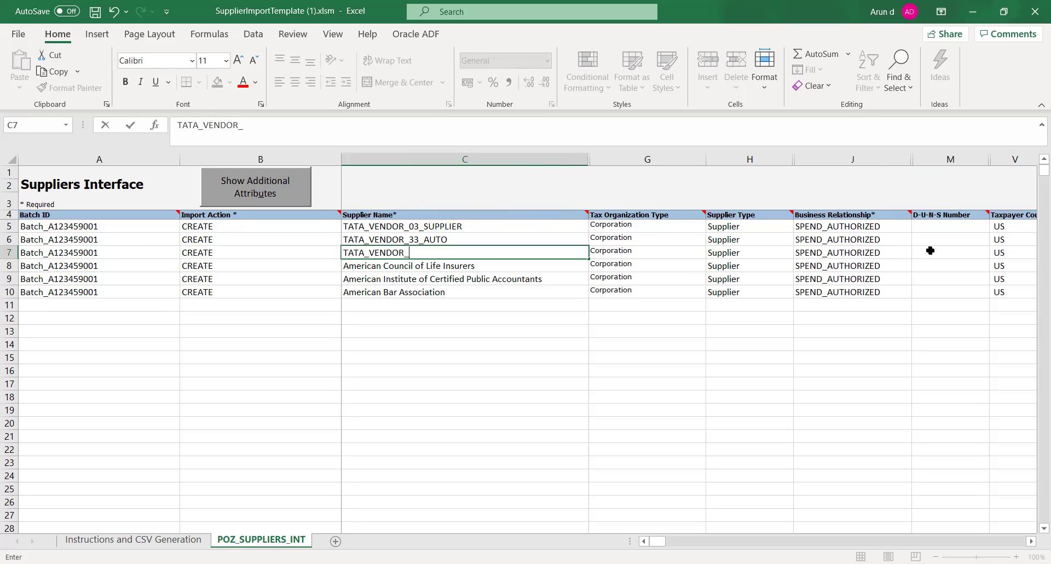
text(01_STEEL)
key(Return)
Step: Replace the supplier name in cell C8 with TATA_VENDOR_02_CONSULTANCY
text(TATA)
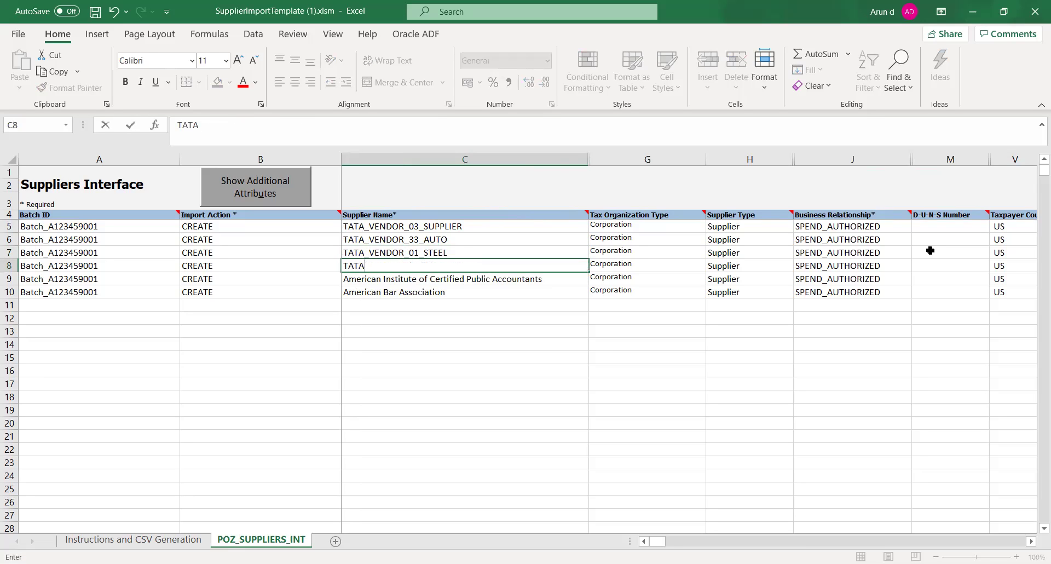
text(_VENDOR_02_CO)
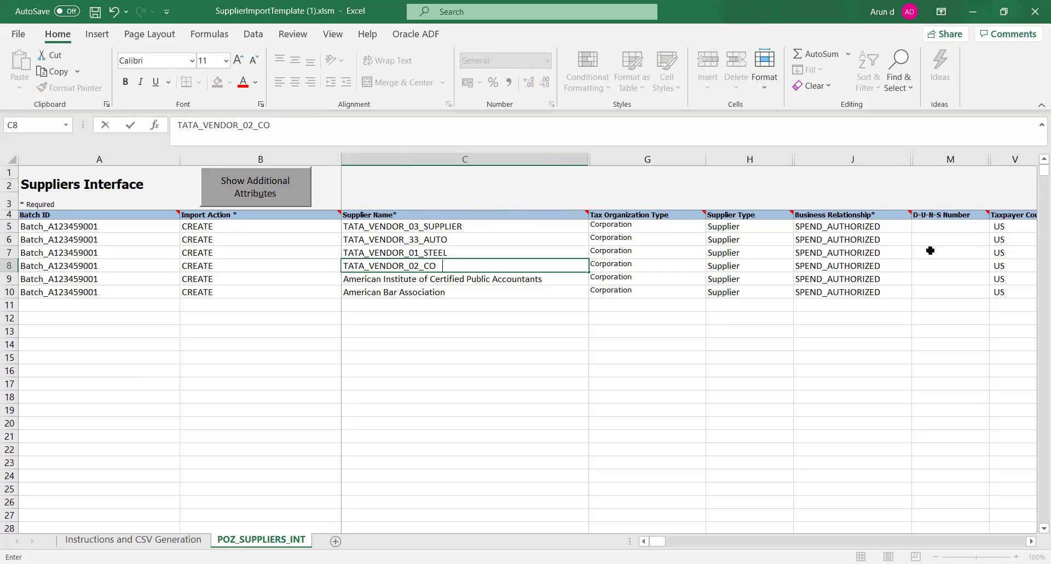
text(NSULTANCY)
key(Return)
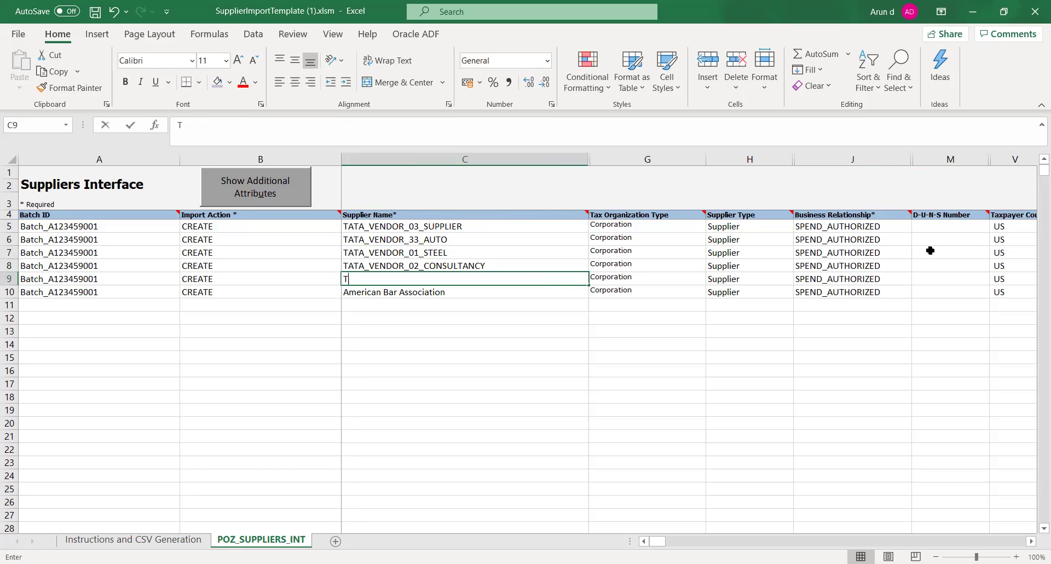
Step: Replace the supplier name in cell C9 with TATA_VENDOR_04_INSURANCE
text(TATA_VENDOR_03)
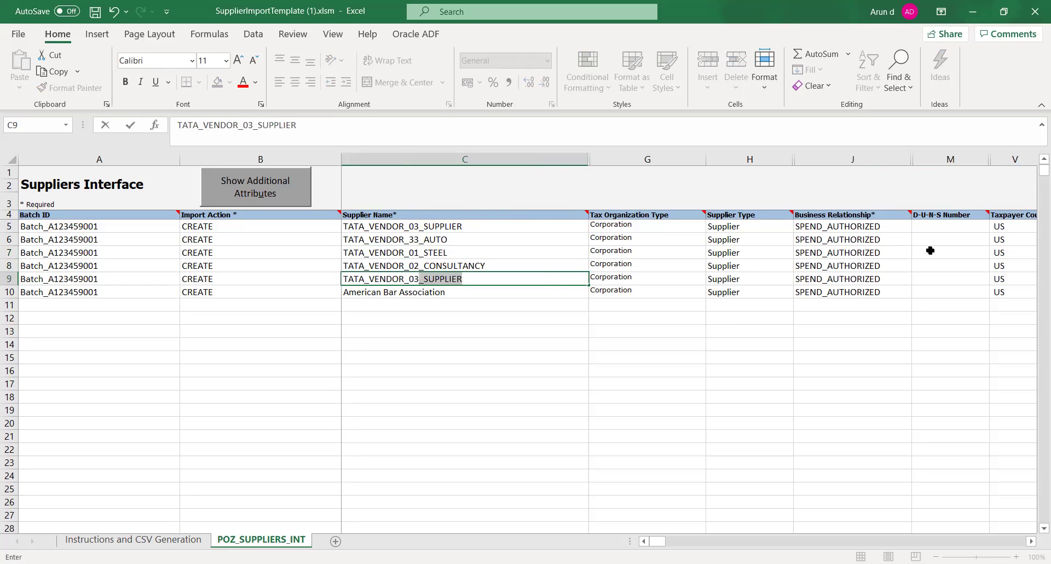
key(BackSpace)
key(BackSpace)
key(BackSpace)
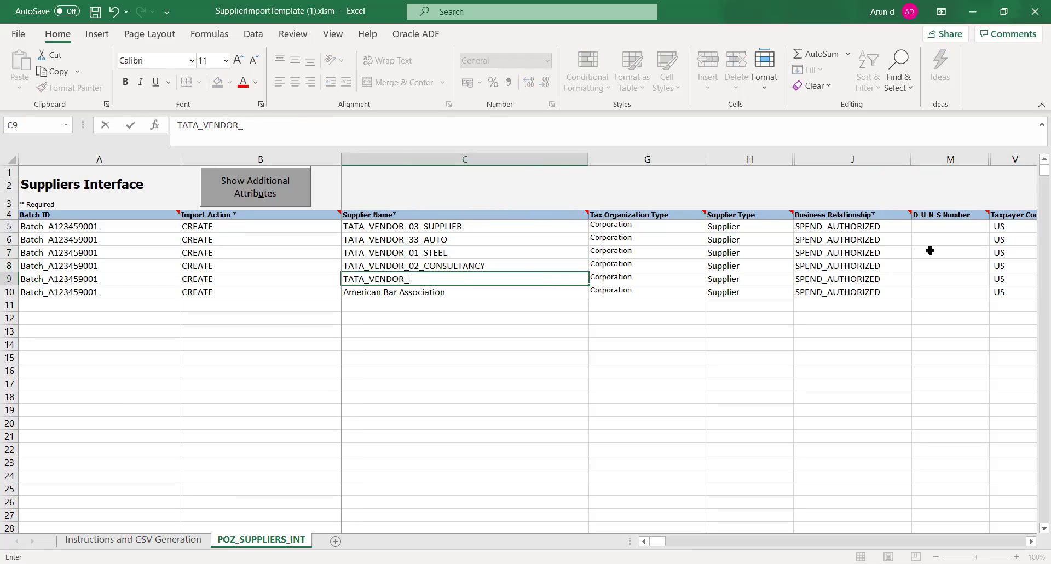
text(04_INSURANCE)
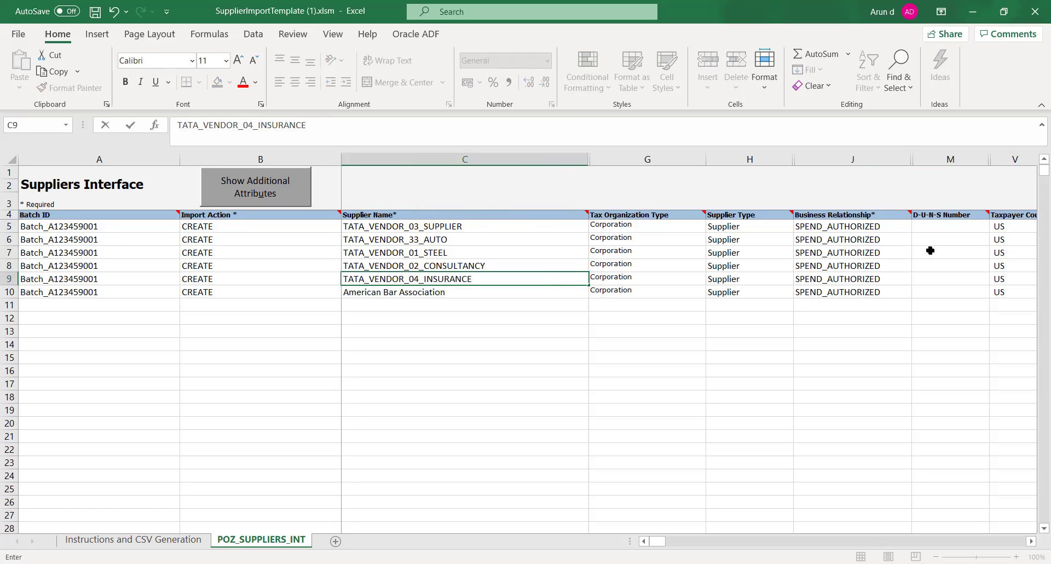
key(Return)
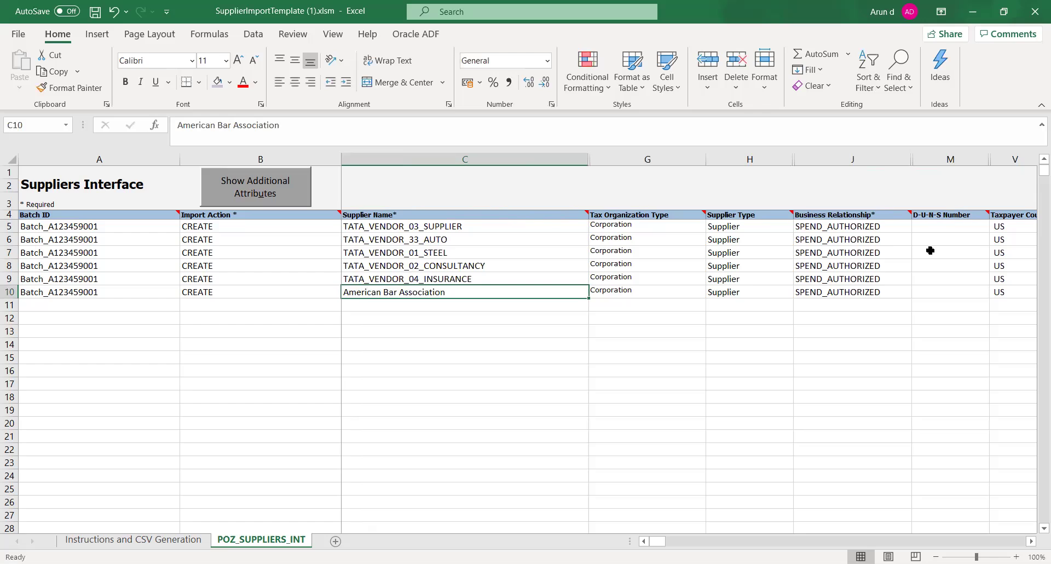
Step: Replace the supplier name in cell C10 with TATA_VENDOR_05_BANKING and save the workbook, accepting the personal-information warning
text(TATA_VENDOR)
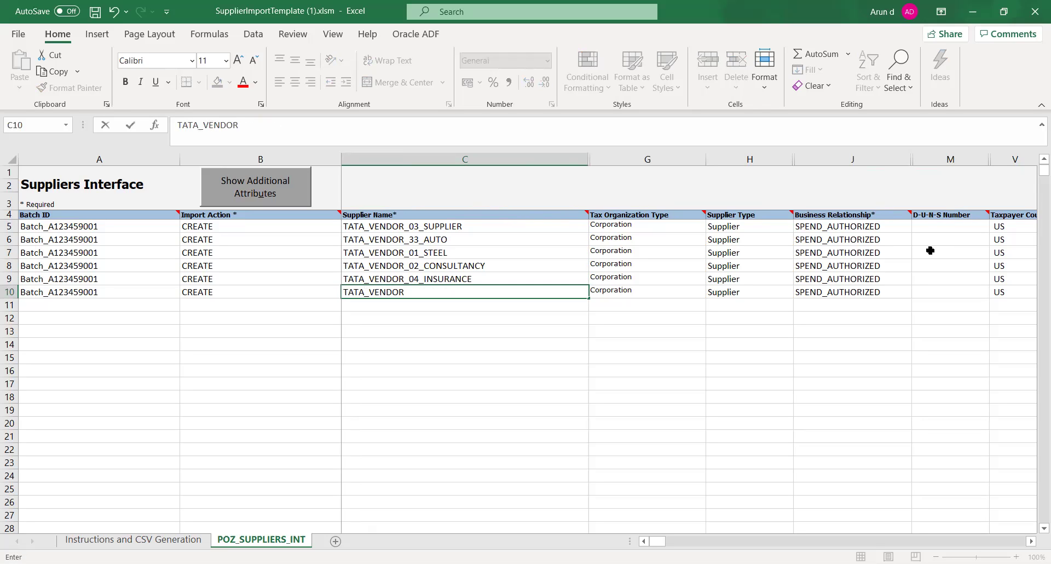
text(_05_BANKING)
key(Tab)
key(Tab)
key(Tab)
key(Tab)
key(ctrl+s)
key(Return)
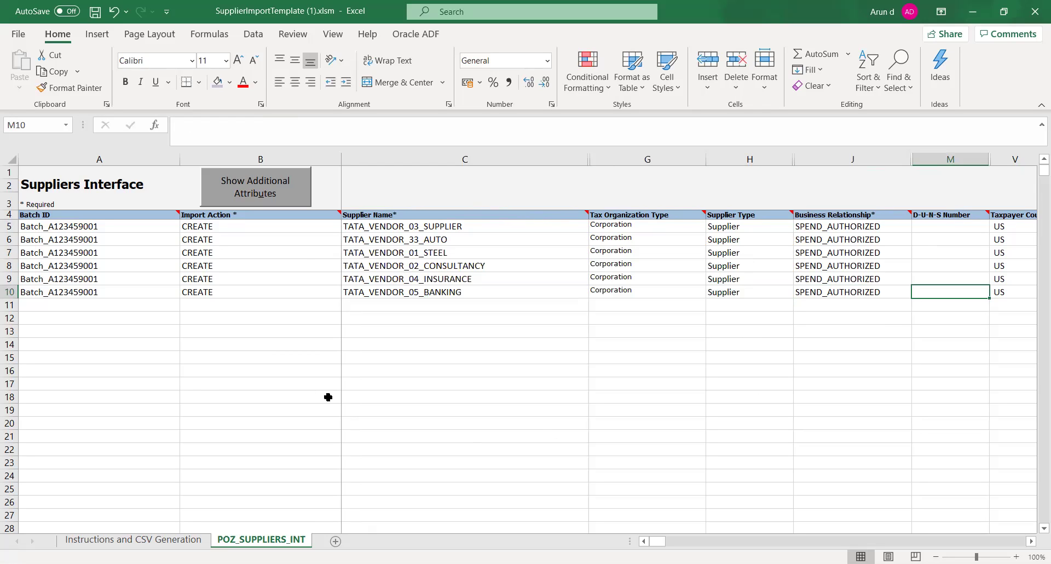
Step: Start the CSV generation from the instructions sheet and create and open a new default-named folder inside TATA VENDOR for the output
click(225, 342)
click(153, 540)
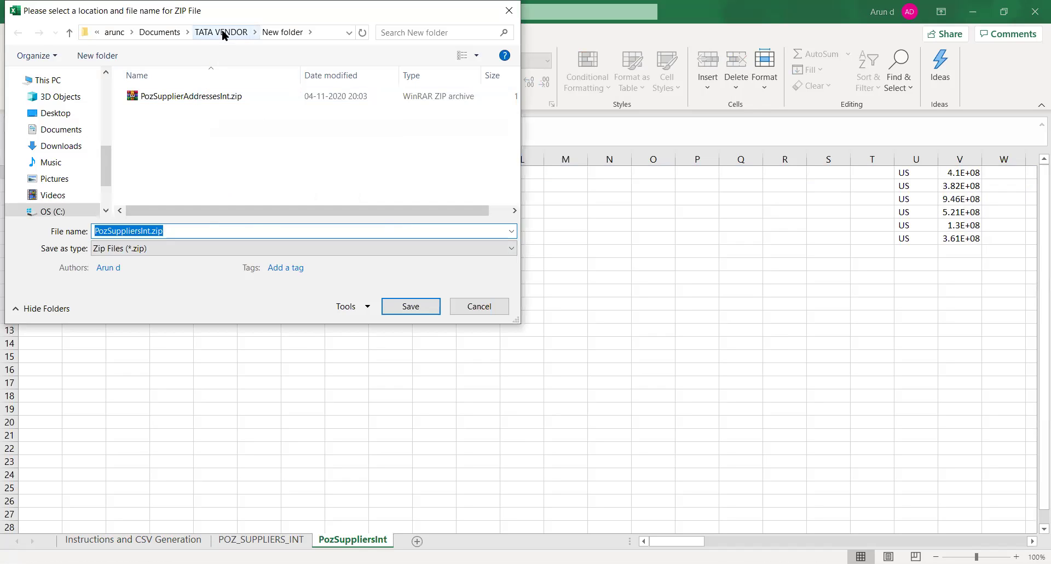
click(225, 35)
right_click(199, 156)
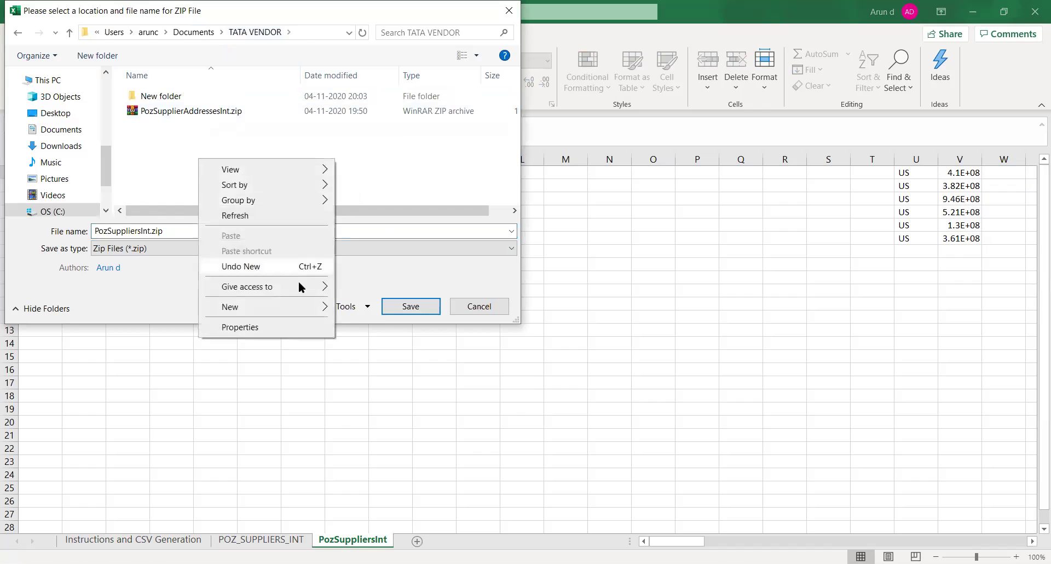
mouse_move(294, 305)
click(361, 305)
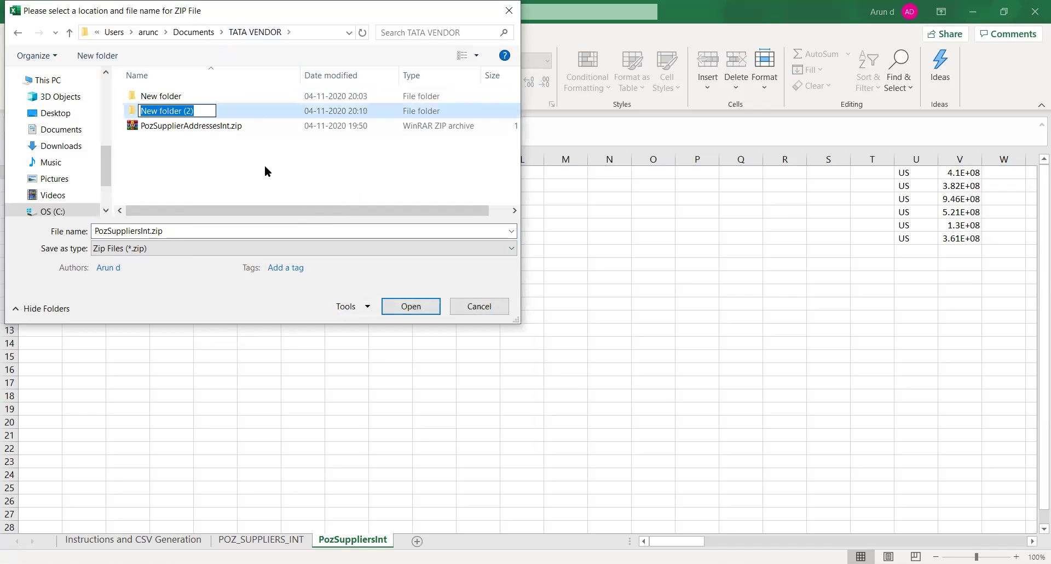
key(Return)
key(Return)
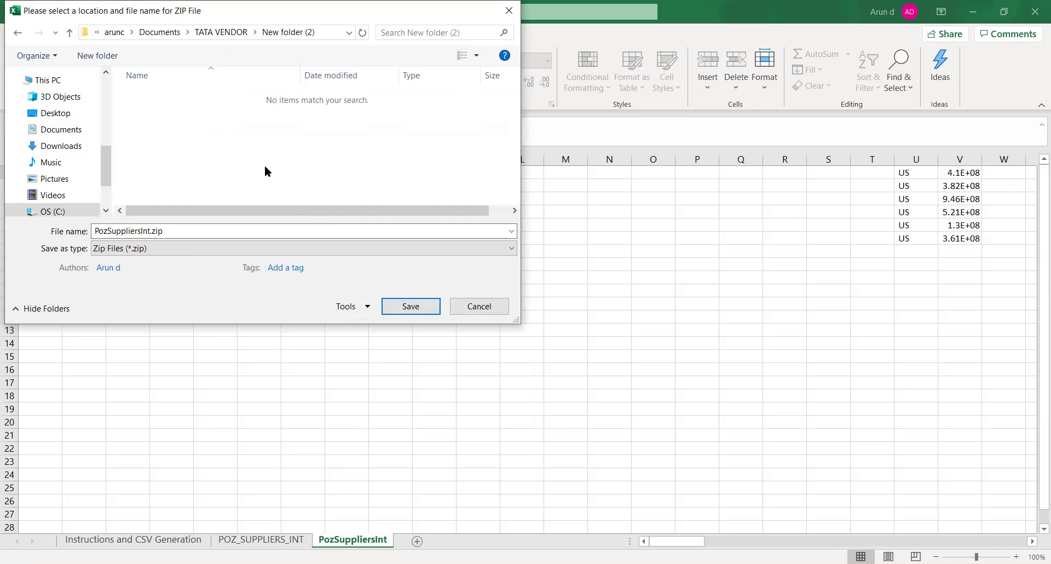
Step: Save the generated files as PozSuppliersInt.zip and PozSuppliersInt.csv in New folder (2)
click(413, 307)
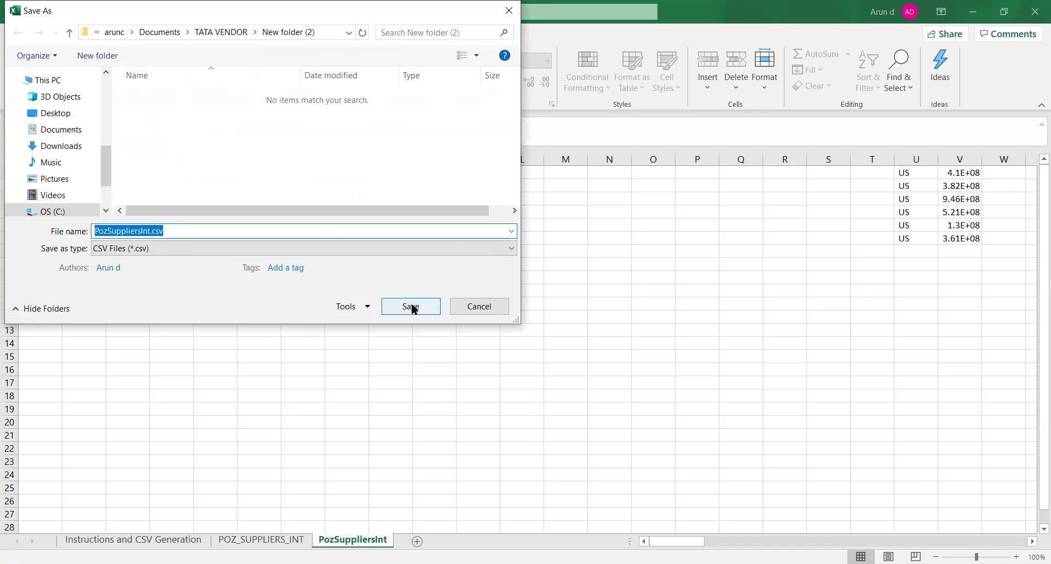
click(413, 307)
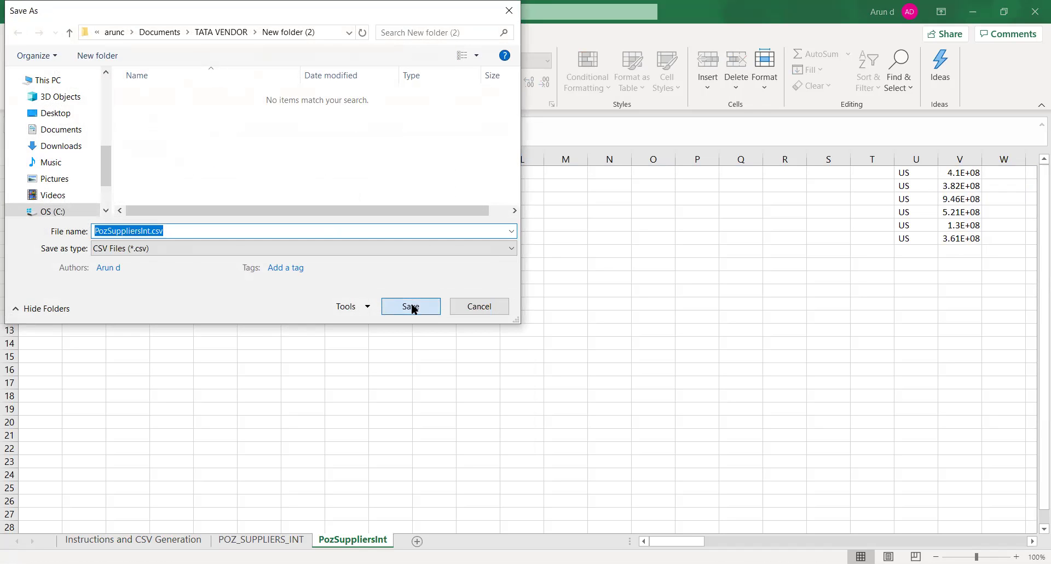
click(551, 330)
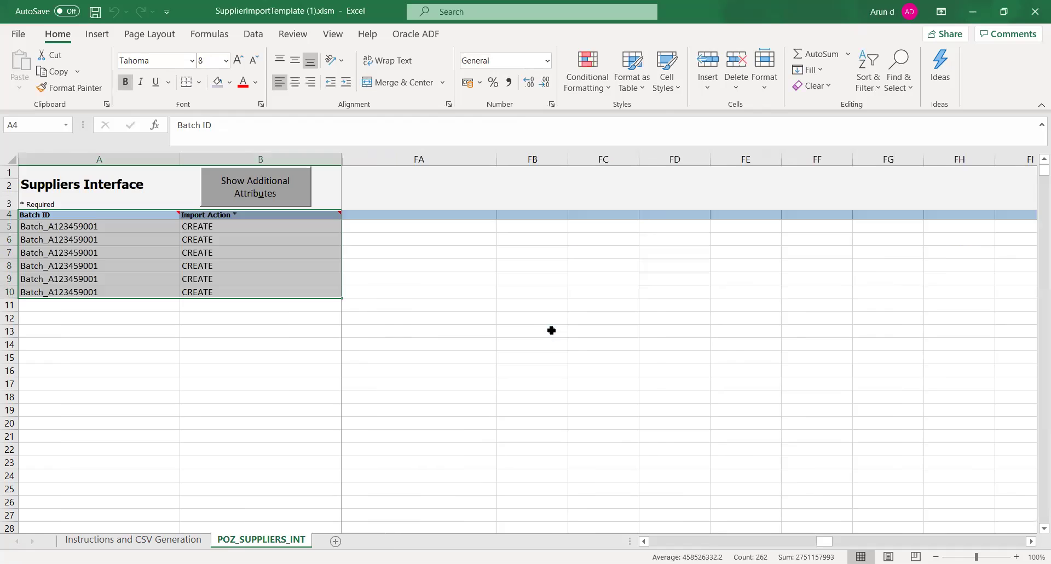
Step: Switch to Oracle's scheduled processes in the browser and select Import Suppliers as the import process for the interface file load
click(446, 352)
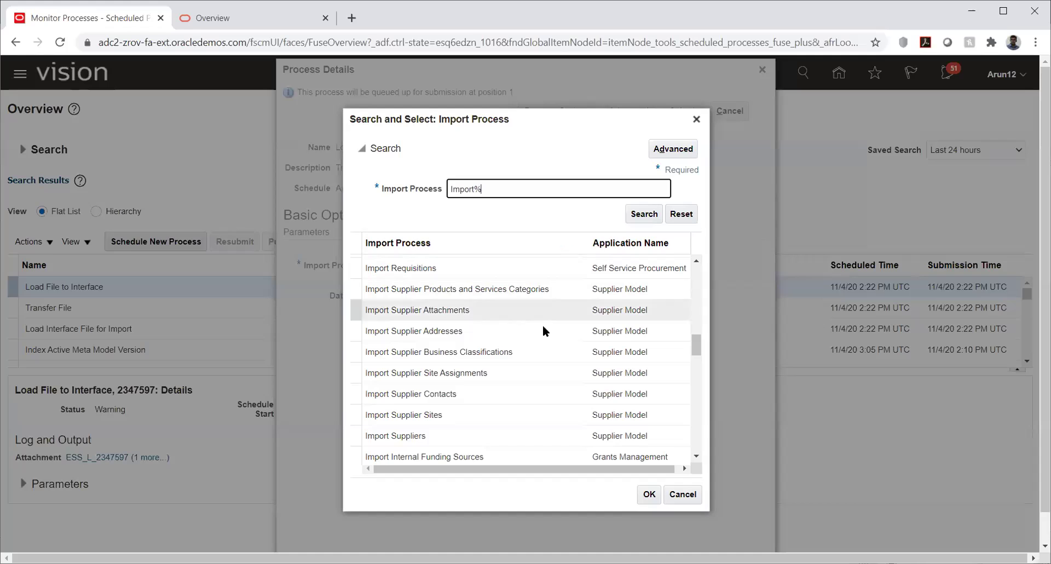
click(471, 435)
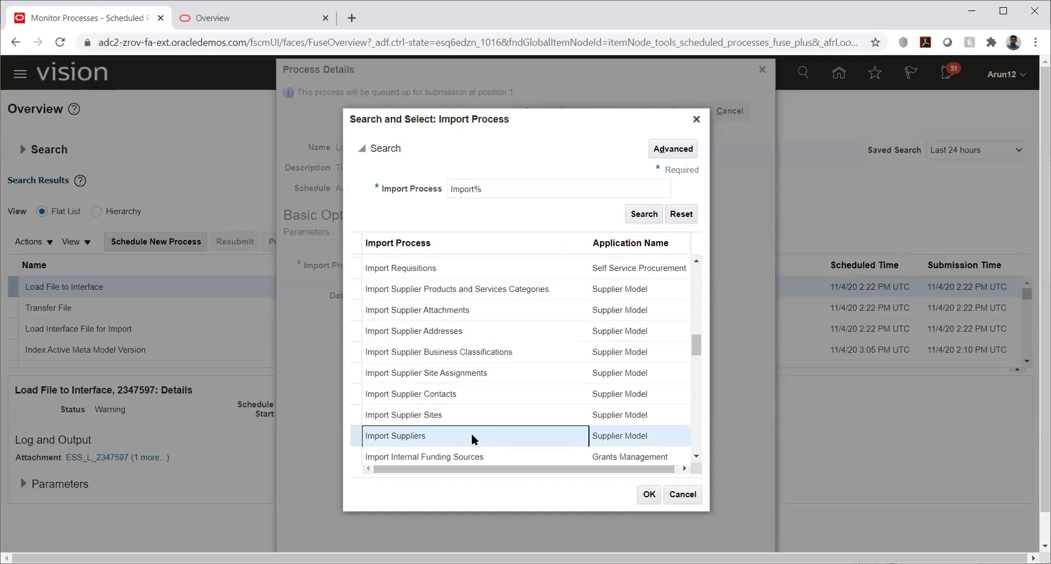
click(649, 494)
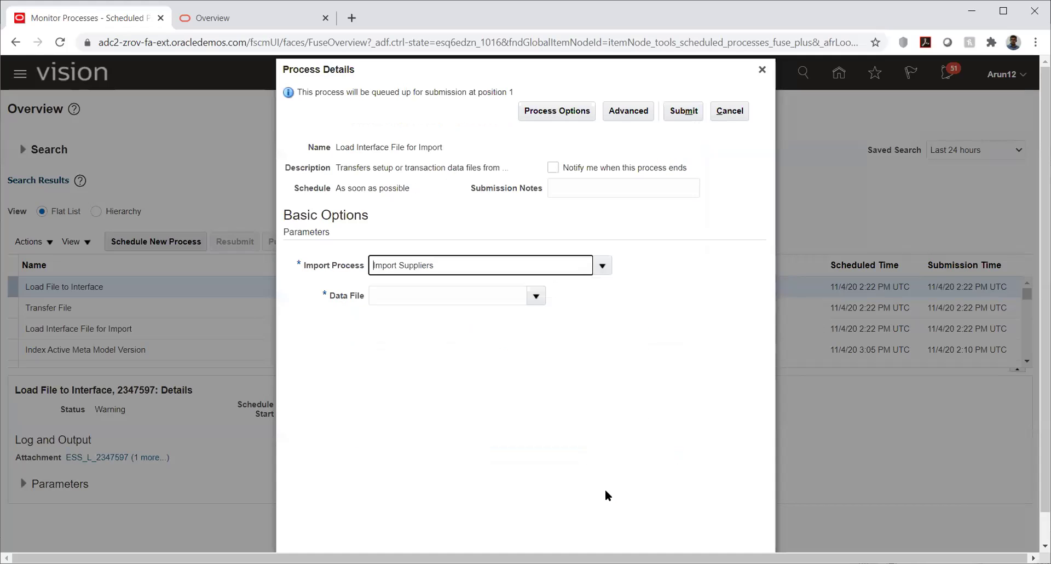
Step: Upload PozSuppliersInt.zip from New folder (2) as the data file and submit the Load Interface File for Import process
click(535, 296)
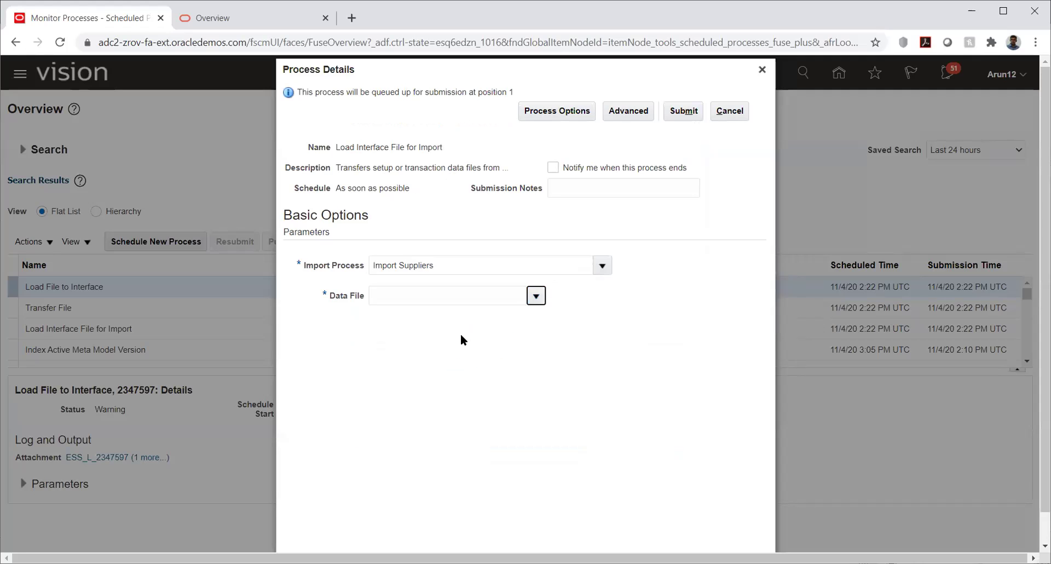
click(385, 336)
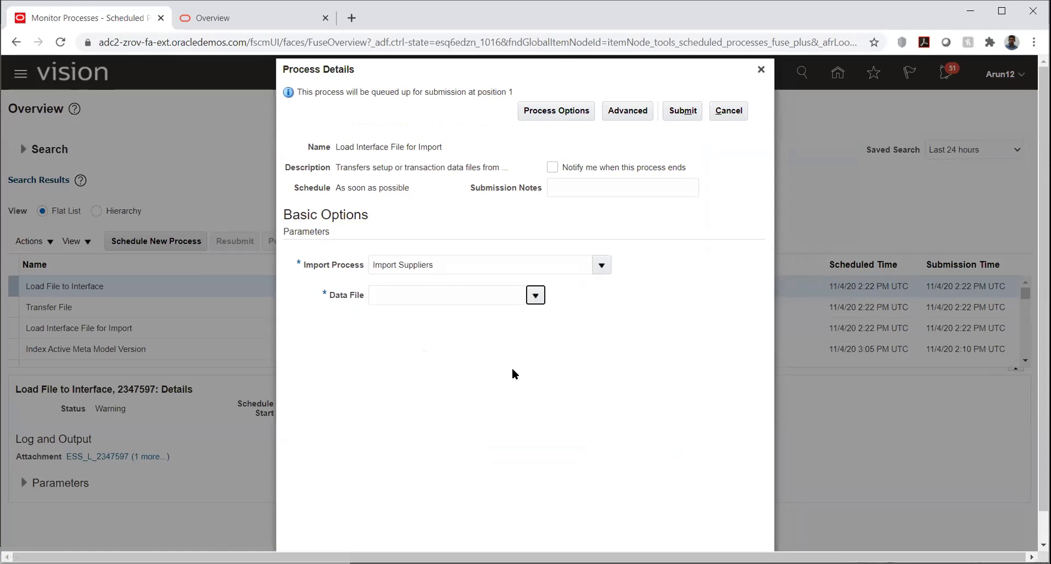
click(477, 305)
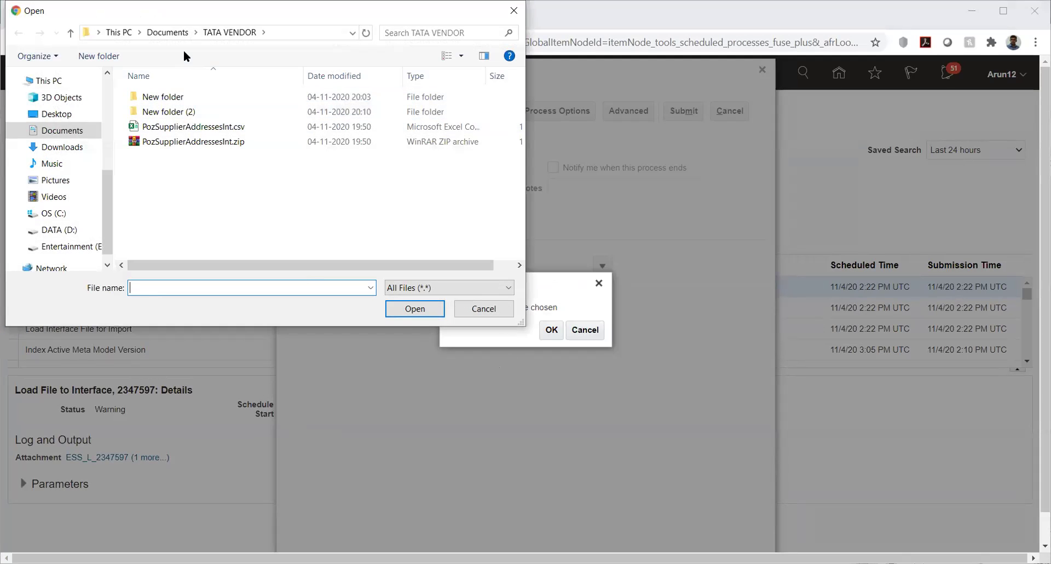
double_click(159, 110)
click(162, 113)
click(414, 309)
click(550, 330)
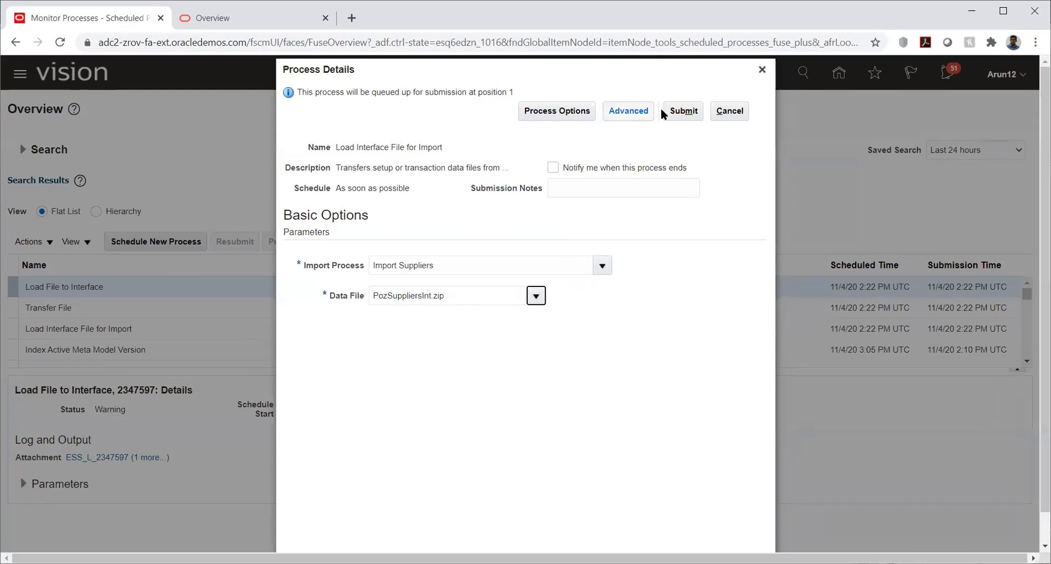
click(683, 111)
click(679, 206)
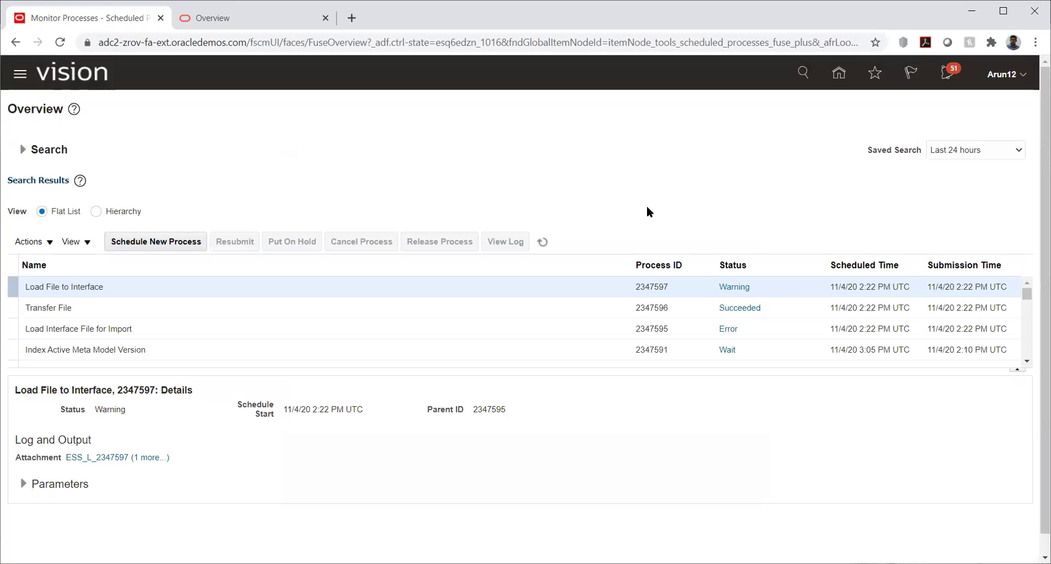
Step: Refresh the scheduled processes list and check the details of the latest Load File to Interface process
click(544, 238)
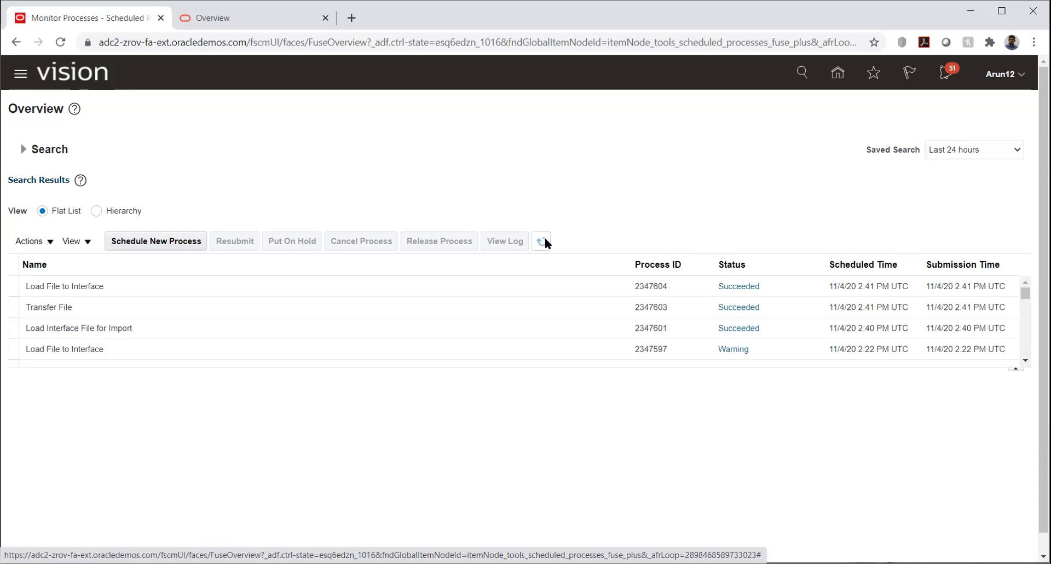
click(544, 239)
click(158, 285)
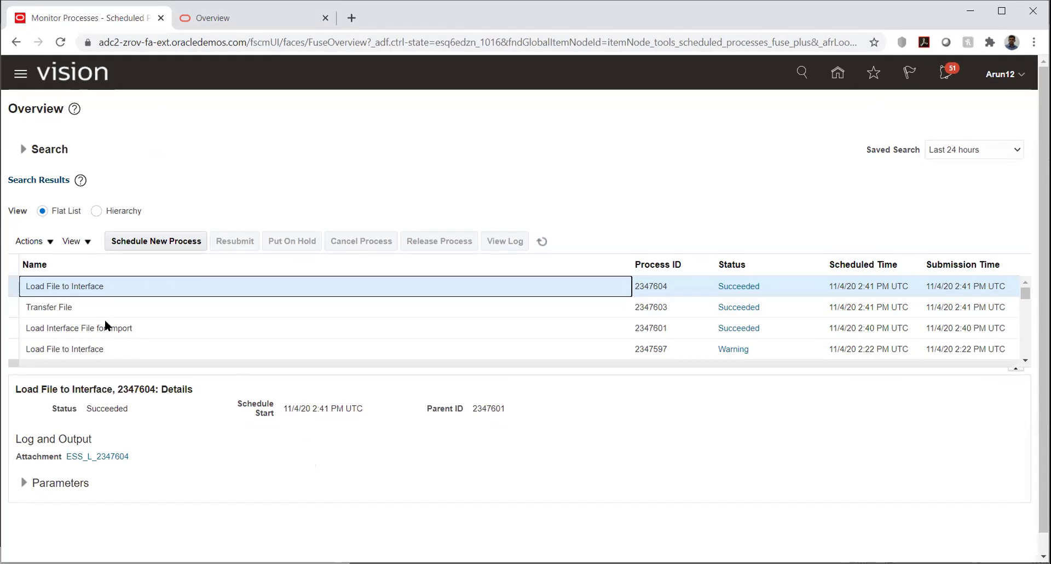
click(225, 23)
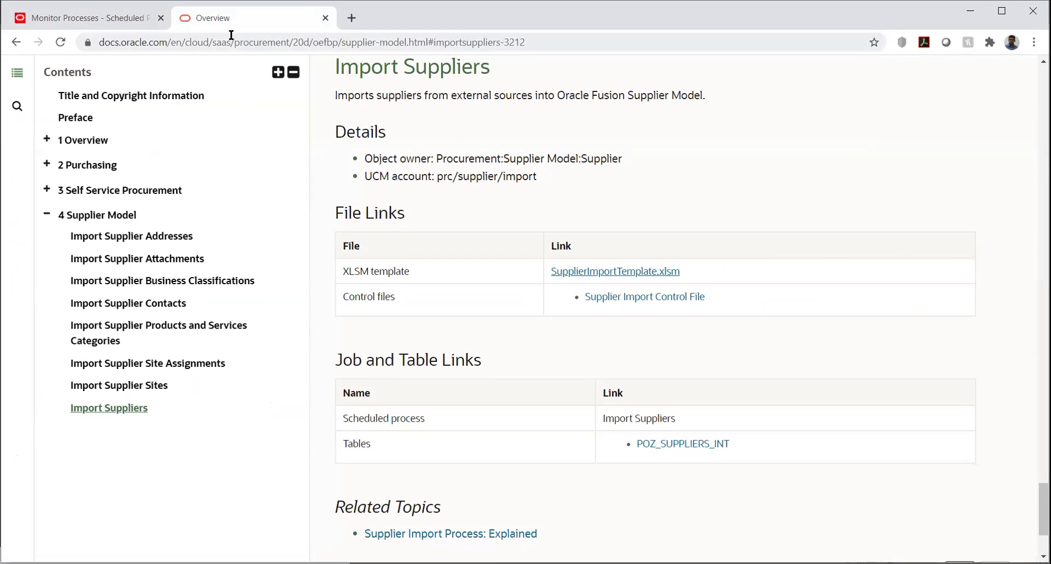
click(87, 24)
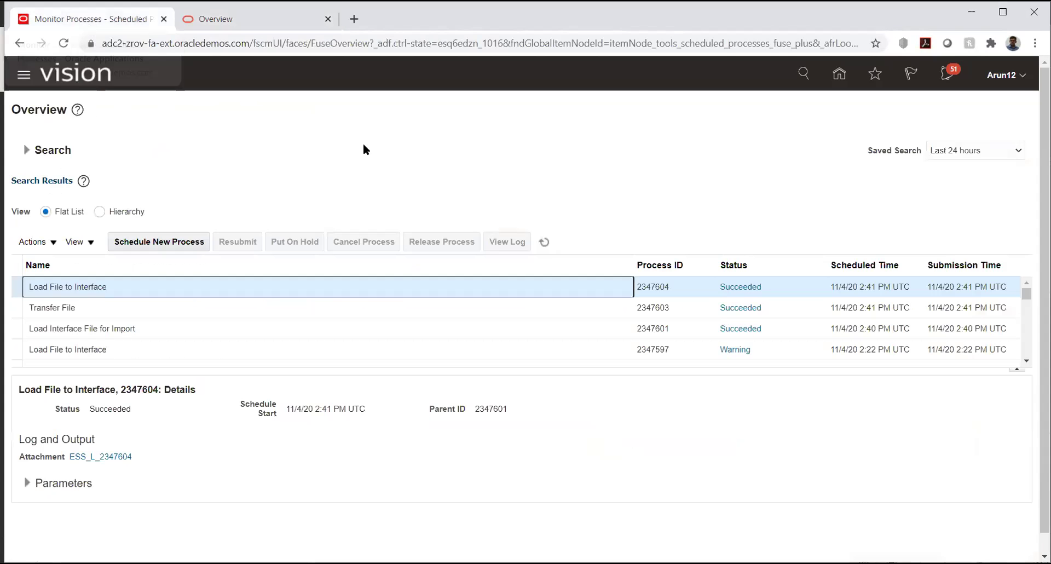
Step: Open Manage Suppliers from the Procurement Suppliers area and search for TATA_VENDOR
click(829, 70)
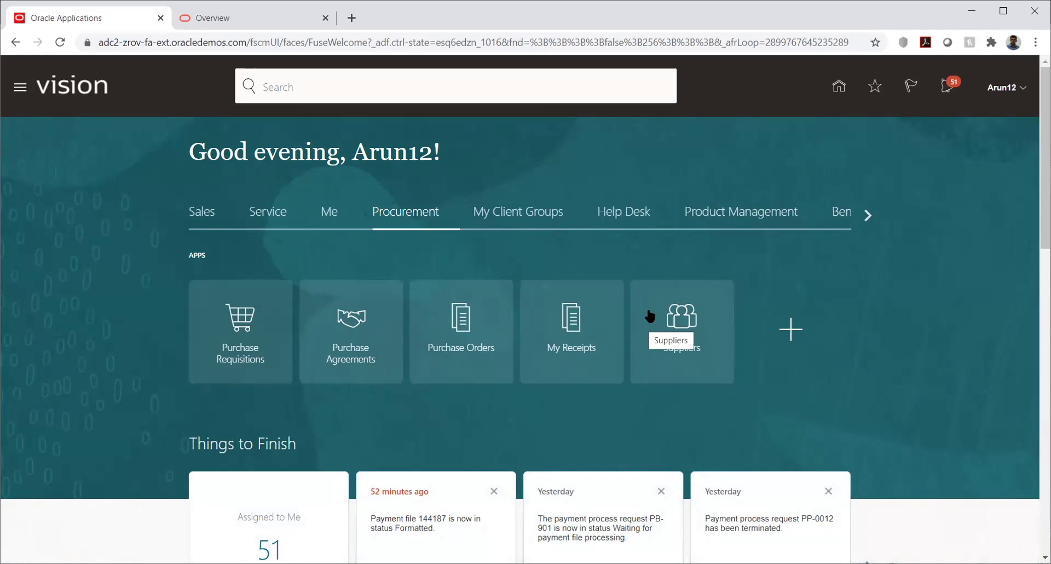
click(687, 310)
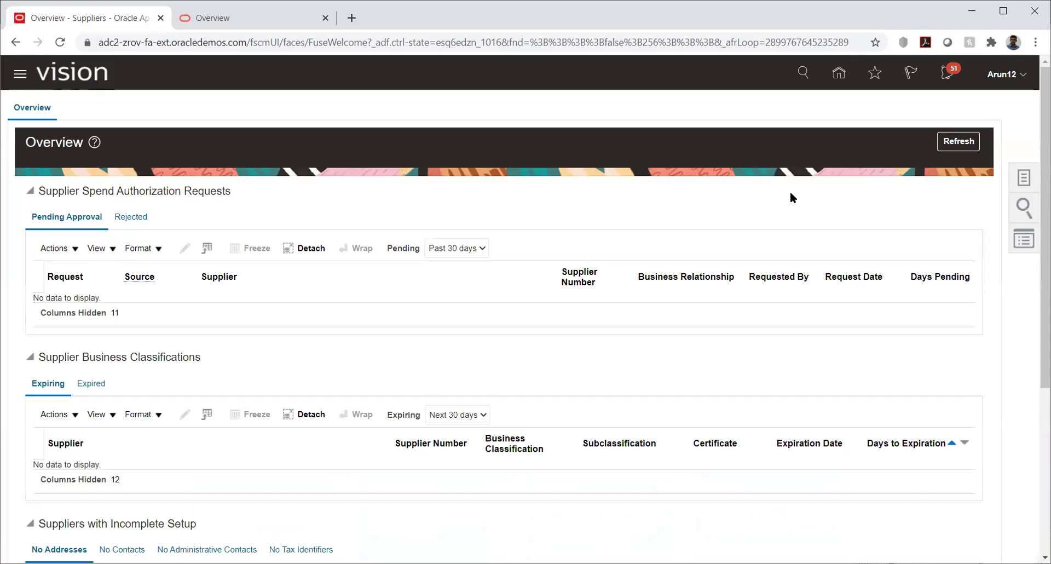
click(1020, 179)
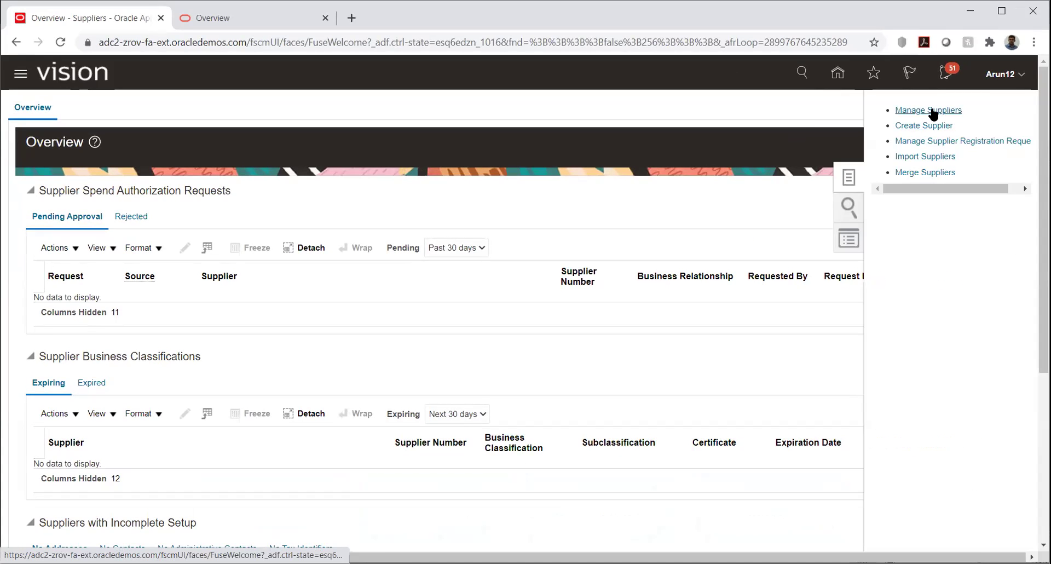
click(933, 112)
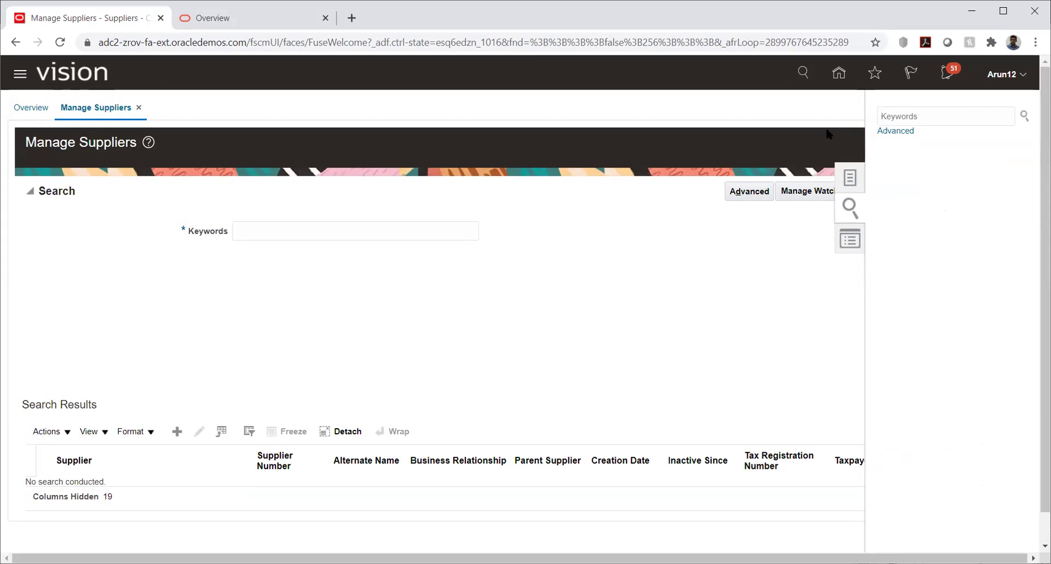
click(949, 115)
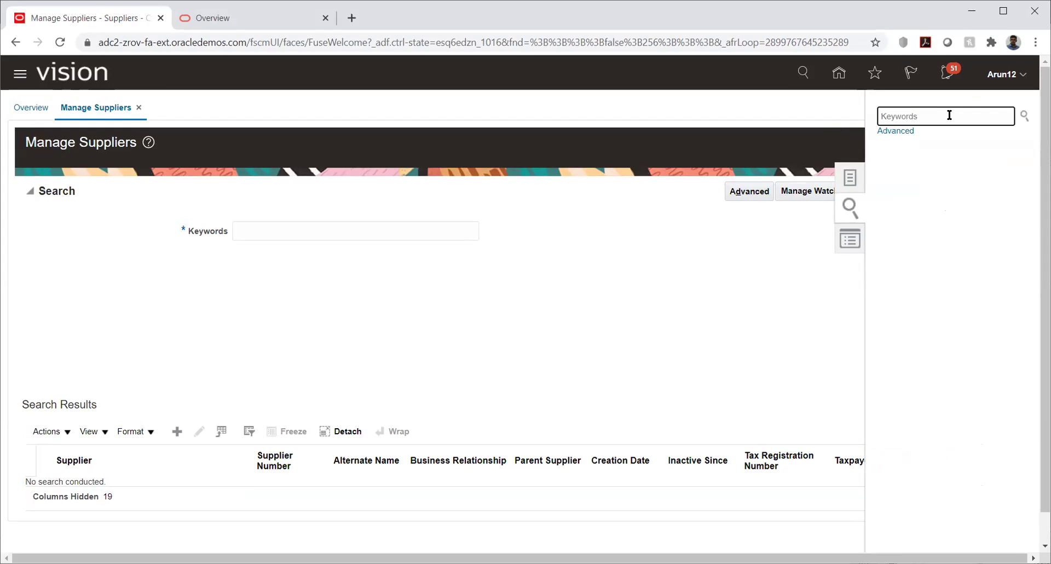
text(TATA_VENDOR)
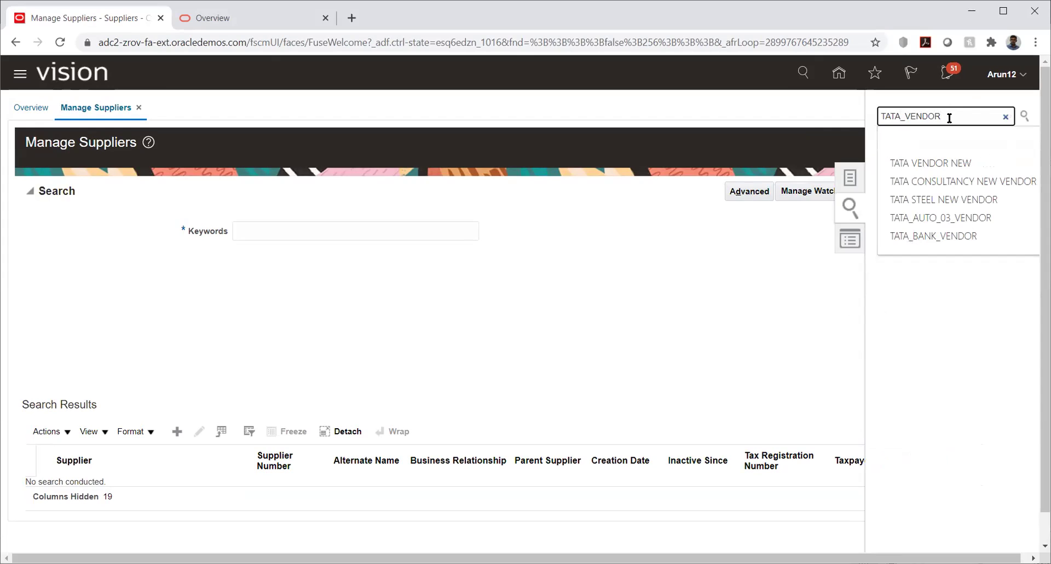
click(1024, 116)
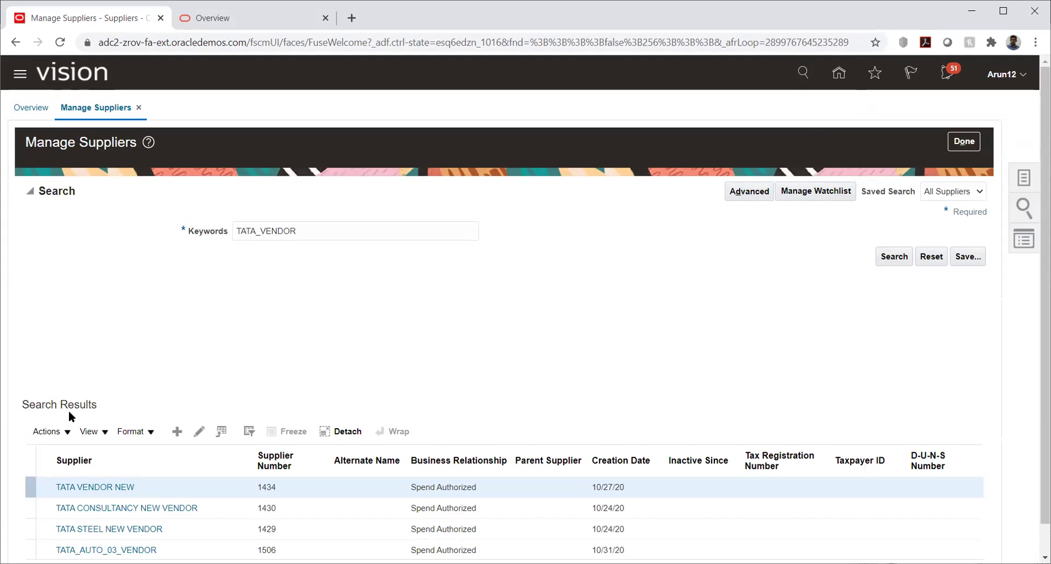
Step: Search the suppliers again with the keyword TATA_VENDOR_03_SUPPLIER
scroll(15, 421, down, 1)
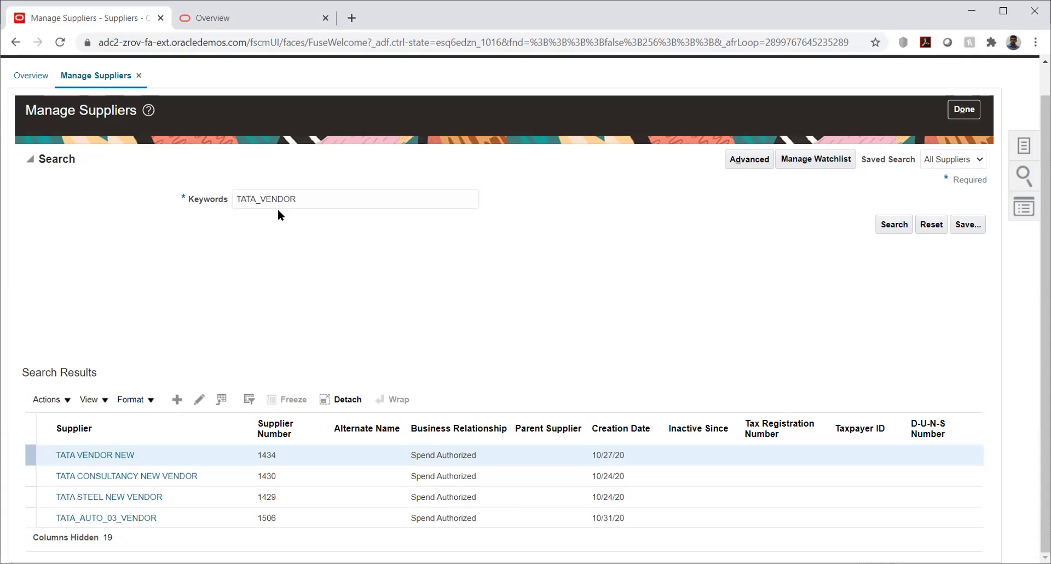
double_click(305, 200)
text(TATA_VENDOR_03_SUPPLIER)
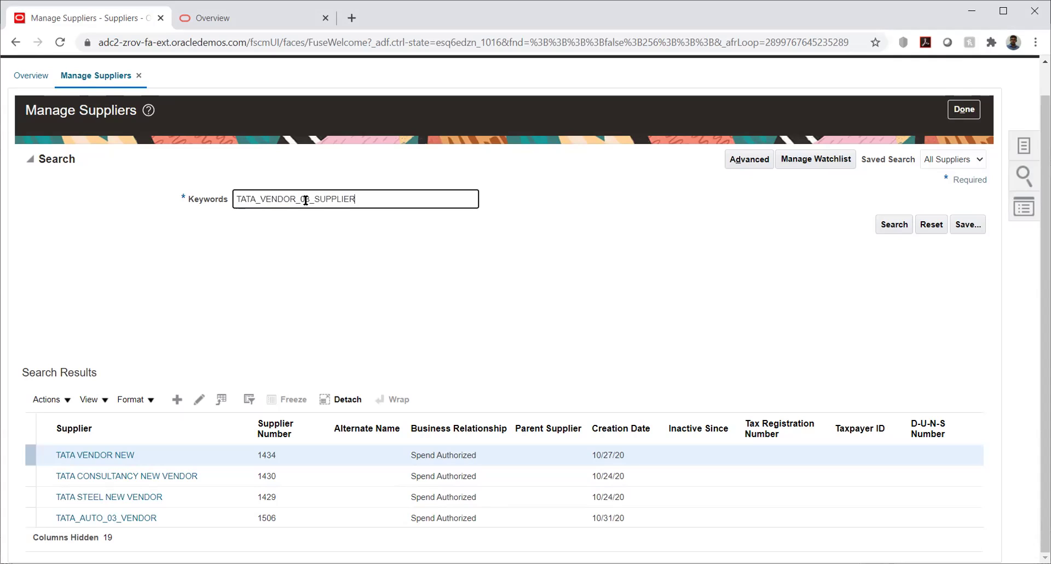
click(889, 222)
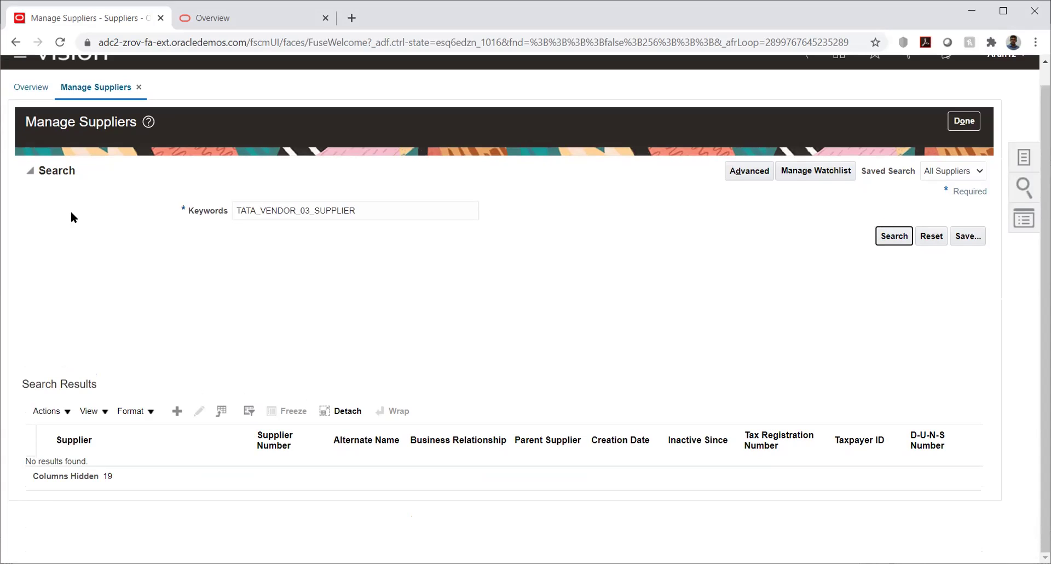
Step: Return to Scheduled Processes and open the log attachment of the latest Transfer File process
scroll(416, 195, up, 1)
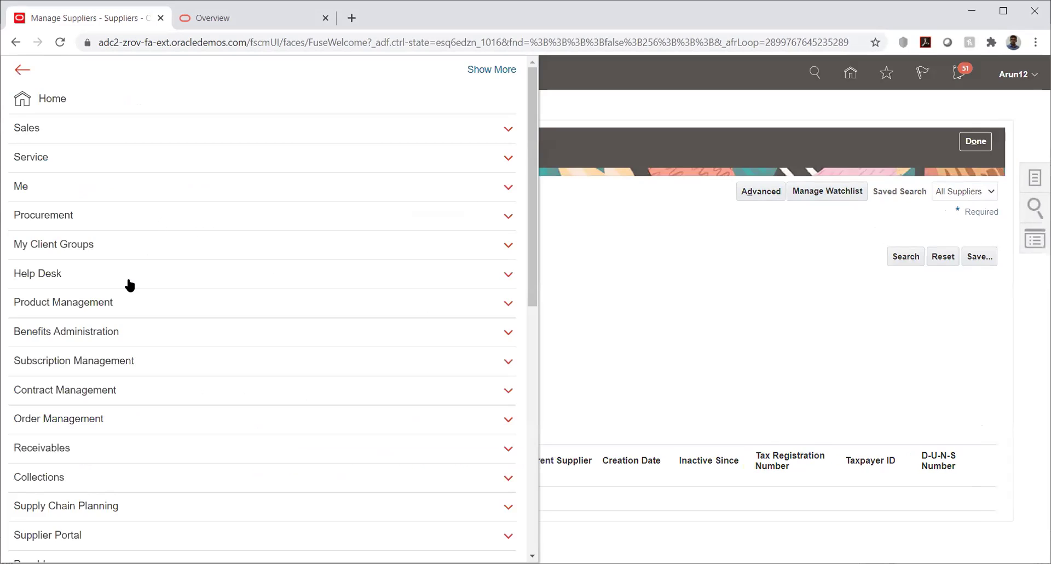
scroll(129, 286, down, 10)
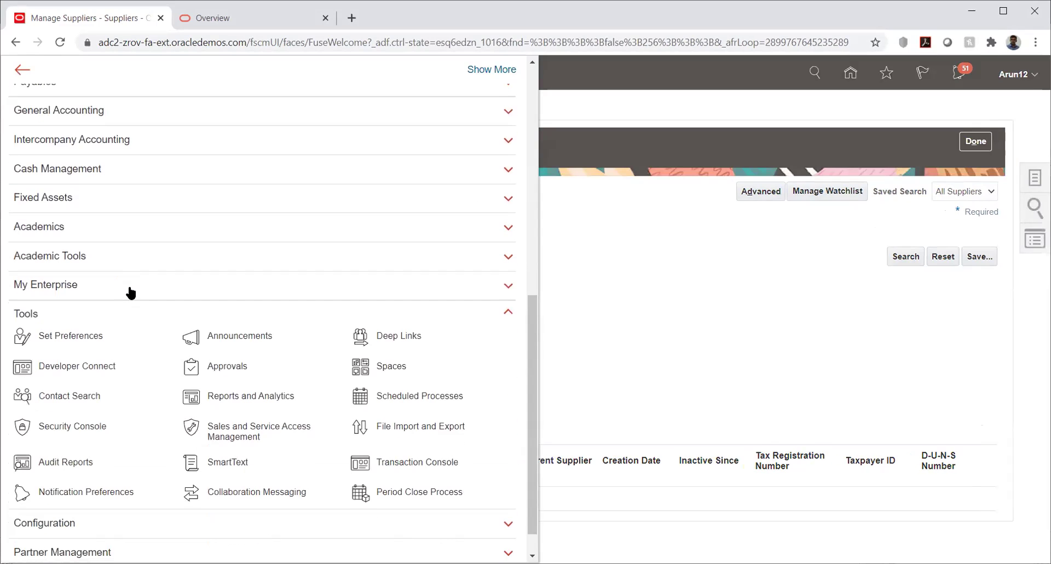
click(403, 391)
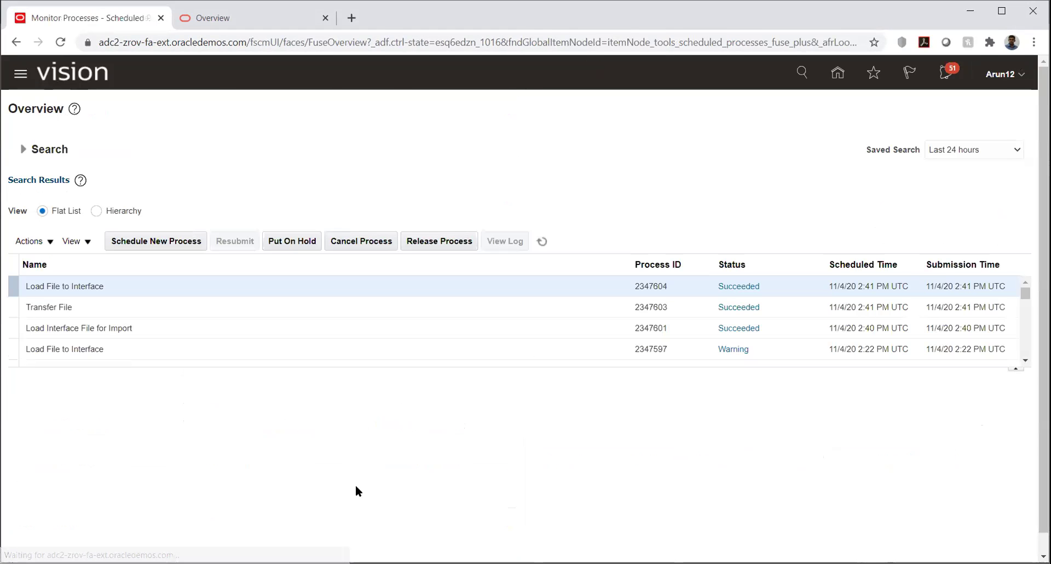
click(257, 286)
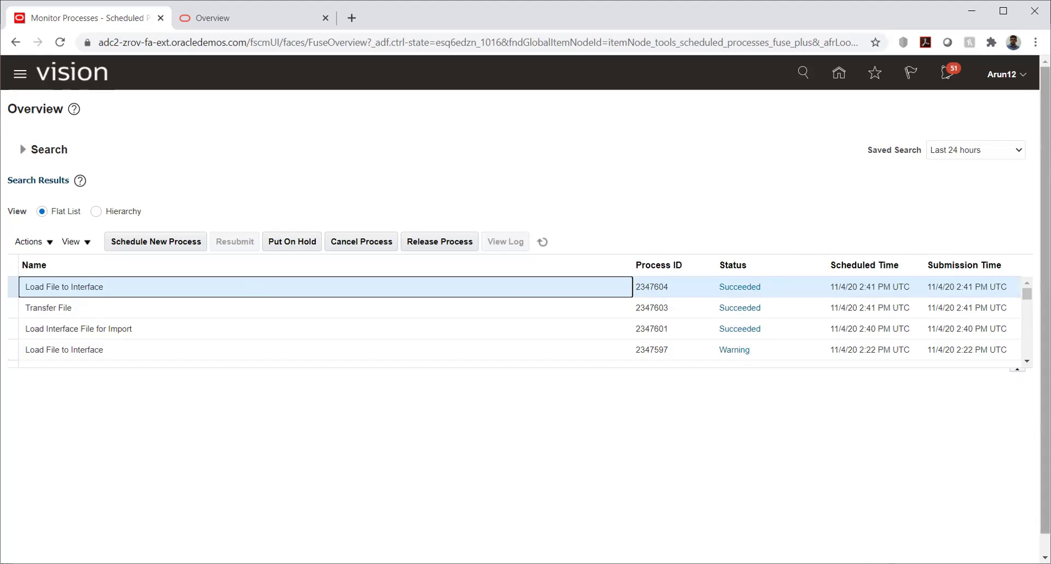
scroll(1033, 328, down, 1)
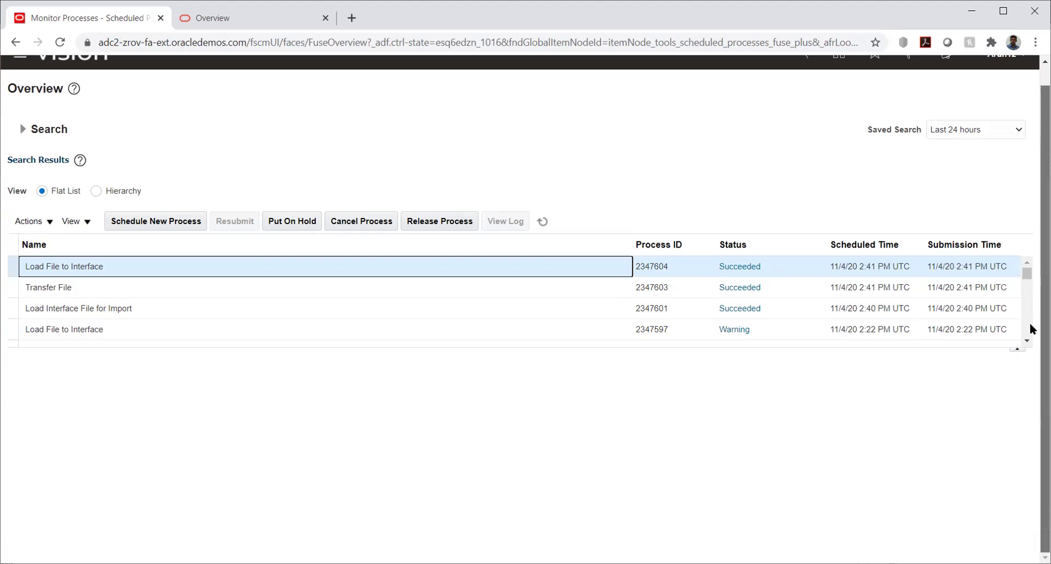
click(67, 287)
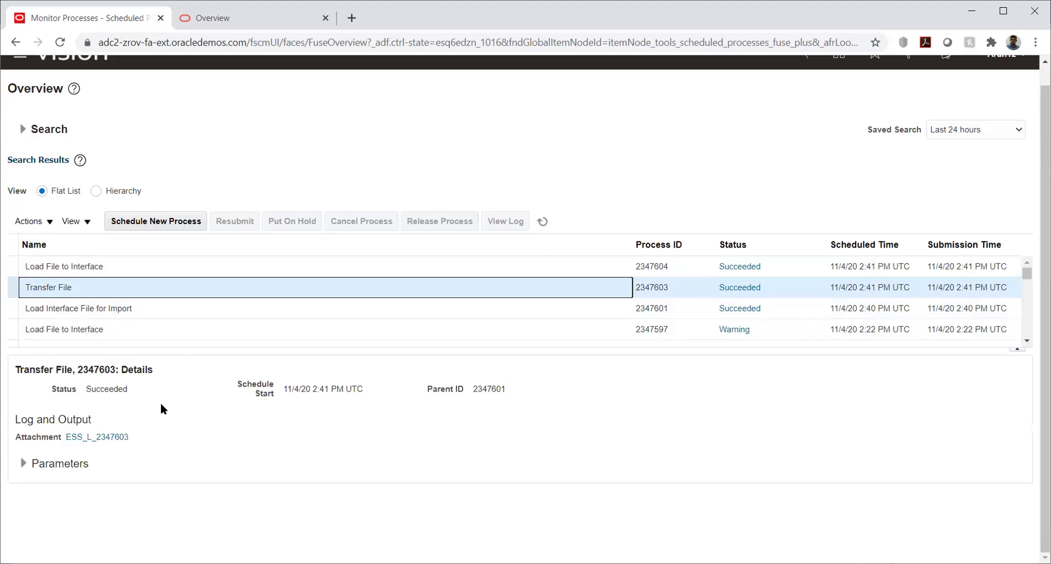
click(98, 437)
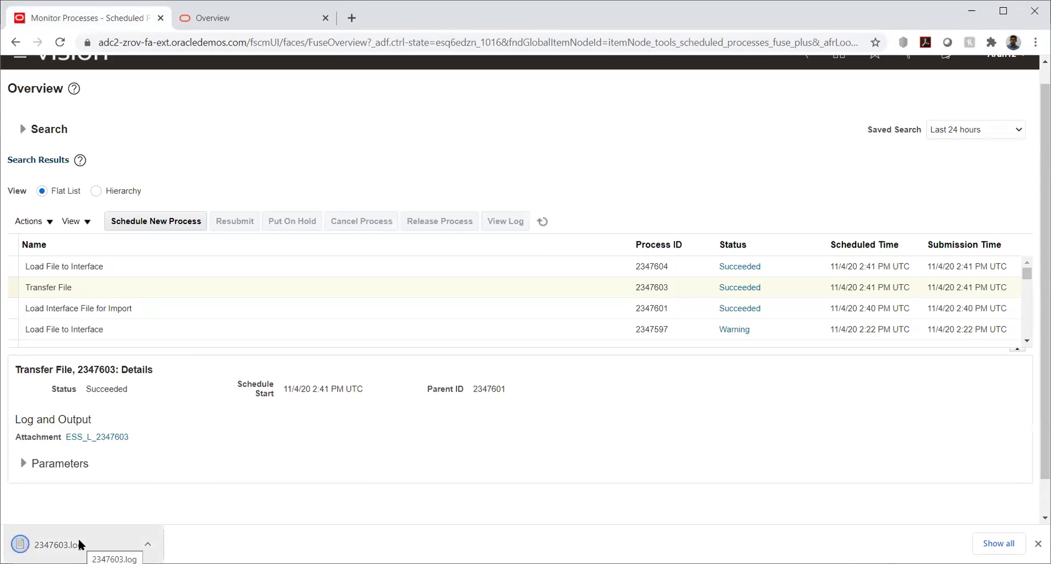
click(80, 542)
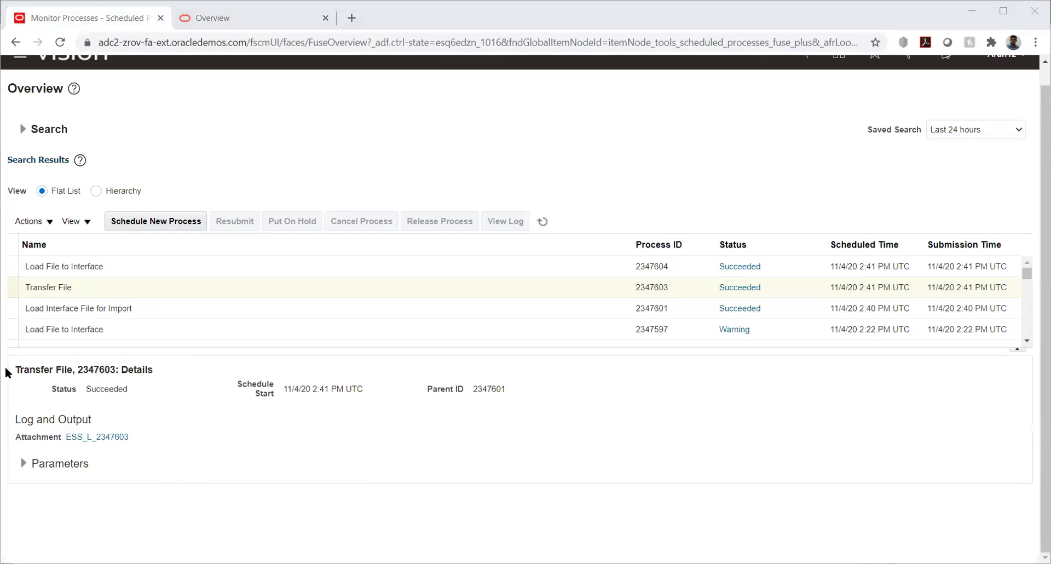
Step: Open the latest Load File to Interface log in Notepad and review its POZ_SUPPLIERS_INT load results
click(119, 270)
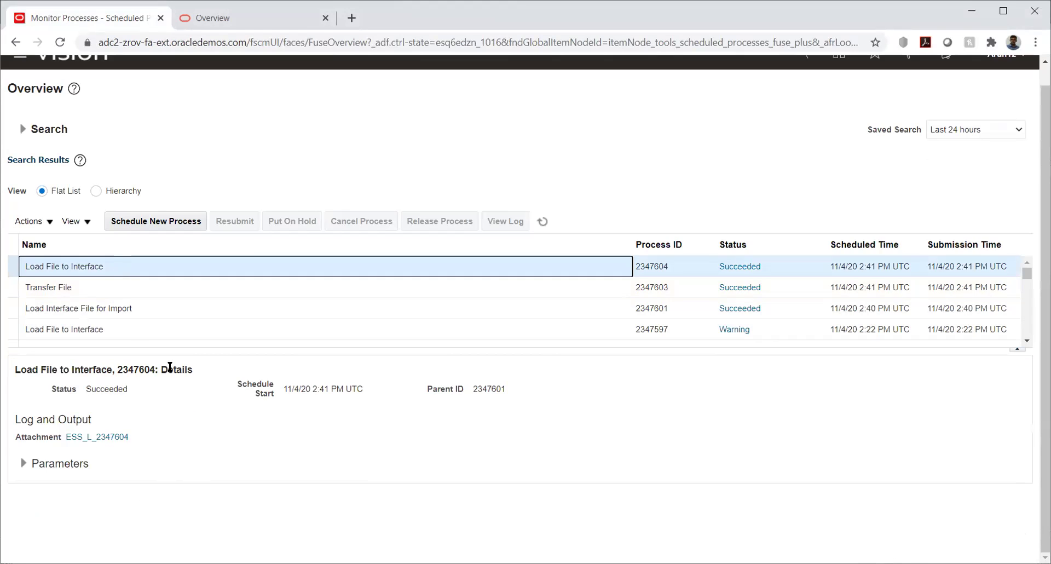
click(88, 436)
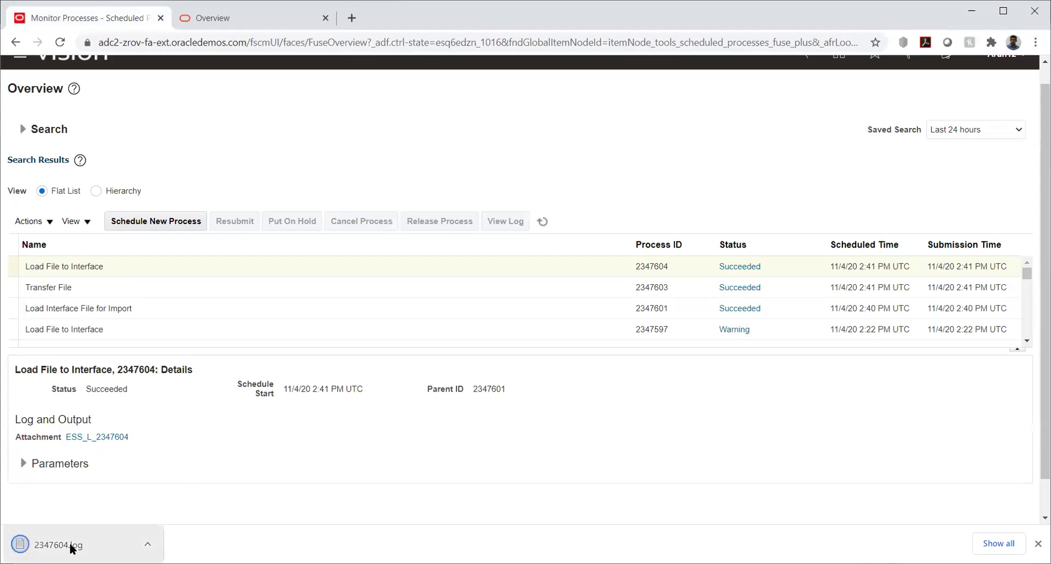
click(71, 545)
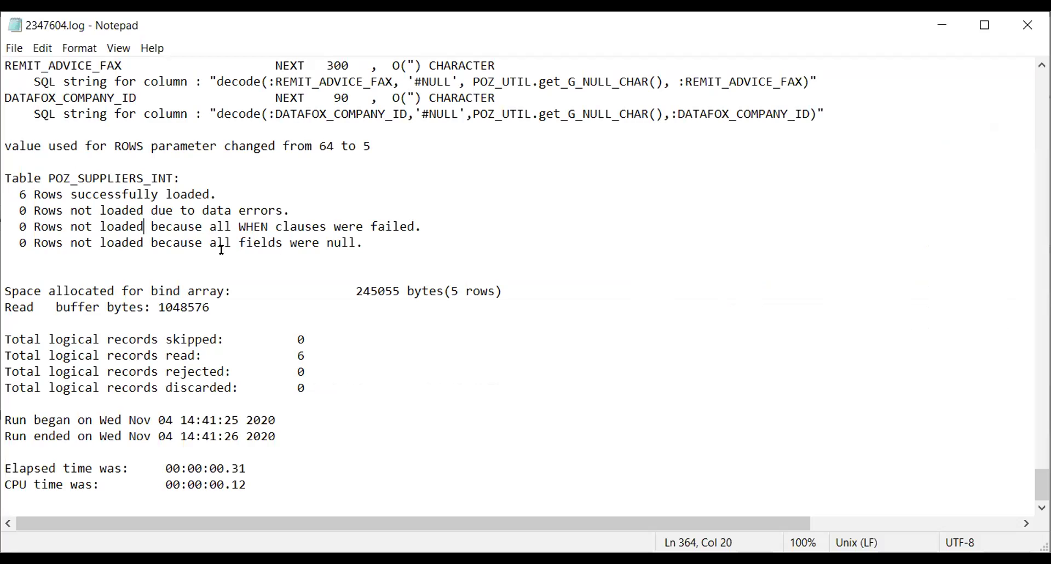
click(68, 314)
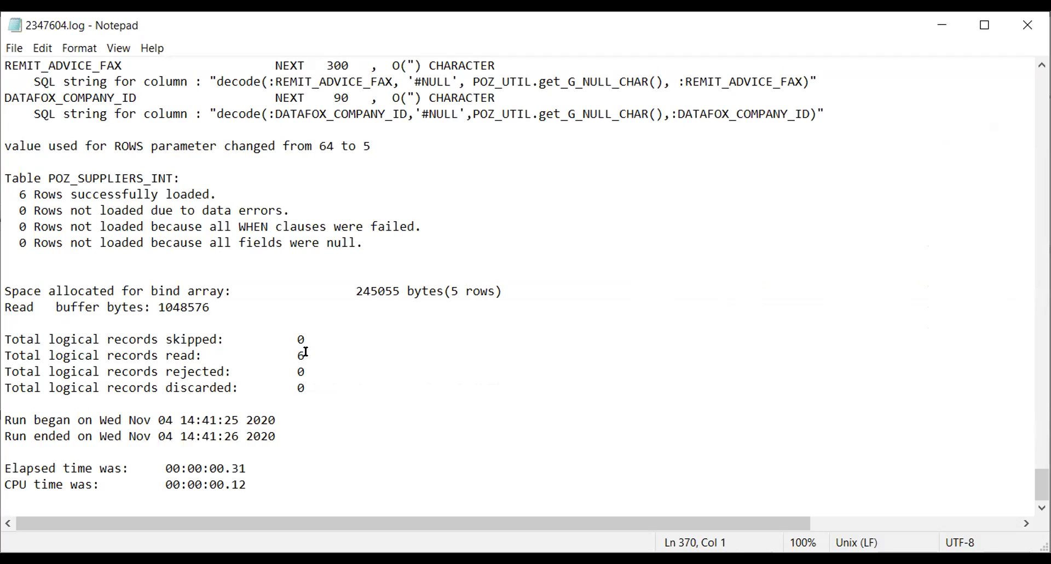
scroll(123, 385, up, 3)
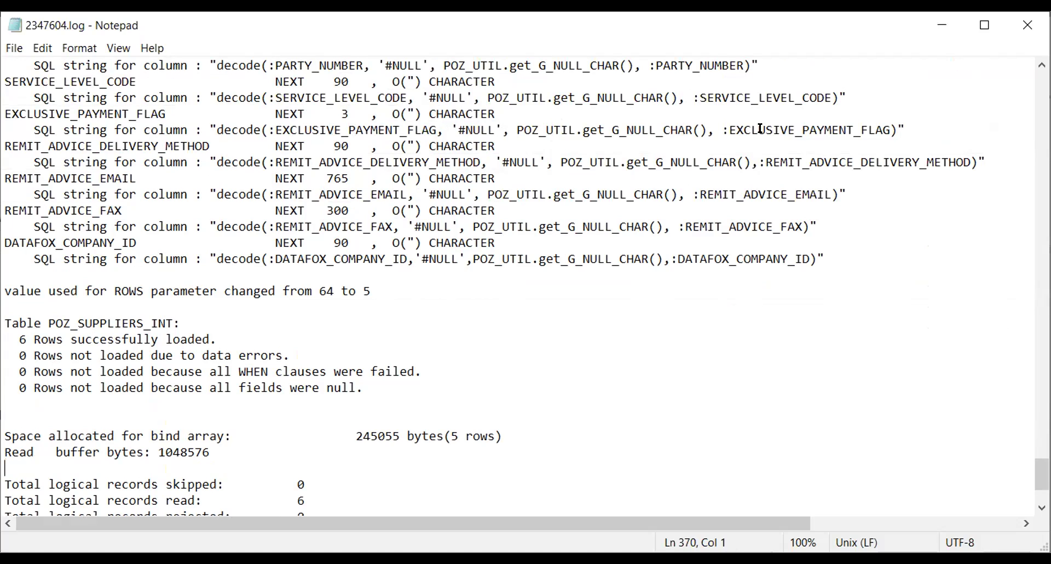
click(941, 24)
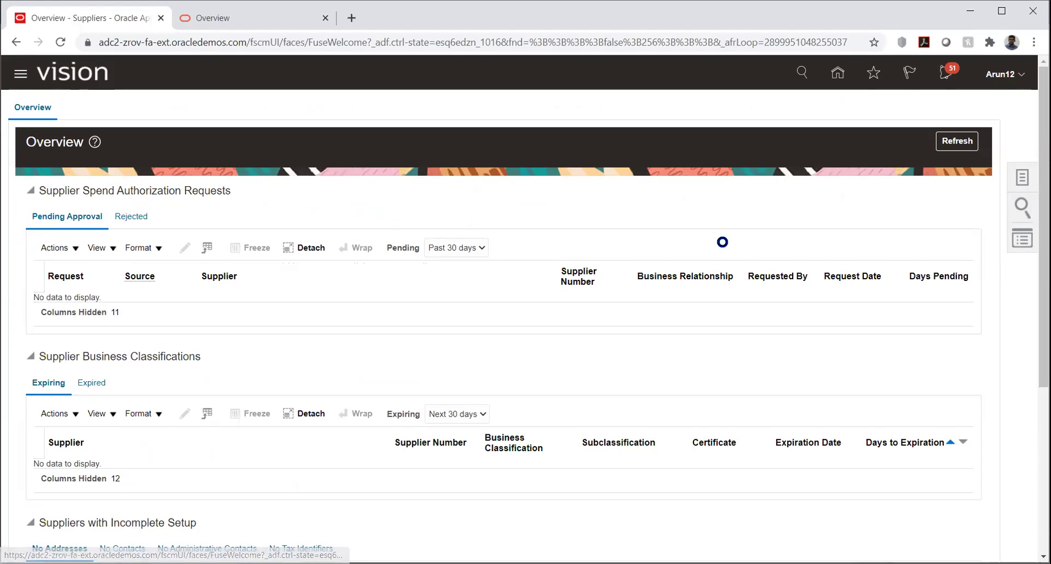
Step: Open Manage Suppliers again, search for the keyword TATA and look through the resulting suppliers
click(928, 111)
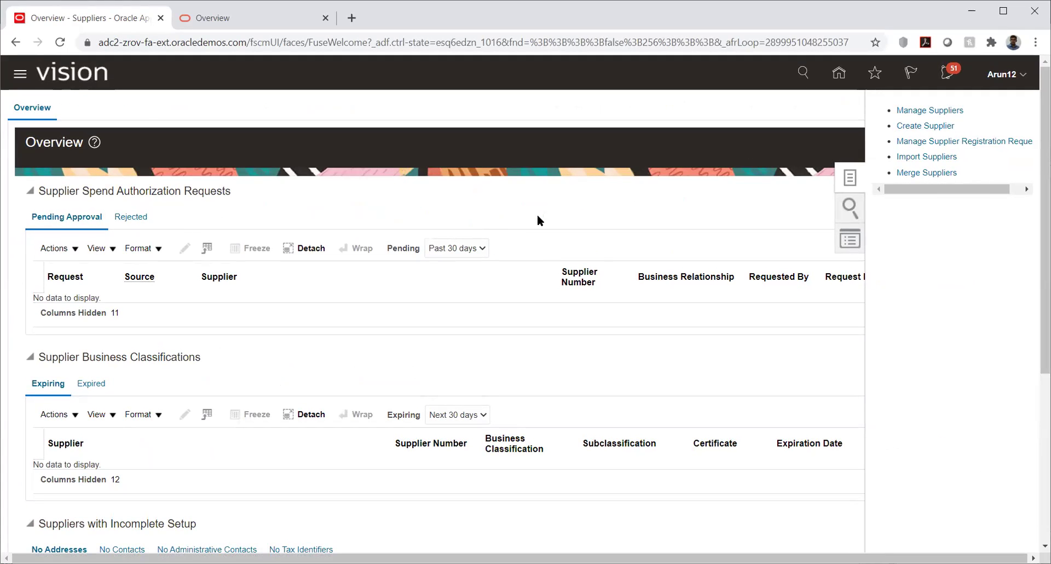
click(331, 231)
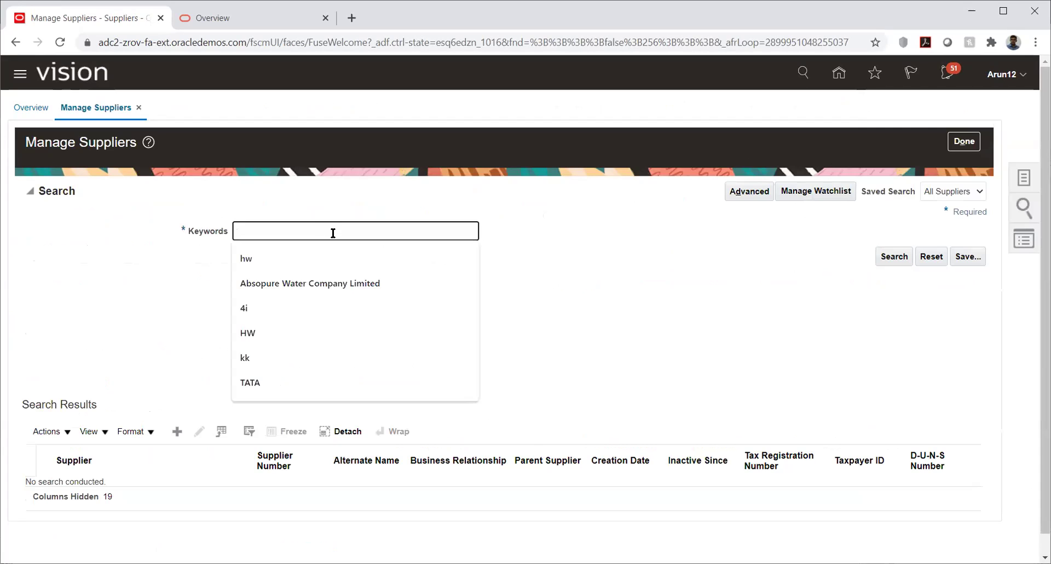
text(TATA)
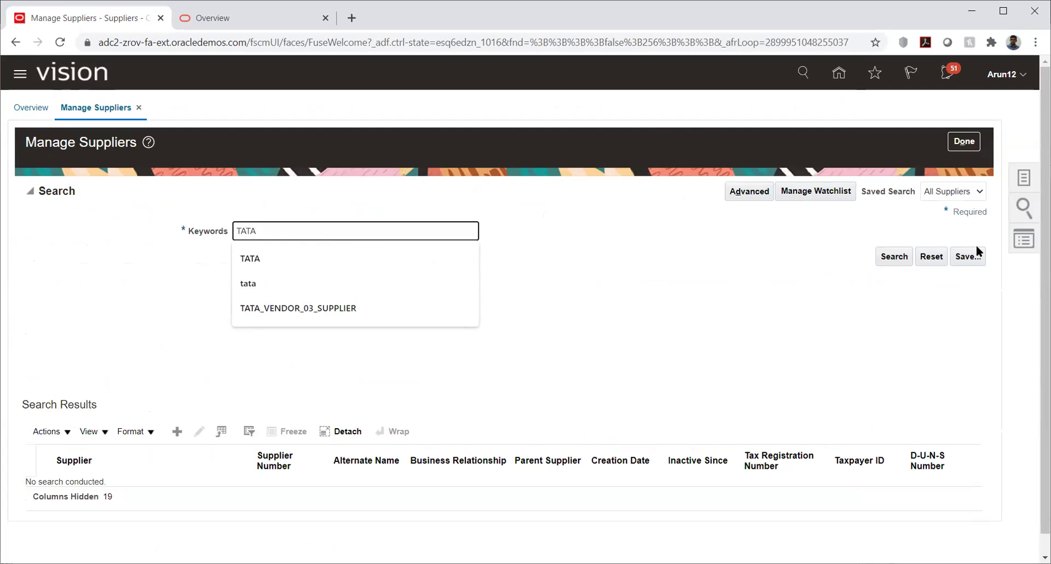
click(892, 257)
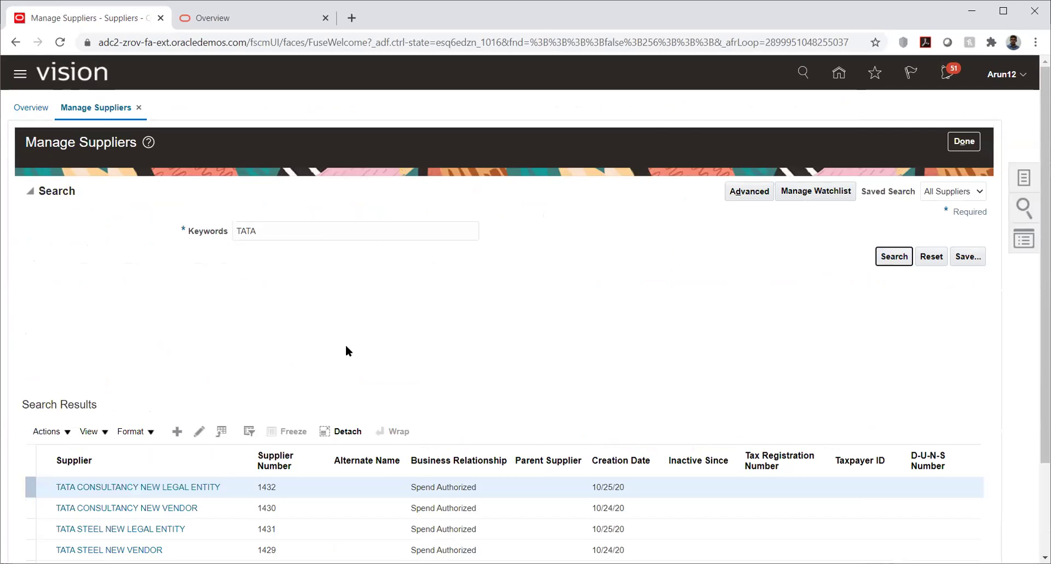
scroll(343, 348, down, 2)
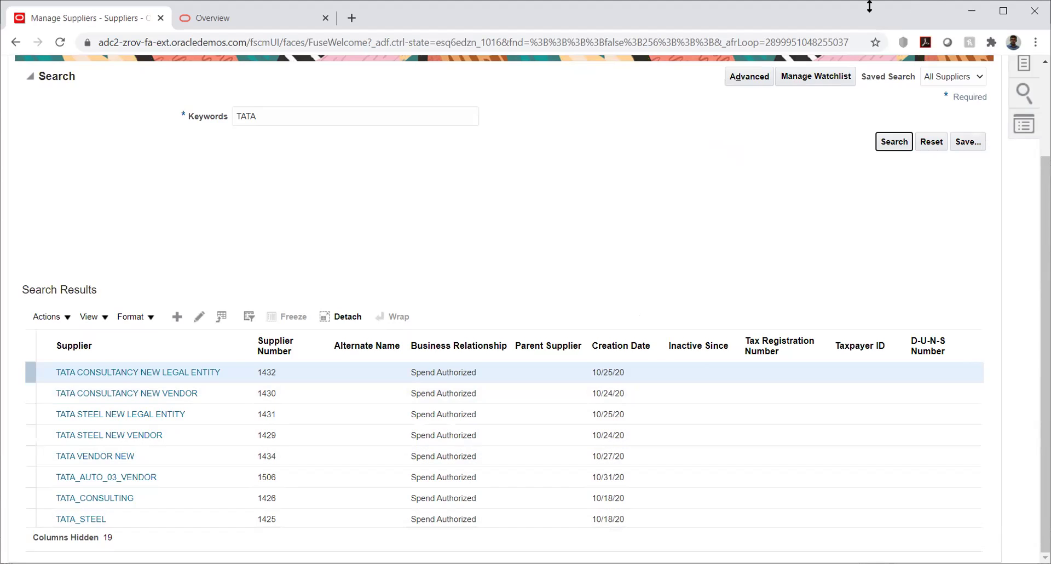
Step: Download SupplierAddressImportTemplate.xlsm from the Import Supplier Addresses documentation and open it in Excel, discarding changes to the older template copy
click(209, 17)
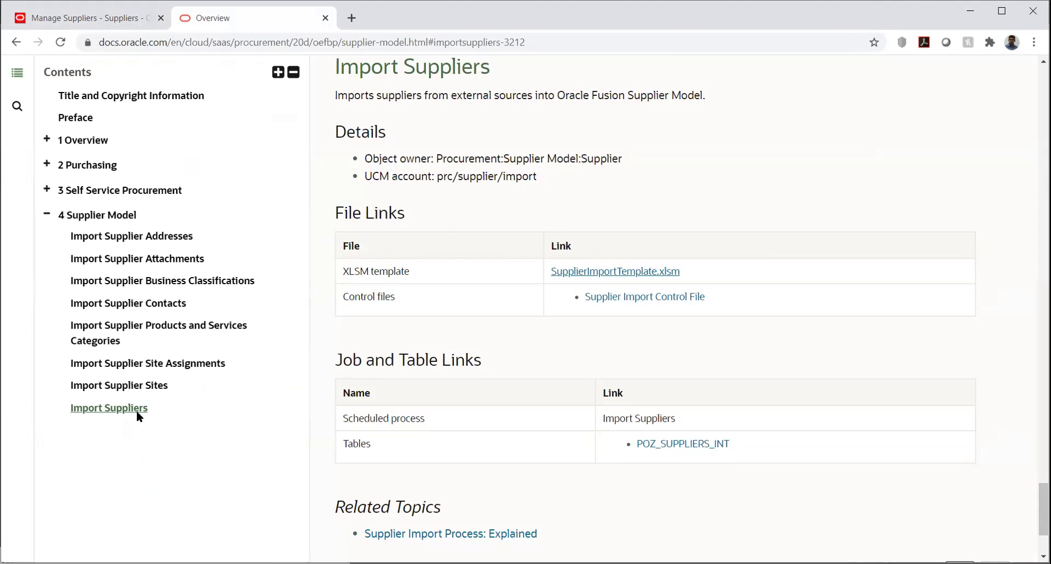
click(135, 235)
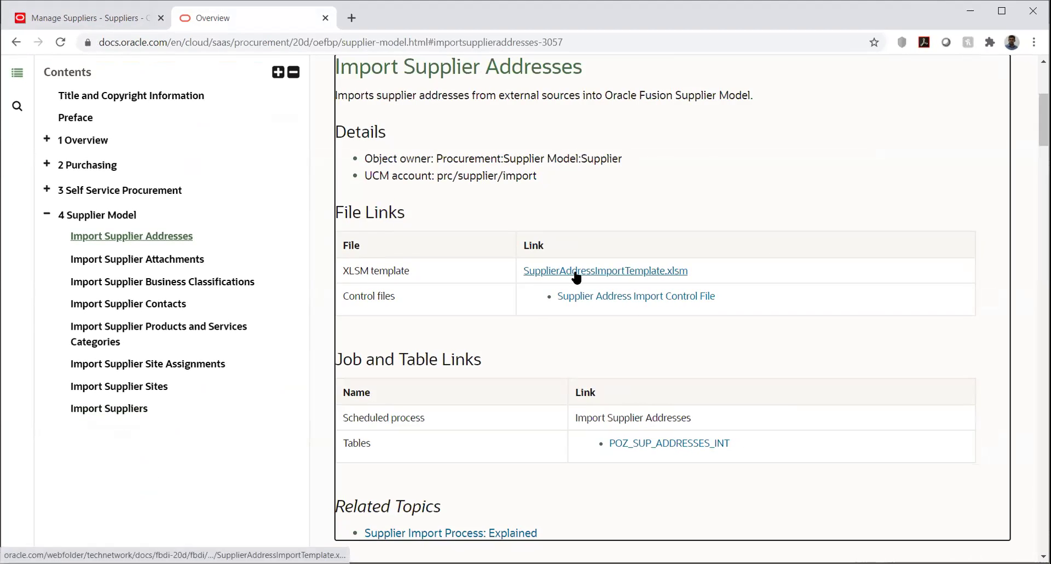
click(573, 270)
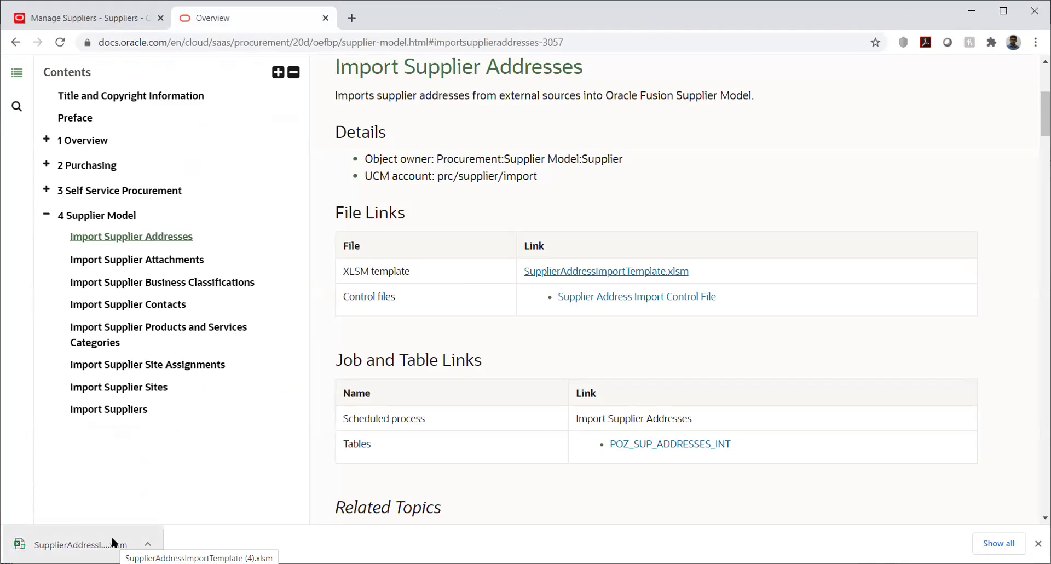
click(111, 537)
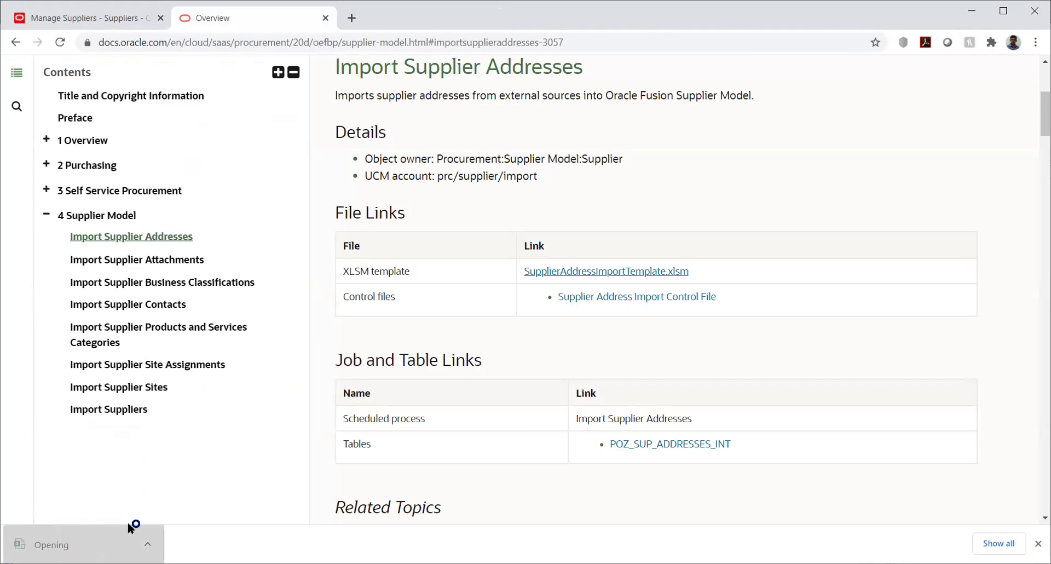
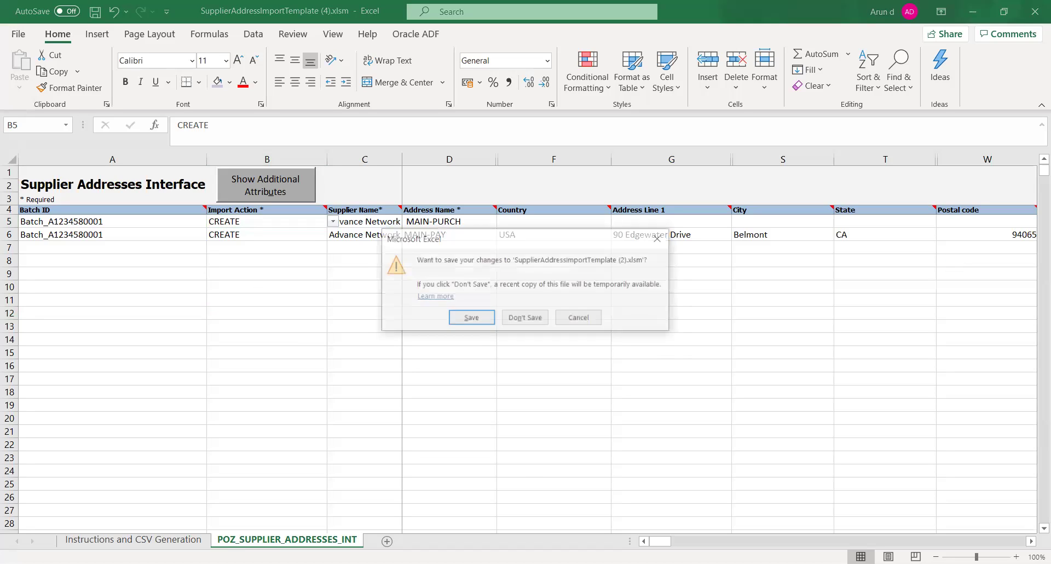
click(525, 318)
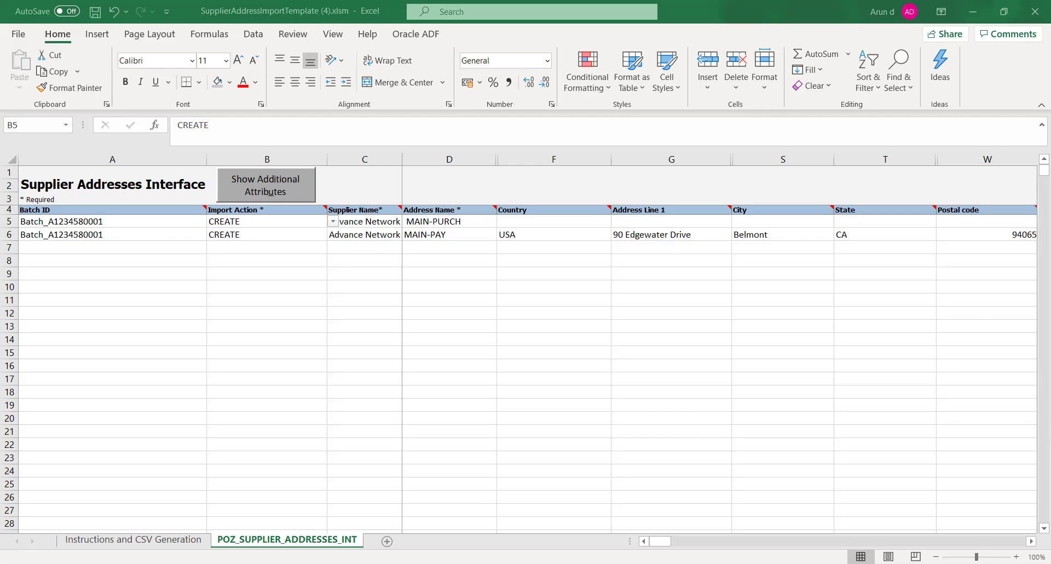
key(ctrl+c)
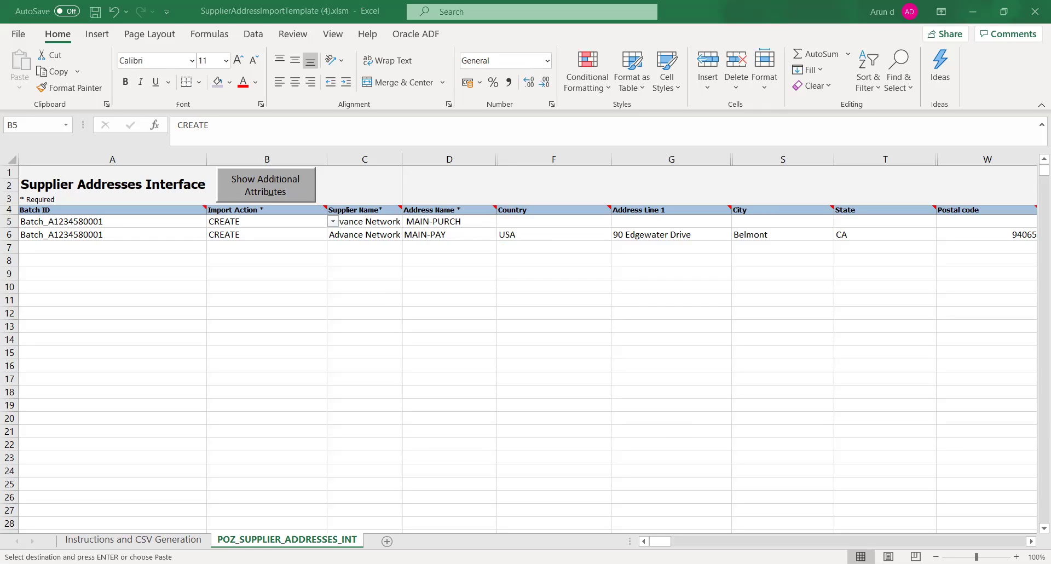
key(Escape)
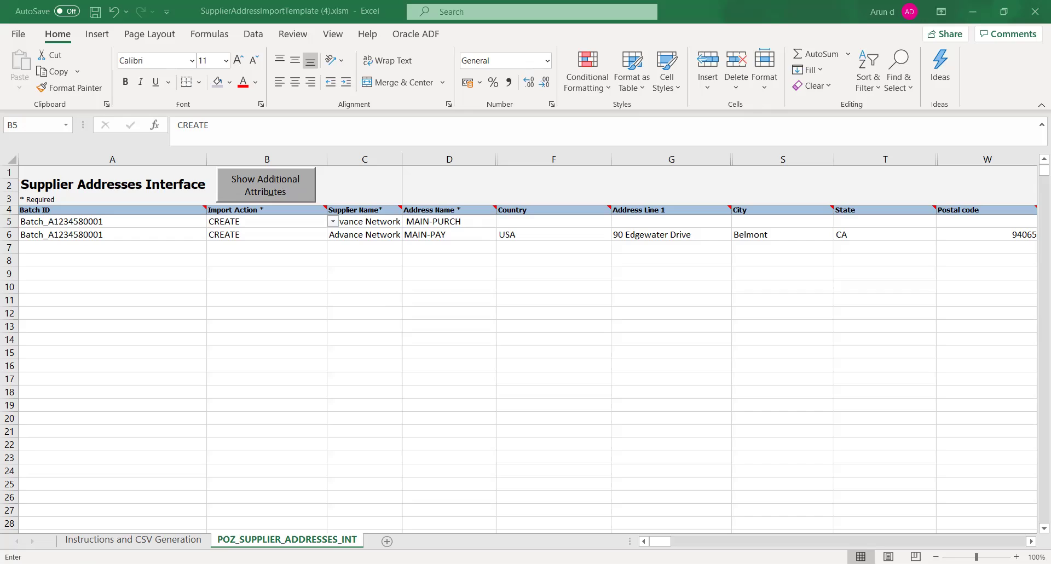
key(Escape)
key(Escape)
key(alt+Down)
key(Escape)
key(alt+Down)
key(Escape)
drag(267, 221, 1029, 223)
key(shift+Right)
key(shift+Right)
key(shift+Right)
key(shift+Right)
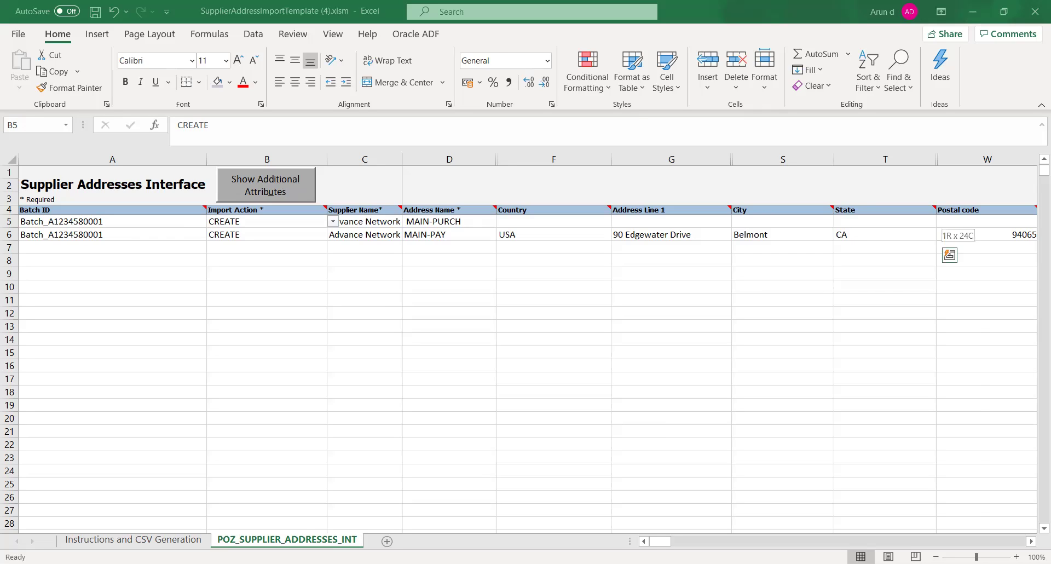
key(shift+Right)
key(F2)
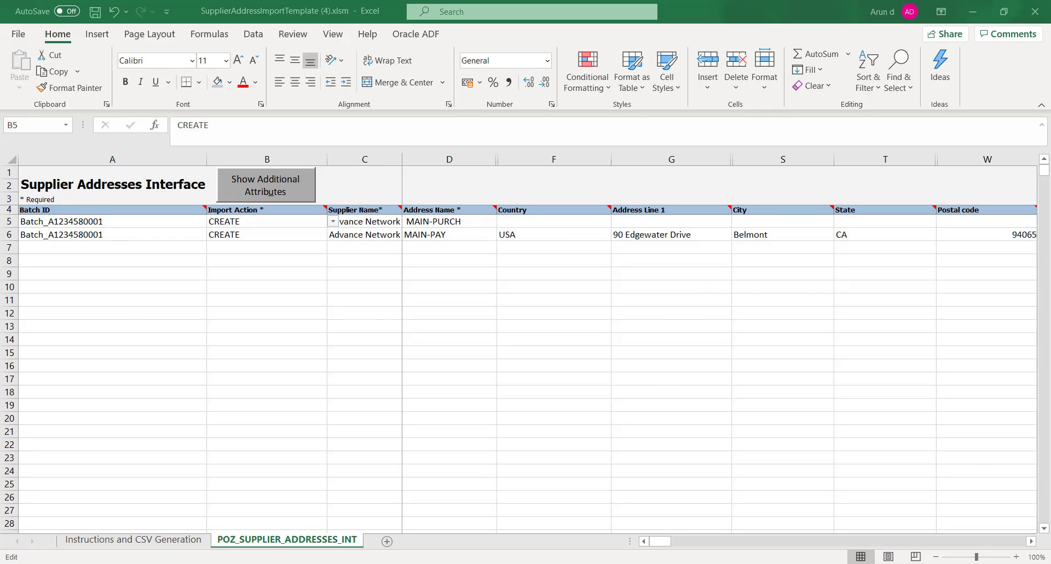
key(Escape)
key(ctrl+c)
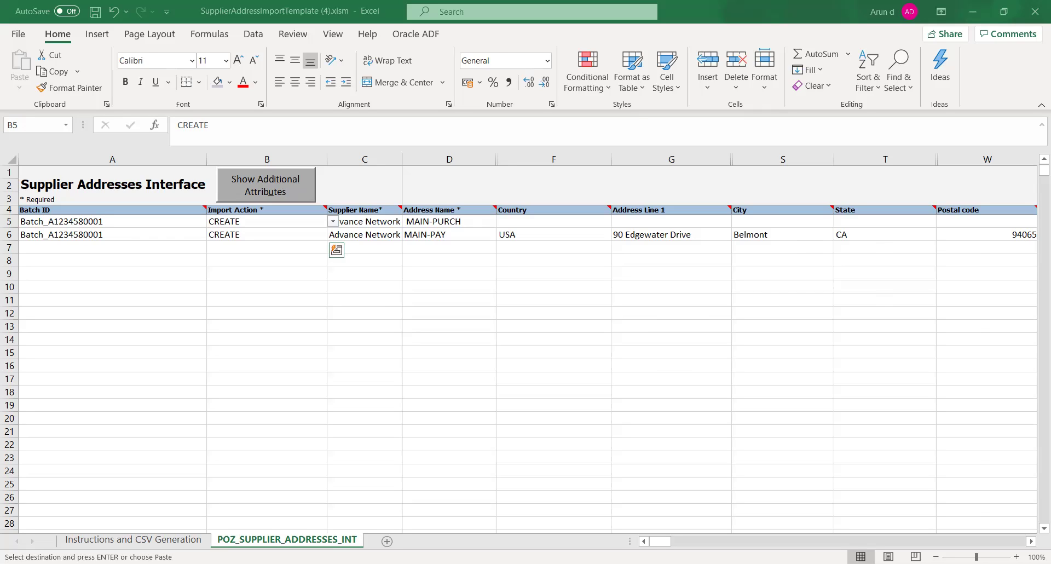
key(F2)
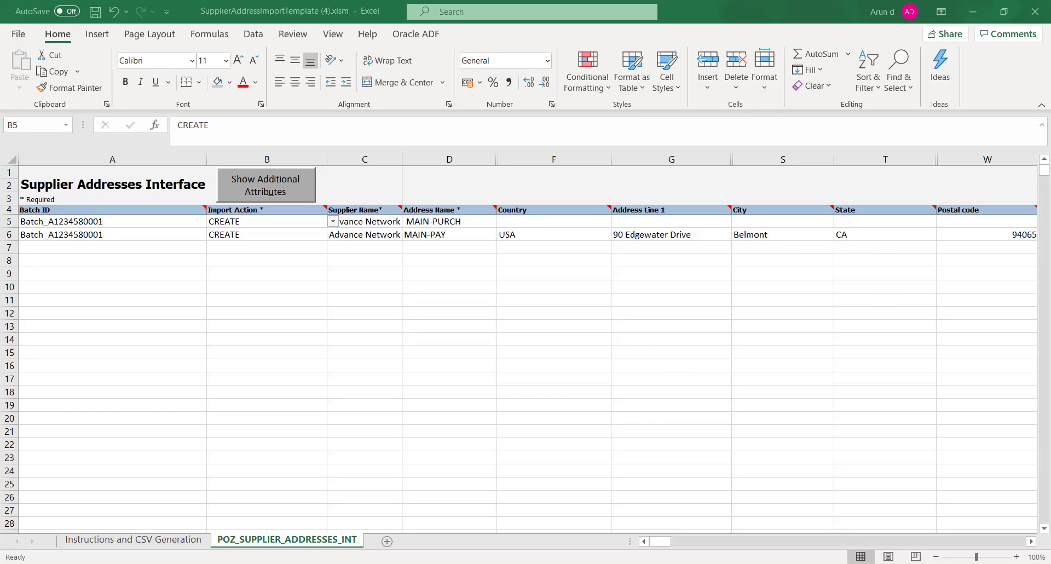
key(ctrl+c)
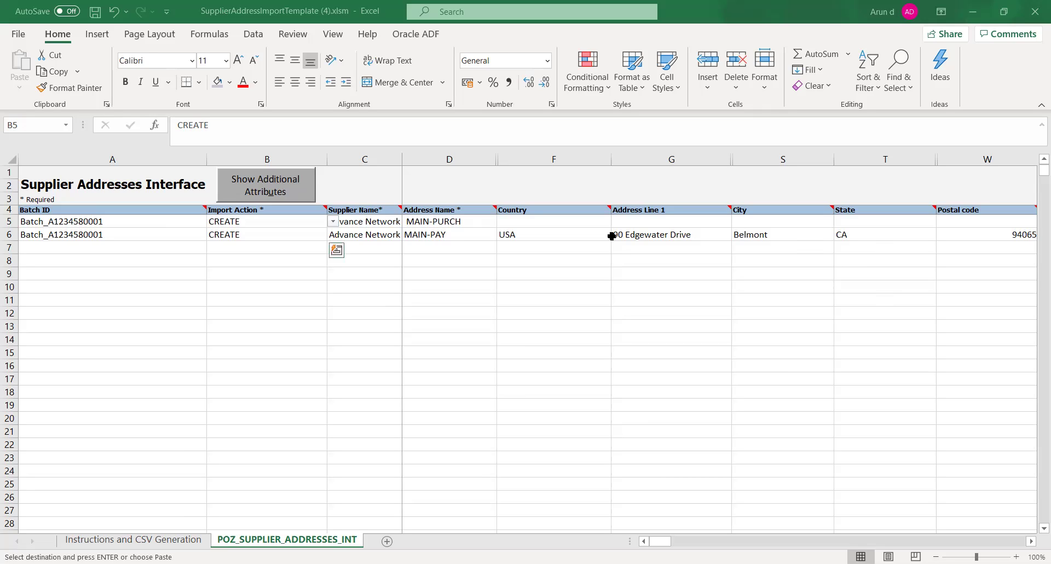
drag(611, 236, 611, 236)
Step: Save the address template and create a folder named VENDOR ADDRESS inside TATA VENDOR for the generated ZIP file
key(ctrl+s)
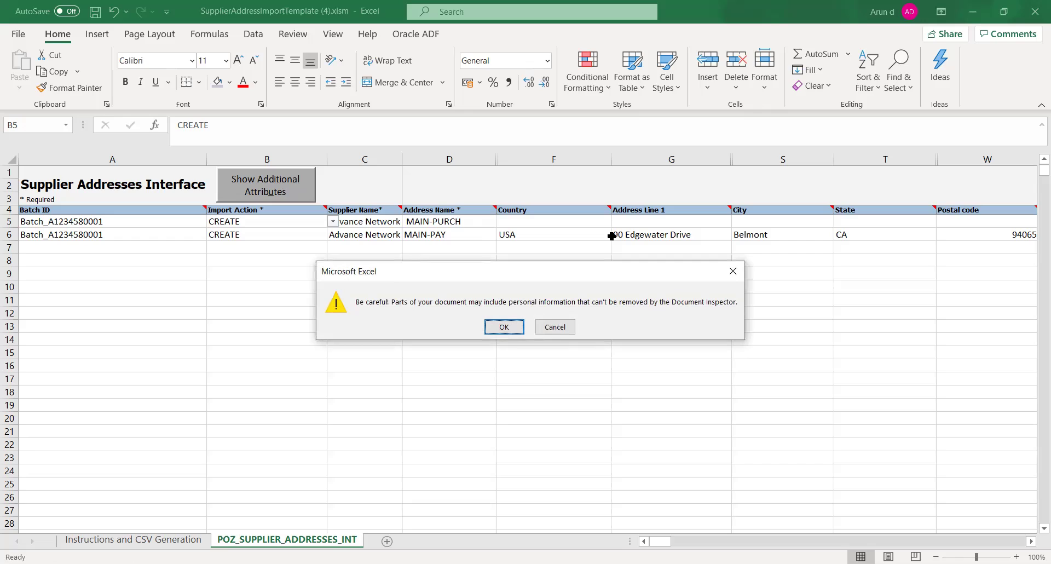
key(Return)
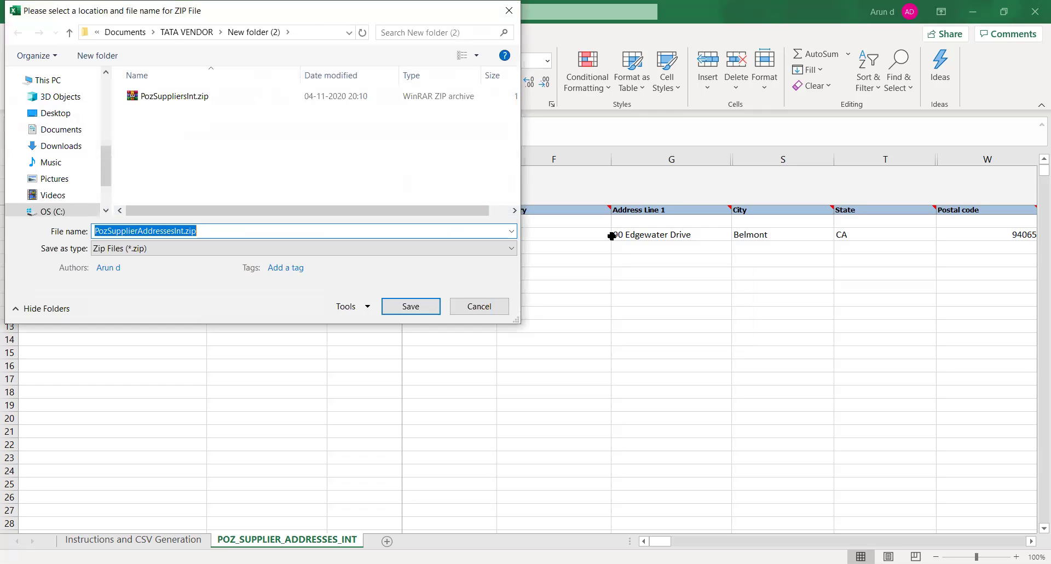
click(186, 32)
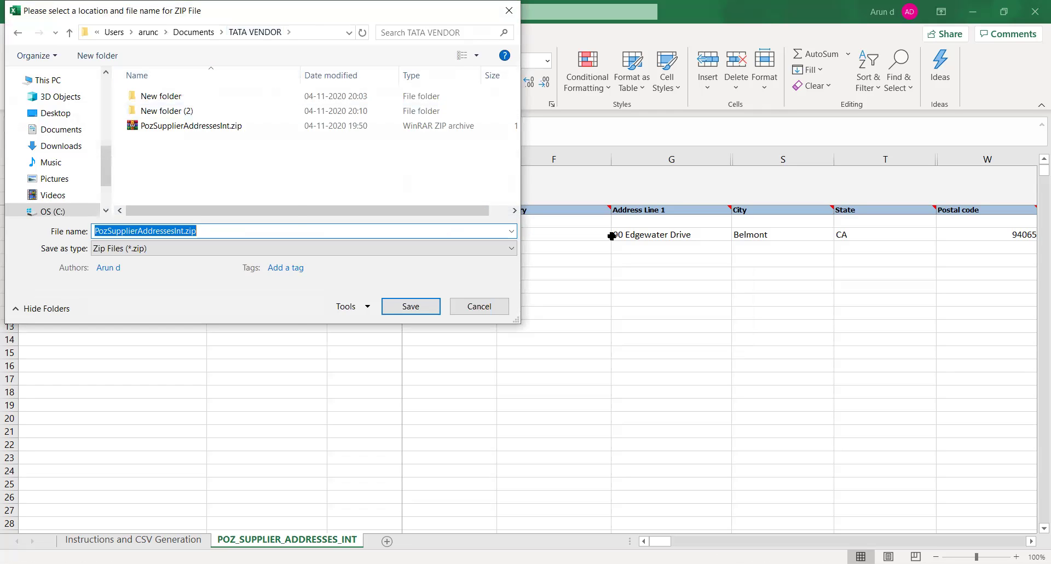
right_click(163, 178)
mouse_move(248, 314)
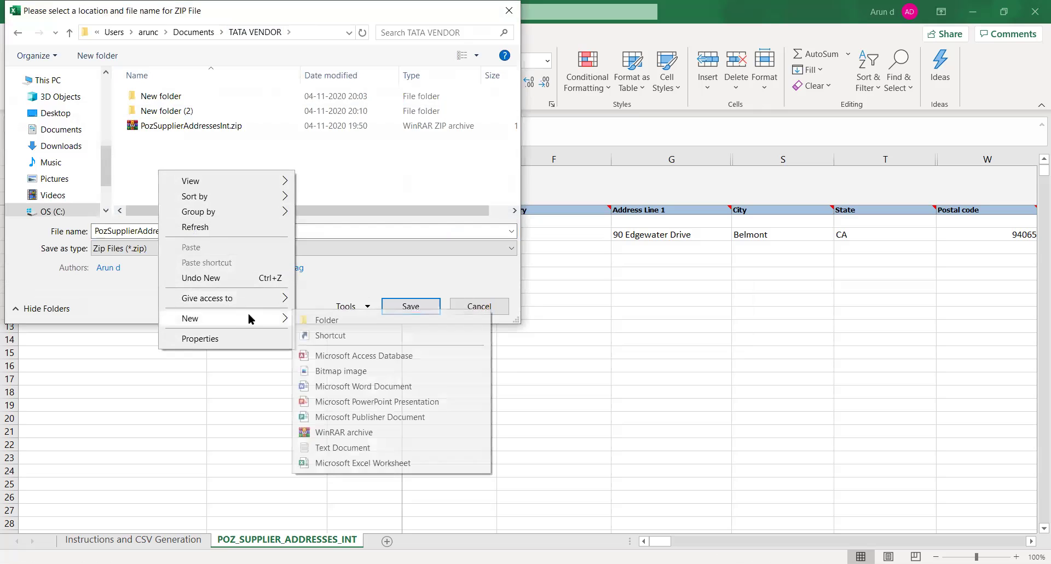
click(315, 320)
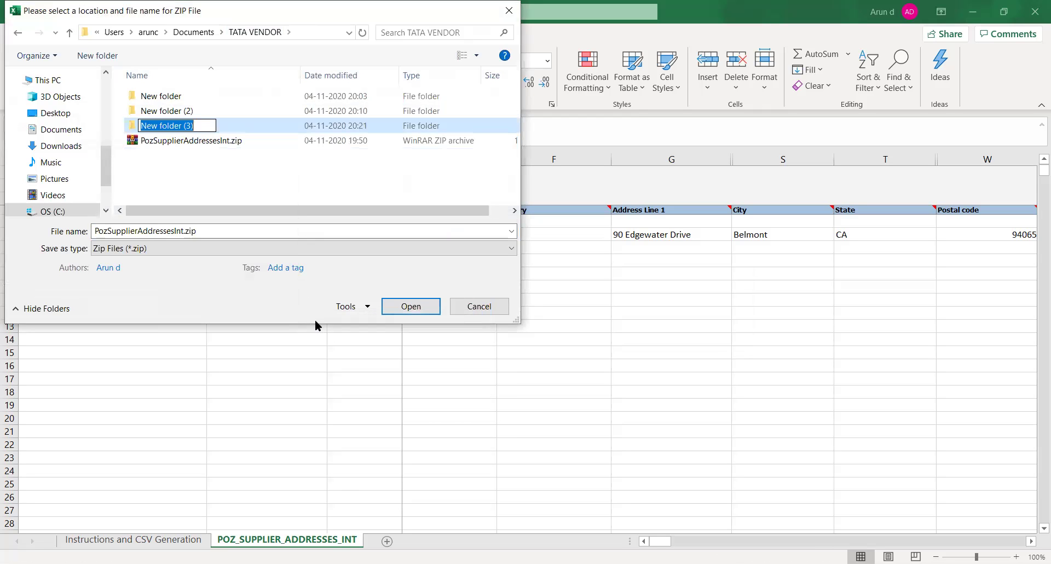
text(VENDOR ADDRESS)
key(Return)
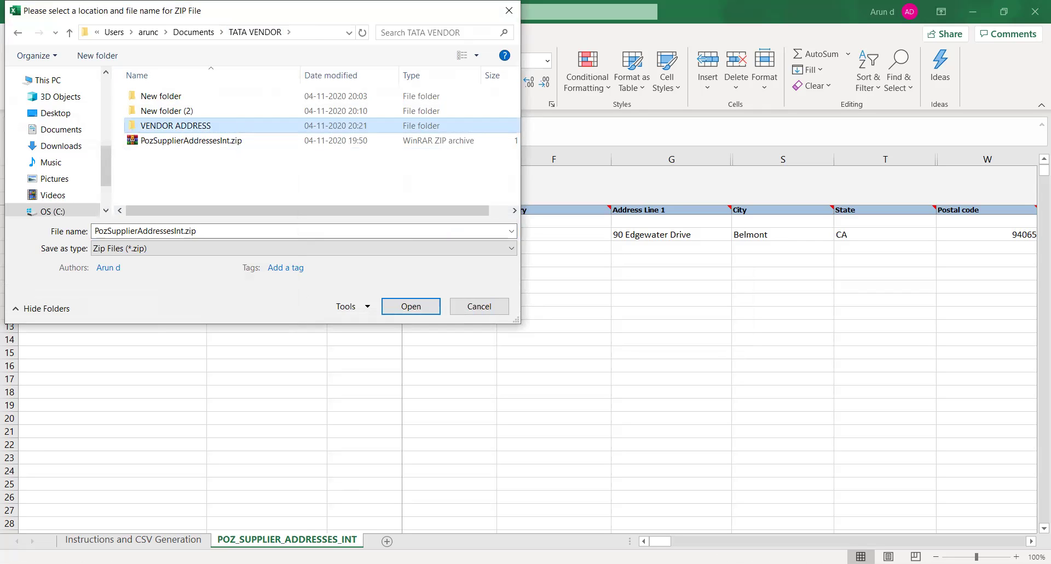
Step: Save the generated PozSupplierAddressesInt.zip and PozSupplierAddressesInt.csv files in the VENDOR ADDRESS folder
key(Return)
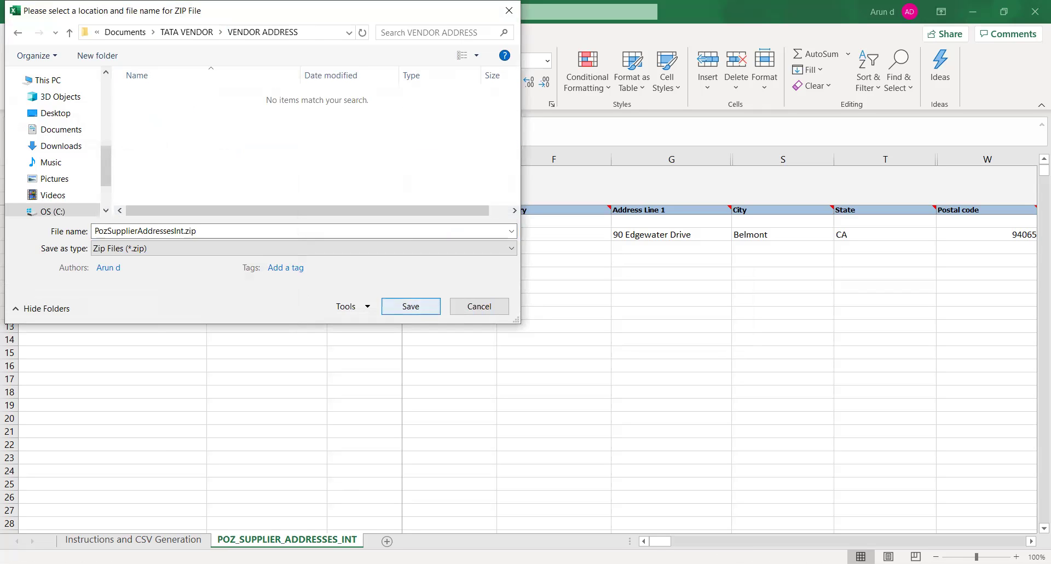
key(Return)
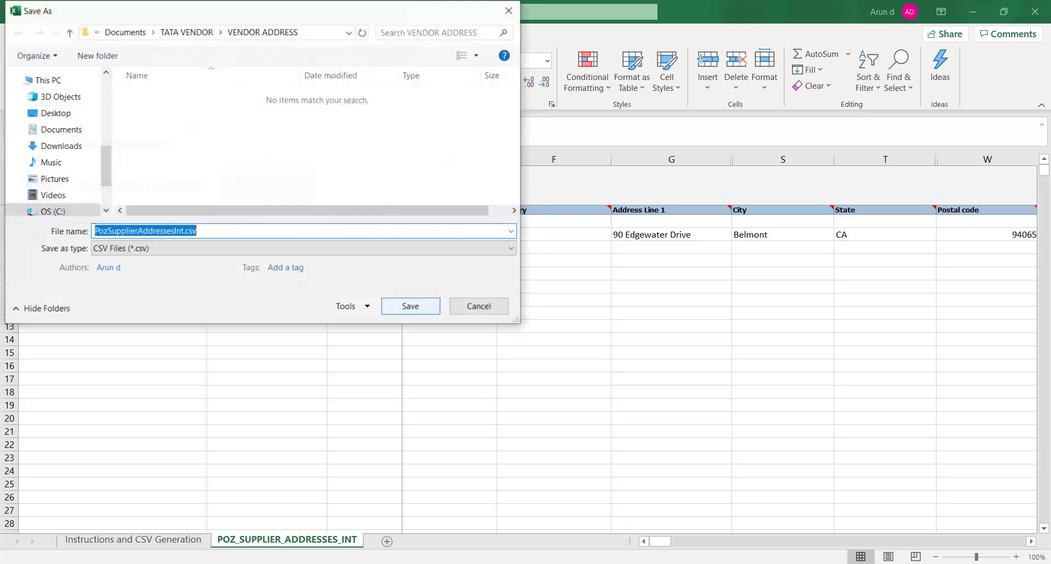
key(Return)
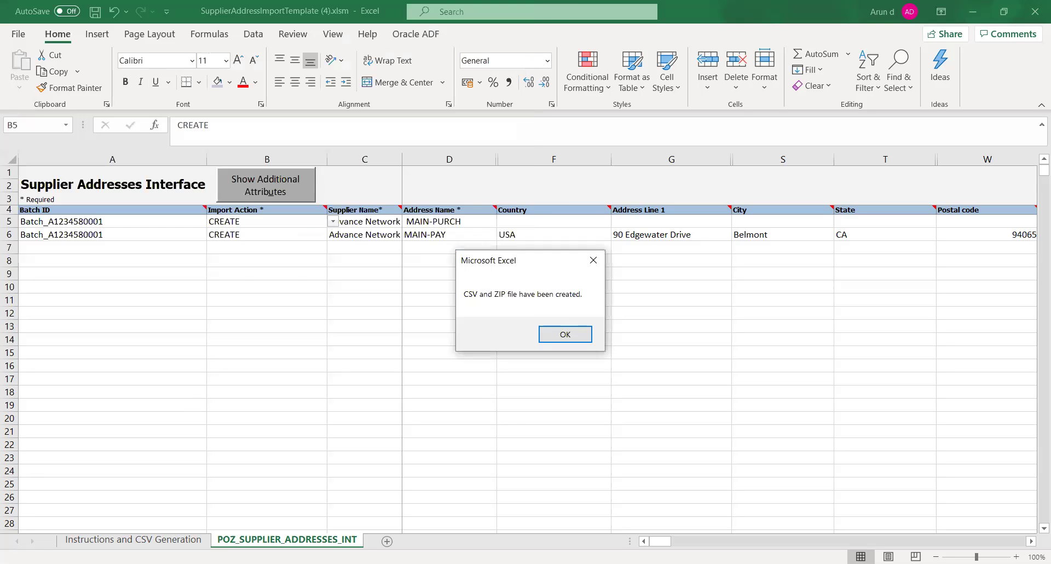
key(Return)
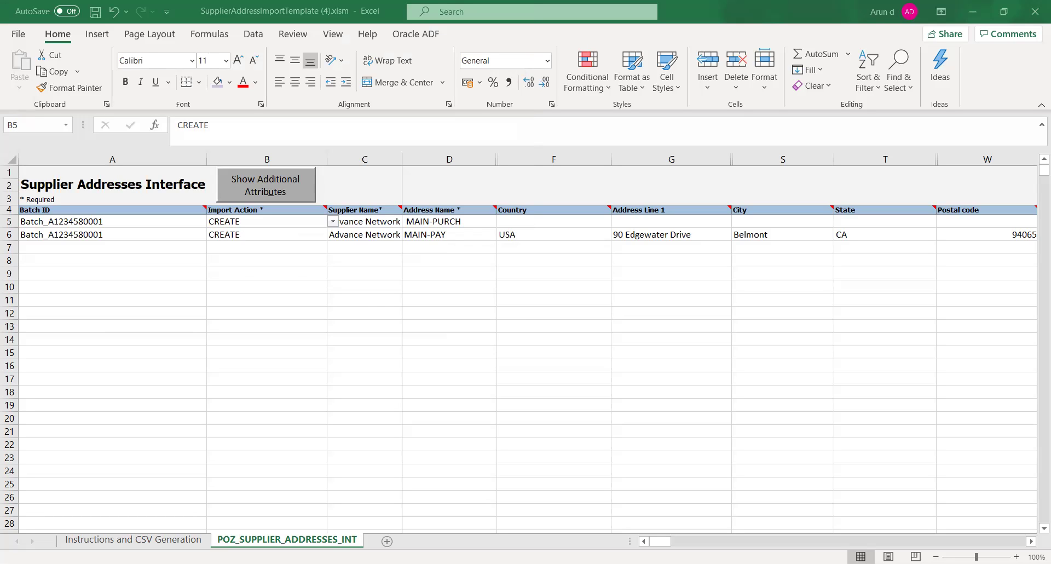
Step: Switch back to Oracle Fusion in the browser and open Scheduled Processes
key(alt+Tab)
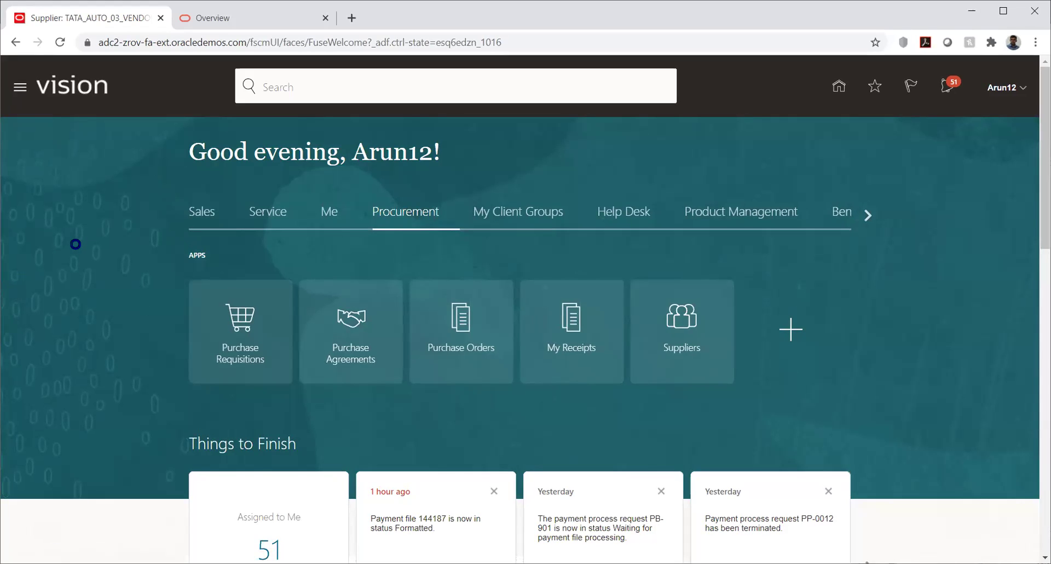
scroll(265, 235, down, 9)
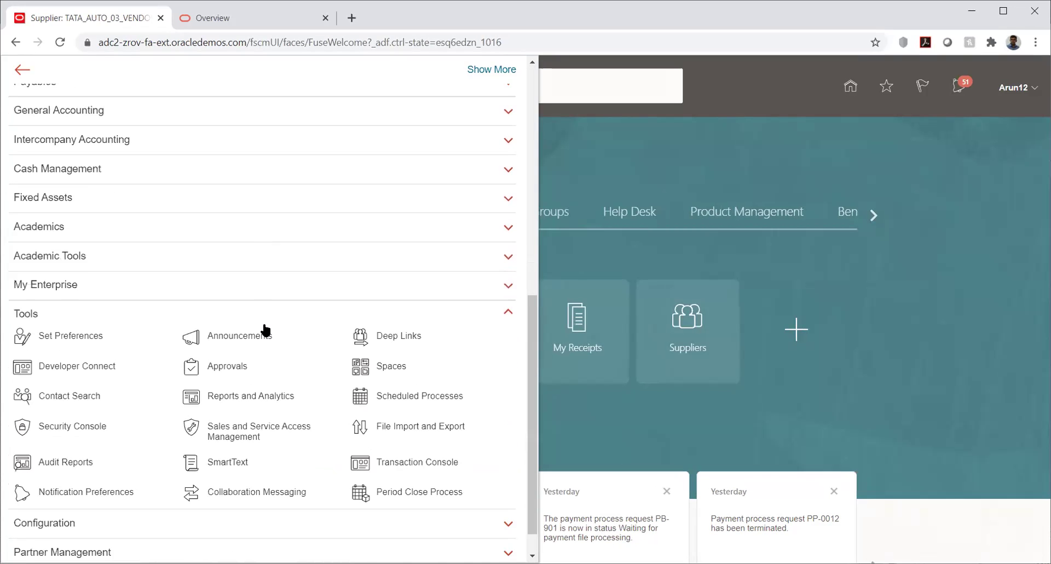
click(359, 393)
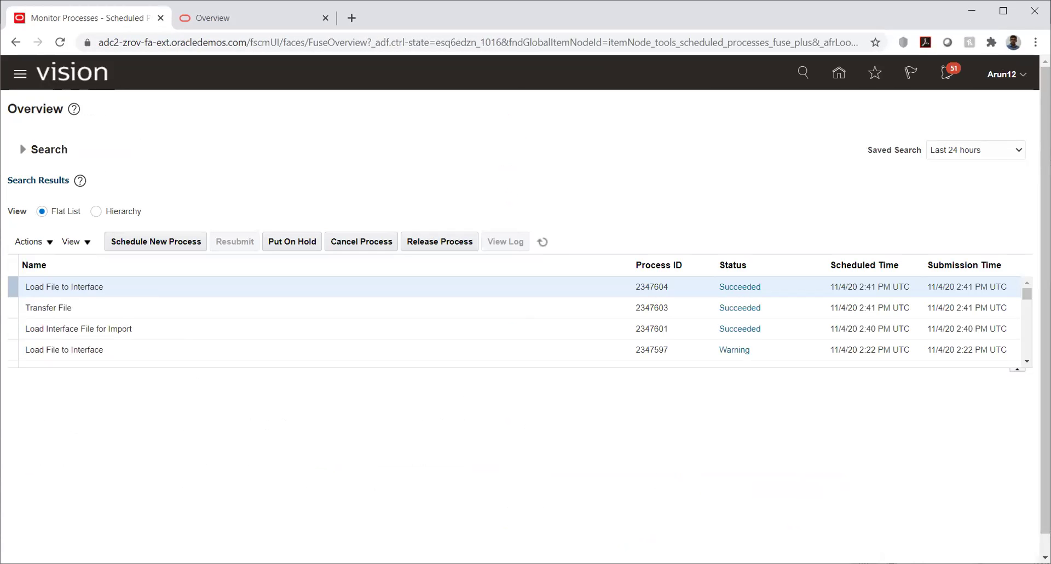
Step: Schedule a new process using the Load Interface File for Import job and open its process details
click(193, 242)
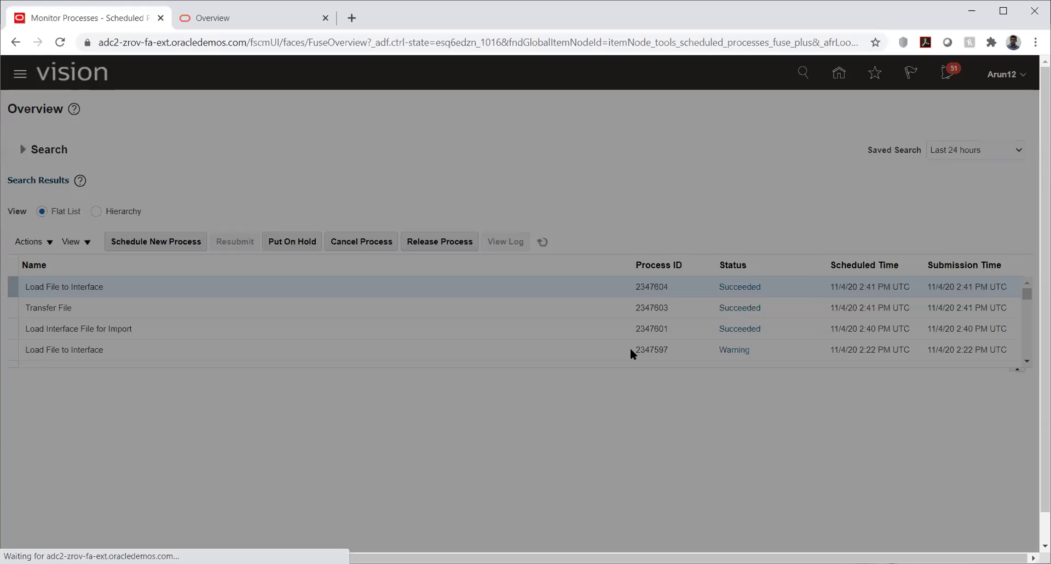
click(412, 272)
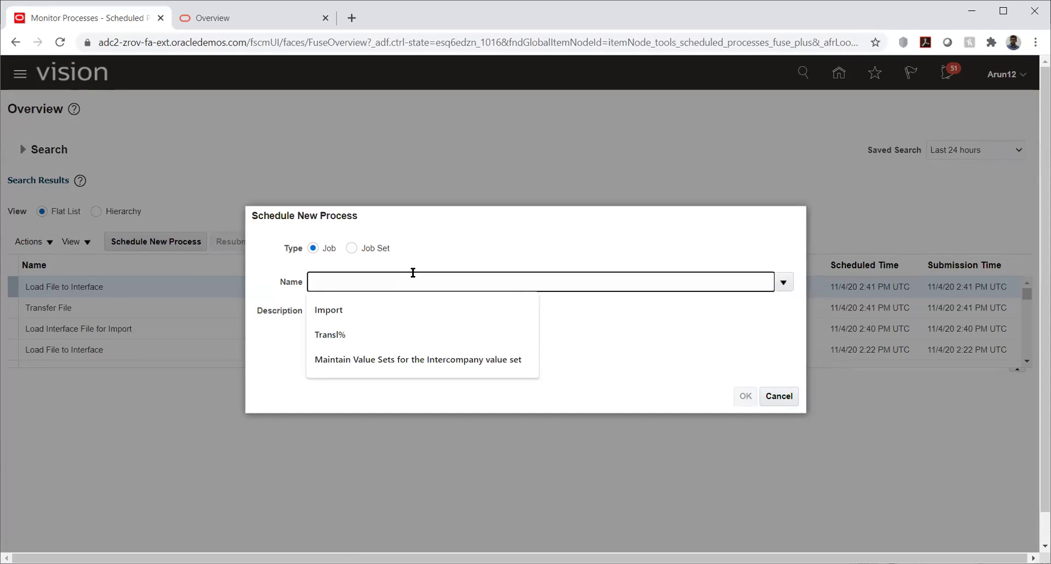
text(lOAD)
key(BackSpace)
key(BackSpace)
key(BackSpace)
key(BackSpace)
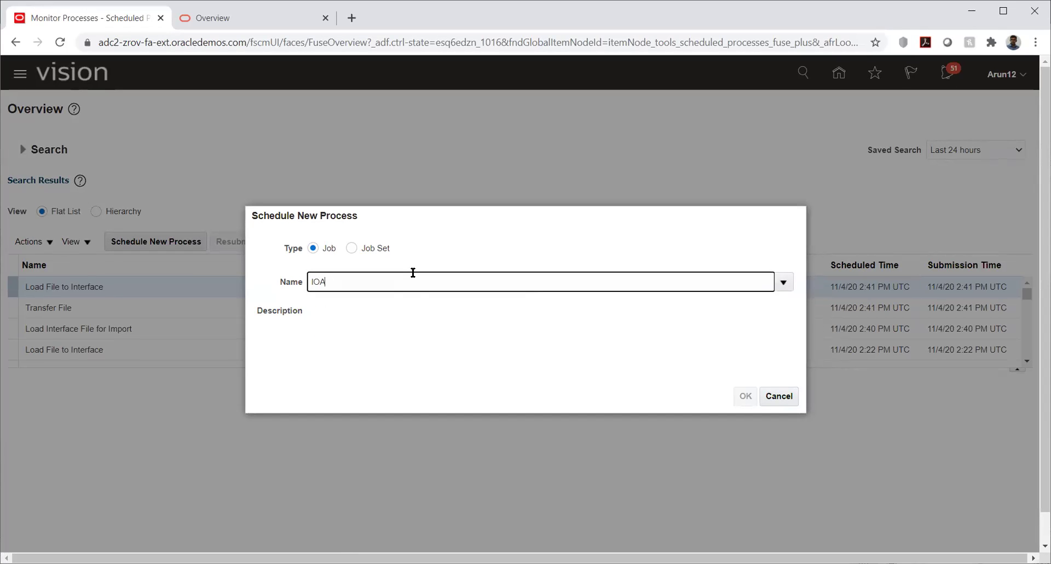
text(Load inter%)
key(Tab)
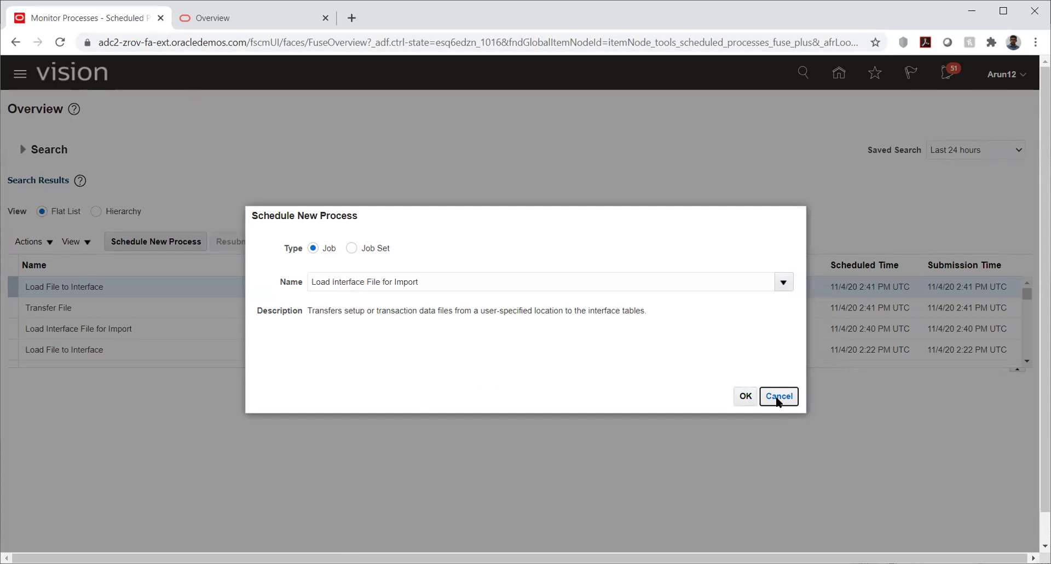
click(745, 396)
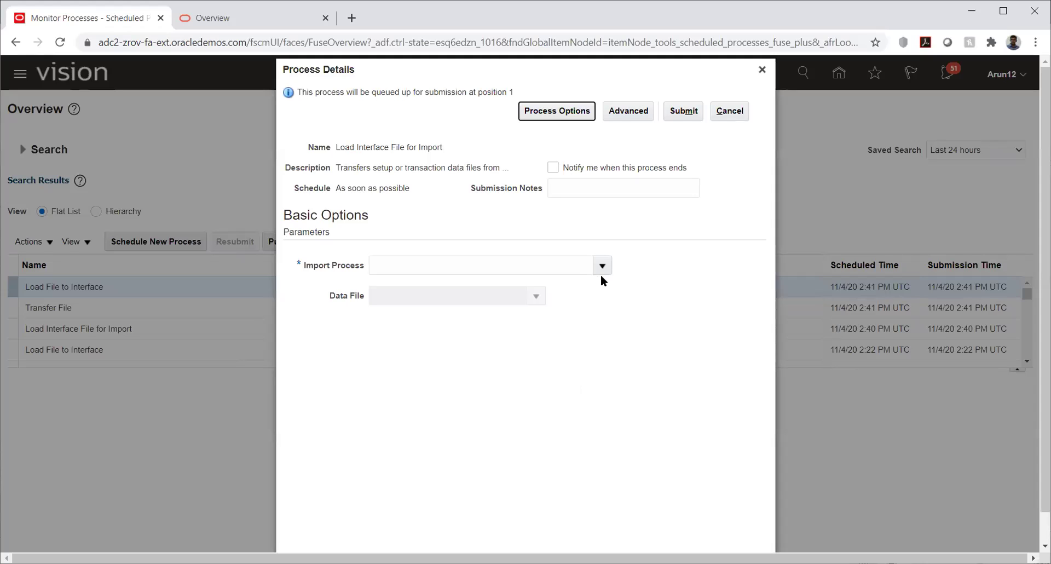
Step: Search the available import processes for Import%
click(604, 264)
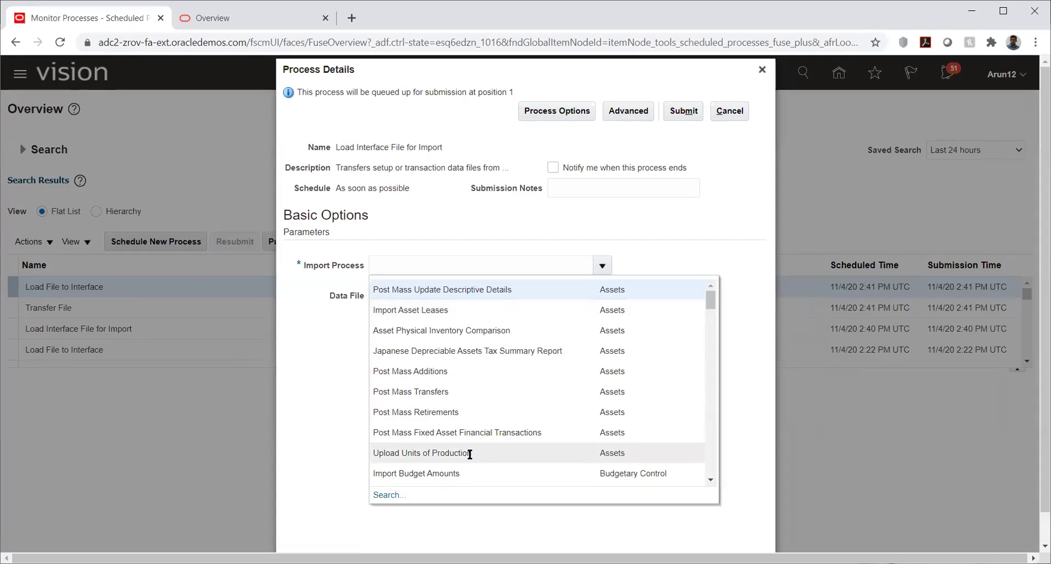
click(377, 494)
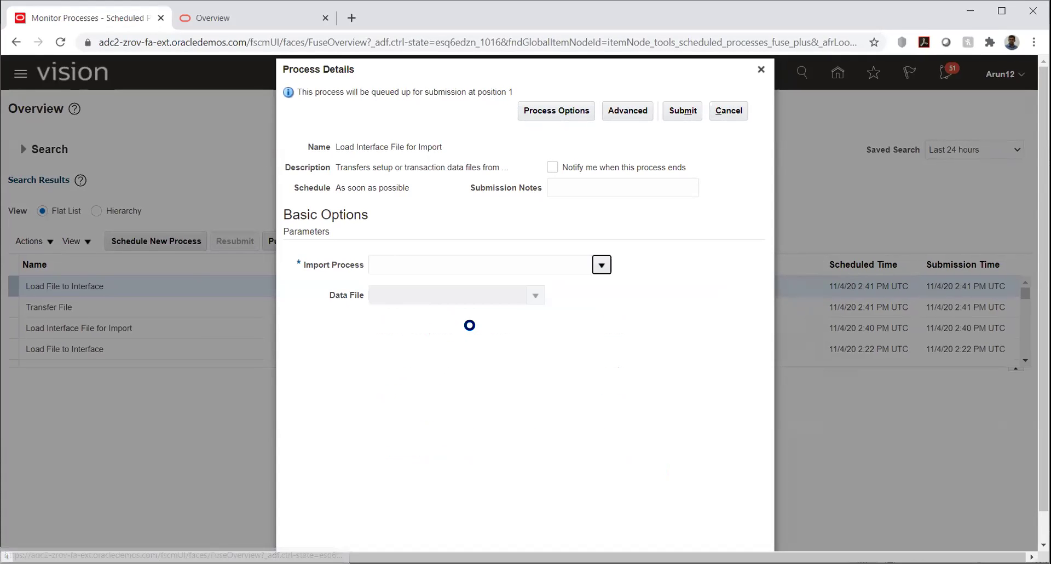
click(497, 295)
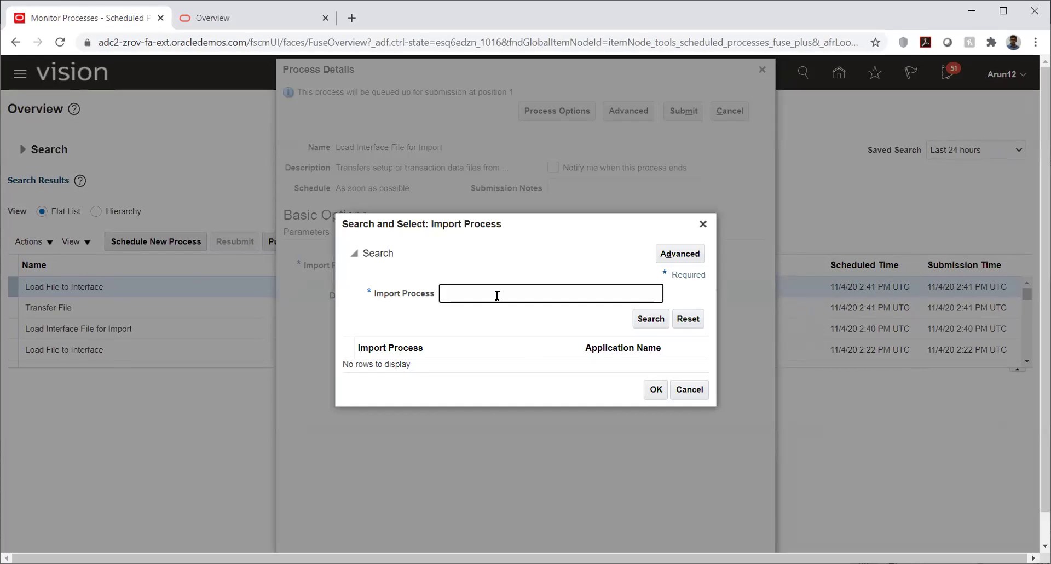
text(Import%)
key(Return)
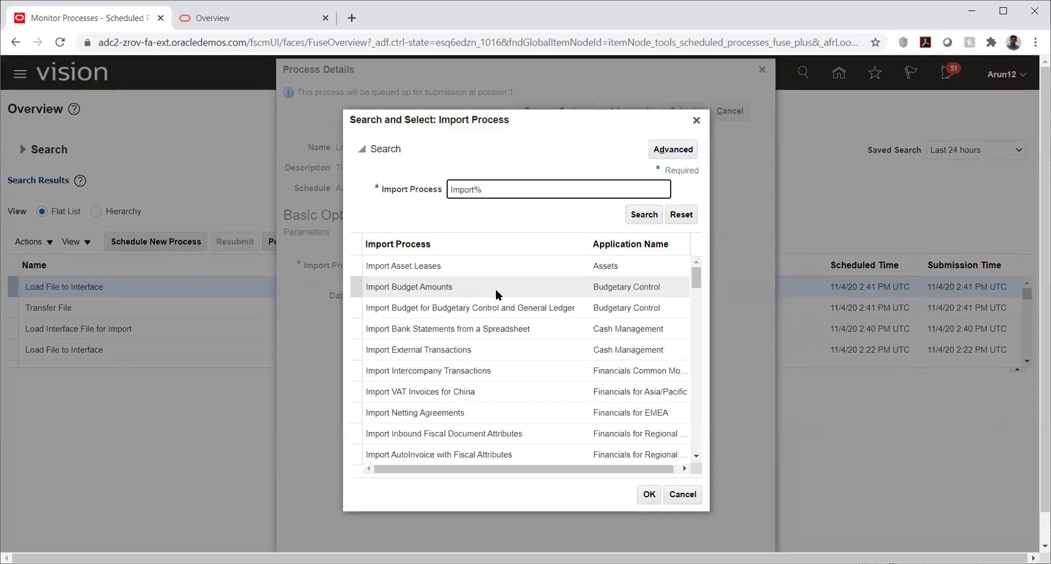
Step: Choose Import Supplier Addresses as the import process for the load job
scroll(476, 325, down, 5)
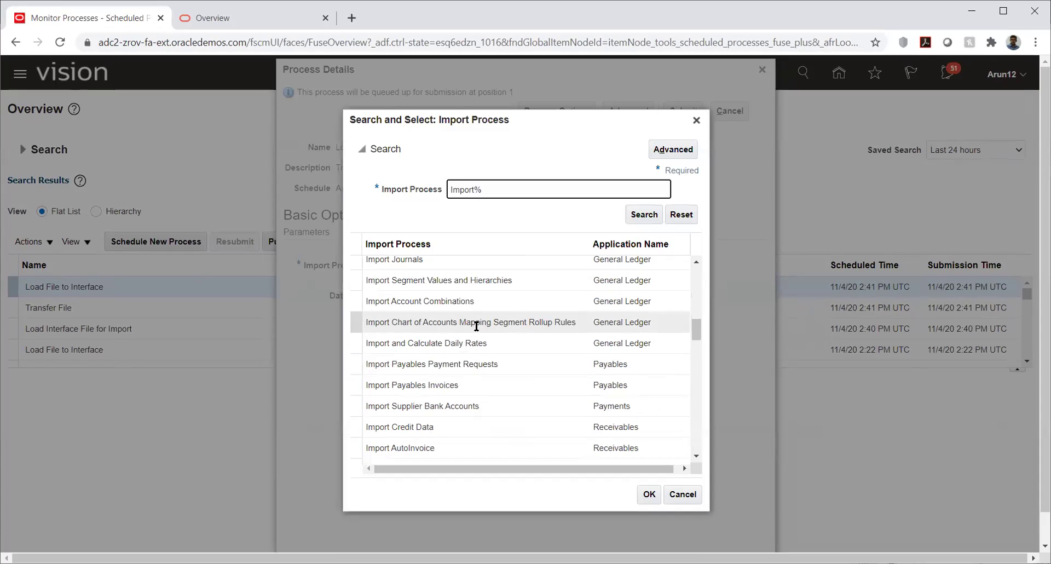
scroll(476, 326, down, 5)
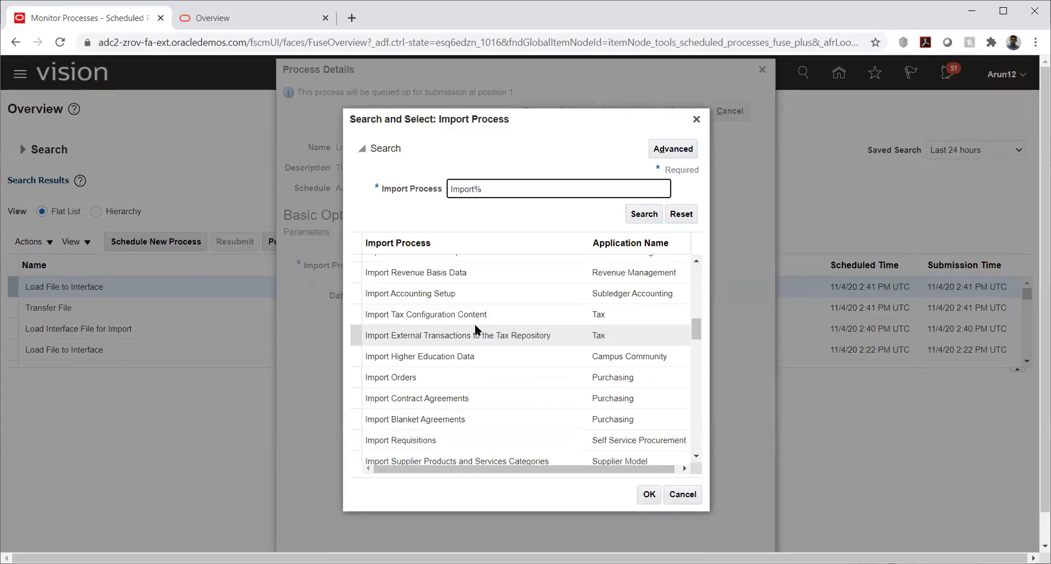
scroll(474, 323, down, 5)
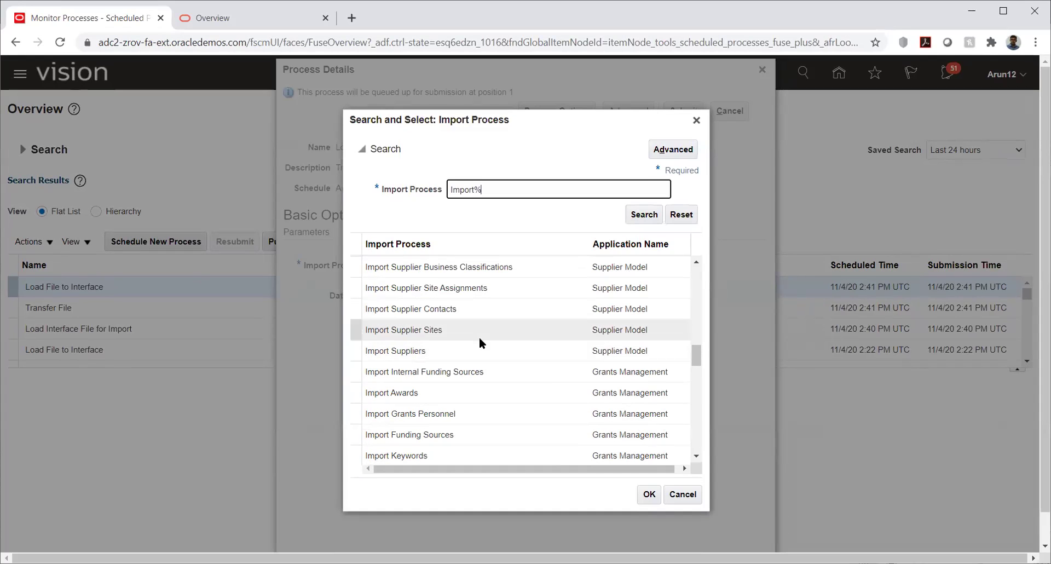
scroll(482, 331, up, 2)
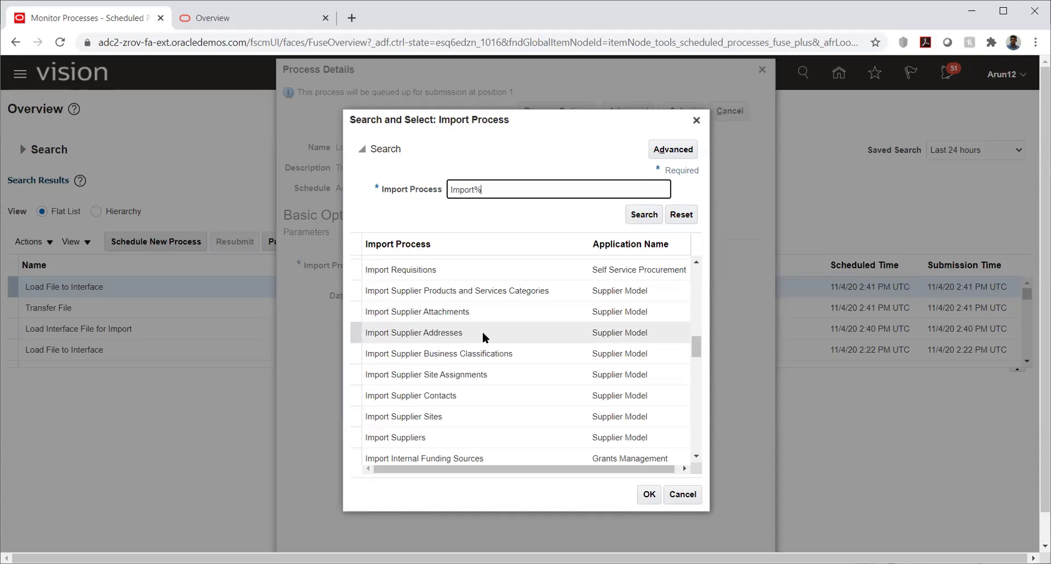
scroll(479, 307, down, 2)
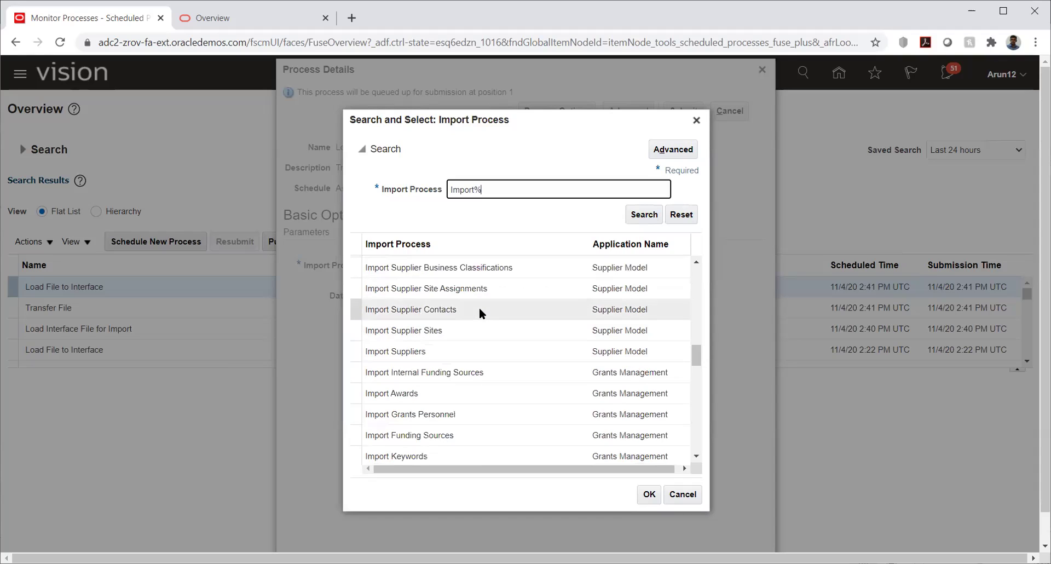
scroll(479, 307, down, 2)
scroll(478, 307, up, 2)
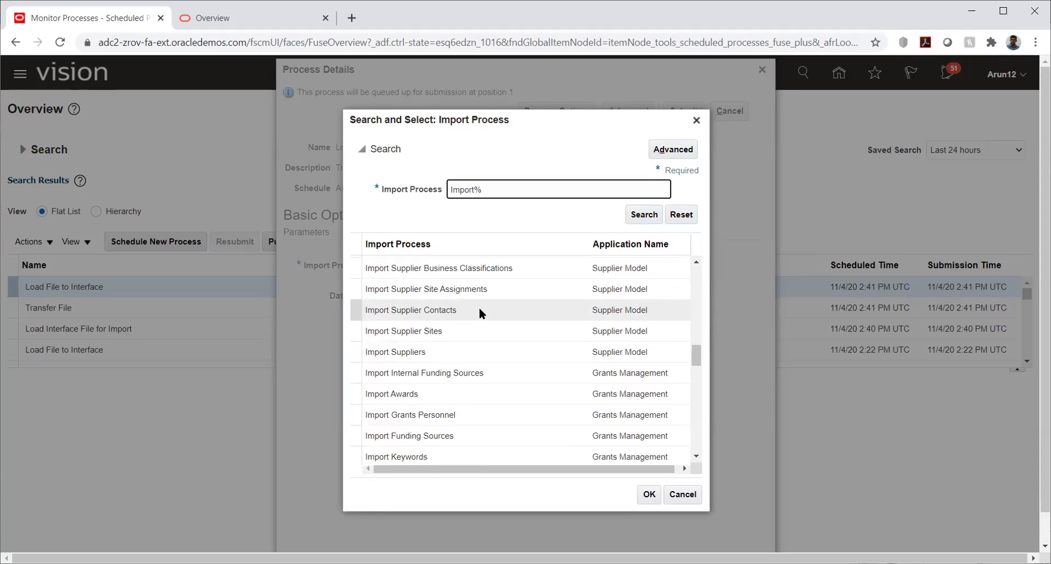
scroll(479, 308, up, 2)
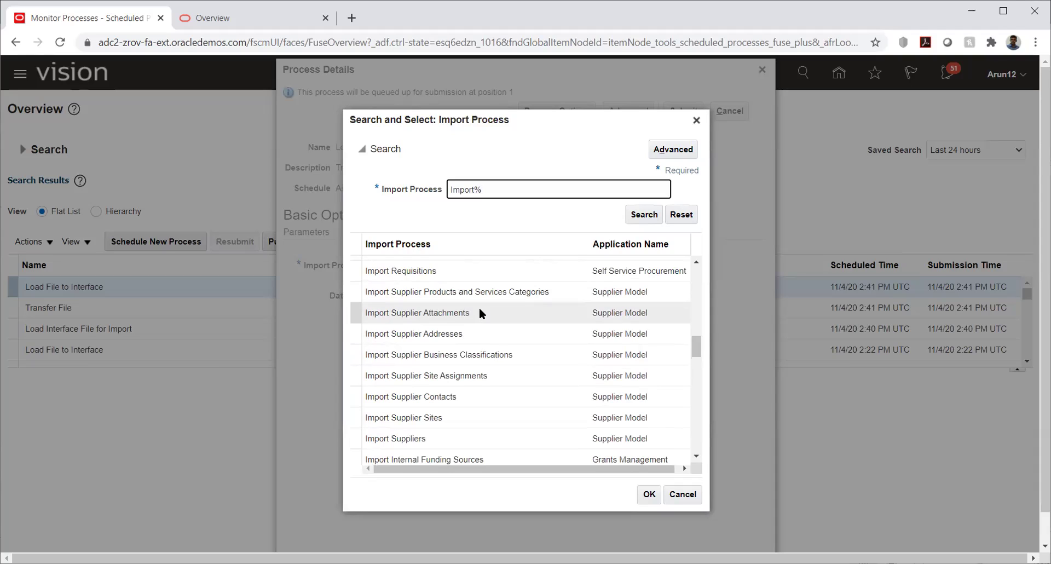
scroll(476, 323, down, 2)
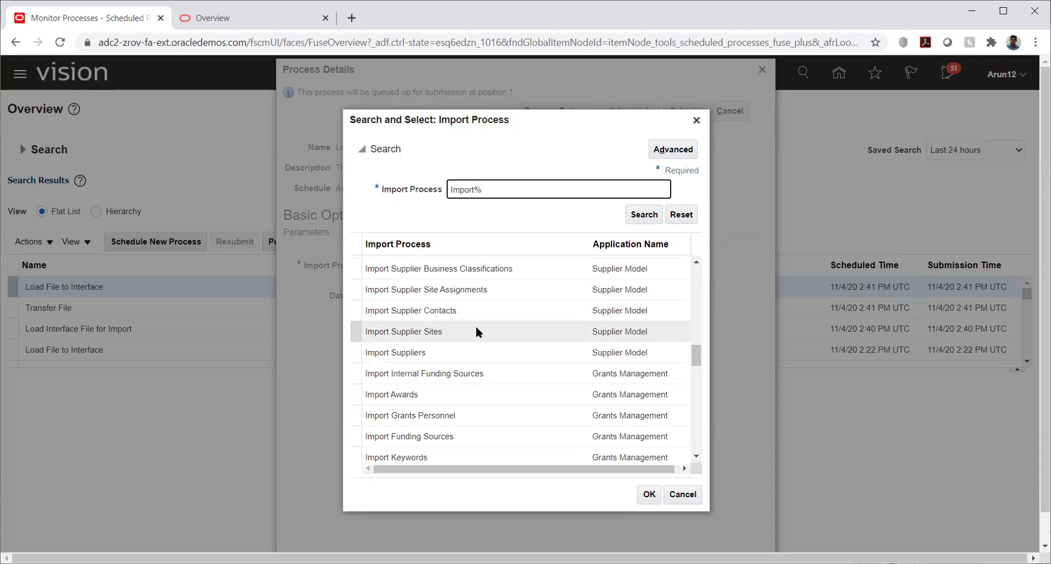
scroll(475, 327, up, 2)
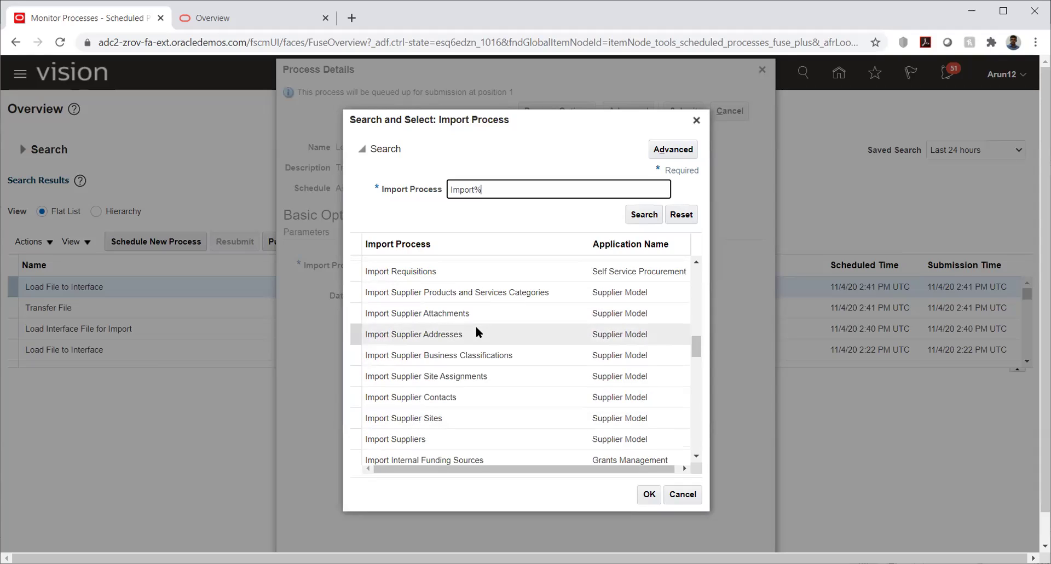
click(475, 327)
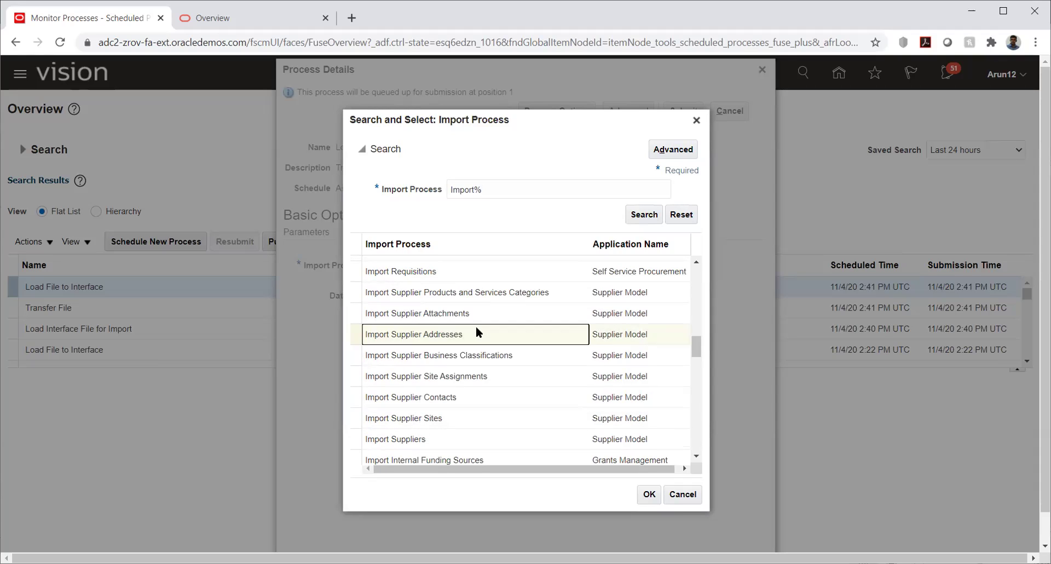
click(643, 497)
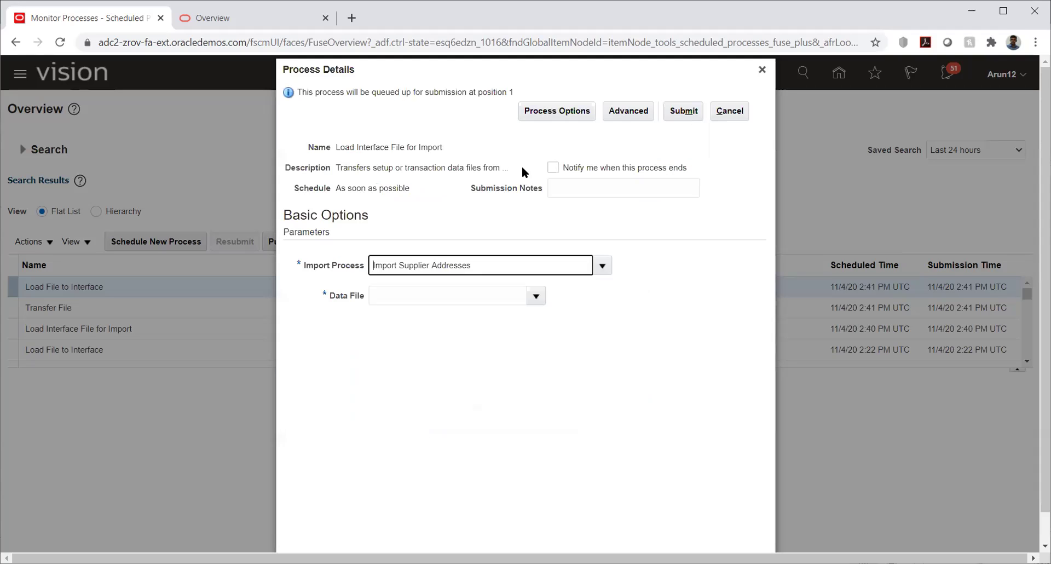
Step: Upload PozSupplierAddressesInt.zip from the VENDOR ADDRESS folder in TATA VENDOR as the data file
click(536, 295)
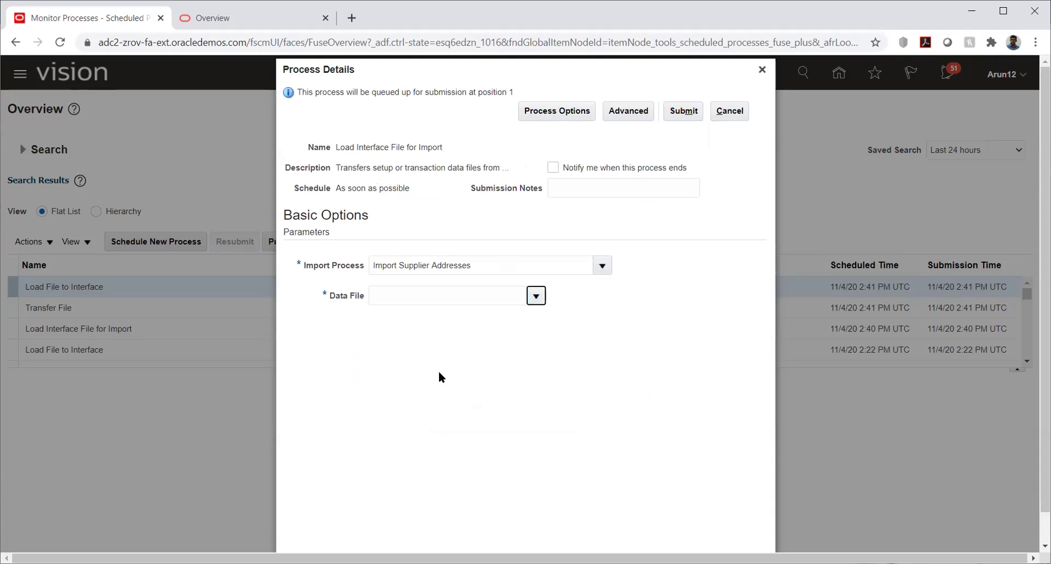
click(398, 336)
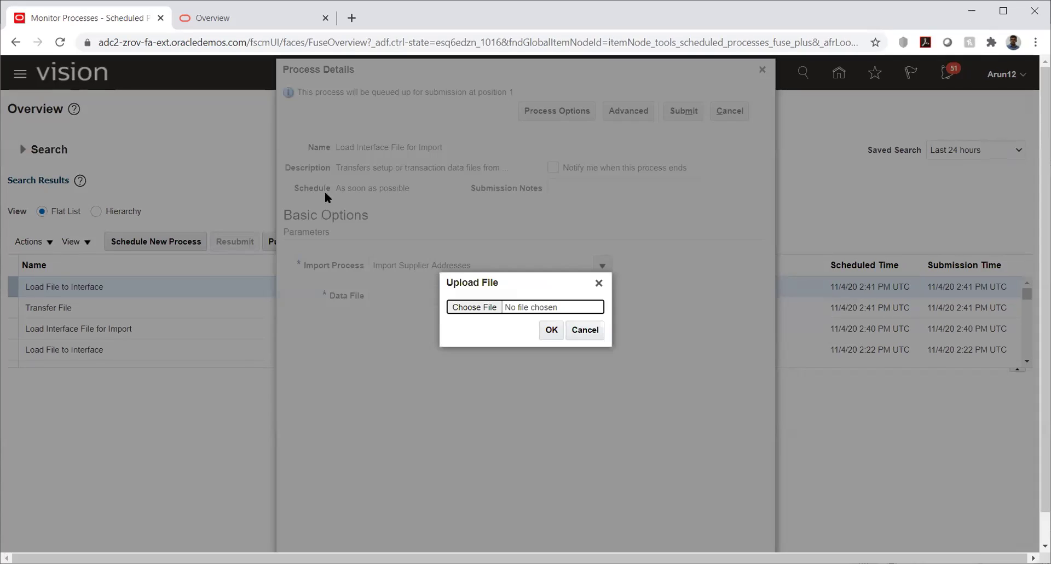
click(474, 307)
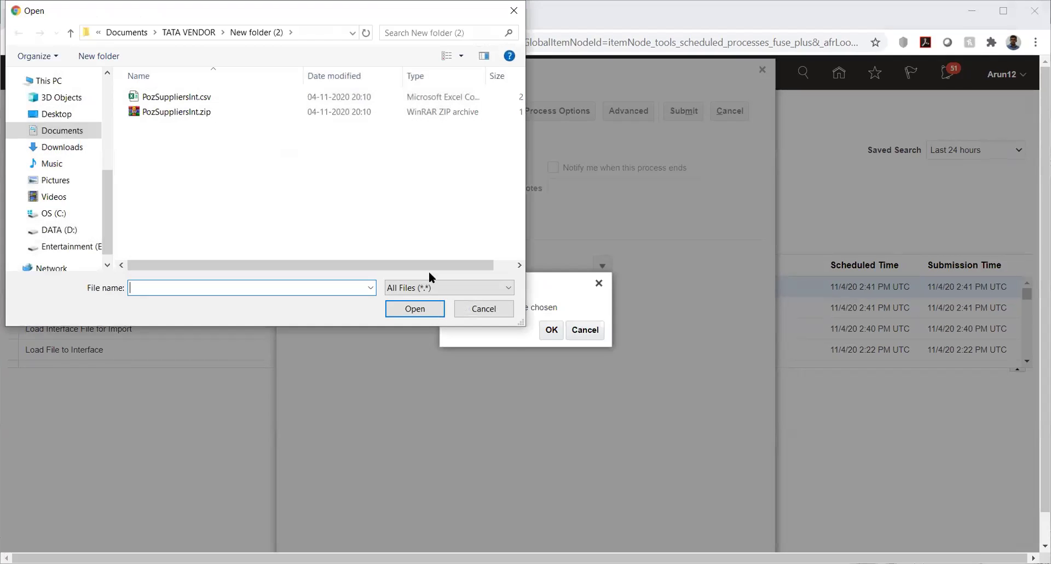
click(192, 33)
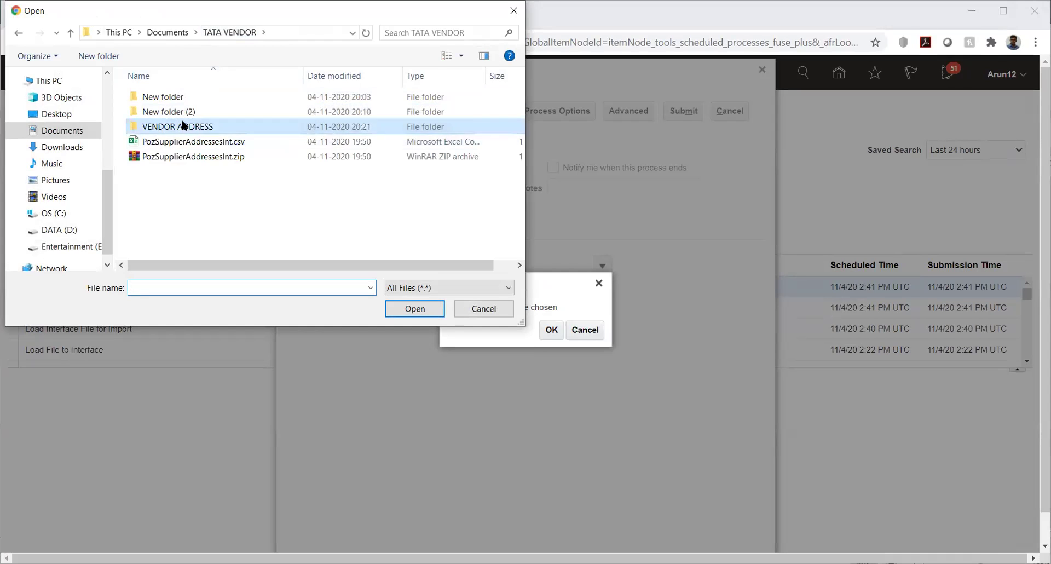
double_click(185, 127)
click(199, 113)
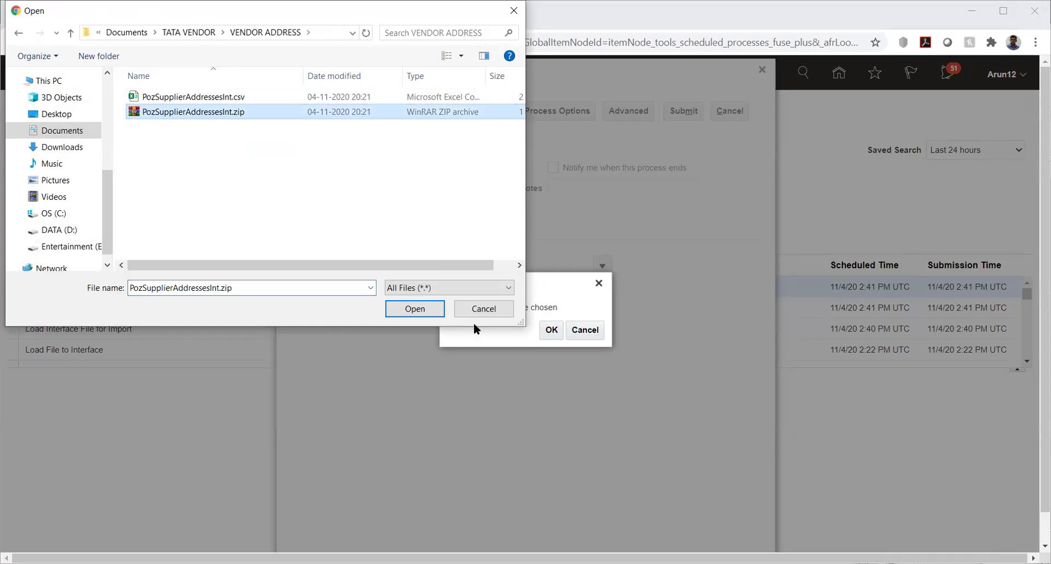
click(417, 309)
click(549, 330)
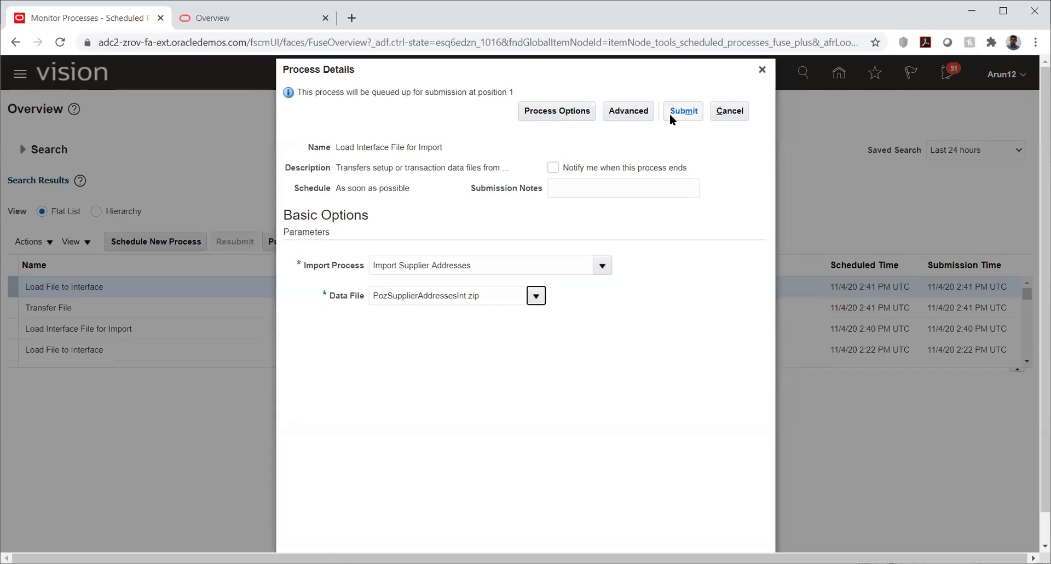
Step: Submit the supplier address load process and refresh the scheduled process list to check its status
click(669, 113)
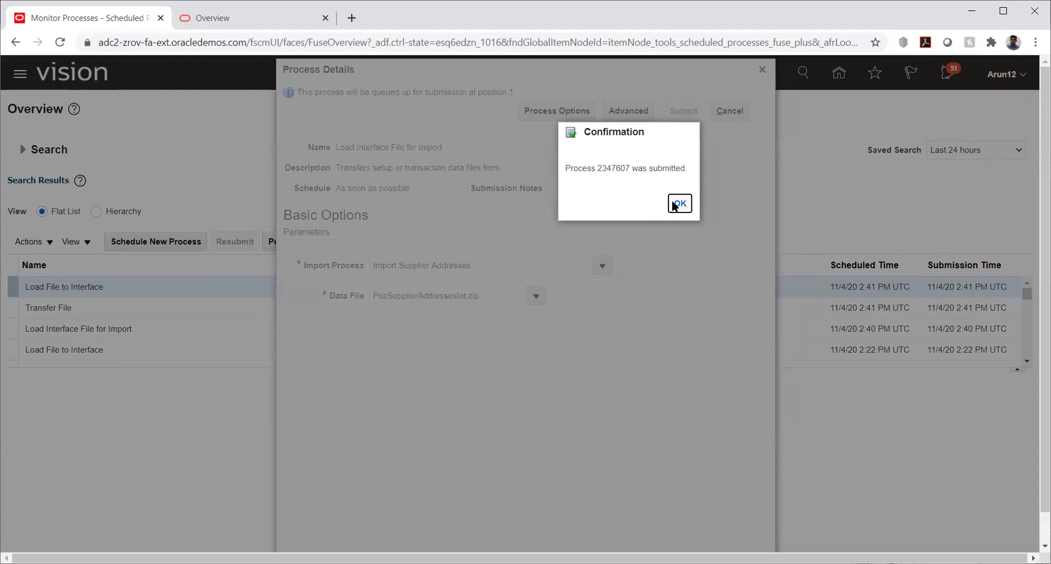
key(Return)
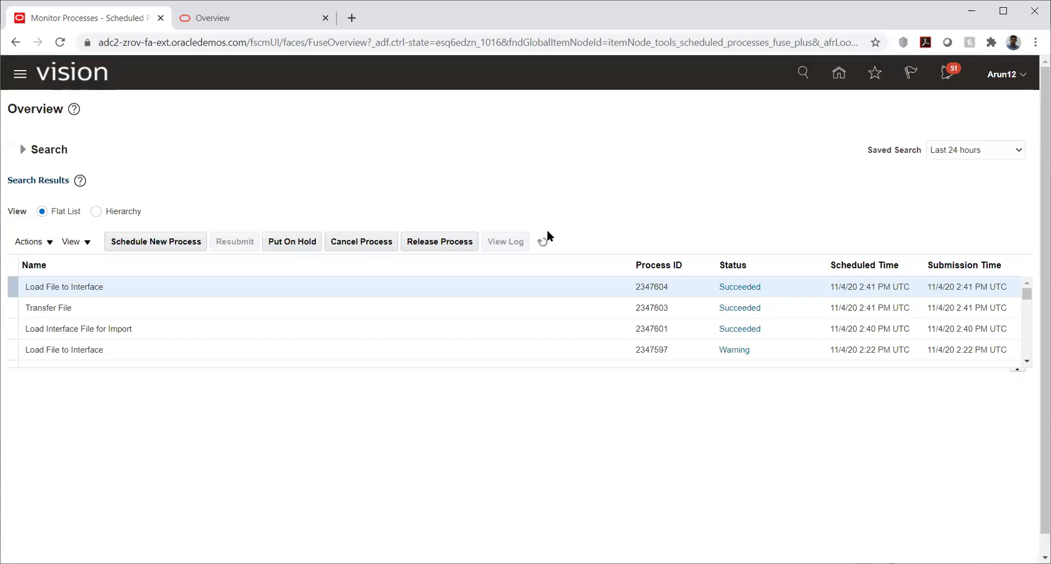
click(540, 243)
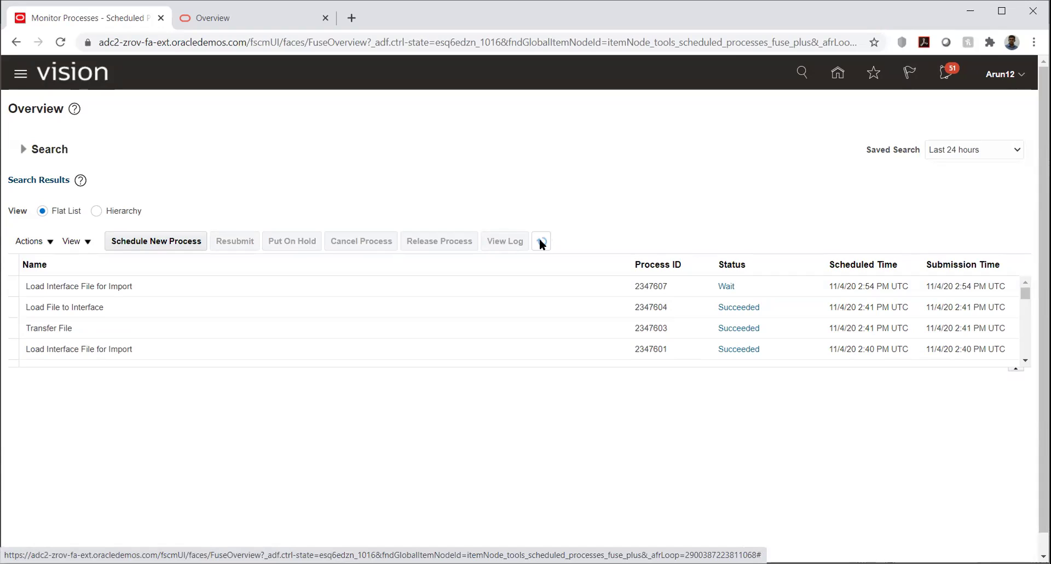
click(540, 243)
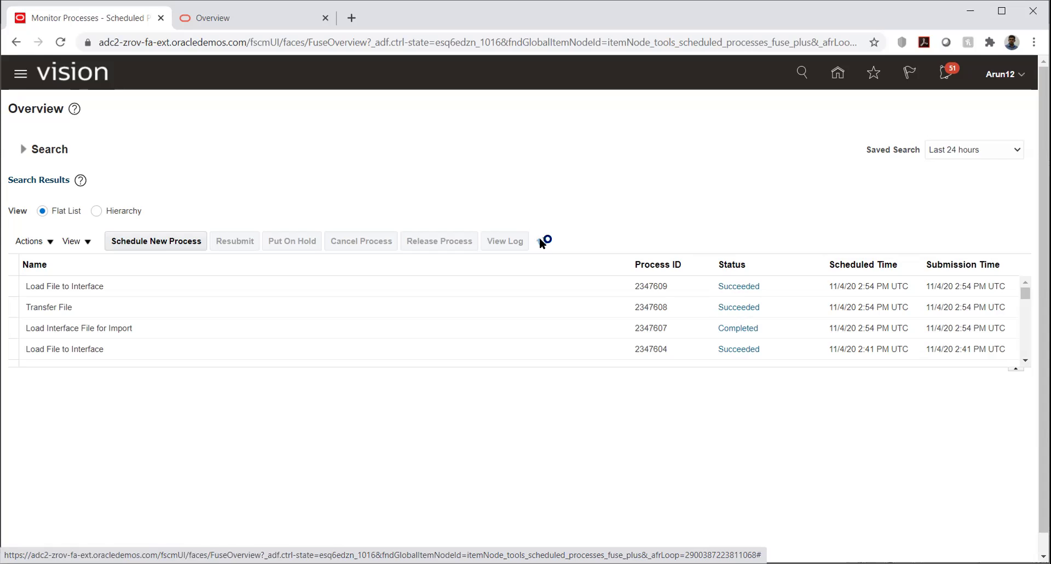
click(540, 241)
Step: Go to the Suppliers work area and search for the supplier TATA_VENDOR_03_SUPPLIER
click(838, 74)
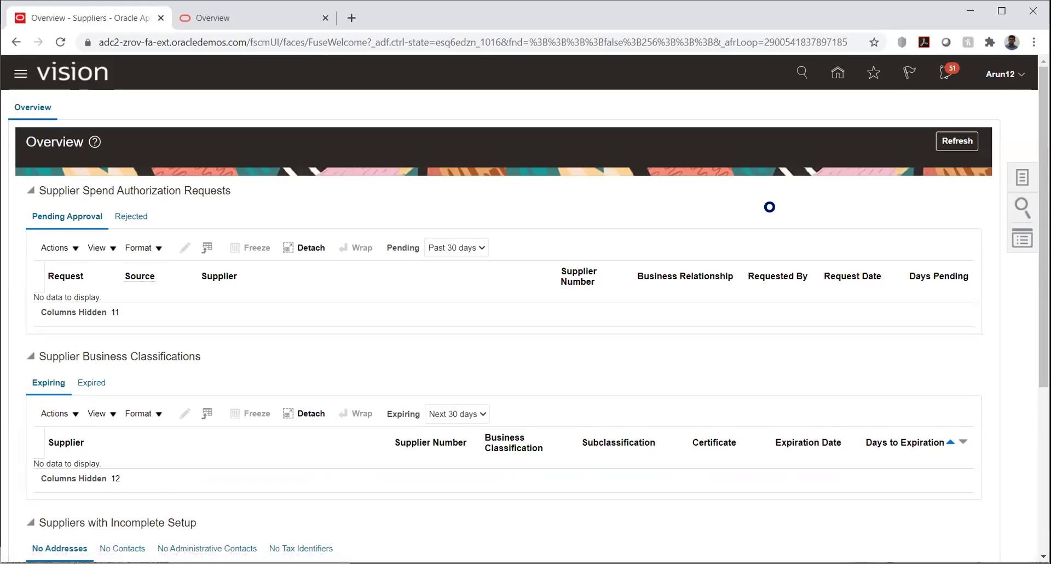
click(1022, 208)
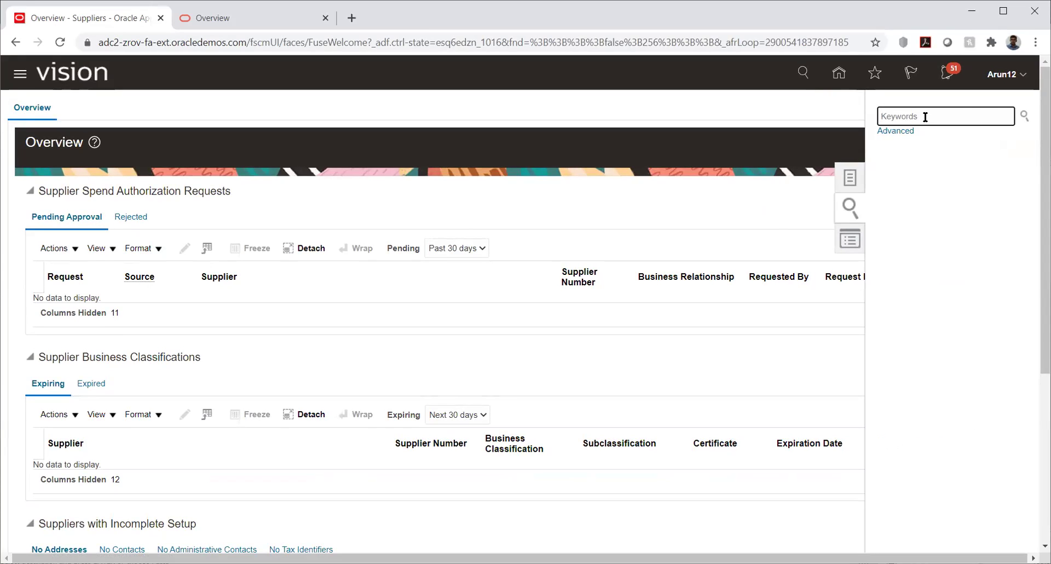
text(TATA_VENDOR_03_SUPPLIER)
click(1023, 117)
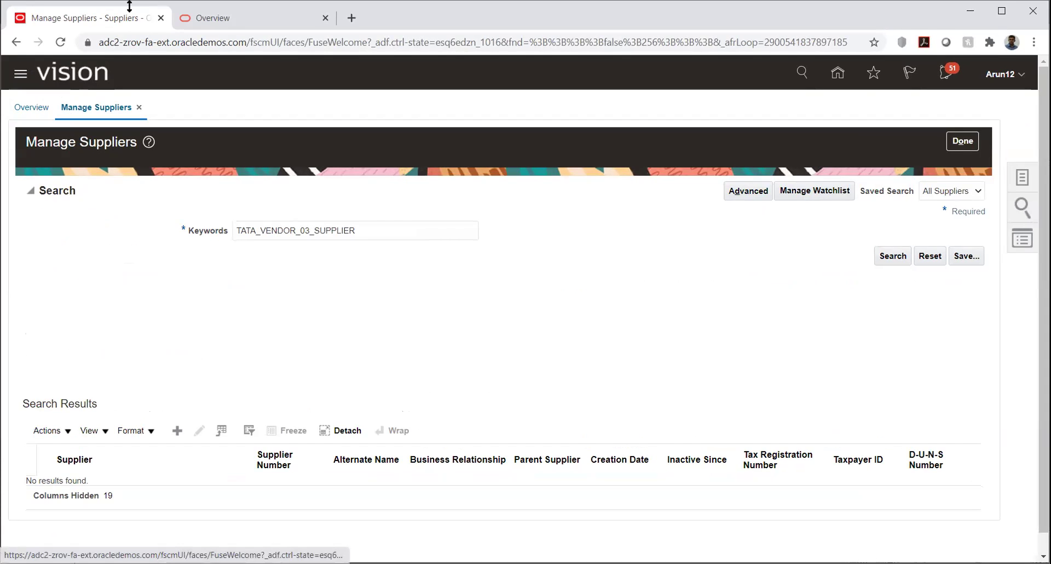
Step: Switch to the Oracle documentation and download SupplierSiteImportTemplate.xlsm from the Import Supplier Sites topic
click(214, 8)
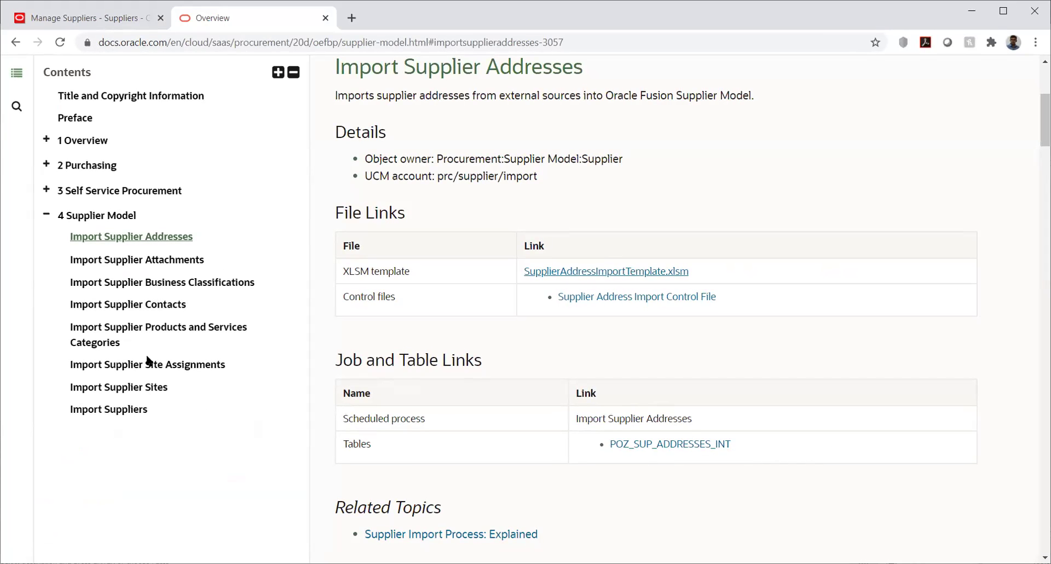
click(140, 390)
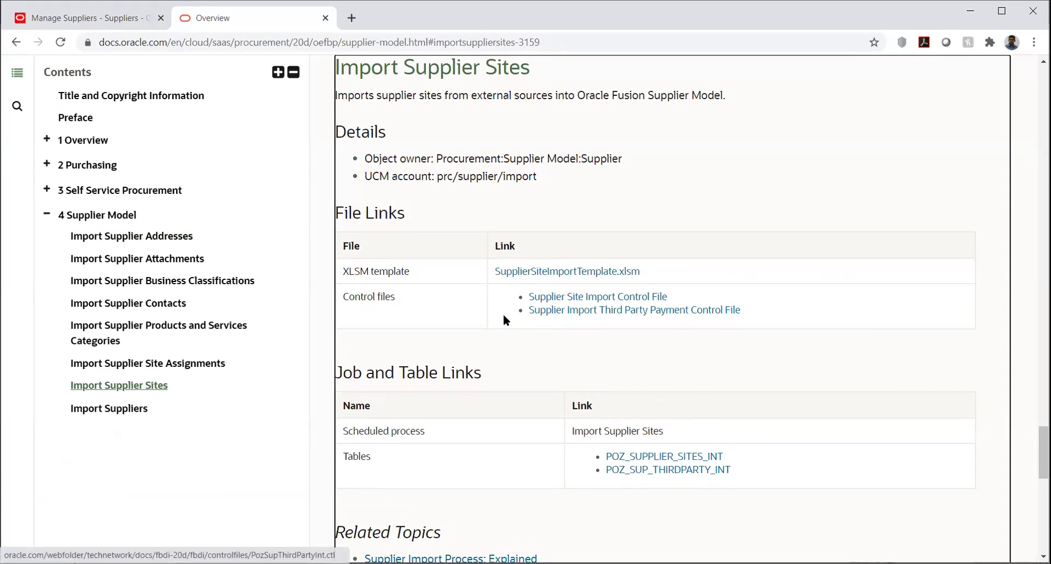
click(519, 270)
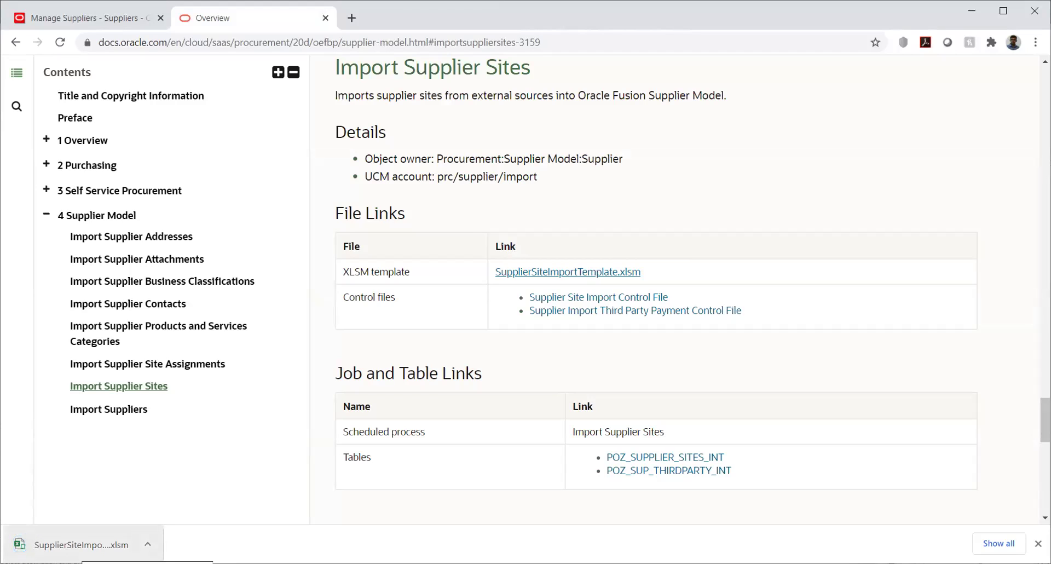
Step: Open the downloaded supplier site template in Excel, enable editing and show the POZ_SUPPLIER_SITES_INT sheet
click(83, 544)
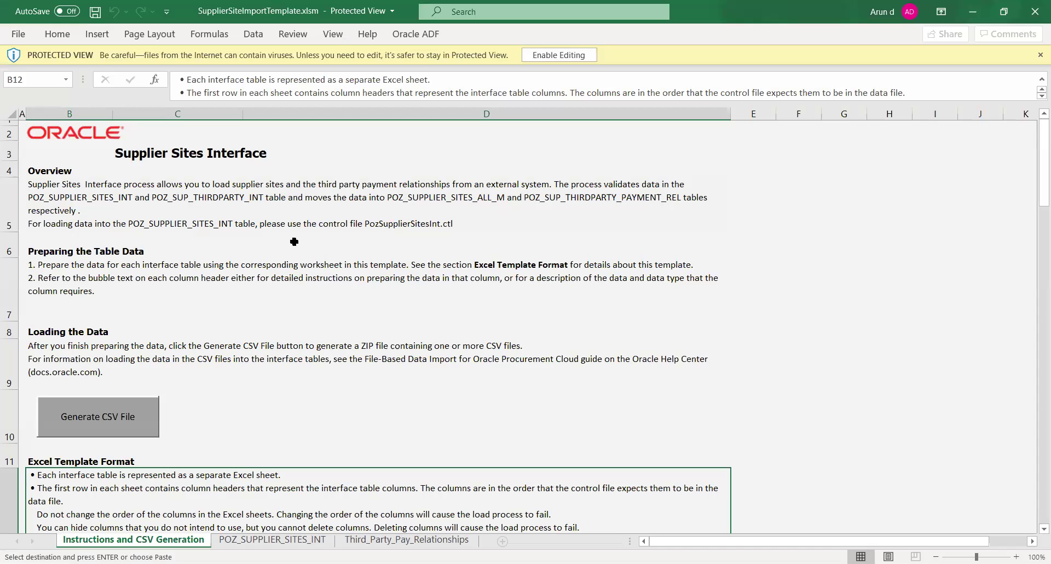
click(294, 242)
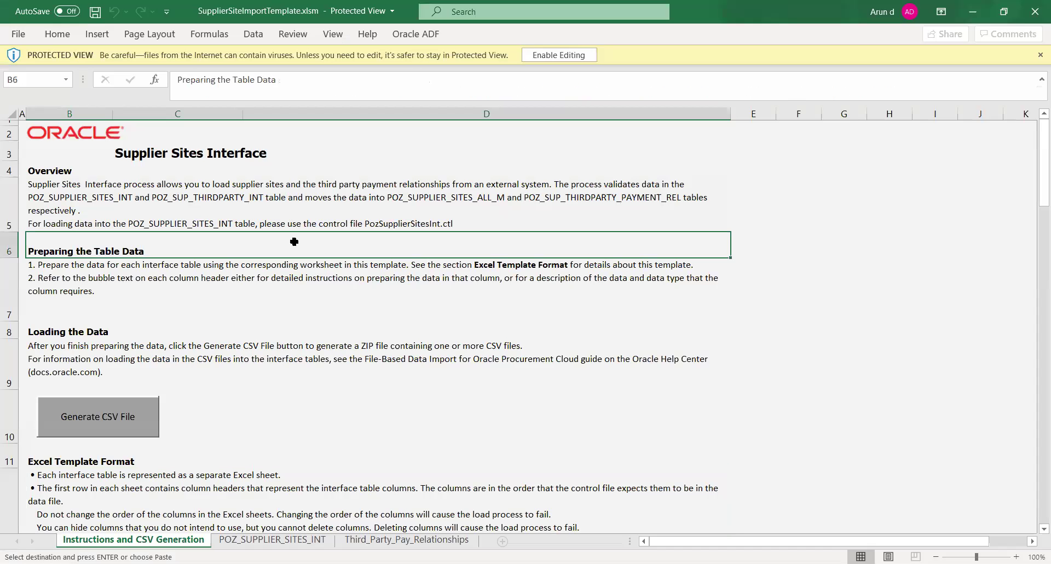
click(541, 58)
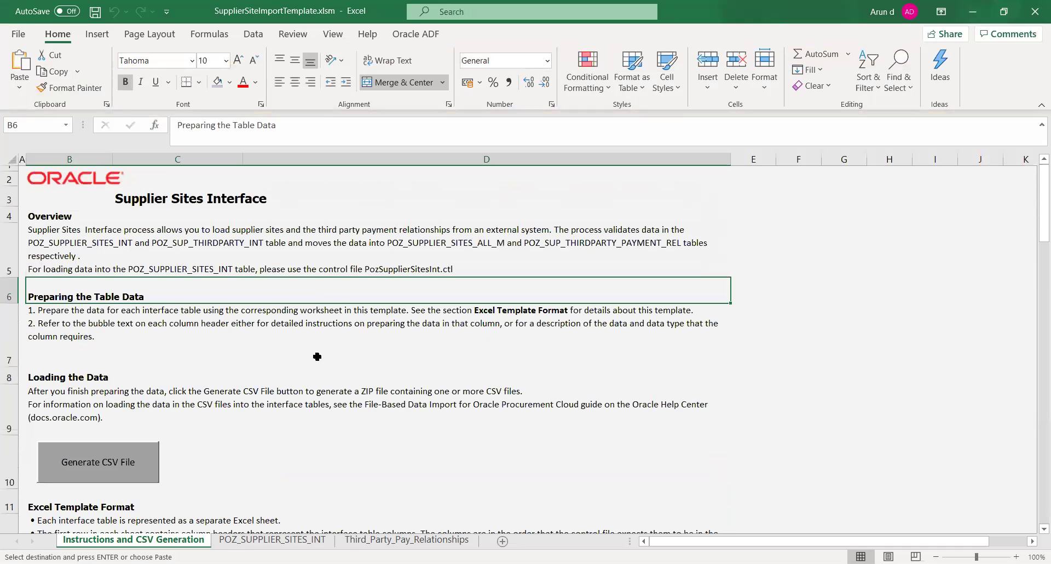
click(284, 425)
click(264, 542)
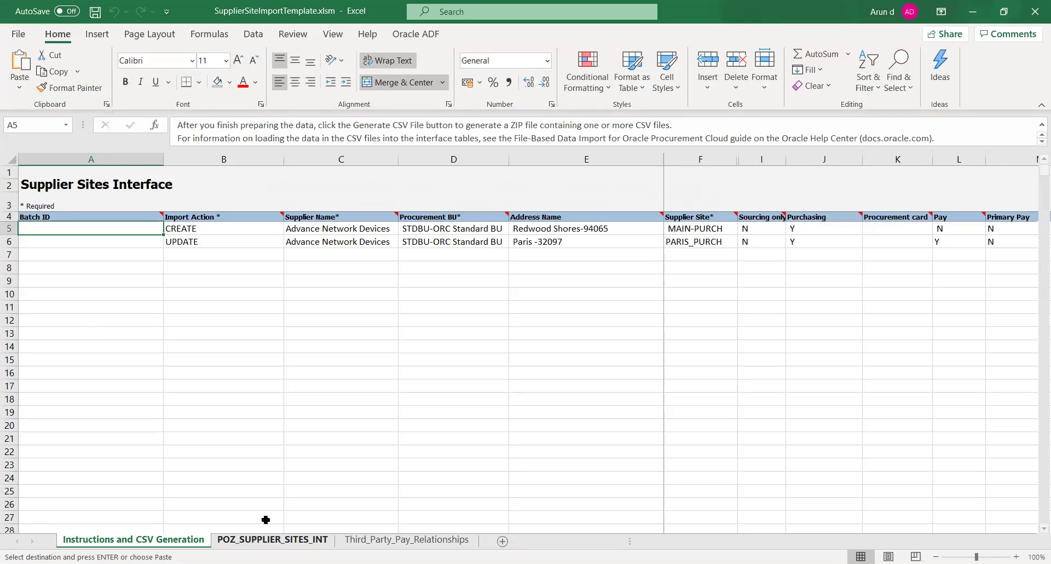
click(288, 279)
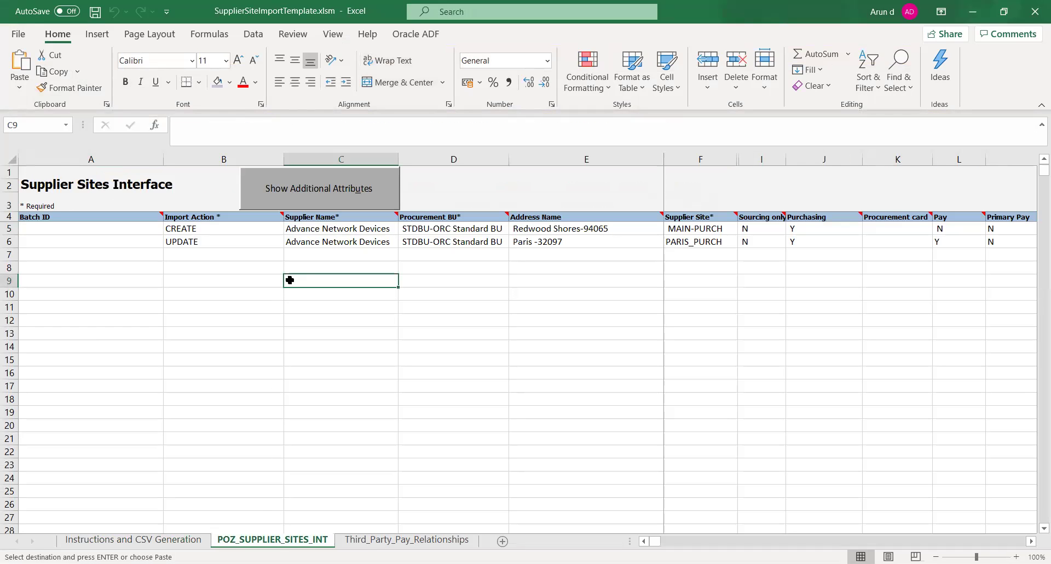
key(Left)
key(Left)
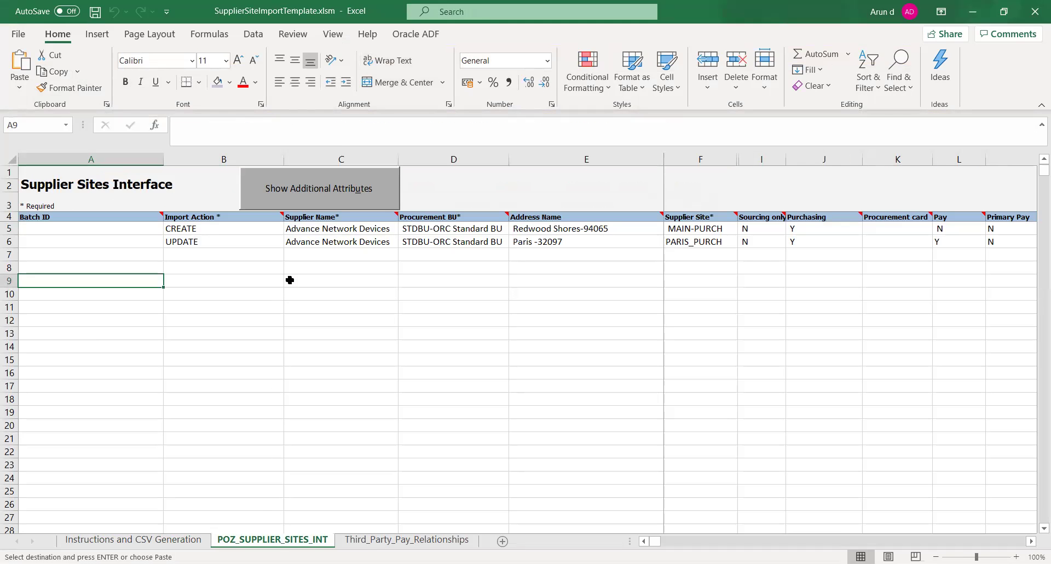
key(Up)
key(Up)
key(Up)
key(Up)
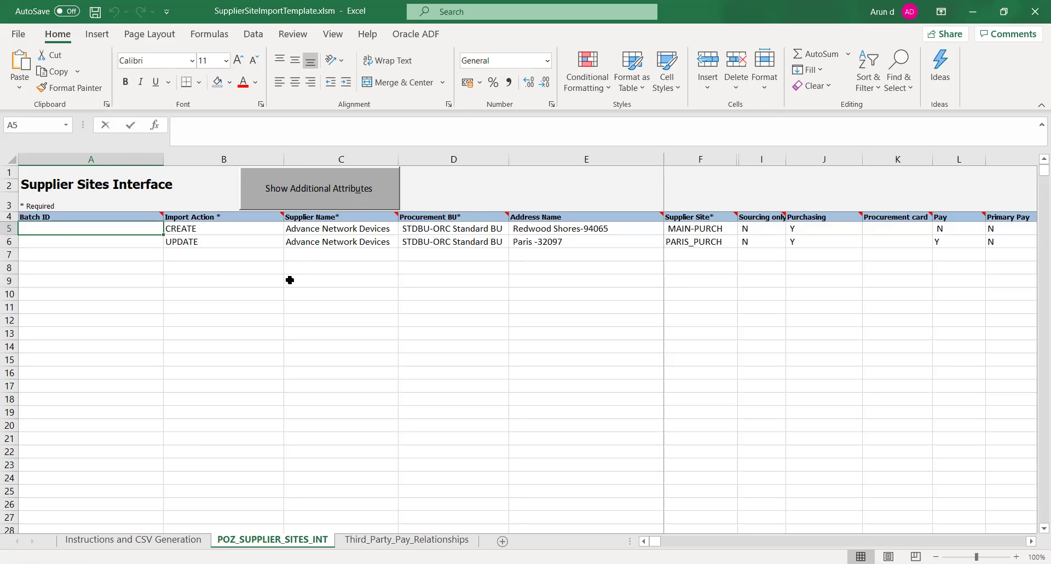
text(Batch_)
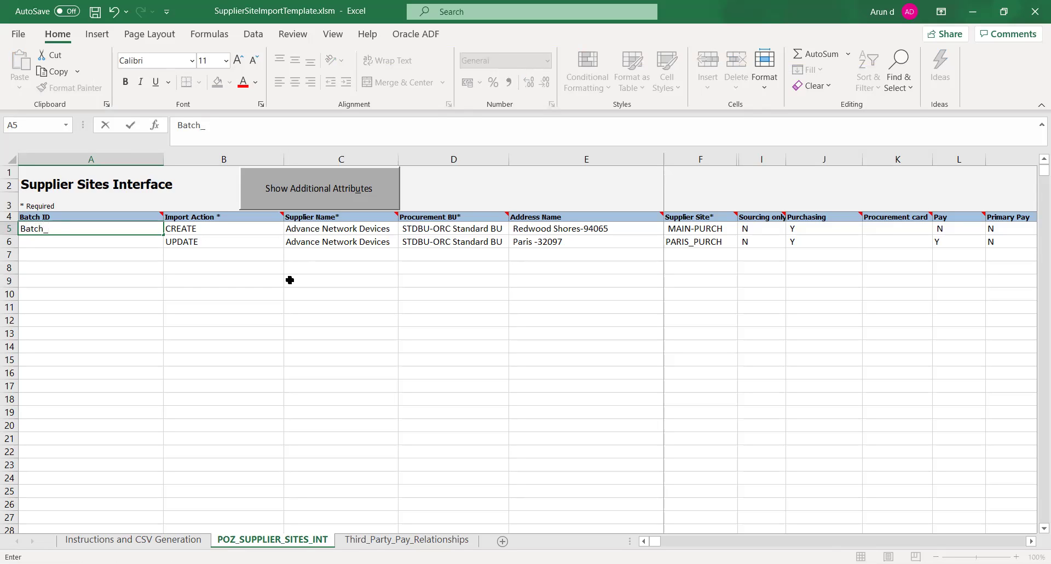
text(9012901289)
key(Tab)
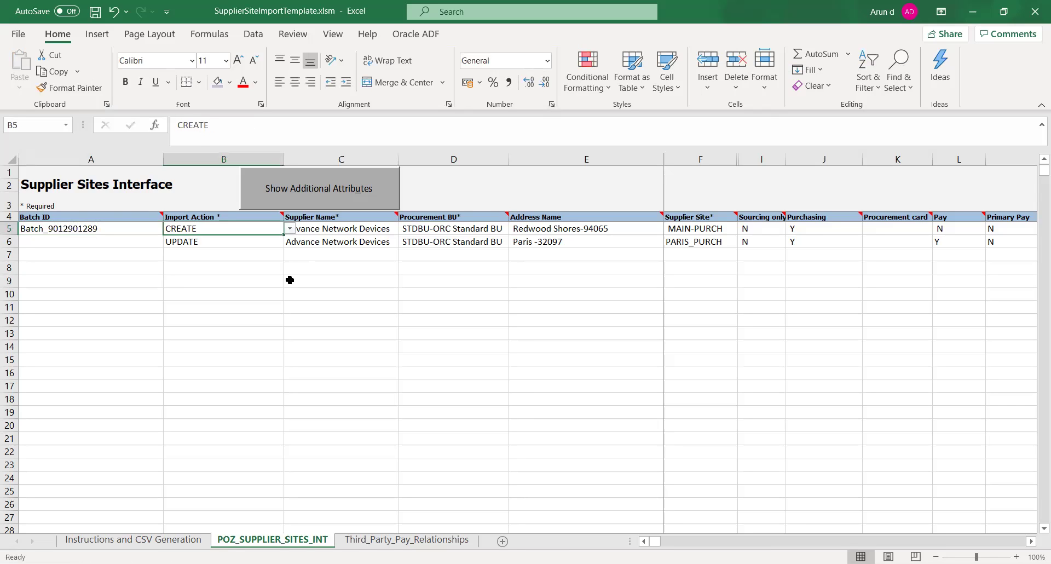
Step: Change the import action of the second supplier site row in B6 to CREATE
key(Tab)
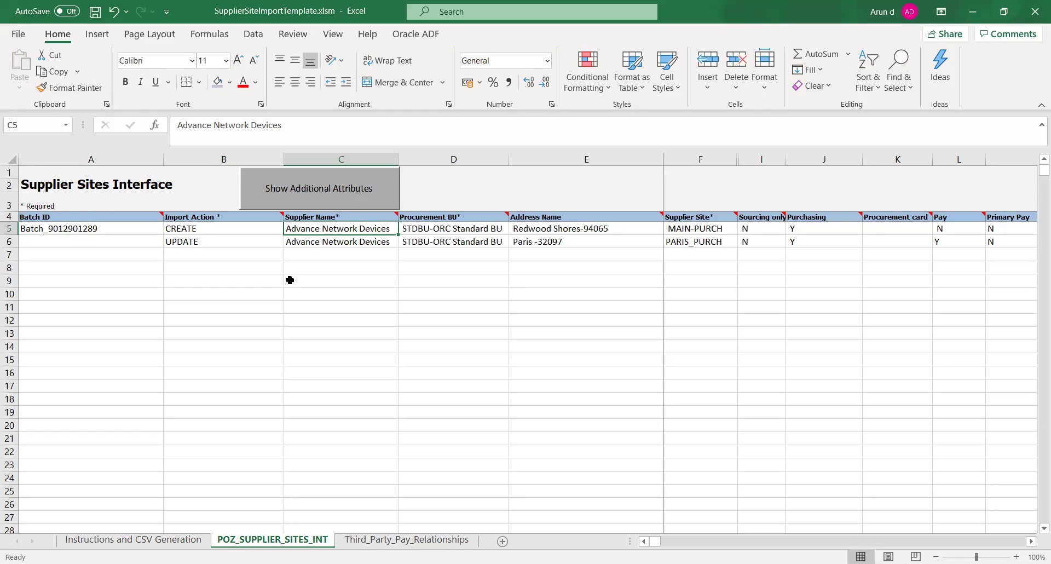
click(241, 230)
click(269, 243)
click(289, 242)
click(287, 253)
click(305, 294)
Step: Set the procurement BU of the first supplier site row in D5 to TATA_AUTO_03_BU
click(312, 229)
key(Left)
key(Right)
key(Right)
key(Right)
key(Left)
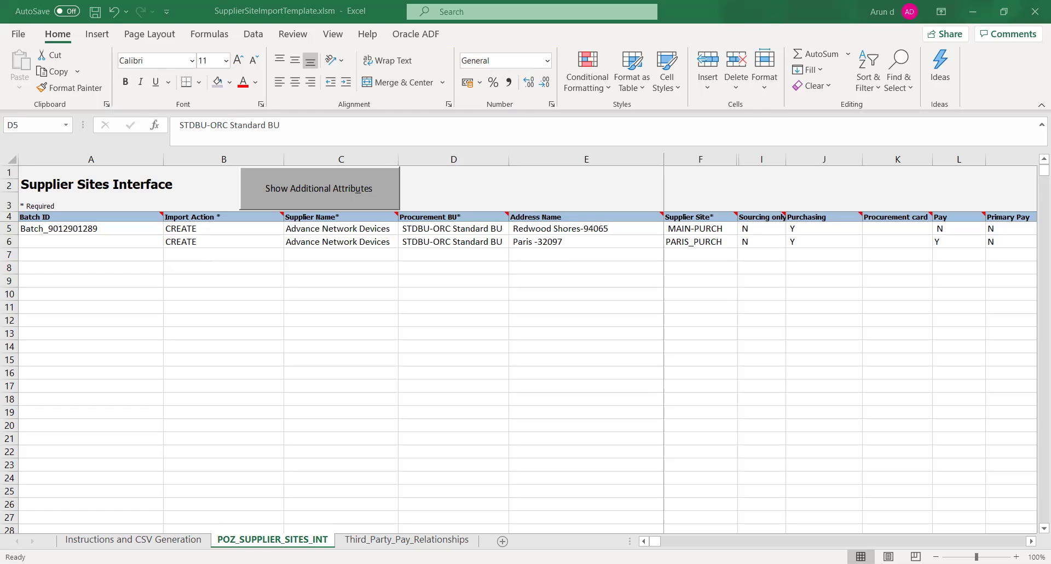
key(alt+Tab)
key(alt+Tab)
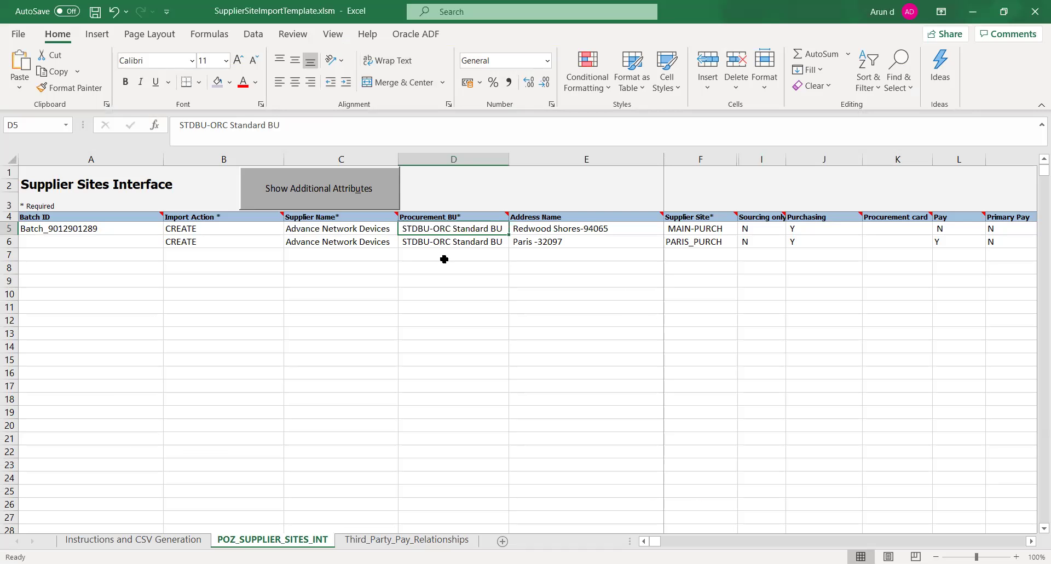
drag(296, 125, 150, 165)
text(TATA_AUTO_03_BU)
key(Tab)
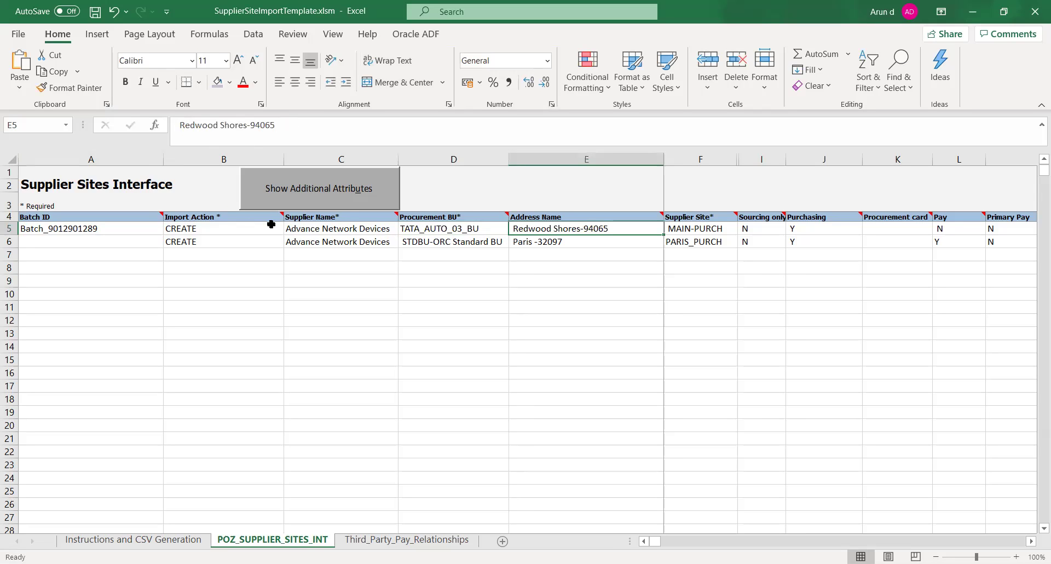
click(442, 230)
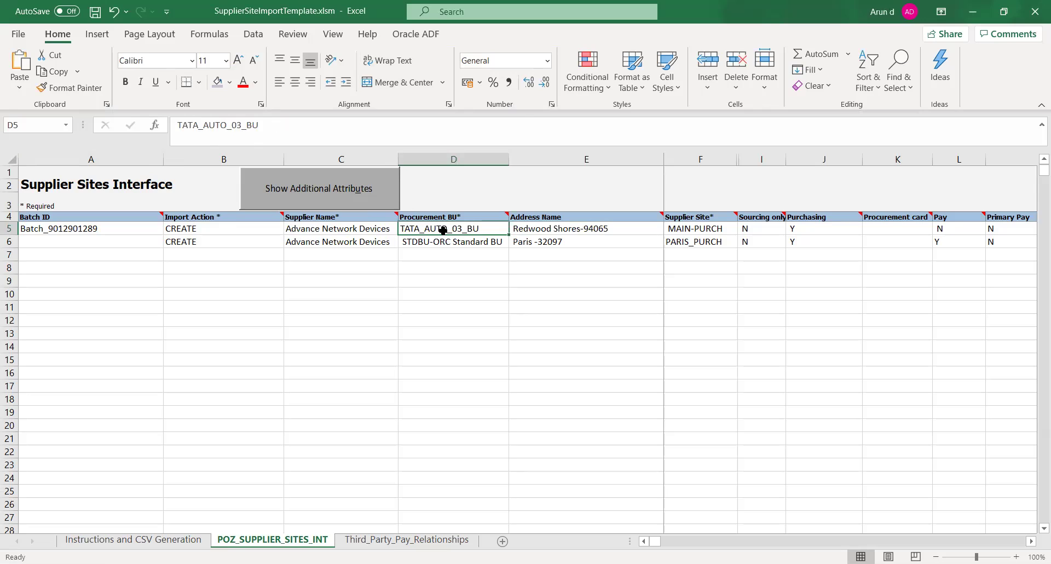
double_click(442, 230)
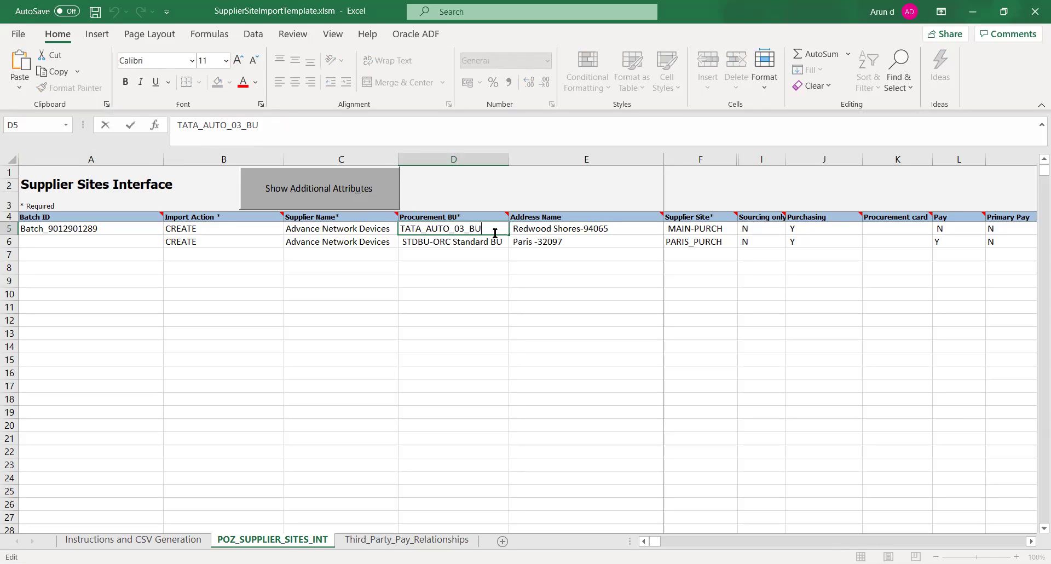
click(498, 319)
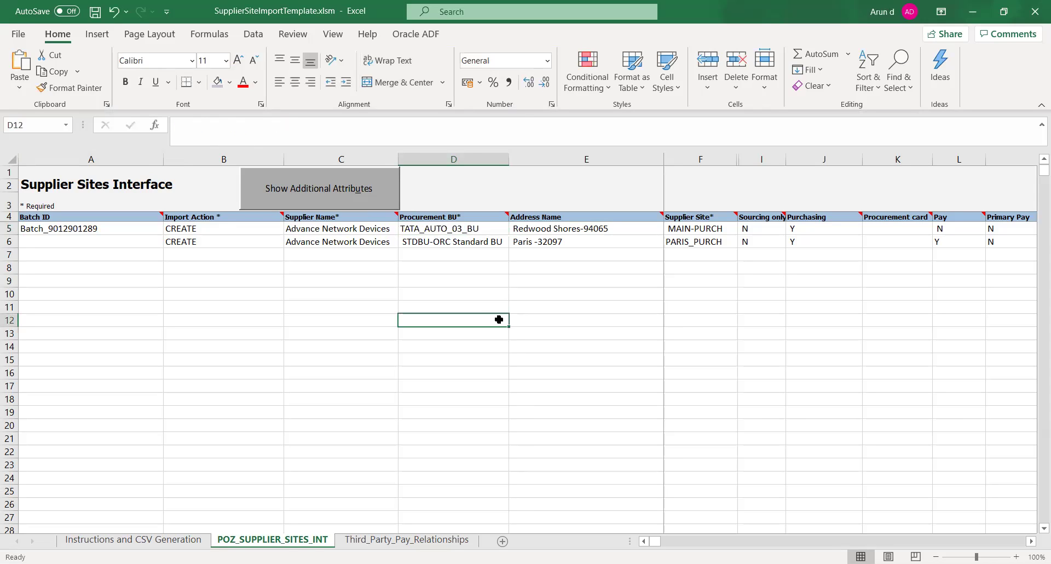
Step: Copy the procurement BU from D5 to D6 and accept the Document Inspector warning
click(443, 230)
key(ctrl+c)
click(435, 243)
key(ctrl+v)
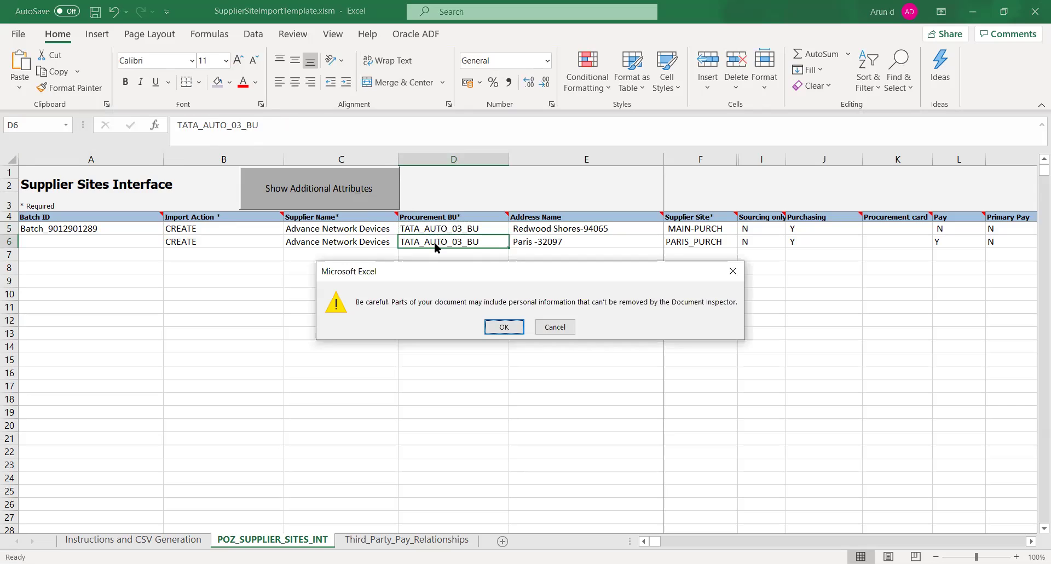
key(Return)
Step: Fill supplier names C5:C10 with TATA_VENDOR_03_SUPPLIER, TATA_VENDOR_33_AUTO, TATA_VENDOR_01_STEEL, TATA_VENDOR_02_CONSULTANCY, TATA_VENDOR_04_INSURANCE and TATA_VENDOR_05_BANKING
click(553, 229)
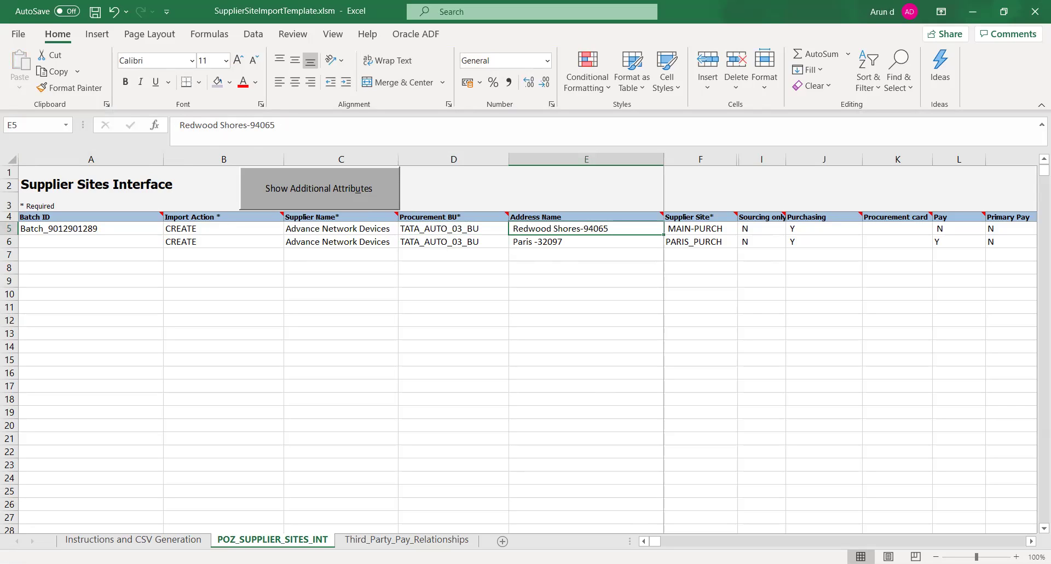
key(alt+Tab)
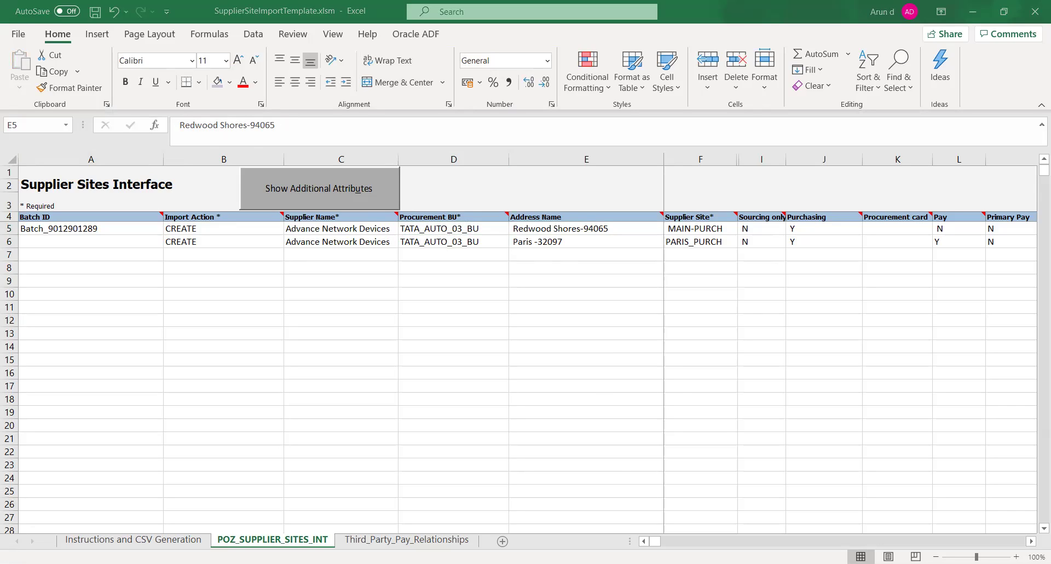
key(alt+Tab)
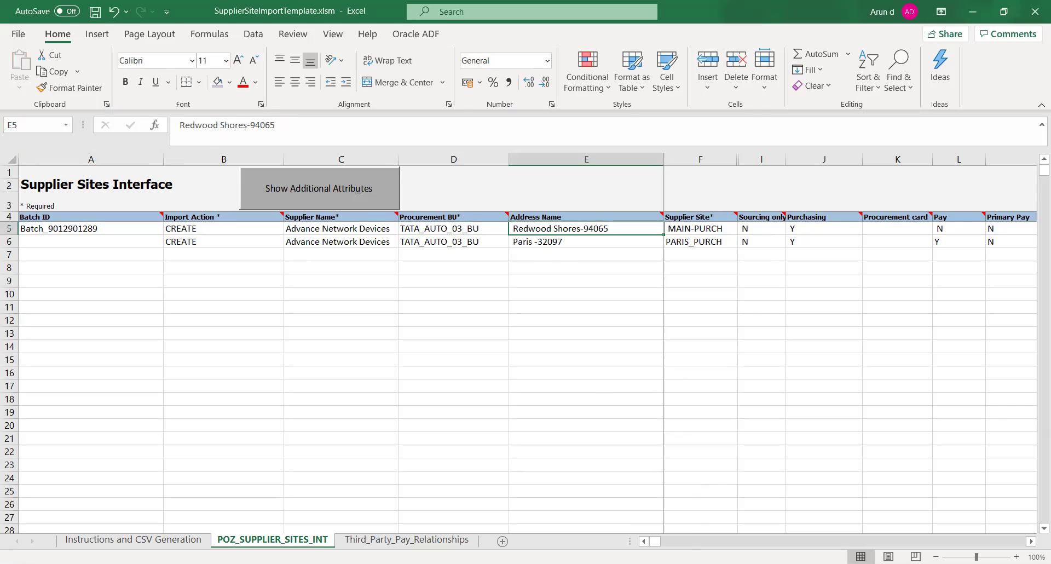
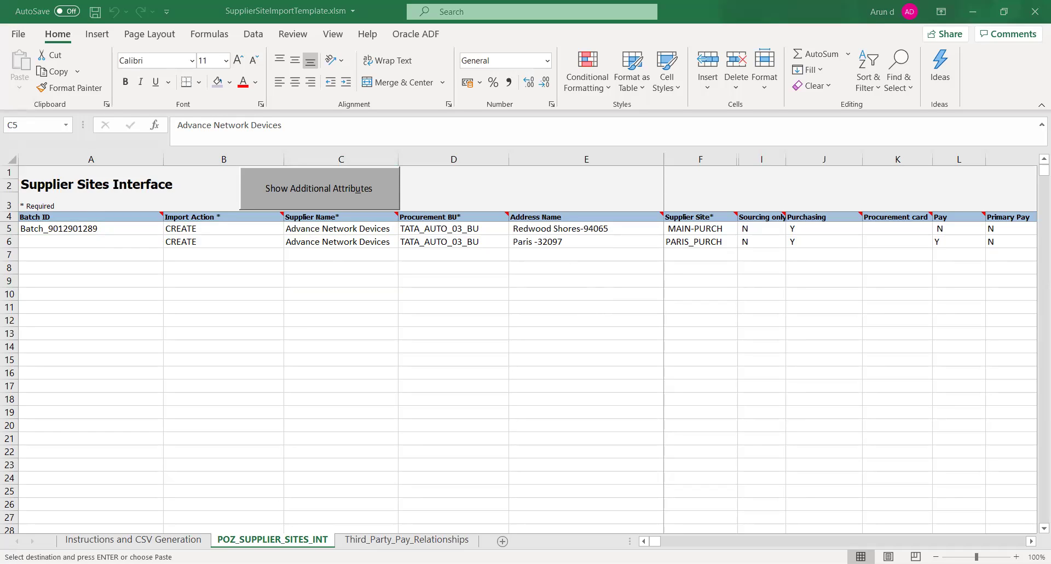
click(363, 264)
click(352, 233)
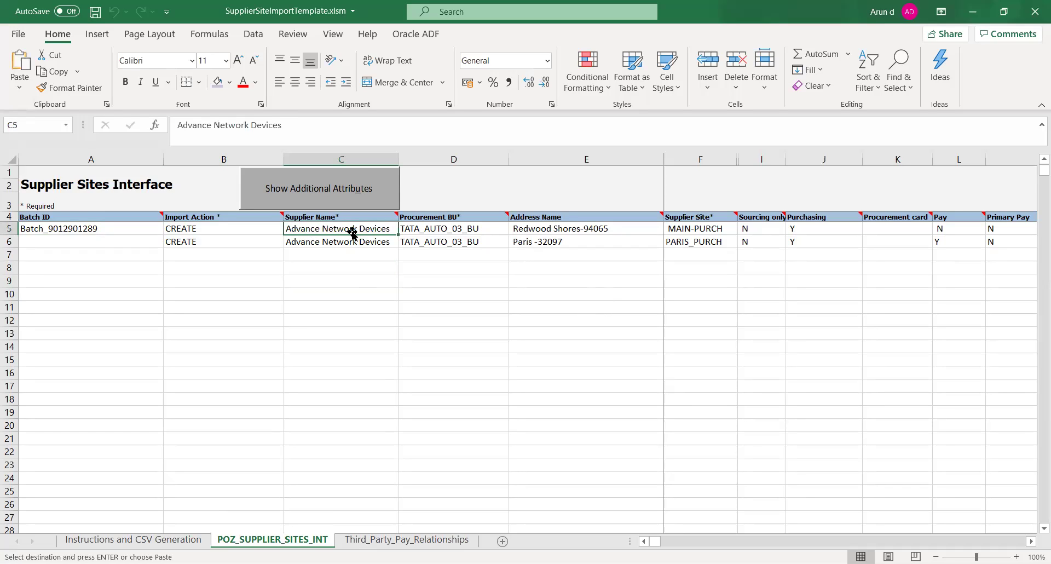
text(TATA_VENDOR_03_SUPPLIER TATA_VENDOR_33_AUTO TATA_VENDOR_01_STEEL TATA_VENDOR_02_CONSULTANCY TATA_VENDOR_04_INSURANCE TATA_VENDOR_05_BANKING)
click(375, 357)
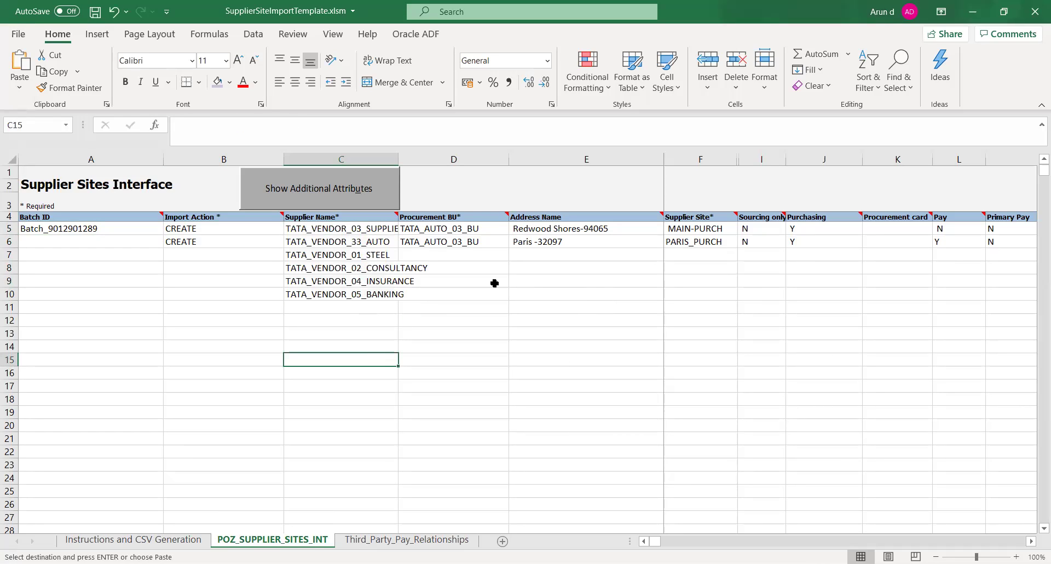
Step: Copy the procurement BU TATA_AUTO_03_BU from D6 into D7:D10 and save the workbook
click(459, 242)
key(ctrl+c)
key(Down)
key(shift+Down)
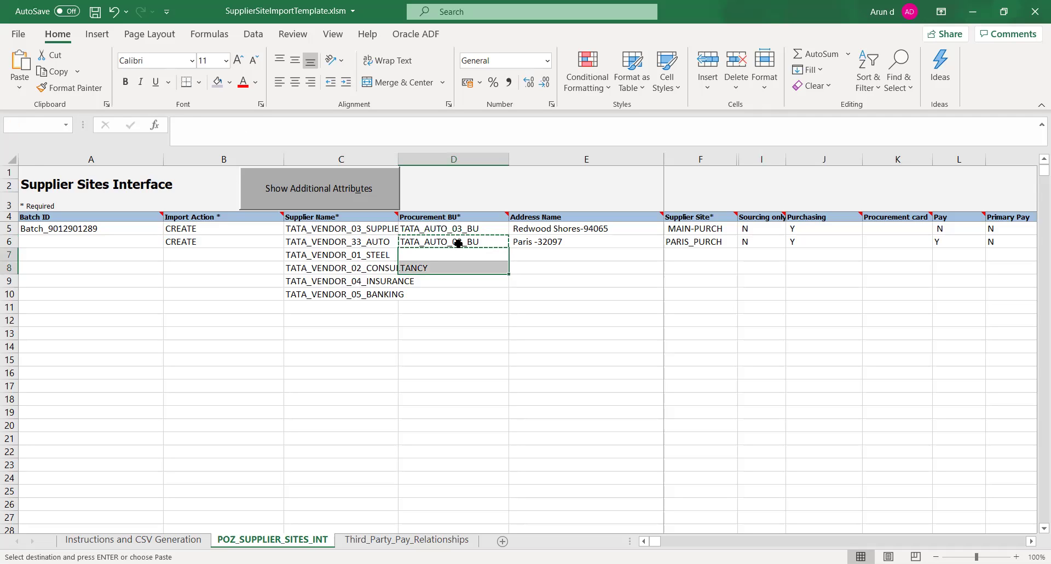
key(shift+Down)
key(shift+Down)
key(ctrl+v)
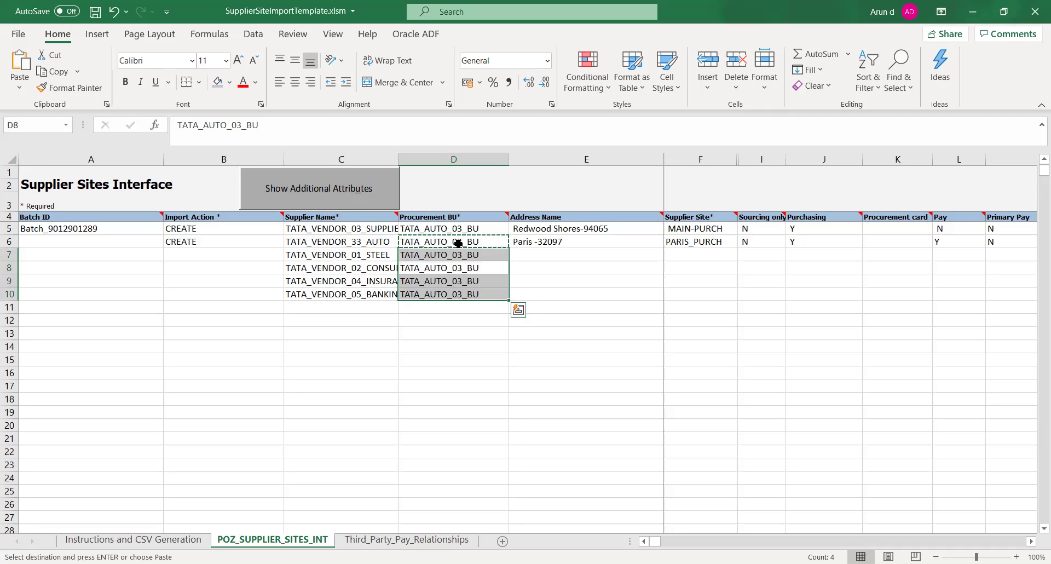
key(Tab)
key(ctrl+s)
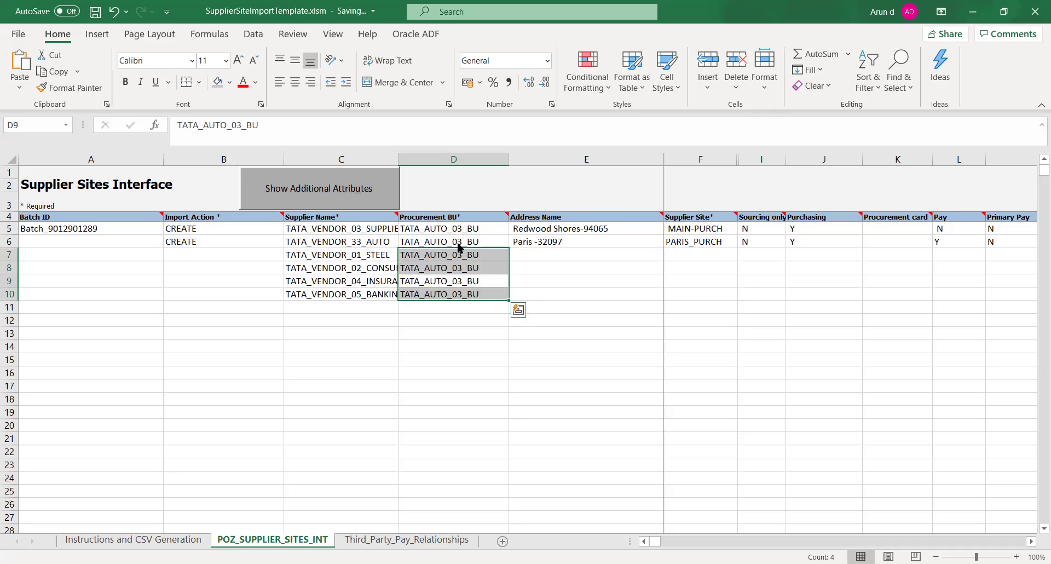
key(Return)
Step: Paste the address names 03_SITE, 33_SITE, 01_SITE, 02_SITE, 04_SITE and 05_SITE into E5:E10, replacing the sample addresses
click(539, 255)
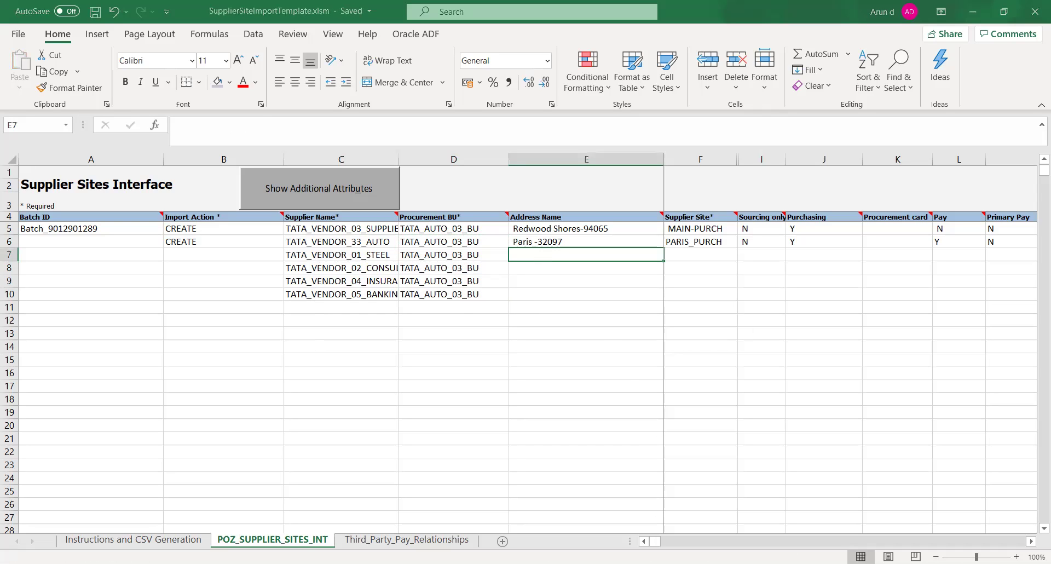
key(alt+Tab)
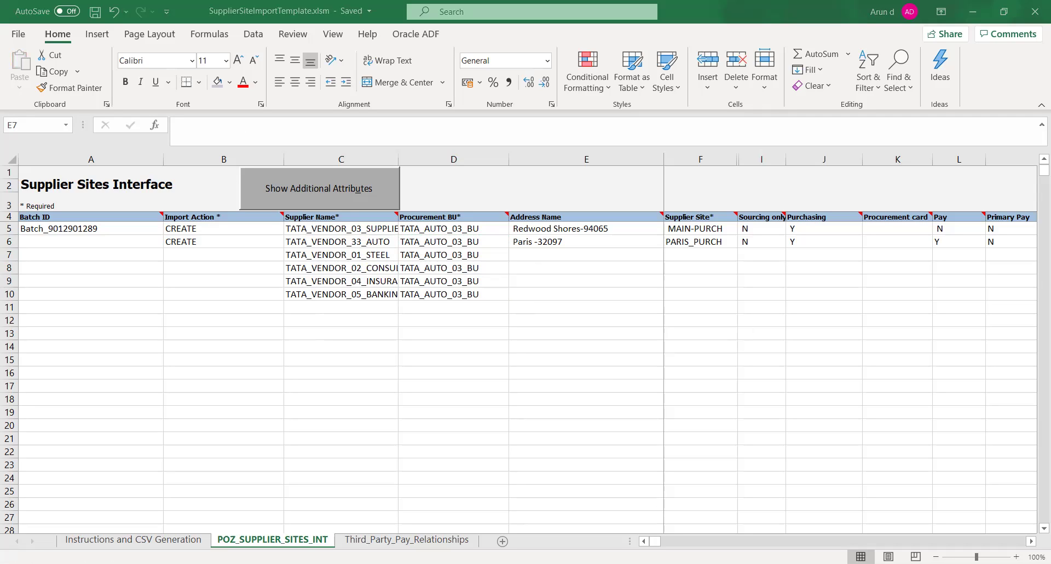
key(alt+Tab)
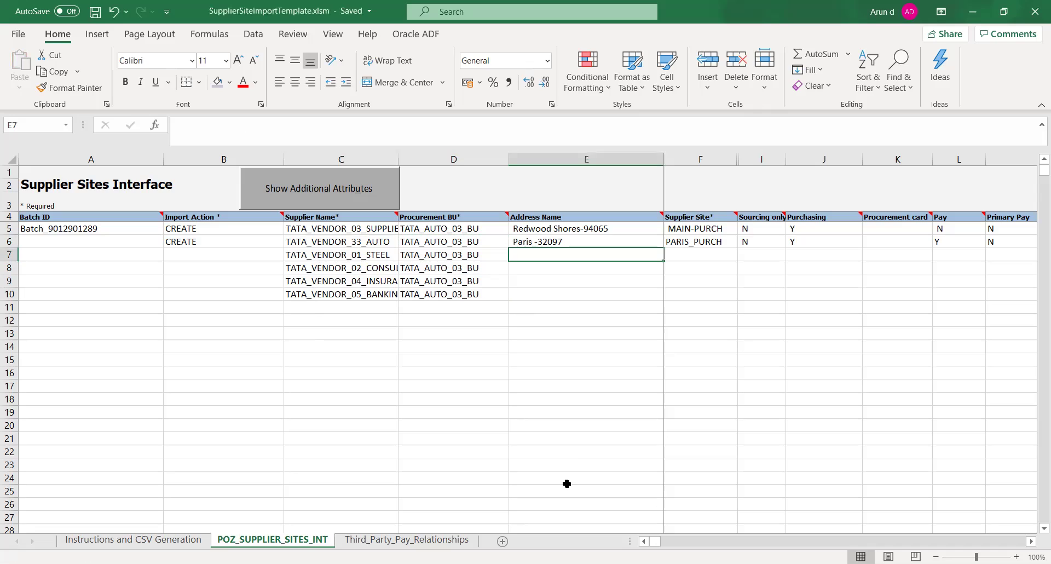
key(alt+Tab)
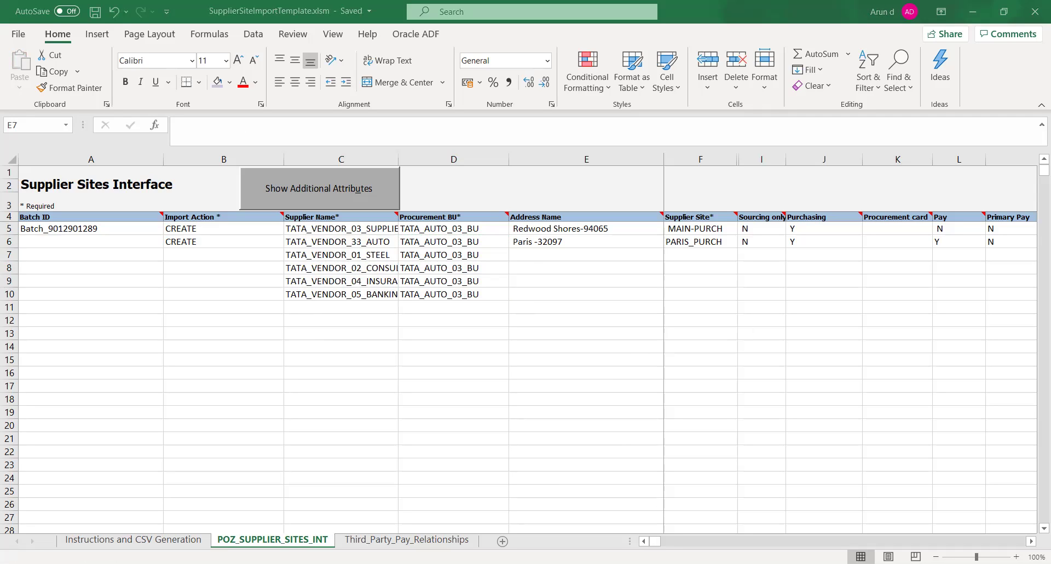
key(ctrl+v)
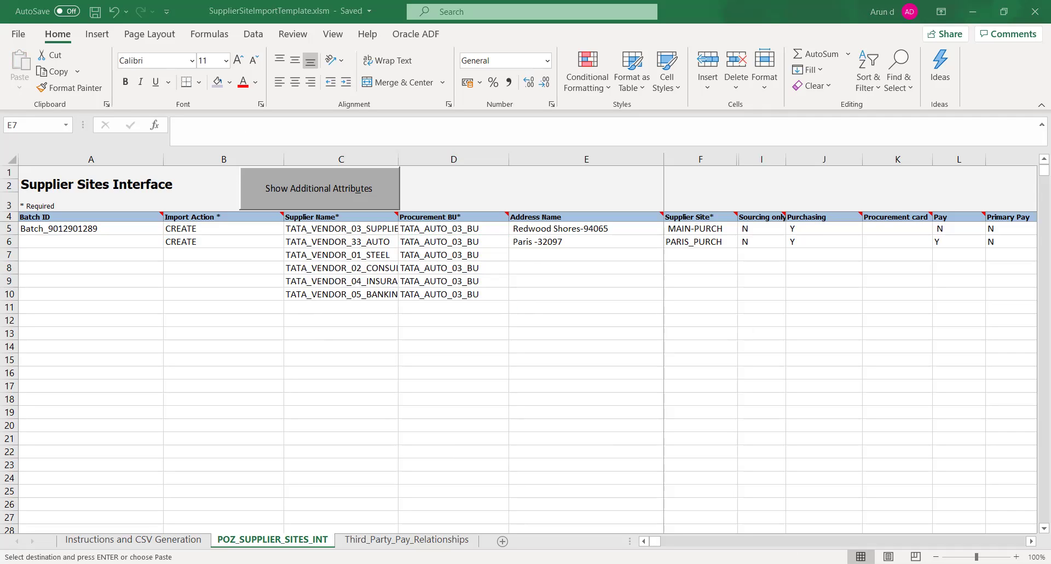
key(Up)
key(Up)
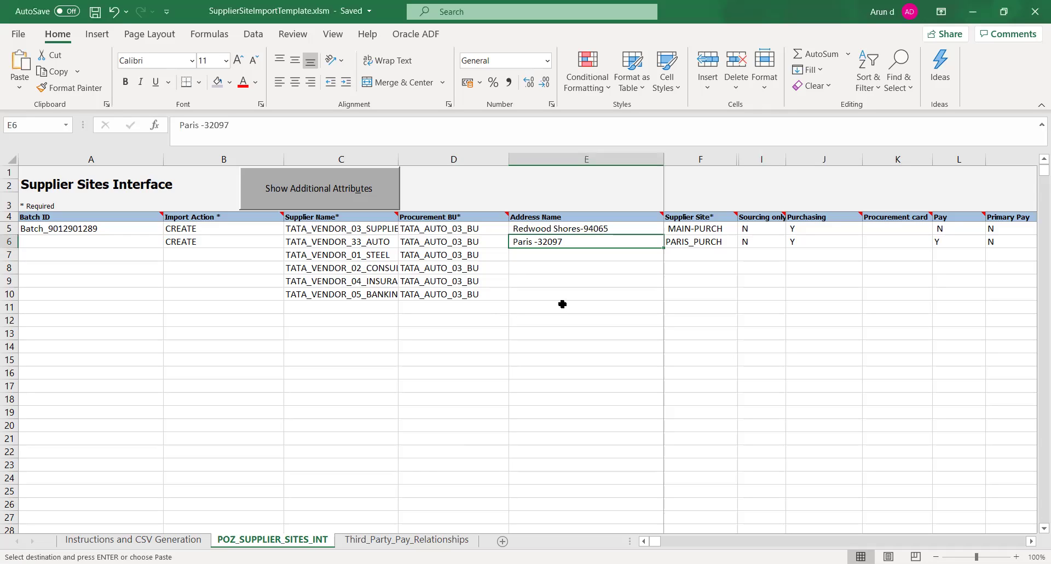
key(shift+Down)
key(shift+Down)
key(shift+Down)
key(shift+Down)
key(shift+Down)
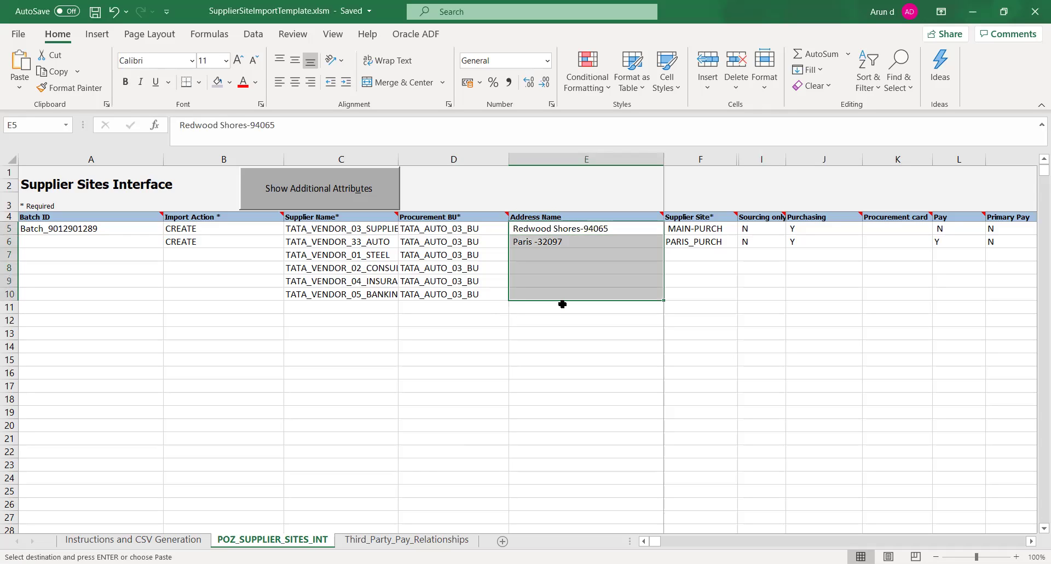
key(ctrl+v)
key(Right)
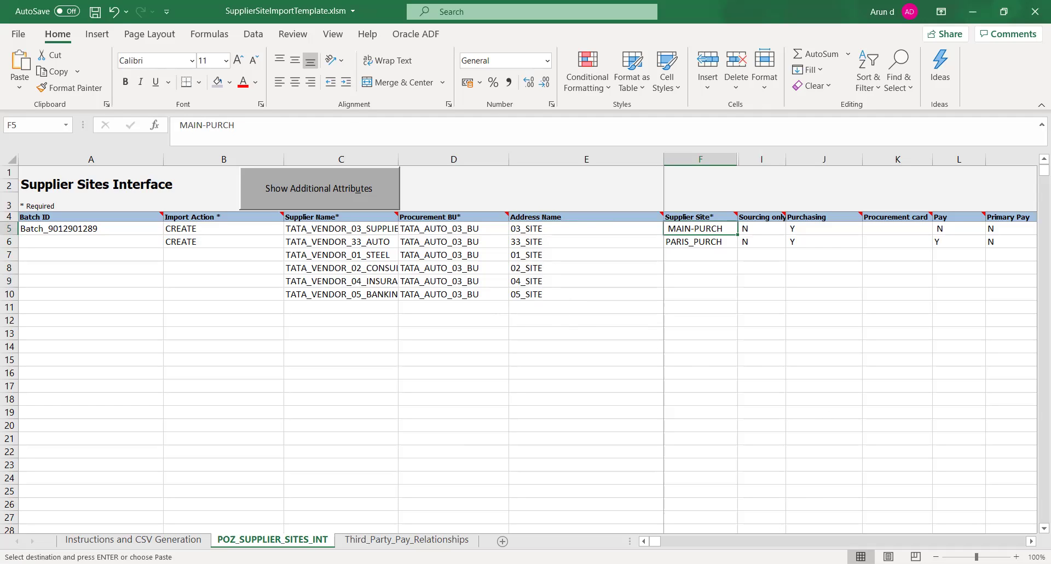
Step: Copy the address names in E5:E10 into the Supplier Site column, starting at F5
key(alt+Tab)
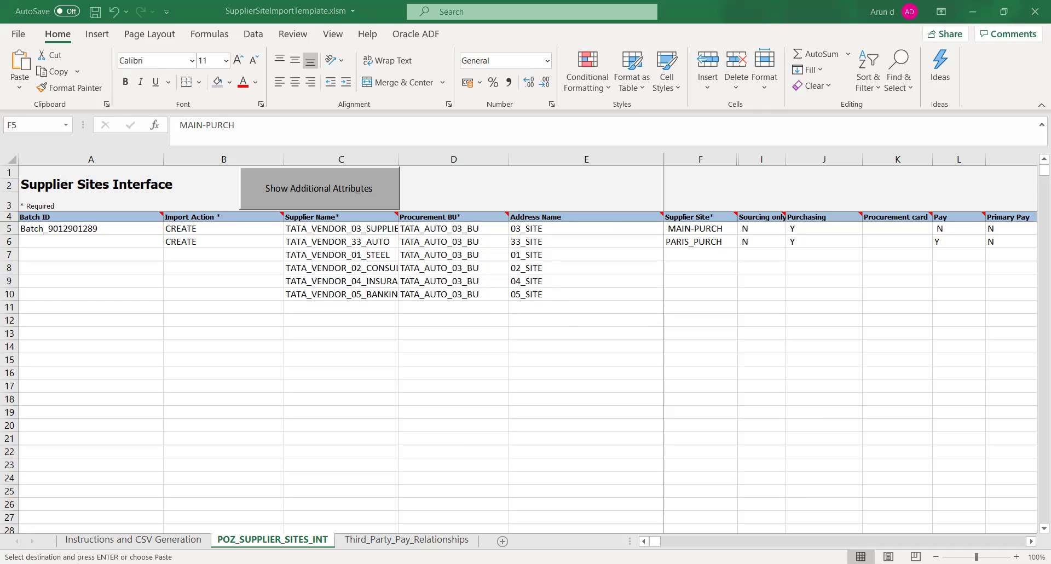
click(546, 345)
click(529, 227)
drag(528, 227, 528, 267)
key(ctrl+shift+Down)
key(ctrl+v)
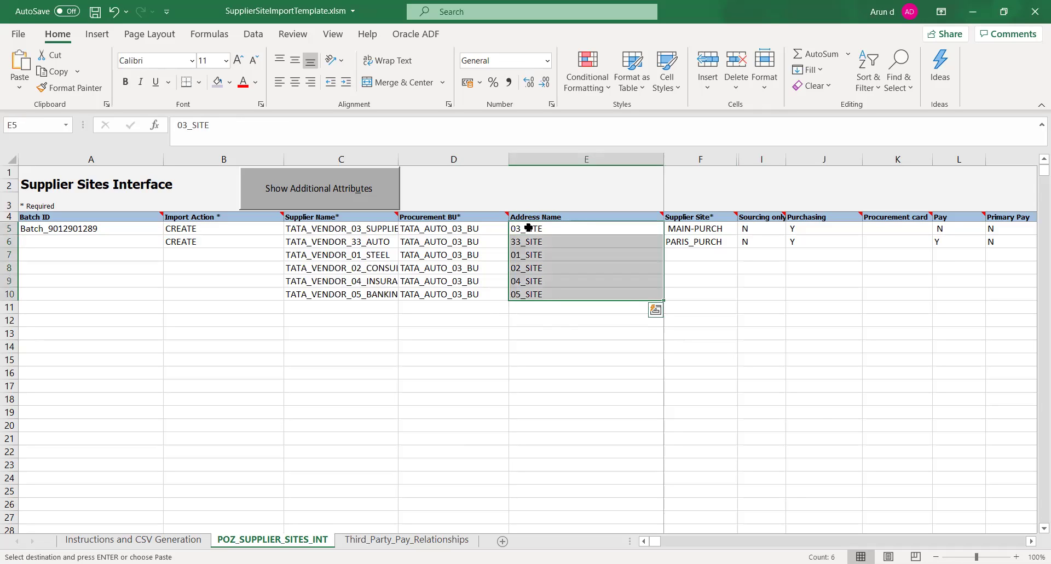
click(529, 228)
key(Right)
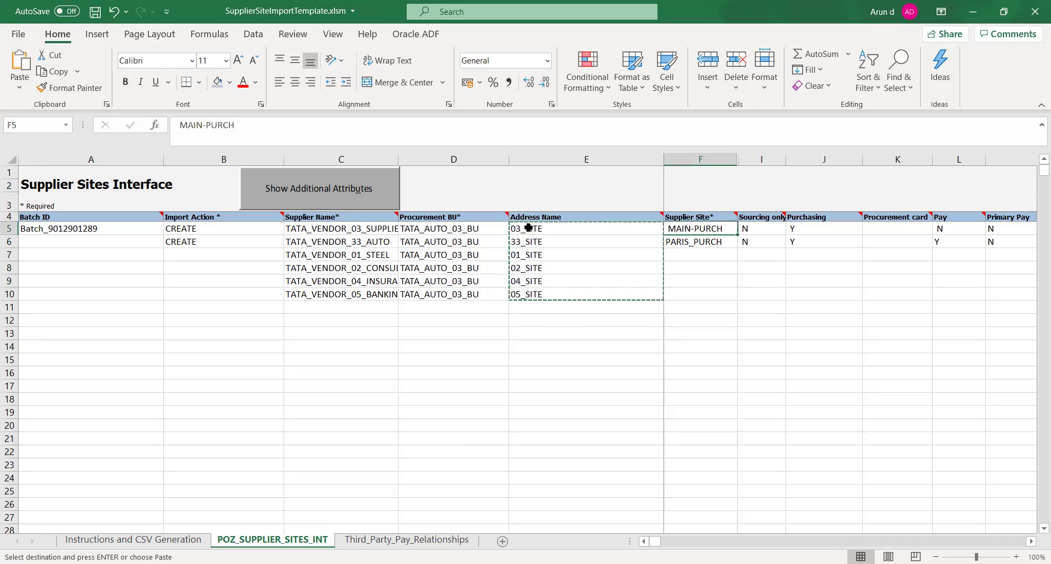
key(ctrl+v)
key(Right)
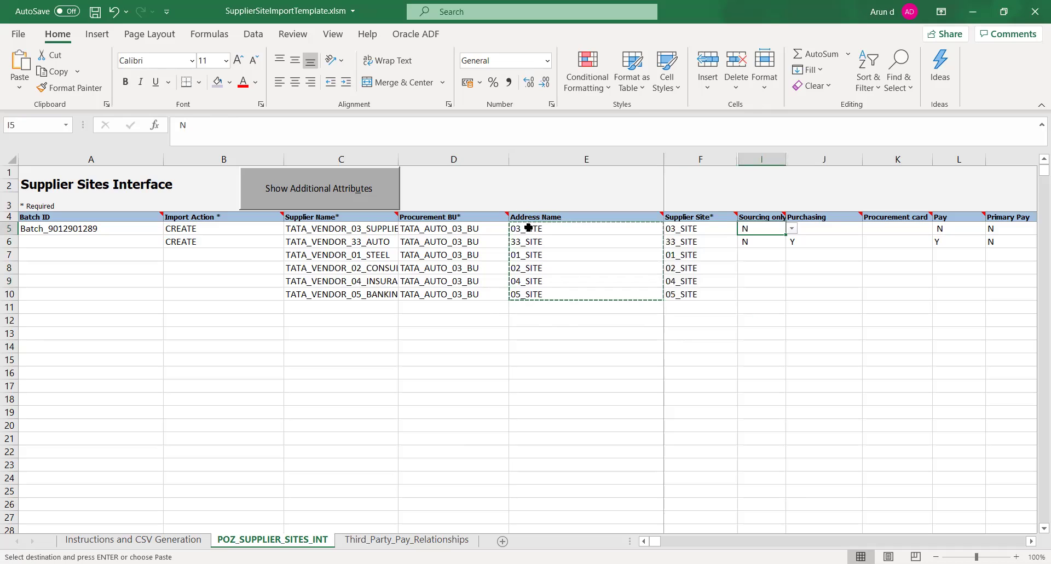
key(Right)
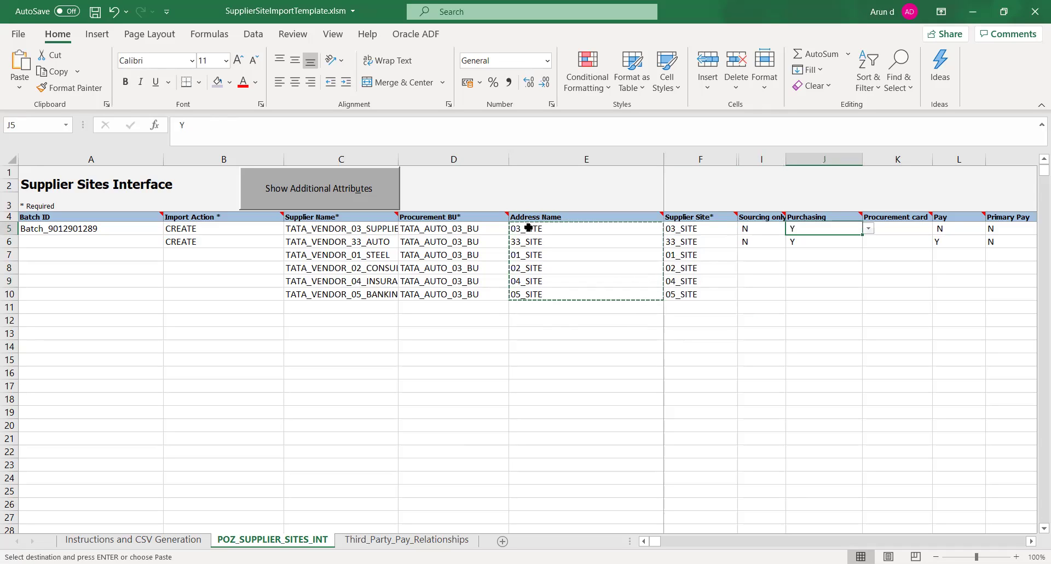
Step: Set Pay to Y in L5 for the TATA_VENDOR_03_SUPPLIER site
key(Right)
key(Right)
key(Right)
key(Right)
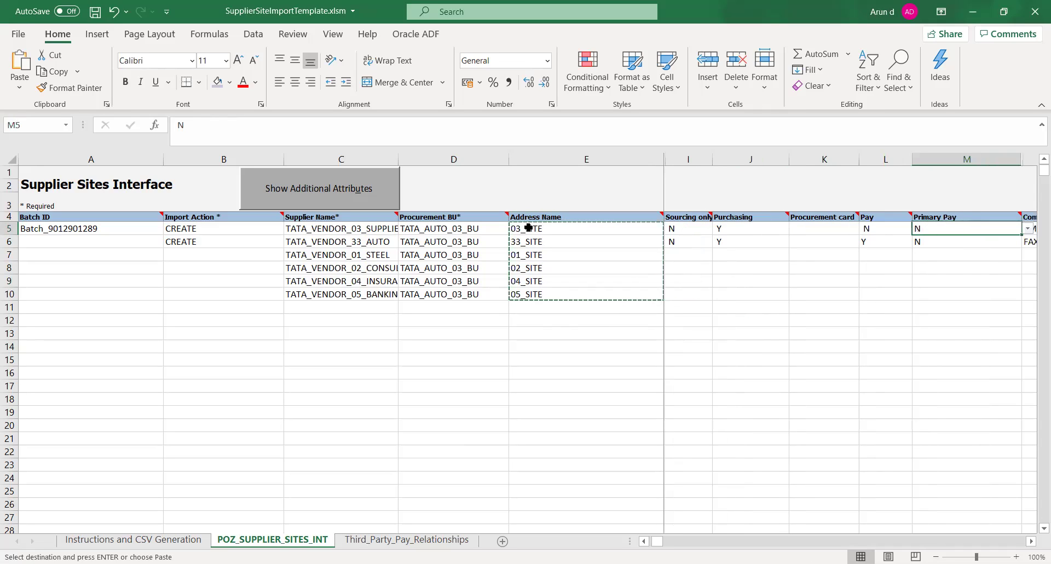
key(Left)
key(Left)
key(Left)
key(Left)
key(Left)
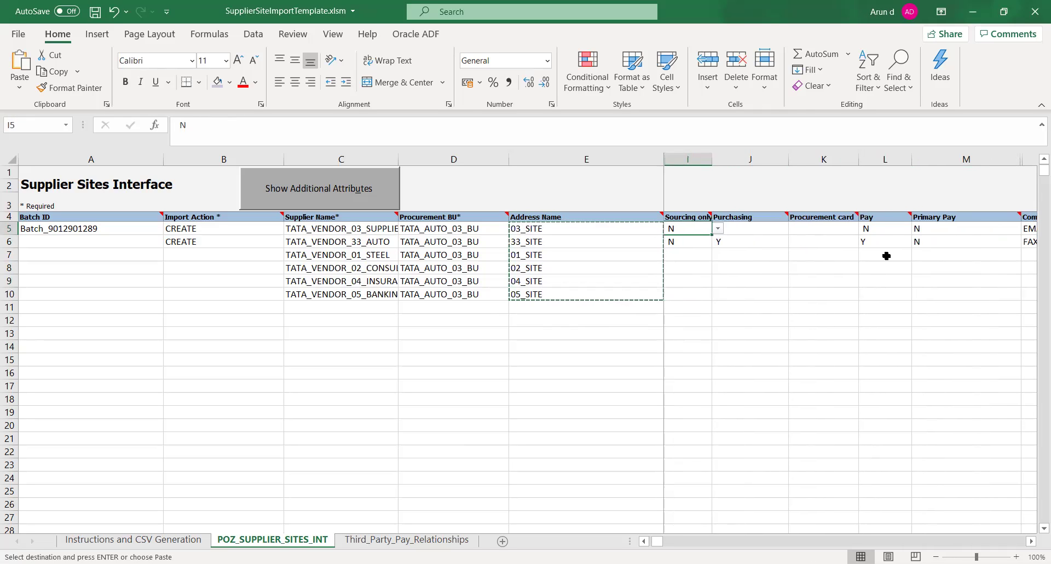
click(904, 230)
click(917, 230)
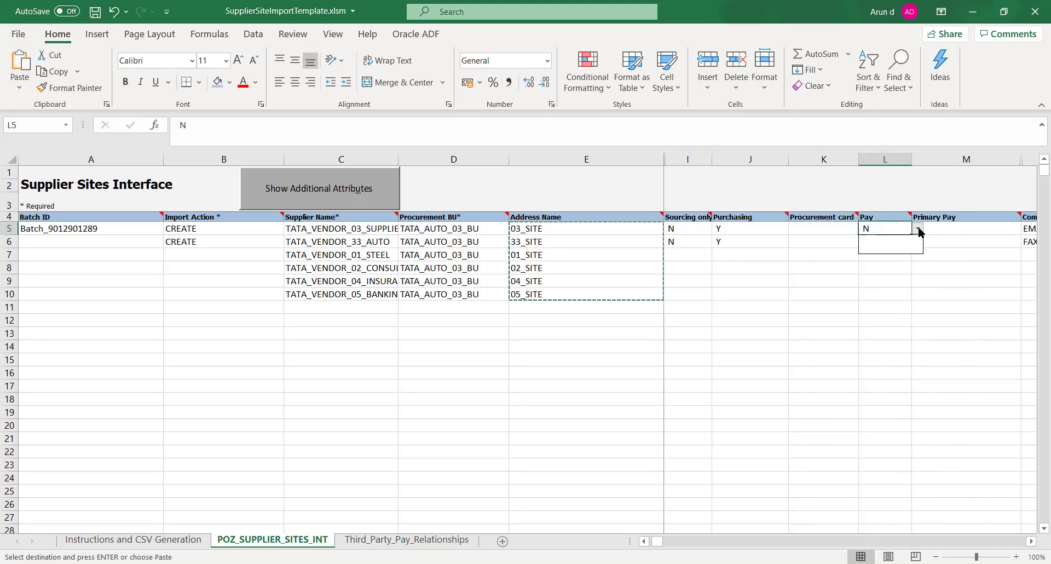
click(909, 239)
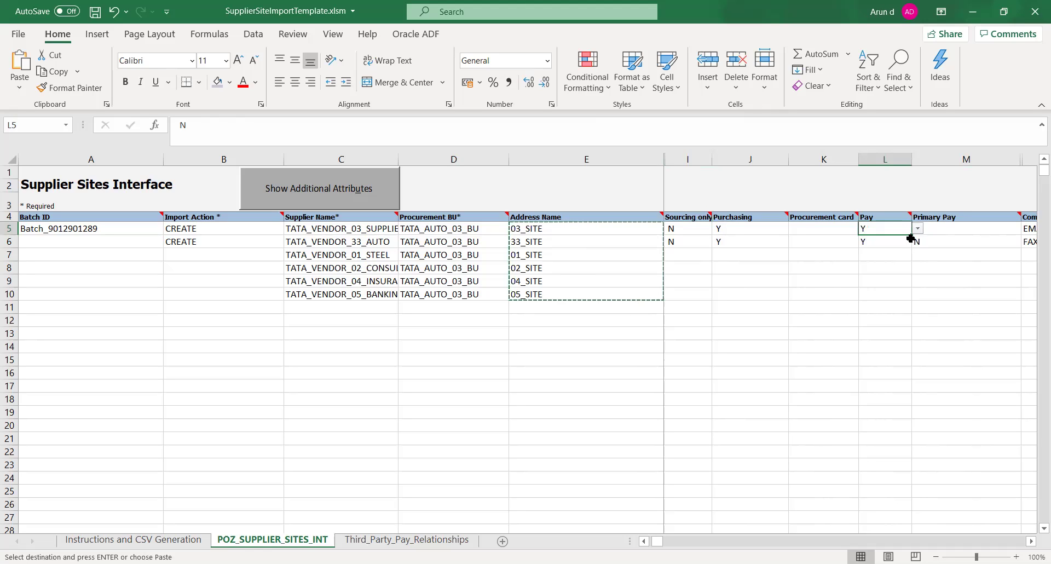
Step: Set Primary Pay to Y in M5 for the TATA_VENDOR_03_SUPPLIER site
click(944, 229)
click(1027, 228)
click(1017, 248)
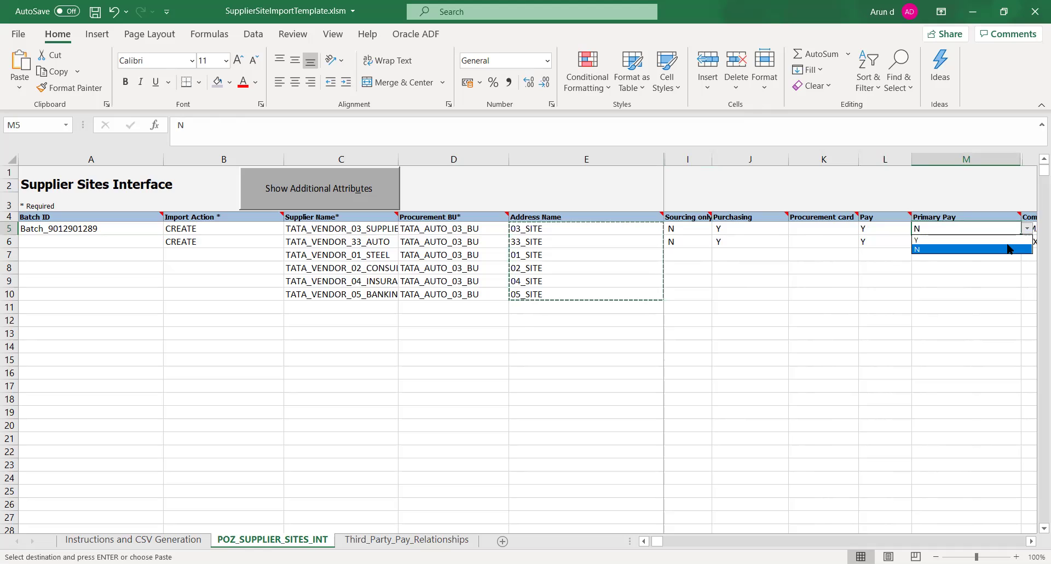
click(1005, 241)
click(953, 283)
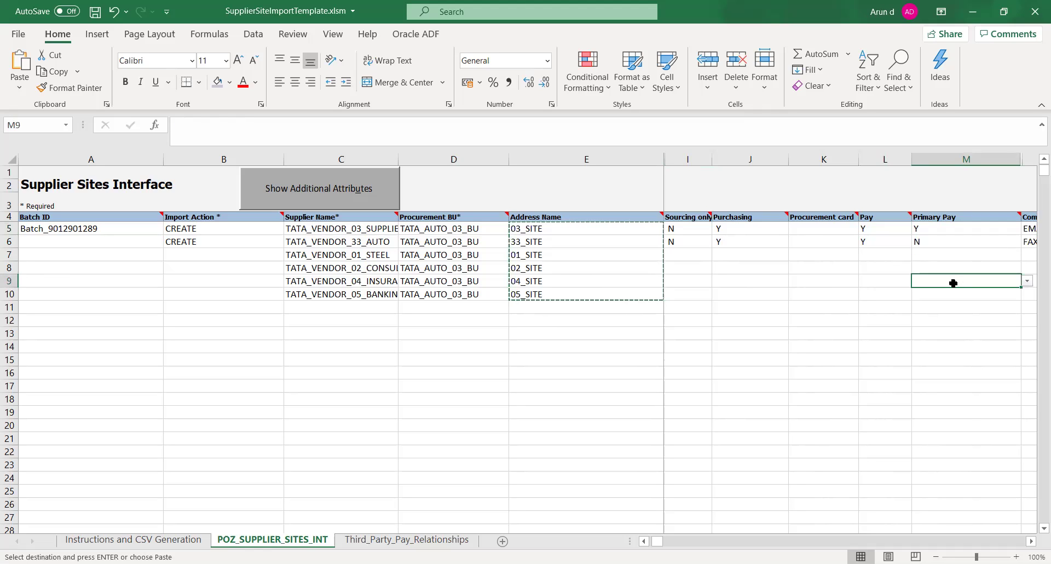
Step: Clear the sample communication method, e-mail and fax cells S5:W5 for the first supplier site
scroll(953, 282, right, 4)
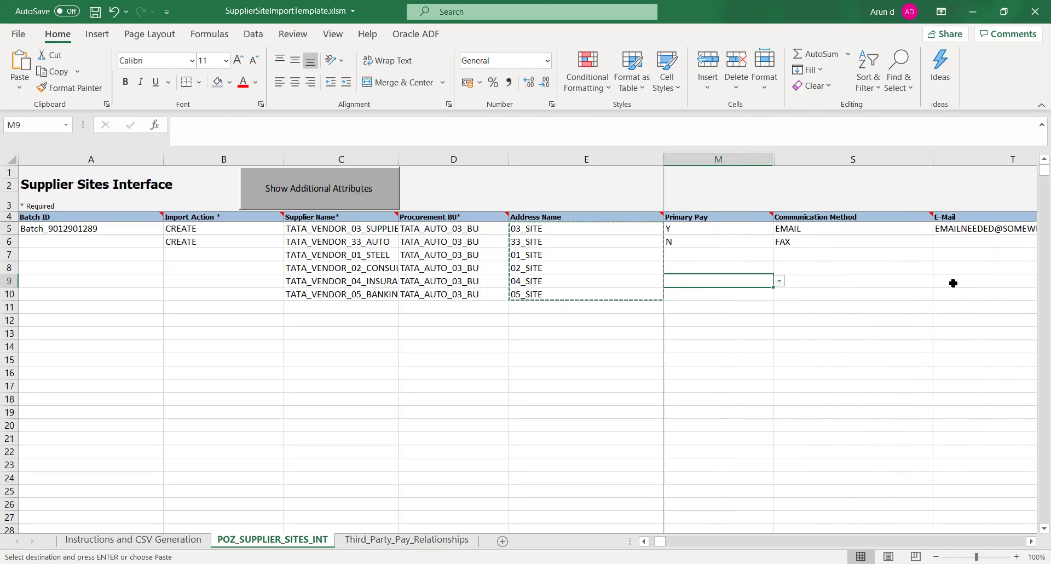
key(Right)
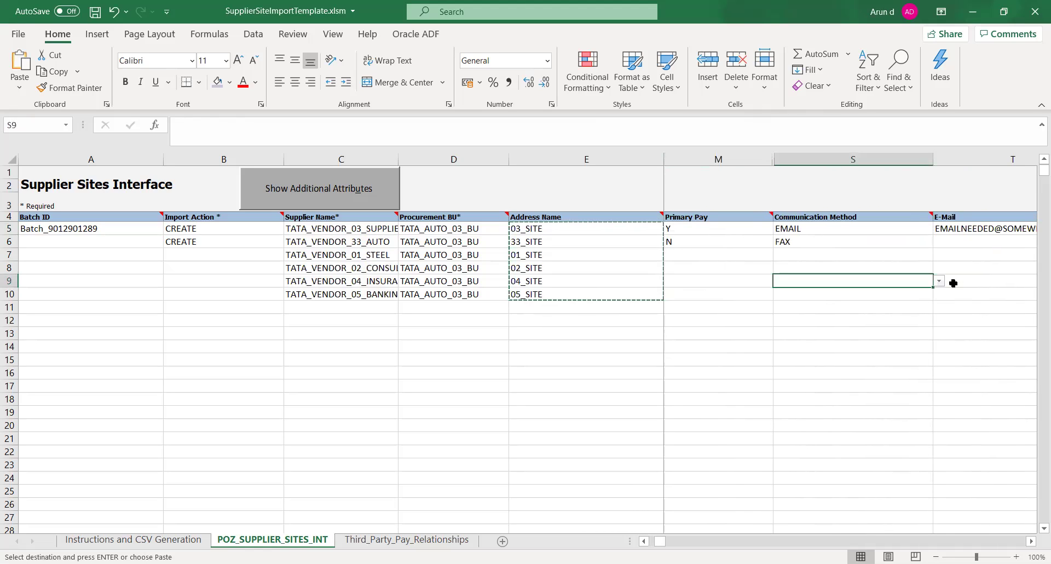
key(Up)
key(Up)
key(Up)
key(Up)
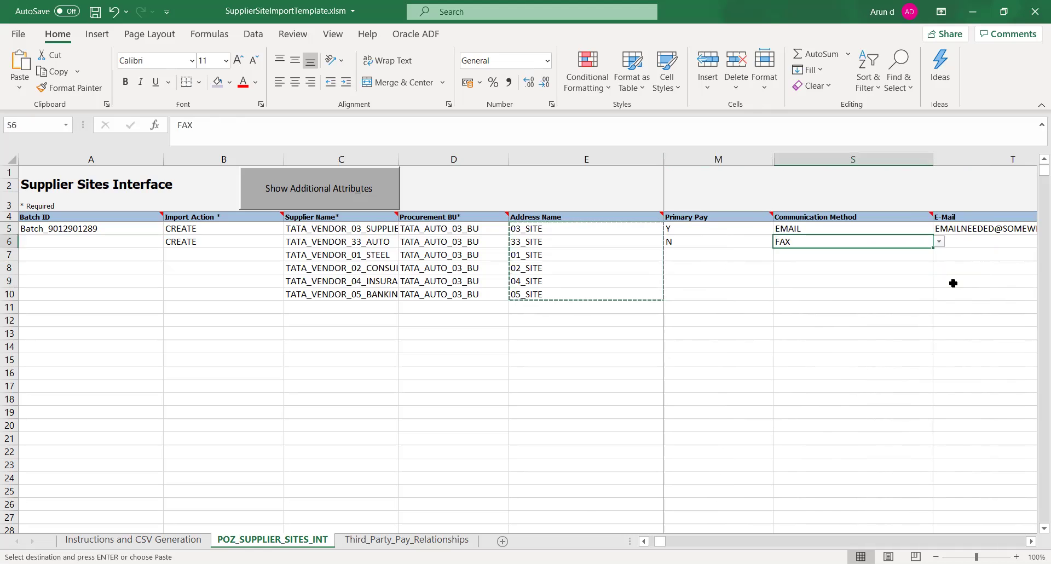
key(shift+Right)
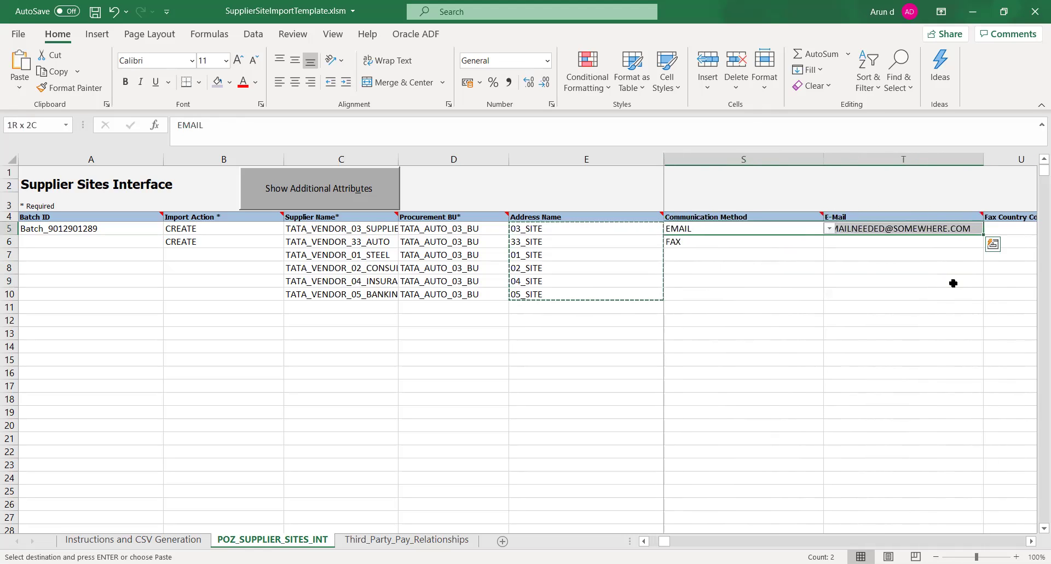
key(shift+Right)
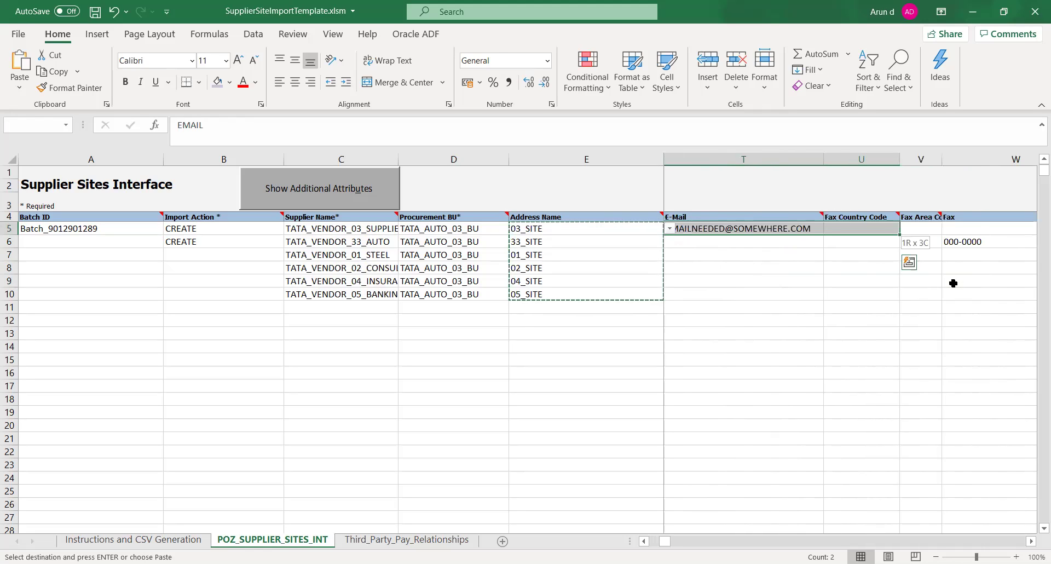
key(shift+Right)
key(shift+Right)
key(shift+Right)
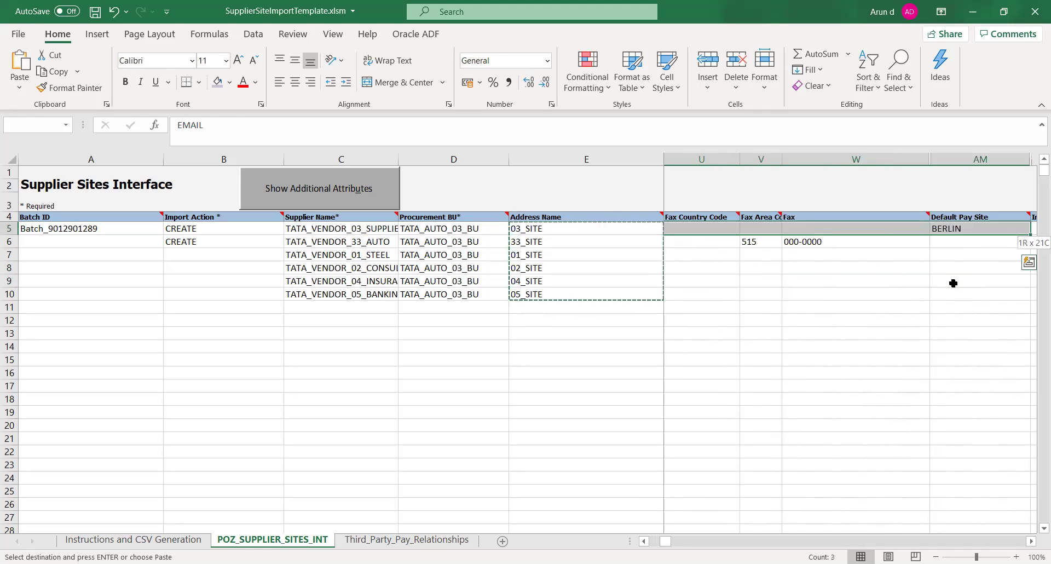
key(shift+Left)
key(Escape)
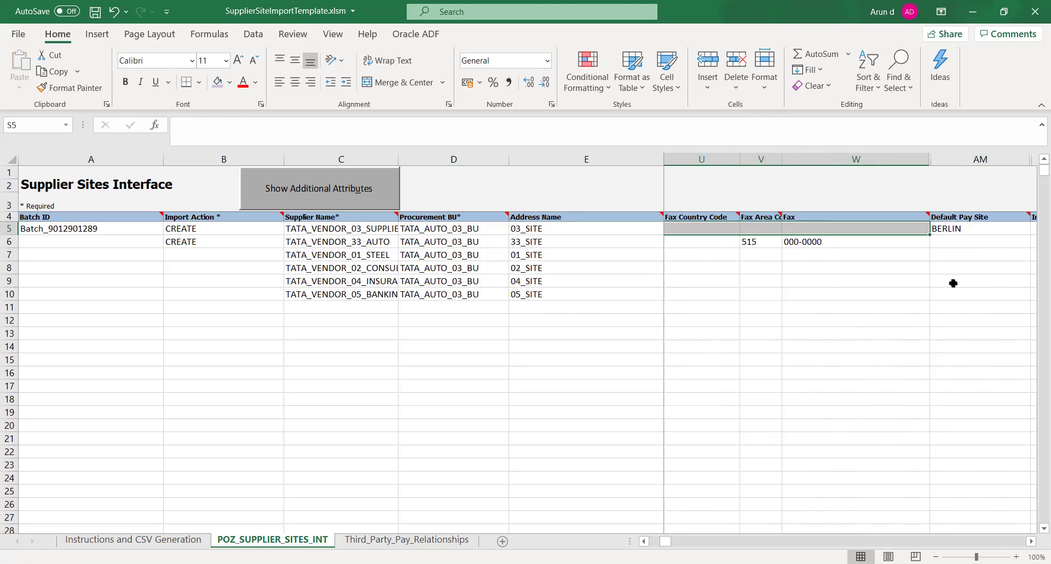
Step: Review the row 5 entries from the fax columns back to Address Name
key(Right)
key(Left)
key(Left)
key(Left)
key(Left)
key(Left)
key(Left)
key(Left)
key(Left)
key(Left)
key(Left)
key(Left)
key(Left)
key(Left)
key(Left)
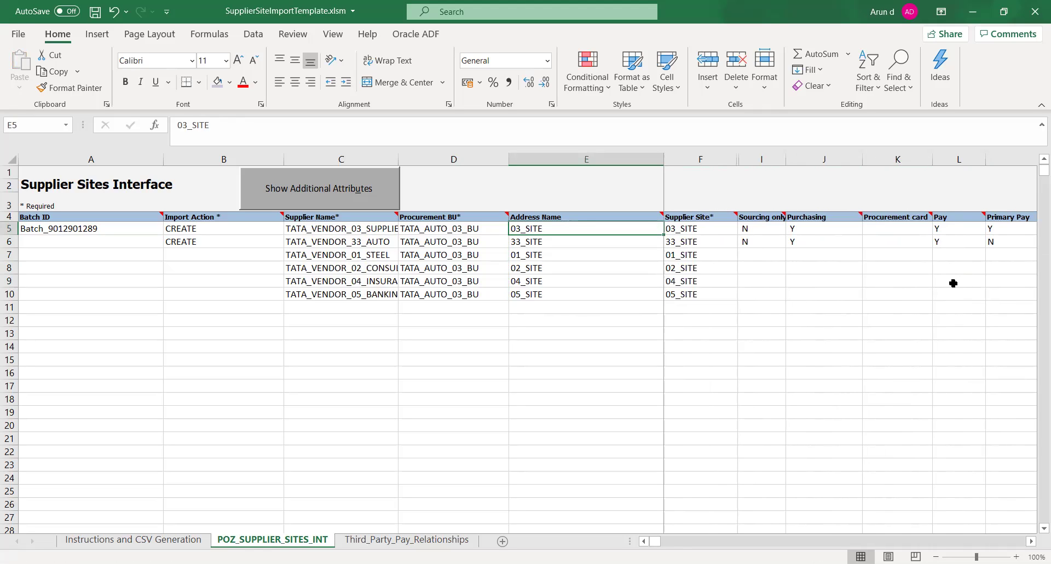
Step: Clear the sample Default Pay Site in AM5
click(1031, 541)
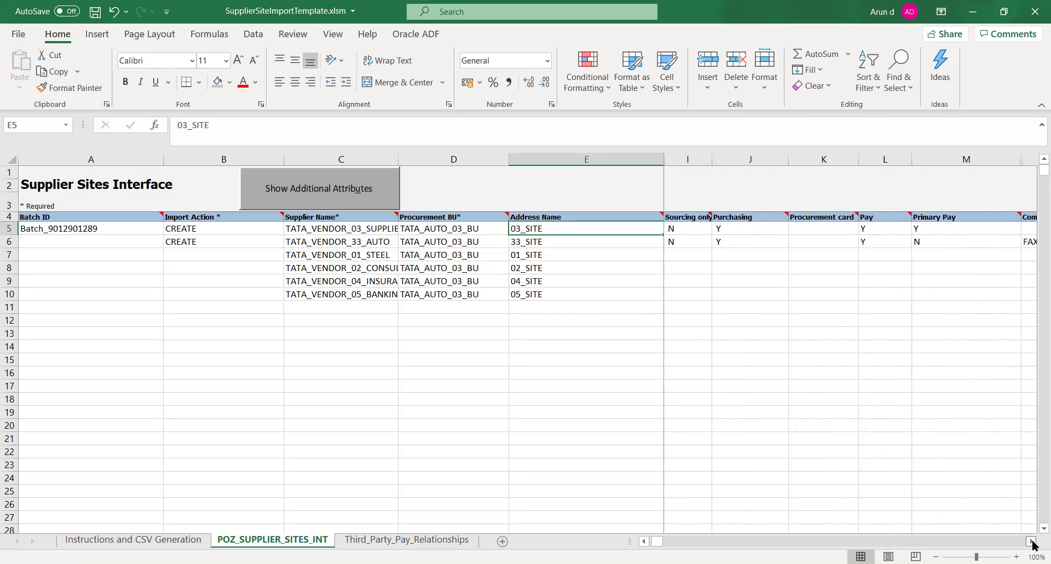
drag(1032, 542, 1032, 541)
drag(643, 541, 643, 542)
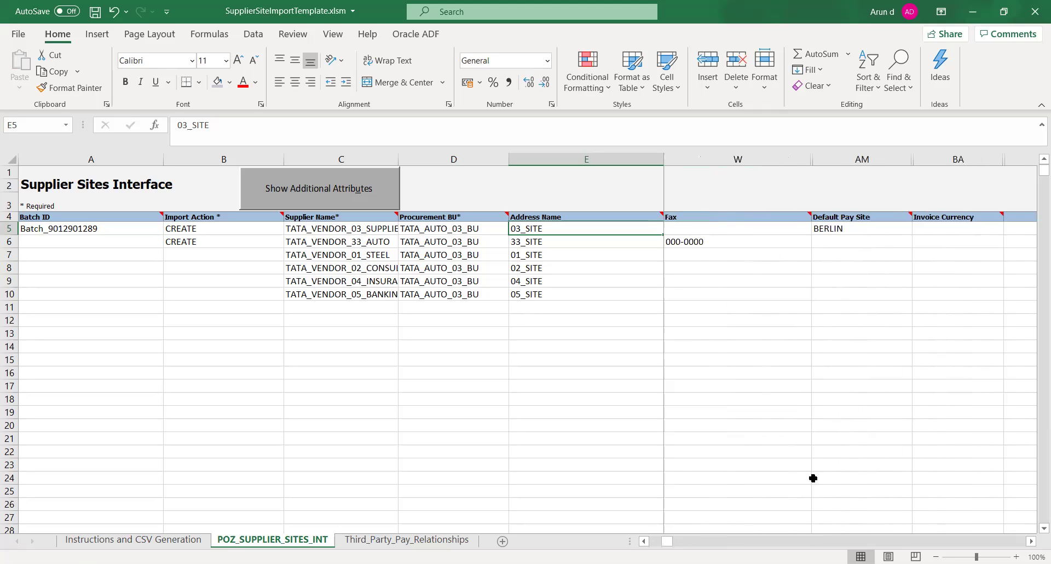
click(858, 229)
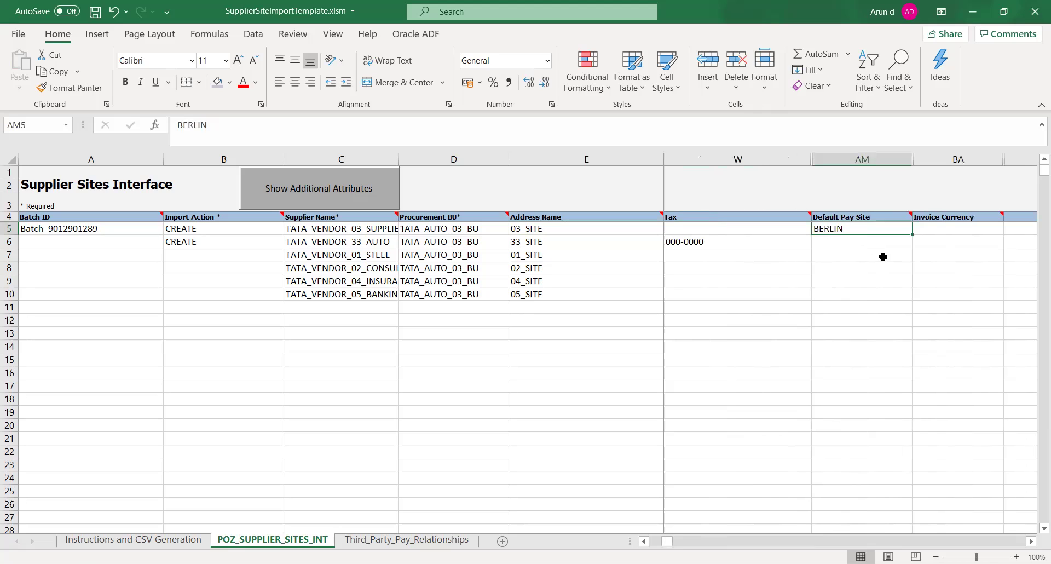
key(BackSpace)
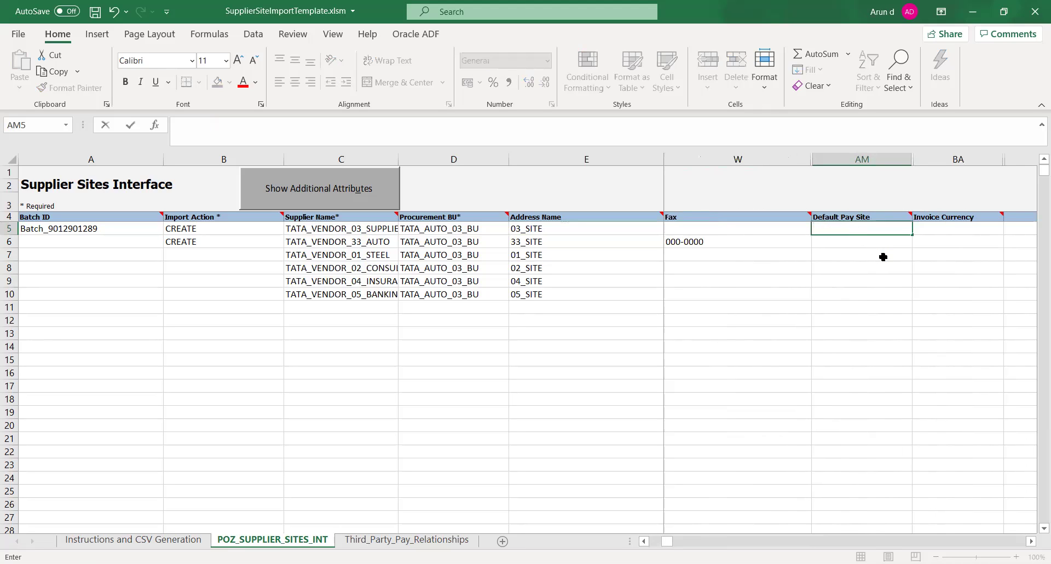
key(Tab)
Step: Copy the row 5 entries from Supplier Site F5 through Invoice Currency and beyond, and paste them into row 6 starting at F6
key(Left)
key(Left)
key(Left)
key(Left)
key(Left)
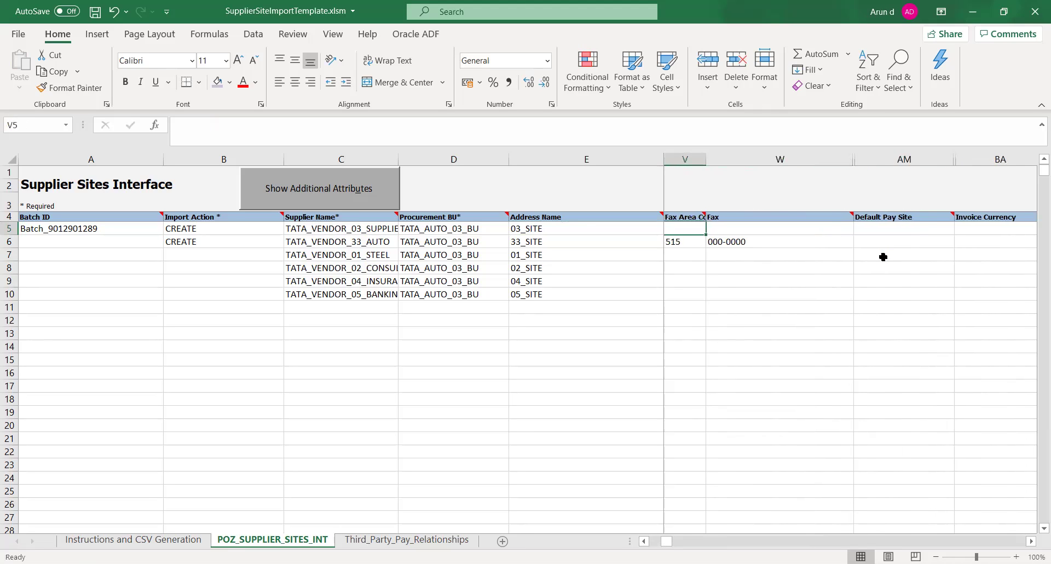
key(Left)
key(Left)
key(Left)
key(Left)
key(Left)
key(Left)
key(Left)
key(Left)
key(Left)
key(Left)
key(Left)
key(Left)
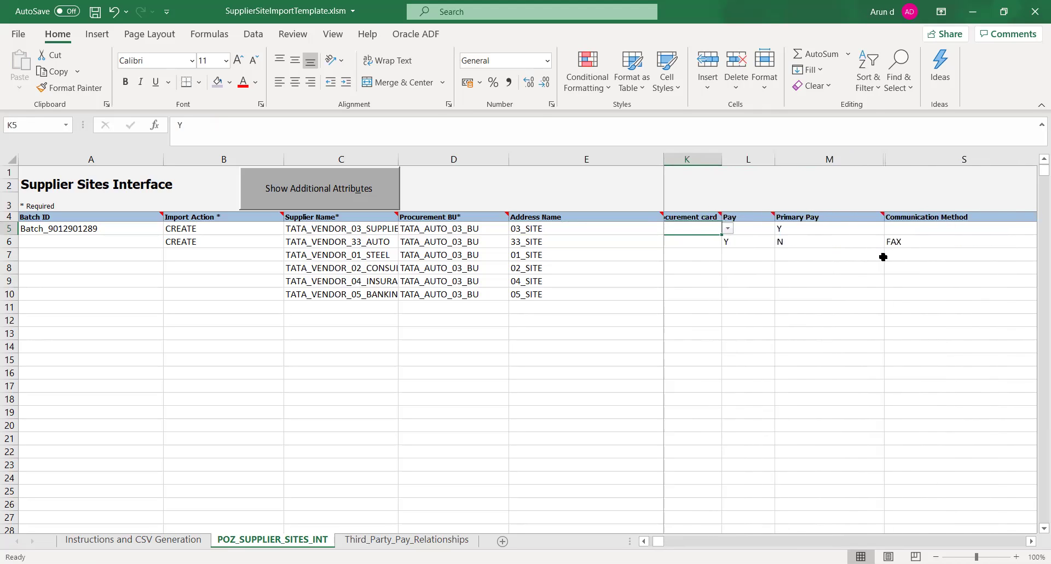
key(Left)
key(Right)
key(Right)
key(Right)
key(Right)
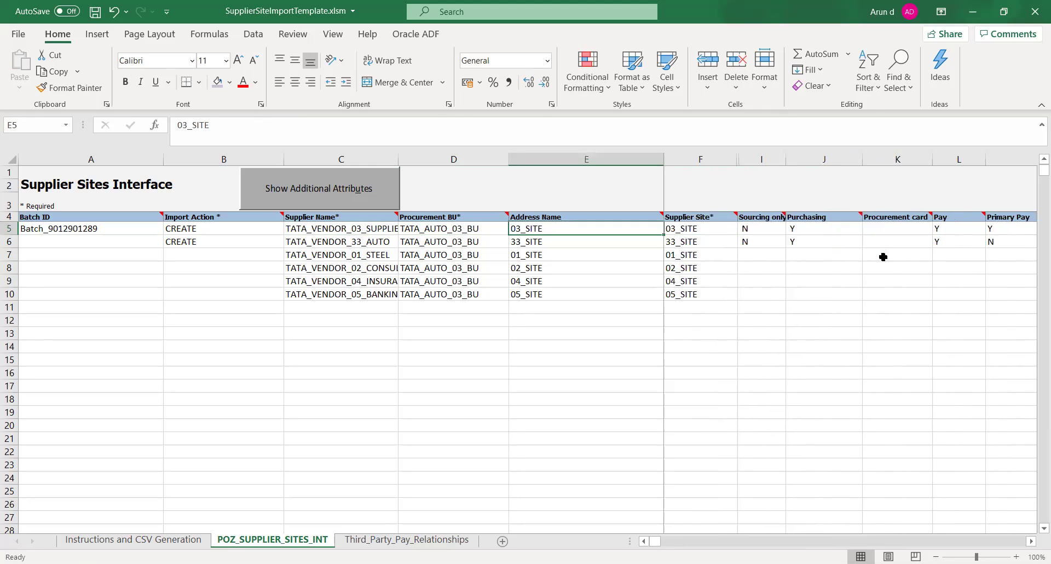
key(shift+Right)
key(shift+Right)
key(shift+Right)
key(shift+Right)
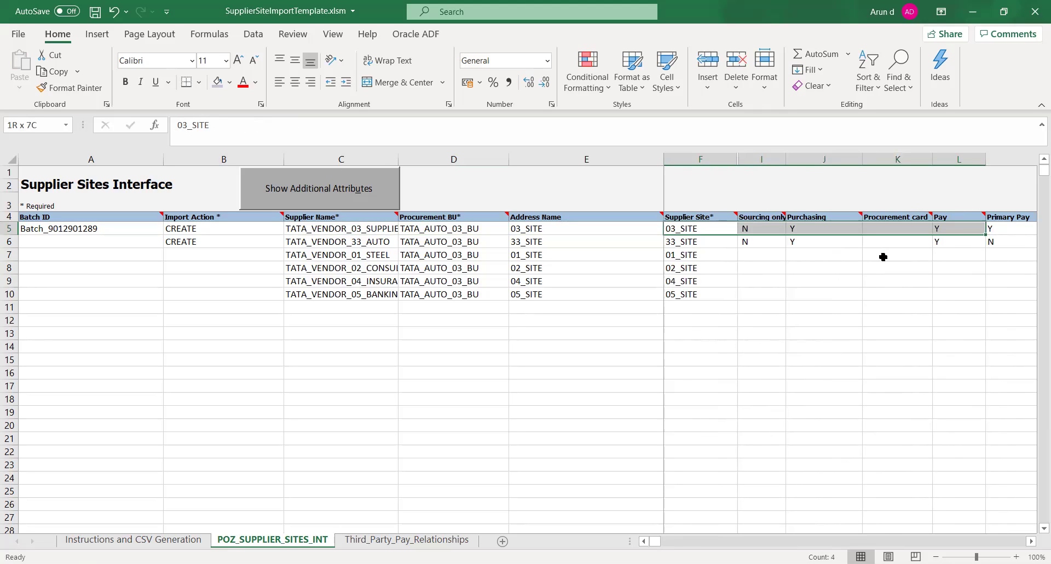
key(shift+Right)
key(shift+Right)
key(shift+Right)
key(shift+Right)
key(shift+Right)
key(ctrl+c)
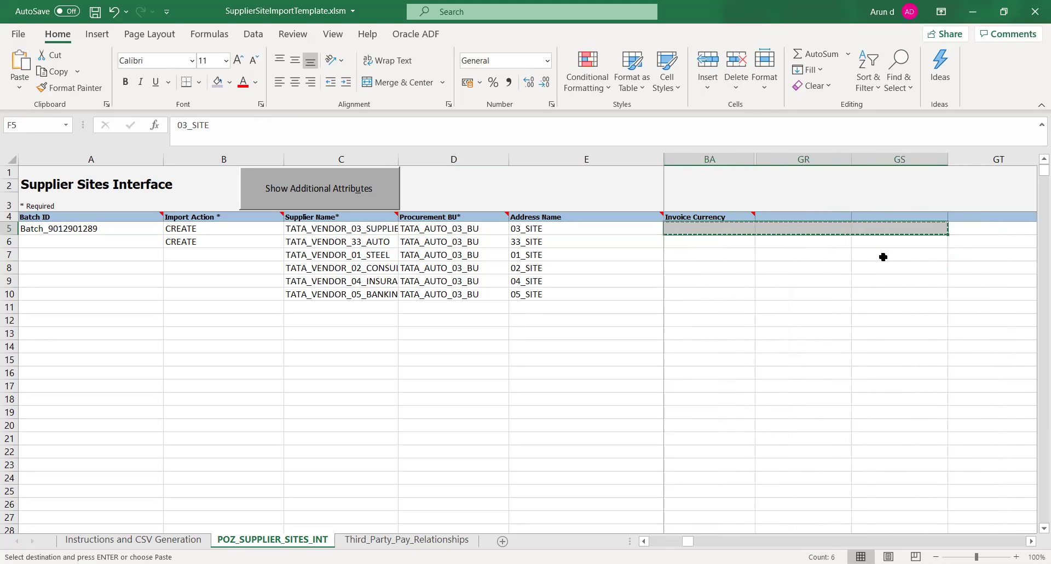
key(Down)
key(Left)
key(Right)
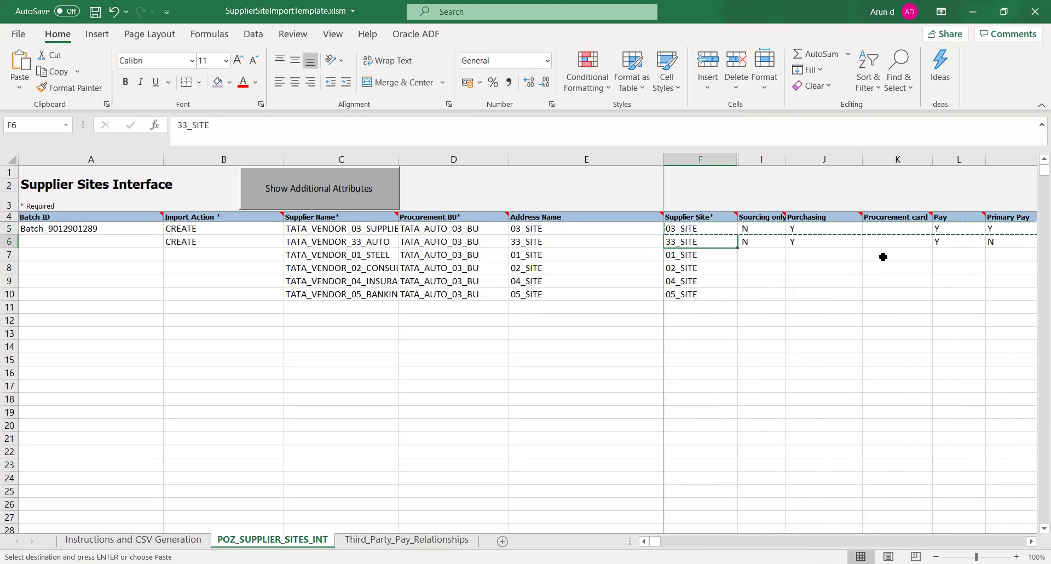
key(ctrl+v)
key(Down)
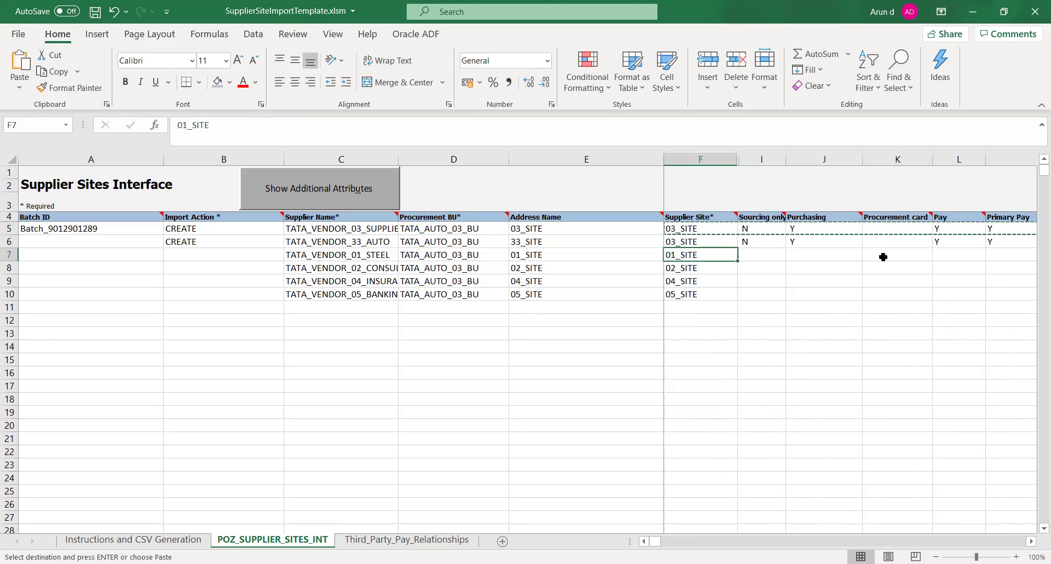
Step: Save the supplier site workbook, accepting the personal information notice
key(shift+Down)
key(shift+Down)
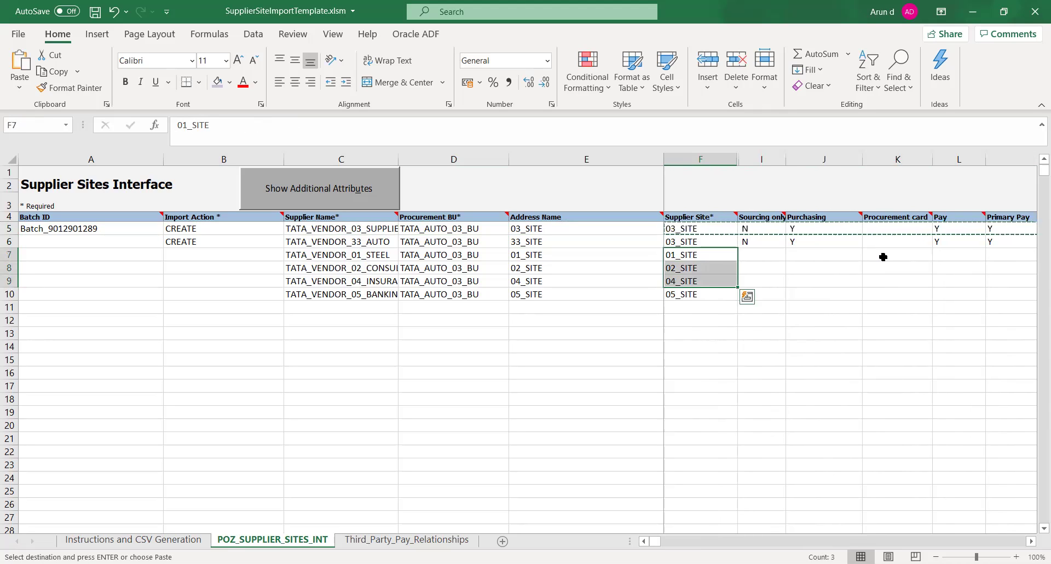
key(Right)
key(ctrl+s)
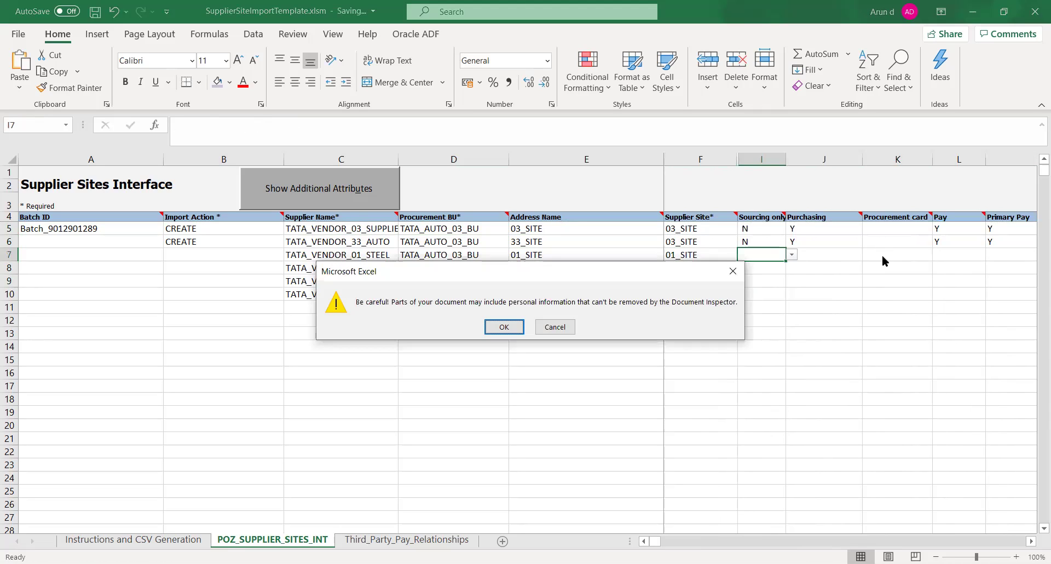
key(Return)
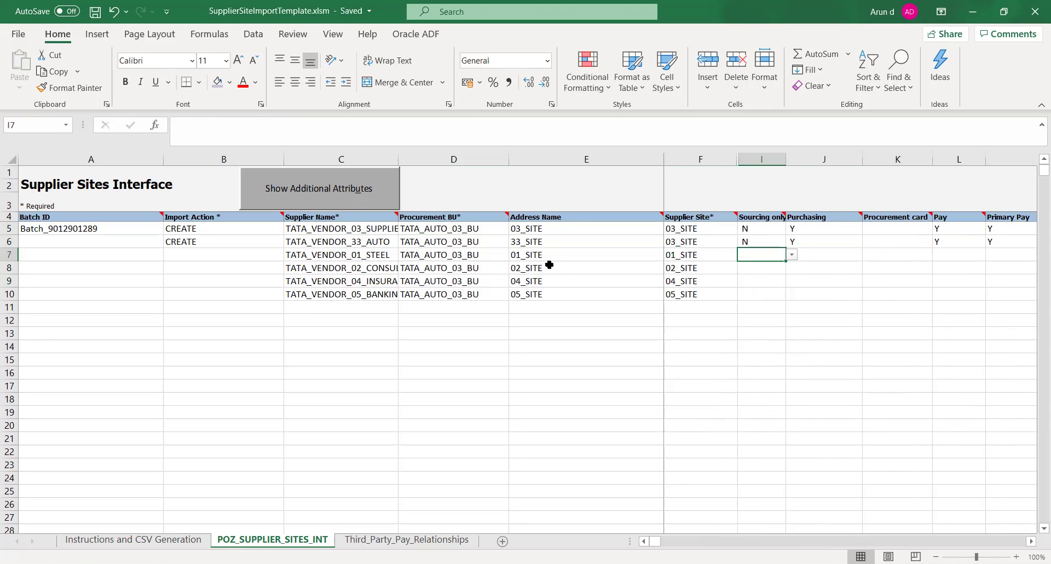
Step: Copy the address name 33_SITE from E6 into the Supplier Site cell F6
click(534, 240)
key(ctrl+c)
key(Right)
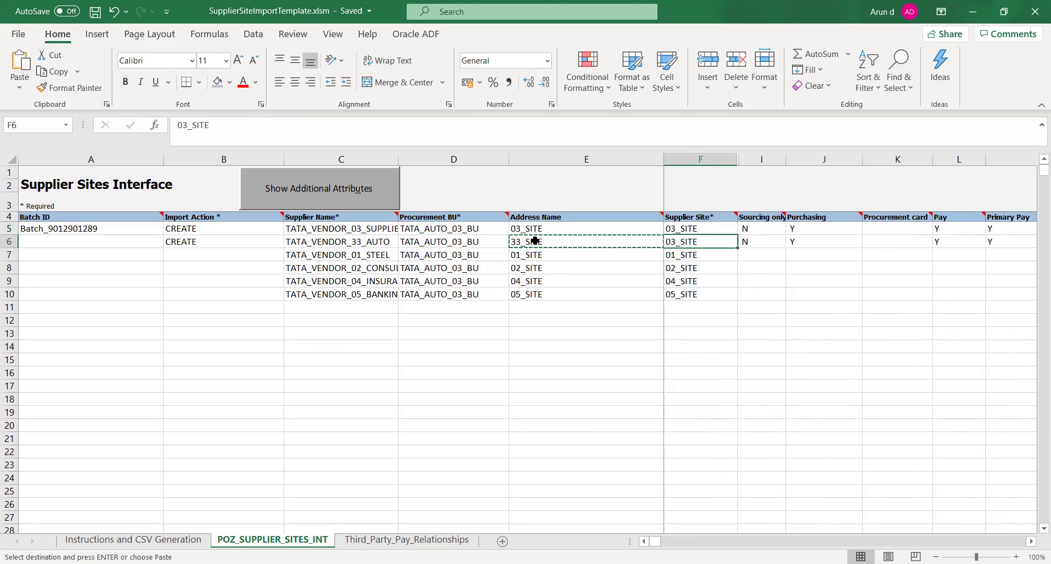
key(ctrl+v)
Step: Copy the row 5 entries from Sourcing only I5 onward into rows 6 to 10 and save the workbook
key(Right)
key(Up)
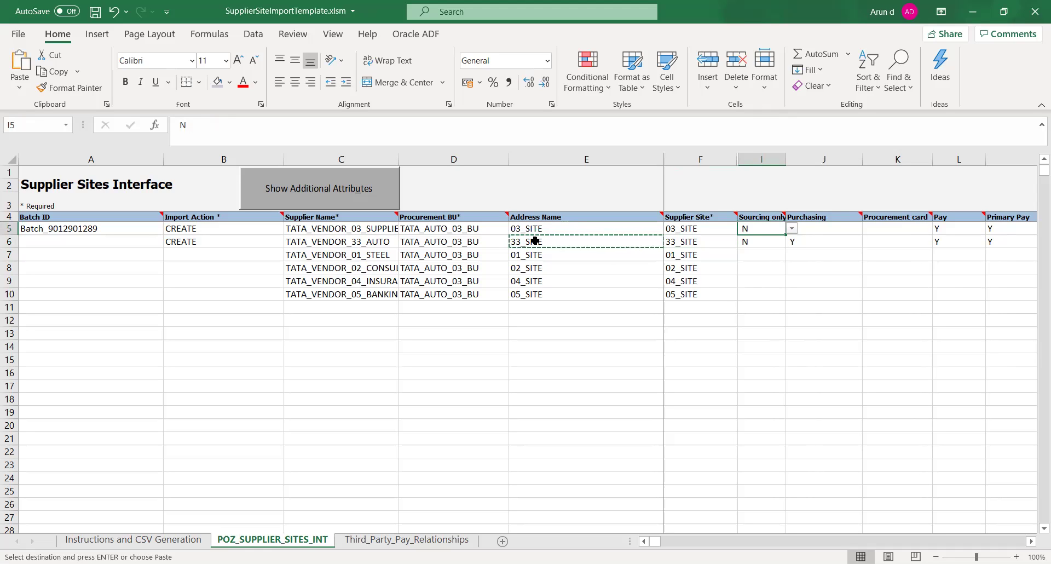
key(shift+Right)
key(shift+Right)
key(shift+Right)
key(ctrl+shift+Right)
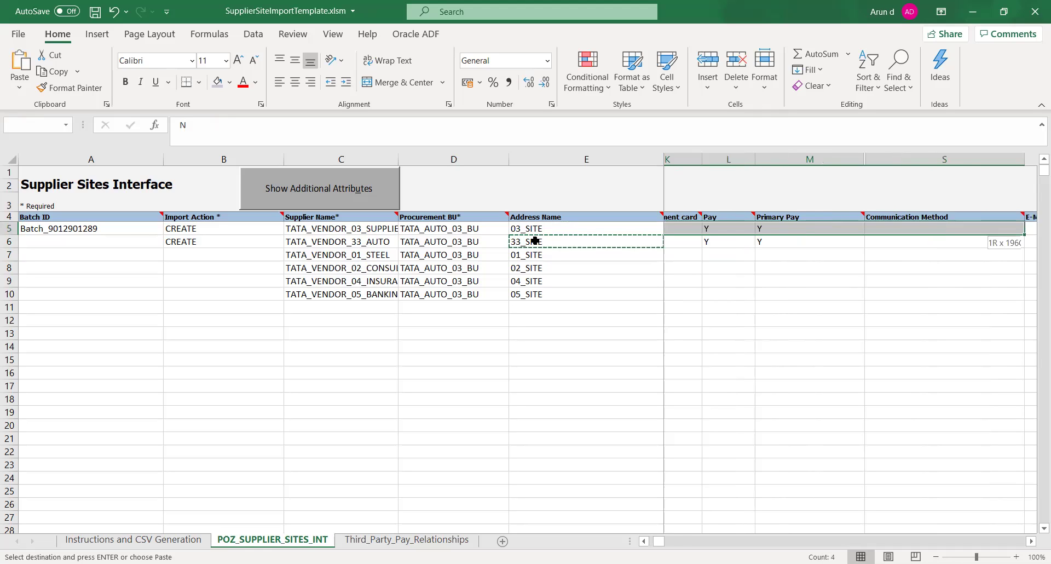
key(ctrl+c)
key(Down)
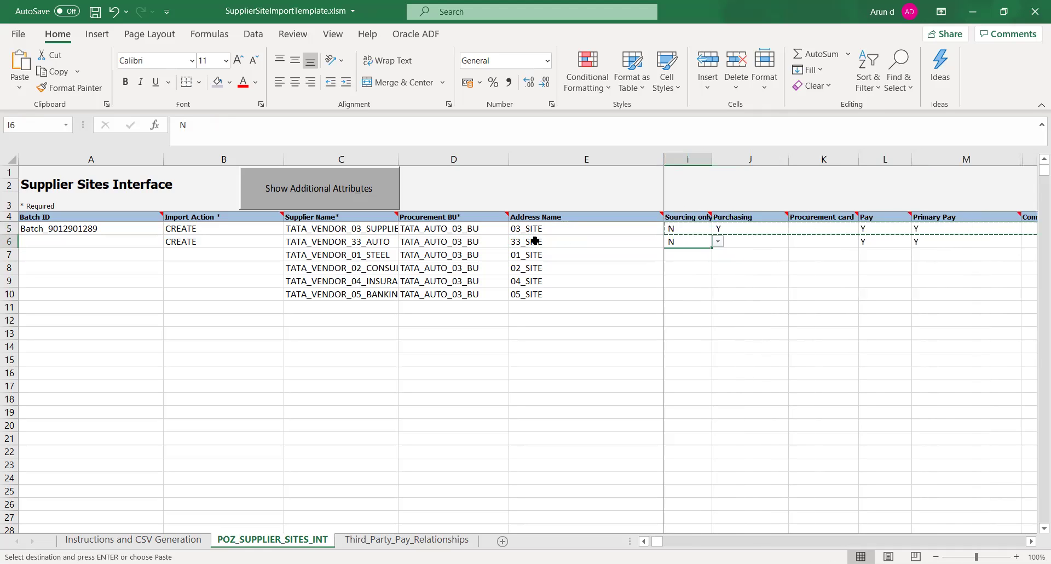
key(Left)
key(Right)
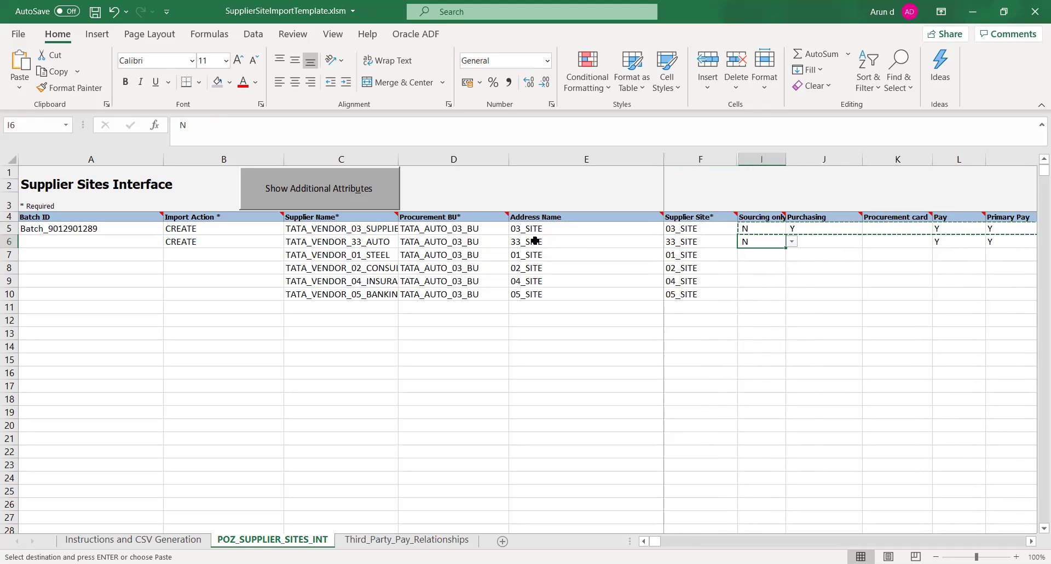
key(shift+Down)
key(shift+Down)
key(shift+Down)
key(shift+Down)
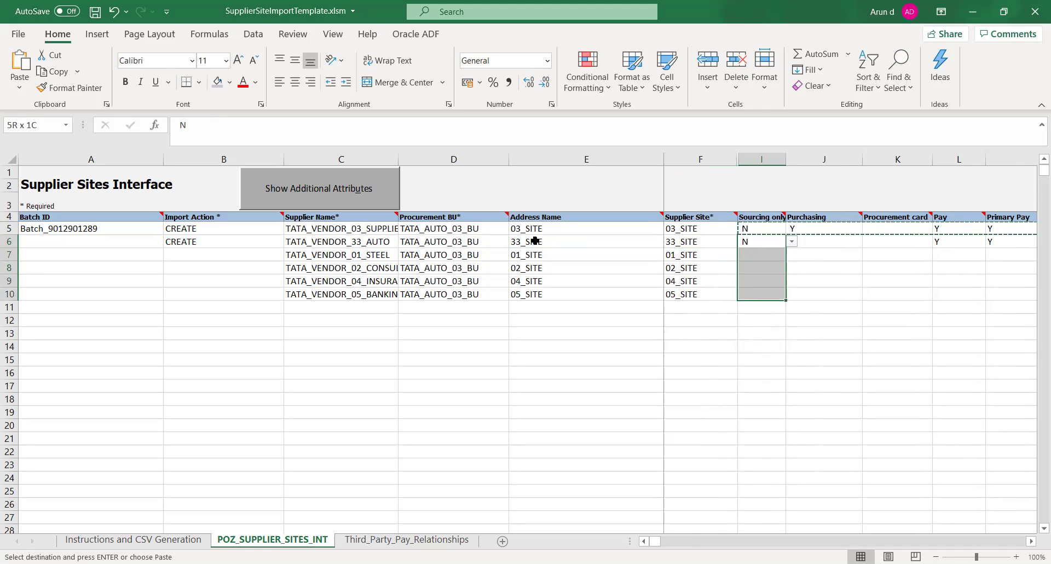
key(ctrl+v)
key(ctrl+s)
key(Return)
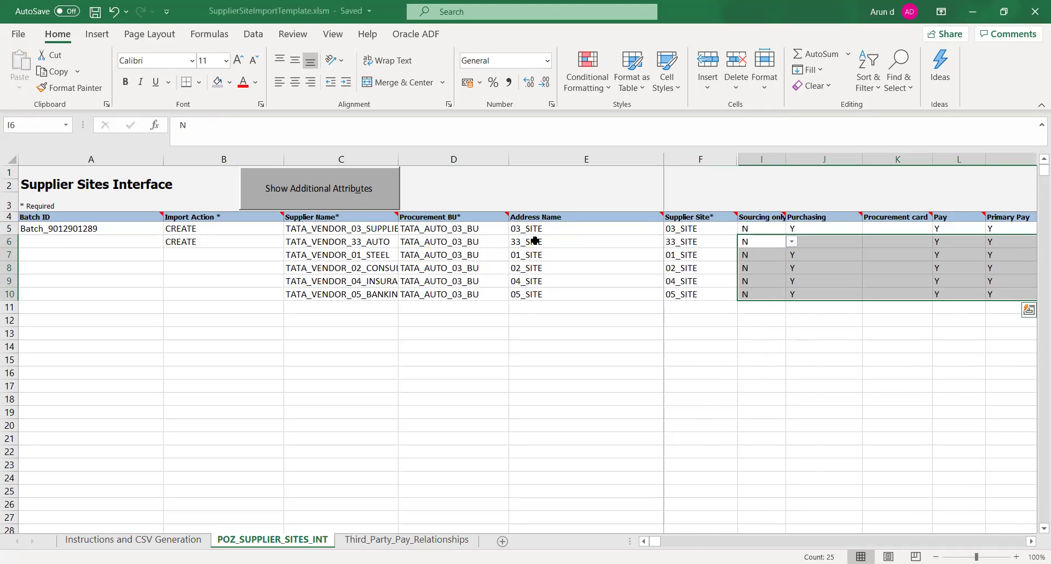
Step: Open the Third_Party_Pay_Relationships sheet and look over its columns and sample rows
click(449, 384)
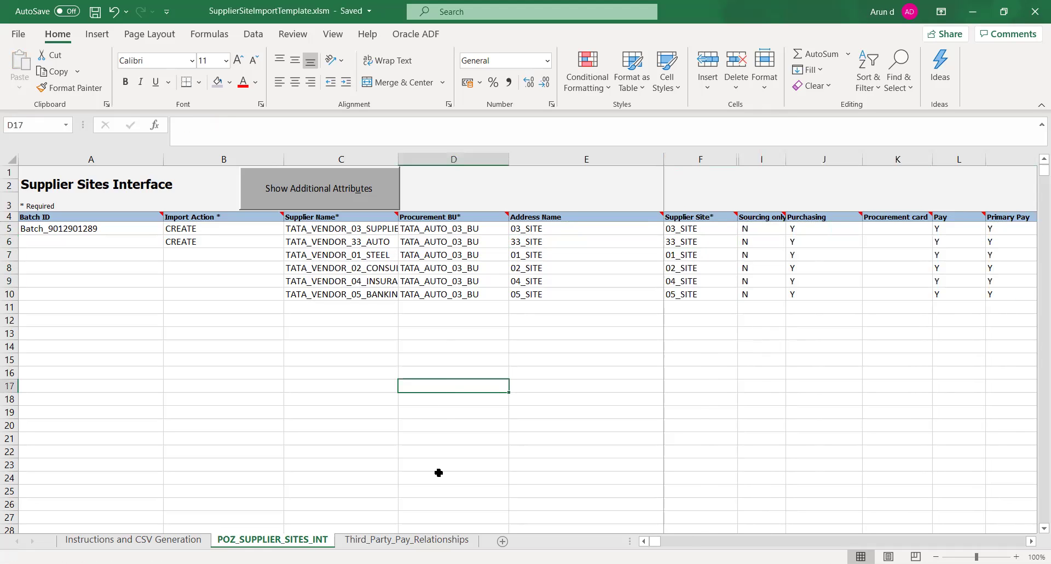
click(392, 542)
click(301, 294)
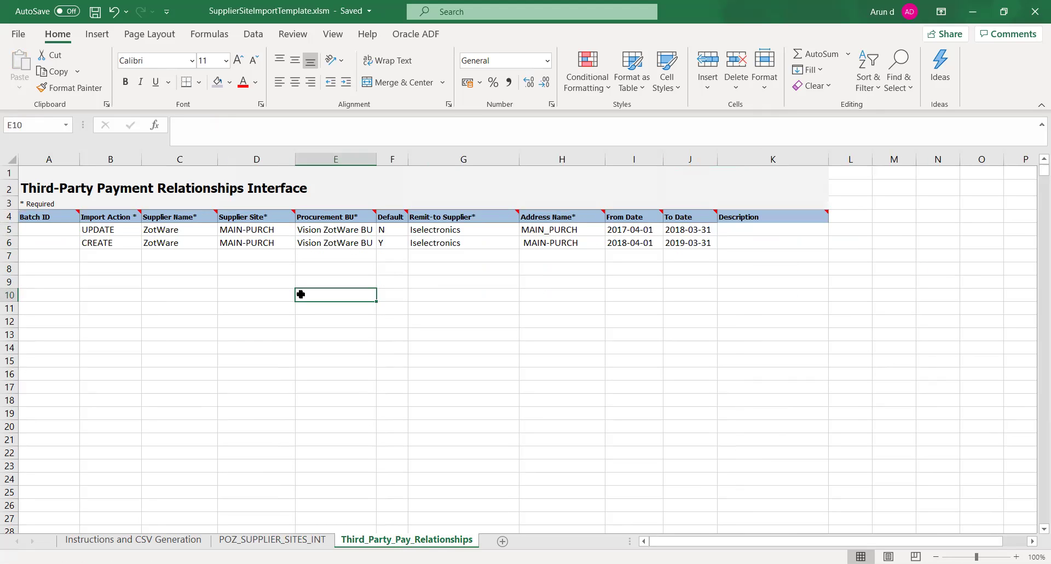
key(Left)
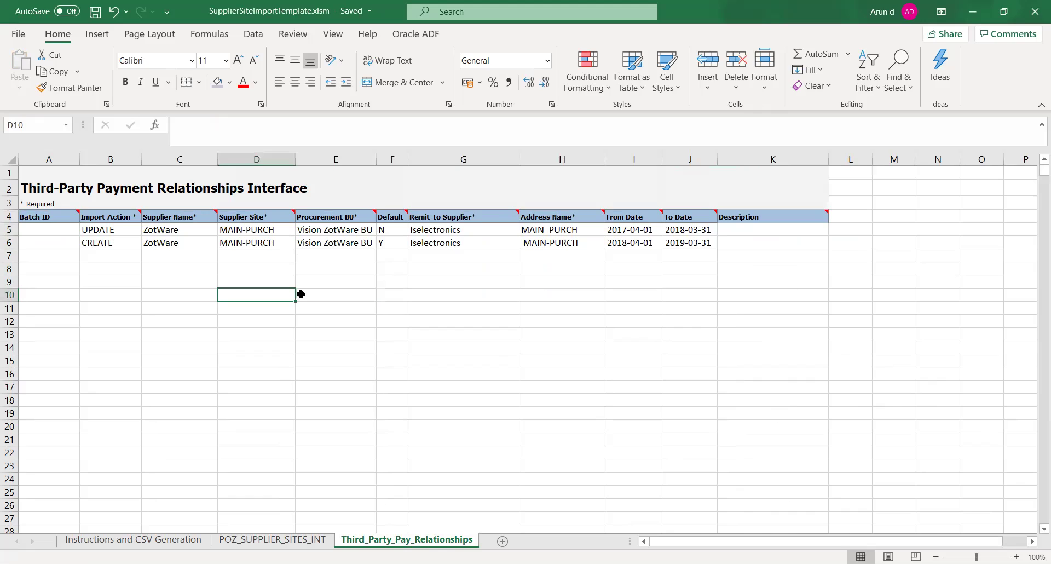
key(Right)
key(Right)
key(Right)
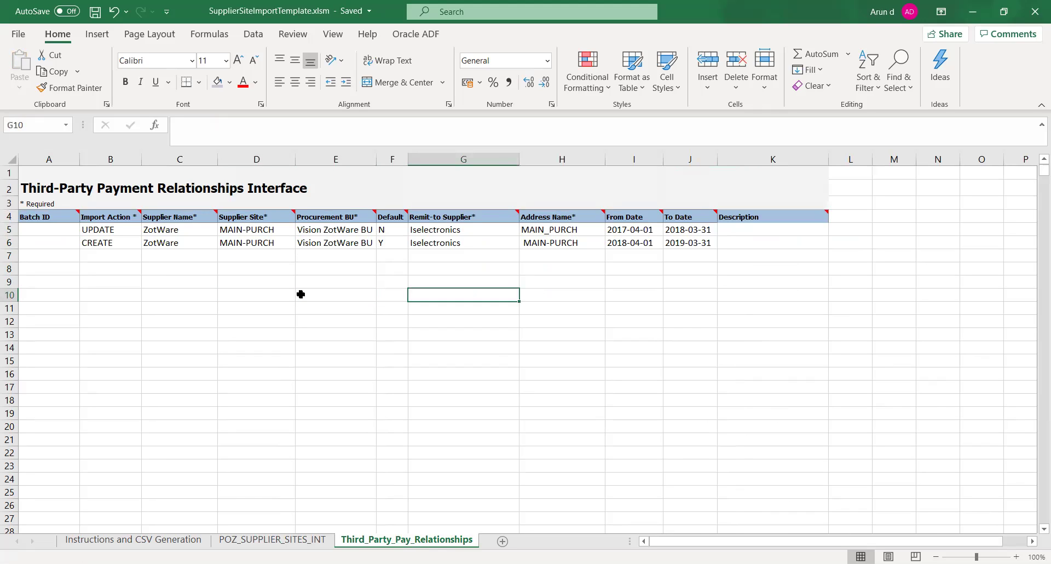
key(Right)
key(Left)
key(Left)
key(Left)
key(Left)
key(Left)
key(Left)
key(Left)
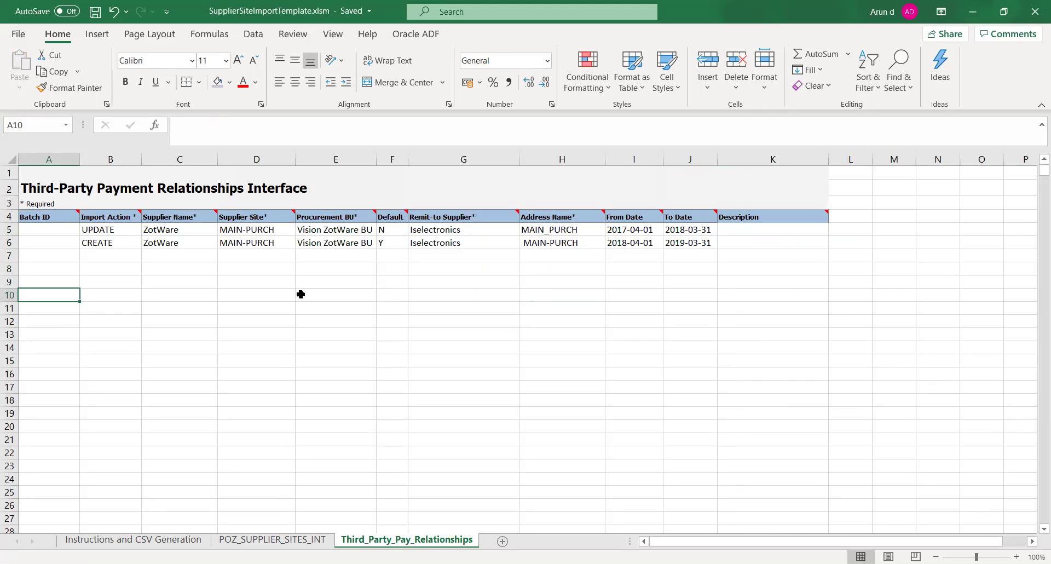
Step: Clear the sample third-party payment relationship entries from A5 to K8, covering Batch ID through Description
key(Up)
key(Up)
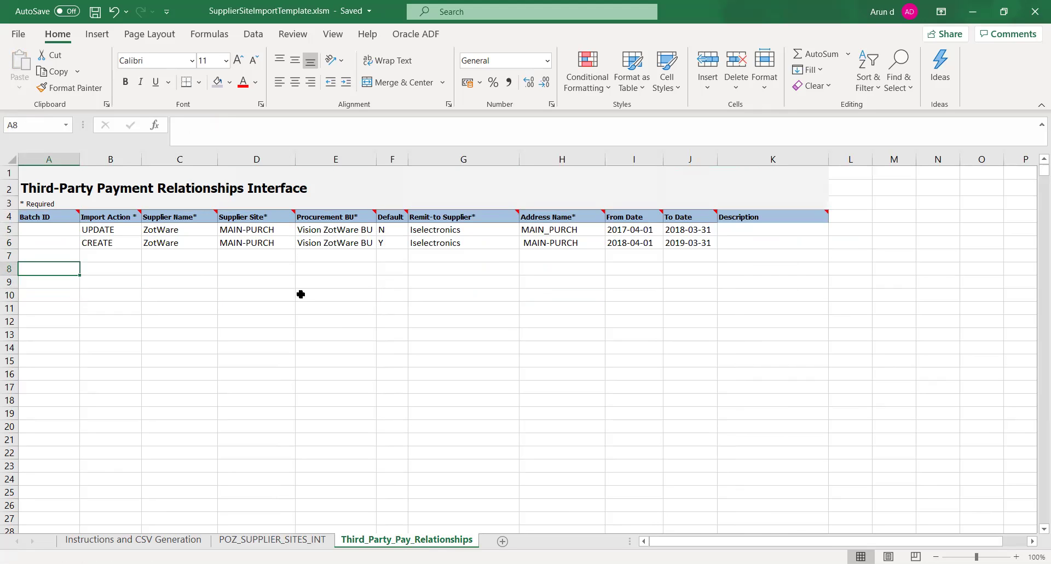
key(Up)
key(Up)
key(Up)
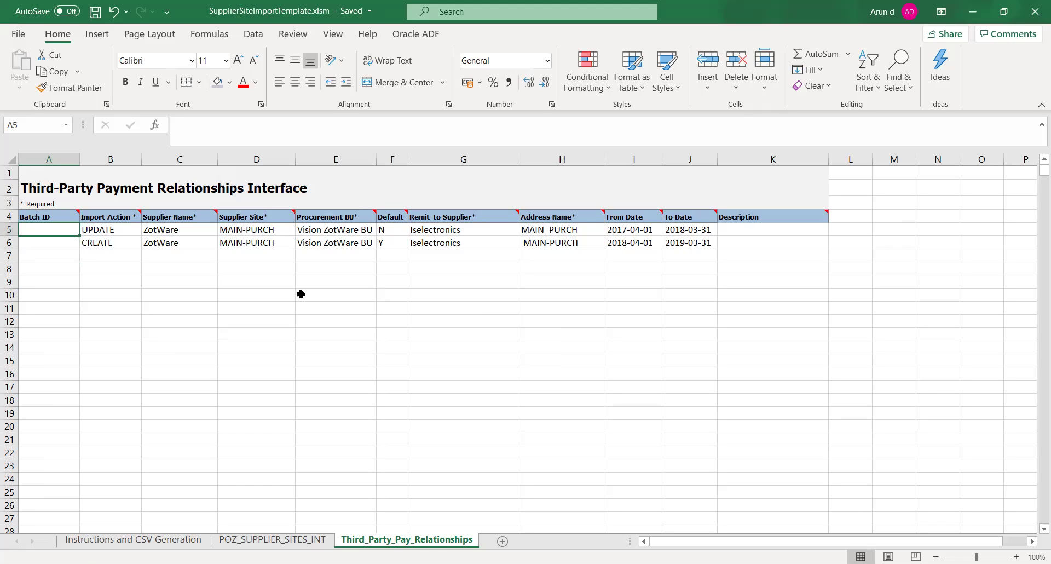
key(Right)
key(Left)
key(shift+Right)
key(shift+Right)
key(shift+Right)
key(shift+Right)
key(shift+Right)
key(shift+Right)
key(shift+Right)
key(shift+Right)
key(shift+Right)
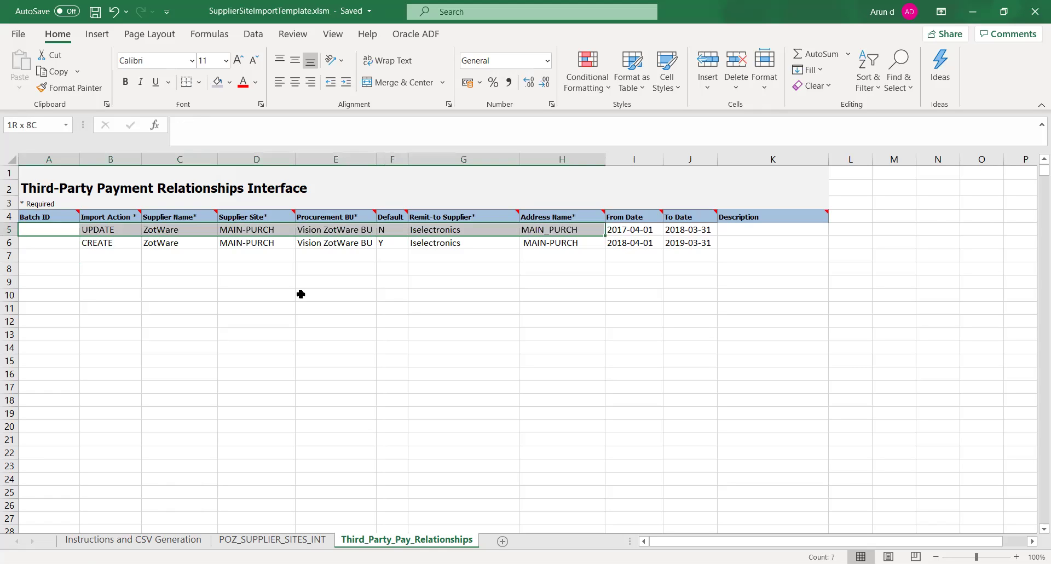
key(shift+Down)
key(shift+Down)
key(shift+Down)
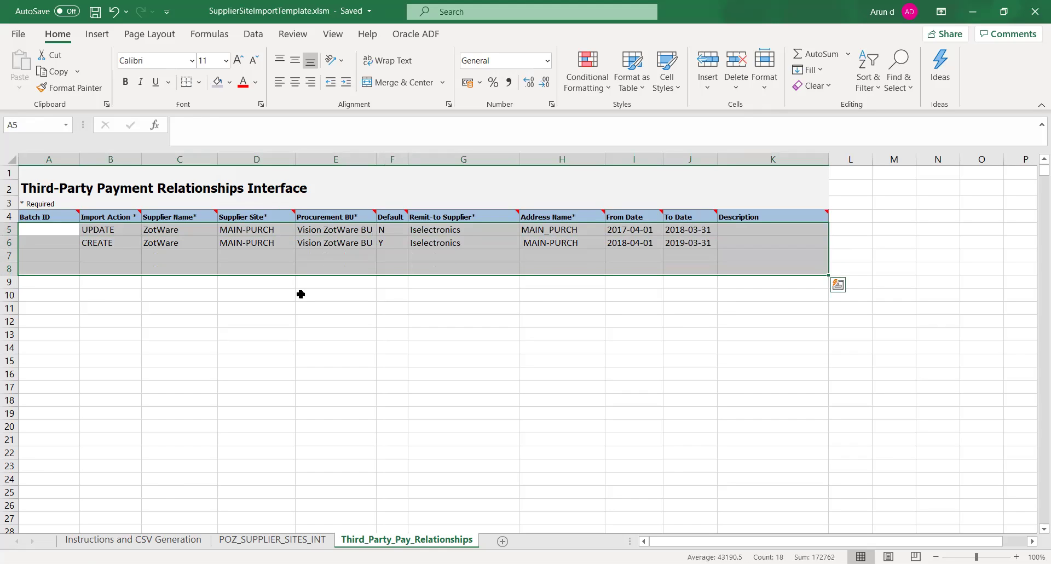
key(Delete)
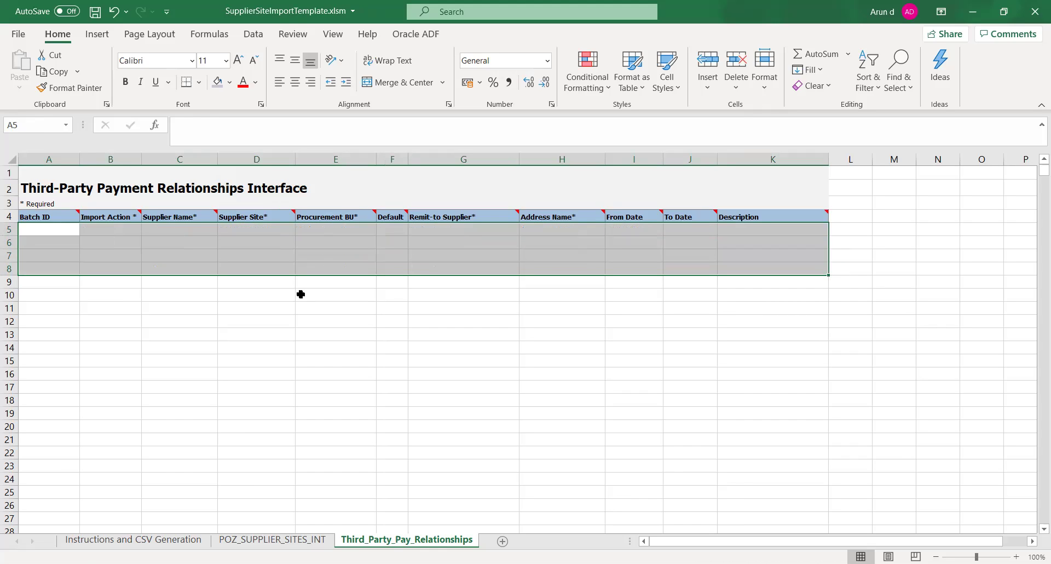
click(333, 323)
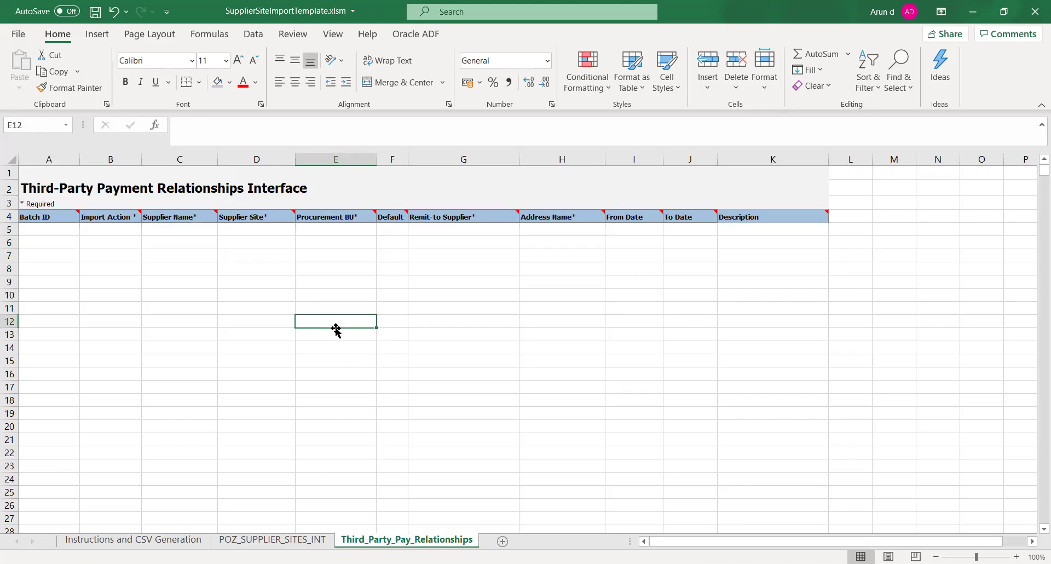
Step: Return to the Instructions and CSV Generation sheet and generate the supplier site CSV files
click(255, 542)
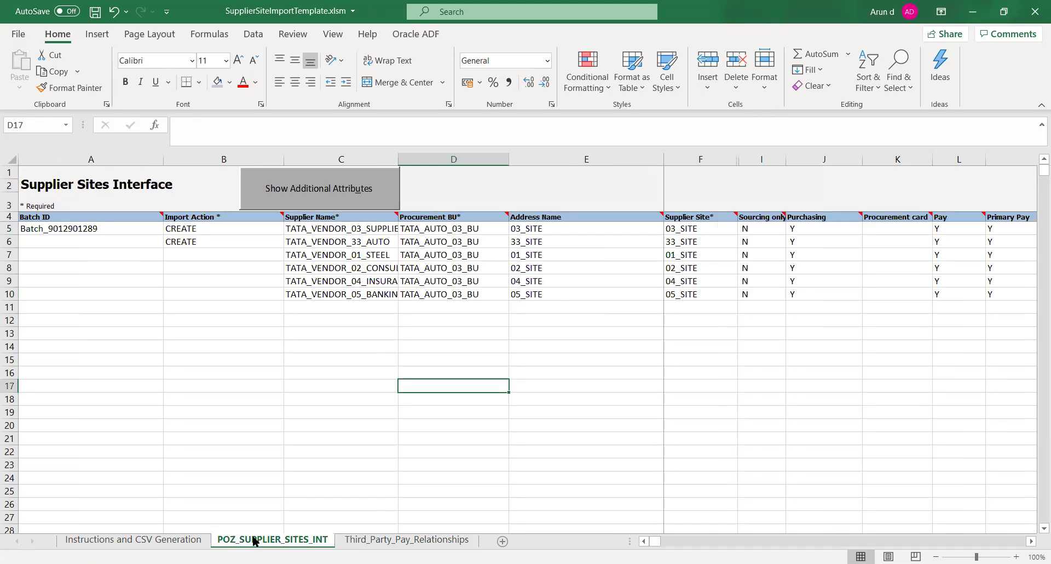
click(262, 374)
click(128, 539)
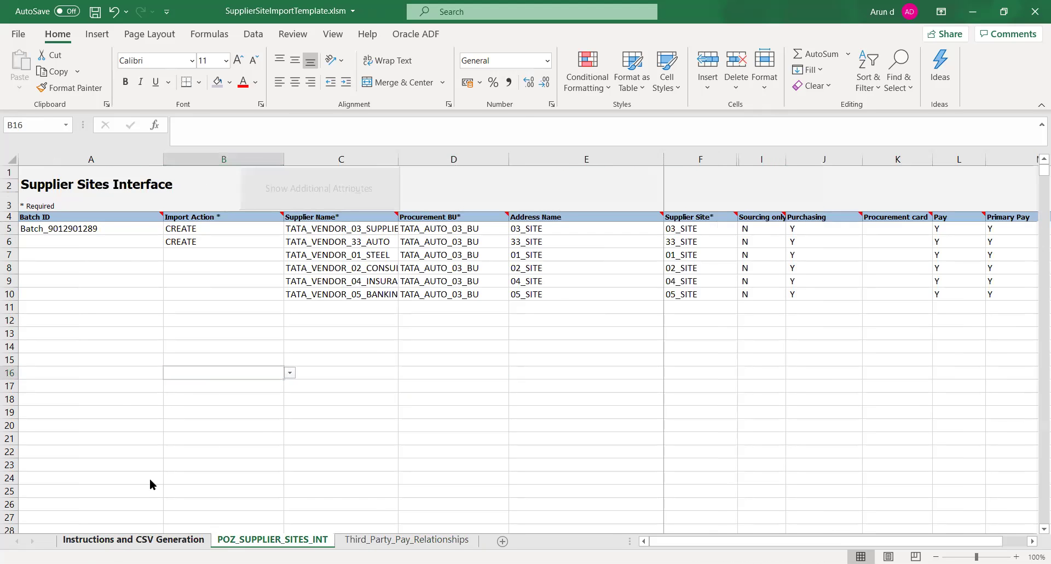
click(126, 459)
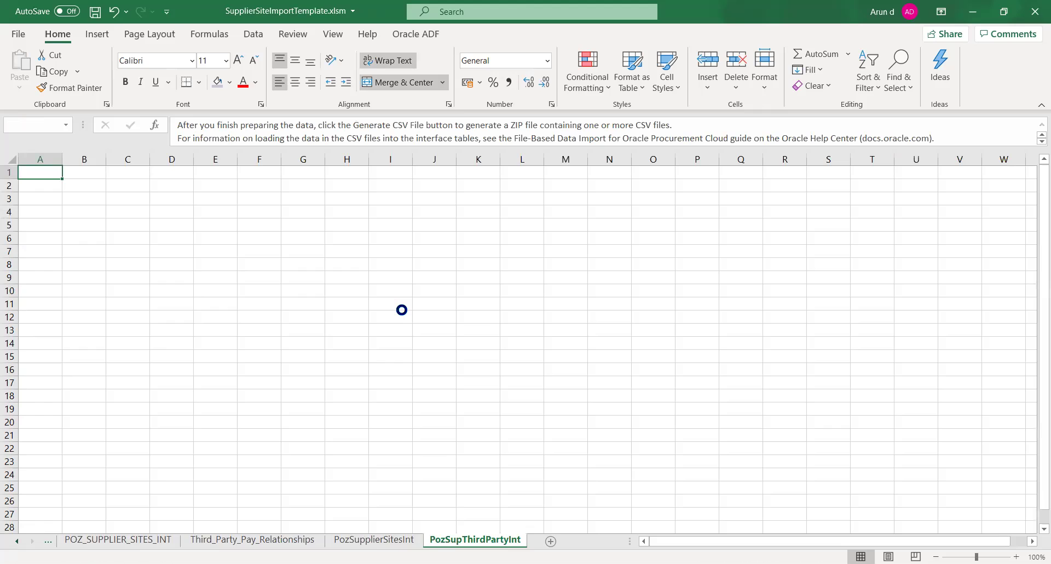
Step: Create a folder named VENDOR SITE inside TATA VENDOR and open it as the ZIP save location
click(200, 33)
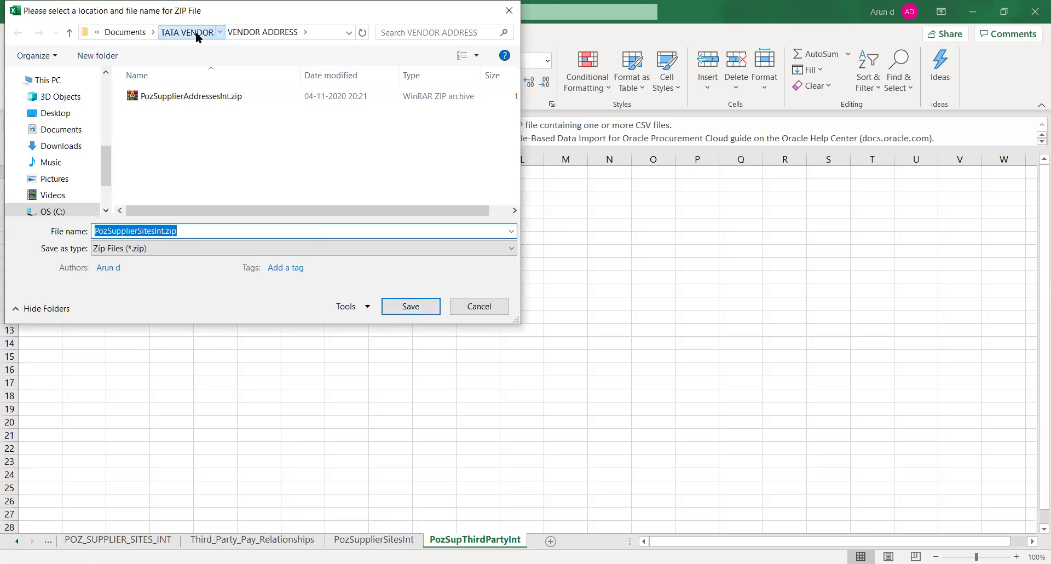
right_click(263, 176)
mouse_move(383, 320)
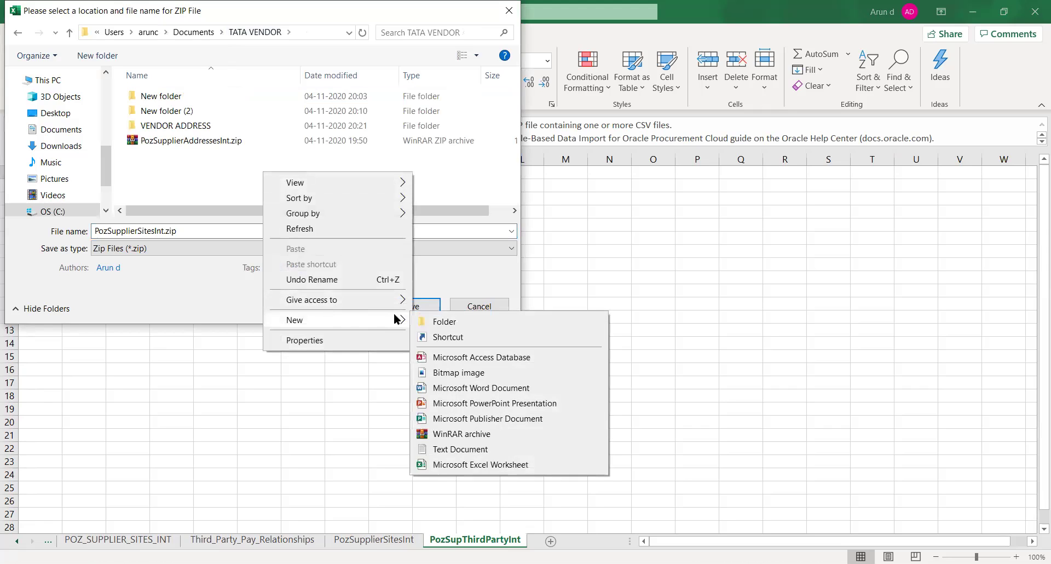
click(444, 322)
text(v)
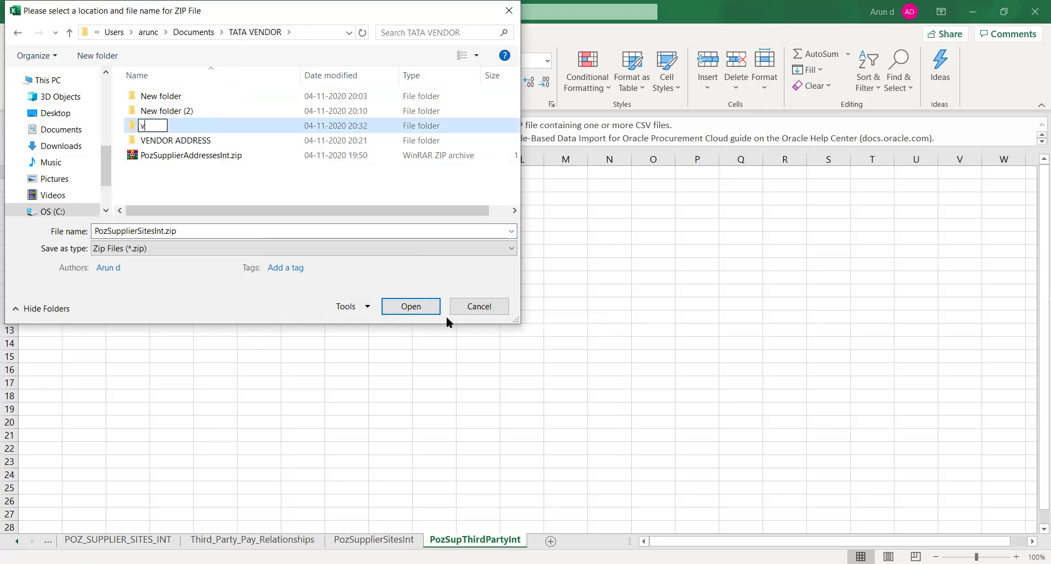
key(BackSpace)
text(VENDOR SITE)
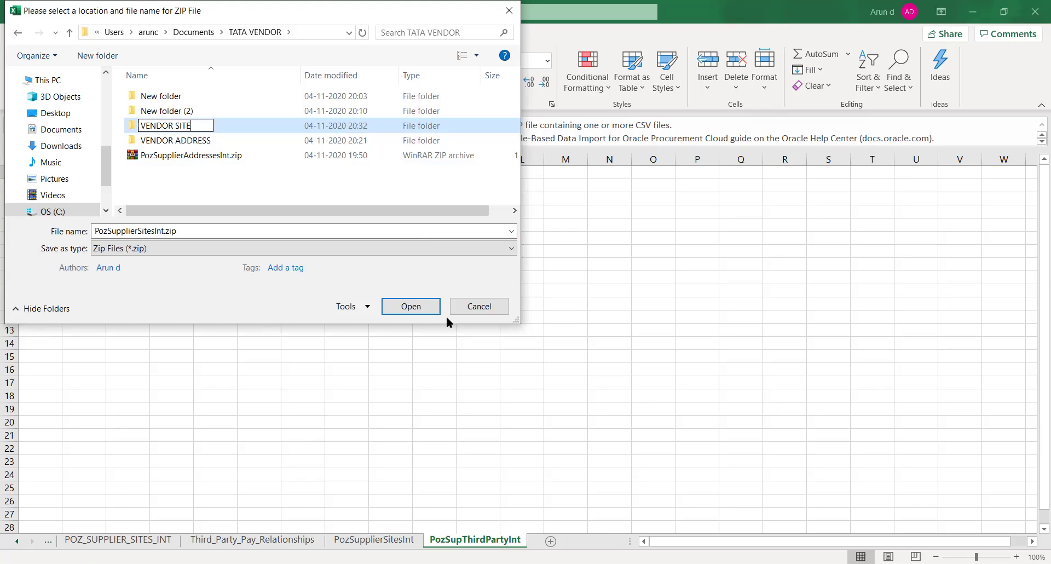
key(Return)
key(Return)
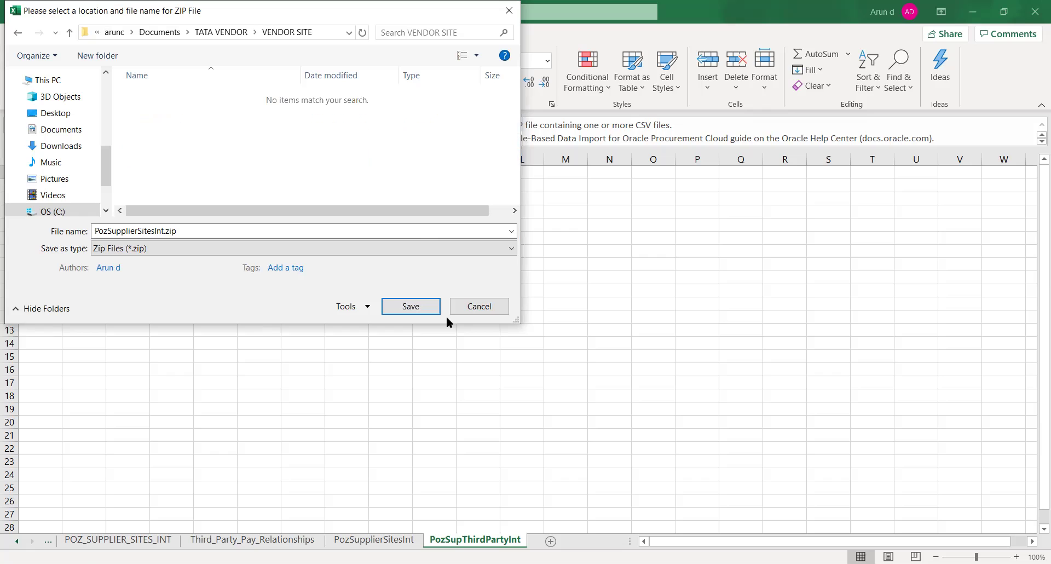
Step: Save PozSupplierSitesInt.zip, PozSupplierSitesInt.csv and PozSupThirdPartyInt.csv in the VENDOR SITE folder and dismiss the completion notice
click(407, 310)
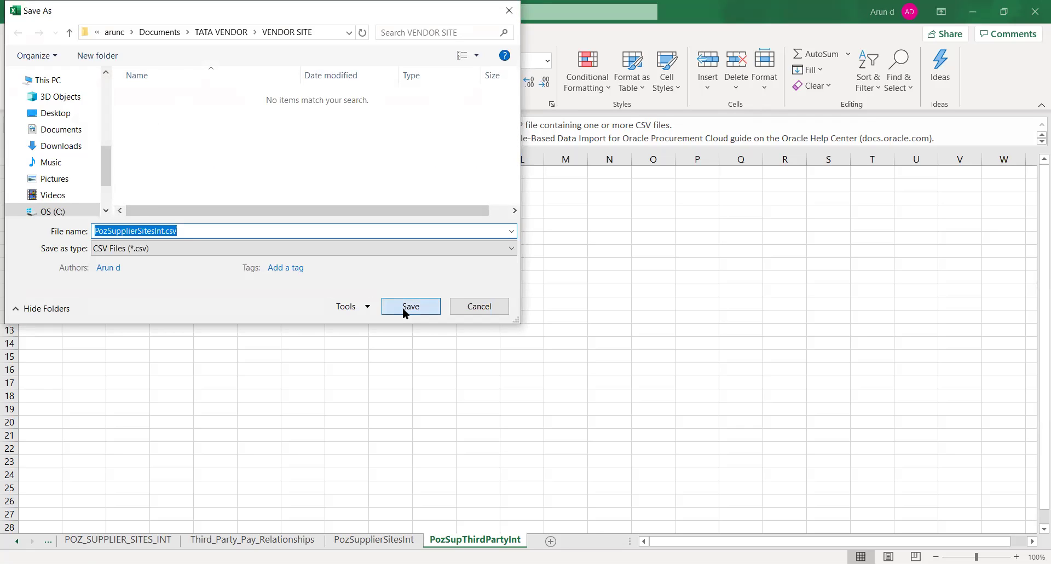
click(403, 308)
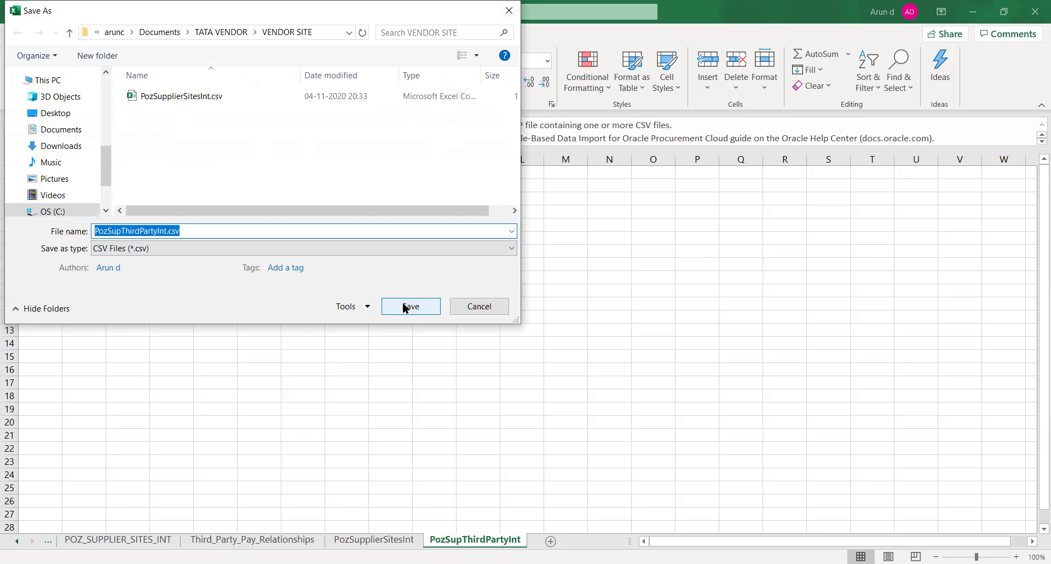
click(410, 306)
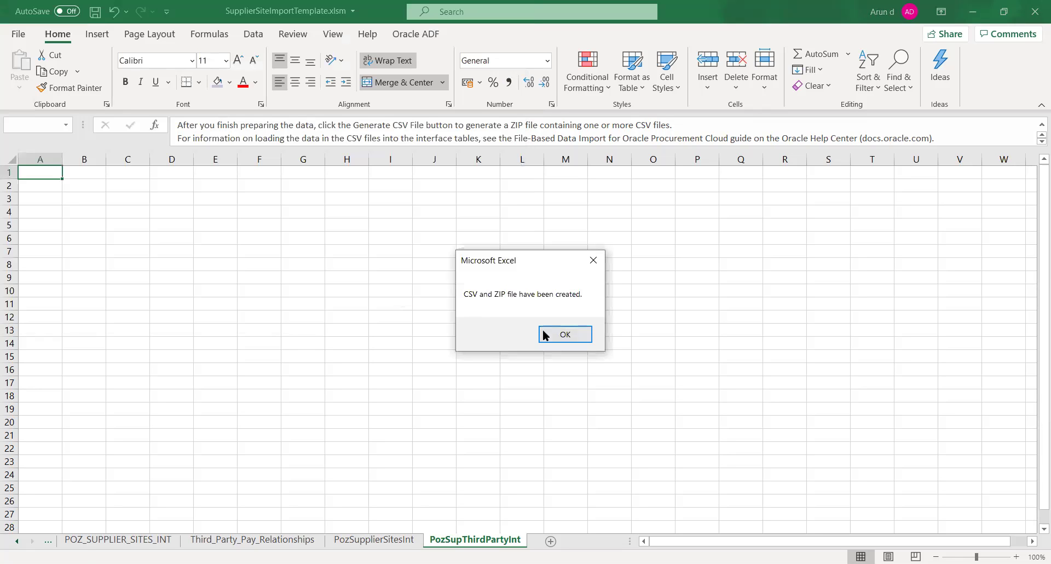
click(556, 337)
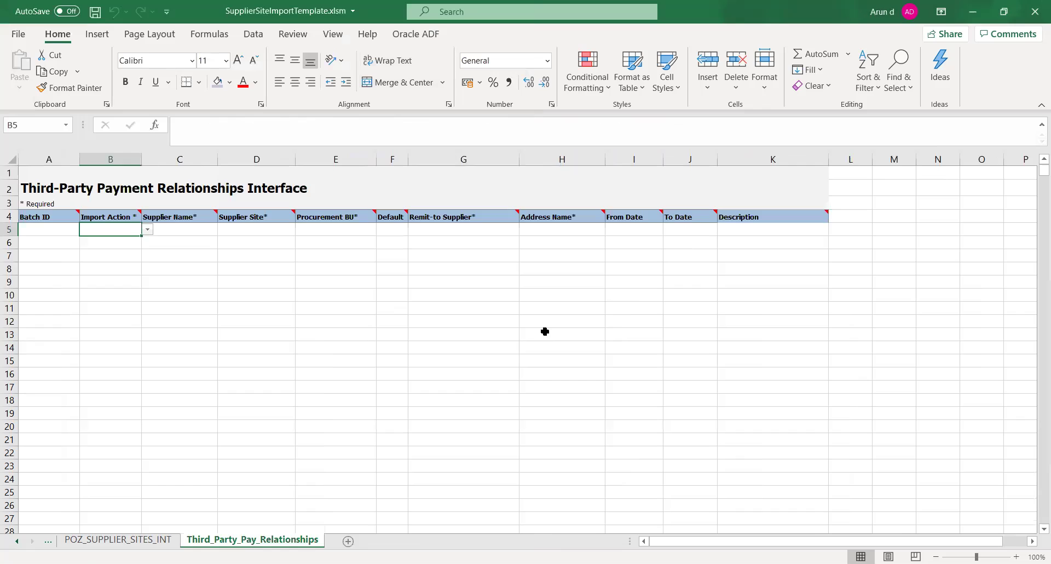
click(312, 345)
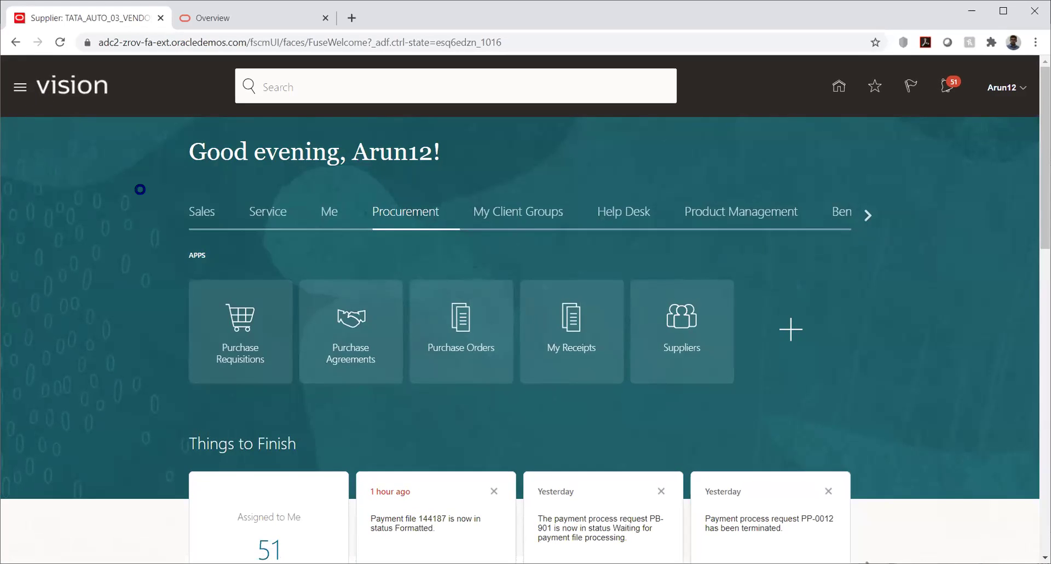
Step: Switch to Oracle Fusion in the browser, open Scheduled Processes and start scheduling a new process
click(20, 87)
scroll(116, 295, down, 8)
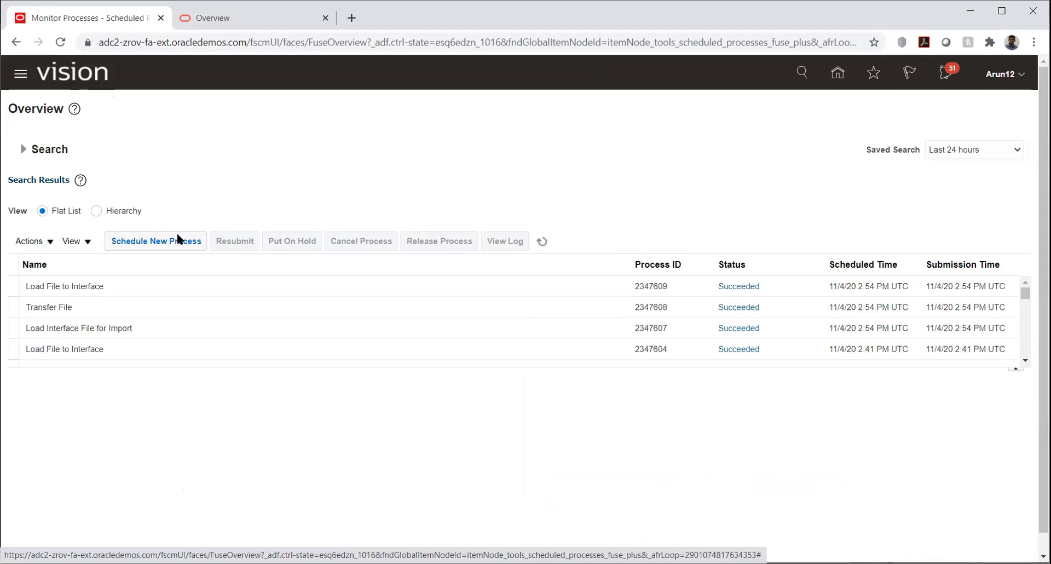
click(176, 232)
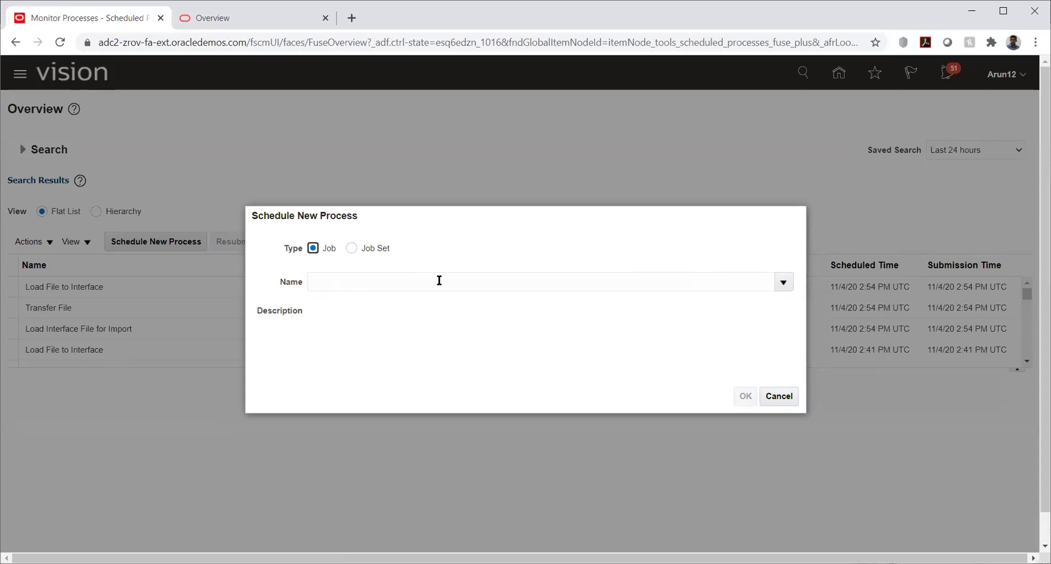
Step: Find the job with the name pattern Load inter% and choose Load Interface File for Import
click(439, 280)
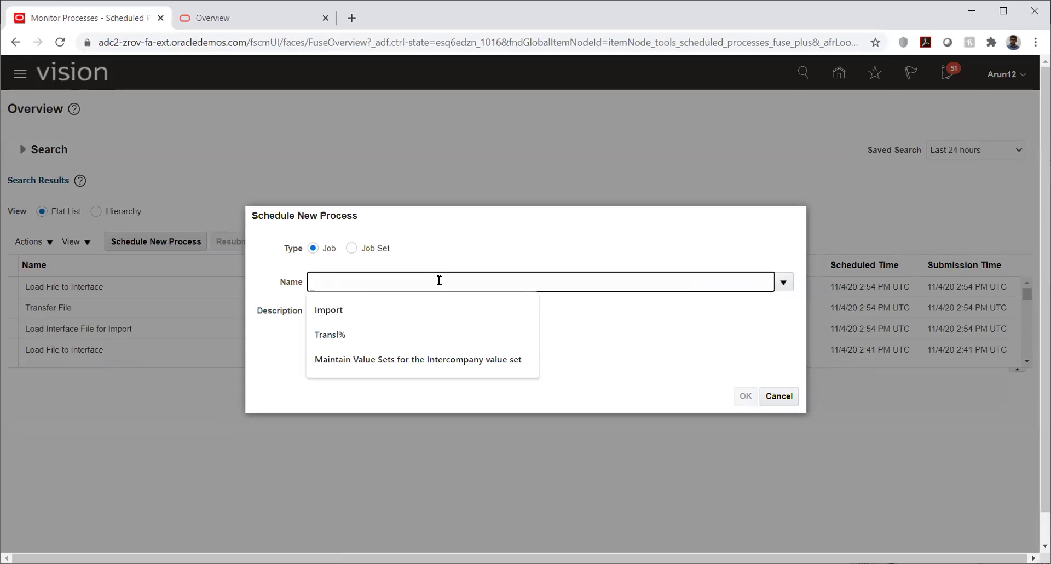
text(Impo)
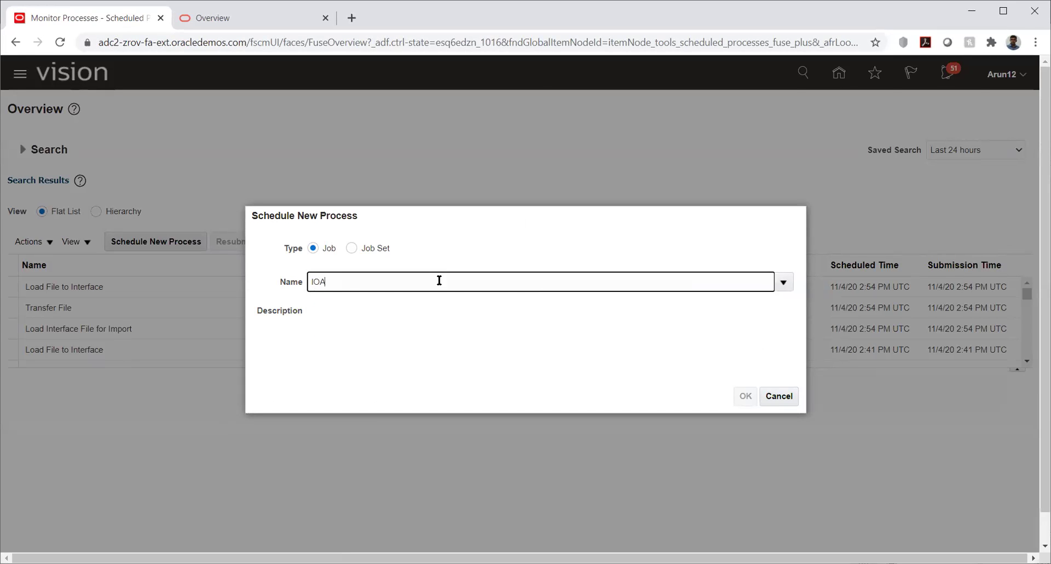
key(BackSpace)
key(BackSpace)
key(BackSpace)
key(BackSpace)
text(Load inter%)
key(Tab)
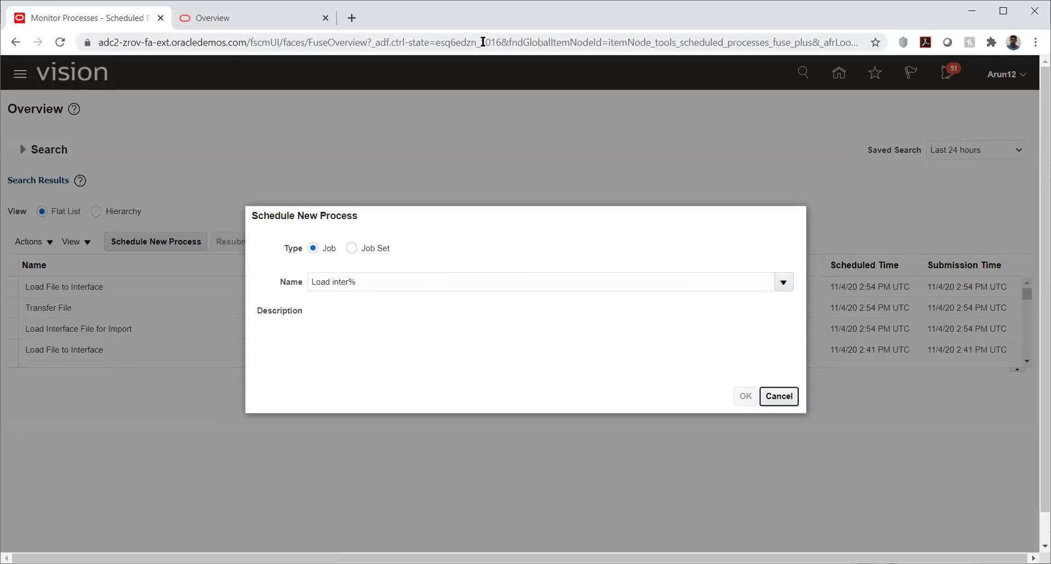
click(744, 395)
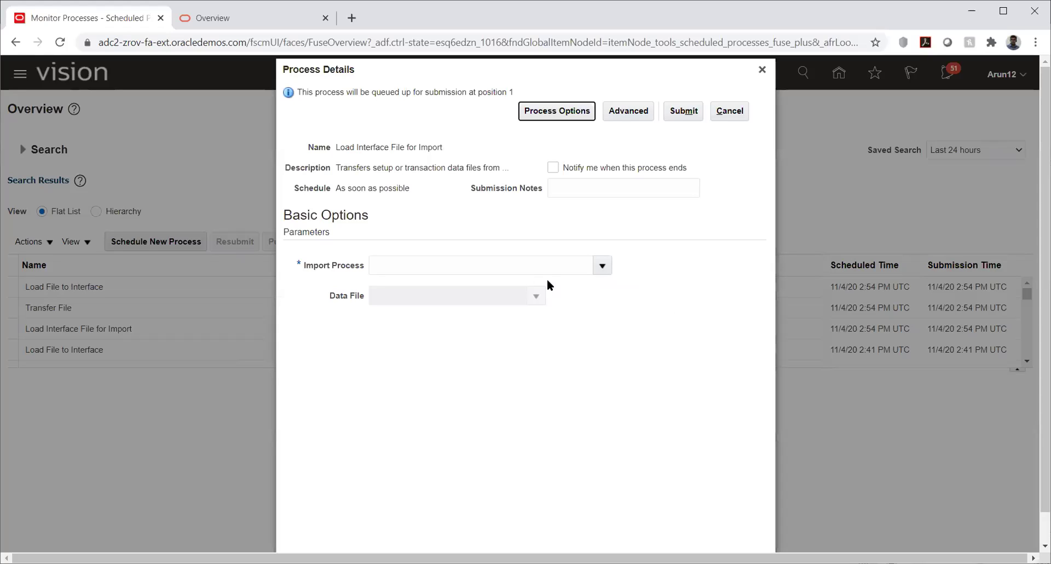
Step: Search the import processes with Import% and select Import Supplier Sites as the import process
click(602, 265)
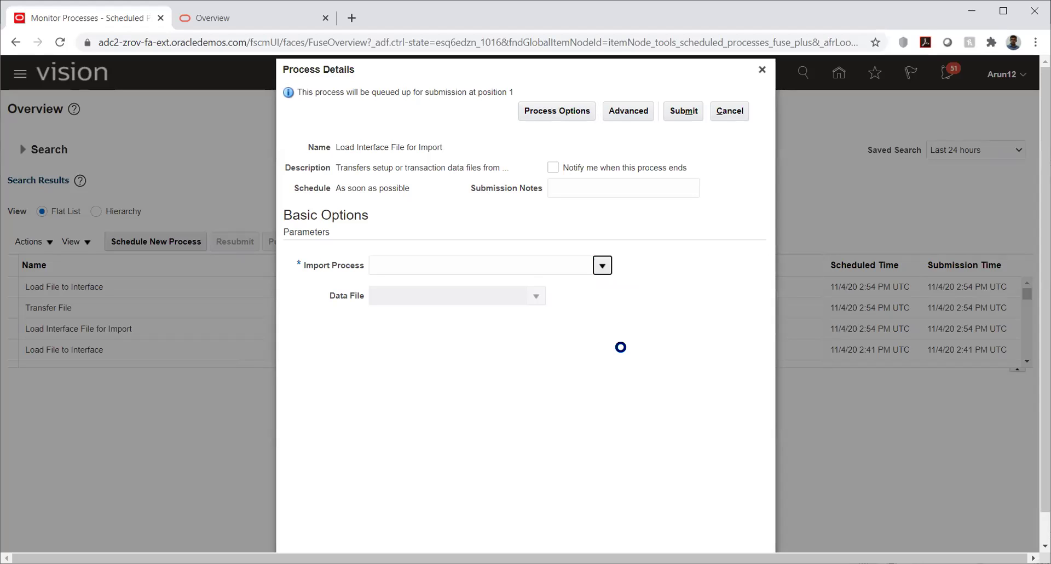
click(602, 265)
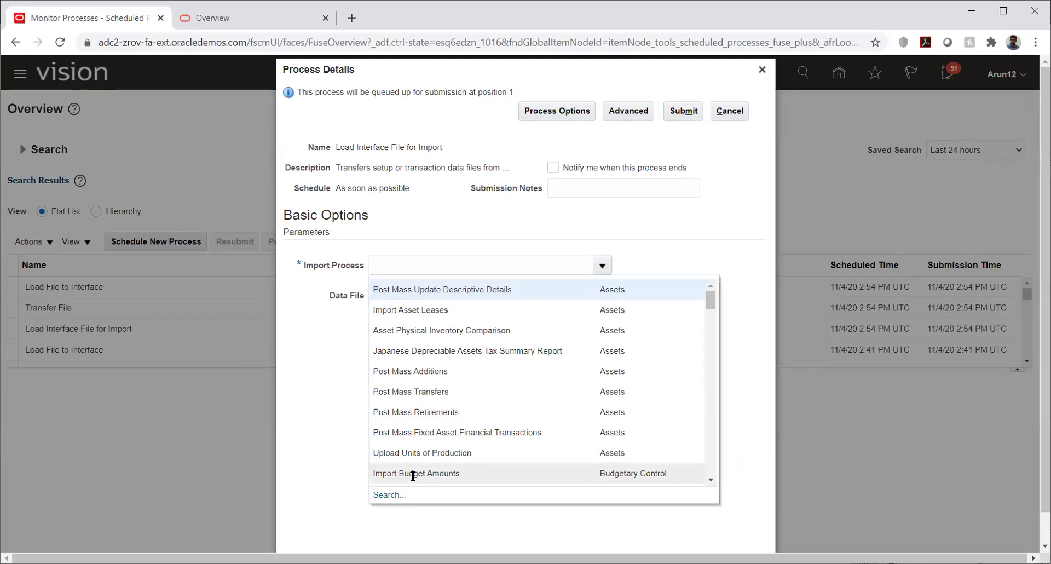
click(391, 495)
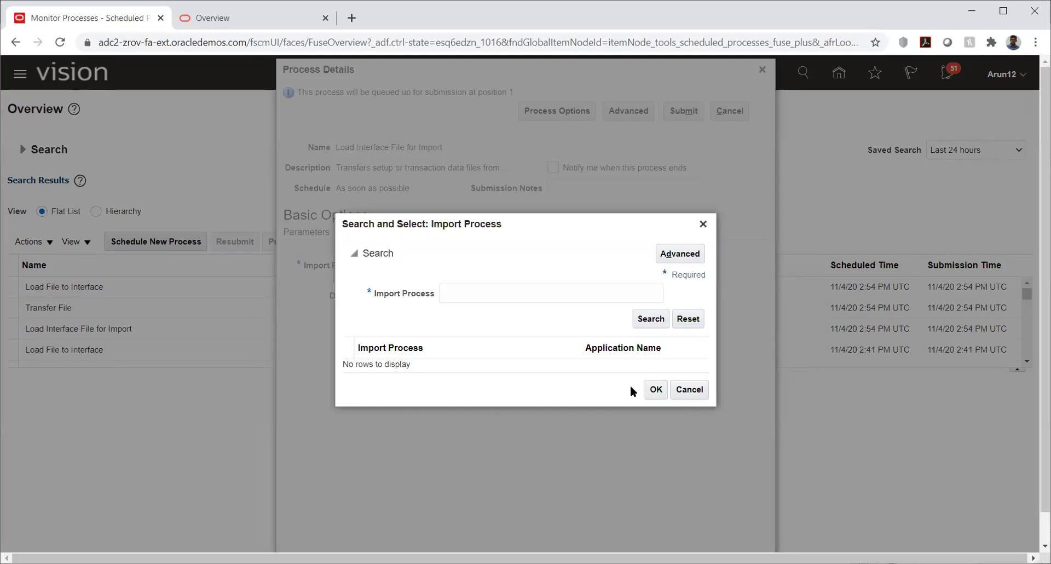
click(527, 296)
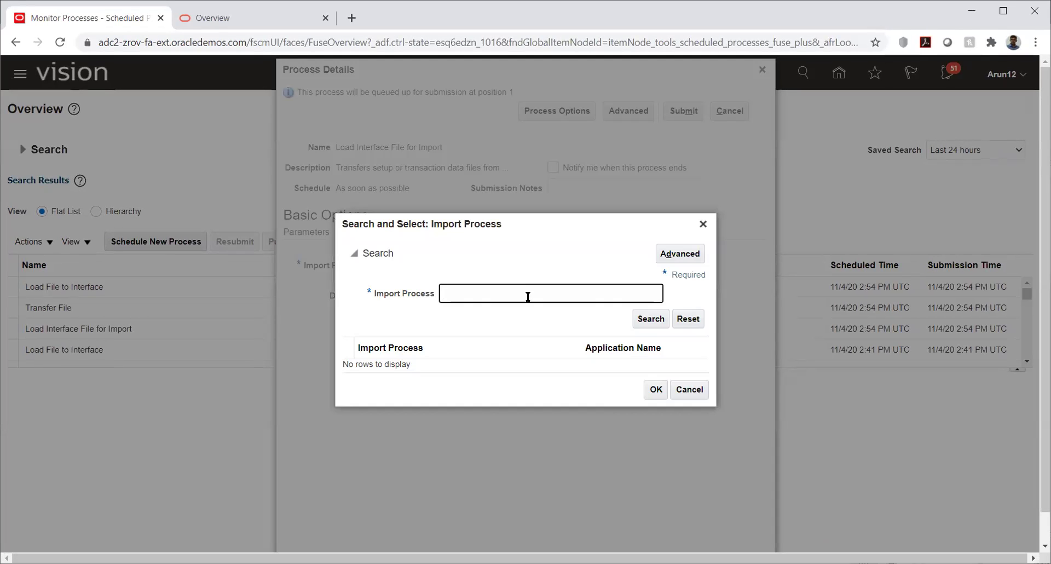
text(Import%)
key(Return)
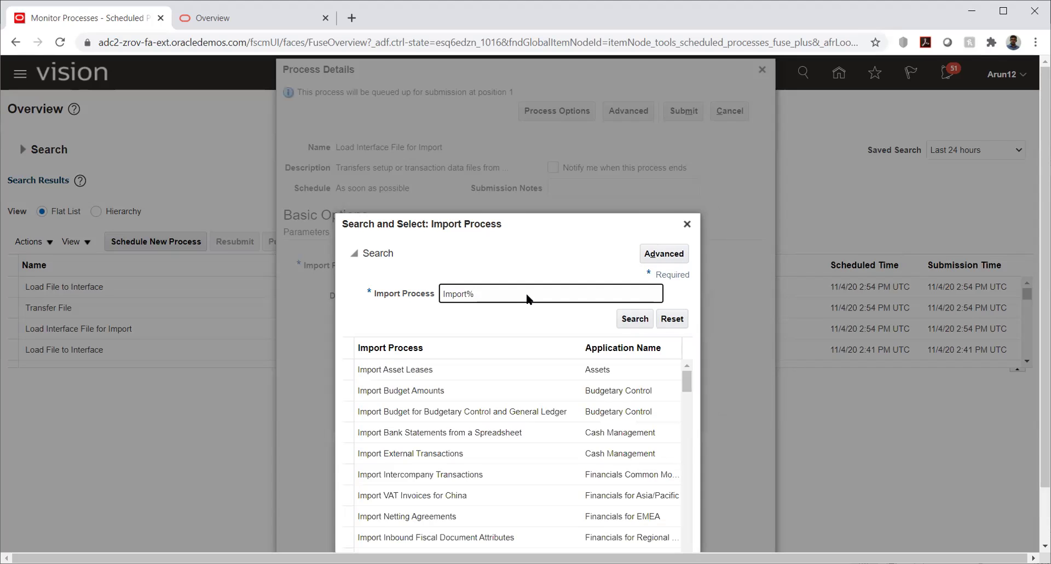
scroll(474, 343, down, 5)
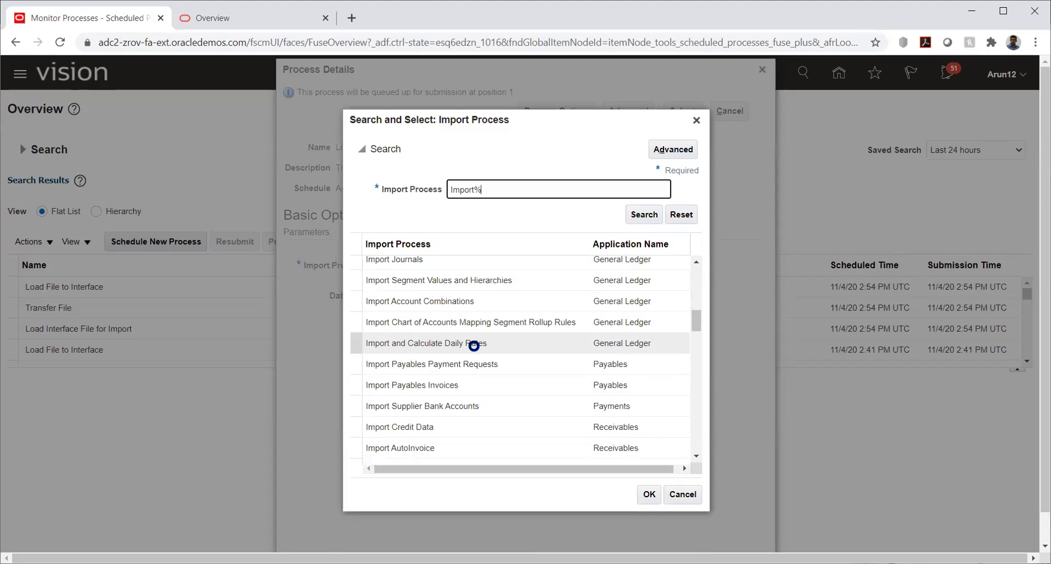
scroll(476, 348, down, 3)
scroll(473, 350, down, 6)
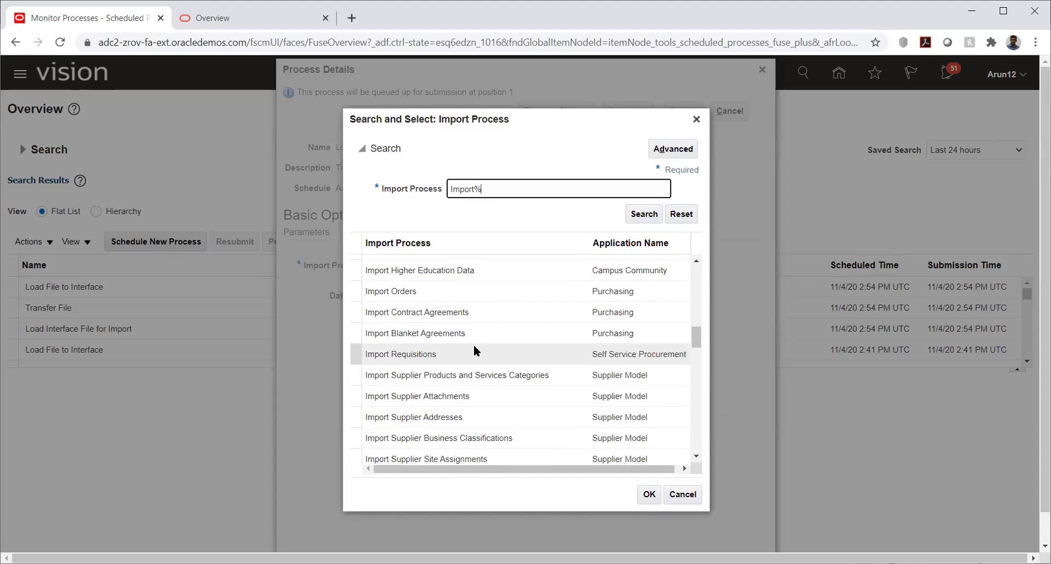
click(463, 327)
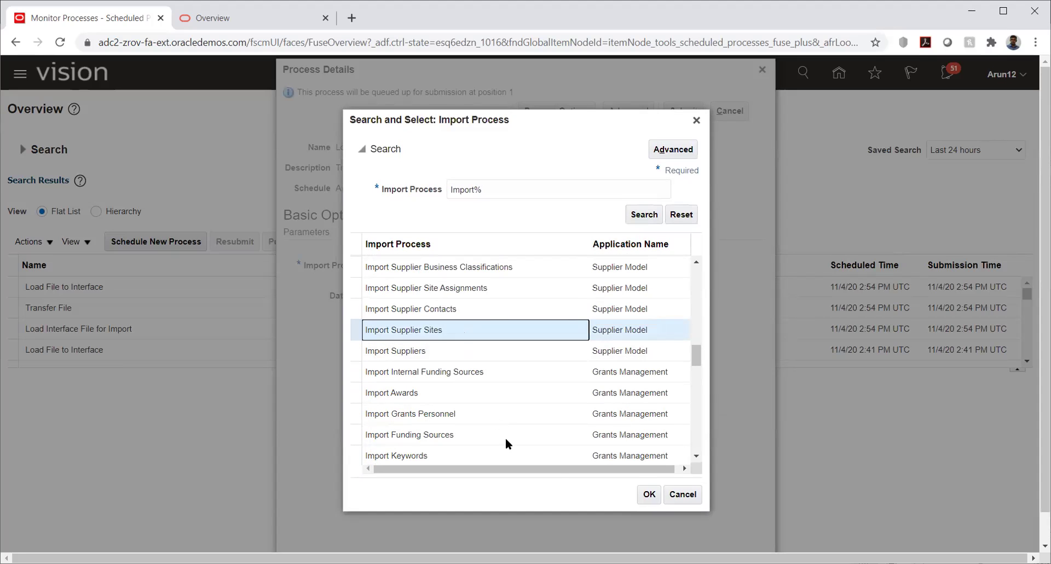
click(648, 494)
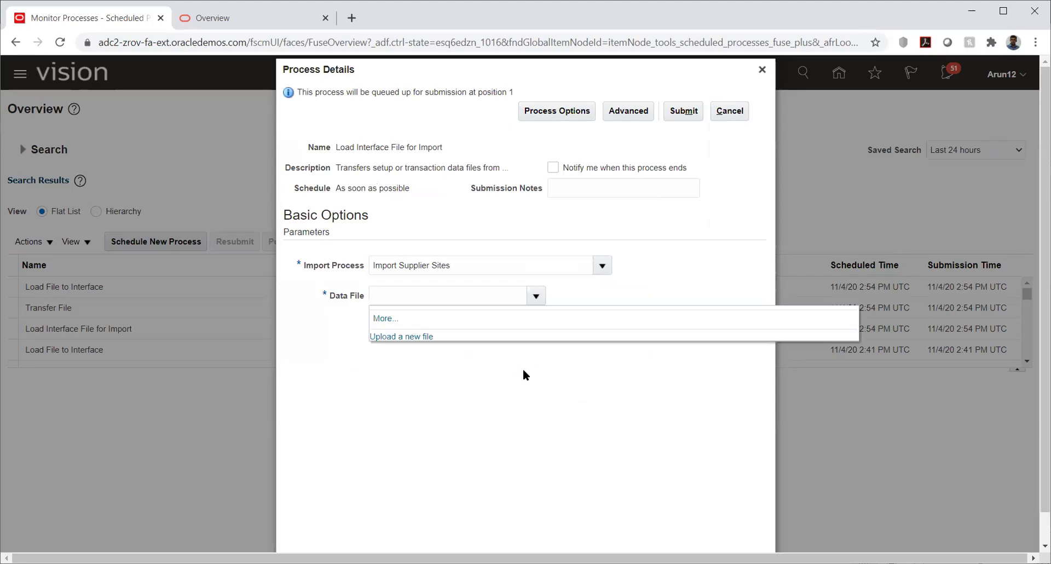
Step: Upload PozSupplierSitesInt.zip from the VENDOR SITE folder as the data file and submit the process
click(432, 338)
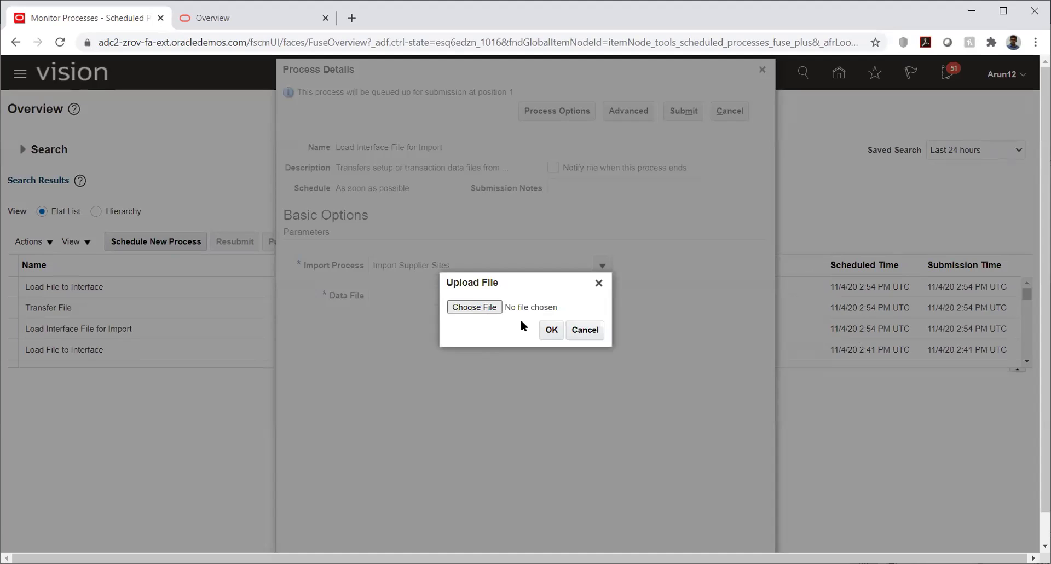
click(520, 310)
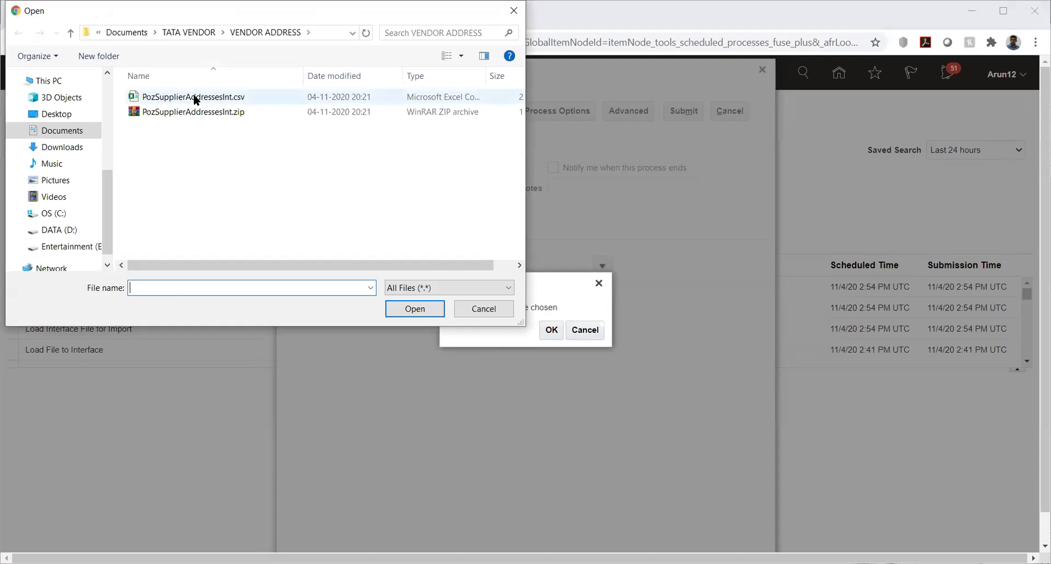
click(189, 33)
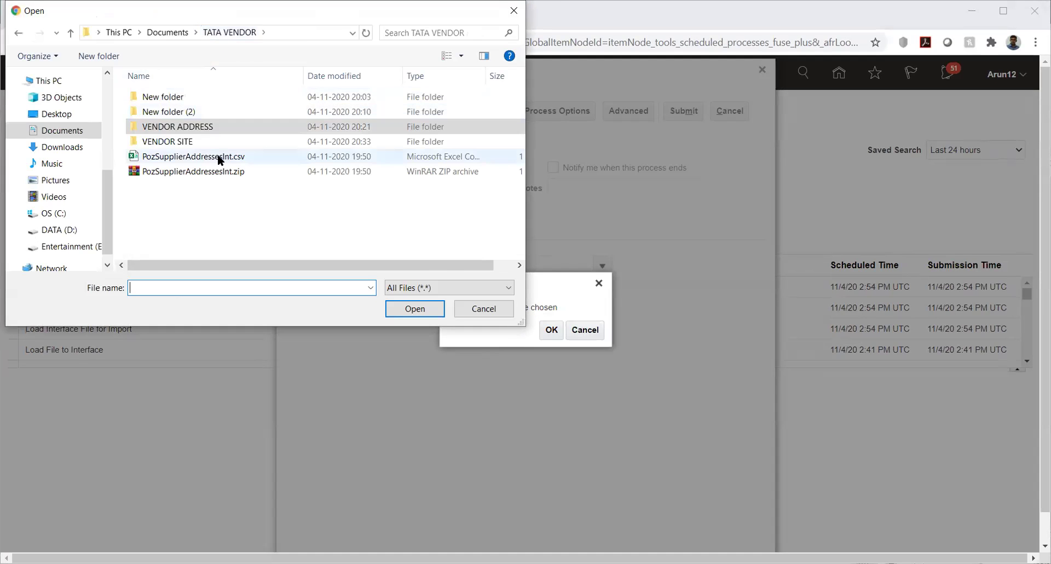
double_click(168, 141)
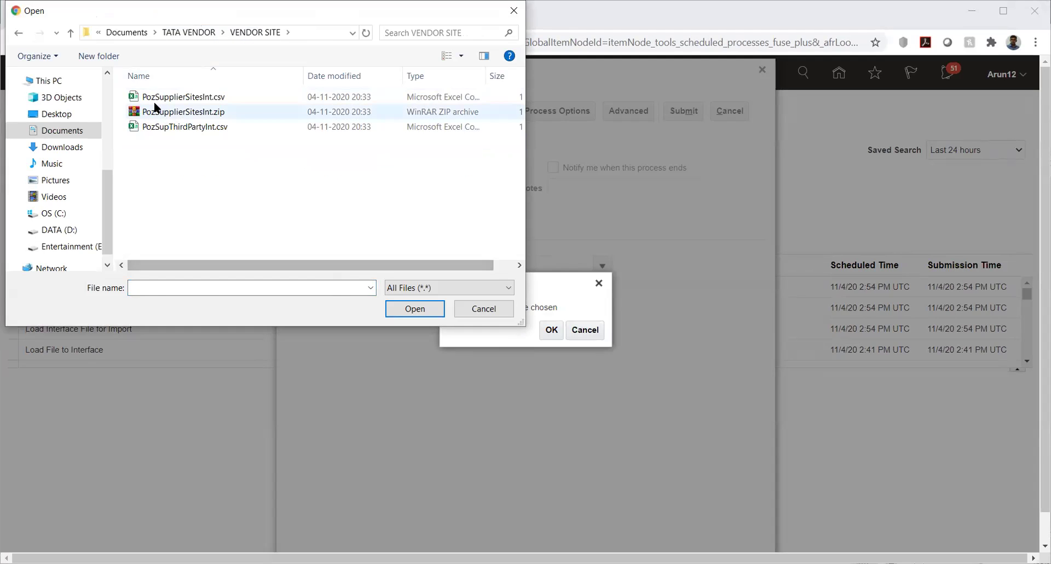
click(156, 109)
click(413, 308)
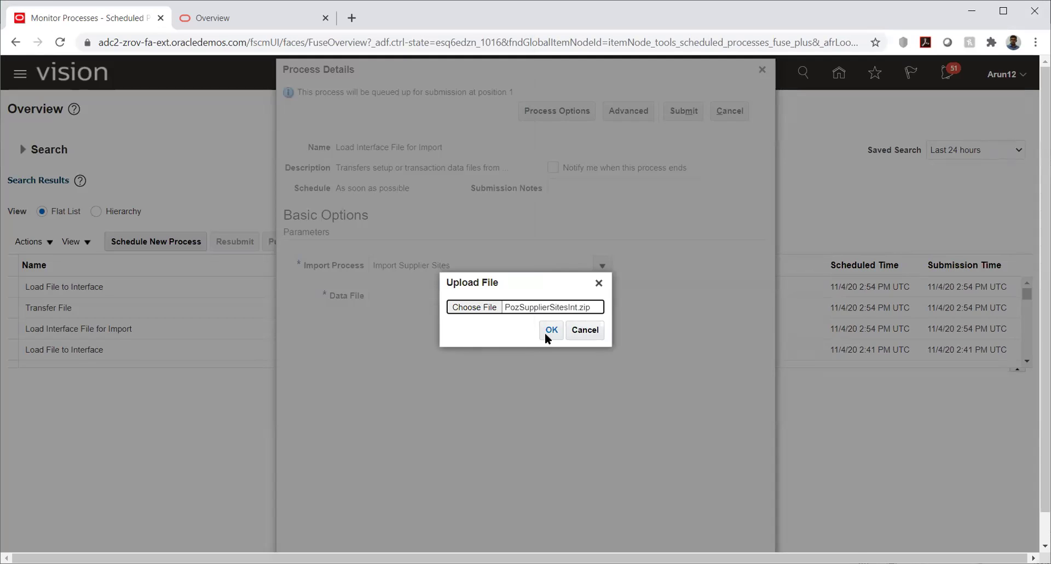
click(545, 331)
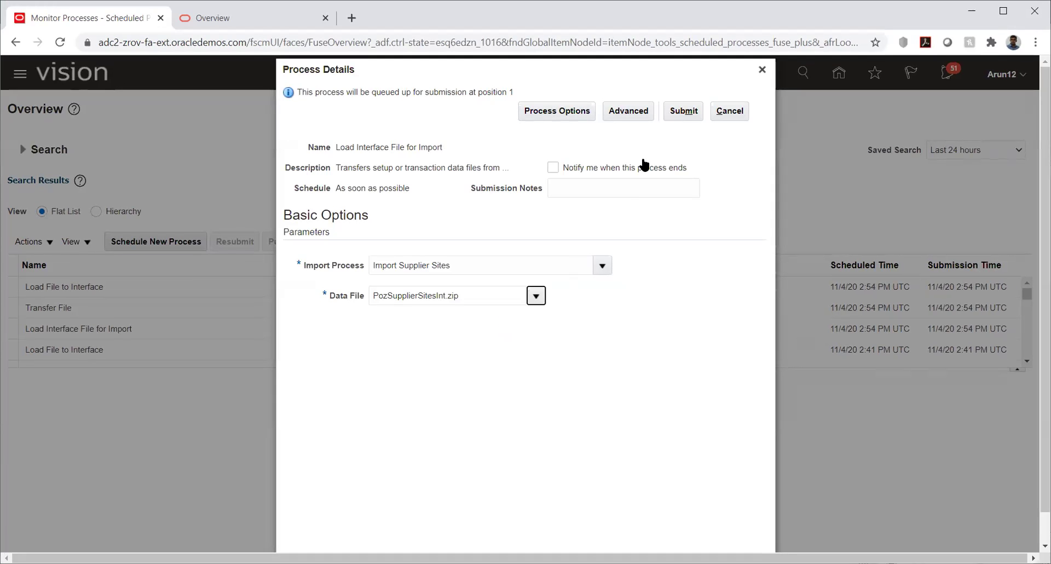
click(680, 111)
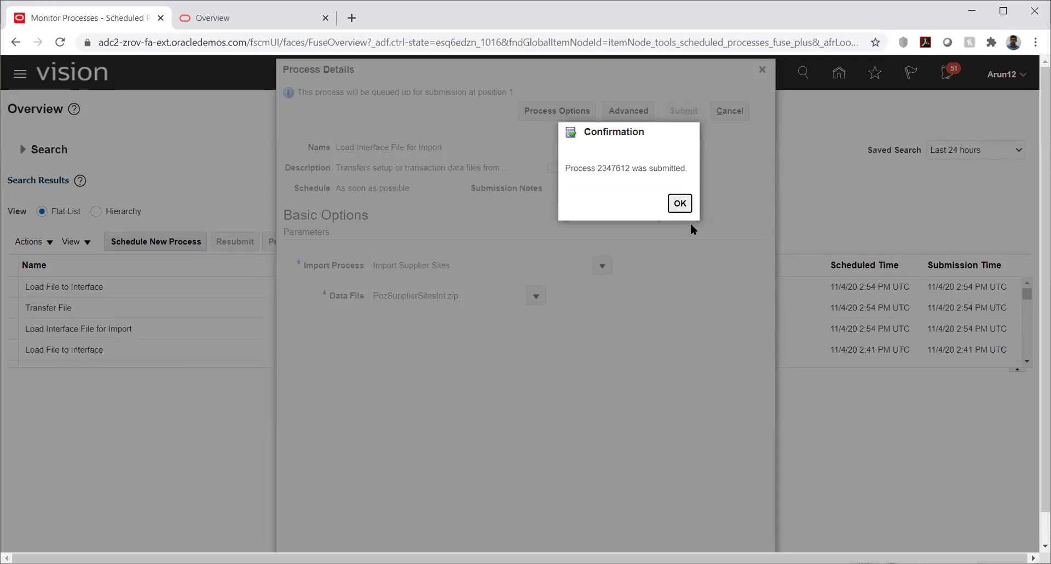
click(678, 203)
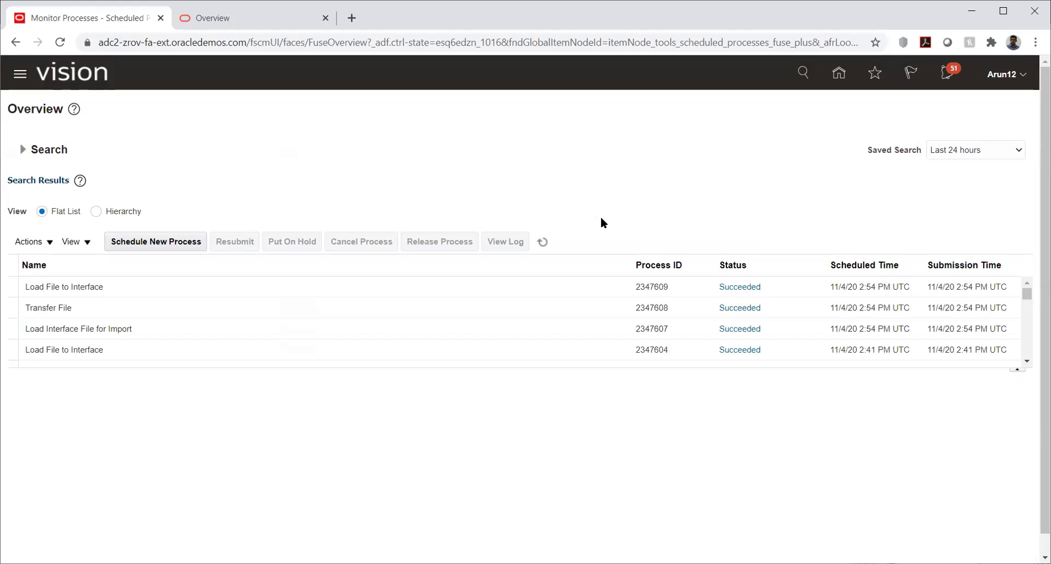
Step: Refresh the scheduled process list and look through it for the newly submitted Load Interface File for Import process
click(541, 240)
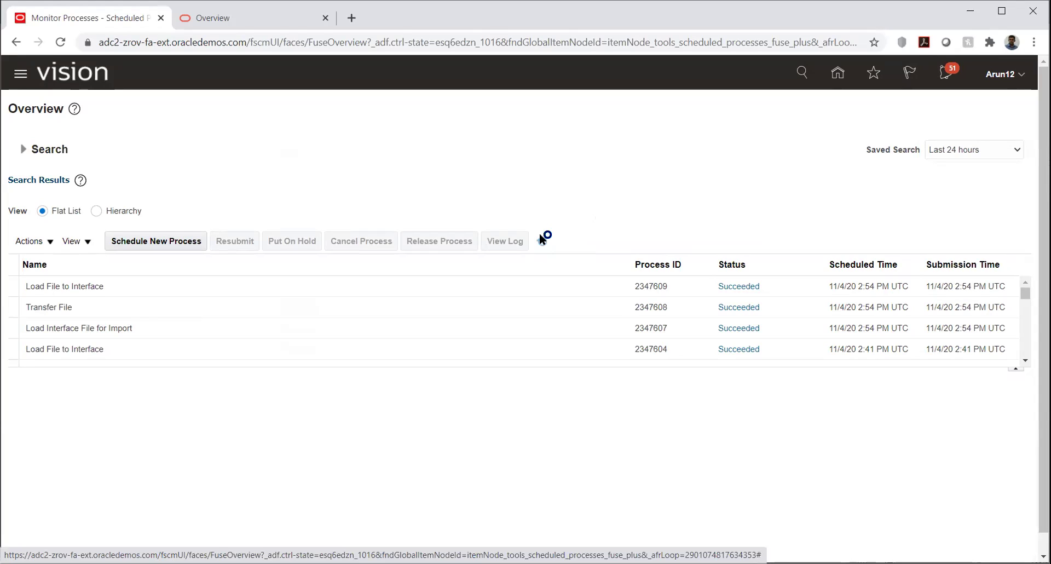
click(541, 239)
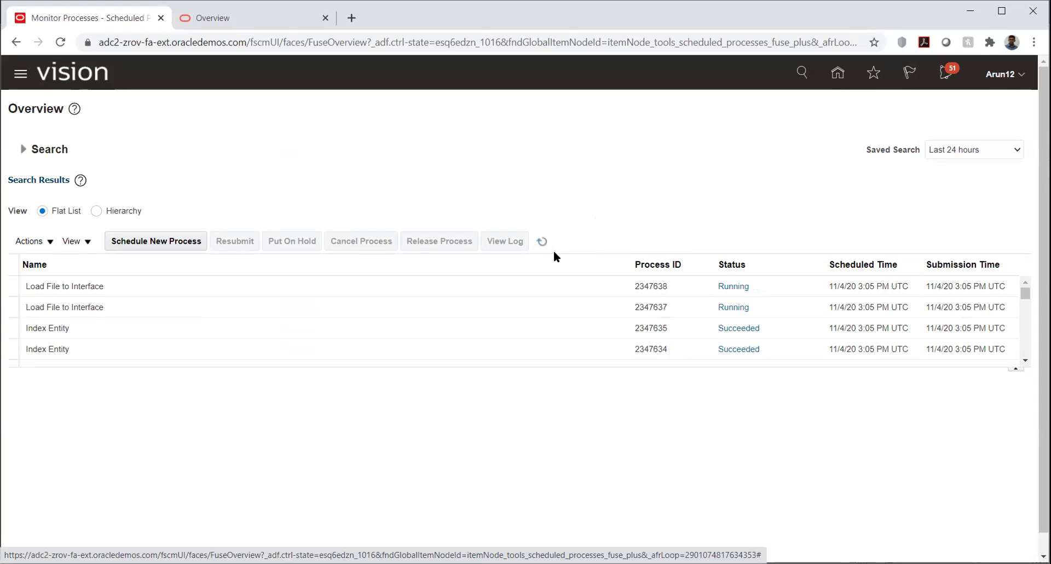
click(541, 241)
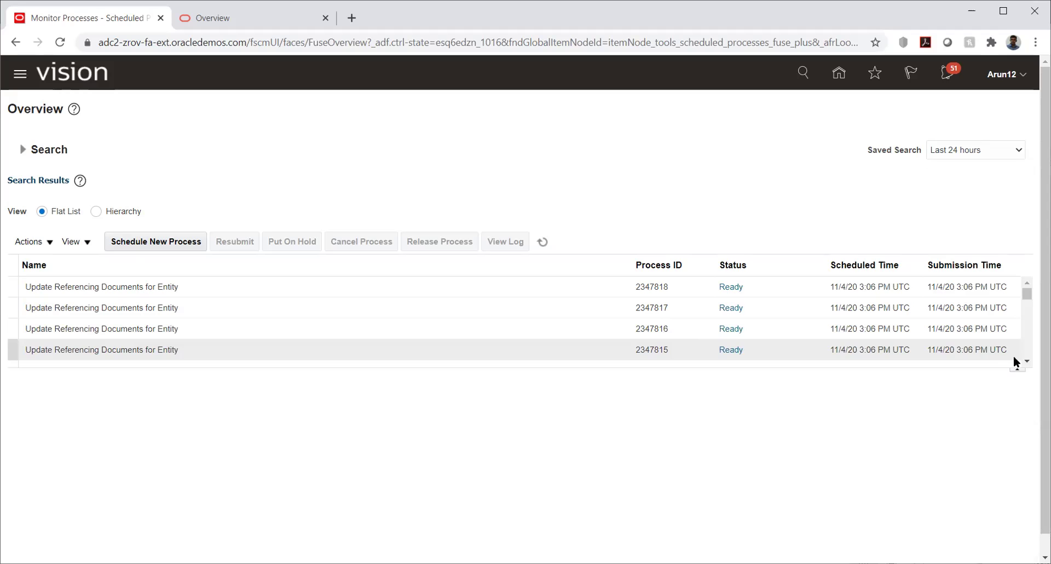
click(1027, 361)
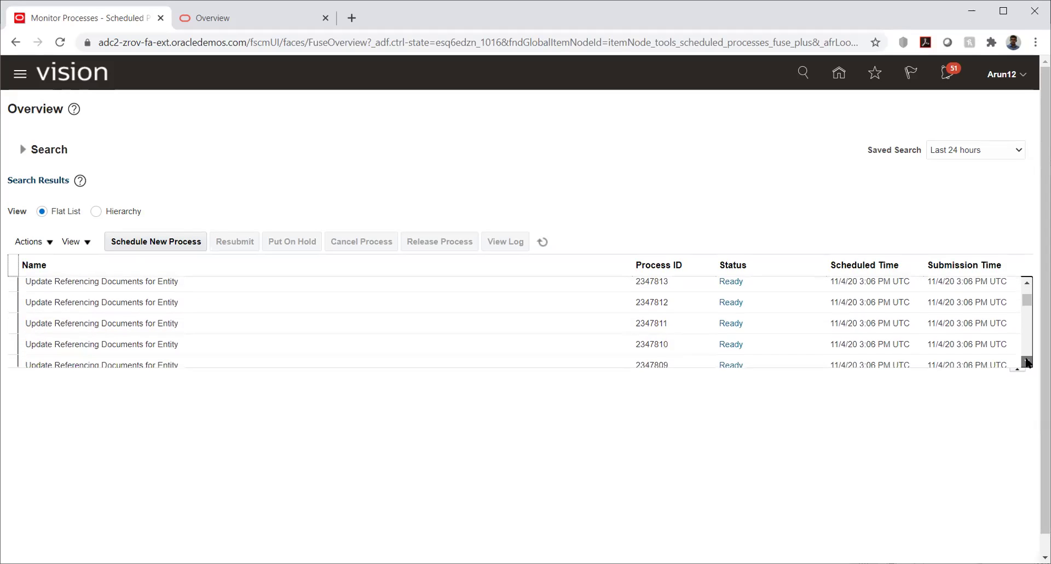
click(1026, 361)
click(1027, 361)
click(1027, 361)
click(1027, 361)
click(1026, 361)
click(1027, 361)
click(1026, 361)
click(1027, 361)
click(1027, 362)
click(1027, 361)
click(1026, 362)
click(1027, 361)
click(1027, 361)
click(1027, 362)
click(1026, 362)
click(1027, 362)
click(1026, 361)
click(1027, 361)
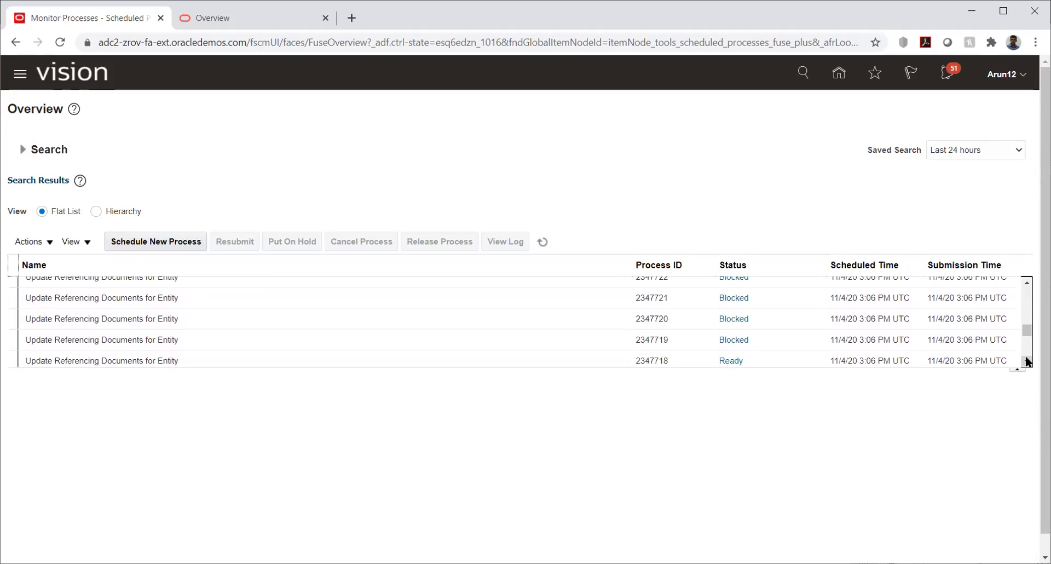
click(1027, 361)
click(1027, 362)
click(1027, 361)
click(1027, 361)
click(1026, 361)
click(1027, 361)
click(1026, 361)
click(1026, 362)
click(1026, 361)
click(1027, 361)
click(1027, 361)
click(1026, 362)
click(1026, 361)
click(1026, 361)
click(1026, 362)
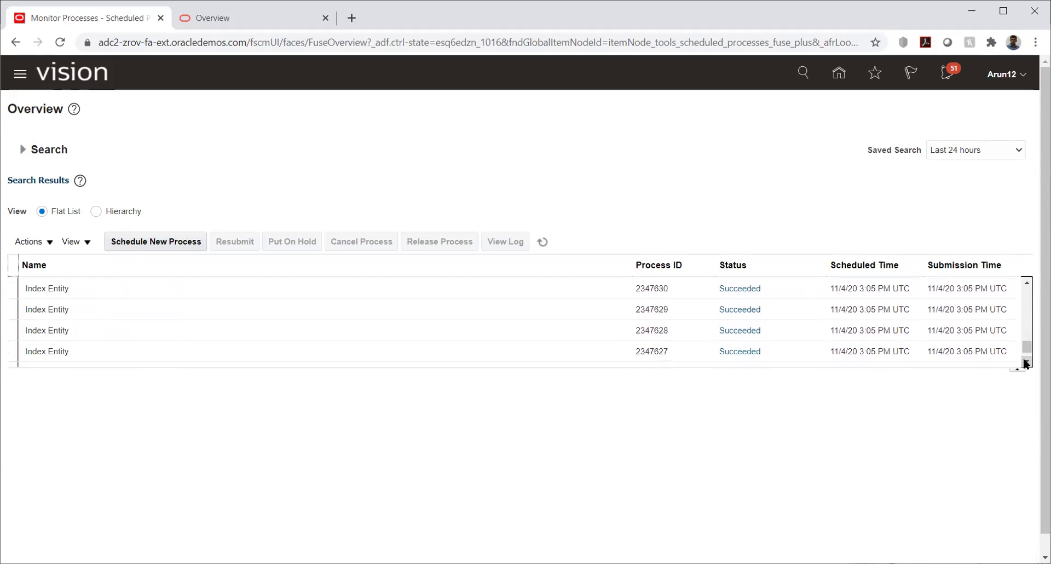
click(1027, 361)
click(1027, 361)
click(1027, 361)
click(1026, 361)
click(1027, 361)
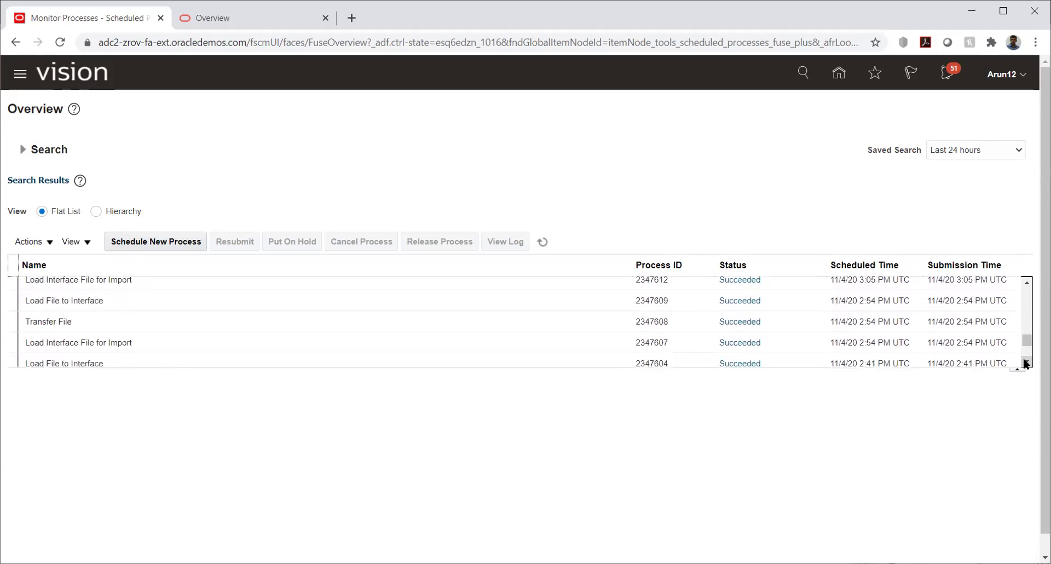
click(1026, 286)
click(1026, 286)
click(1026, 287)
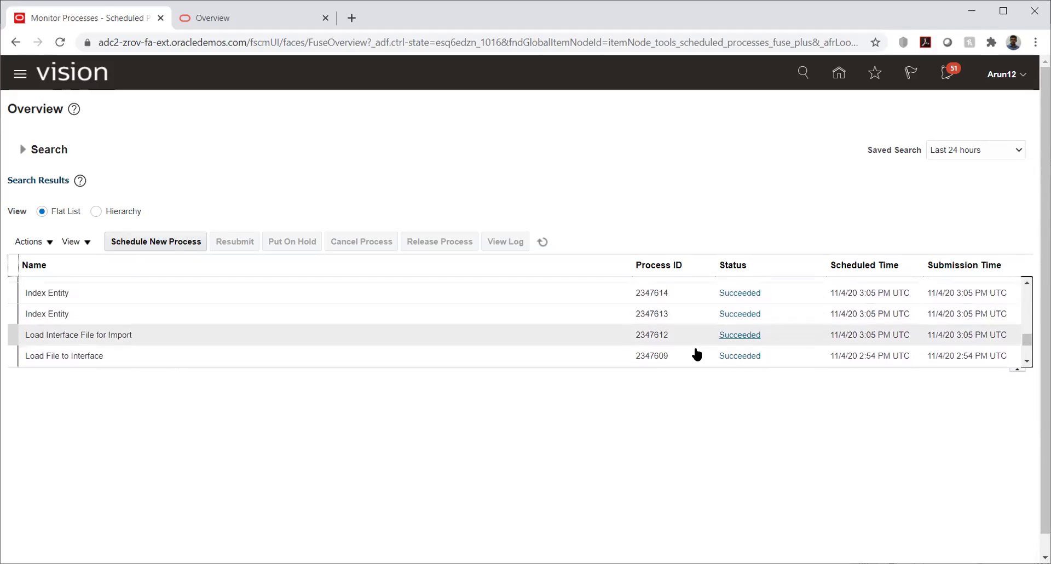
Step: View the details of the new Load Interface File for Import process and download the second of its additional output attachments
click(557, 331)
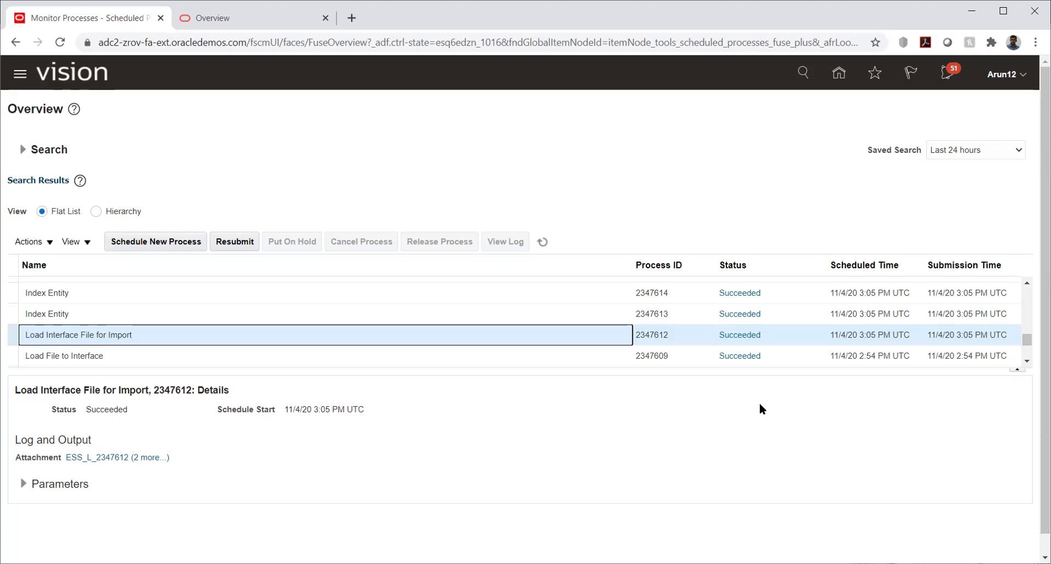
click(153, 457)
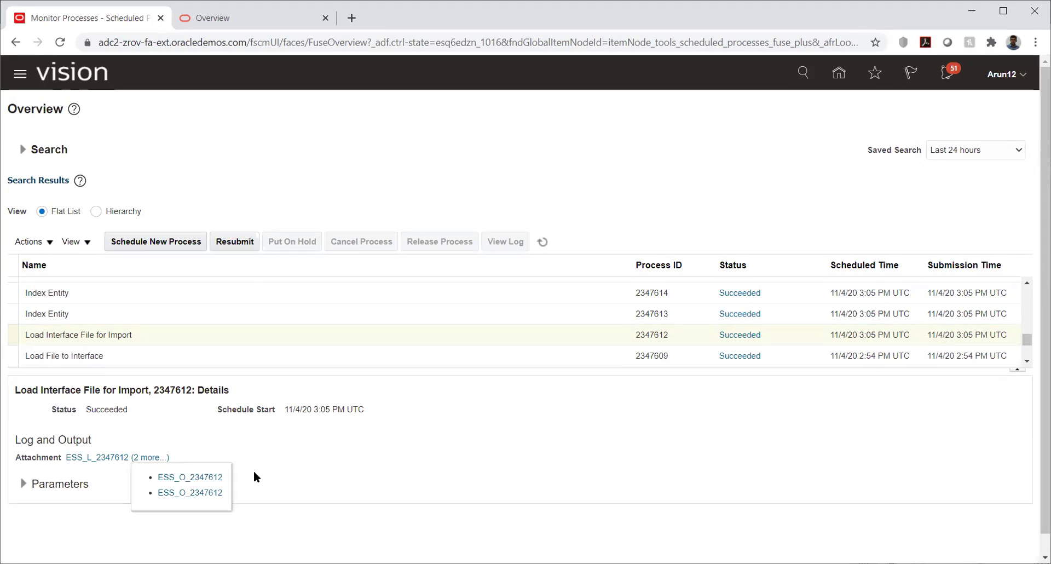
click(195, 491)
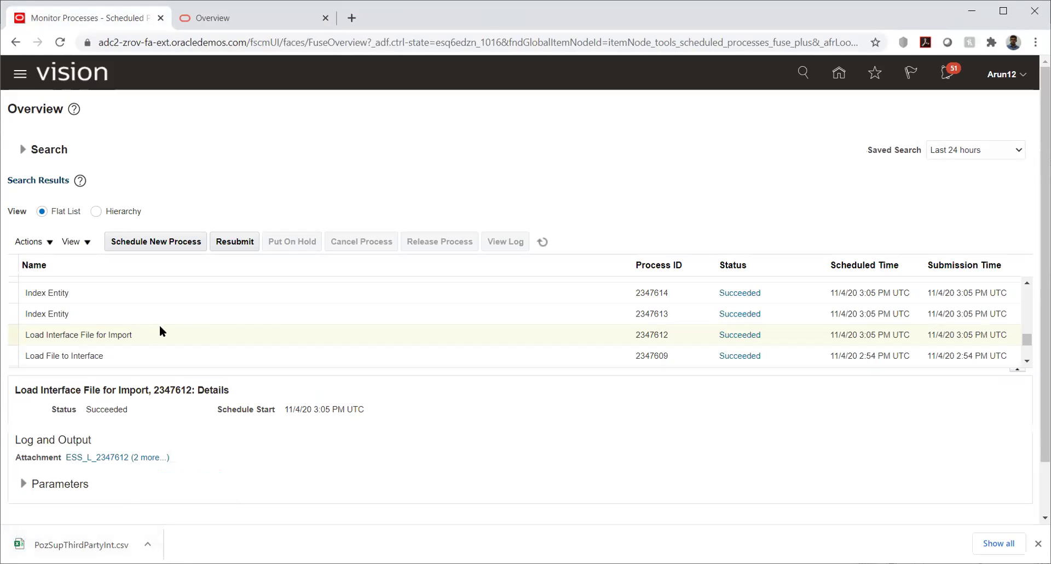
click(206, 330)
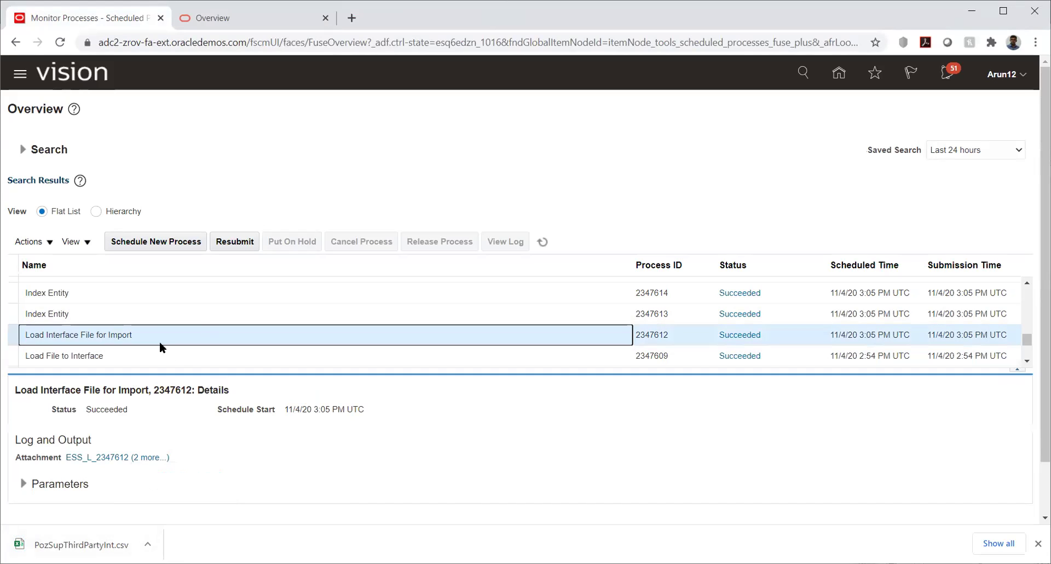
Step: Open the log of the 2:54 PM Load File to Interface process, check its row load summary and close it
click(143, 353)
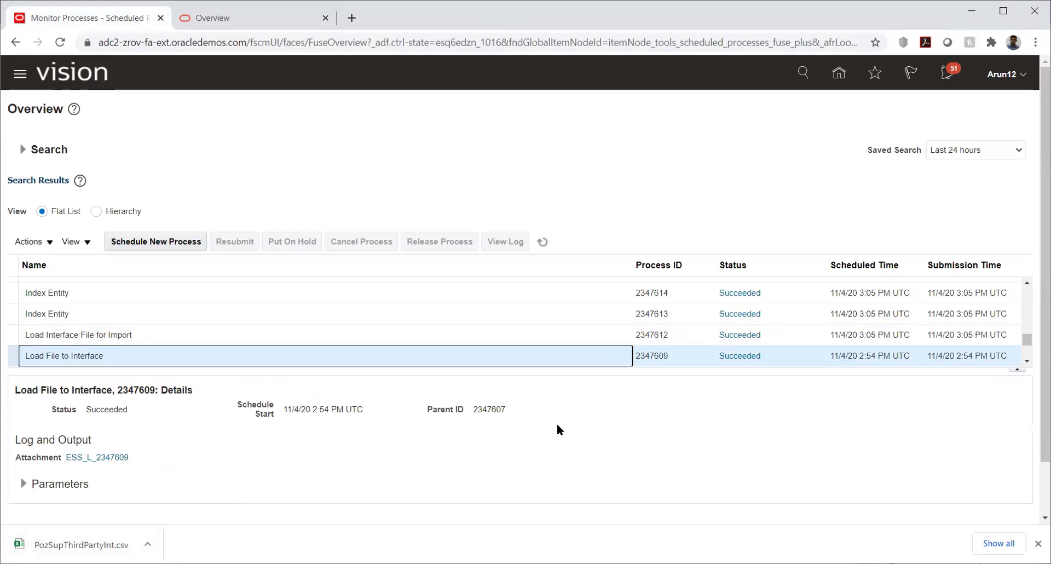
click(108, 454)
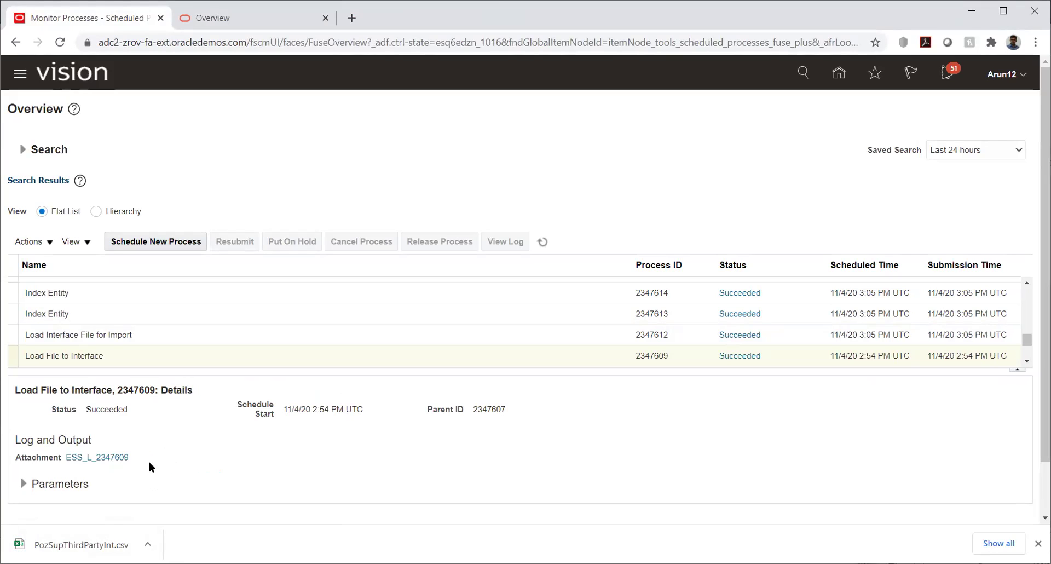
click(117, 458)
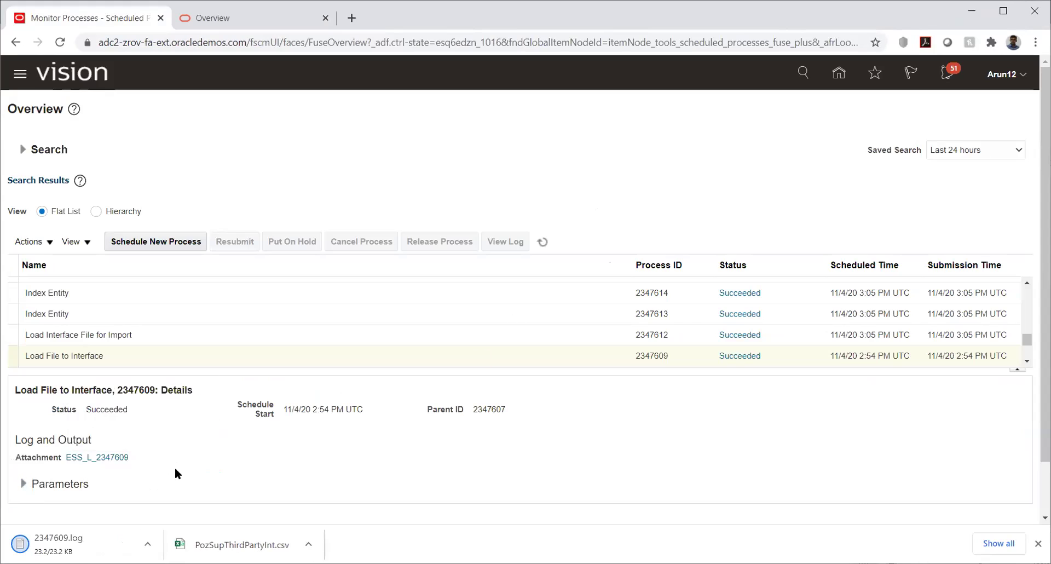
click(64, 536)
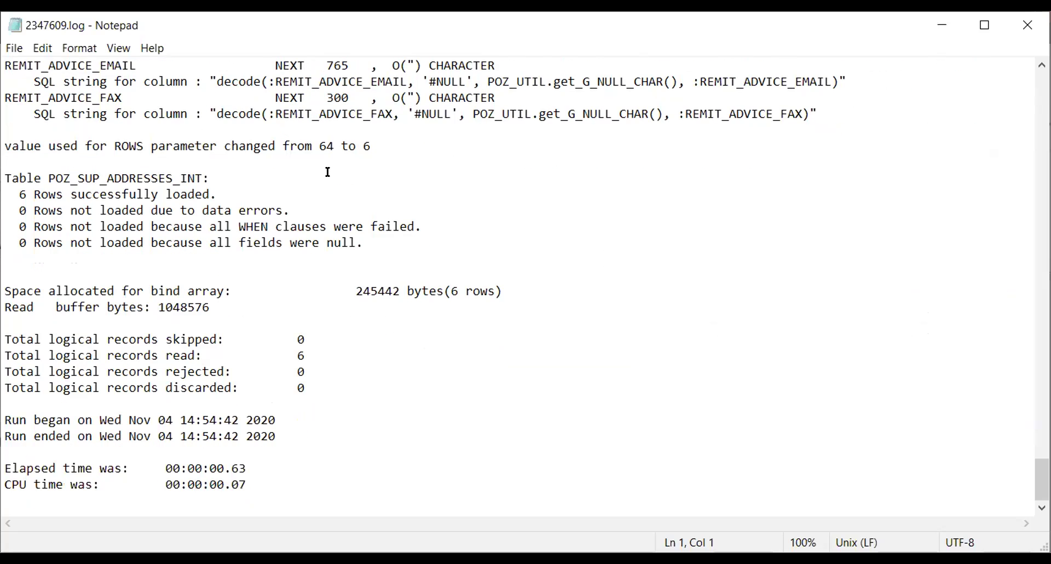
scroll(153, 240, up, 1)
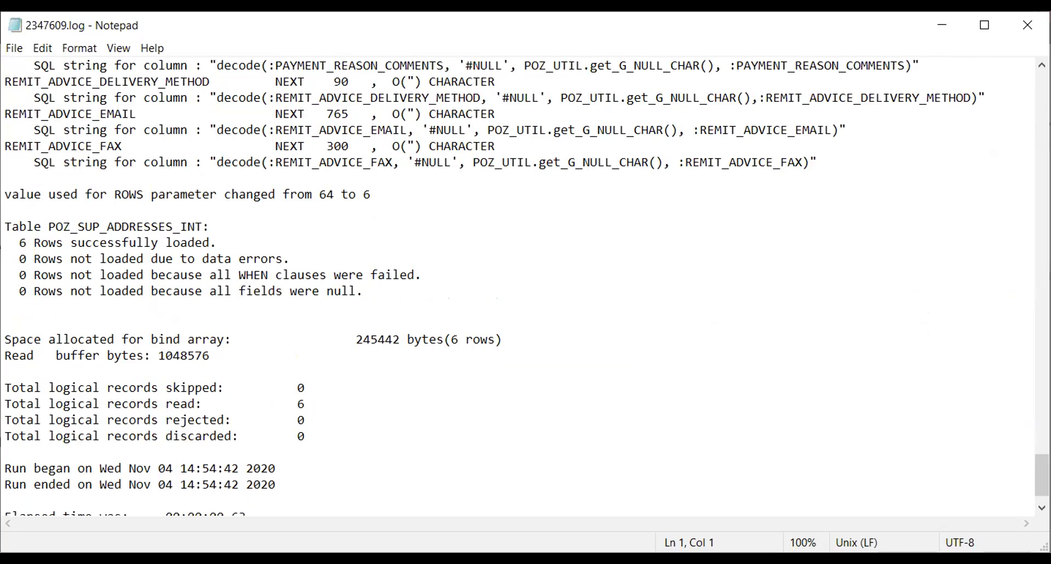
key(alt+F4)
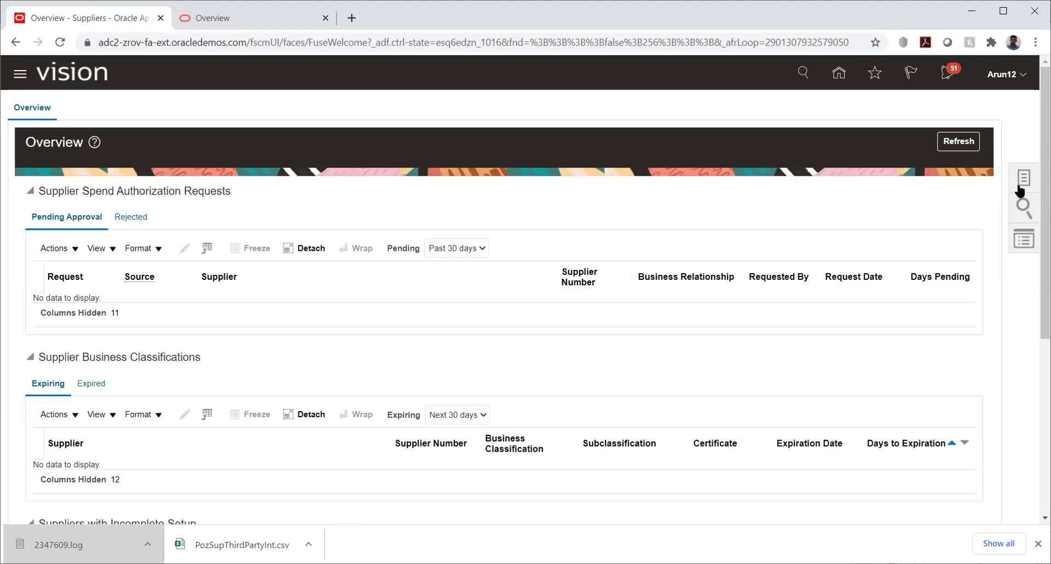
Step: Open Manage Suppliers, search with the keyword TATA and look through the listed suppliers for the loaded vendor
click(1025, 179)
click(925, 110)
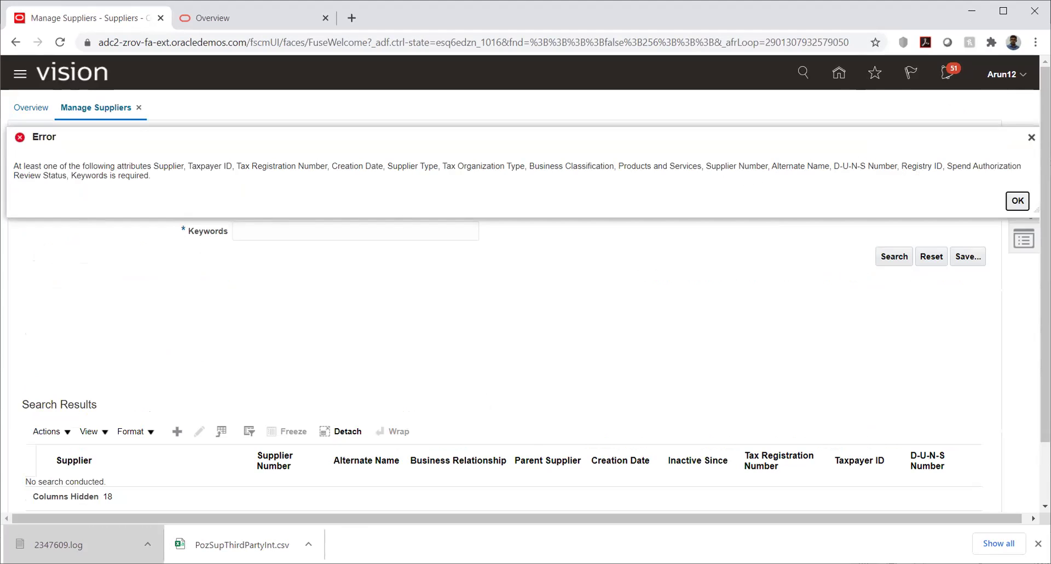
click(1013, 202)
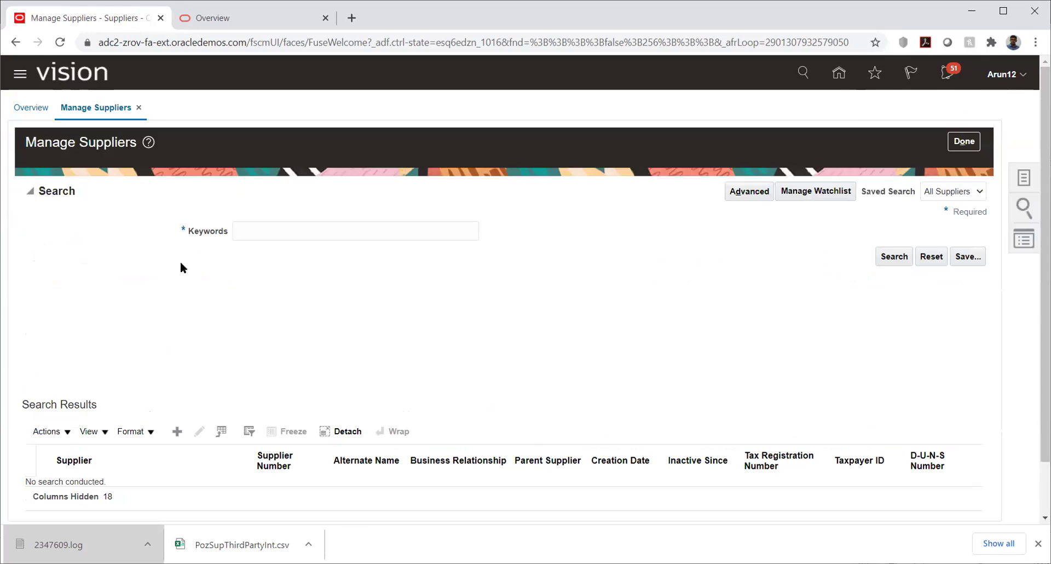
click(301, 232)
text(TATA)
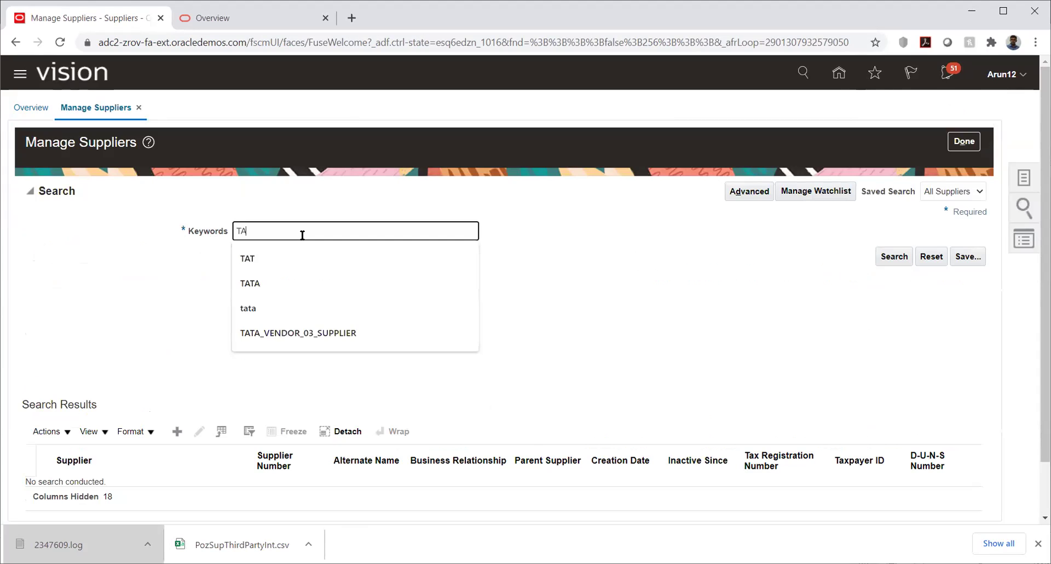
key(Return)
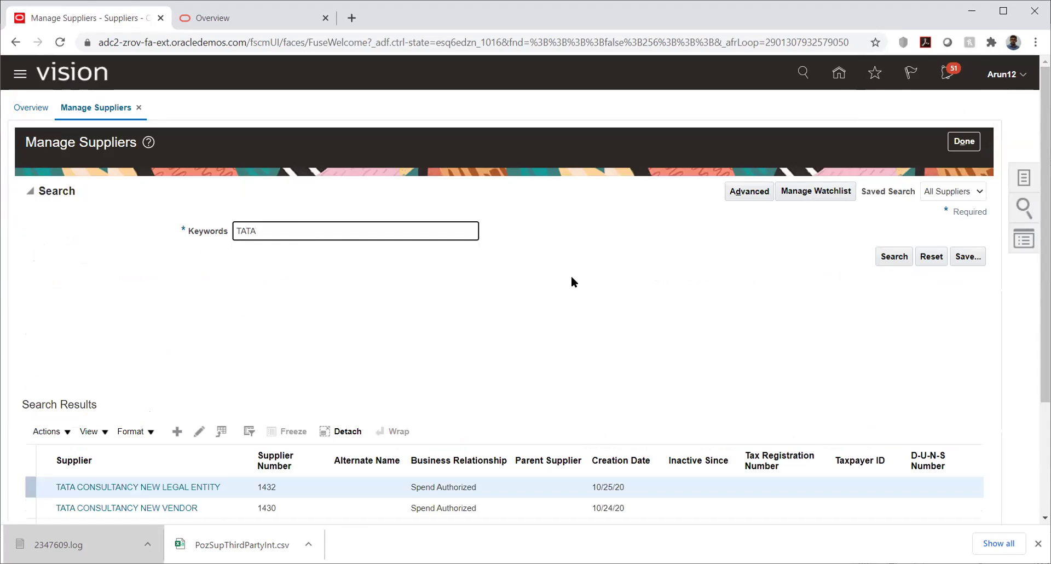
scroll(535, 274, down, 3)
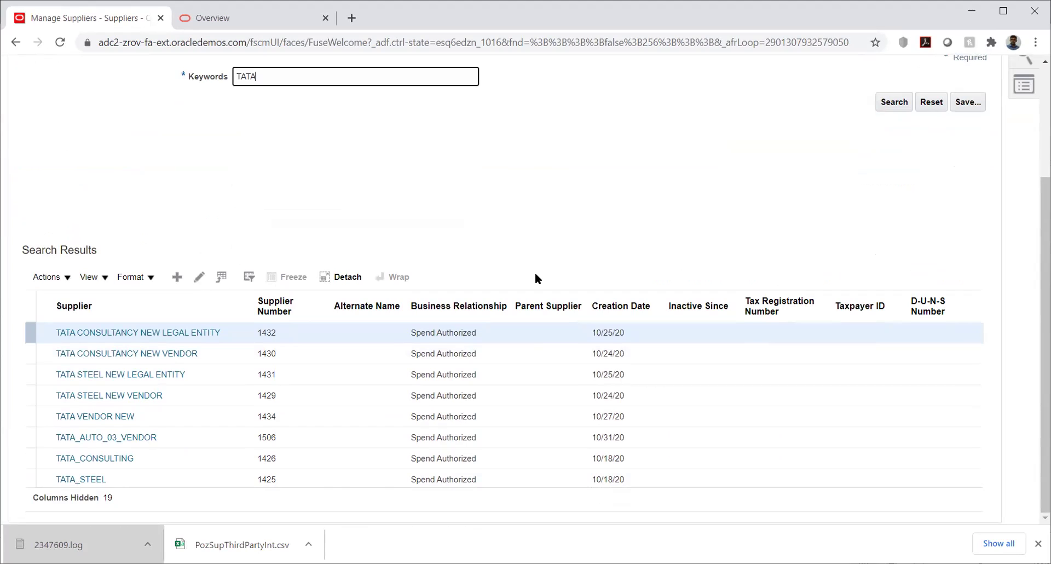
scroll(535, 278, up, 3)
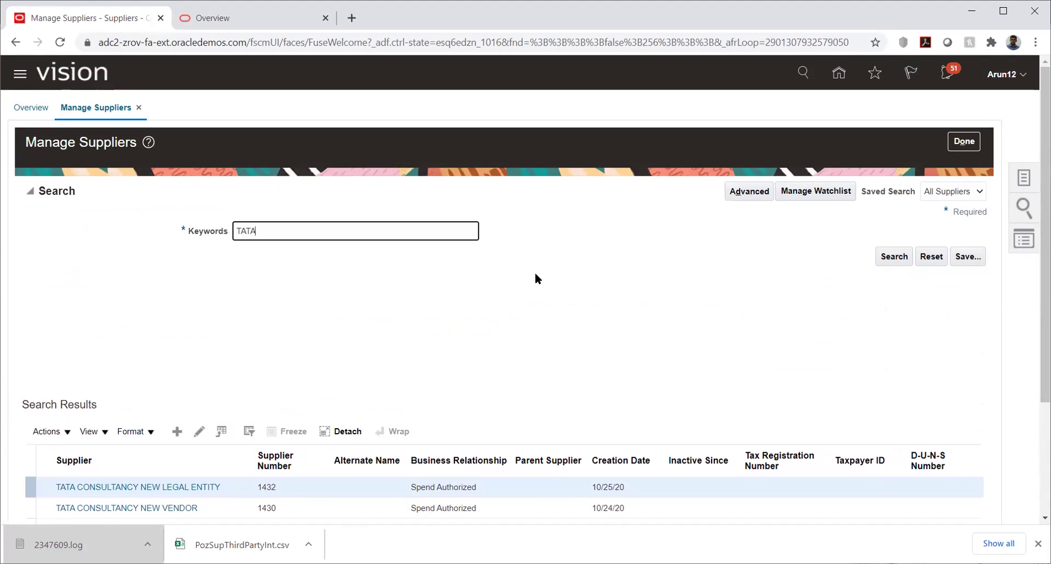
Step: Return to the home page, go to Invoices under Payables and start creating a new invoice
click(836, 73)
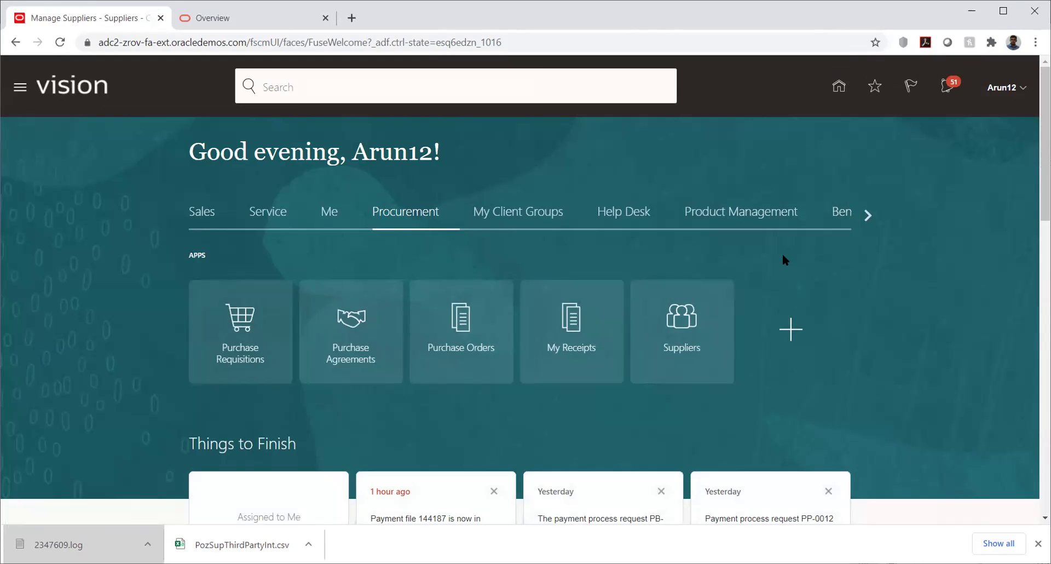
click(706, 563)
click(865, 214)
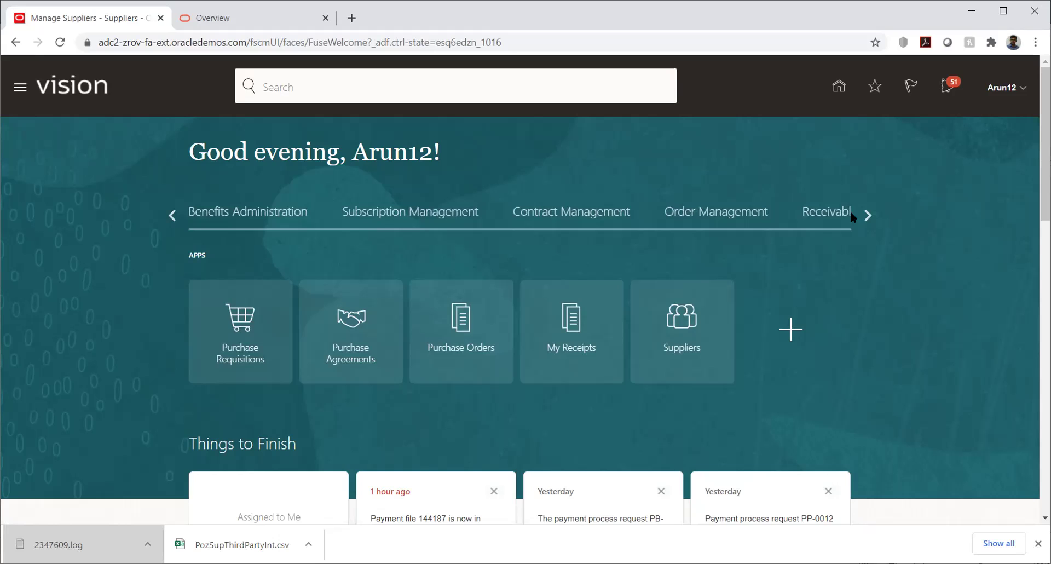
click(868, 215)
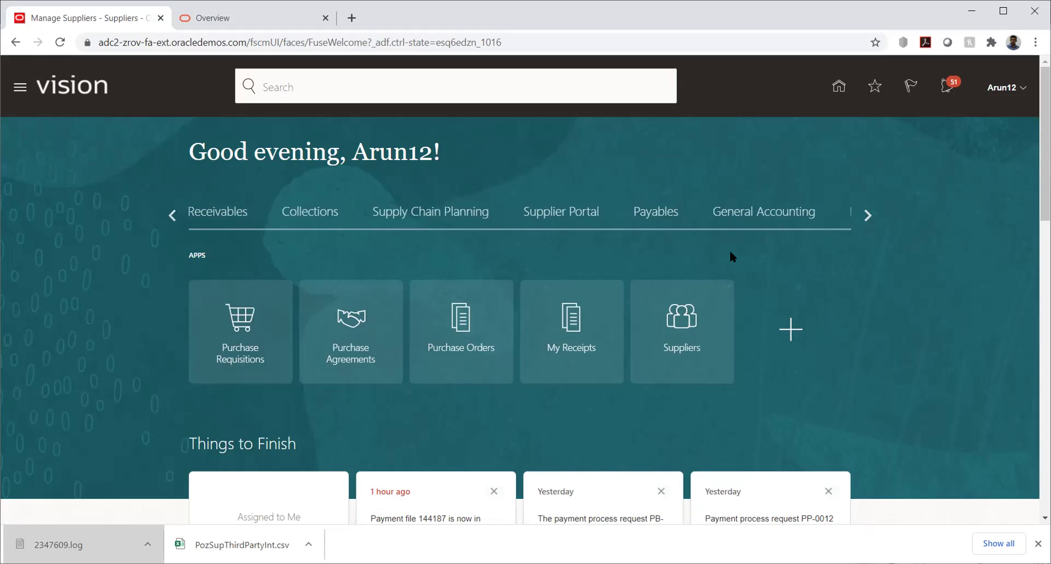
click(645, 219)
click(345, 323)
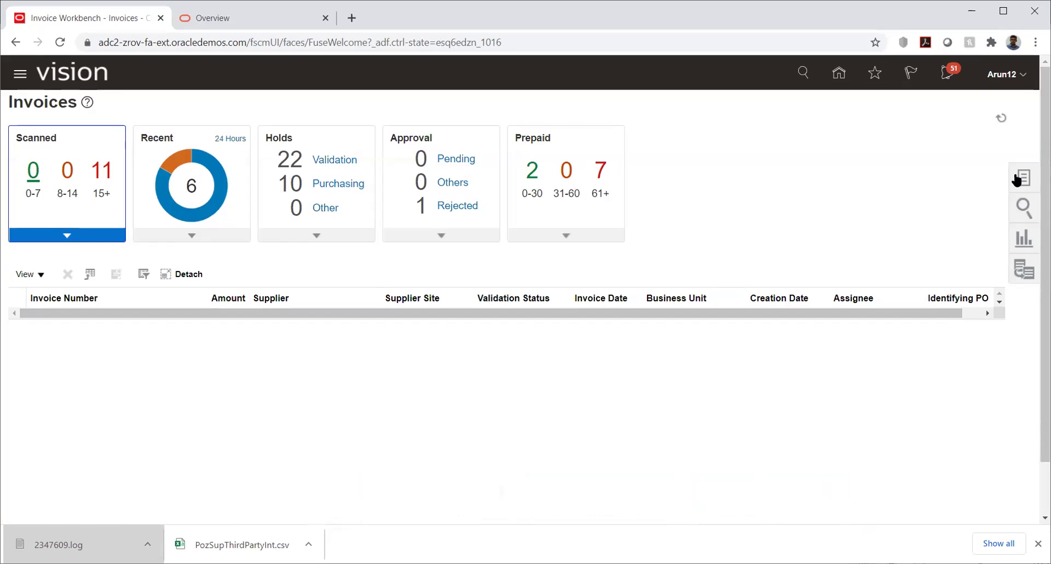
click(1017, 179)
click(927, 119)
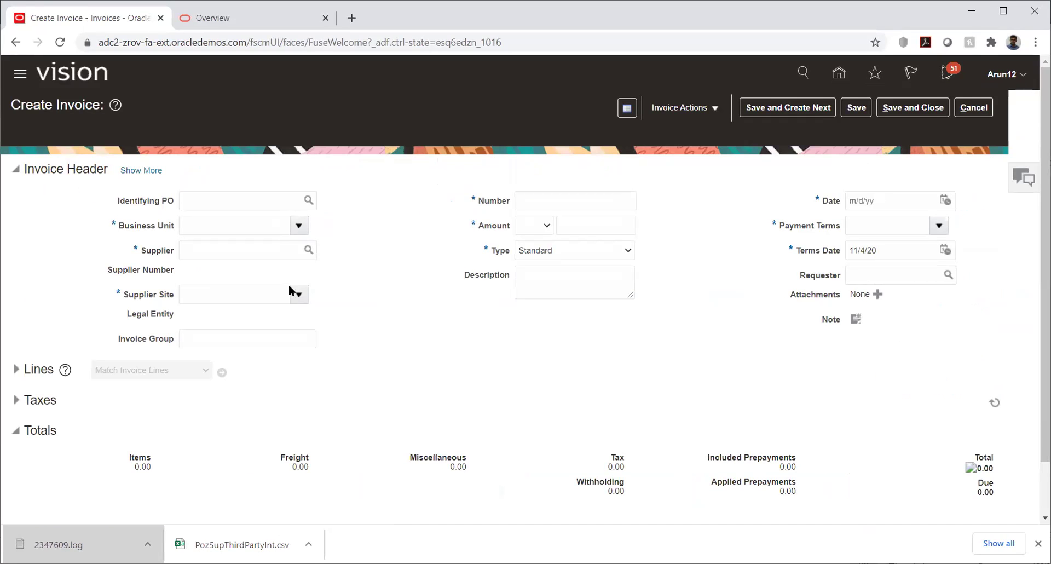
Step: Select business unit TATA_AUTO_03_BU, look up suppliers matching "tata" for it, and cancel the invoice
click(218, 223)
text(tata)
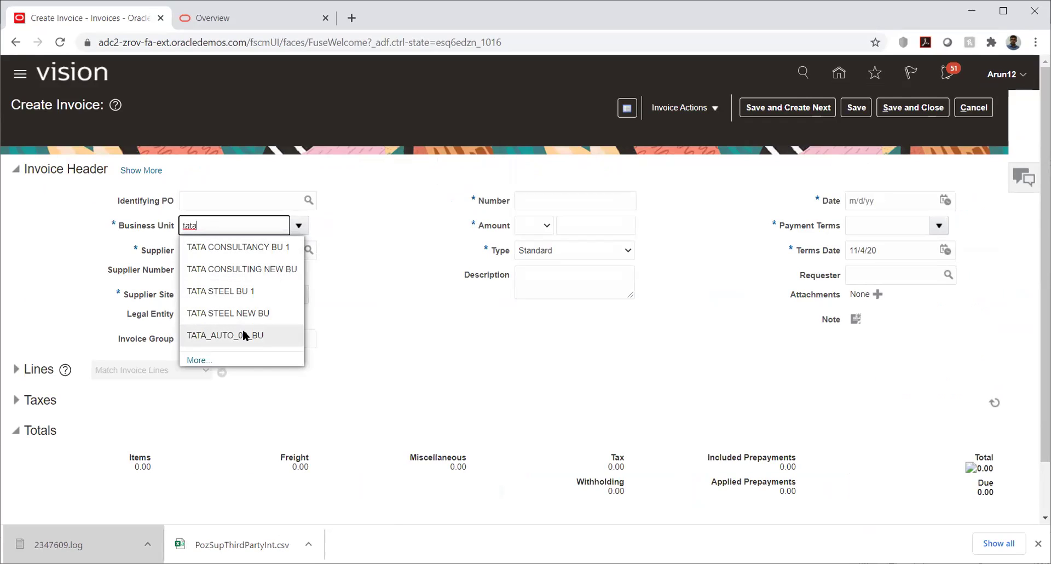
click(242, 334)
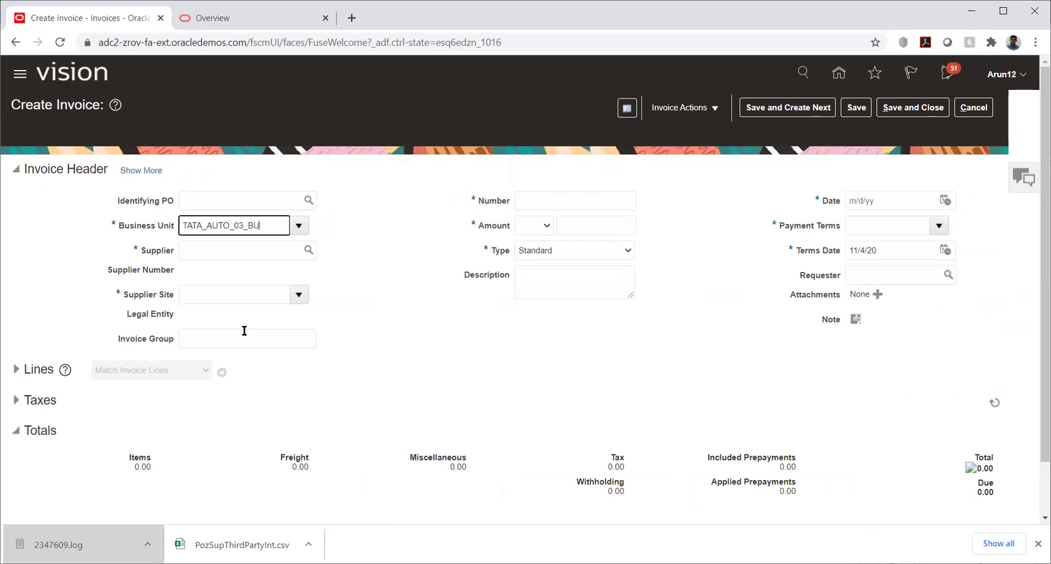
click(231, 251)
text(tata)
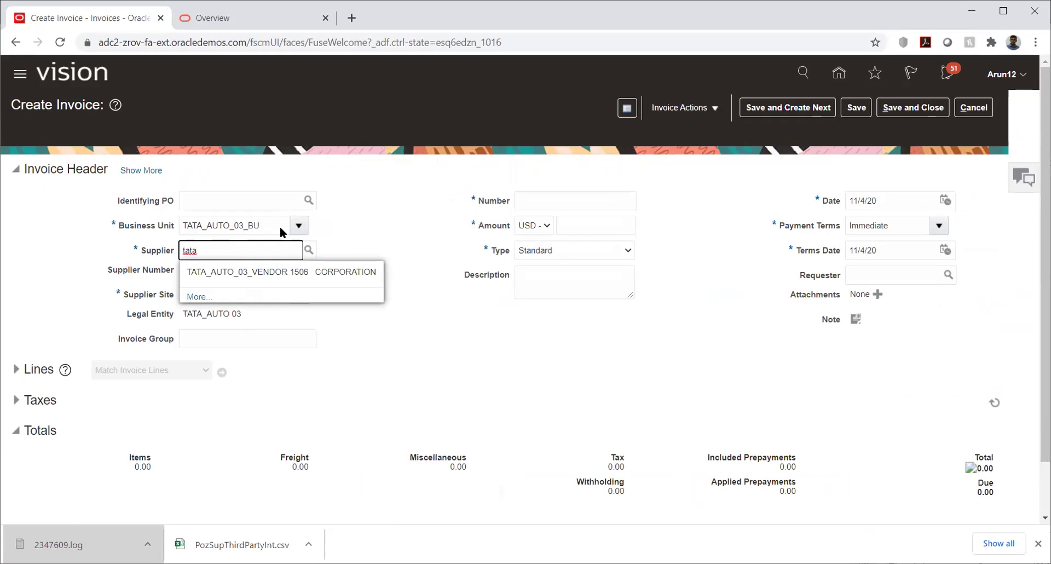
click(382, 210)
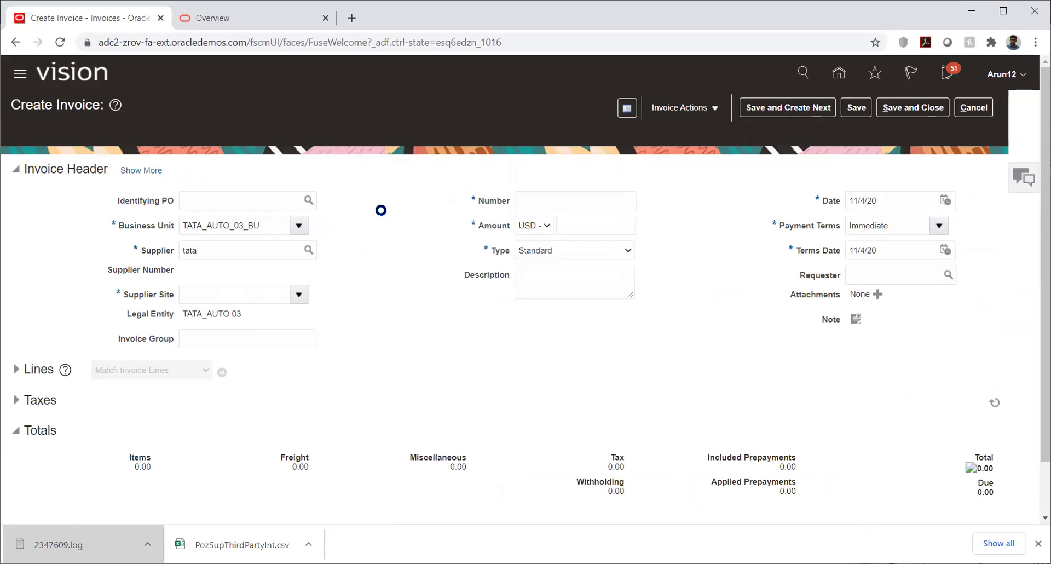
click(984, 109)
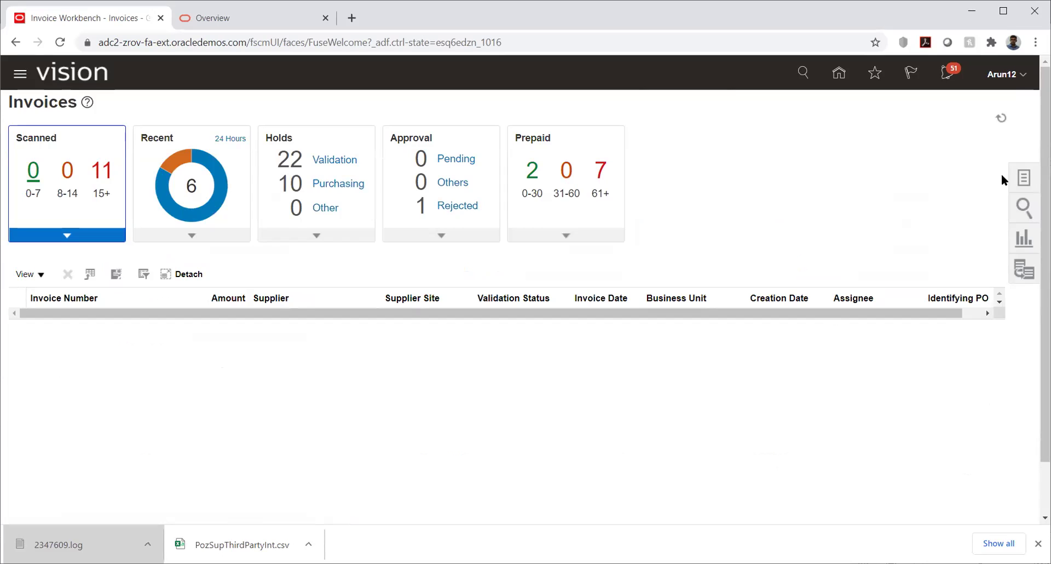
Step: Go back to the Suppliers work area under Procurement and check its list of available tasks
click(840, 75)
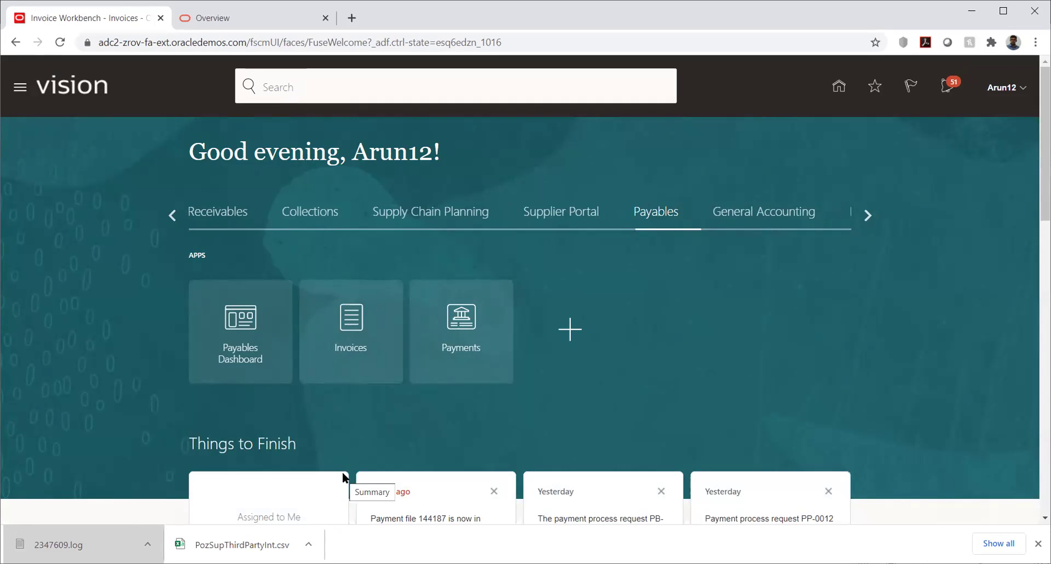
click(172, 214)
click(172, 215)
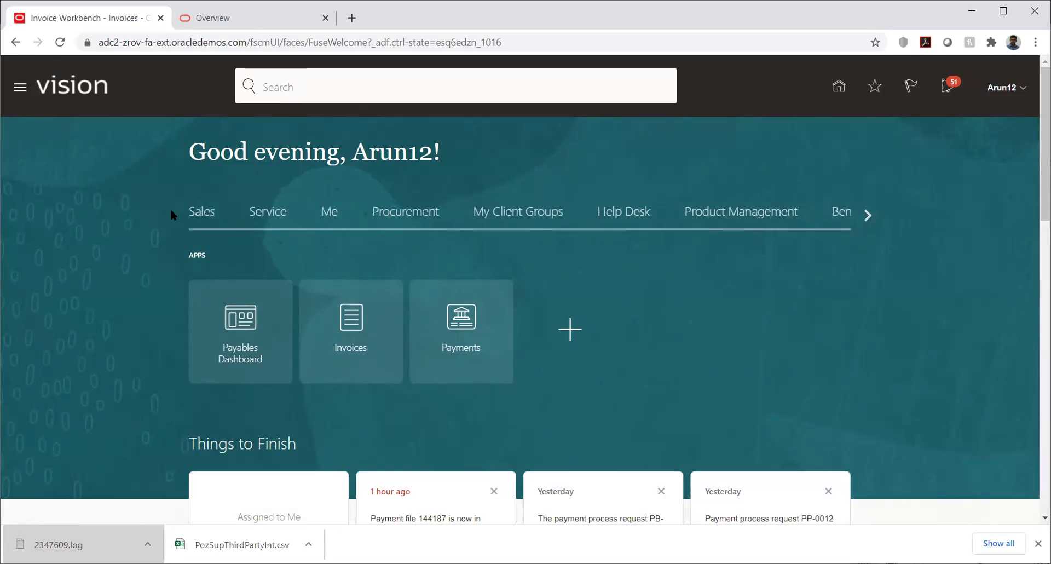
click(412, 218)
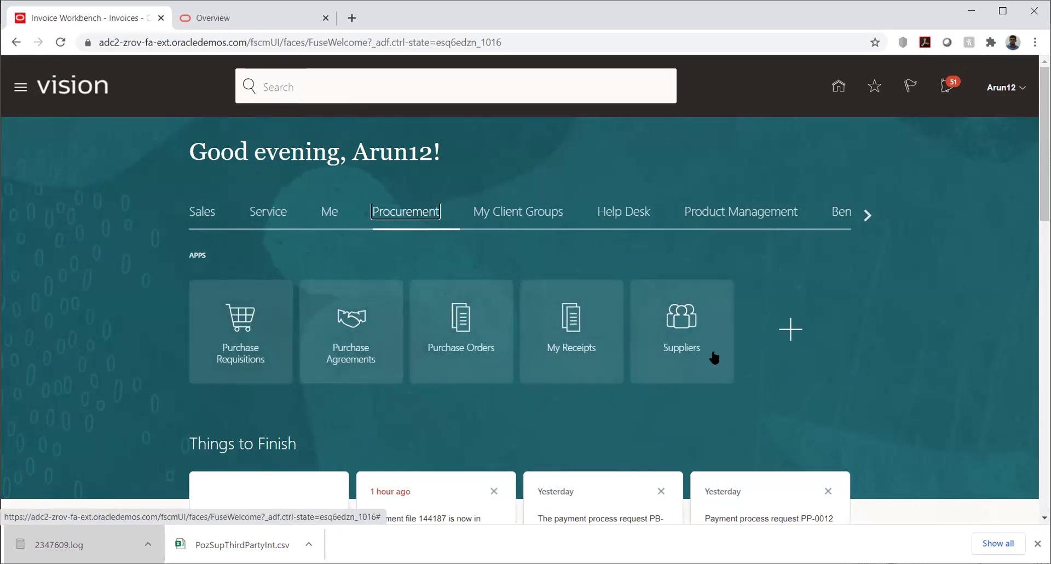
click(681, 314)
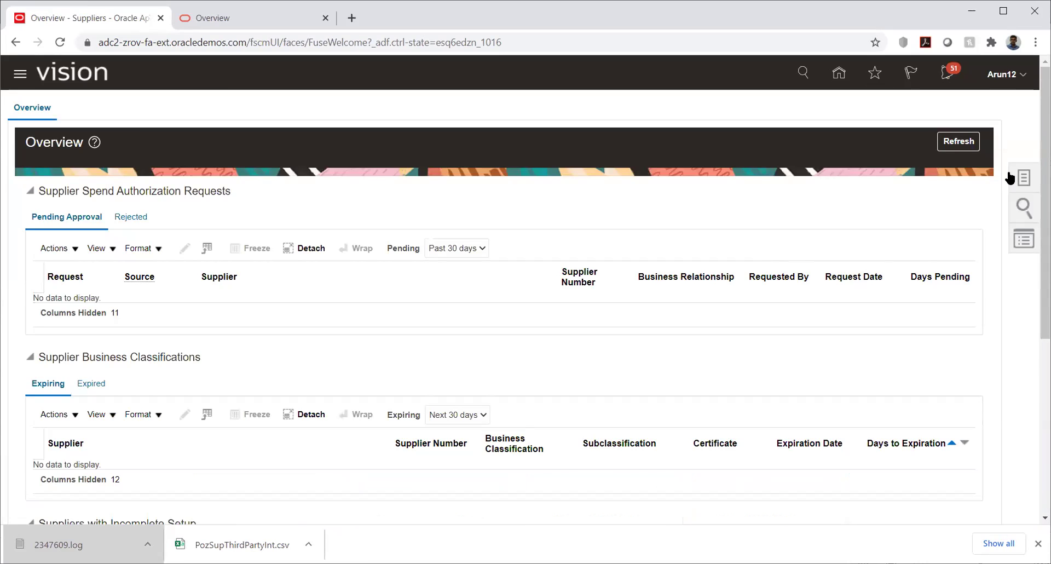
click(1019, 180)
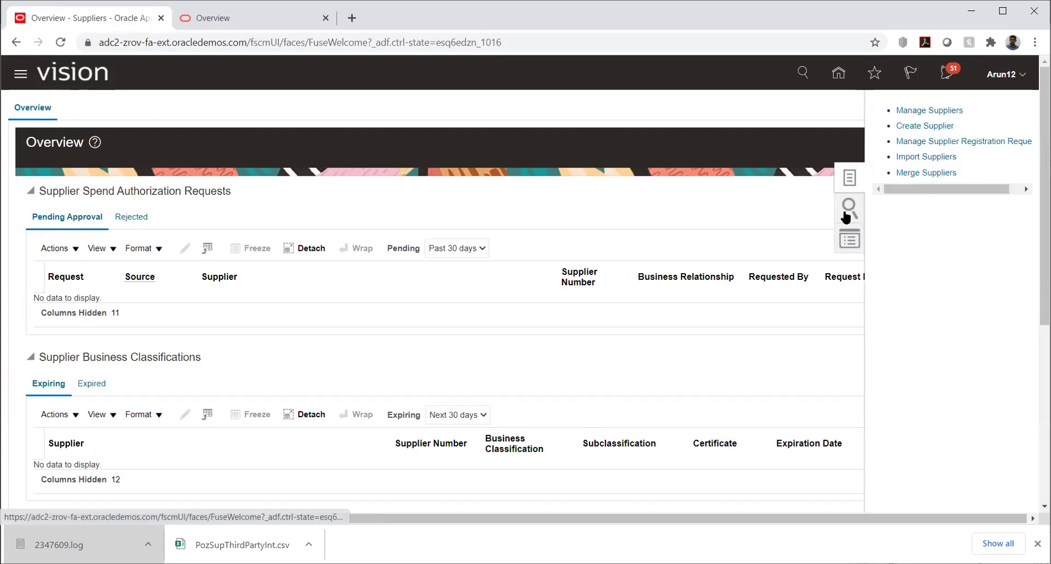
click(541, 206)
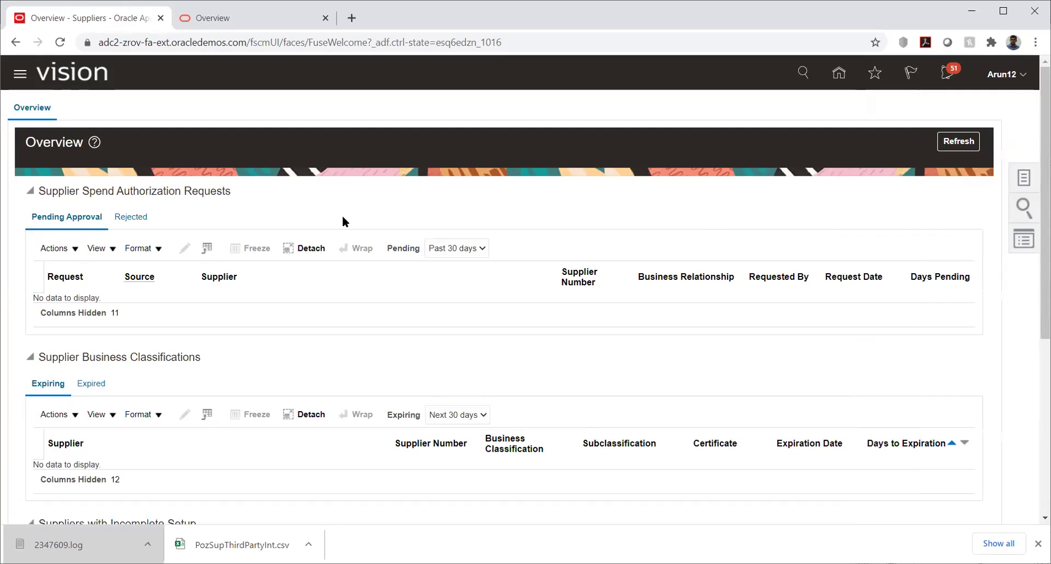